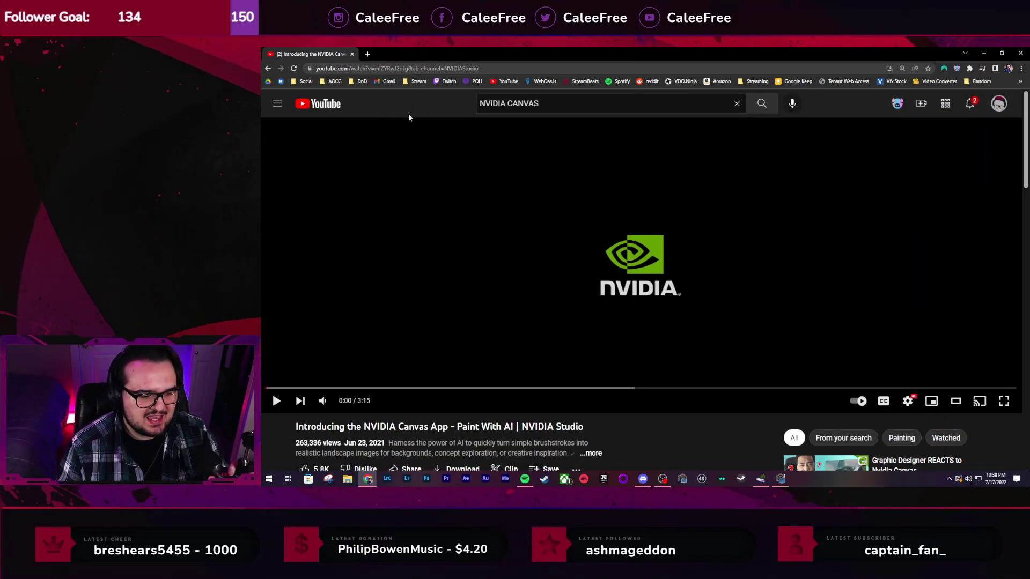
Play the NVIDIA Canvas intro video full screen, pause it, and switch to DALL·E mini
left_click(653, 299)
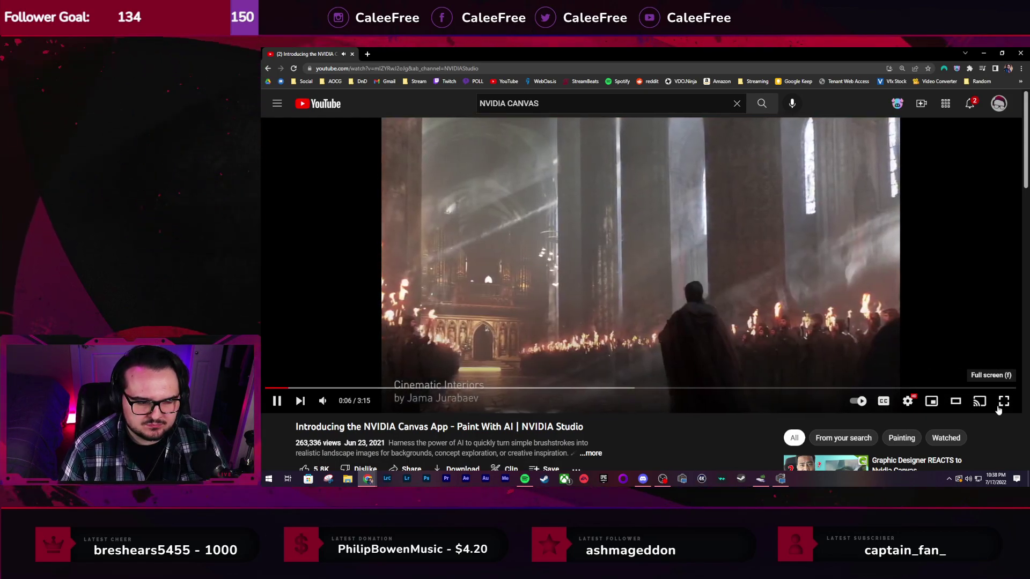
left_click(999, 404)
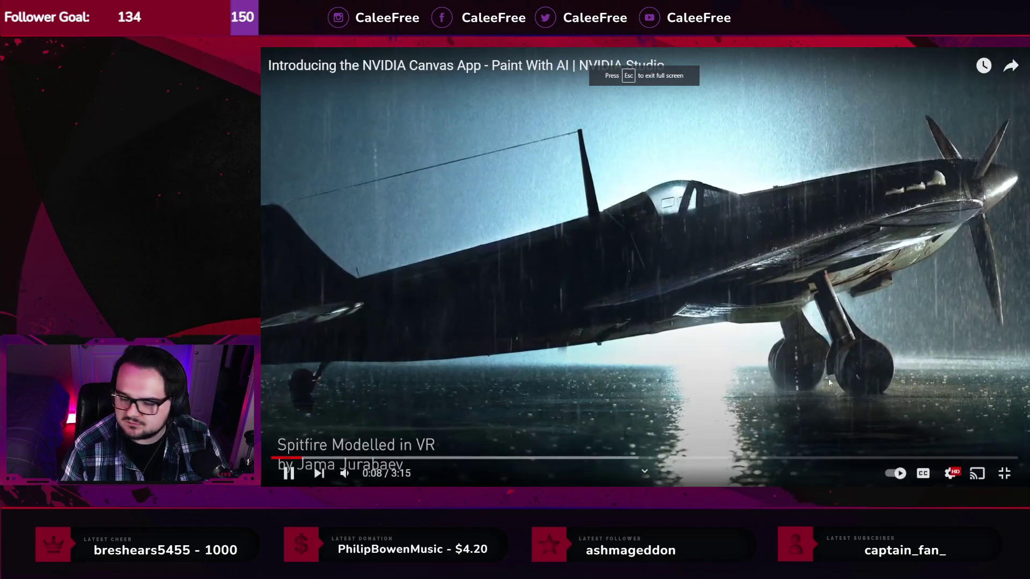
scroll(386, 473, "up", 2)
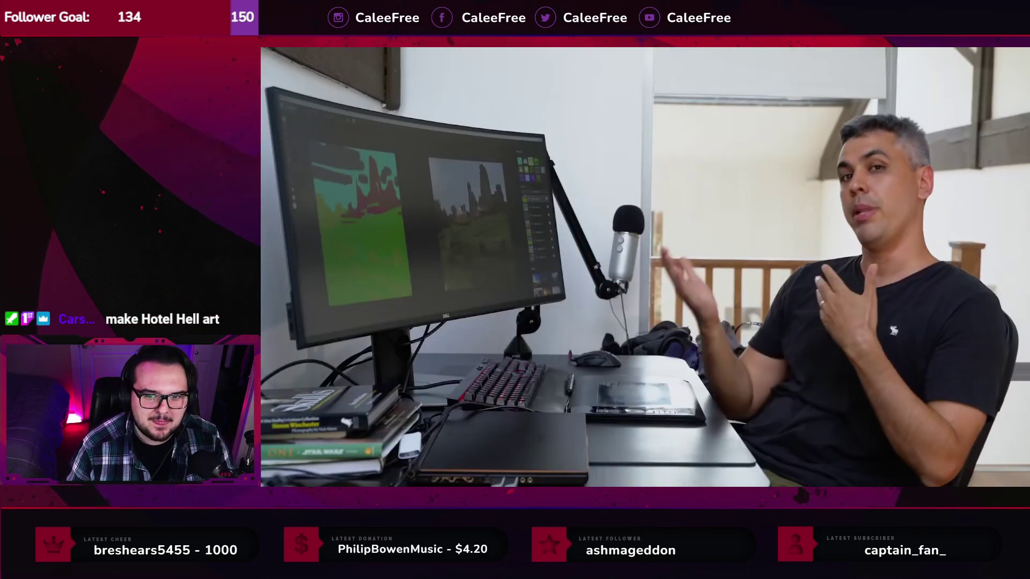
left_click(728, 270)
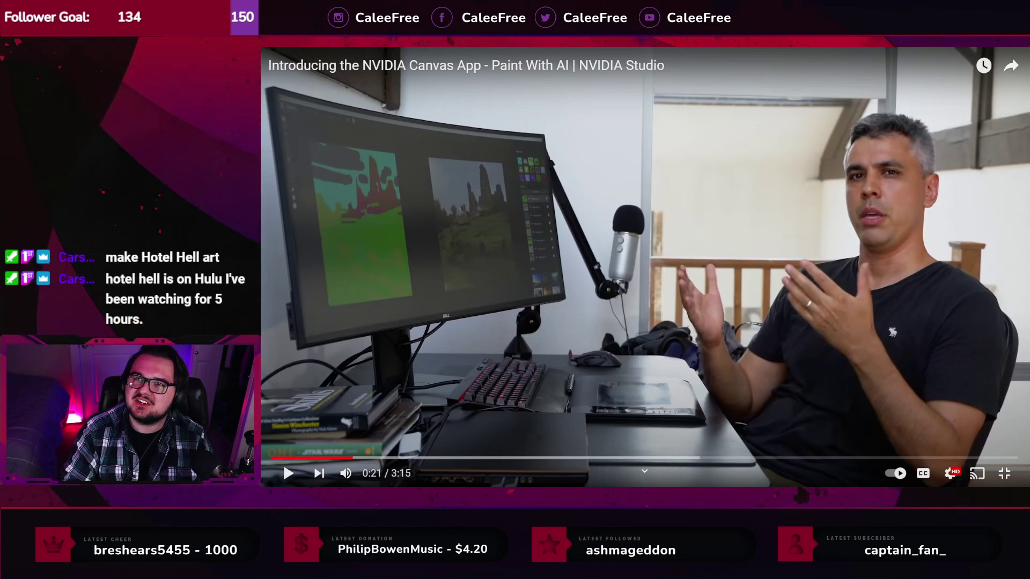
key("alt+Tab")
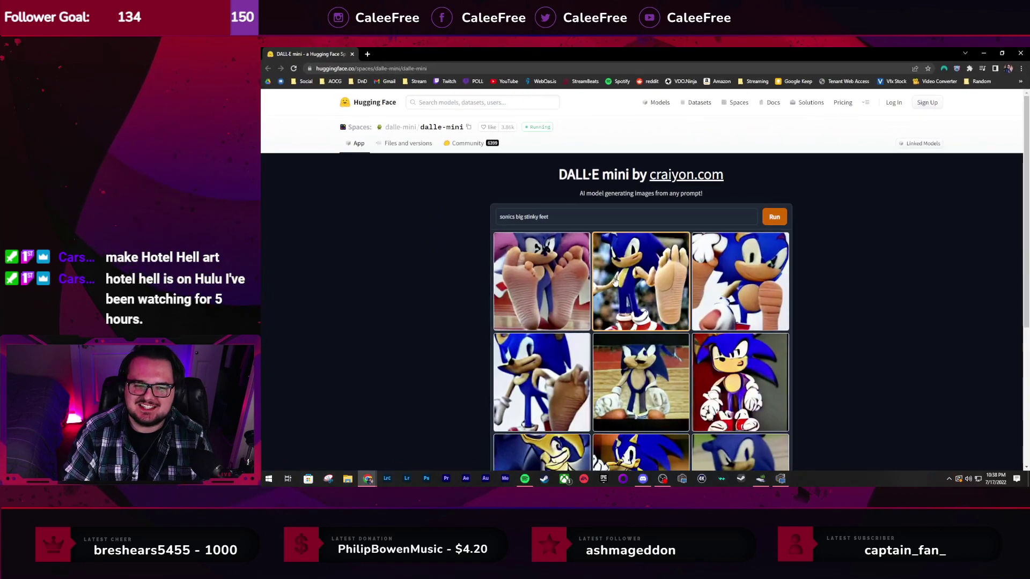
scroll(835, 324, "down", 1)
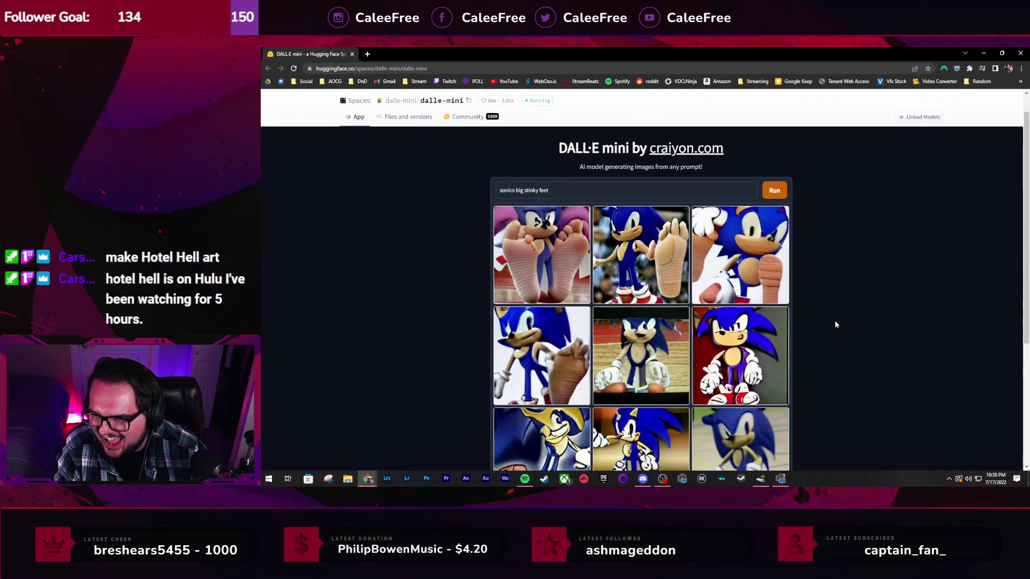
scroll(835, 325, "down", 2)
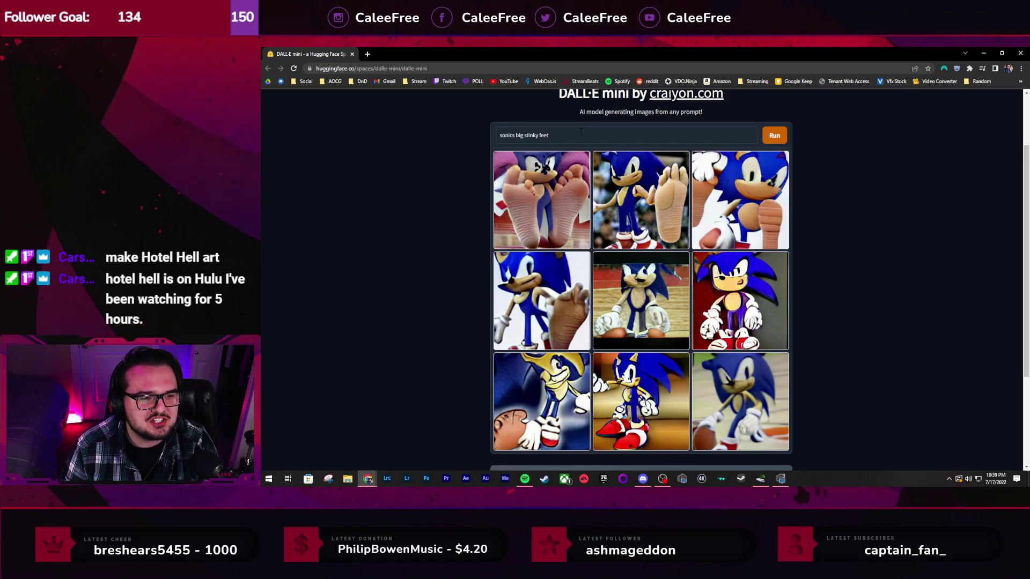
scroll(834, 274, "up", 2)
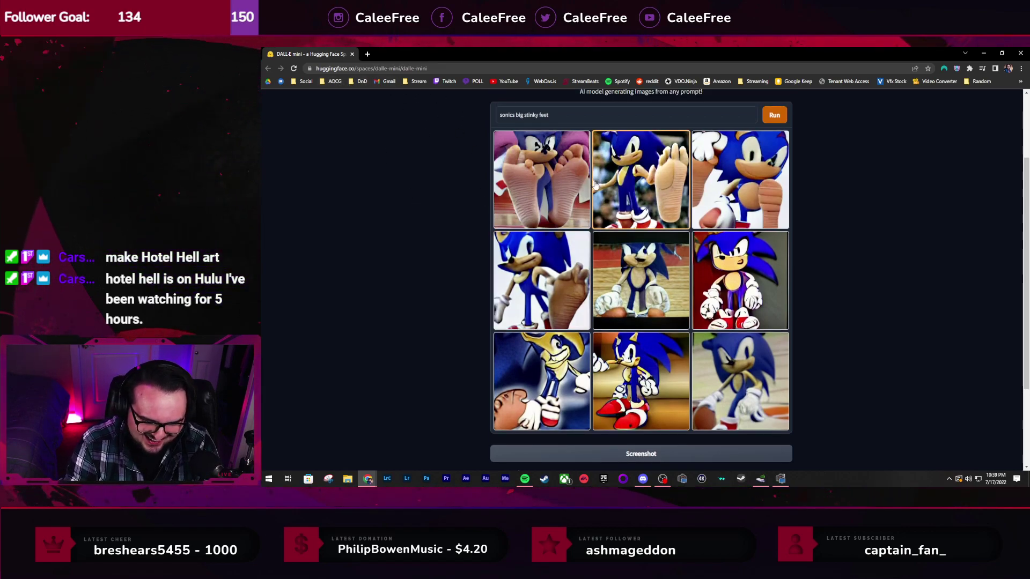
Switch back to the full-screen NVIDIA Canvas video and let it keep playing
key("alt+Tab")
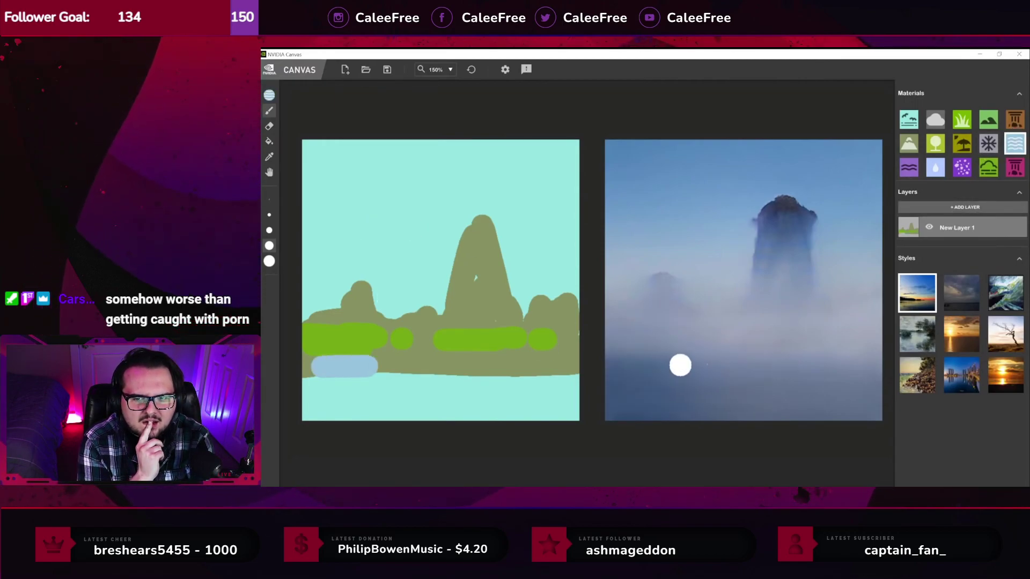
Keep watching the painting demo, pausing it at 1:44 and then resuming playback
mouse_move(377, 365)
left_mouse_down()
mouse_move(561, 361)
mouse_move(352, 368)
mouse_move(566, 380)
mouse_move(322, 391)
mouse_move(490, 393)
mouse_move(577, 368)
left_mouse_up()
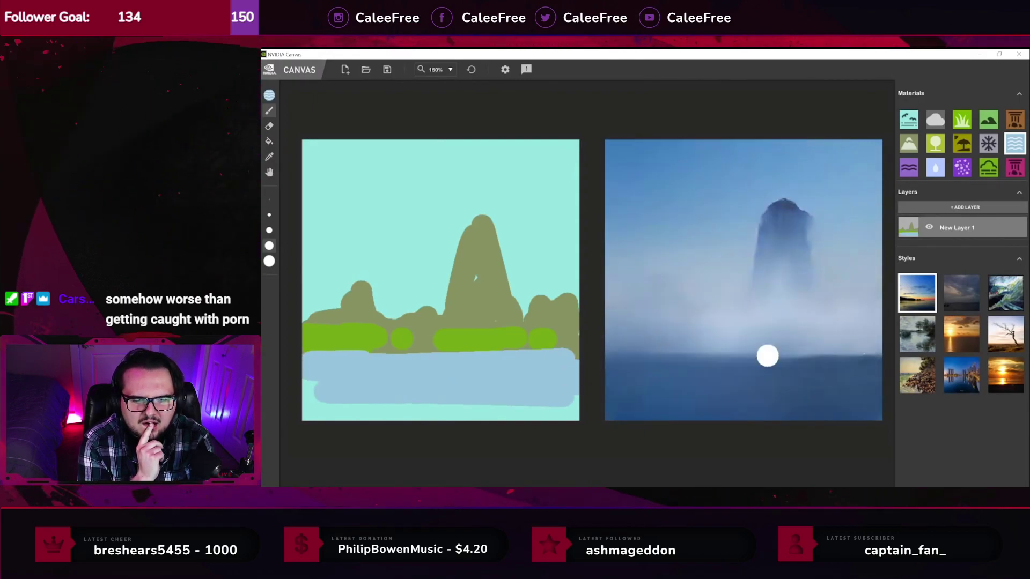
left_click_drag(464, 355, 404, 358)
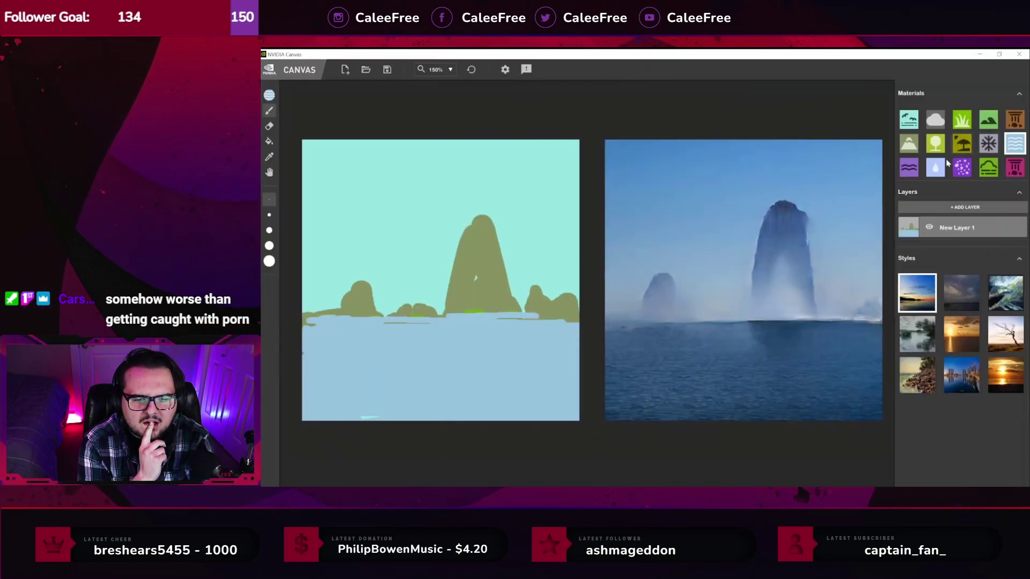
left_click(960, 120)
mouse_move(308, 359)
left_mouse_down()
mouse_move(552, 386)
mouse_move(571, 409)
mouse_move(352, 361)
mouse_move(365, 348)
mouse_move(318, 349)
mouse_move(366, 379)
mouse_move(548, 386)
mouse_move(543, 358)
left_mouse_up()
key("bracketright")
key("bracketright")
key("bracketright")
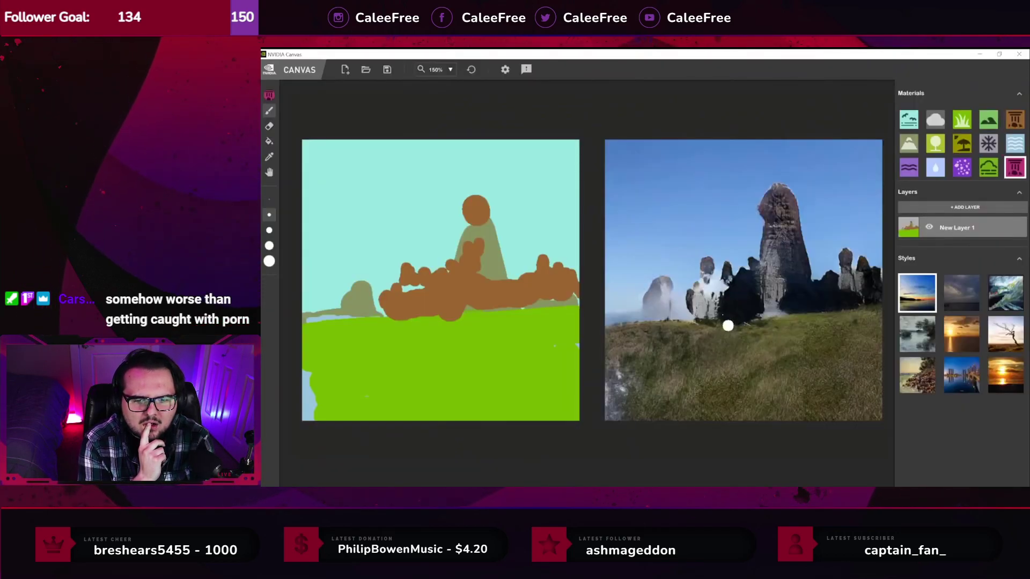
left_click_drag(622, 322, 754, 316)
left_click(703, 317)
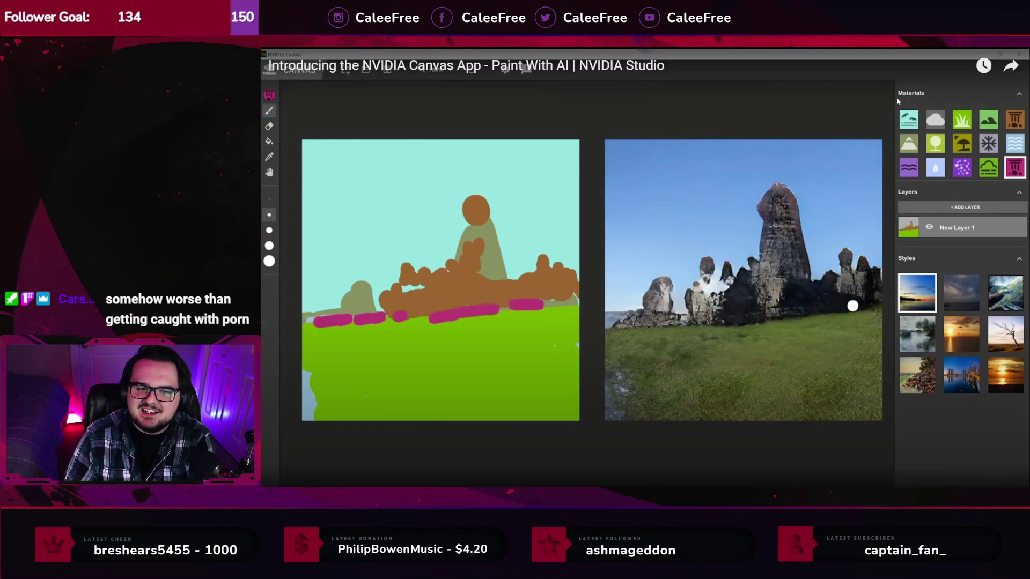
left_click(622, 358)
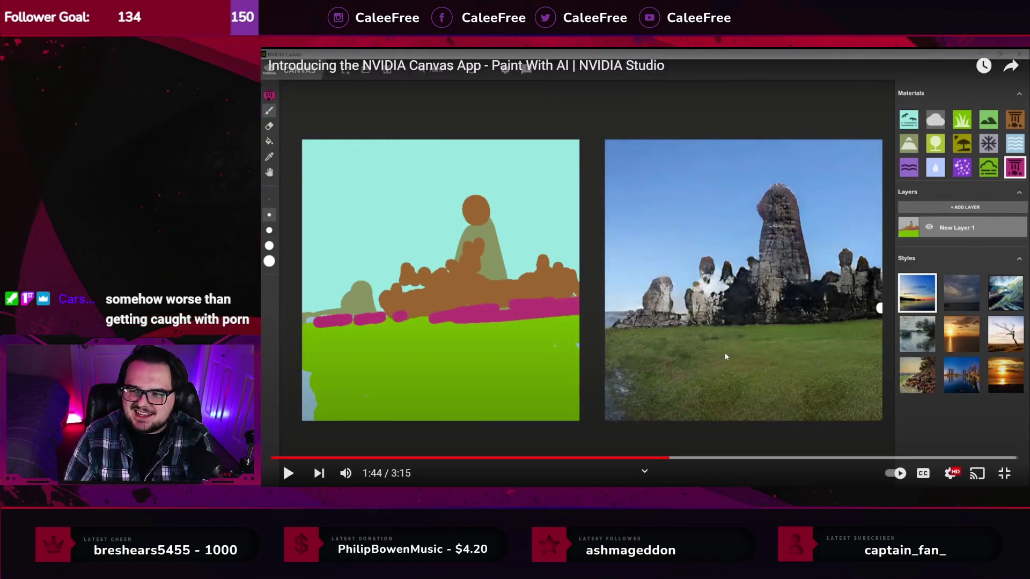
left_click(693, 207)
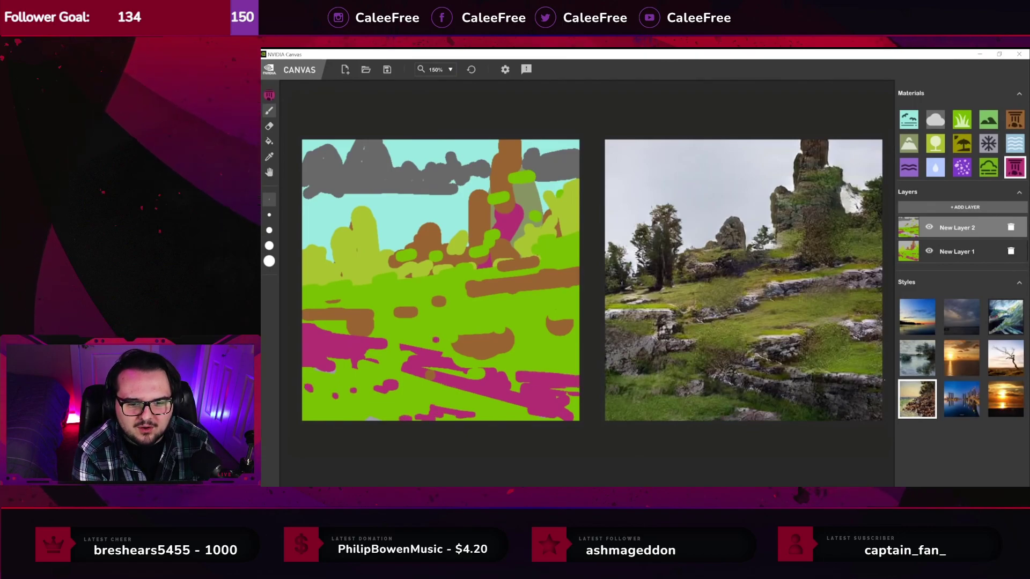
Pause the video near its end at 3:02 and exit full-screen playback
left_click(935, 143)
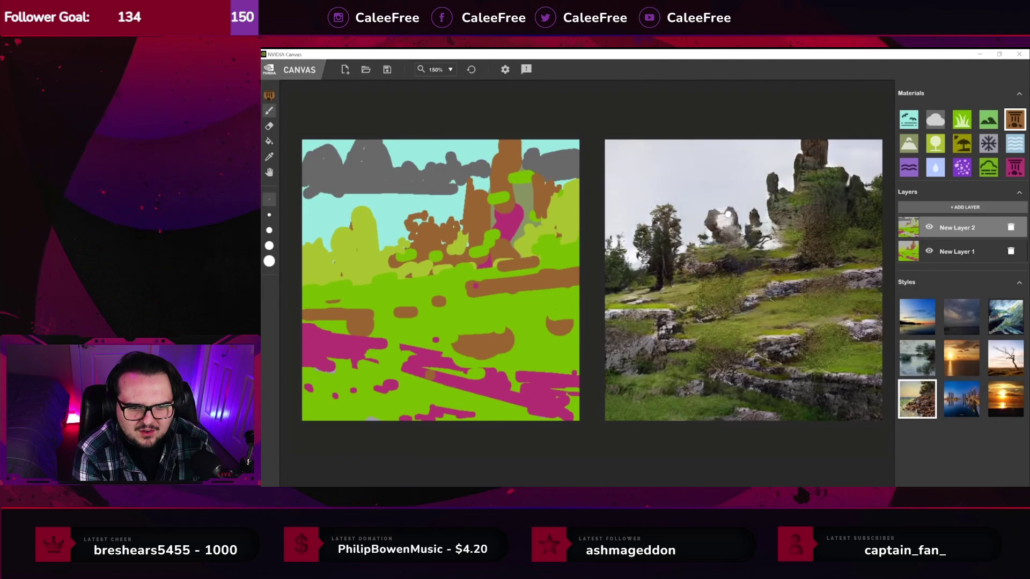
mouse_move(465, 339)
left_mouse_down()
mouse_move(343, 322)
mouse_move(573, 322)
mouse_move(505, 279)
left_mouse_up()
left_click_drag(519, 363, 577, 370)
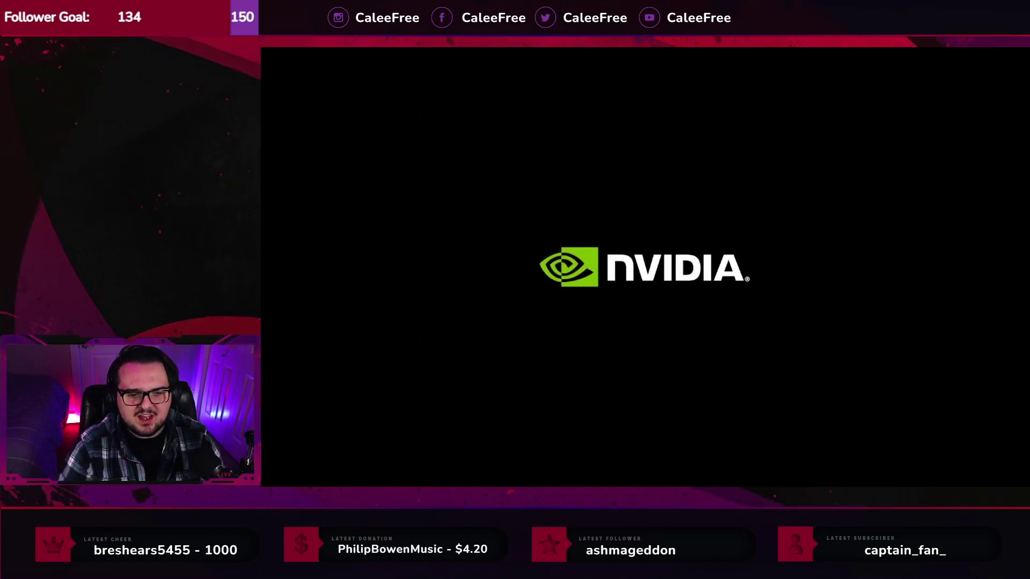
left_click(695, 299)
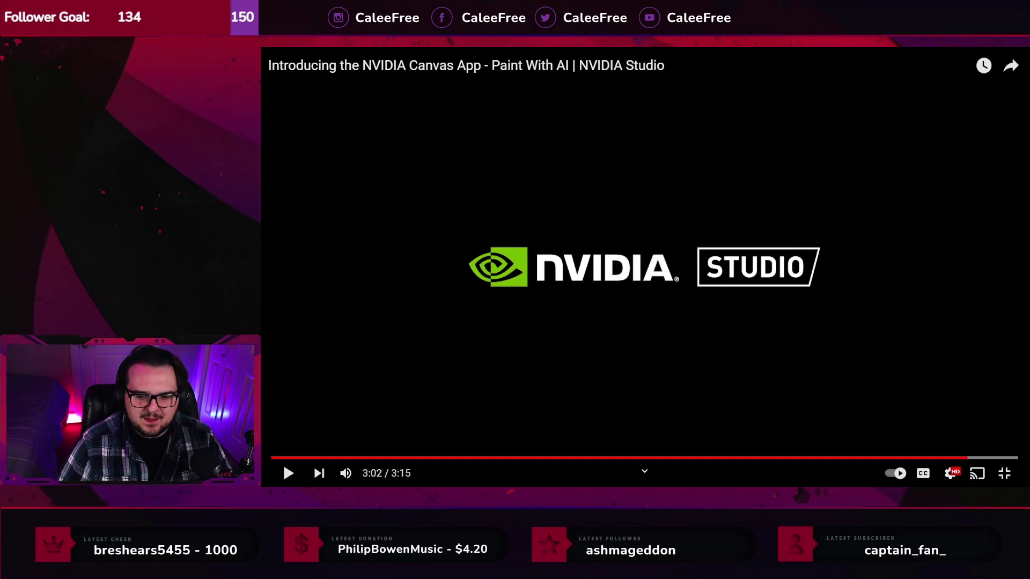
left_click(1004, 473)
Restore Chrome to a smaller window and reveal the desktop with Win+D
double_click(527, 51)
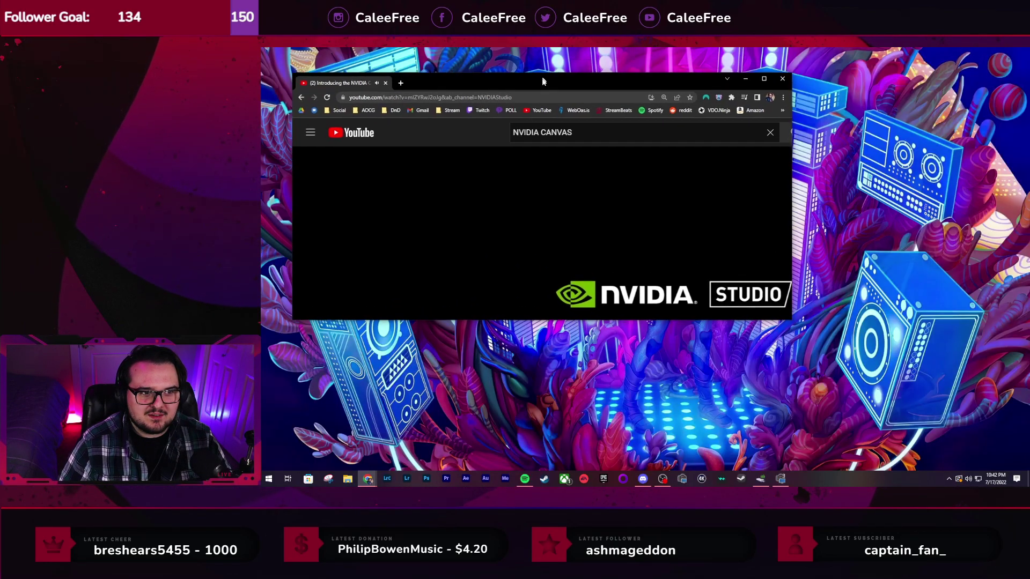
key("super+d")
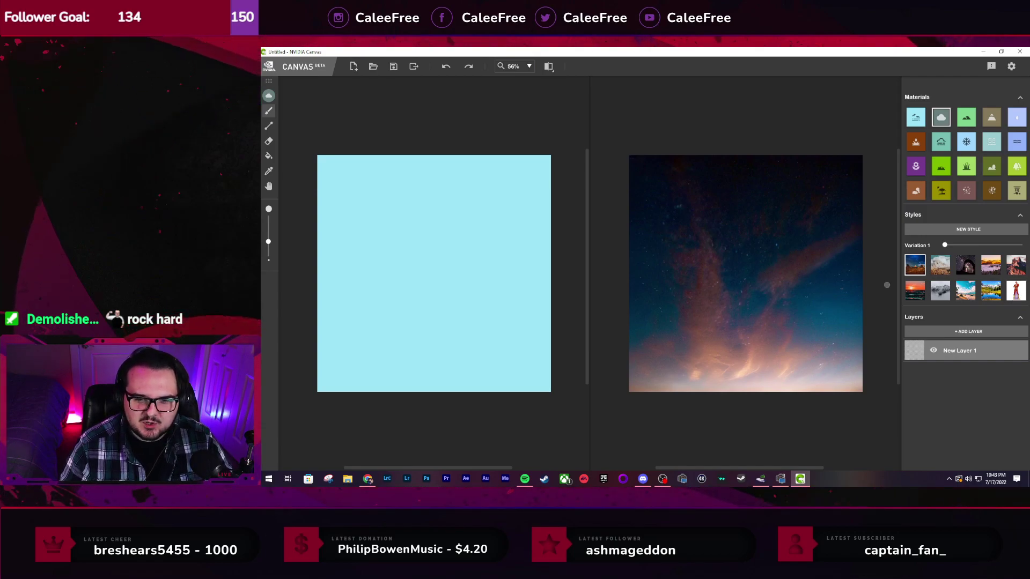
Cycle through sunset, starry and milky-way style thumbnails, ending on the sunny blue sky style
left_click(1017, 295)
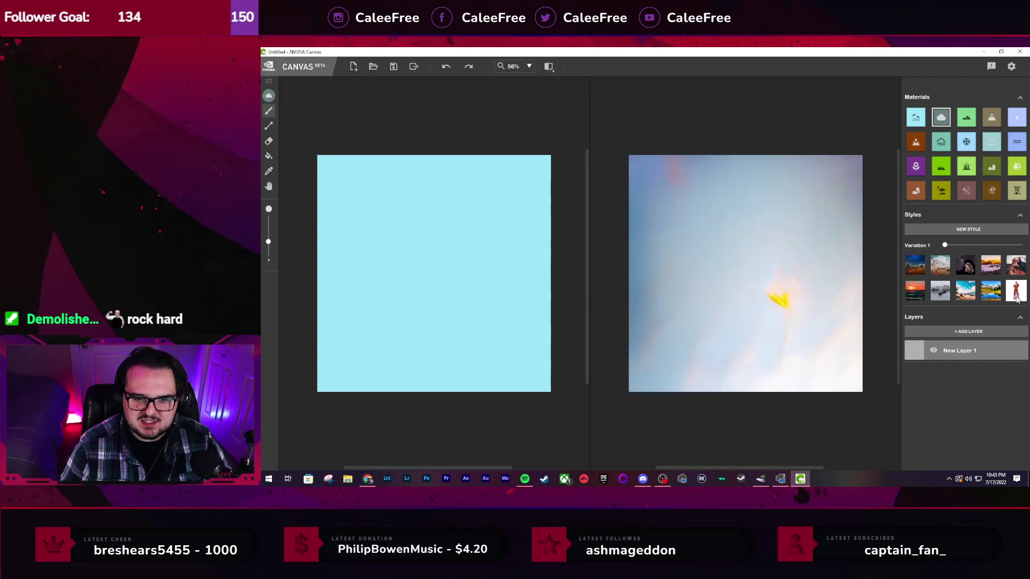
left_click(988, 295)
left_click(967, 293)
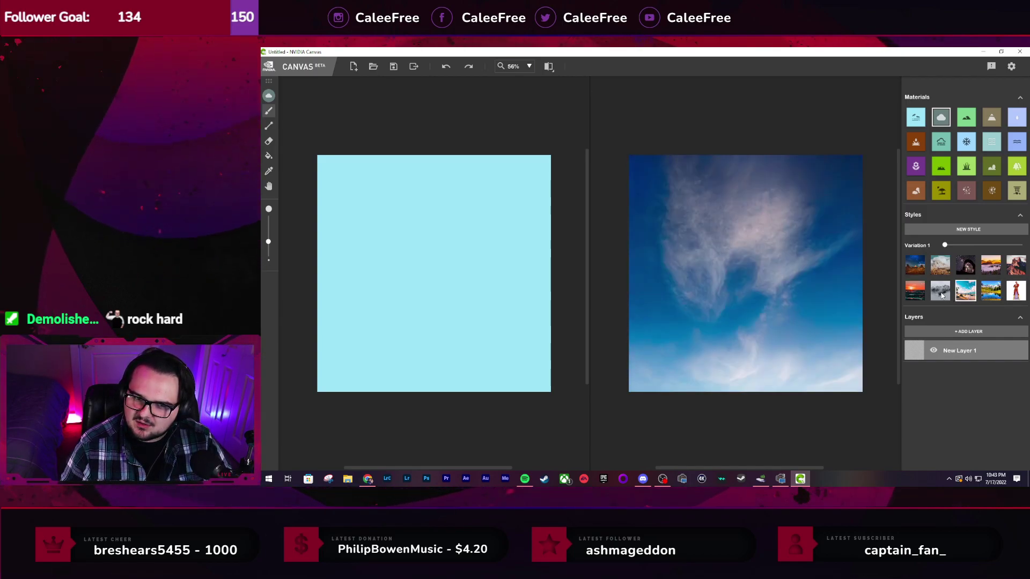
left_click(940, 291)
left_click(915, 291)
left_click(917, 267)
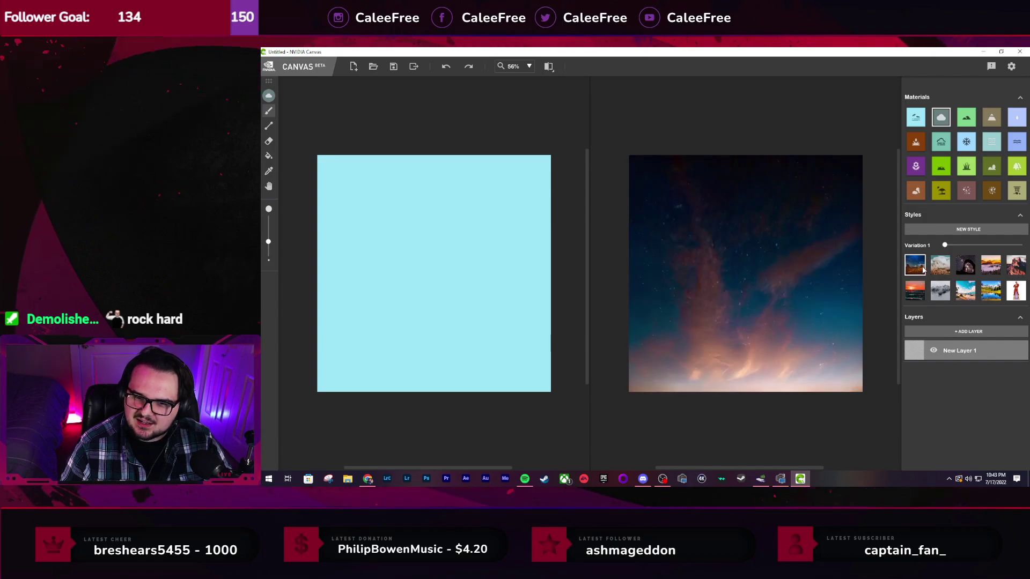
left_click(937, 267)
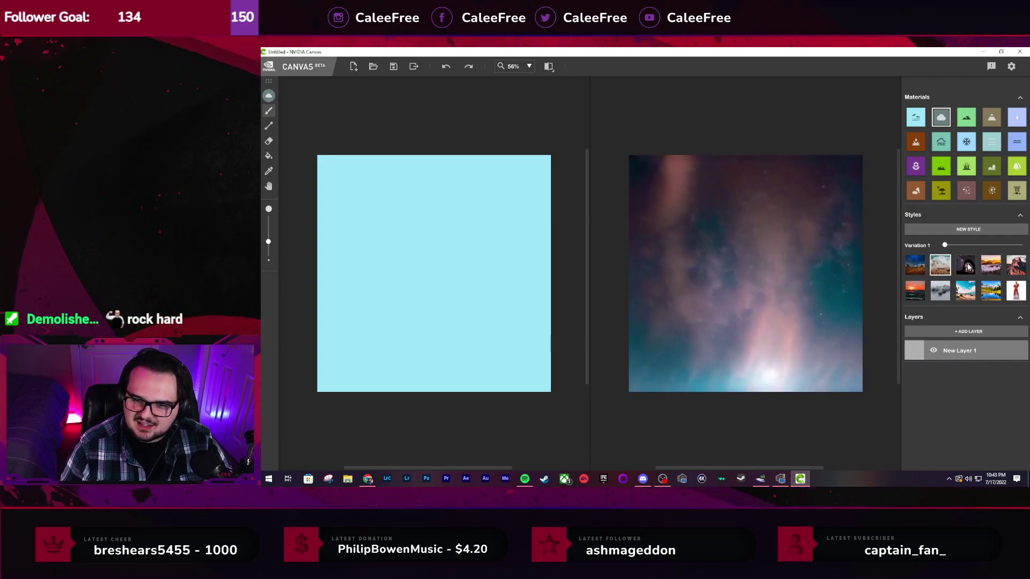
left_click(967, 265)
left_click(990, 266)
left_click(1015, 265)
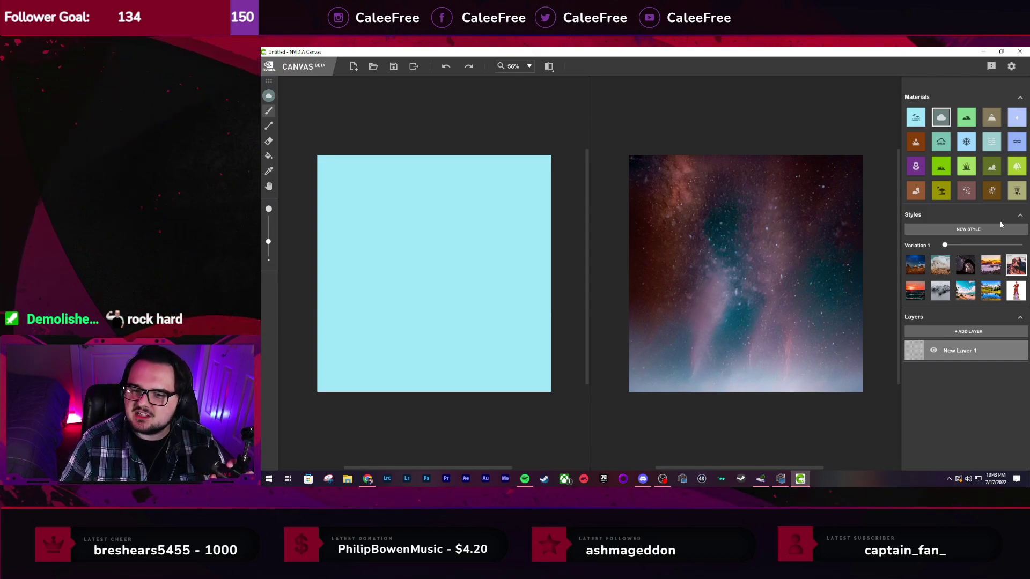
left_click(992, 293)
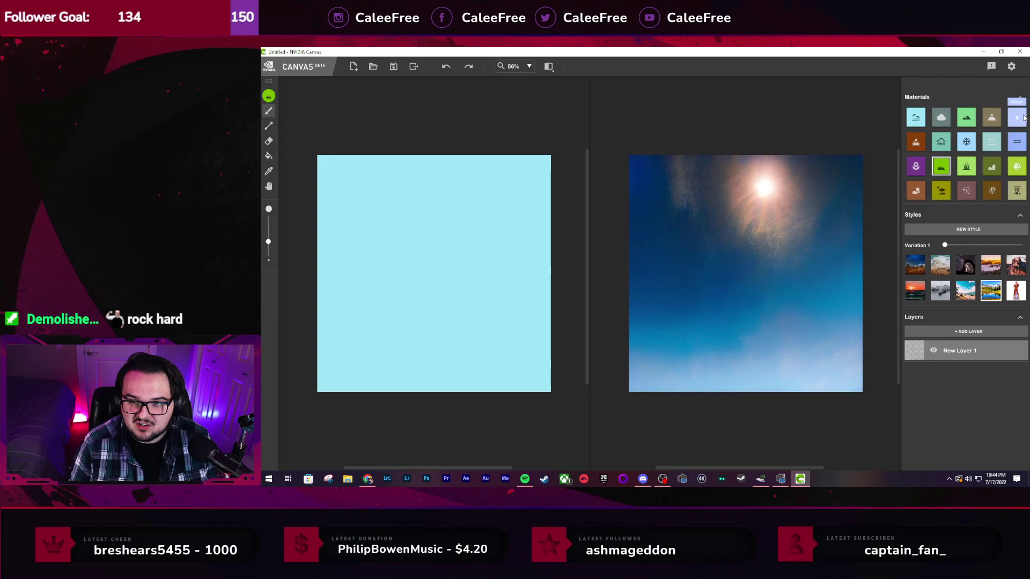
Paint a zigzag rock ridge and a tall left peak with the Mountain material and a larger brush
left_click(988, 118)
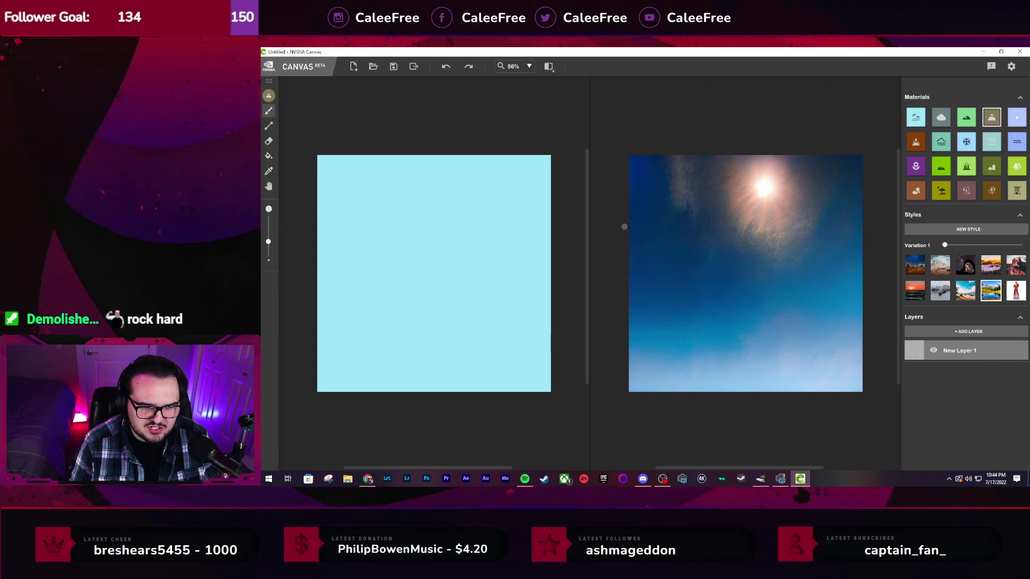
mouse_move(318, 225)
left_mouse_down()
mouse_move(322, 269)
mouse_move(329, 230)
mouse_move(333, 256)
mouse_move(348, 236)
mouse_move(350, 264)
mouse_move(383, 242)
mouse_move(387, 264)
mouse_move(427, 247)
mouse_move(437, 266)
mouse_move(530, 245)
left_mouse_up()
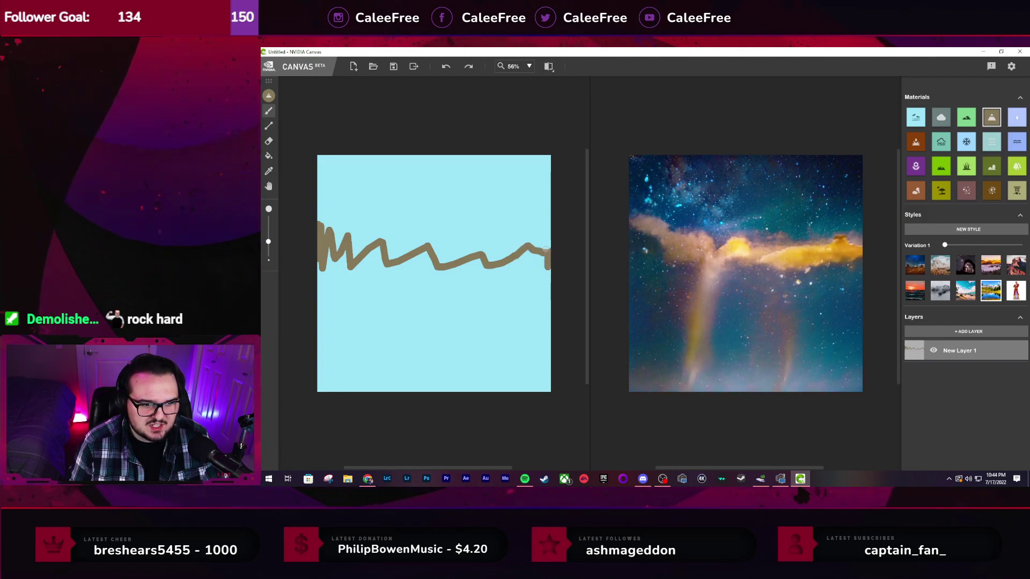
mouse_move(544, 252)
left_mouse_down()
mouse_move(525, 262)
mouse_move(516, 250)
left_mouse_up()
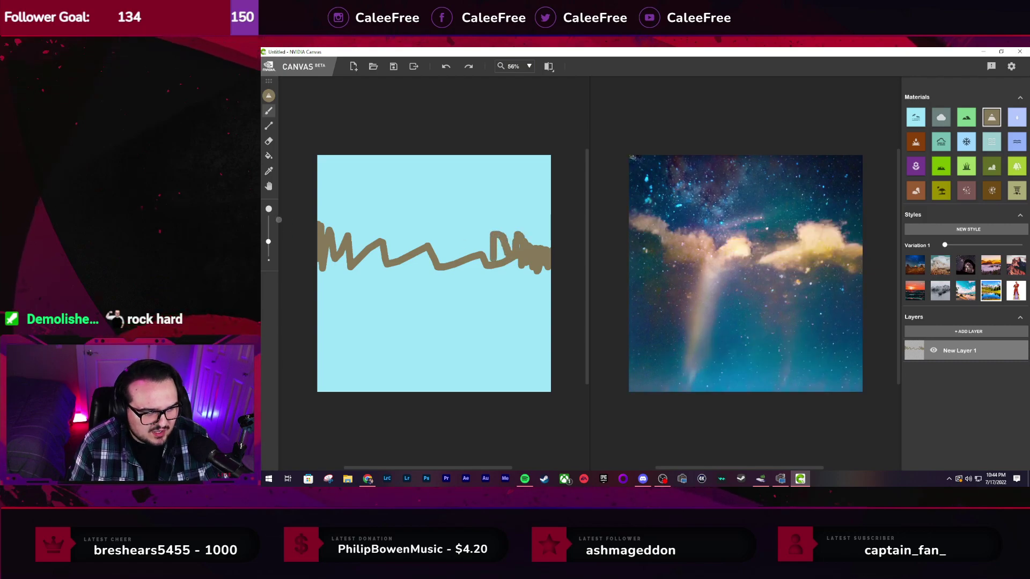
left_click_drag(269, 241, 268, 218)
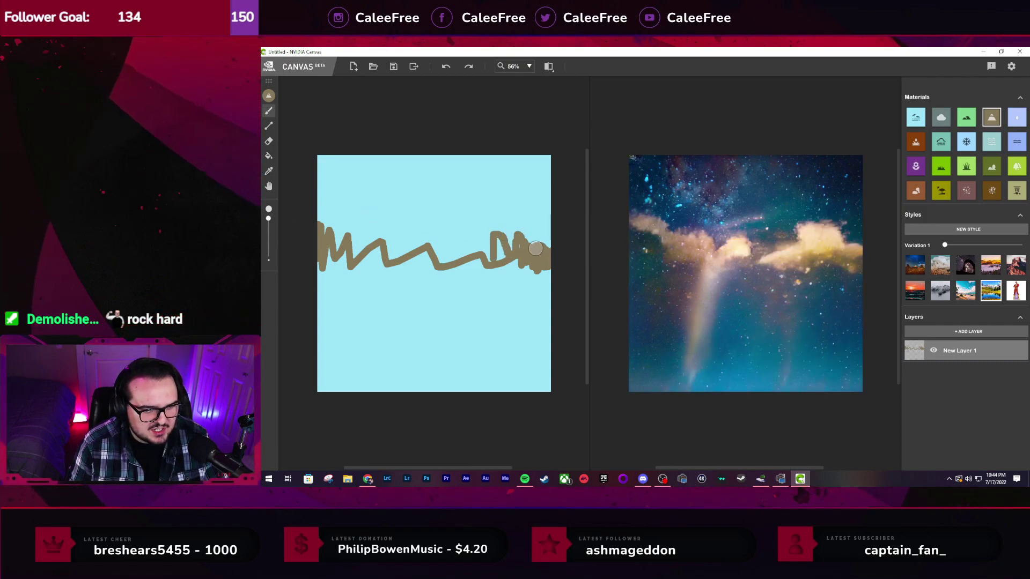
left_click_drag(510, 232, 501, 241)
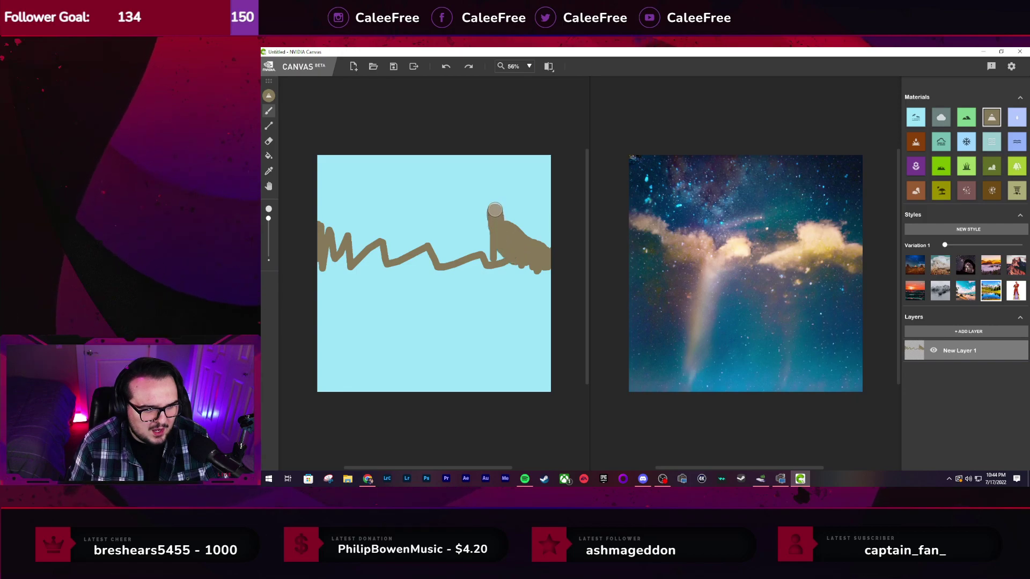
mouse_move(494, 186)
left_mouse_down()
mouse_move(478, 232)
mouse_move(457, 261)
mouse_move(479, 180)
mouse_move(464, 185)
mouse_move(437, 244)
mouse_move(403, 225)
mouse_move(360, 223)
mouse_move(355, 187)
mouse_move(333, 165)
mouse_move(322, 231)
mouse_move(324, 181)
mouse_move(354, 212)
mouse_move(340, 187)
mouse_move(338, 244)
mouse_move(321, 248)
mouse_move(413, 247)
mouse_move(397, 238)
mouse_move(350, 261)
mouse_move(317, 262)
mouse_move(448, 249)
mouse_move(353, 266)
mouse_move(467, 262)
mouse_move(488, 237)
mouse_move(477, 207)
mouse_move(474, 250)
mouse_move(564, 267)
mouse_move(479, 262)
mouse_move(537, 269)
mouse_move(345, 276)
left_mouse_up()
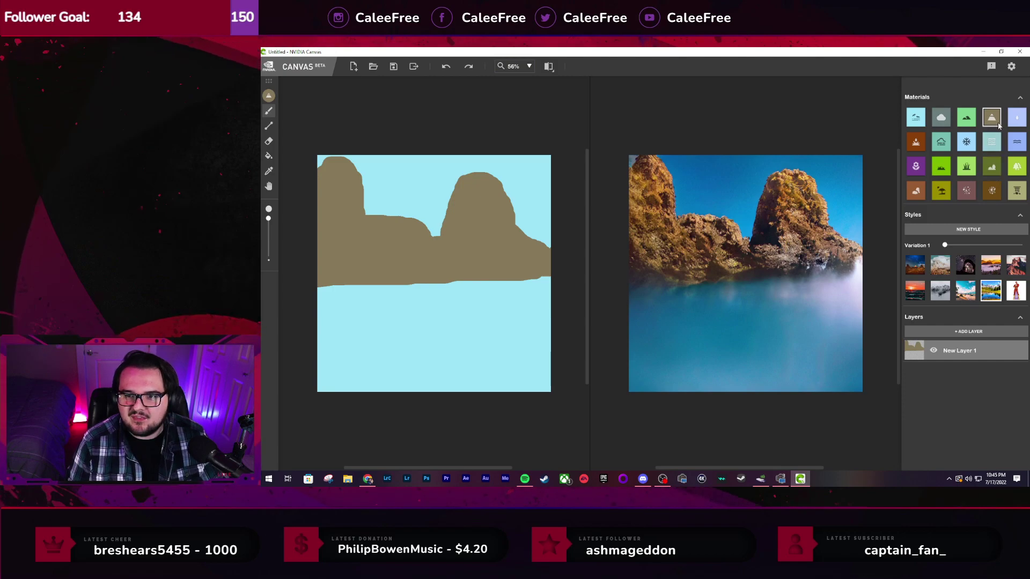
Brush a Grass band under the rocks from the left edge to the right, filling its gap
left_click(969, 121)
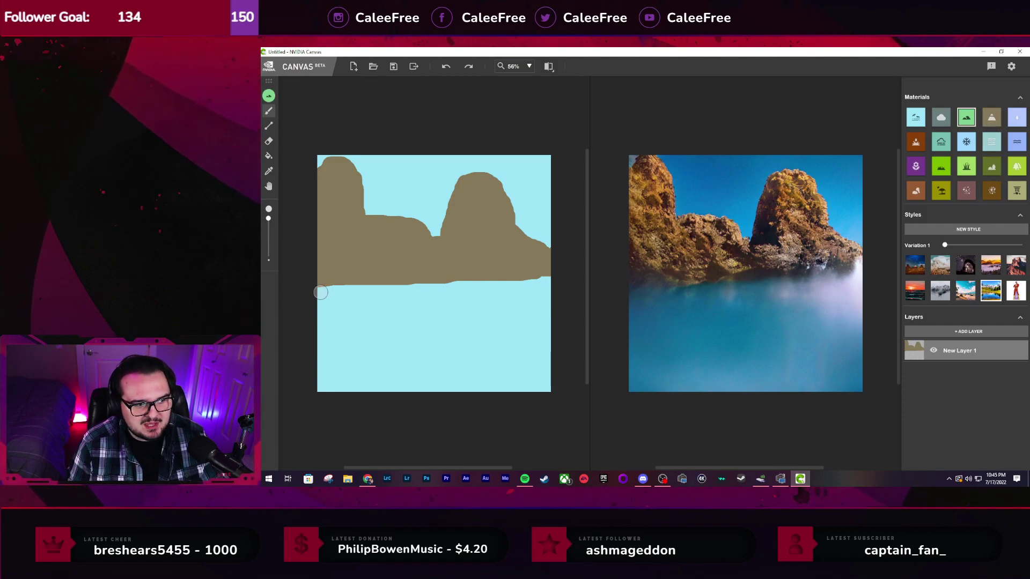
mouse_move(320, 292)
left_mouse_down()
mouse_move(330, 268)
mouse_move(361, 263)
left_mouse_up()
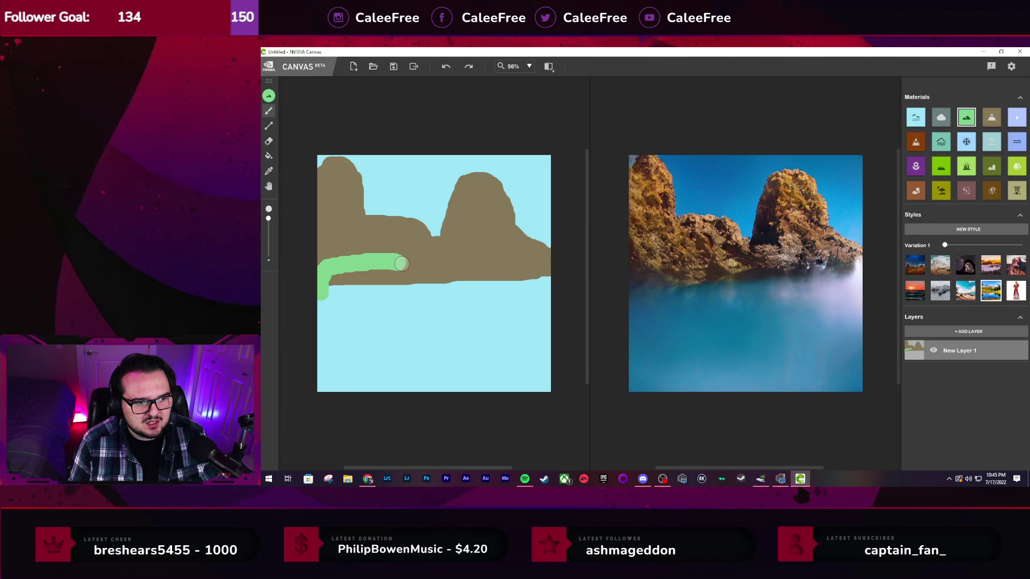
mouse_move(510, 290)
left_mouse_down()
mouse_move(566, 268)
mouse_move(515, 299)
mouse_move(409, 307)
left_mouse_up()
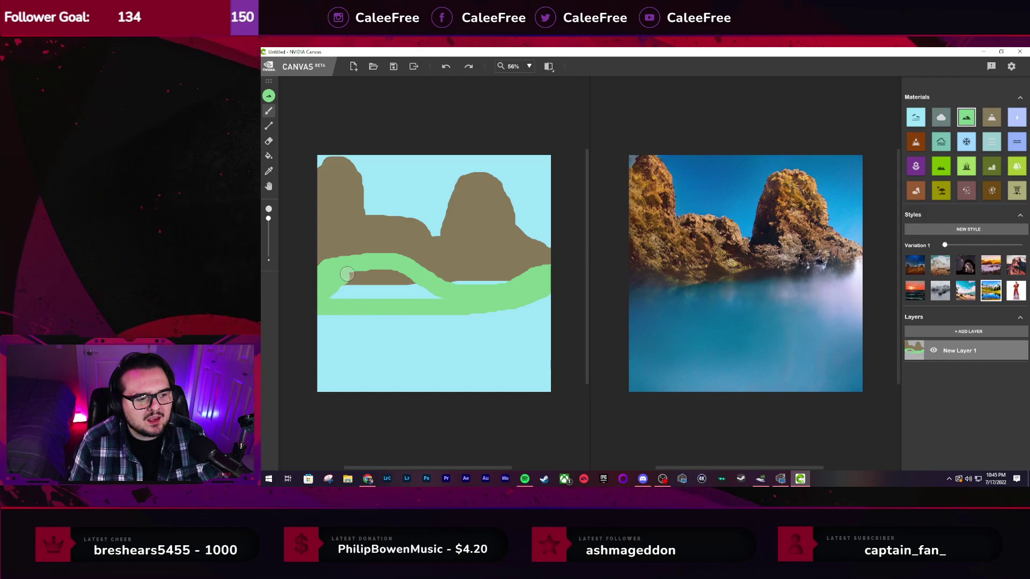
mouse_move(399, 268)
left_mouse_down()
mouse_move(440, 297)
mouse_move(331, 300)
mouse_move(373, 280)
mouse_move(412, 282)
mouse_move(390, 289)
left_mouse_up()
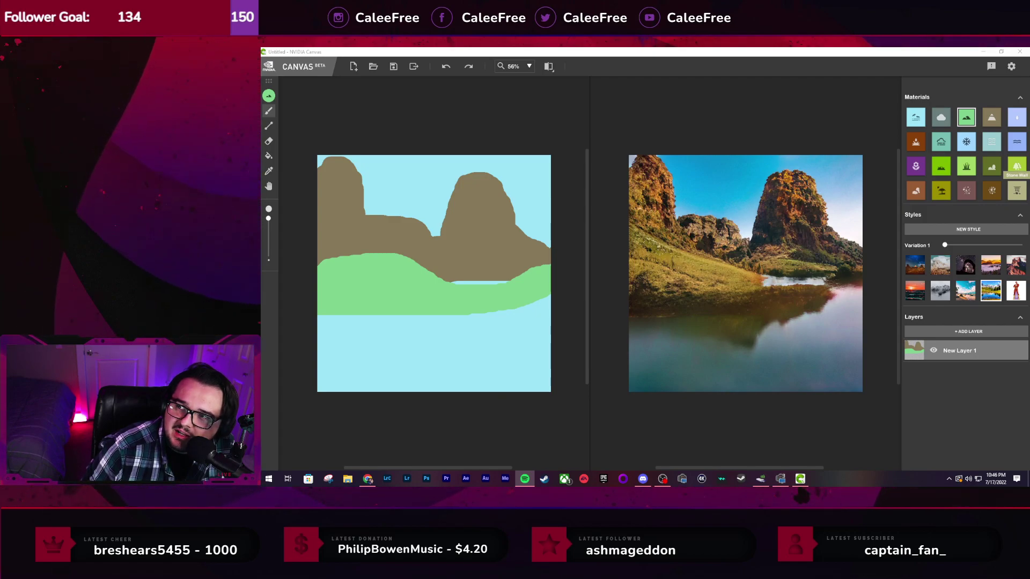
Bring Spotify over, browse the StreamBeats albums and sample Calling California from Gold
left_click_drag(1029, 53, 636, 116)
scroll(765, 224, "down", 2)
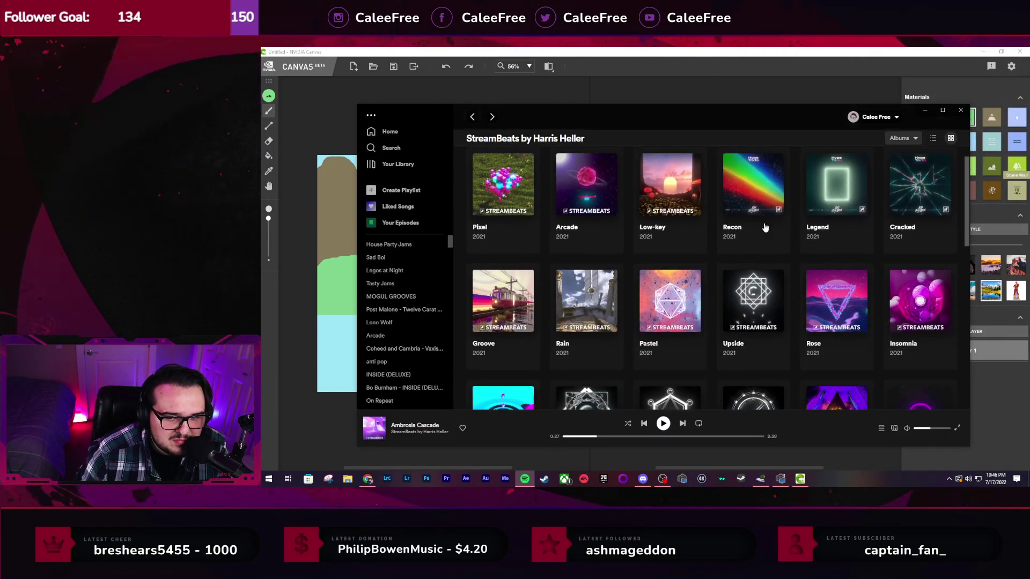
scroll(799, 216, "down", 4)
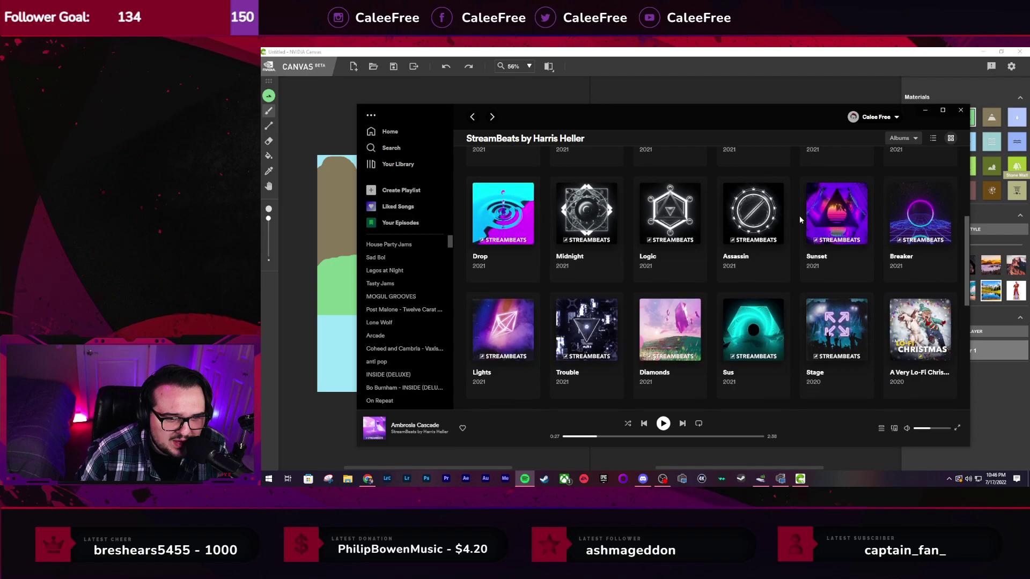
scroll(799, 215, "down", 6)
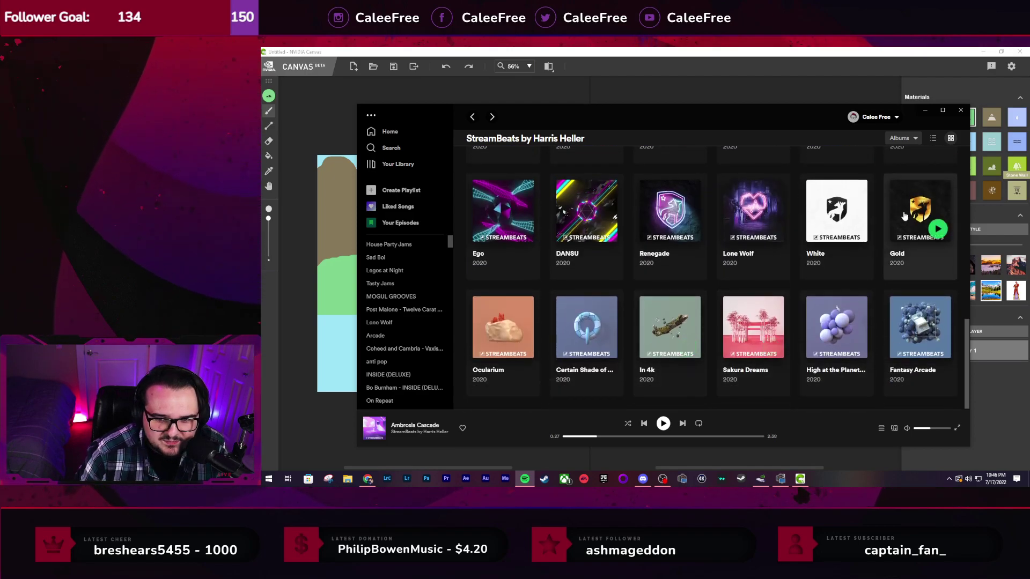
left_click(904, 215)
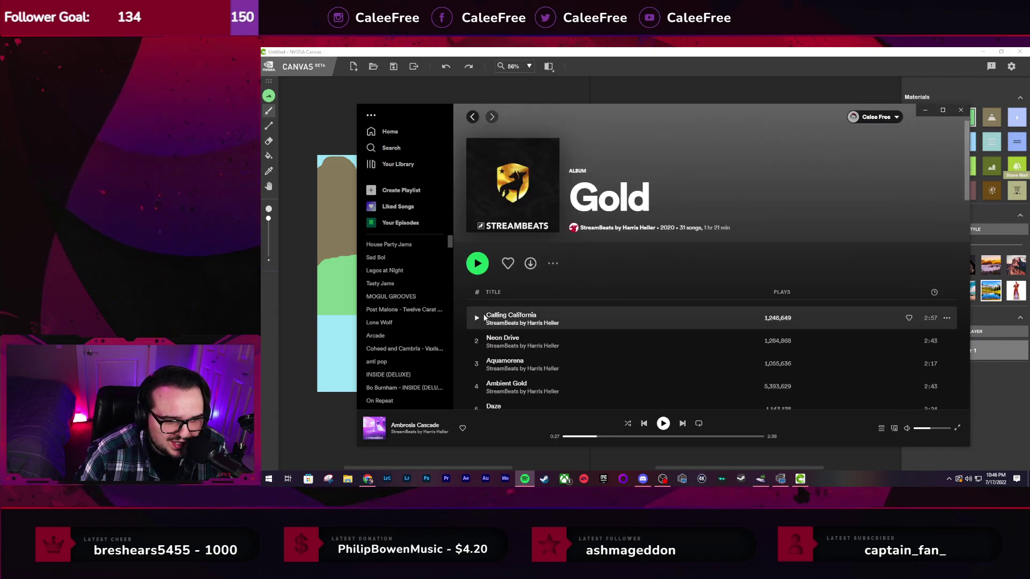
left_click(478, 319)
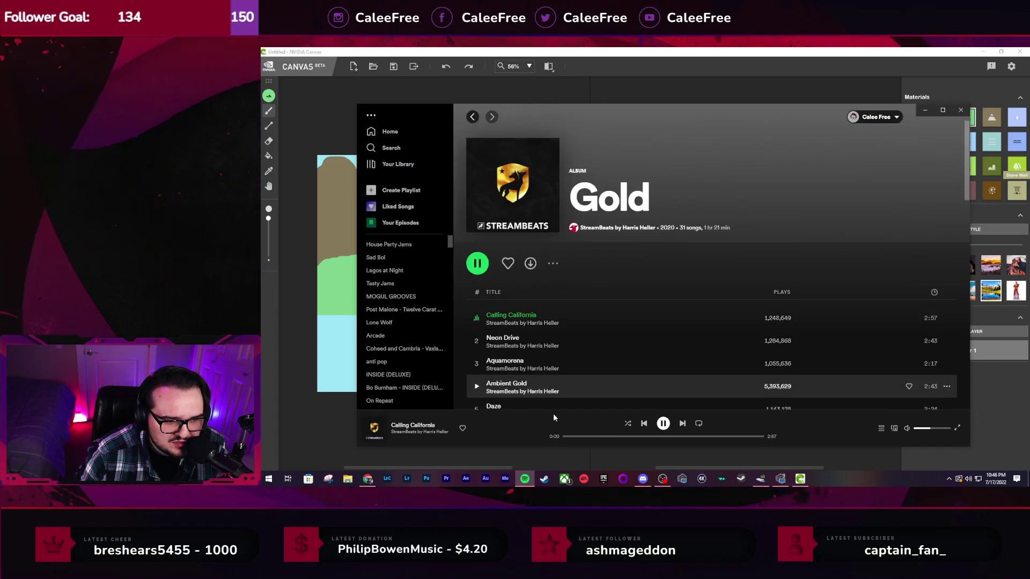
left_click(584, 437)
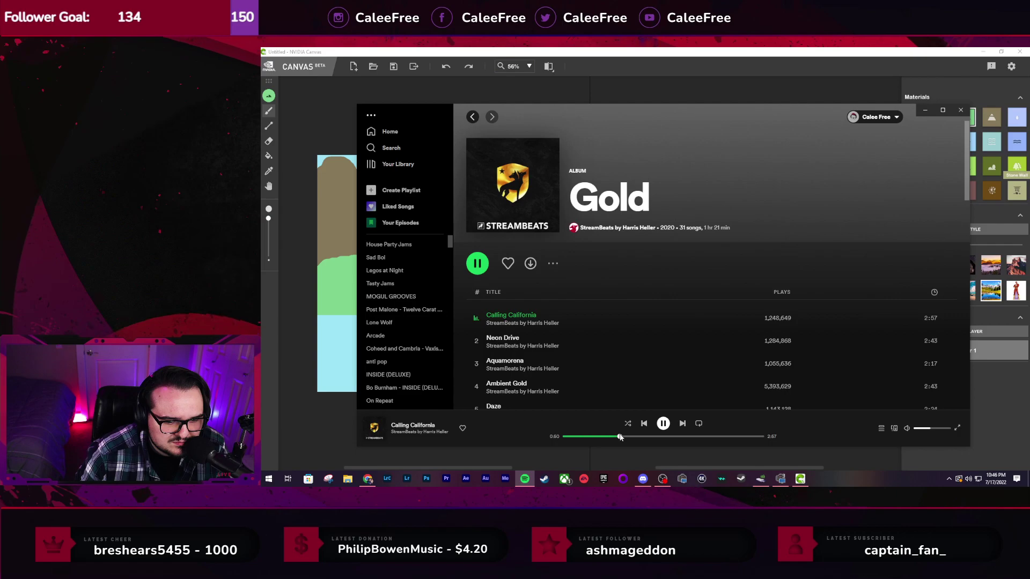
key("alt+Left")
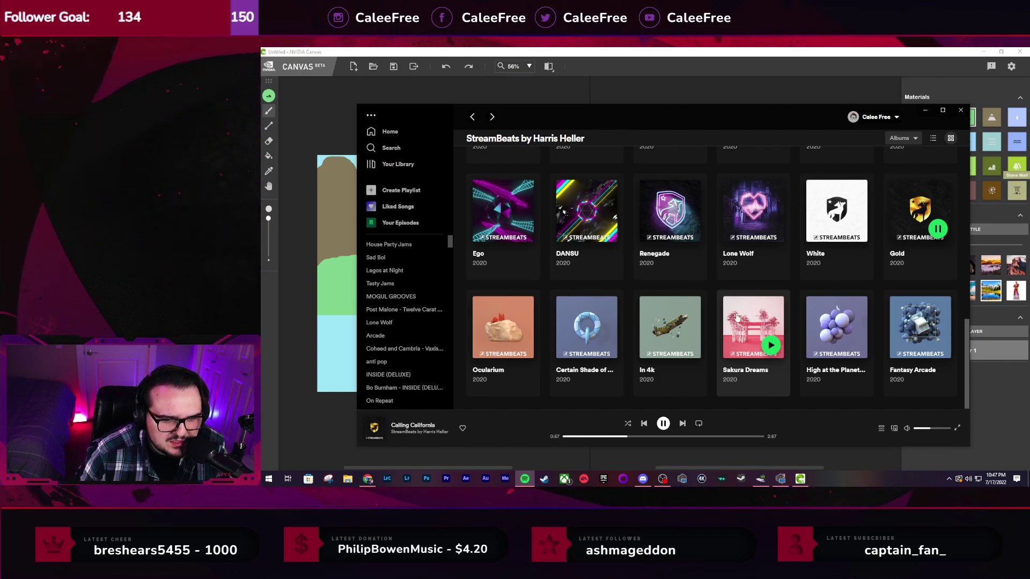
Play Dreary Summer from the In 4k album from 0:00, then return to the canvas
left_click(683, 313)
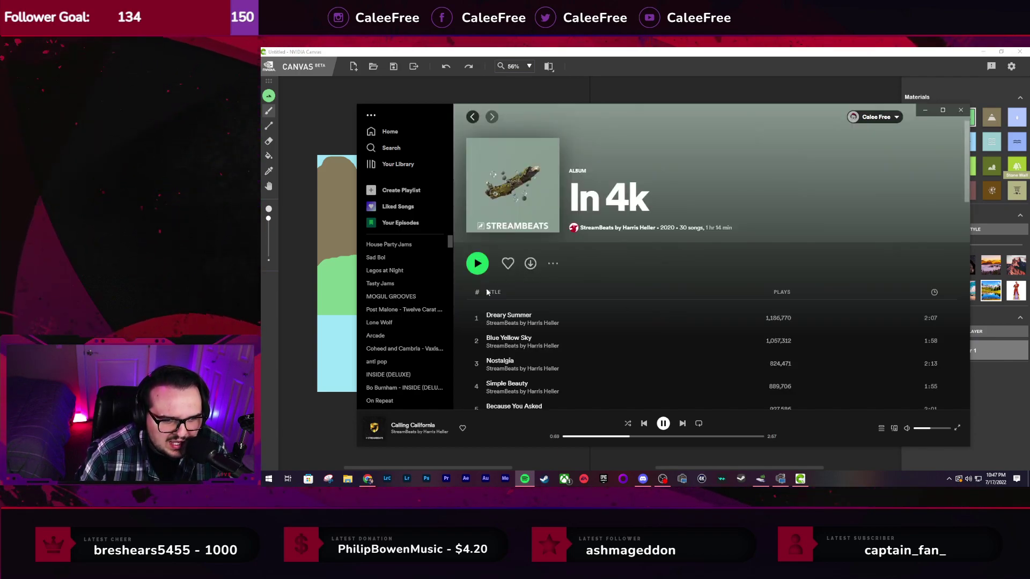
left_click(475, 320)
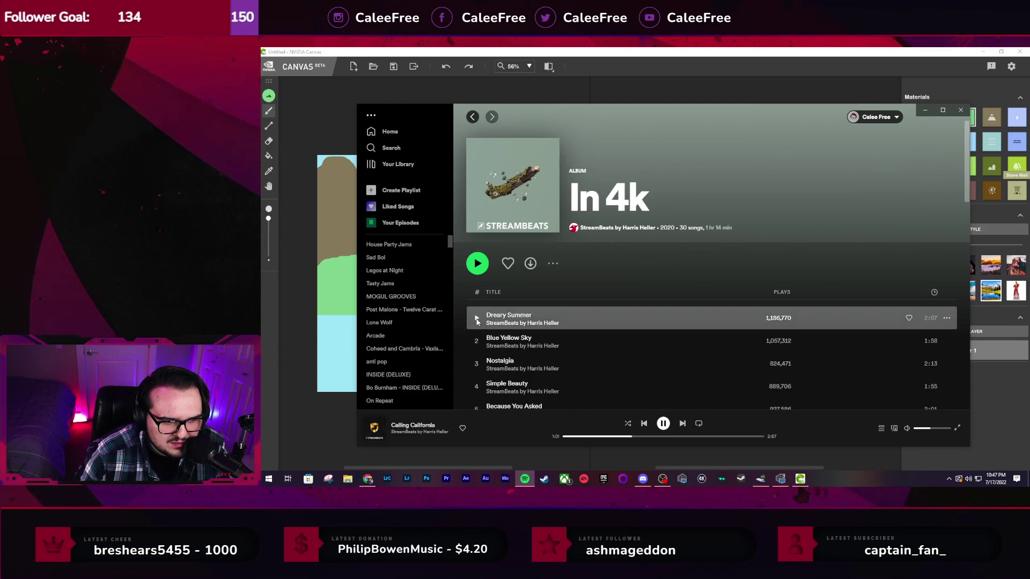
left_click(476, 318)
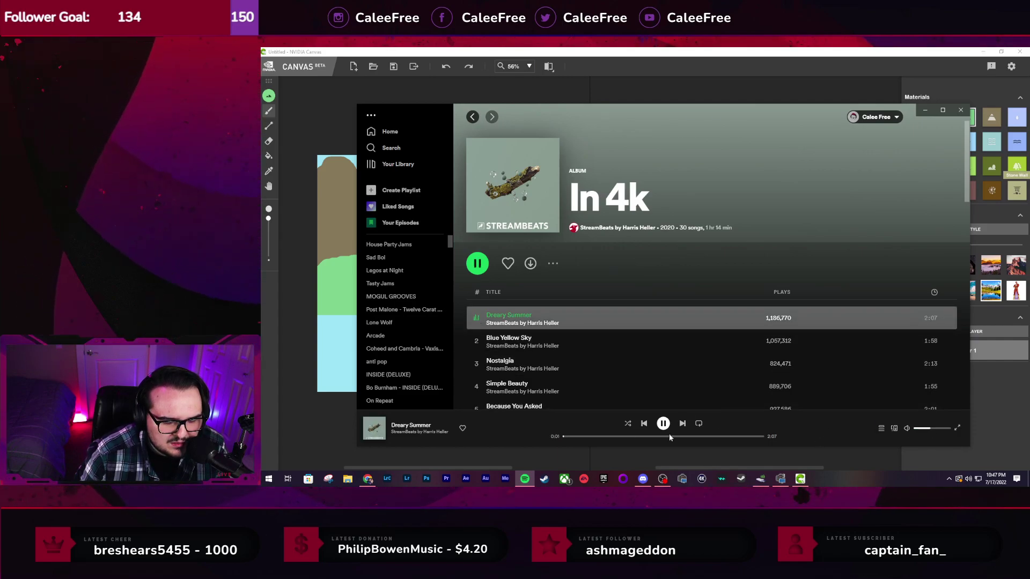
left_click(602, 436)
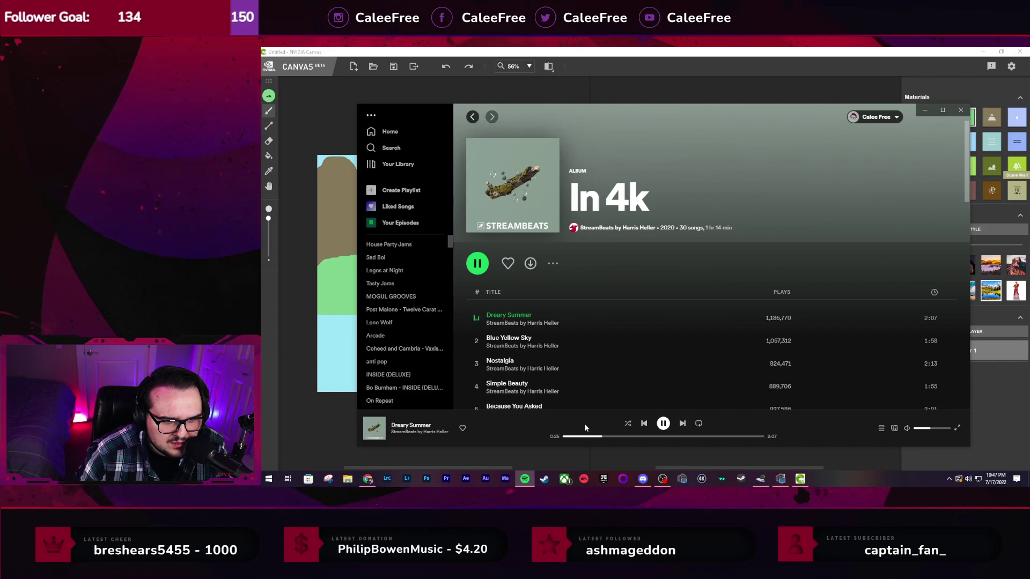
left_click(582, 437)
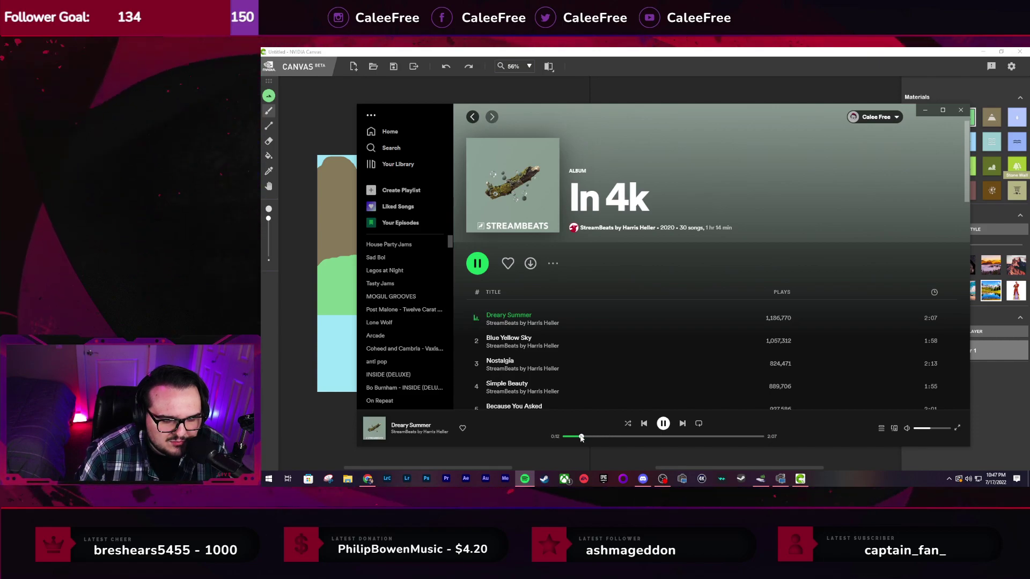
left_click_drag(581, 437, 562, 436)
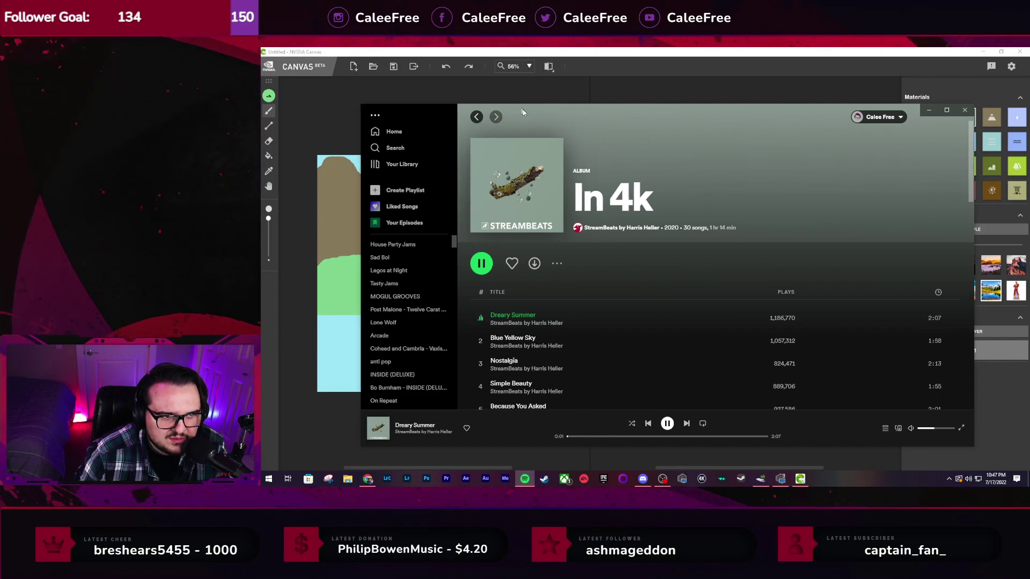
key("alt+Tab")
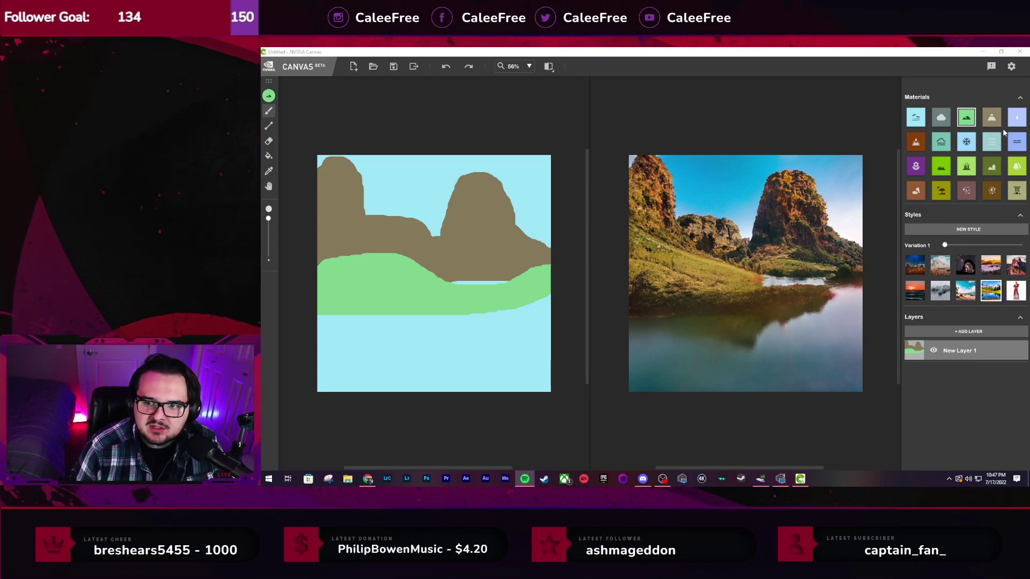
Paint a thick water stream between rocks and grass, extending it toward the lower right
left_click(1017, 143)
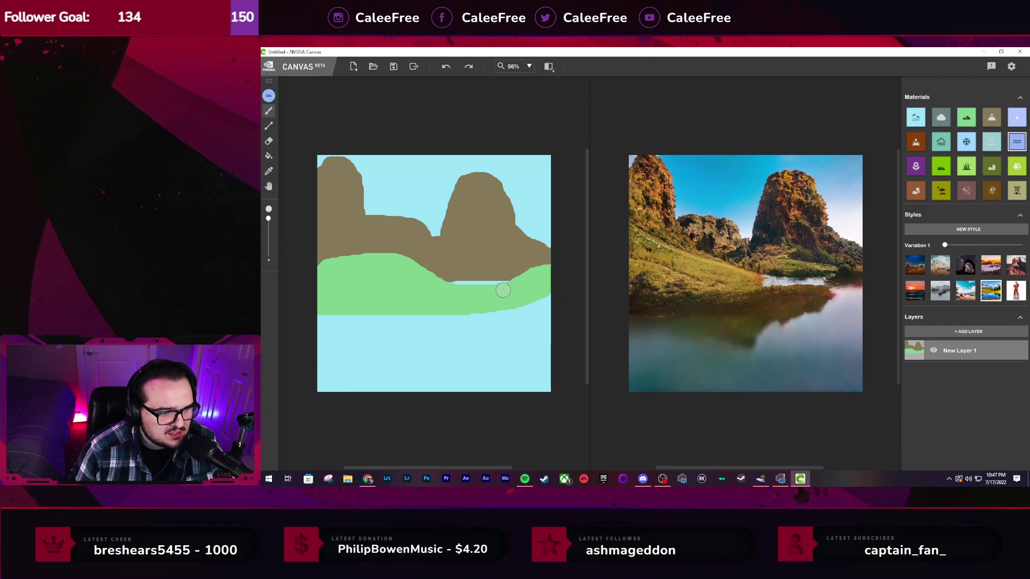
mouse_move(505, 278)
left_mouse_down()
mouse_move(463, 285)
mouse_move(415, 256)
left_mouse_up()
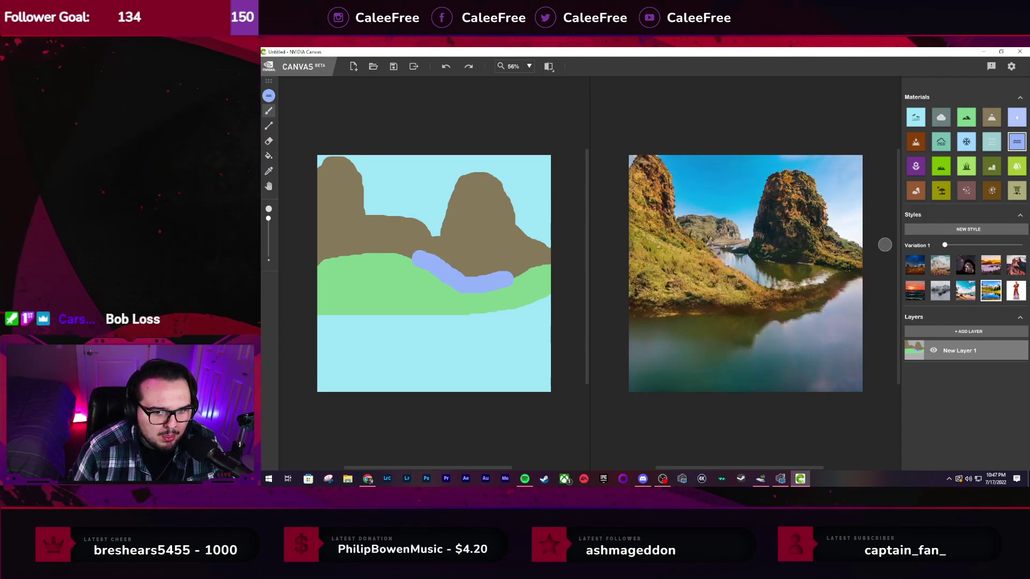
key("ctrl+z")
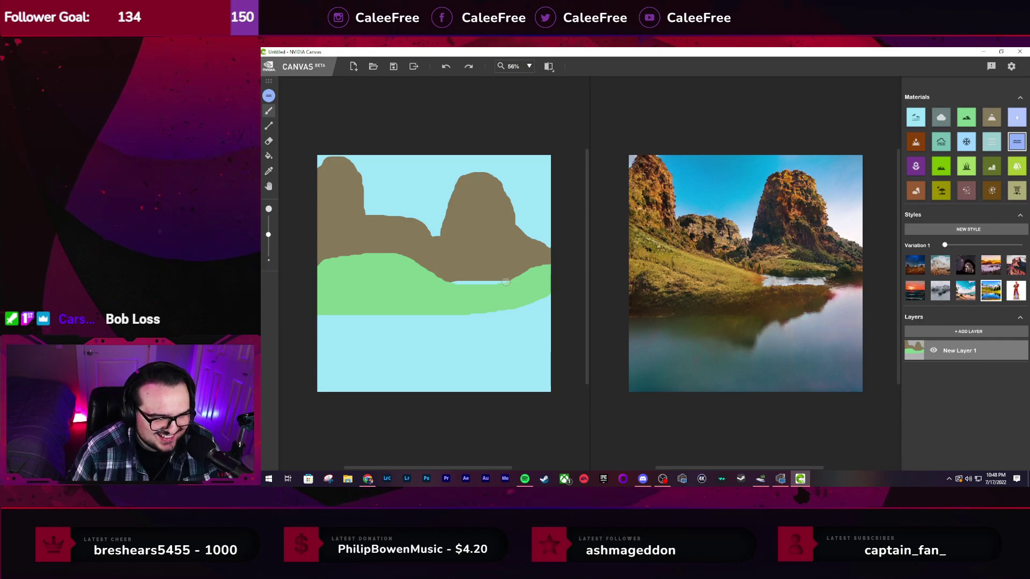
mouse_move(506, 282)
left_mouse_down()
mouse_move(453, 279)
mouse_move(423, 262)
left_mouse_up()
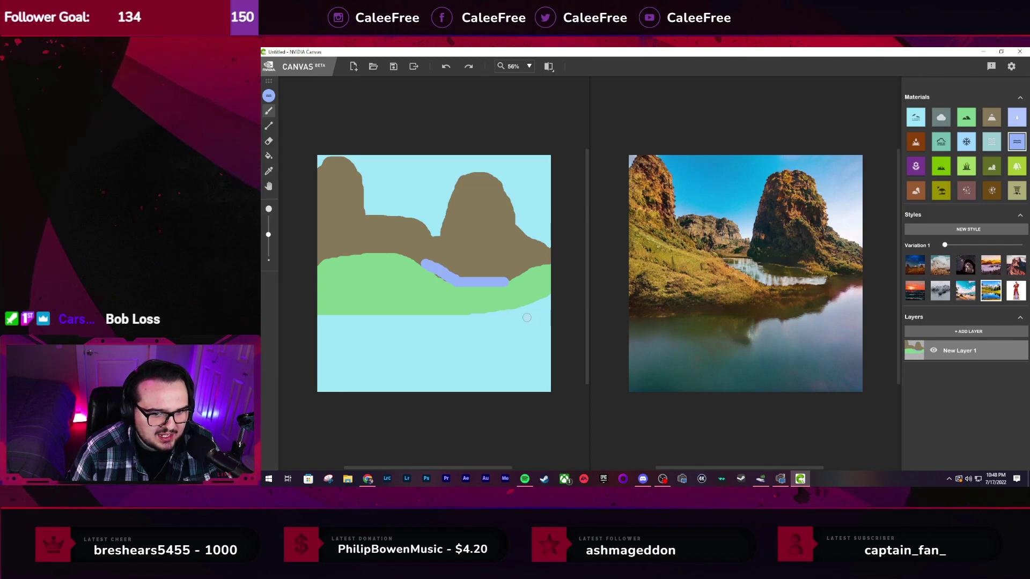
left_click_drag(440, 274, 456, 287)
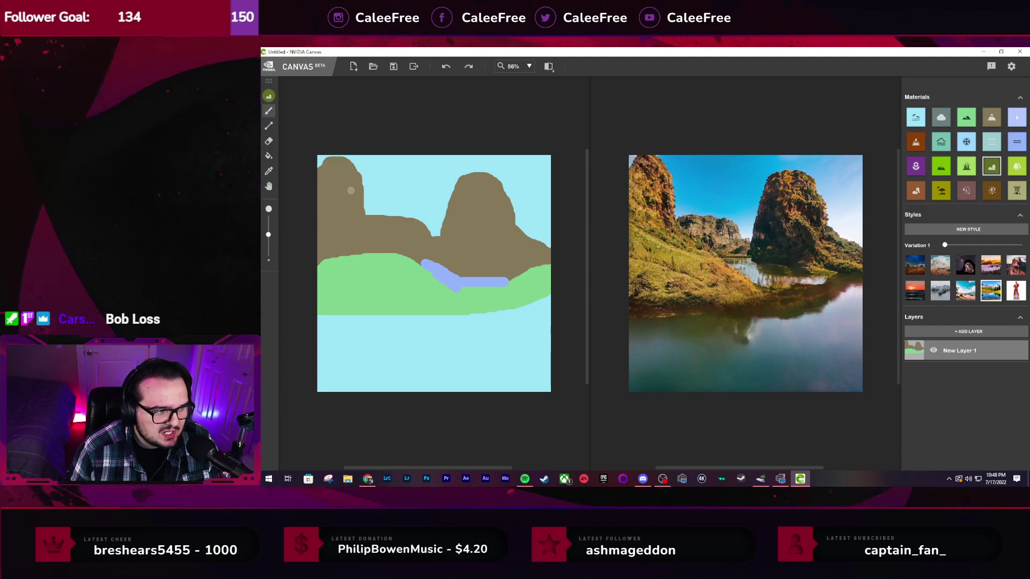
Dab dark Bush blobs on the left and right rocks and two on the left grass
left_click_drag(350, 191, 347, 199)
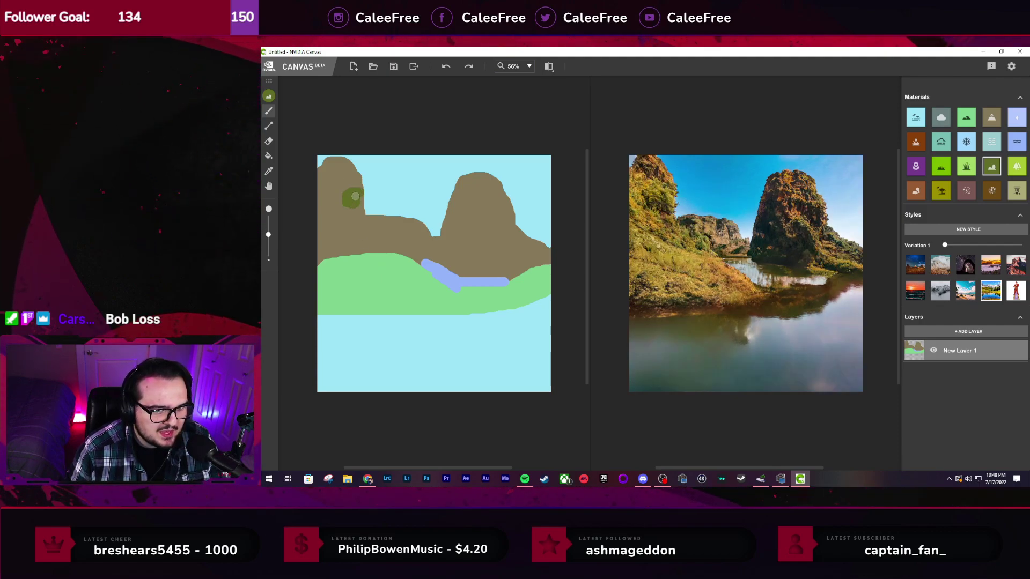
left_click_drag(460, 192, 463, 200)
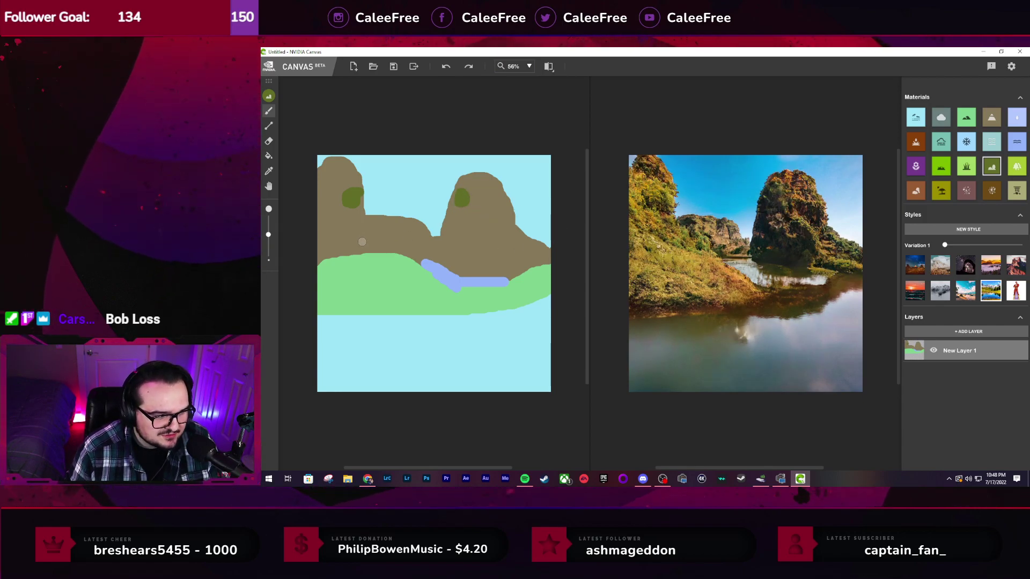
left_click_drag(358, 261, 370, 272)
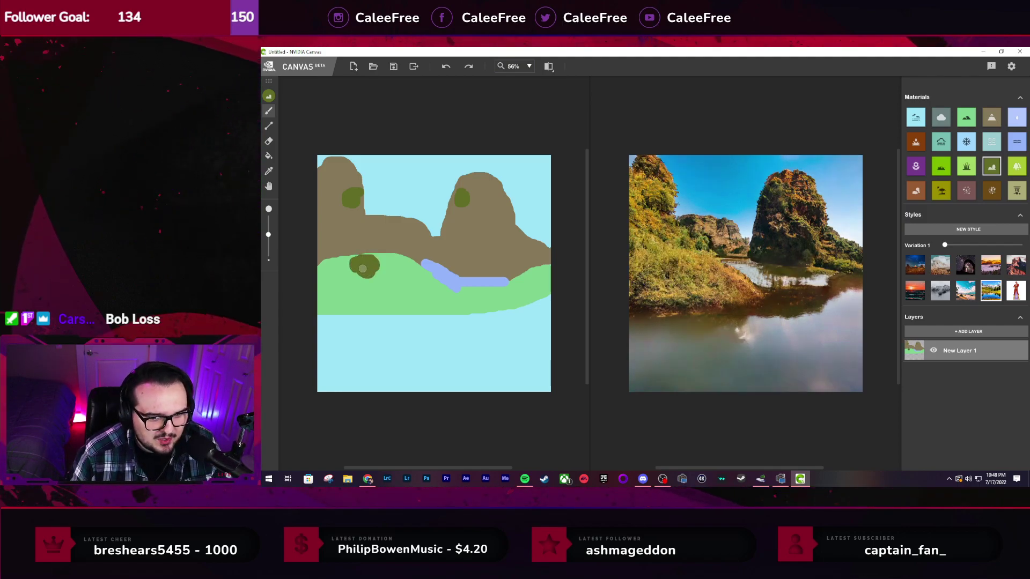
left_click_drag(325, 308, 342, 296)
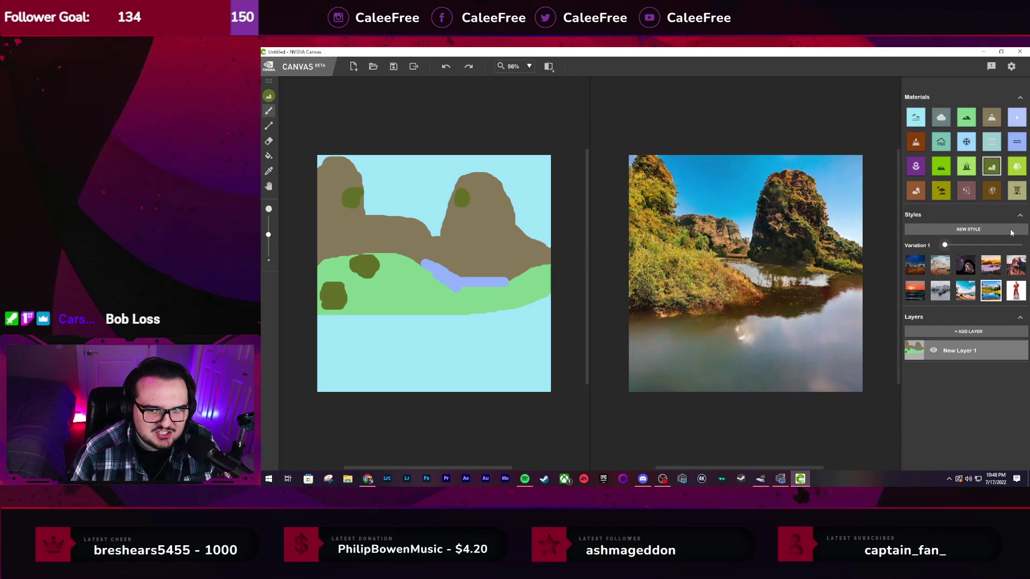
With the Tree material and a larger brush, paint a leafy left tree and a tall right tree
left_click(1016, 168)
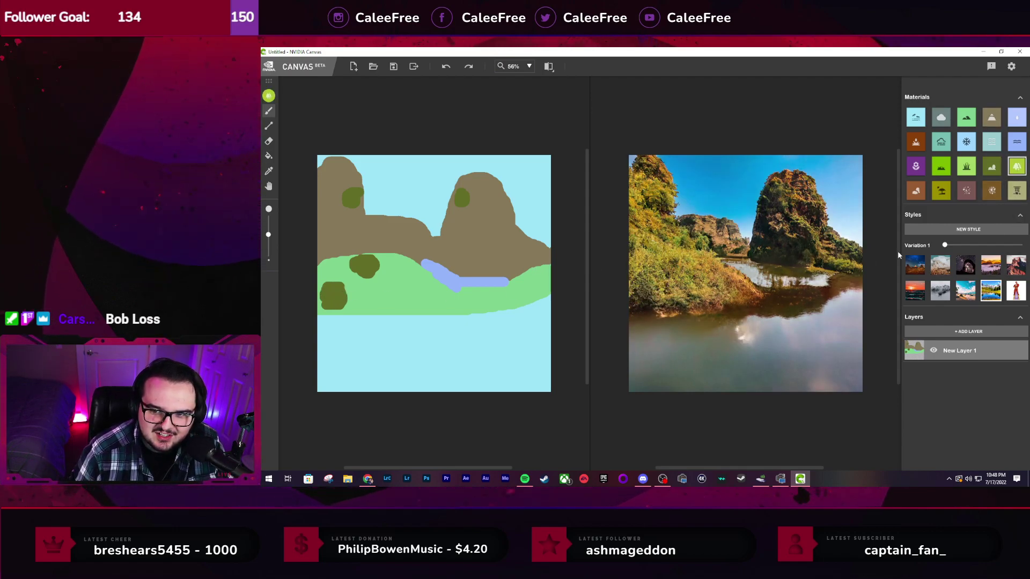
left_click_drag(352, 291, 352, 281)
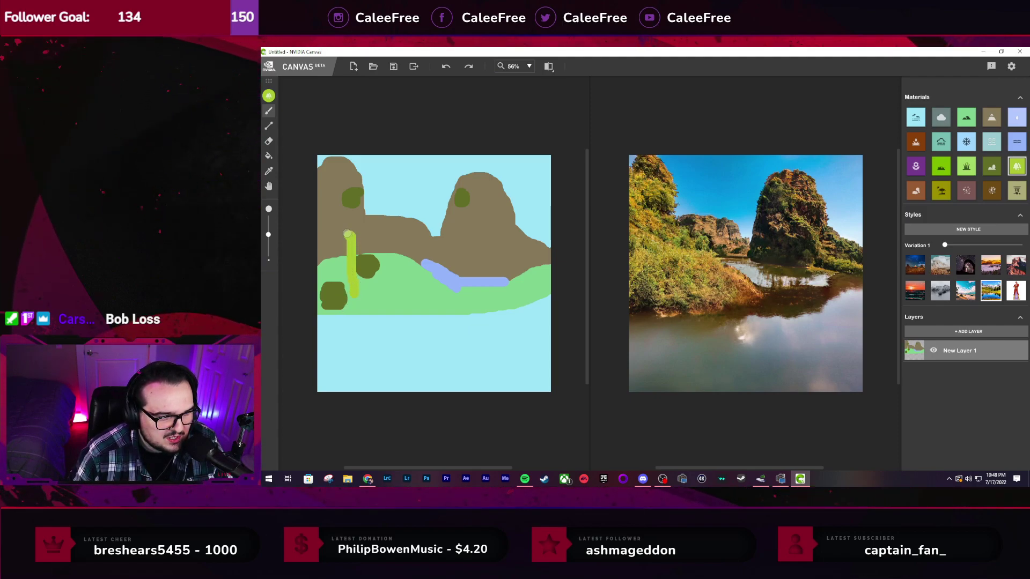
left_click_drag(347, 245, 328, 242)
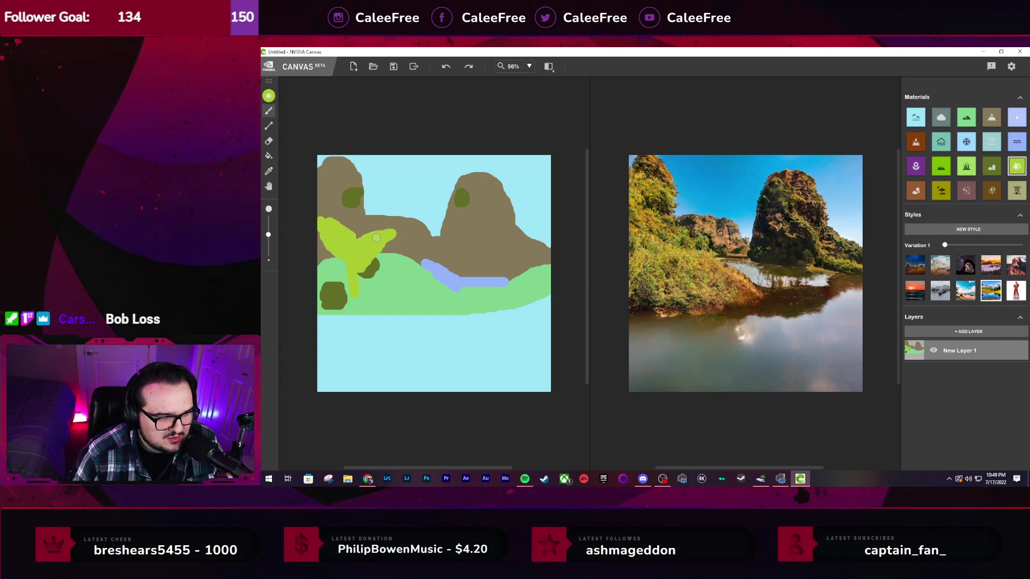
left_click_drag(376, 238, 371, 242)
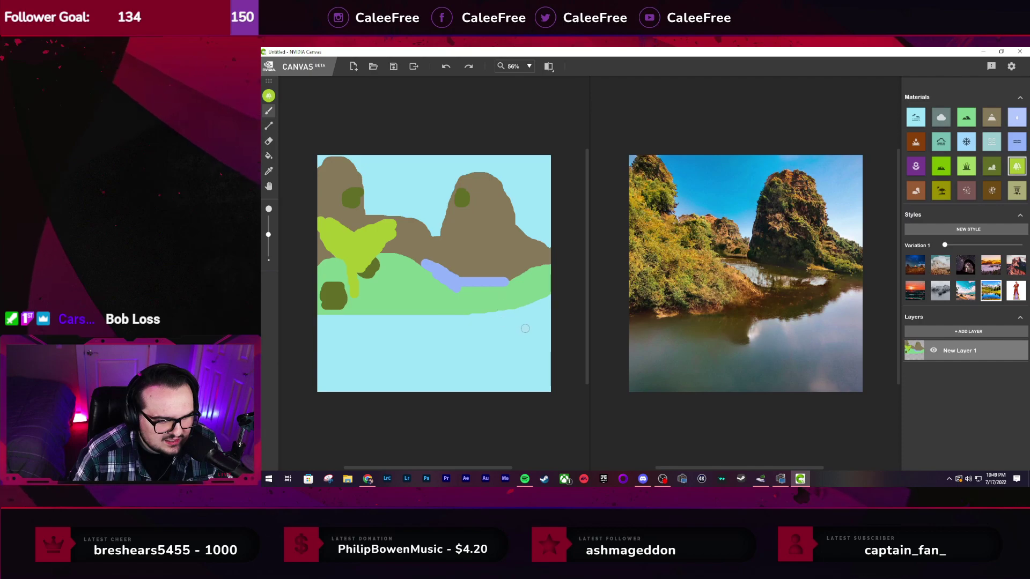
left_click_drag(535, 342, 535, 287)
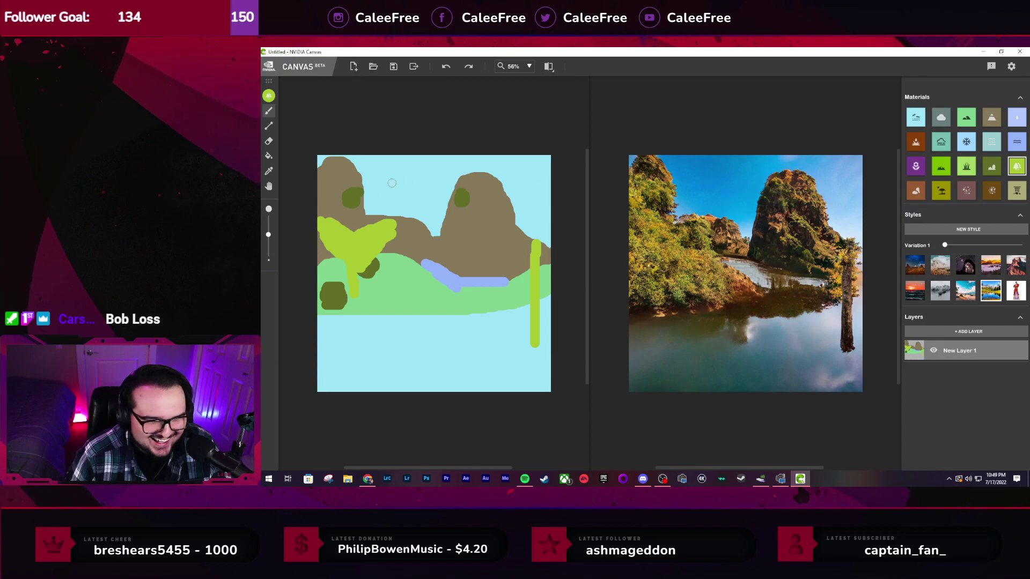
left_click_drag(271, 235, 269, 217)
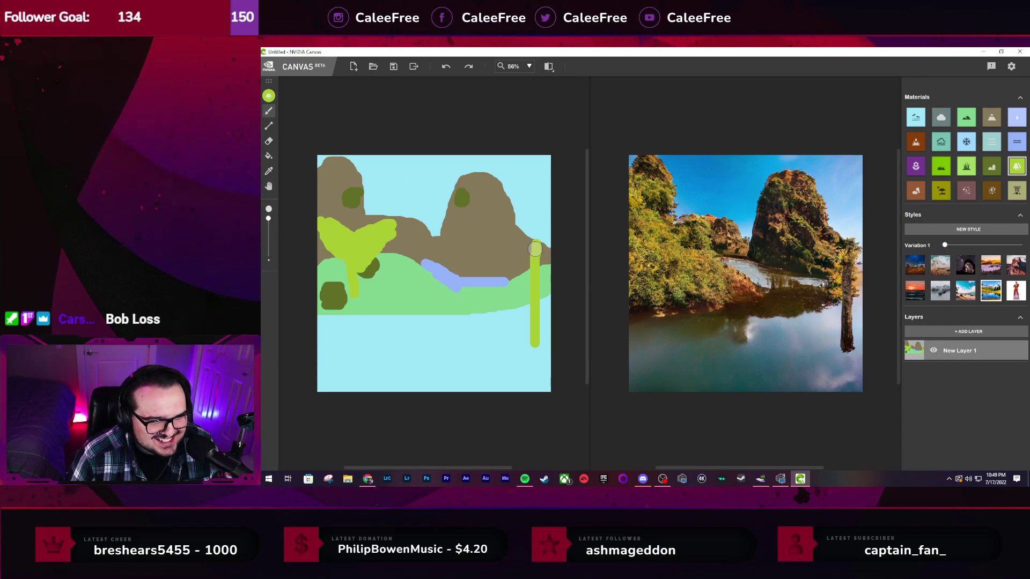
mouse_move(518, 242)
left_mouse_down()
mouse_move(503, 261)
mouse_move(541, 300)
left_mouse_up()
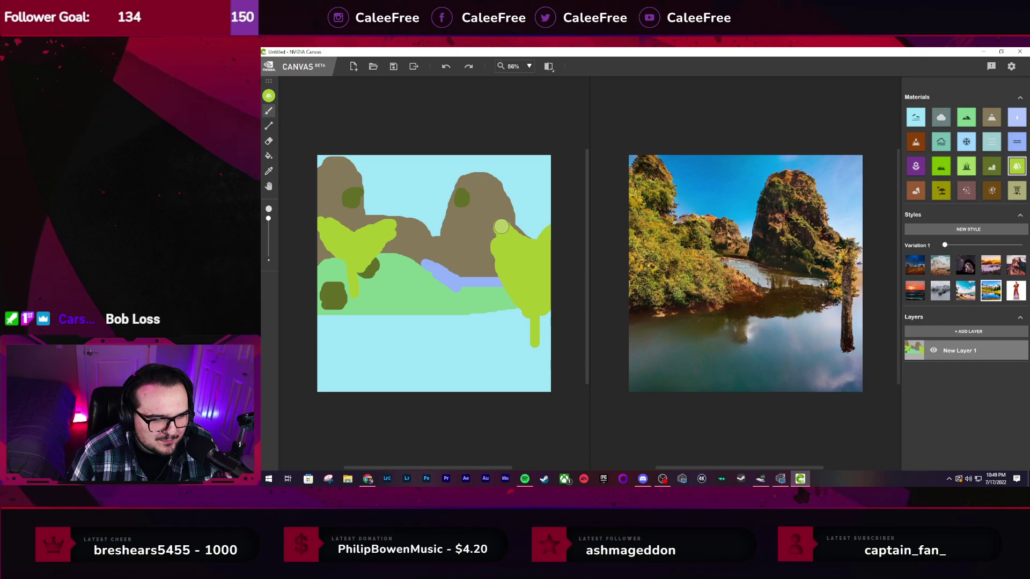
mouse_move(507, 231)
left_mouse_down()
mouse_move(512, 190)
mouse_move(552, 170)
left_mouse_up()
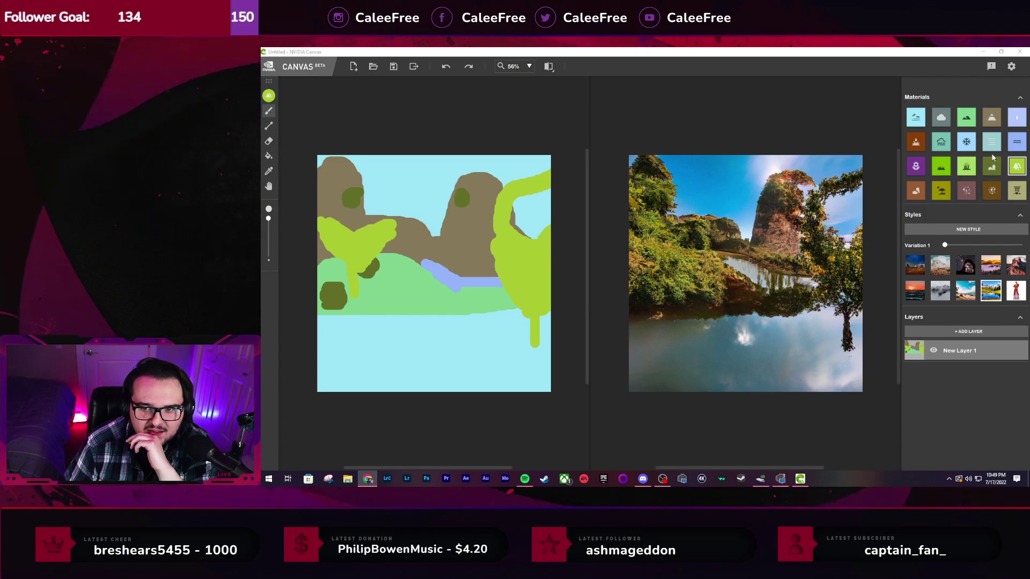
Brush a large blob of the brown material into the upper right tree canopy
left_click(916, 191)
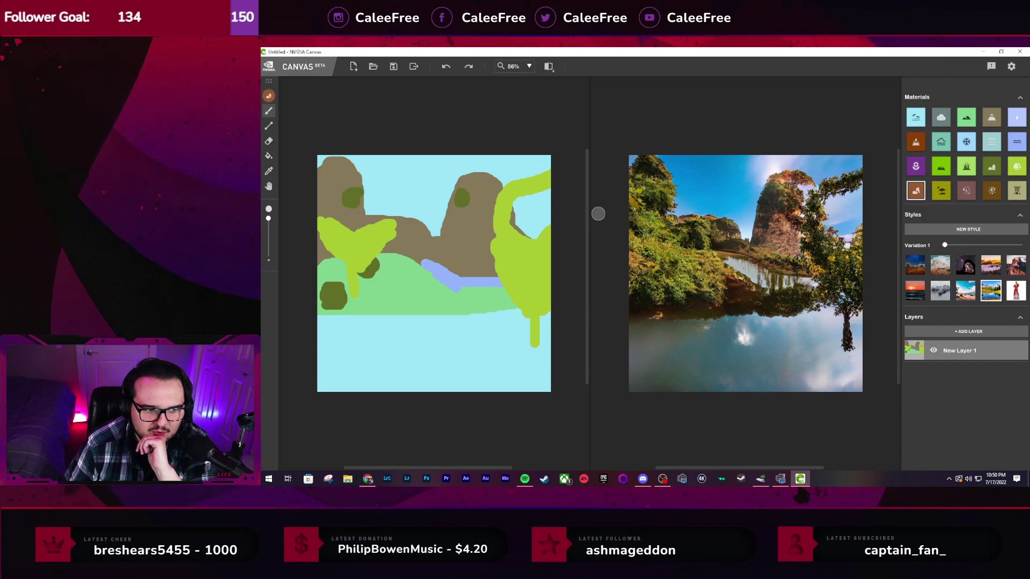
mouse_move(524, 232)
left_mouse_down()
mouse_move(543, 231)
mouse_move(539, 207)
mouse_move(523, 220)
mouse_move(540, 207)
left_mouse_up()
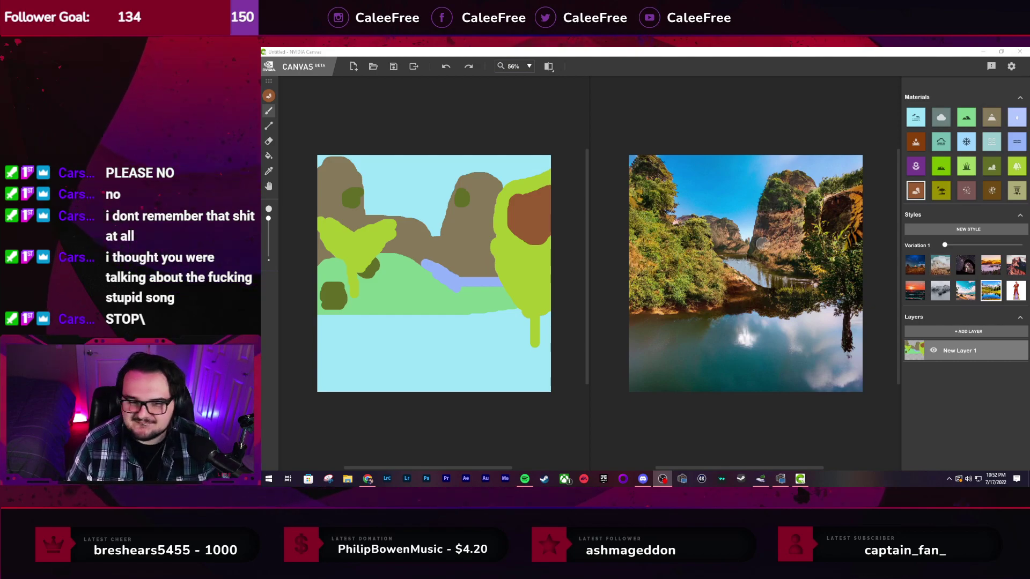
left_click(1018, 194)
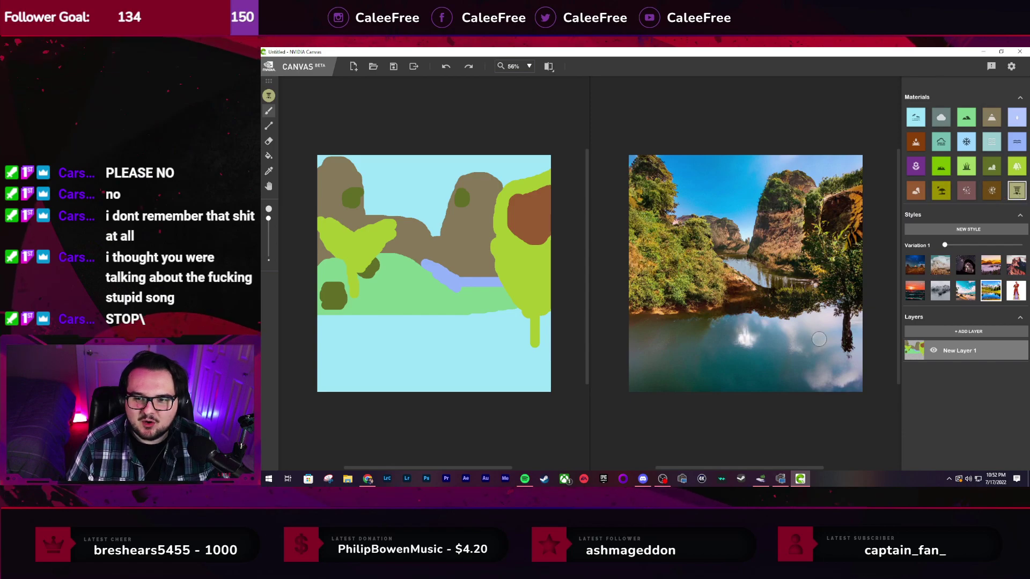
left_click_drag(837, 329, 860, 328)
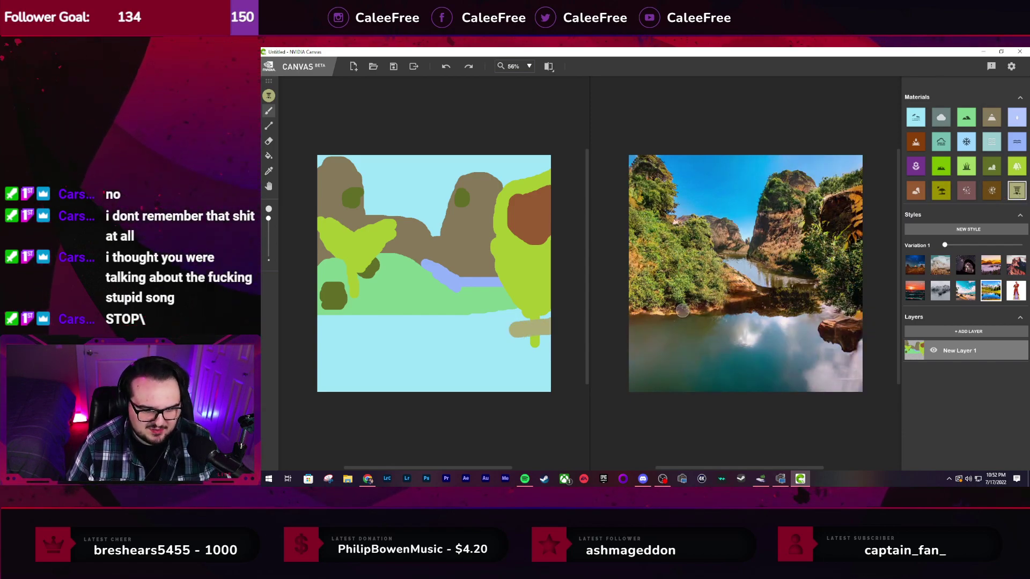
key("ctrl+z")
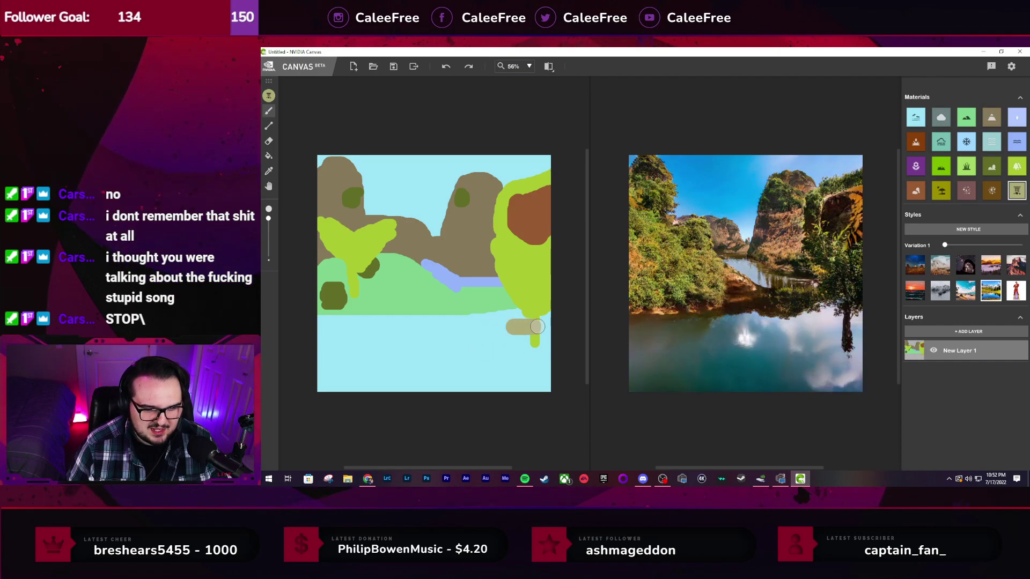
mouse_move(556, 327)
left_mouse_down()
mouse_move(507, 326)
mouse_move(507, 402)
mouse_move(516, 332)
mouse_move(557, 335)
mouse_move(516, 341)
mouse_move(541, 345)
mouse_move(519, 379)
mouse_move(543, 363)
mouse_move(545, 343)
mouse_move(547, 409)
left_mouse_up()
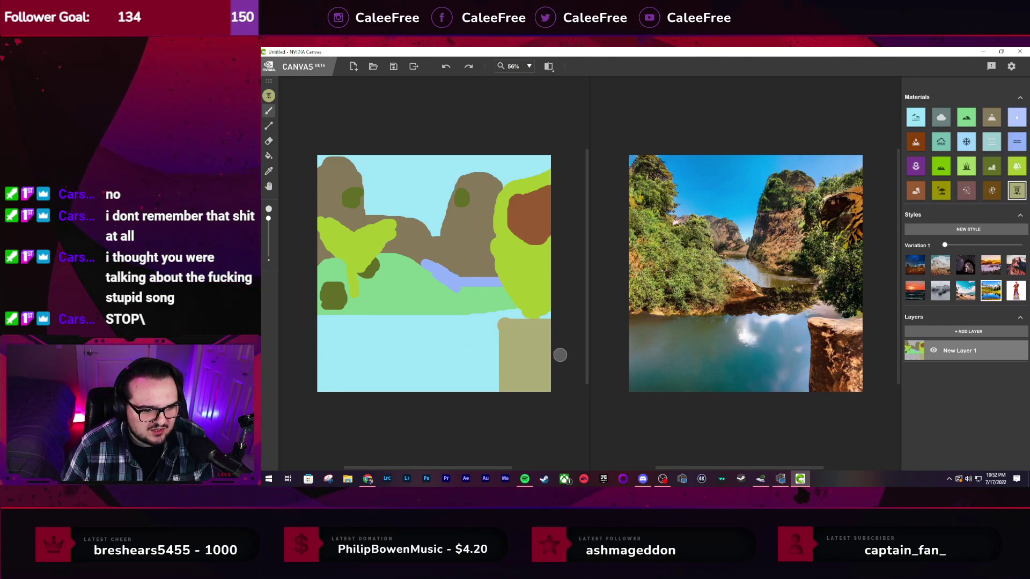
key("ctrl+z")
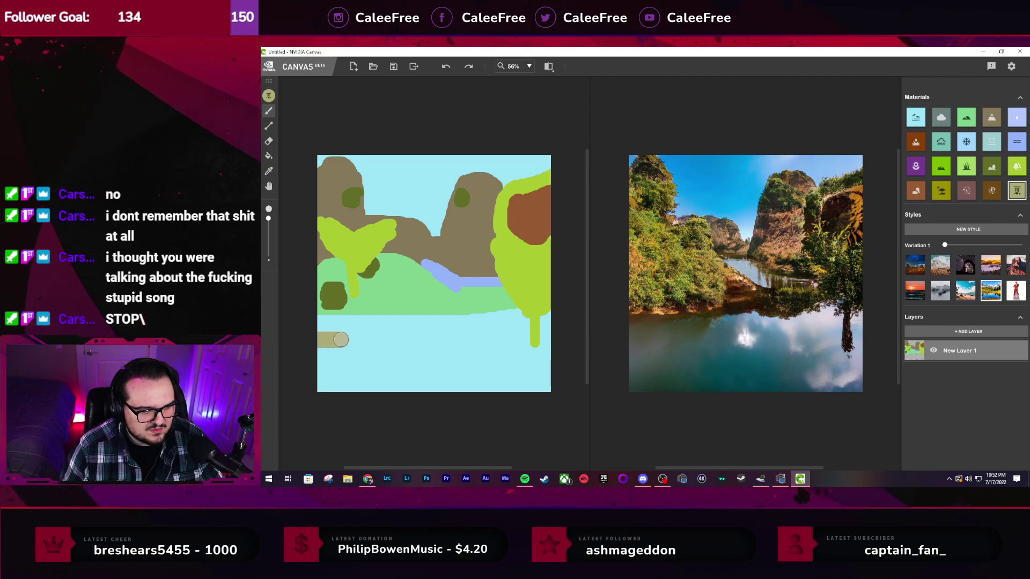
left_click_drag(310, 341, 513, 342)
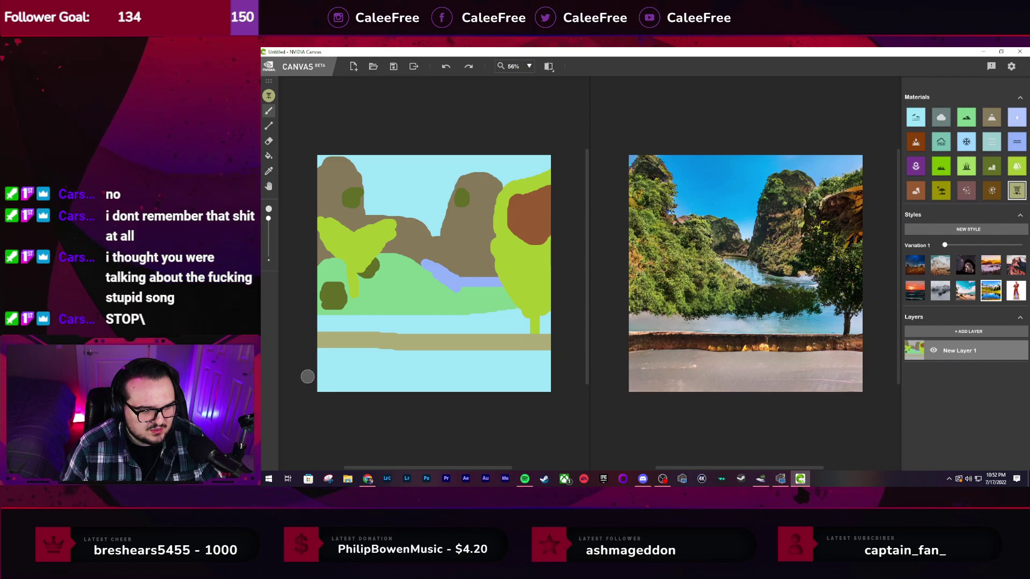
left_click_drag(313, 376, 595, 369)
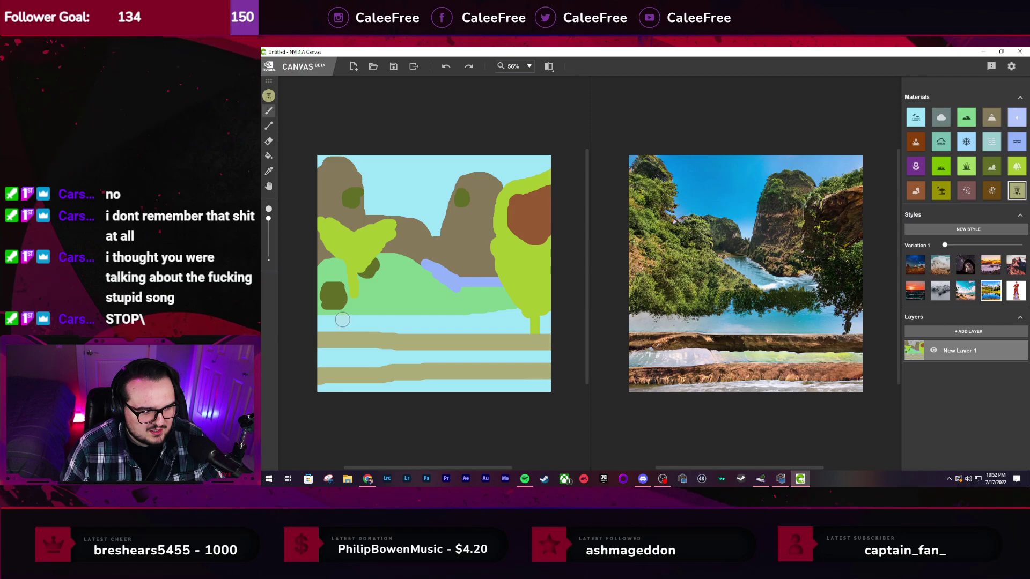
left_click_drag(342, 318, 343, 395)
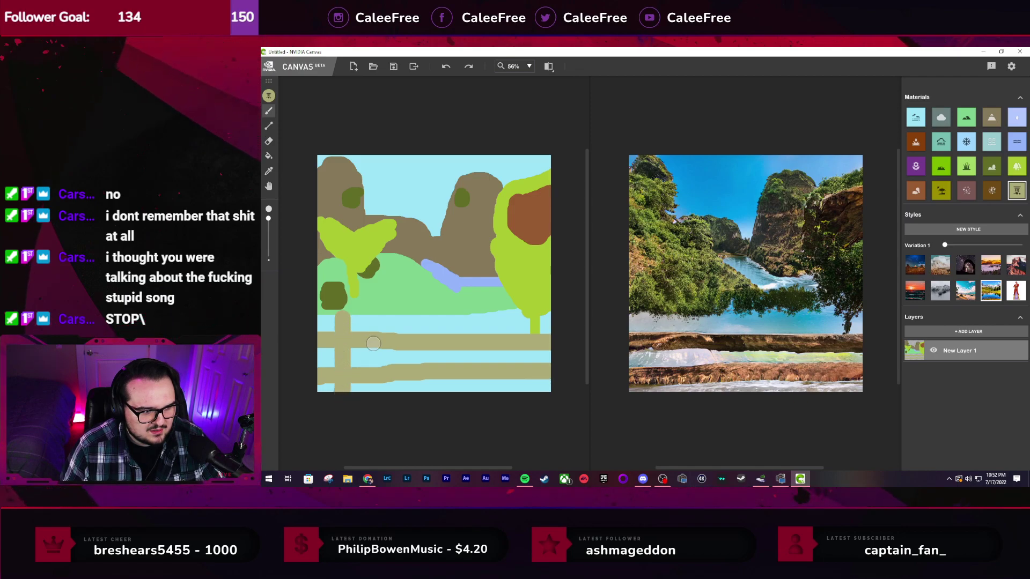
left_click_drag(385, 321, 381, 417)
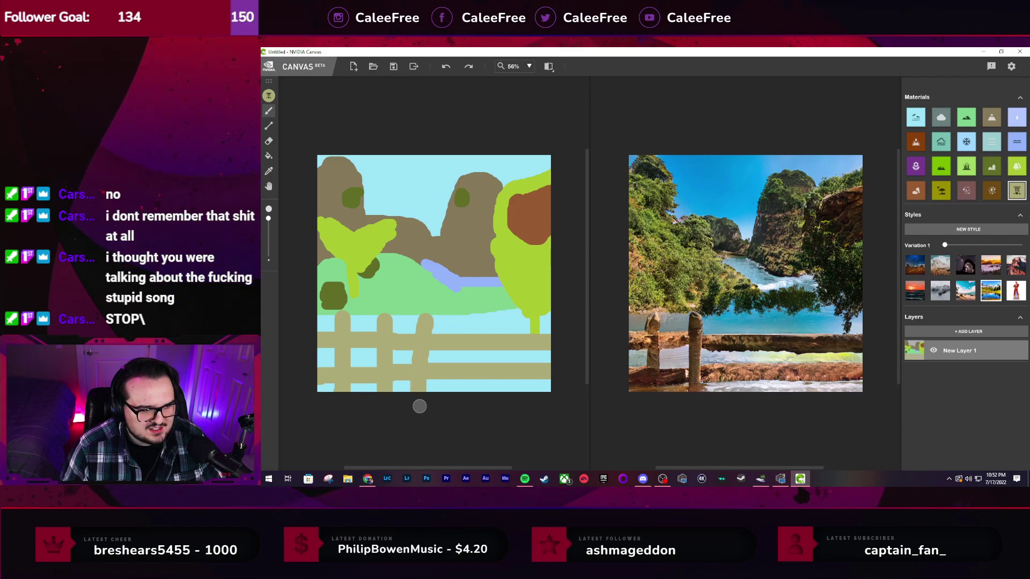
left_click_drag(457, 321, 459, 390)
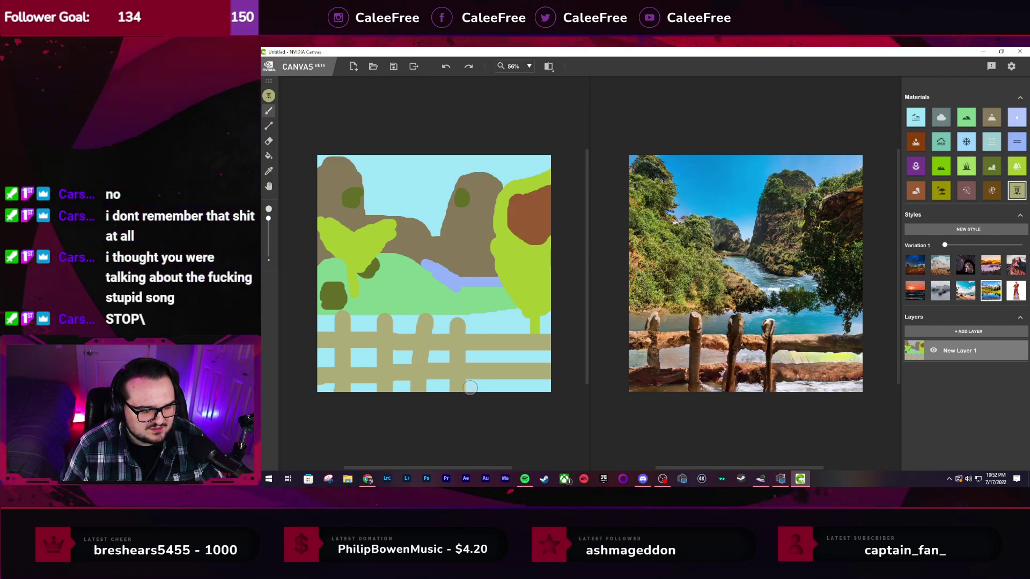
left_click_drag(486, 321, 487, 404)
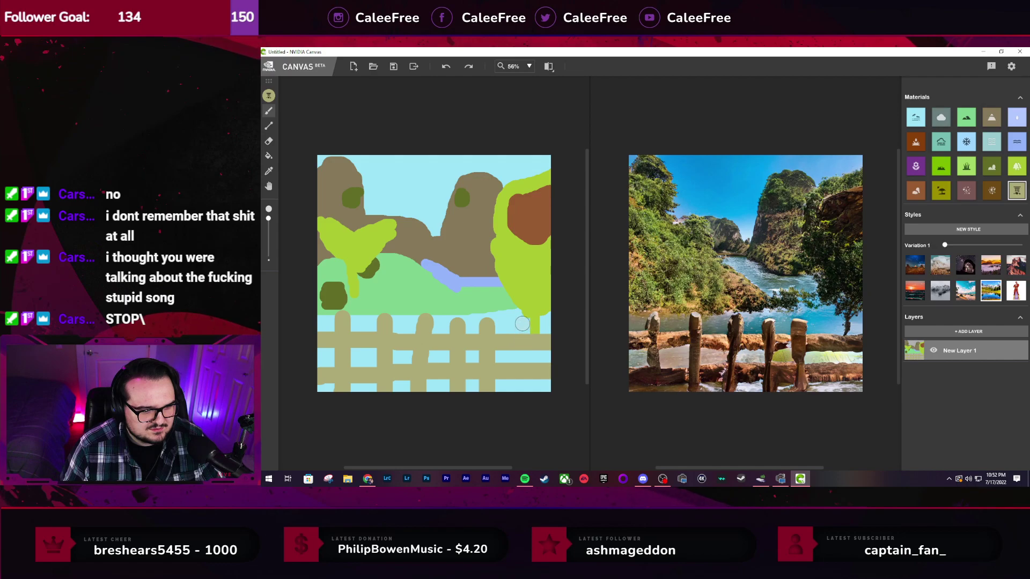
left_click_drag(543, 320, 545, 416)
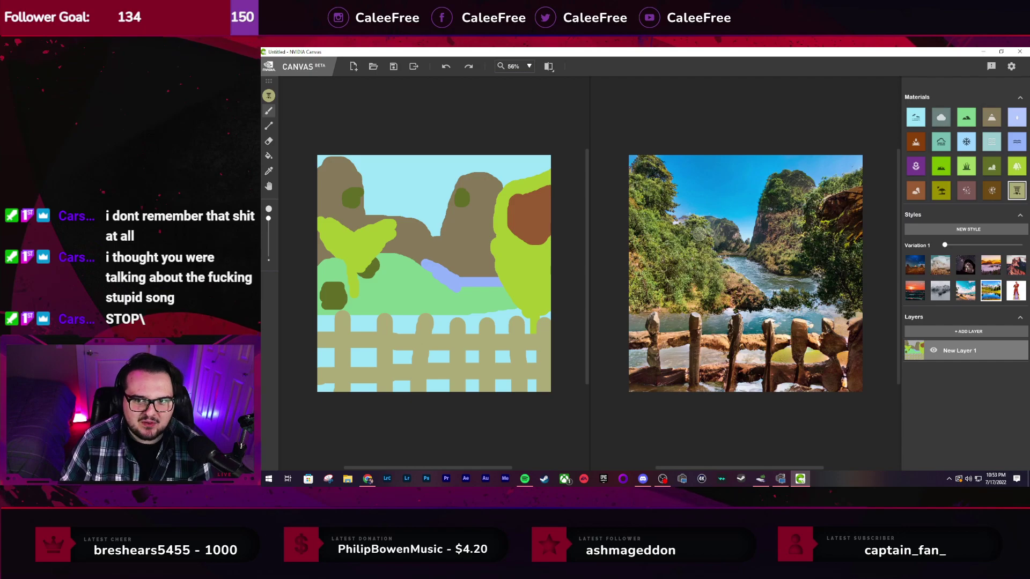
scroll(697, 234, "up", 1)
Ctrl+scroll both views to 75% zoom and adjust the horizontal scroll to fill the panels
scroll(697, 234, "down", 1)
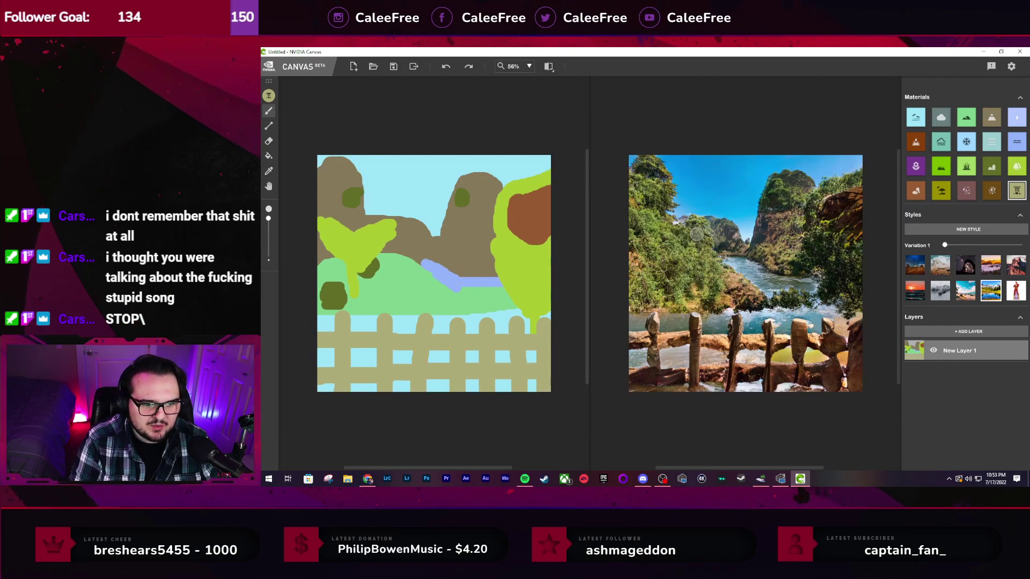
scroll(697, 233, "up", 1)
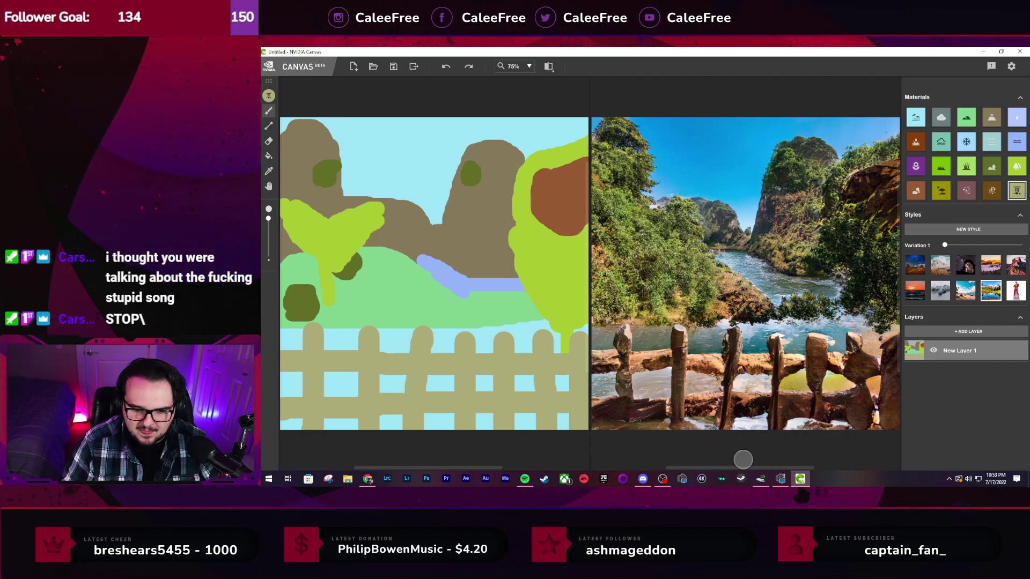
scroll(743, 468, "right", 1)
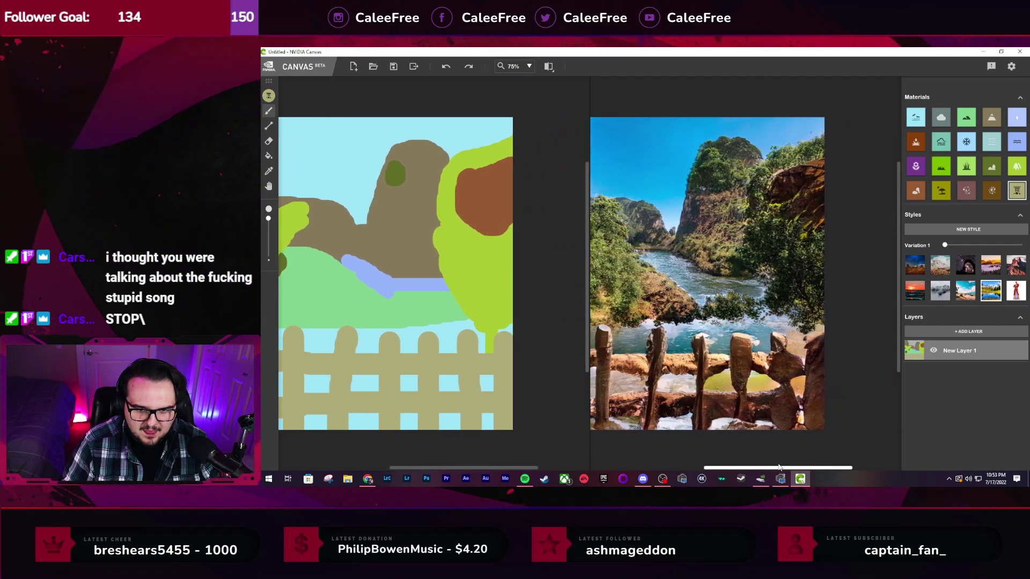
scroll(744, 464, "left", 1)
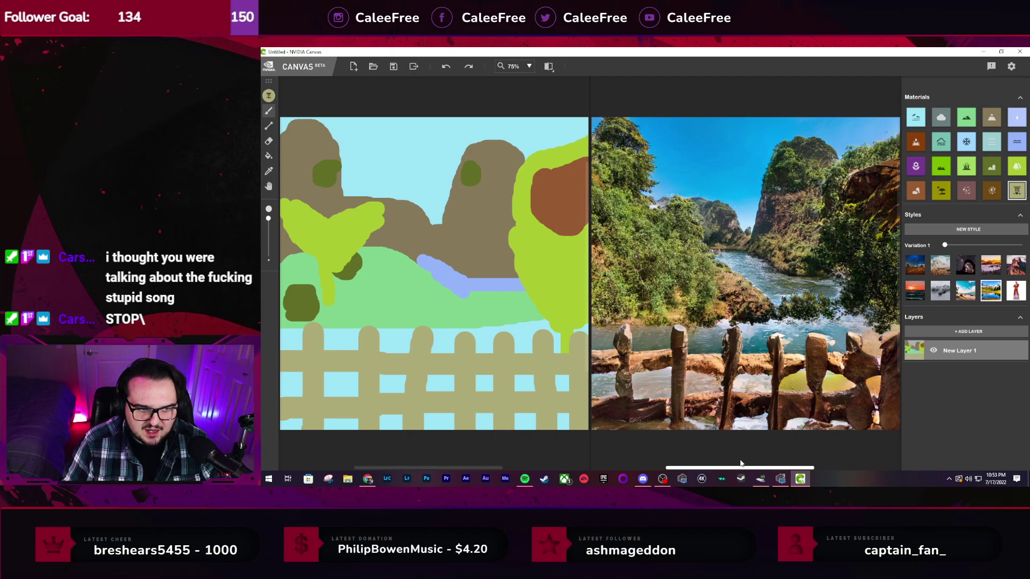
scroll(741, 465, "right", 1)
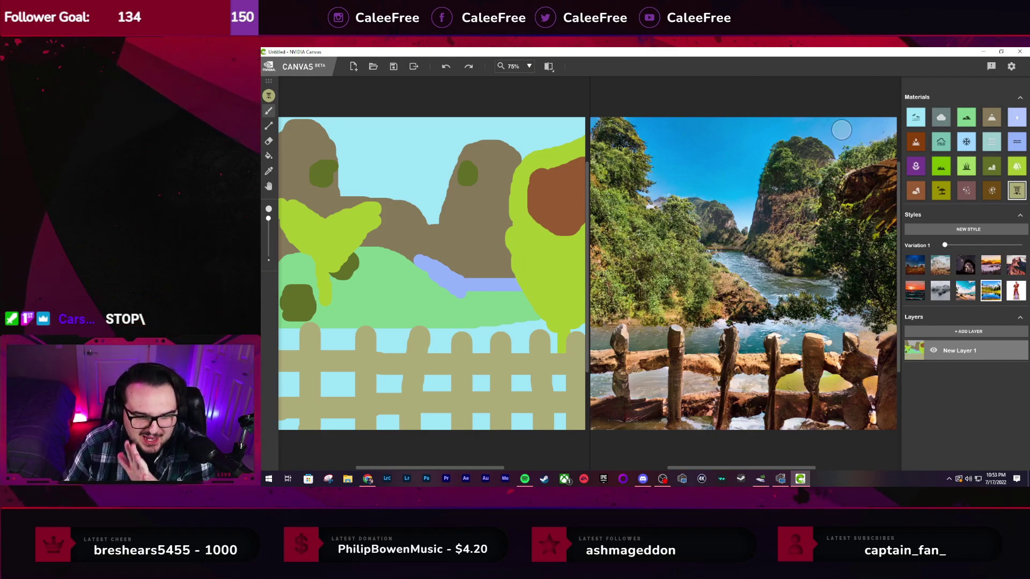
Preview the sunset style, revert to the daylight river style, and add New Layer 3
left_click(971, 332)
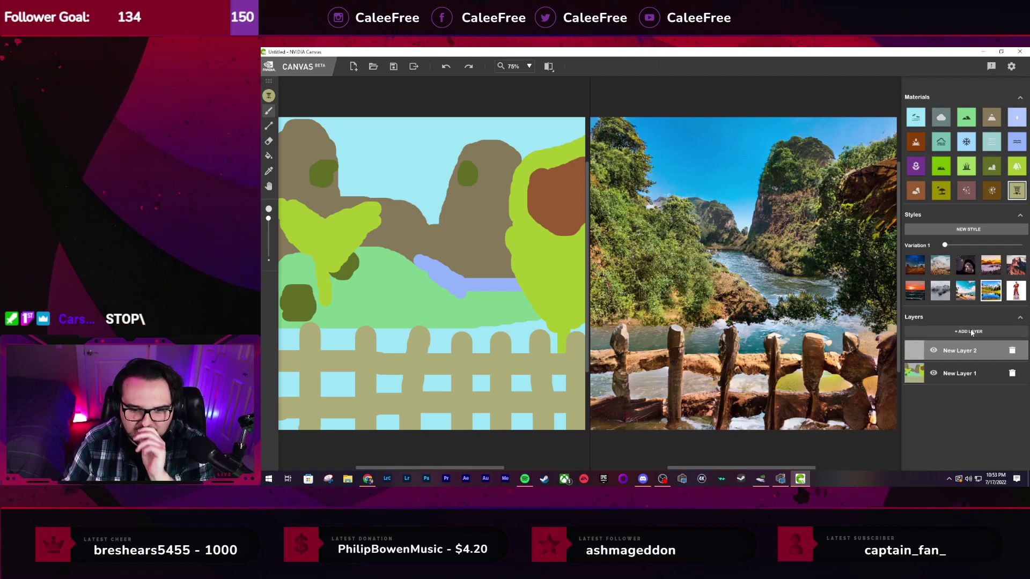
left_click(921, 293)
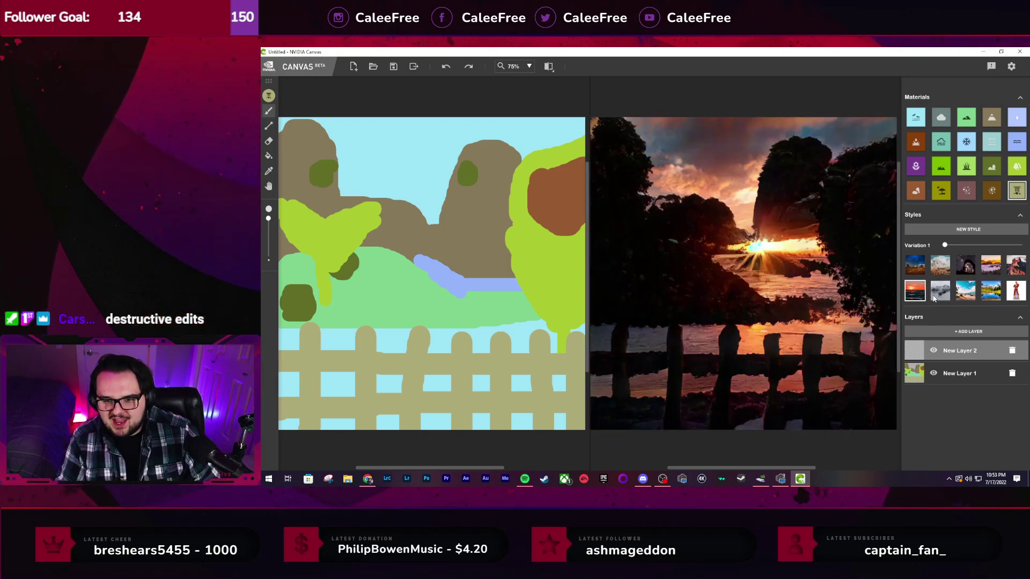
left_click(986, 293)
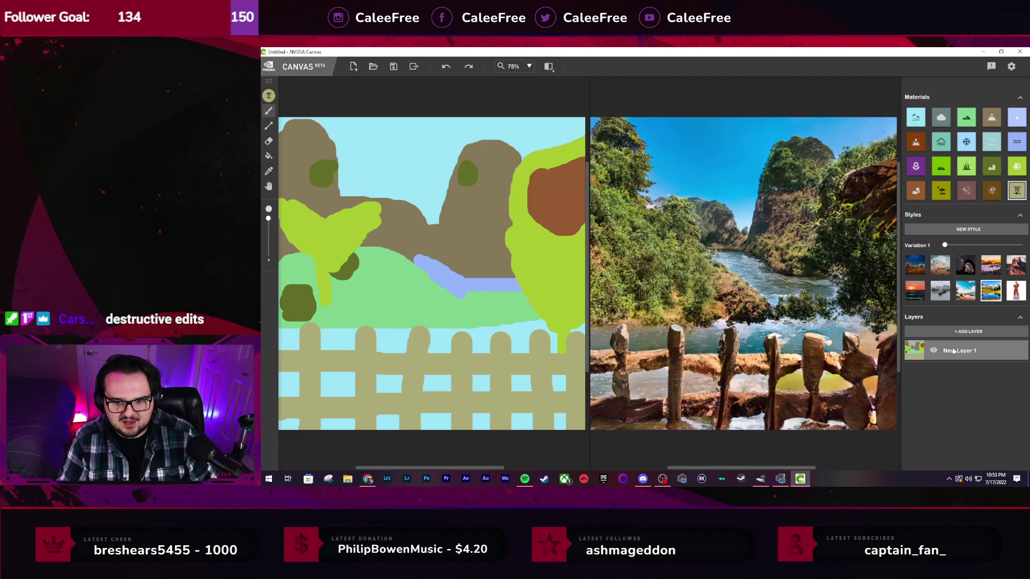
left_click(971, 332)
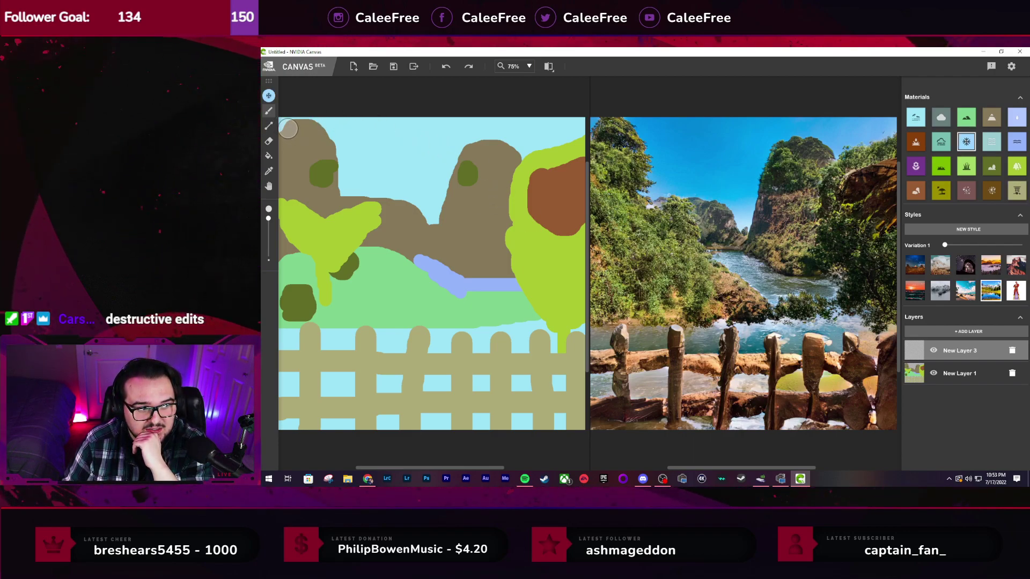
mouse_move(288, 129)
left_mouse_down()
mouse_move(544, 128)
mouse_move(430, 167)
mouse_move(361, 170)
mouse_move(566, 199)
mouse_move(596, 216)
mouse_move(379, 241)
mouse_move(333, 269)
mouse_move(646, 312)
mouse_move(330, 345)
mouse_move(594, 408)
mouse_move(279, 372)
mouse_move(466, 423)
mouse_move(305, 376)
left_mouse_up()
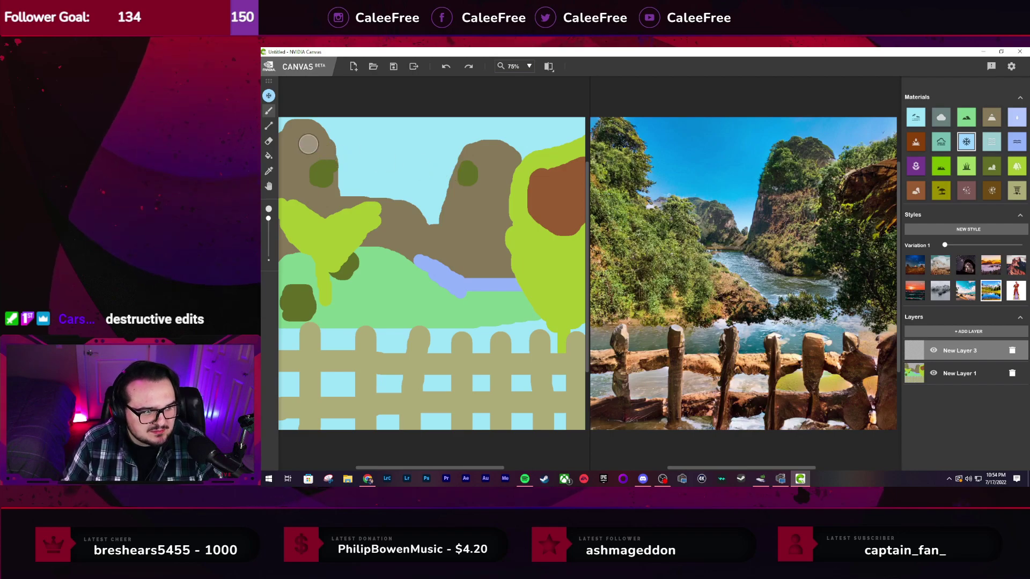
left_click_drag(298, 130, 325, 148)
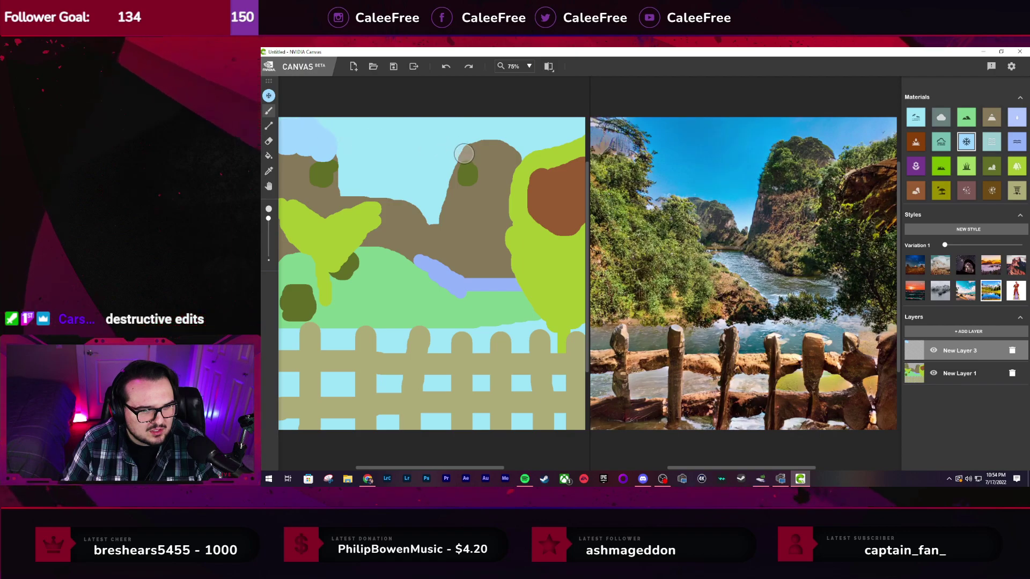
left_click_drag(468, 155, 489, 145)
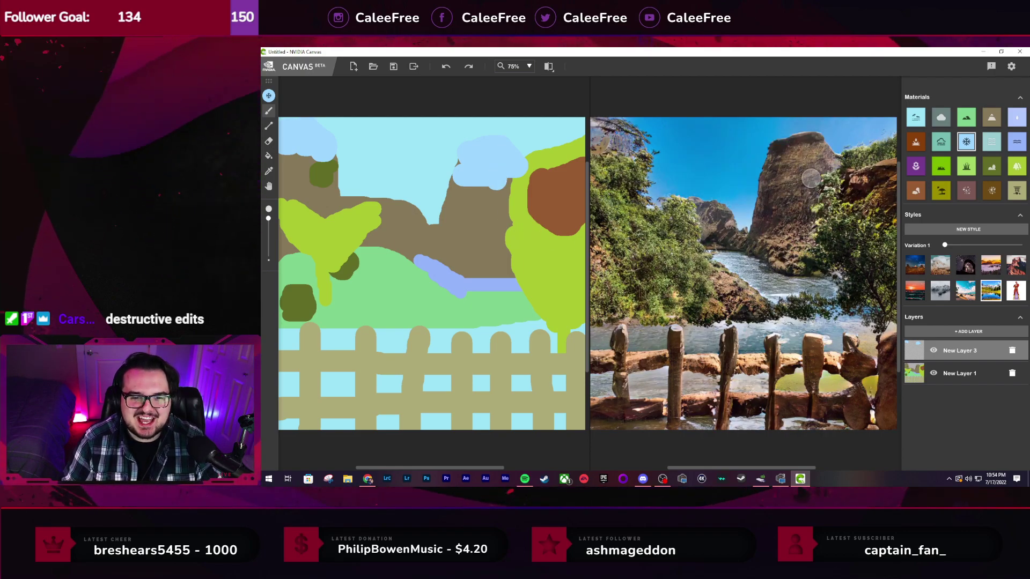
key("ctrl+z")
key("ctrl+z")
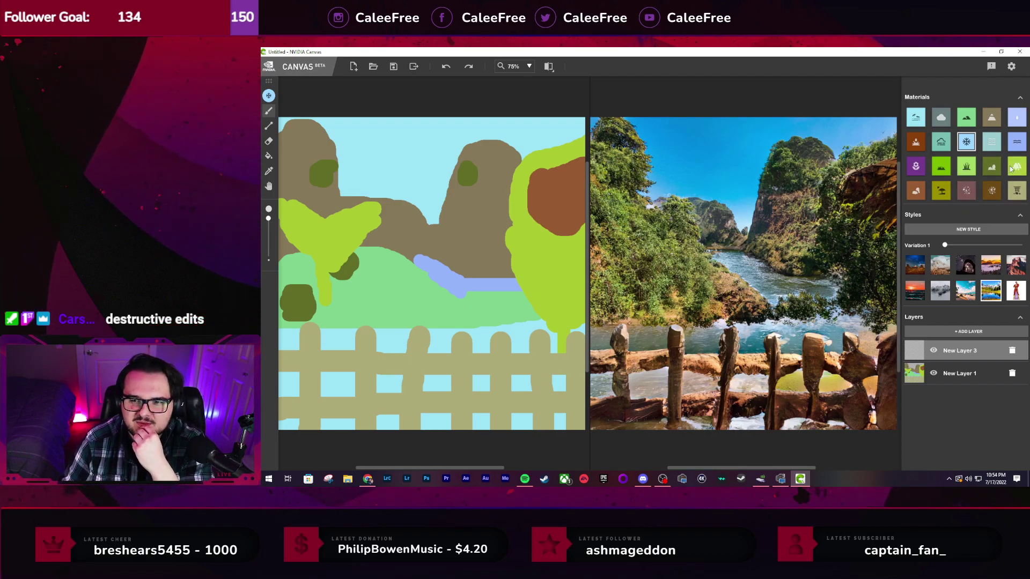
Paint grass clumps and a pale water band on New Layer 3, then move it below New Layer 1
left_click(967, 170)
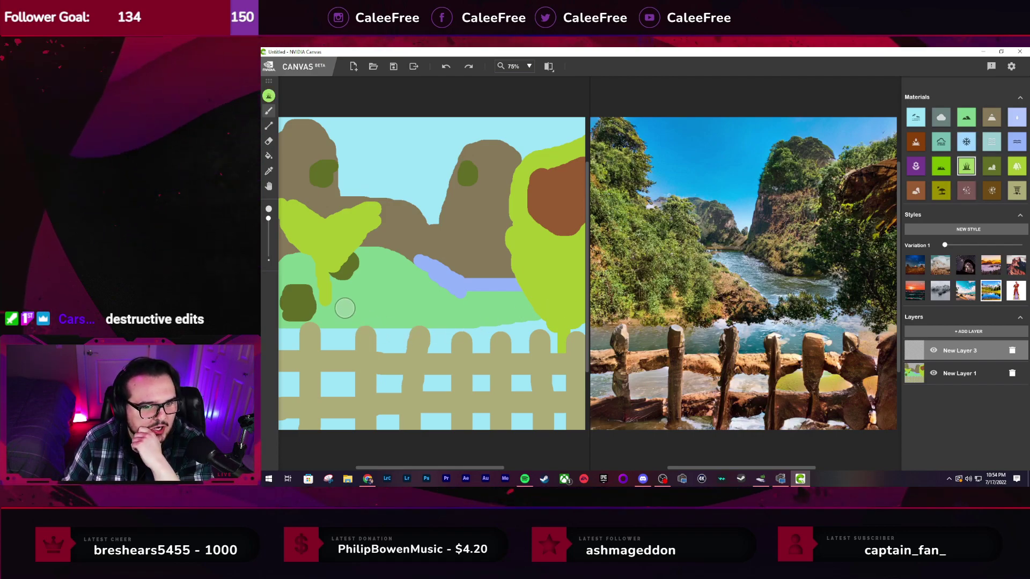
mouse_move(345, 307)
left_mouse_down()
mouse_move(374, 306)
mouse_move(371, 287)
mouse_move(403, 316)
mouse_move(411, 280)
mouse_move(423, 304)
mouse_move(434, 279)
left_mouse_up()
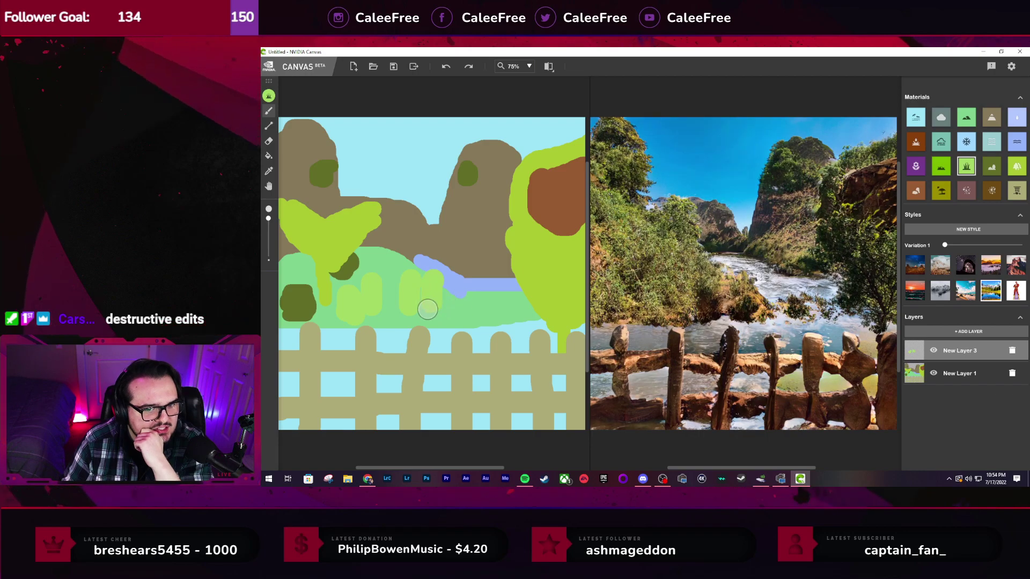
mouse_move(460, 314)
left_mouse_down()
mouse_move(438, 308)
mouse_move(465, 308)
left_mouse_up()
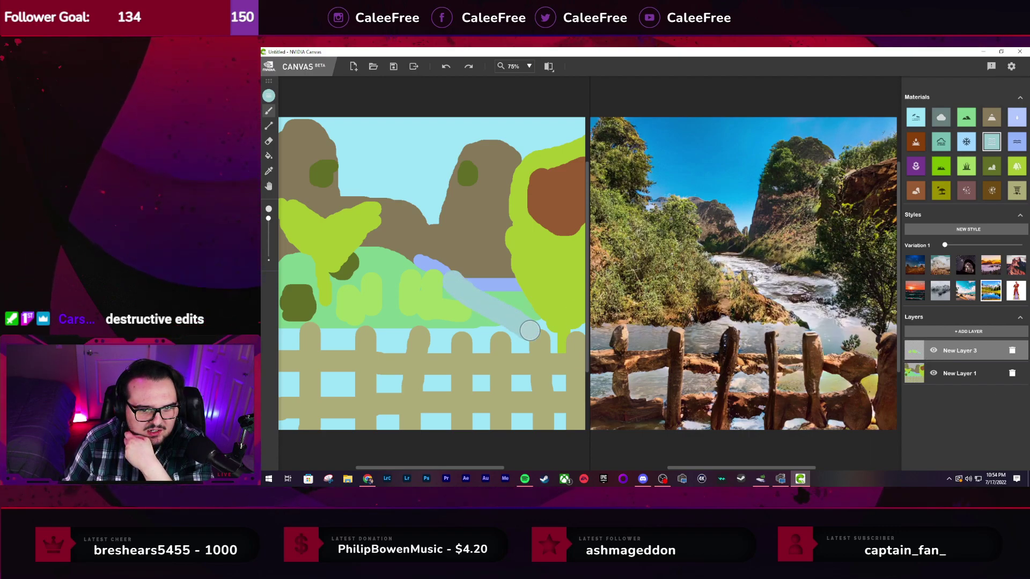
mouse_move(530, 329)
left_mouse_down()
mouse_move(283, 342)
mouse_move(373, 339)
left_mouse_up()
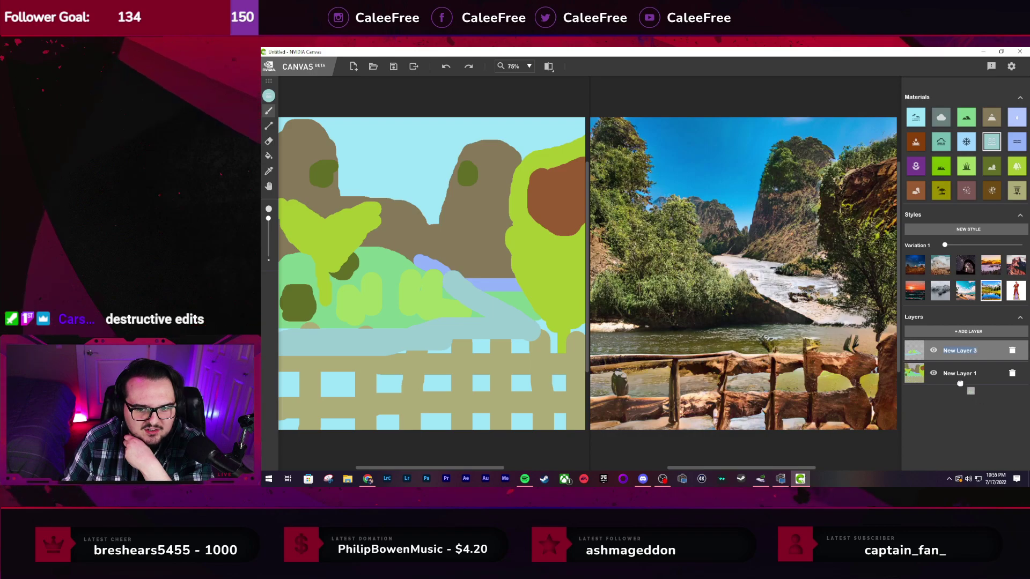
left_click_drag(976, 401, 931, 378)
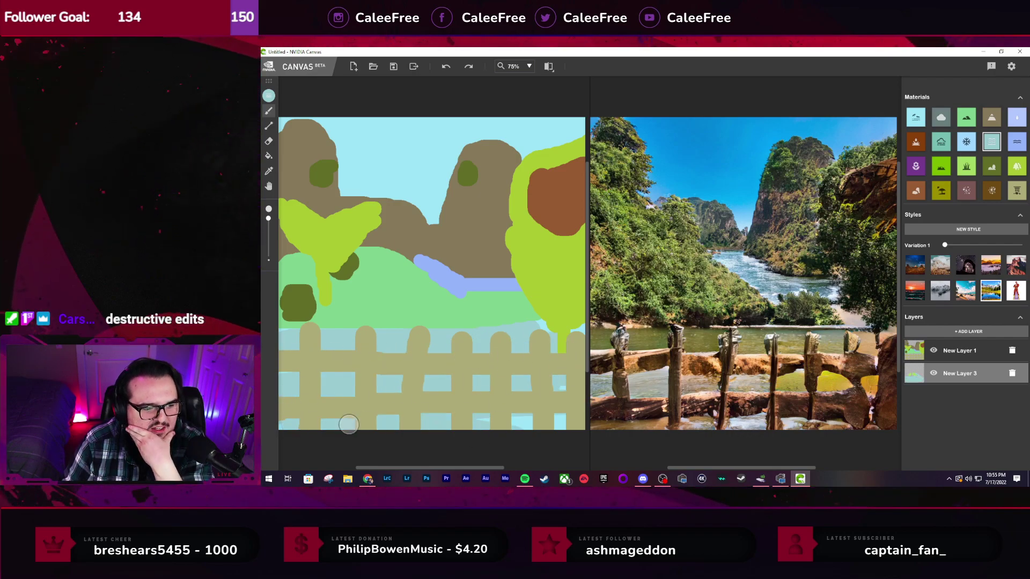
Select New Layer 1 in the Layers panel and pick the fence material
left_click(540, 328)
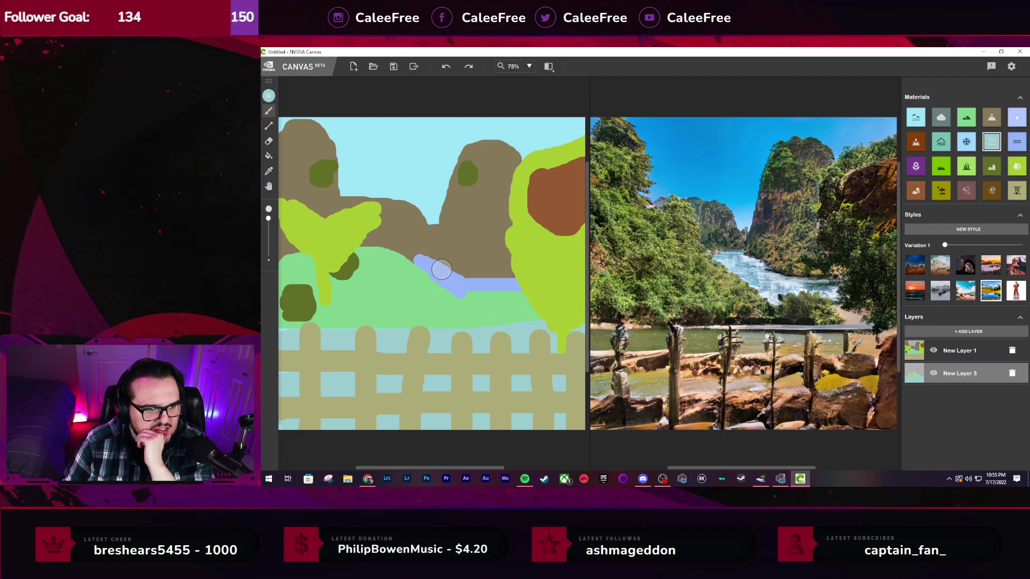
left_click(960, 350)
left_click(1021, 191)
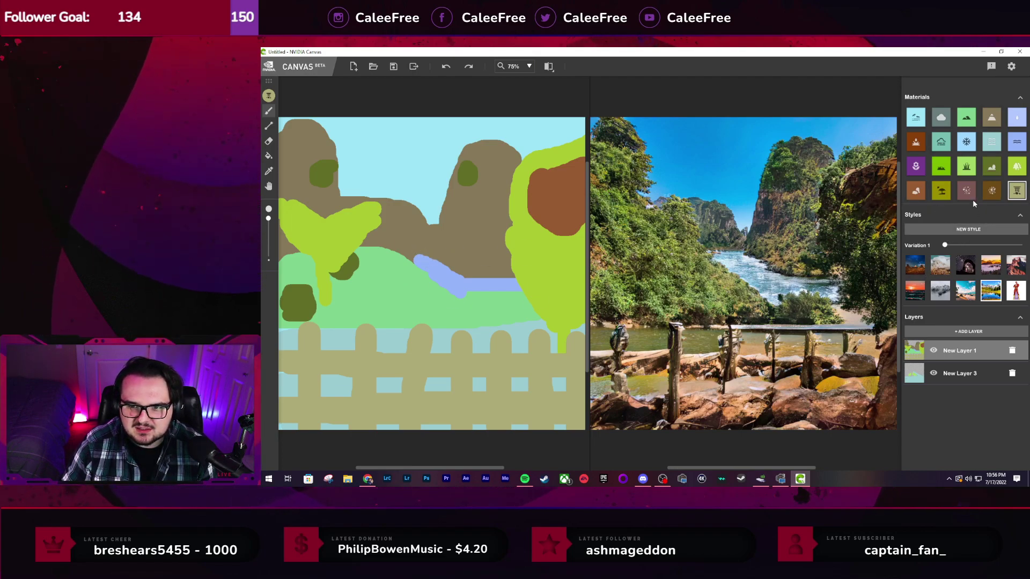
On New Layer 3, brush water along the fence top and through the upper and lower post gaps
left_click(1019, 140)
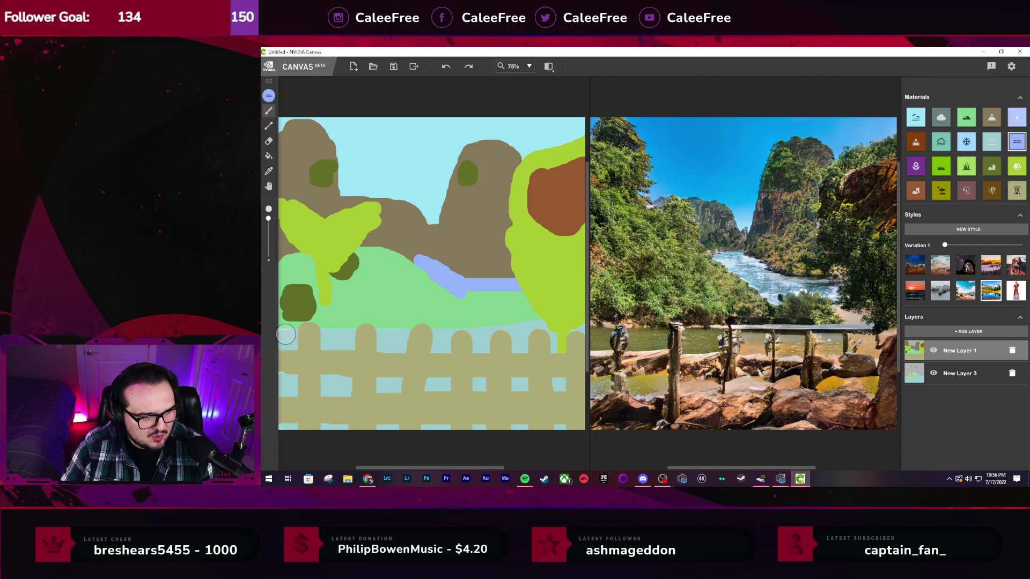
left_click(958, 376)
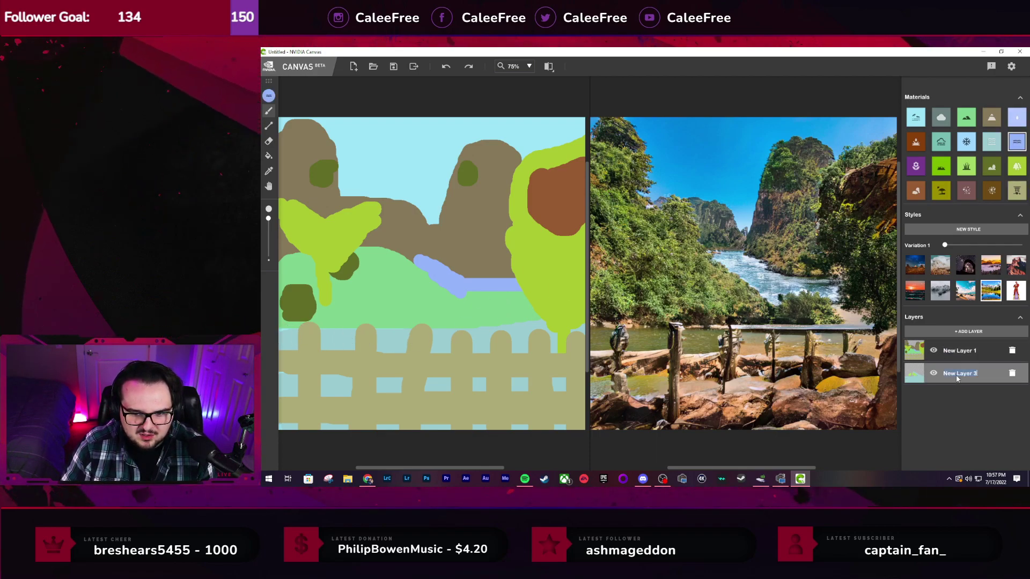
left_click_drag(281, 334, 499, 328)
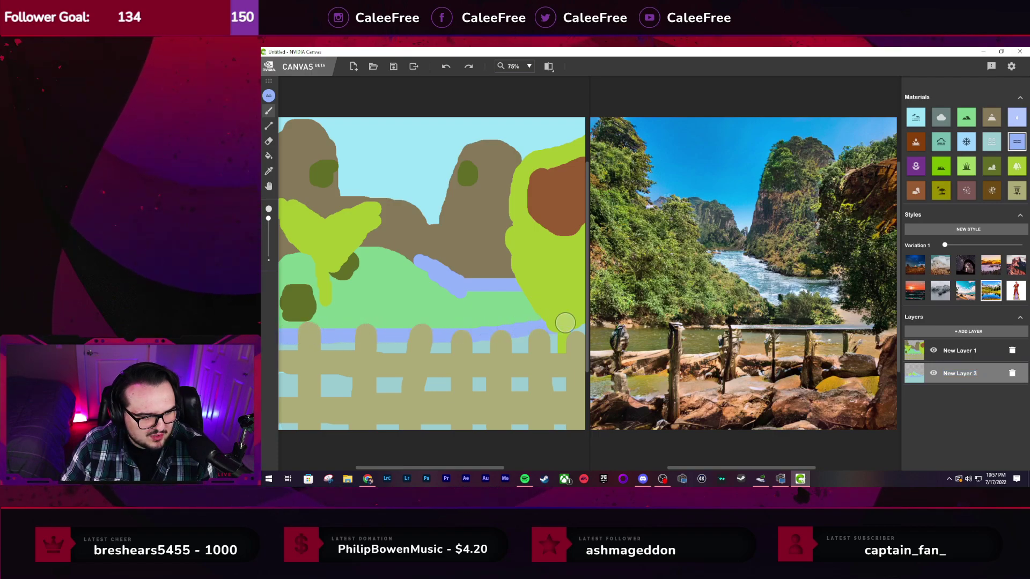
mouse_move(565, 322)
left_mouse_down()
mouse_move(434, 347)
mouse_move(289, 351)
mouse_move(576, 349)
left_mouse_up()
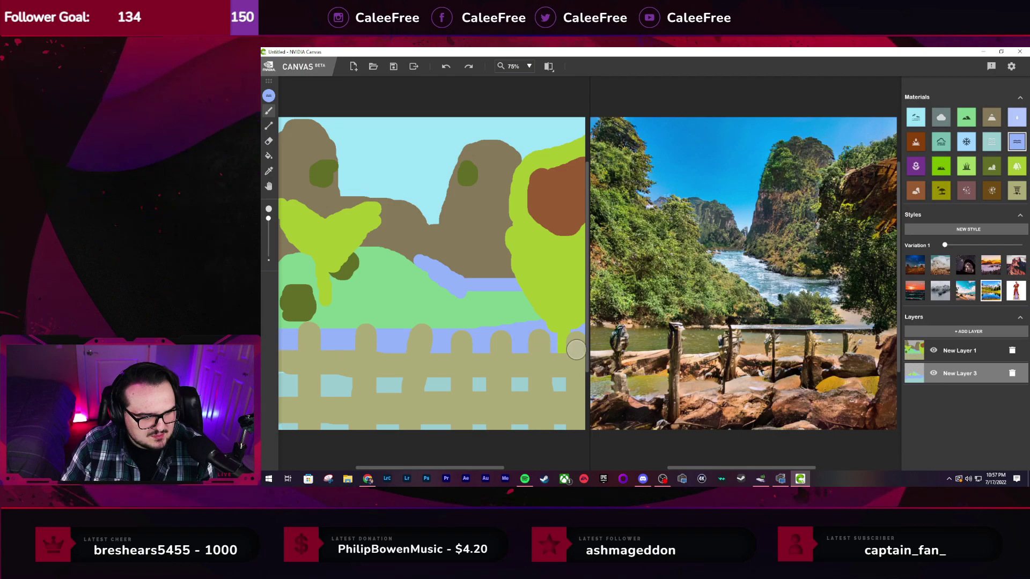
mouse_move(372, 368)
left_mouse_down()
mouse_move(356, 375)
mouse_move(598, 374)
left_mouse_up()
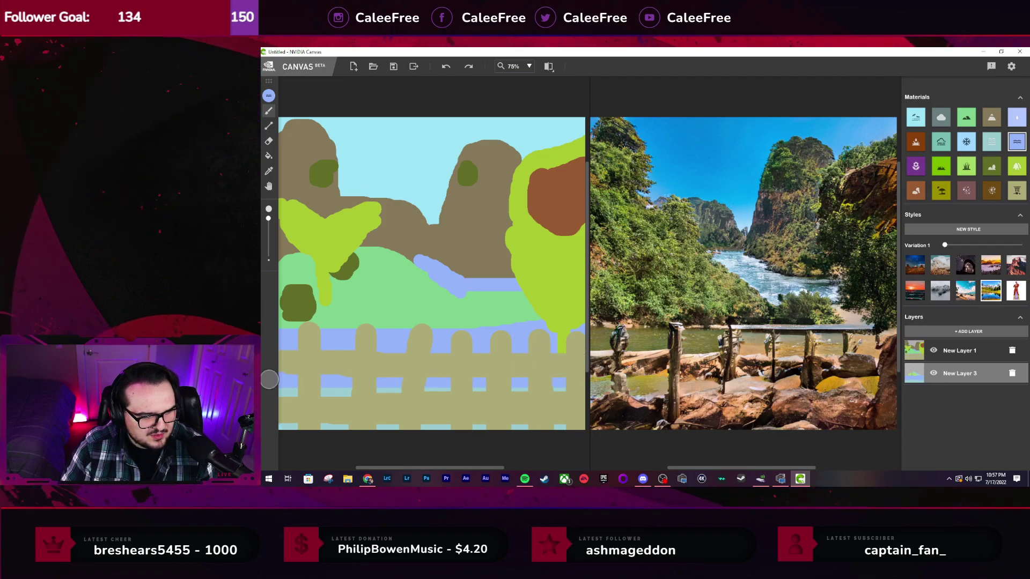
left_click_drag(285, 408, 584, 412)
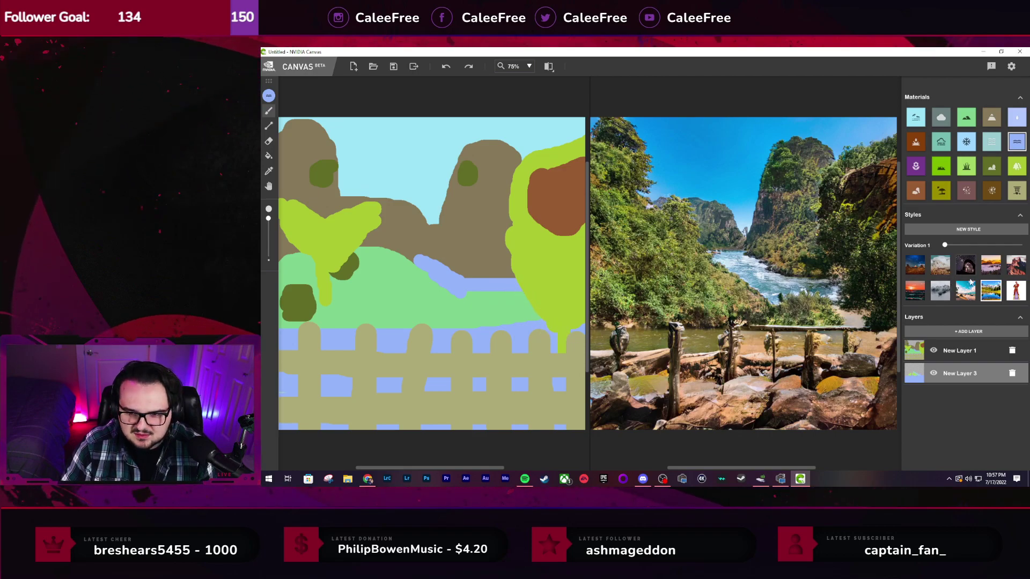
On New Layer 1, paint water over the entire fence strip, undoing one stray stroke
left_click(960, 350)
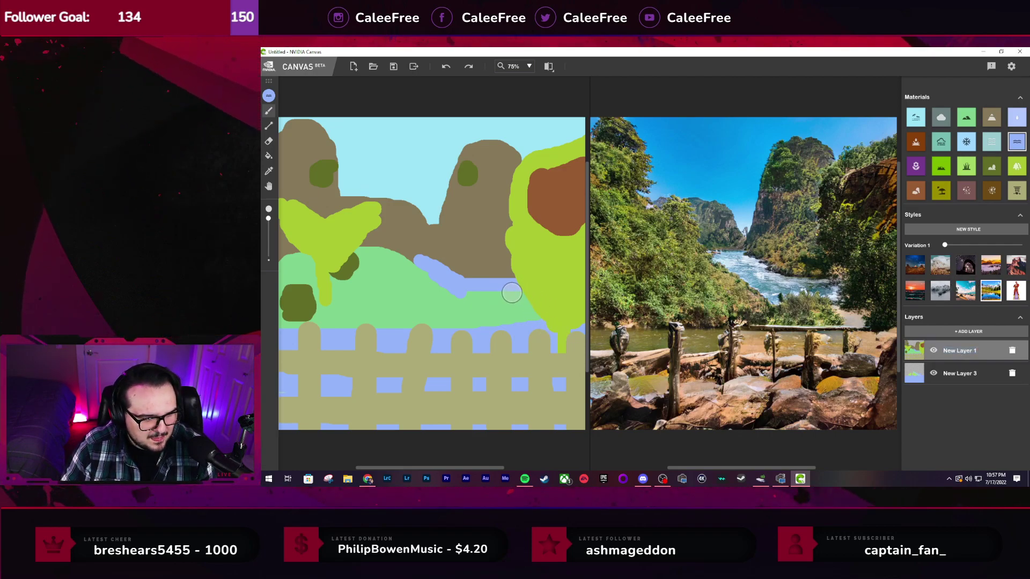
left_click_drag(516, 299, 536, 320)
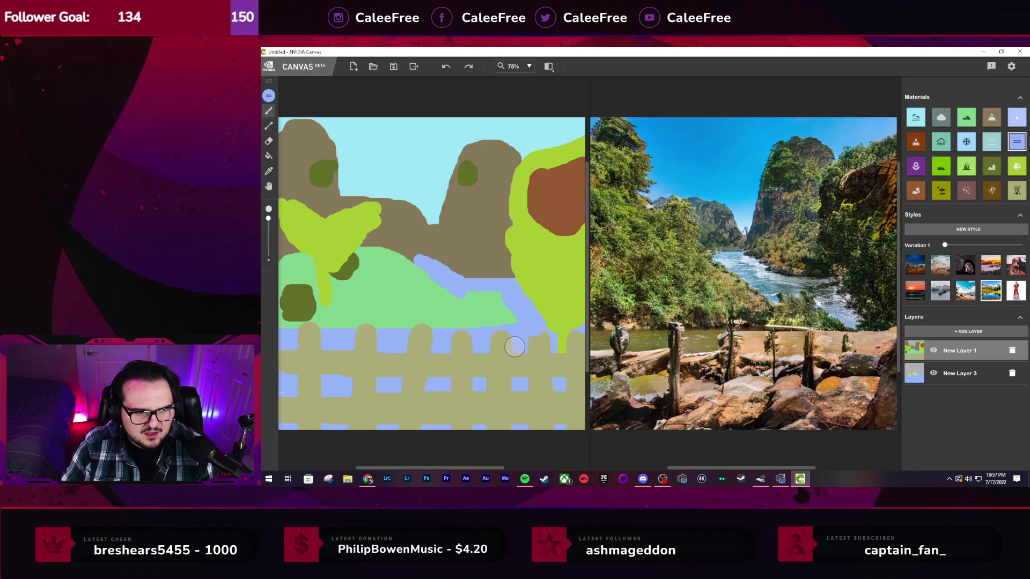
key("ctrl+z")
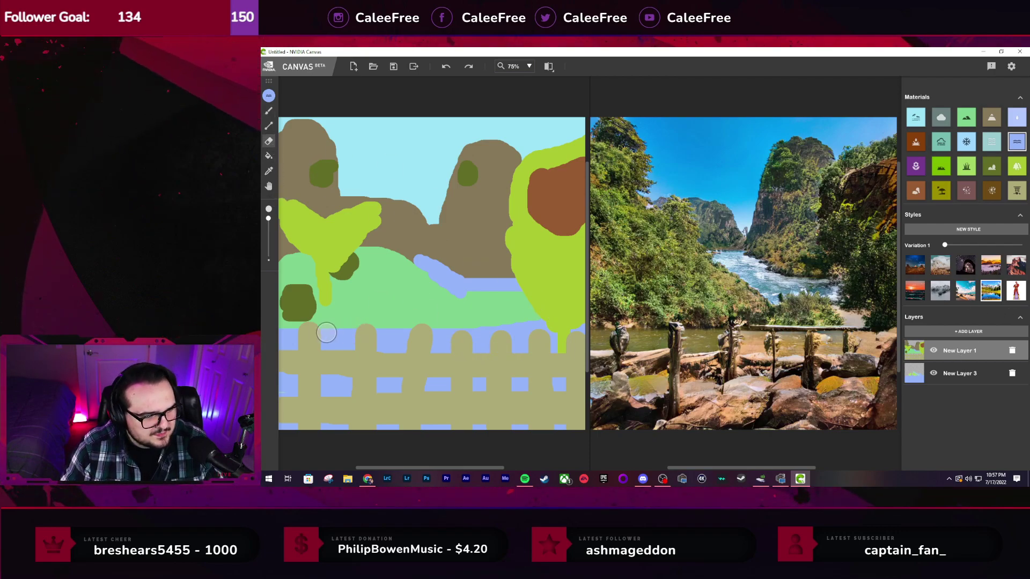
mouse_move(304, 334)
left_mouse_down()
mouse_move(344, 350)
mouse_move(289, 351)
mouse_move(310, 355)
mouse_move(265, 384)
mouse_move(274, 370)
mouse_move(284, 387)
mouse_move(309, 374)
mouse_move(313, 415)
mouse_move(336, 437)
mouse_move(324, 426)
mouse_move(342, 343)
mouse_move(486, 337)
left_mouse_up()
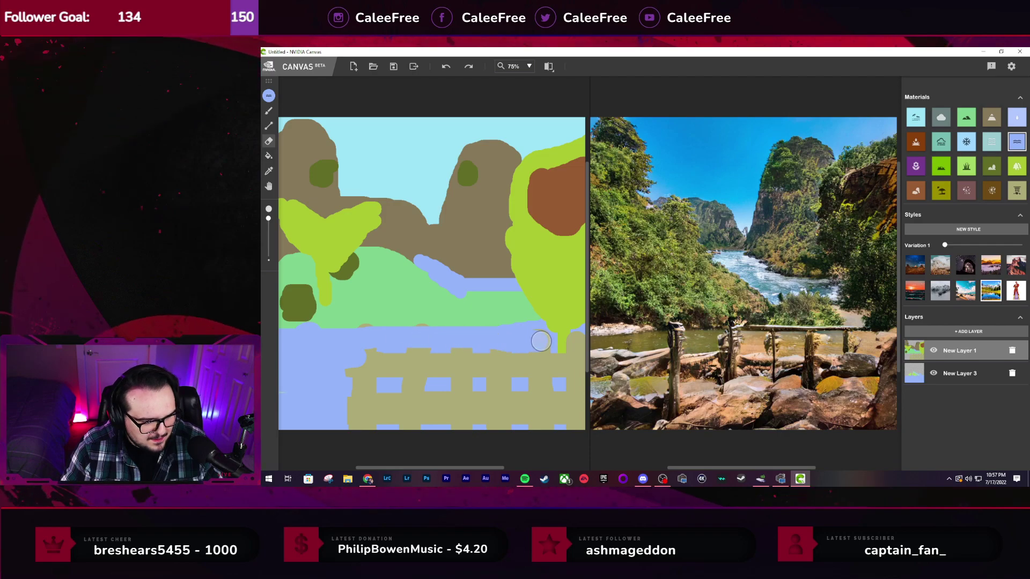
mouse_move(552, 364)
left_mouse_down()
mouse_move(577, 358)
mouse_move(577, 340)
mouse_move(583, 420)
mouse_move(568, 391)
left_mouse_up()
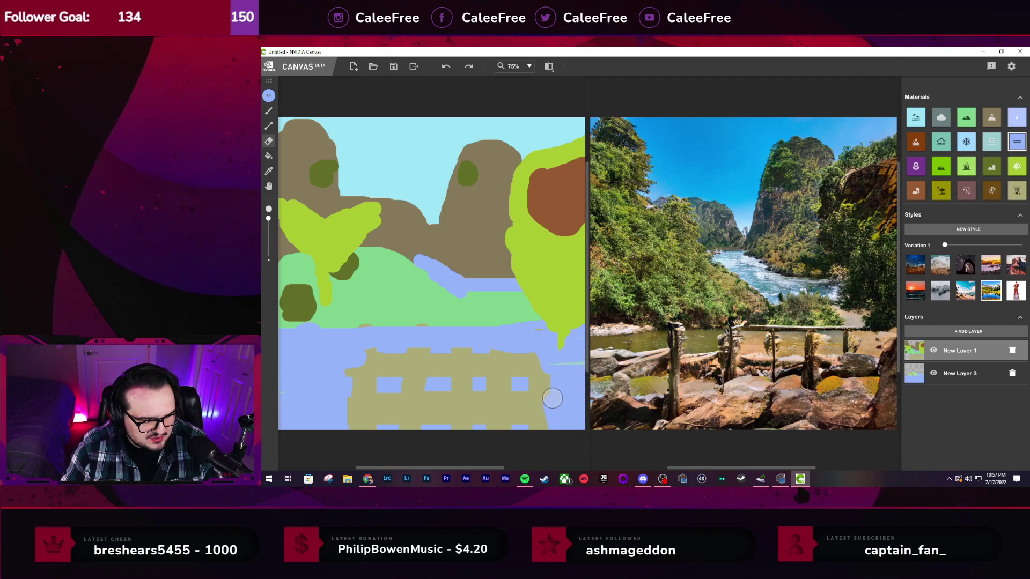
mouse_move(526, 357)
left_mouse_down()
mouse_move(389, 352)
mouse_move(342, 365)
mouse_move(529, 363)
mouse_move(543, 375)
mouse_move(437, 367)
mouse_move(360, 375)
left_mouse_up()
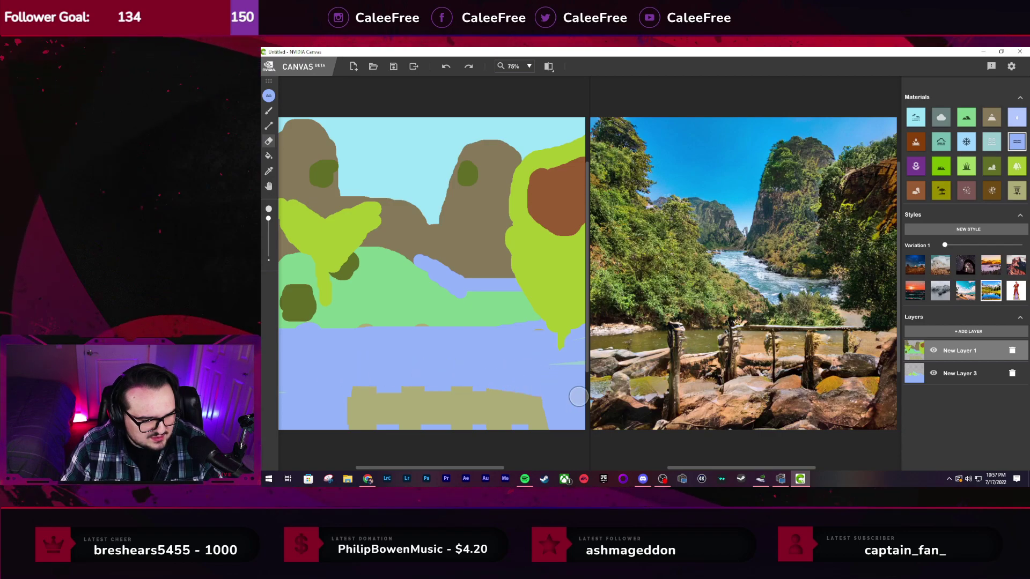
mouse_move(450, 399)
left_mouse_down()
mouse_move(578, 407)
mouse_move(315, 414)
mouse_move(528, 411)
mouse_move(560, 418)
mouse_move(331, 422)
mouse_move(589, 431)
mouse_move(359, 427)
mouse_move(391, 430)
mouse_move(313, 413)
mouse_move(585, 424)
left_mouse_up()
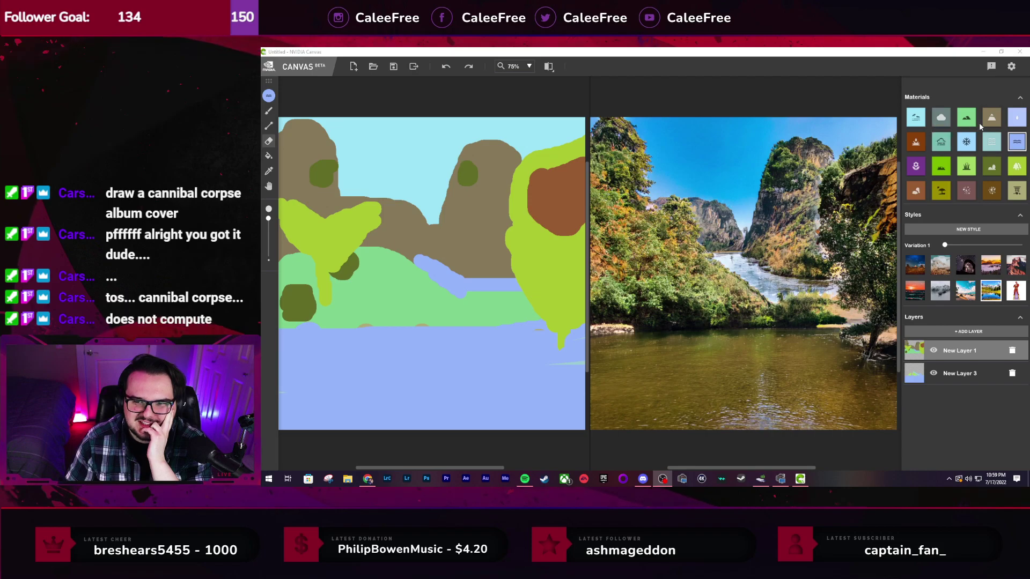
On a new layer, paint a Cloud blob and several small cloud dabs across the sky
left_click(941, 124)
left_click(972, 333)
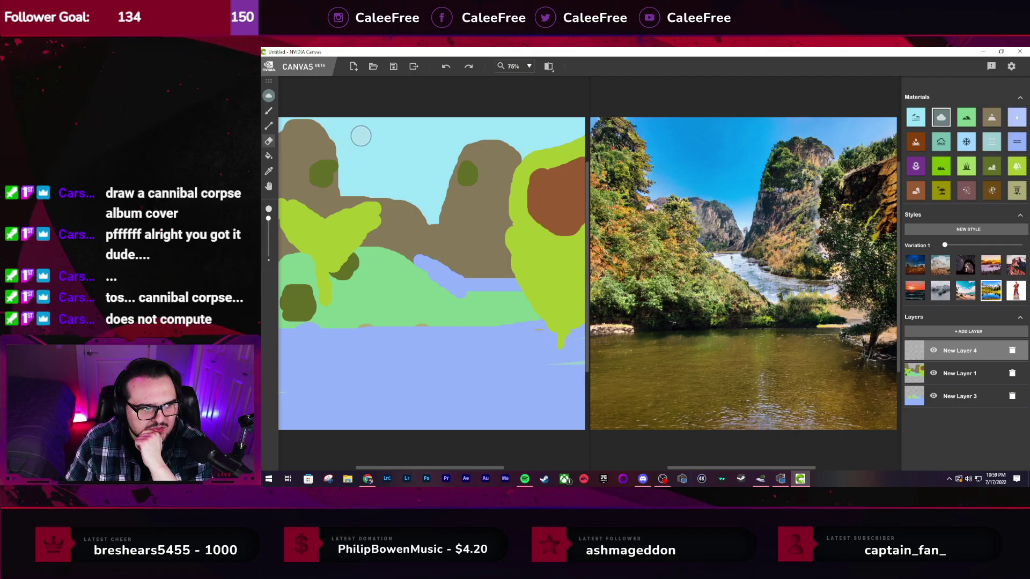
left_click(269, 110)
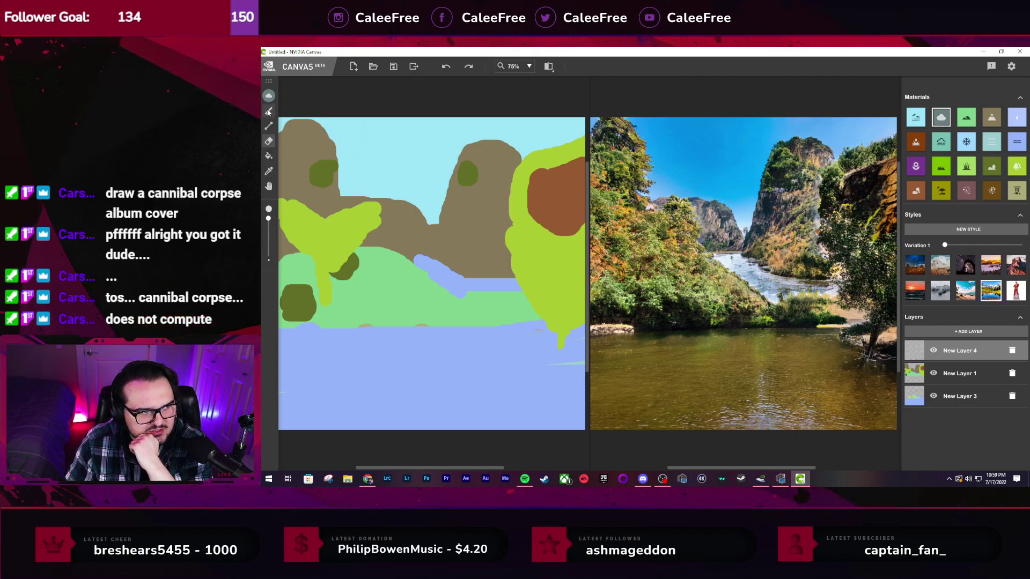
mouse_move(361, 143)
left_mouse_down()
mouse_move(358, 133)
mouse_move(383, 121)
mouse_move(396, 129)
left_mouse_up()
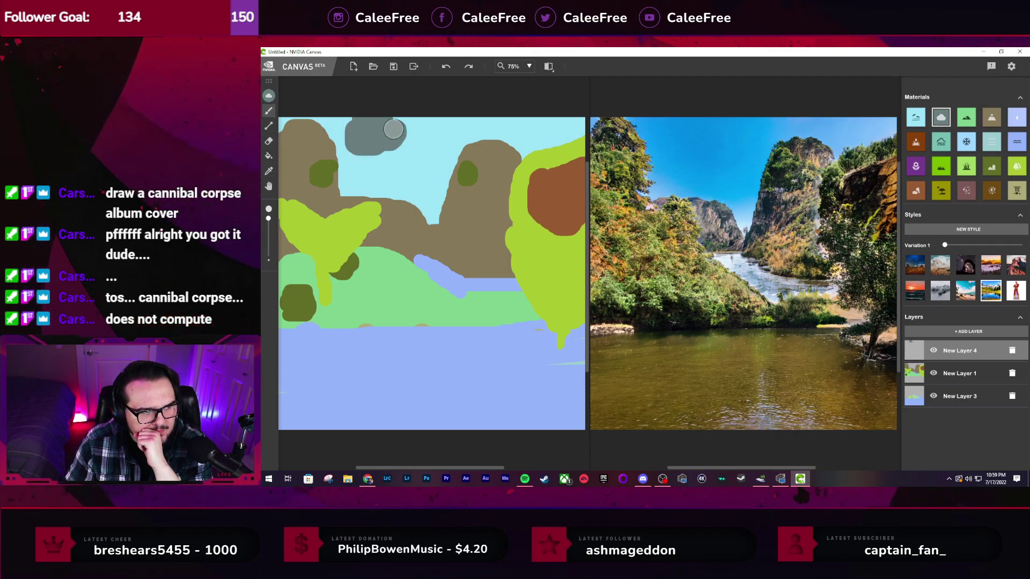
left_click_drag(476, 140, 483, 116)
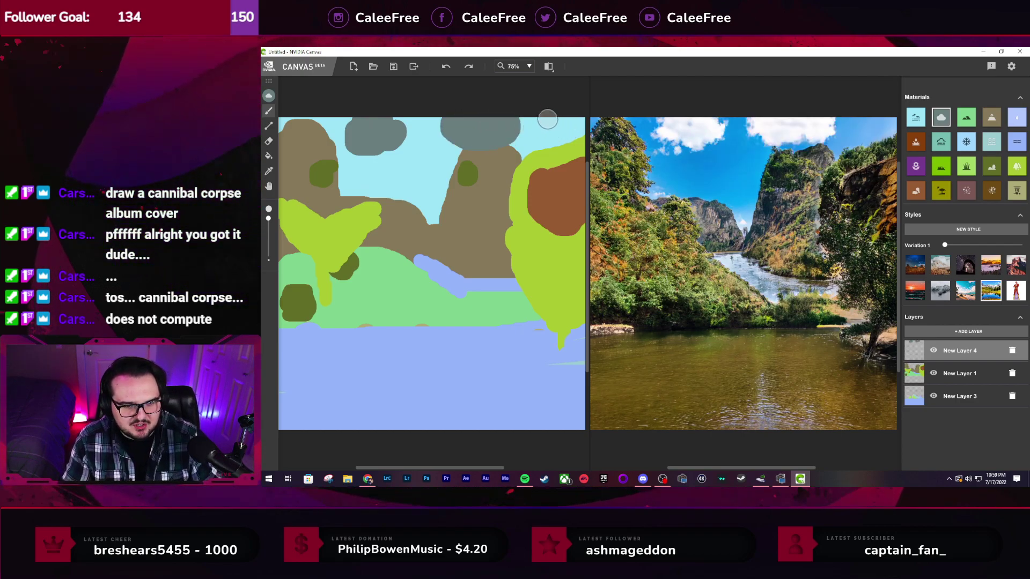
key("ctrl+z")
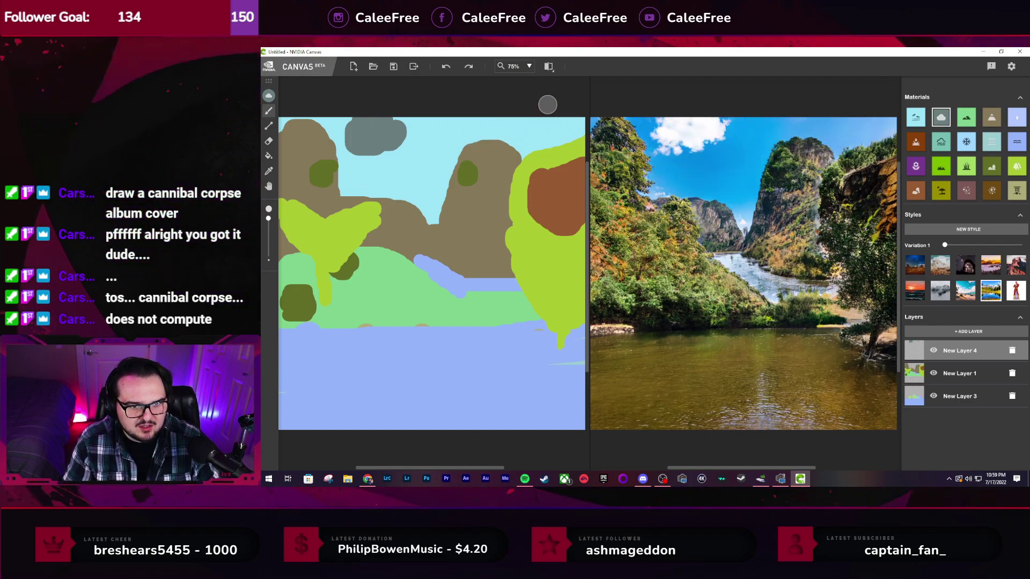
left_click(423, 172)
left_click(438, 132)
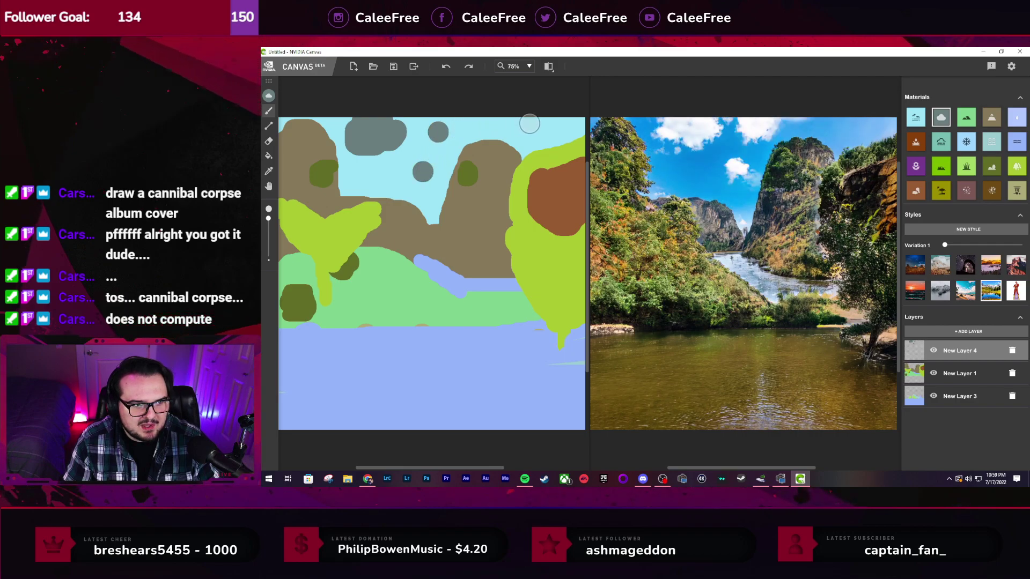
left_click(535, 124)
left_click(567, 130)
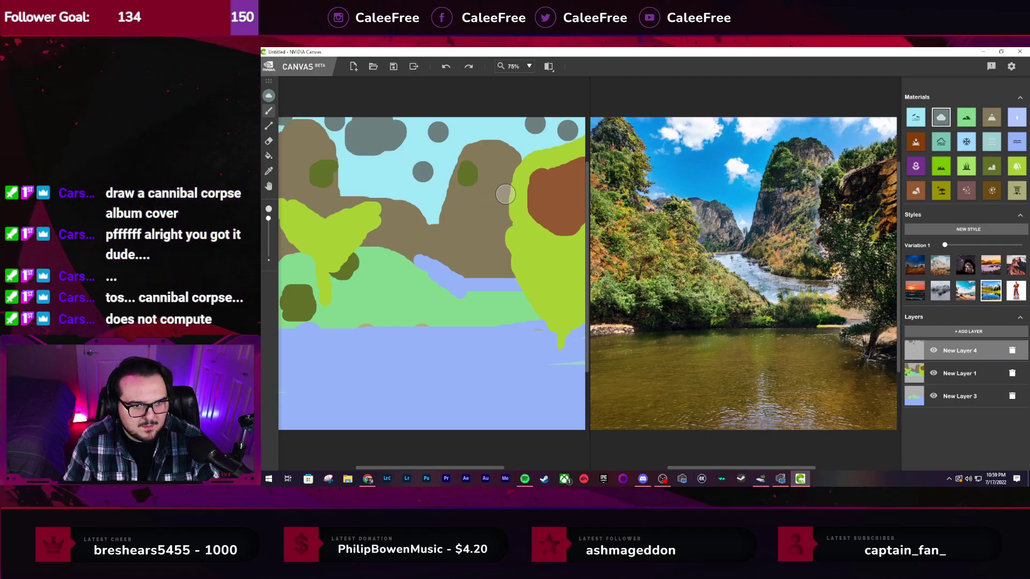
left_click(364, 173)
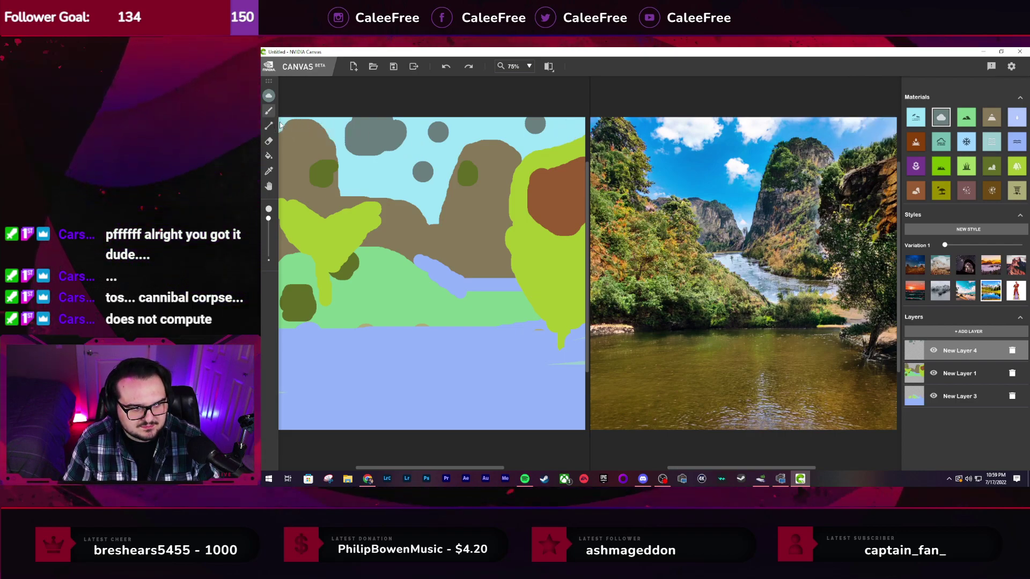
Erase the large grey cloud at top-left and scatter ten small cloud dots across the sky
left_click(269, 141)
left_click_drag(370, 150, 353, 102)
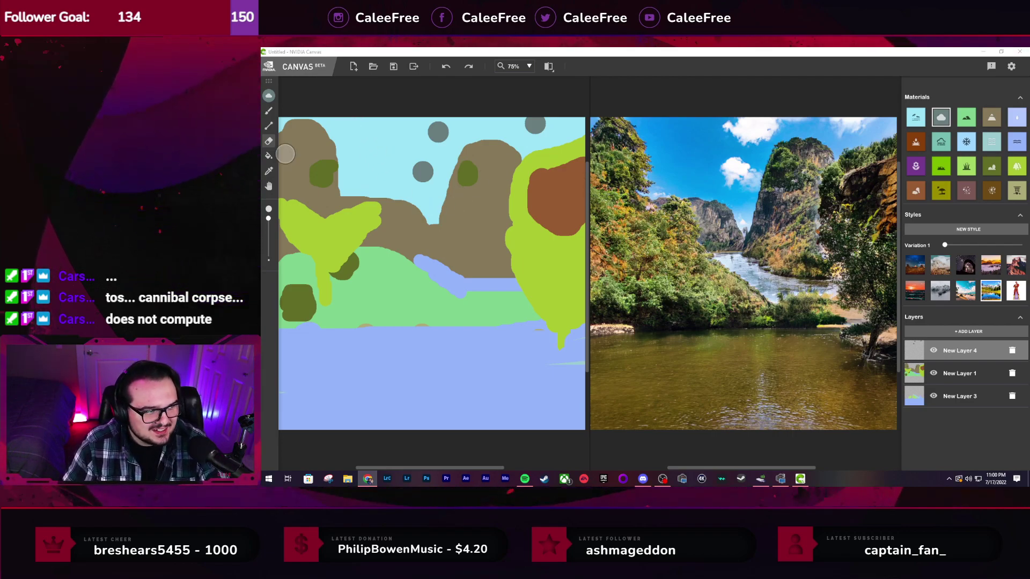
left_click(269, 112)
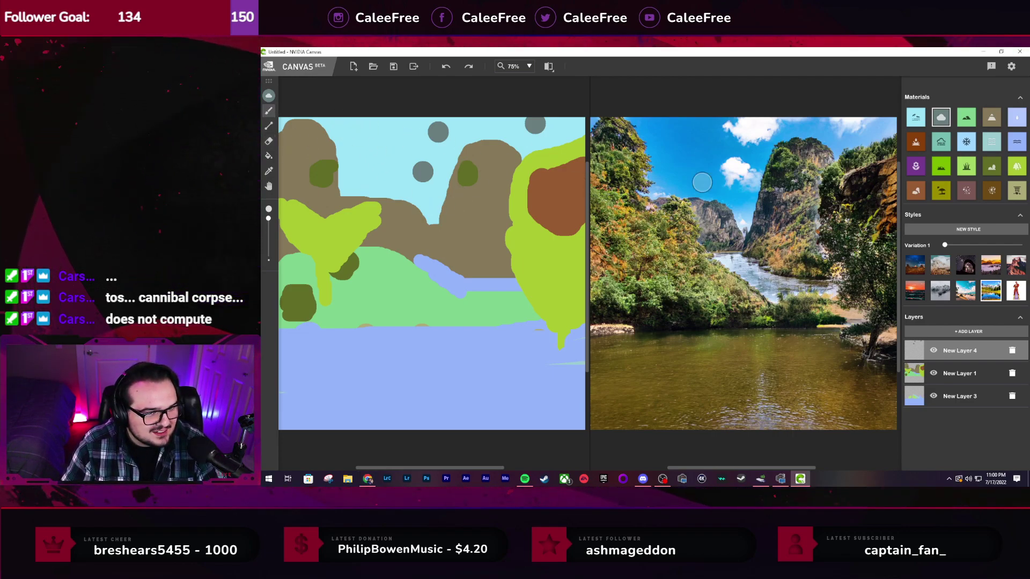
left_click(339, 124)
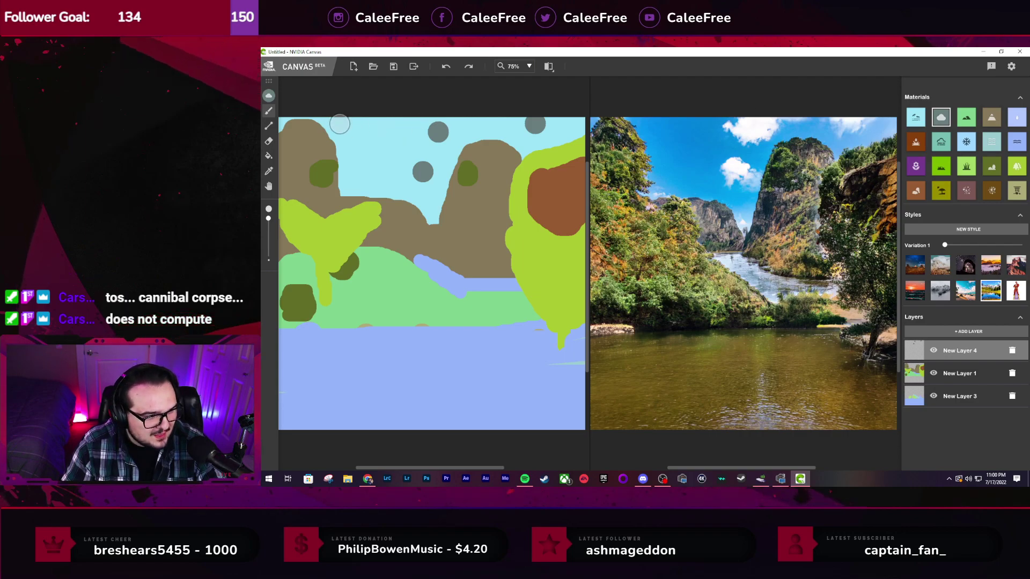
left_click(373, 127)
left_click(407, 128)
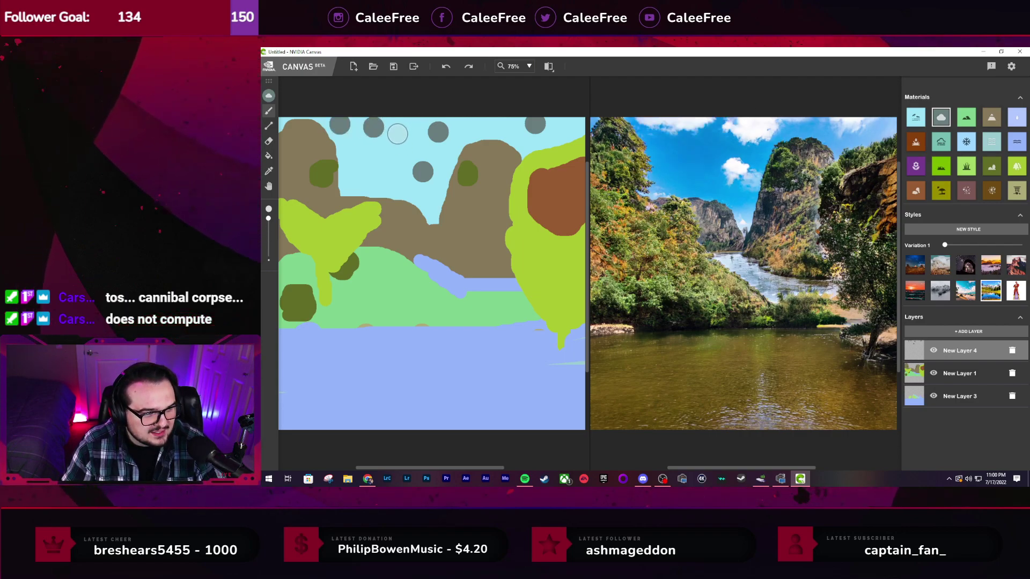
left_click(359, 157)
left_click(366, 185)
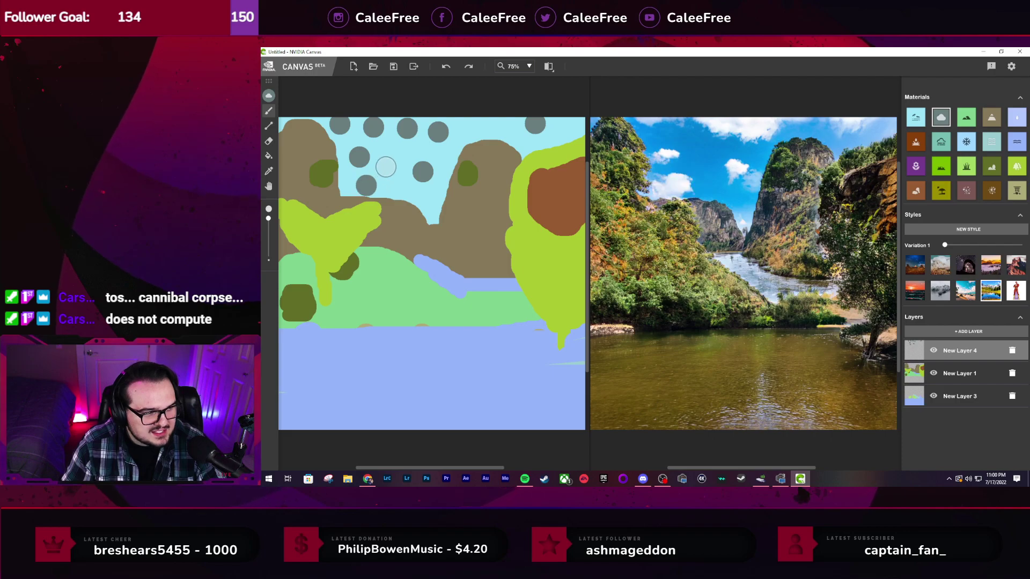
left_click(388, 147)
left_click(420, 150)
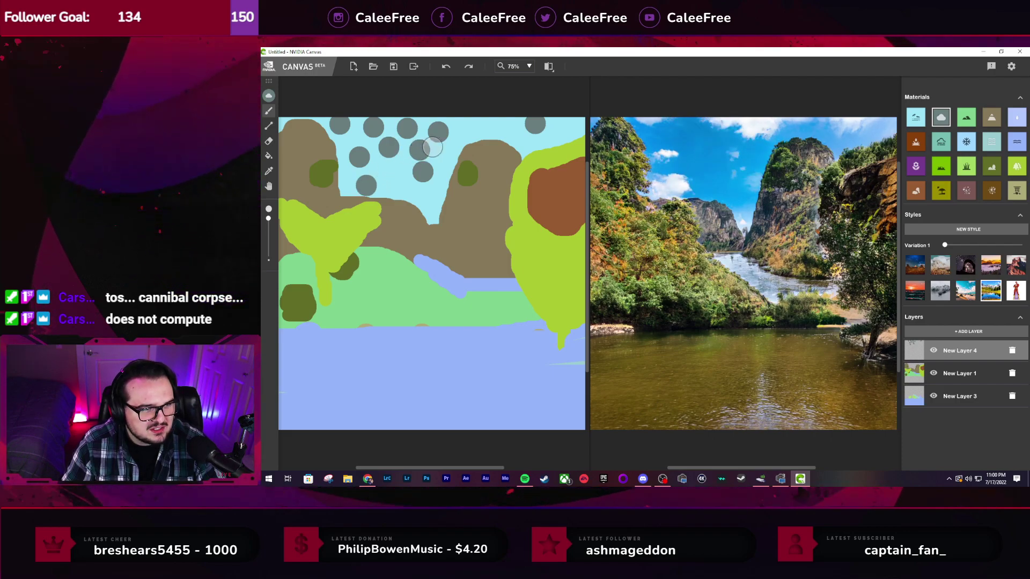
left_click(483, 128)
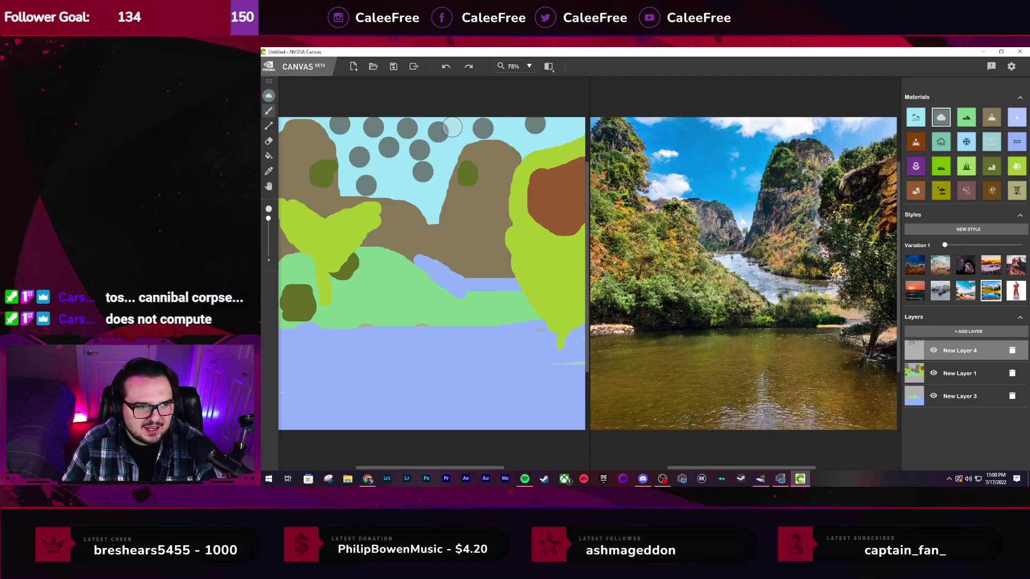
left_click(402, 181)
left_click(383, 163)
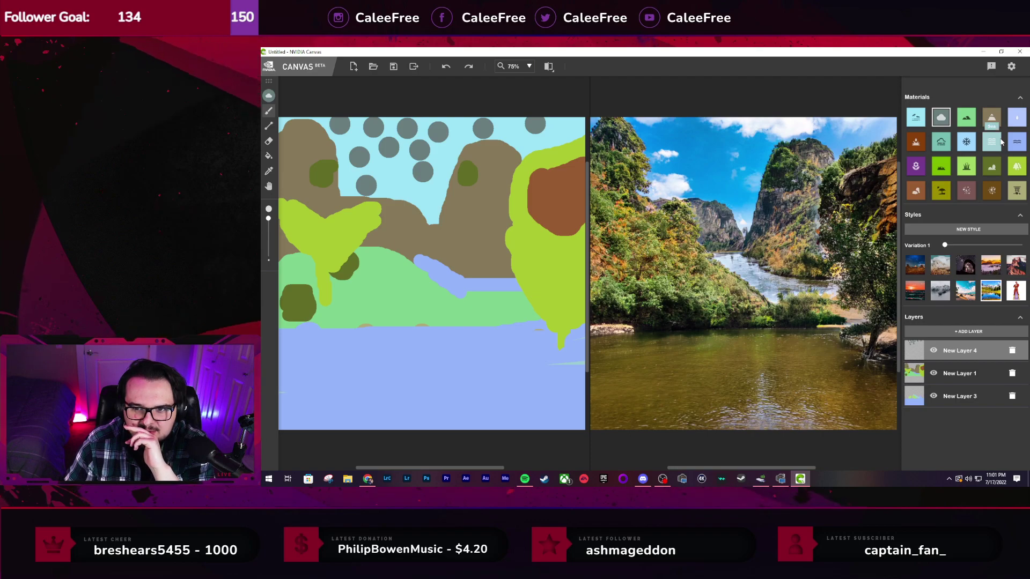
Add New Layer 5 and brush Water along the bottom edge of the left green bank
left_click(1017, 142)
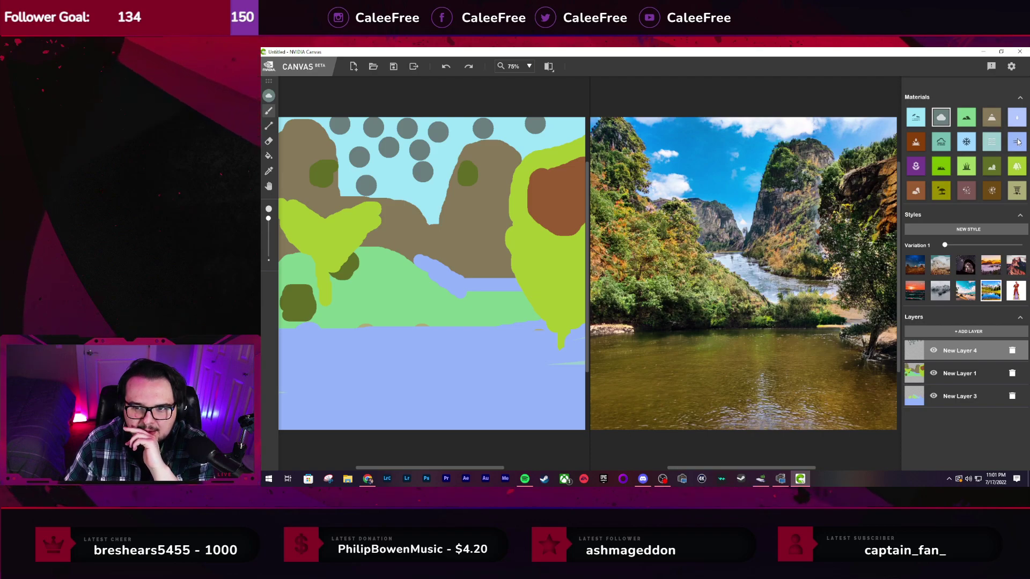
left_click(964, 332)
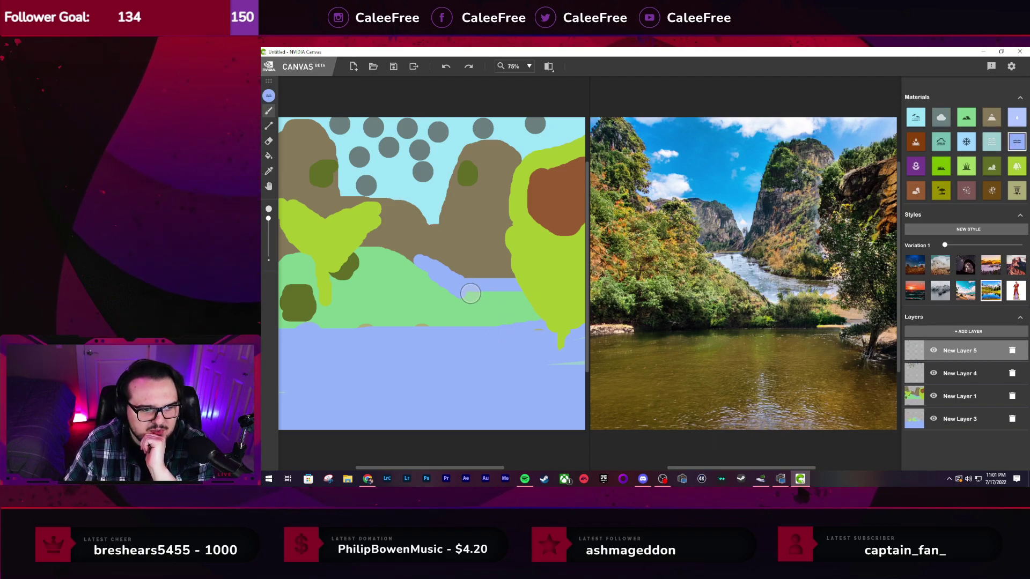
left_click_drag(475, 295, 526, 356)
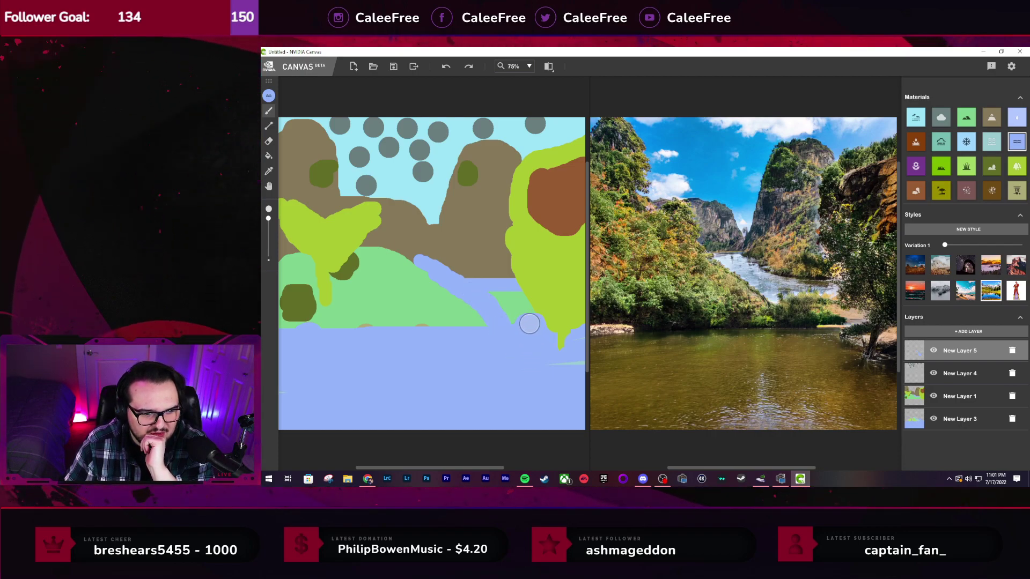
left_click_drag(525, 320, 530, 367)
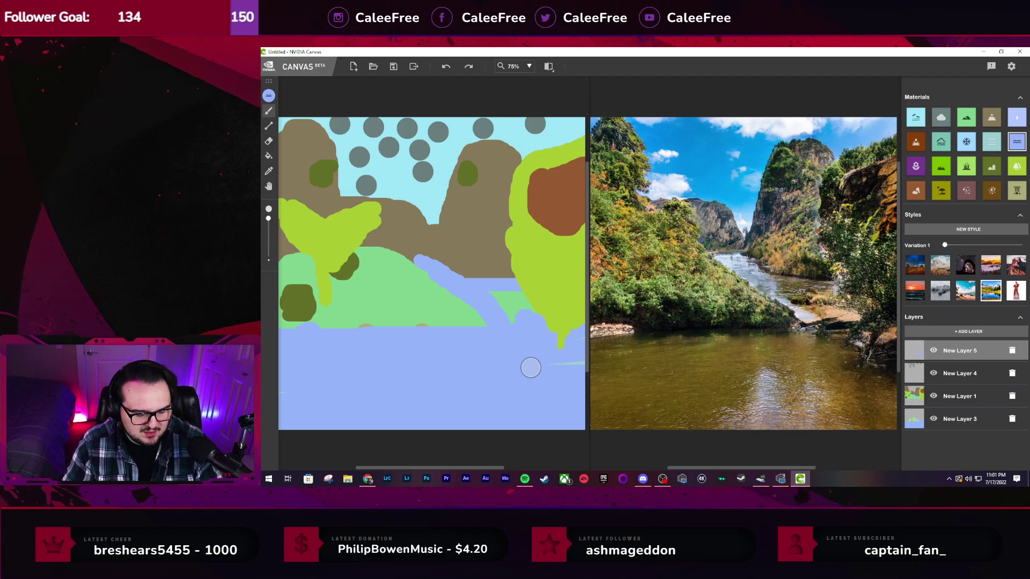
key("ctrl+z")
key("ctrl+z")
left_click_drag(453, 290, 475, 345)
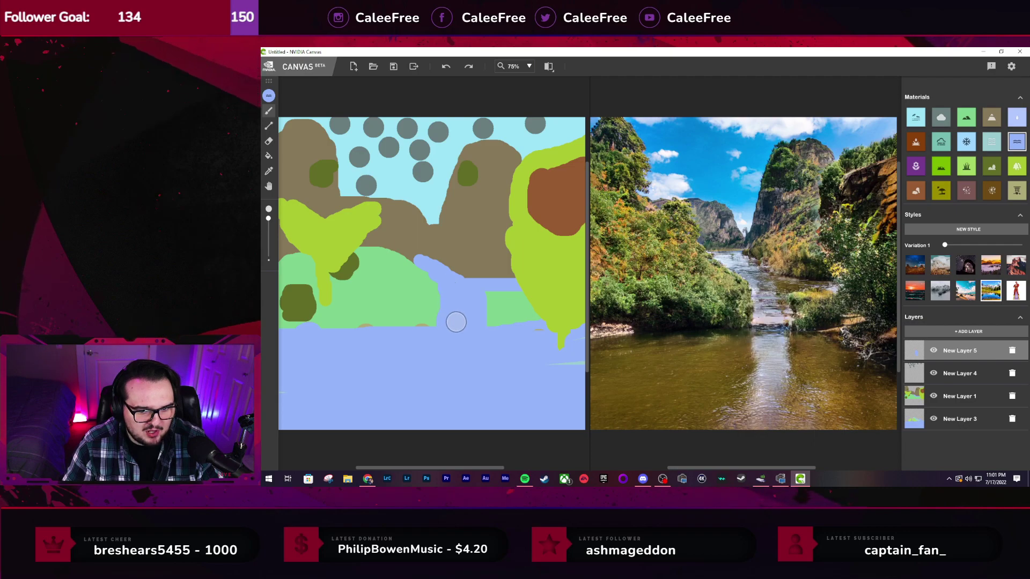
mouse_move(393, 331)
left_mouse_down()
mouse_move(268, 336)
mouse_move(329, 339)
left_mouse_up()
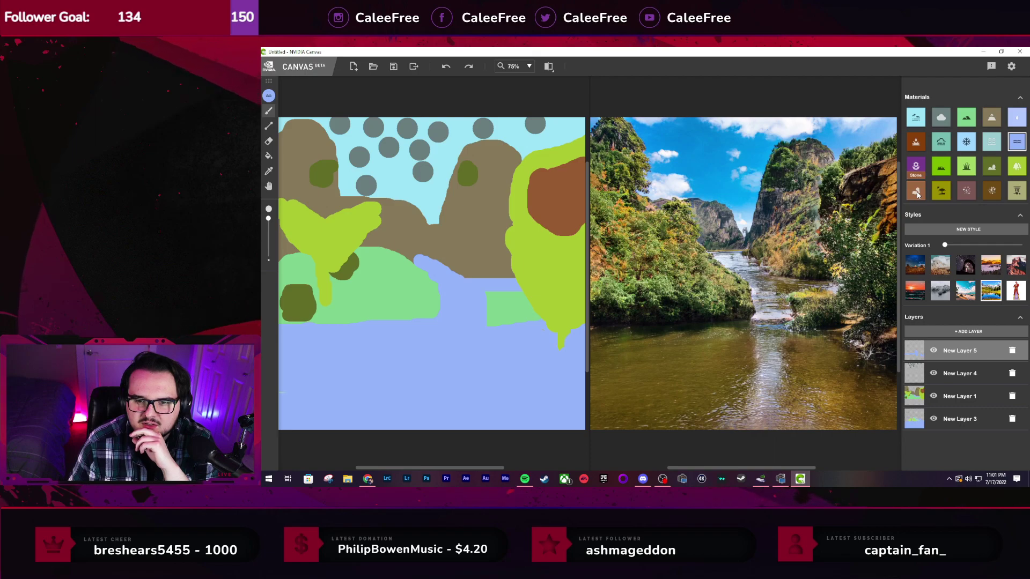
Switch to the brown dirt material and undo a stray stroke at the lower right
left_click(915, 142)
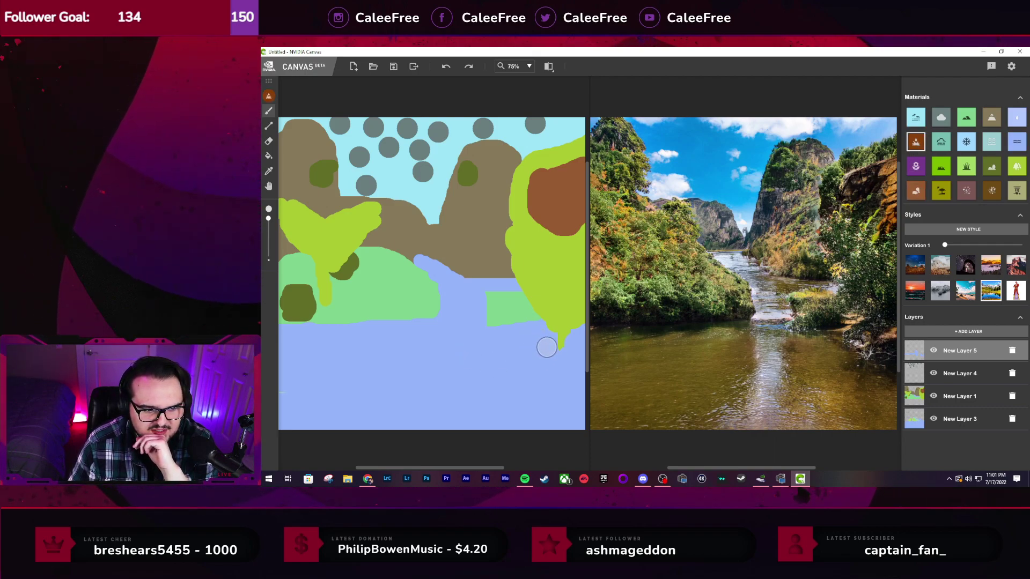
mouse_move(563, 385)
left_mouse_down()
mouse_move(580, 426)
mouse_move(567, 353)
left_mouse_up()
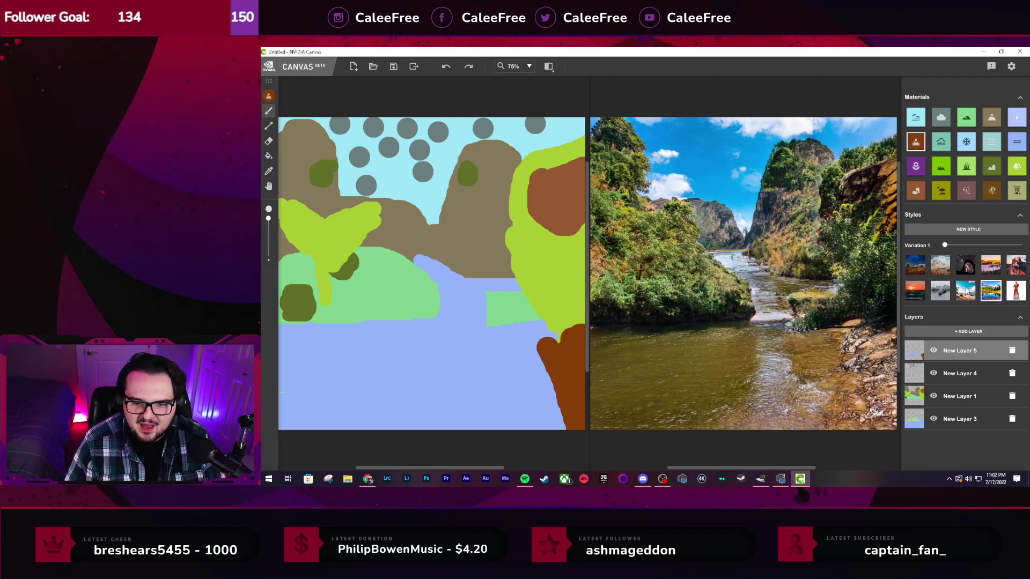
key("ctrl+z")
Paint the dirt bank on new layer New Layer 6 and move it beneath New Layer 1
left_click(989, 330)
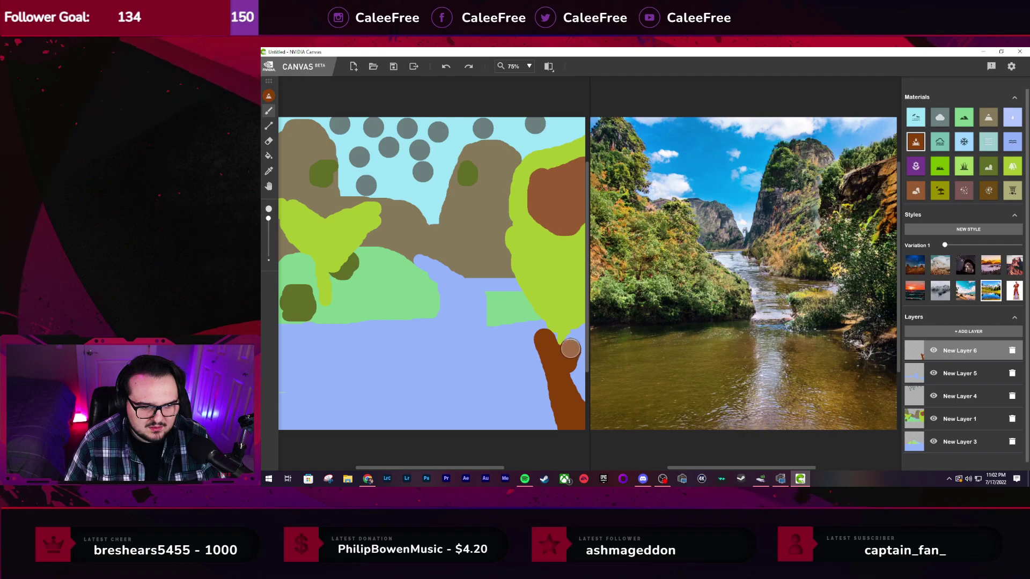
mouse_move(552, 354)
left_mouse_down()
mouse_move(581, 399)
mouse_move(589, 358)
mouse_move(586, 398)
left_mouse_up()
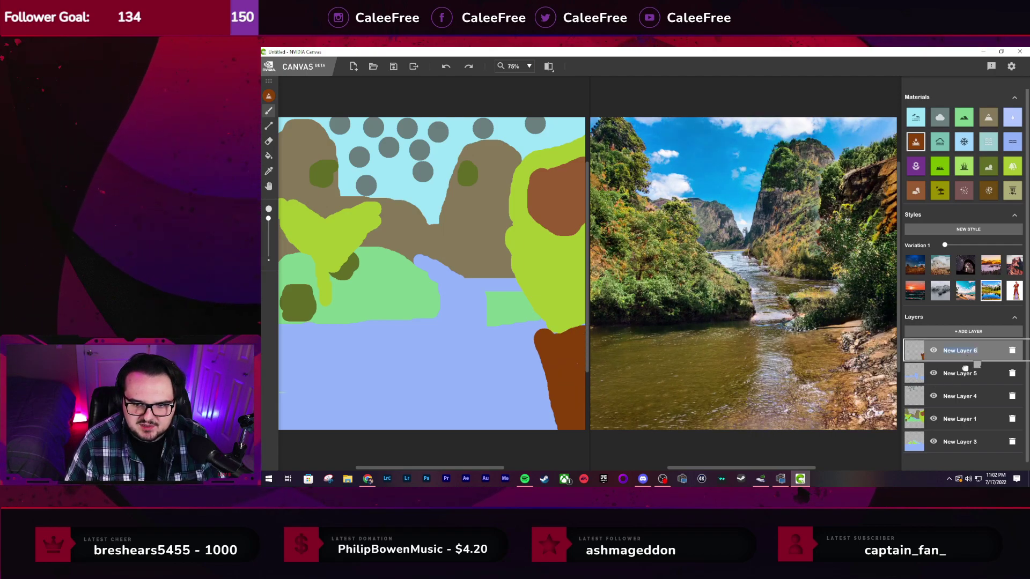
mouse_move(965, 369)
left_mouse_down()
mouse_move(960, 439)
mouse_move(957, 427)
left_mouse_up()
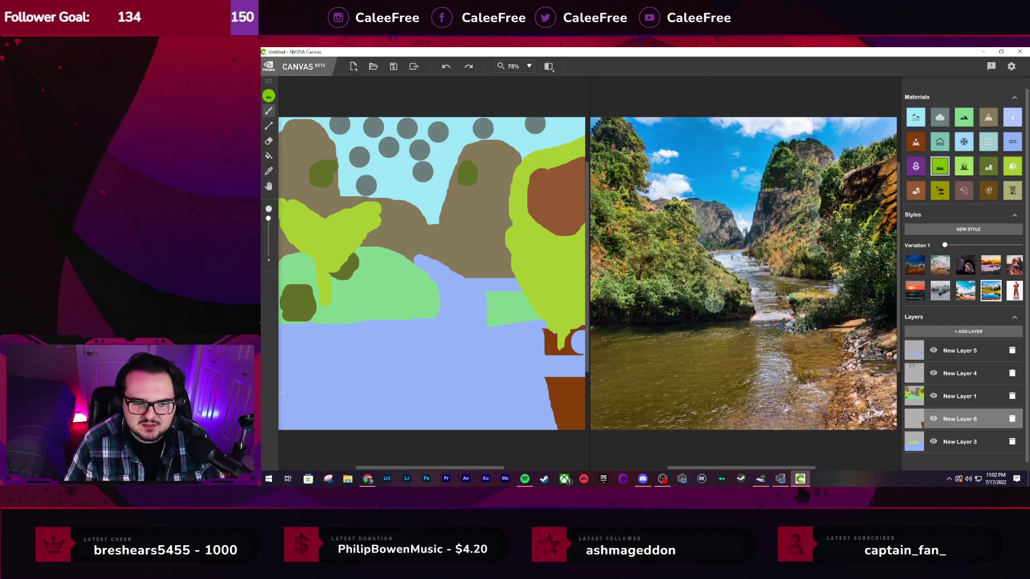
Brush grass over the lower-right brown bank, touching up leftover brown bits
mouse_move(565, 396)
left_mouse_down()
mouse_move(572, 414)
mouse_move(555, 385)
mouse_move(565, 431)
left_mouse_up()
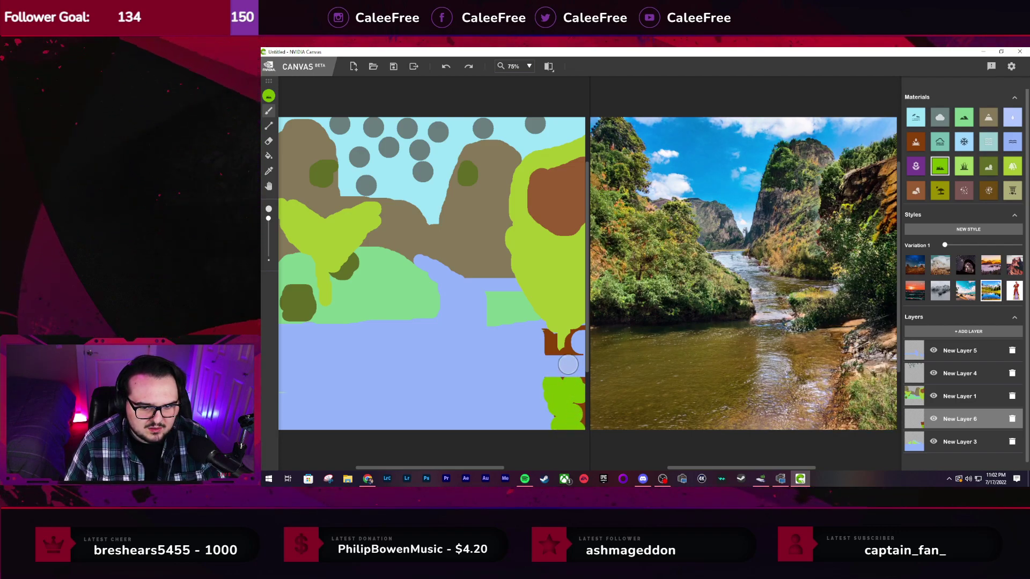
left_click_drag(553, 342, 548, 340)
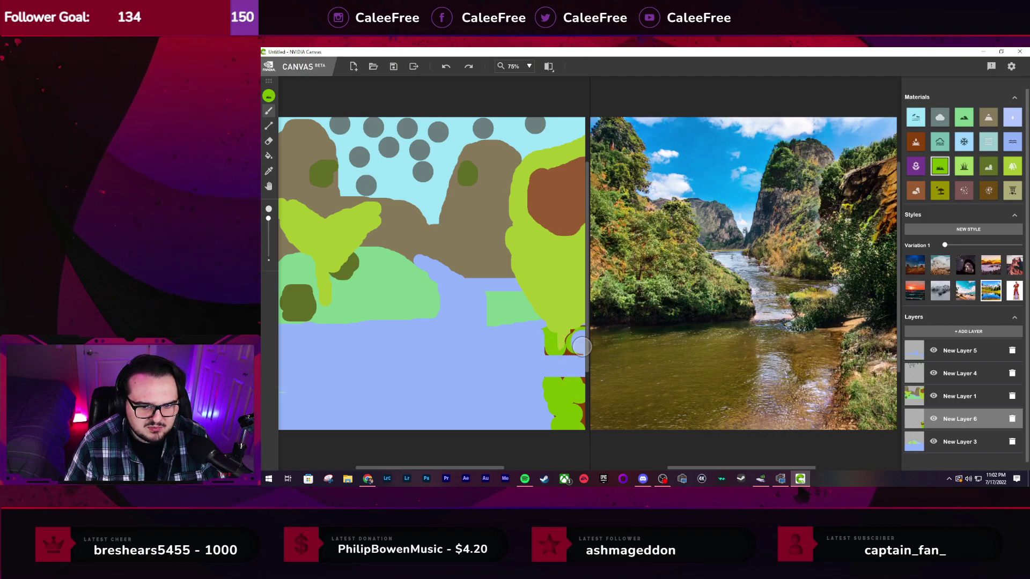
left_click_drag(579, 349, 555, 357)
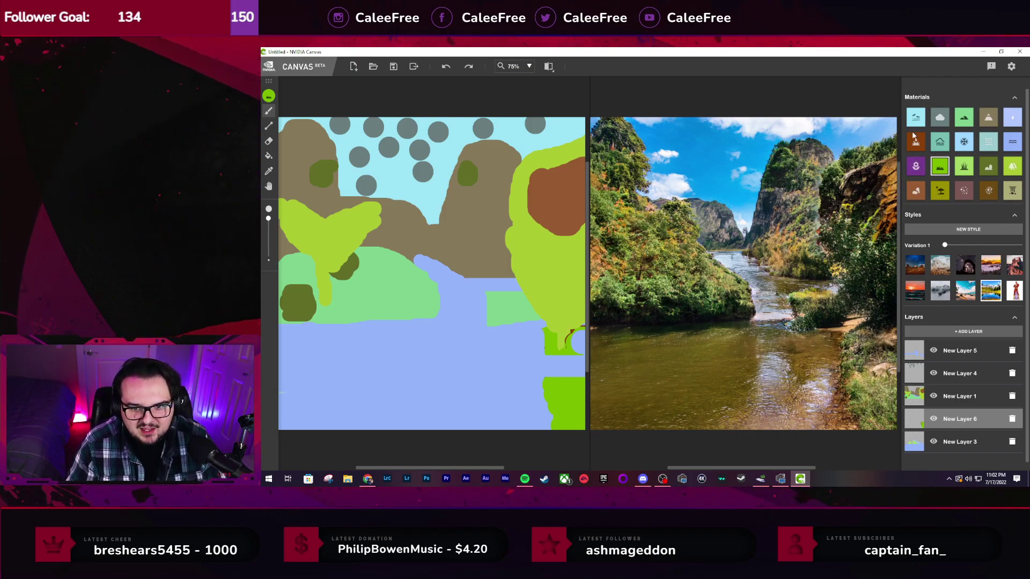
On New Layer 1, dot purple flowers over the brown patch and along its top edge
left_click(915, 166)
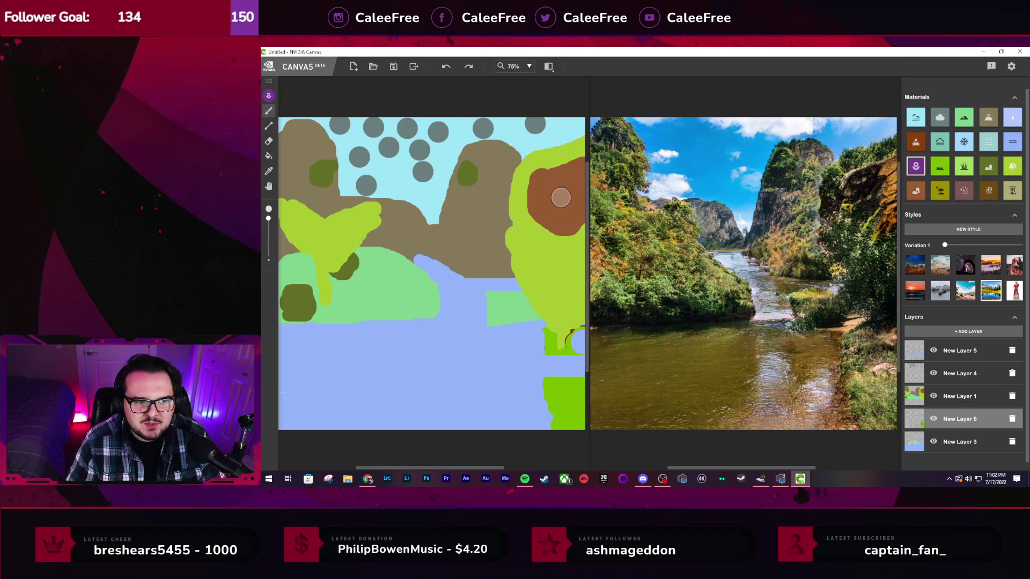
left_click(965, 395)
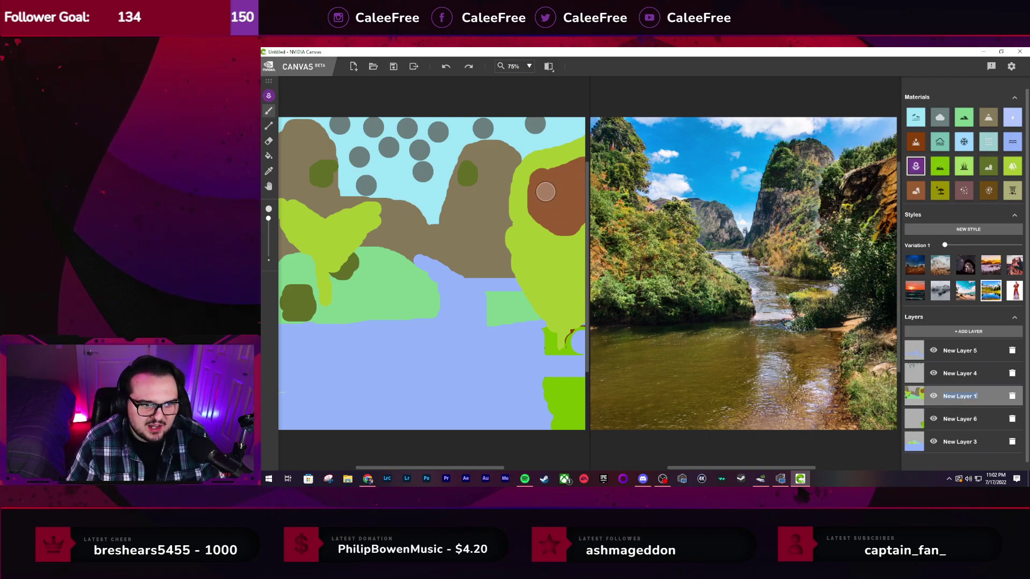
left_click(567, 184)
left_click(567, 218)
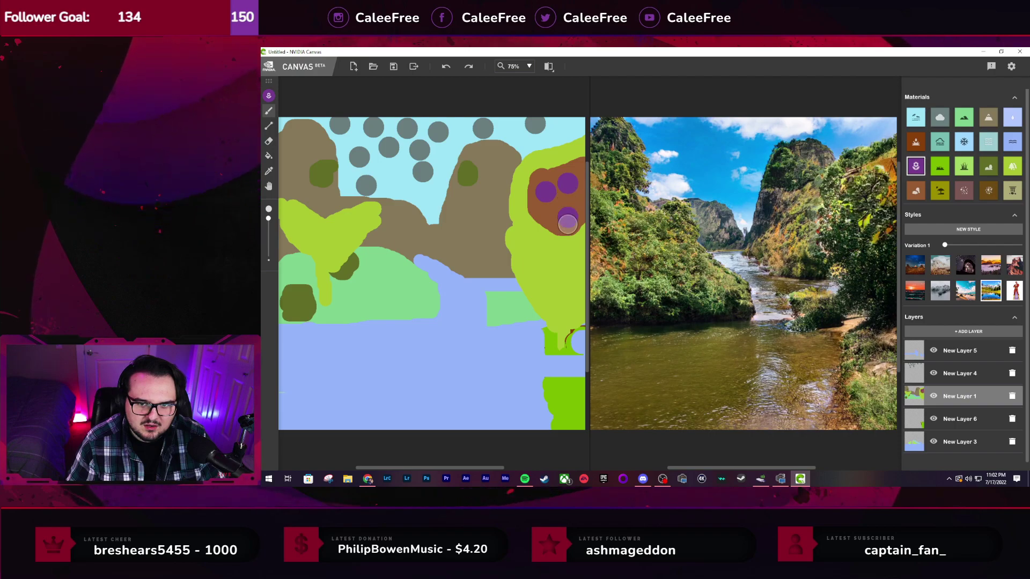
left_click(563, 234)
left_click(578, 191)
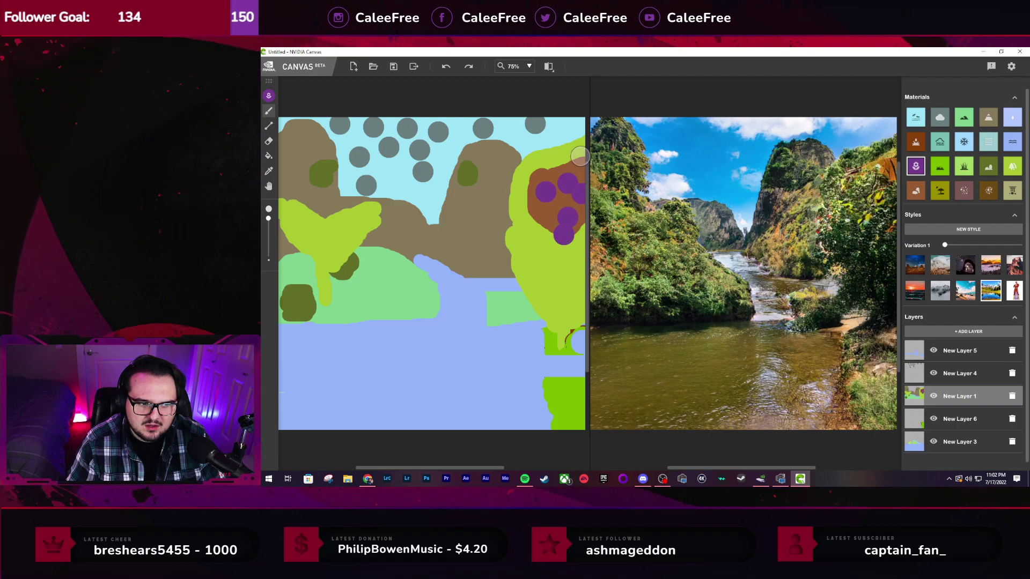
left_click(553, 159)
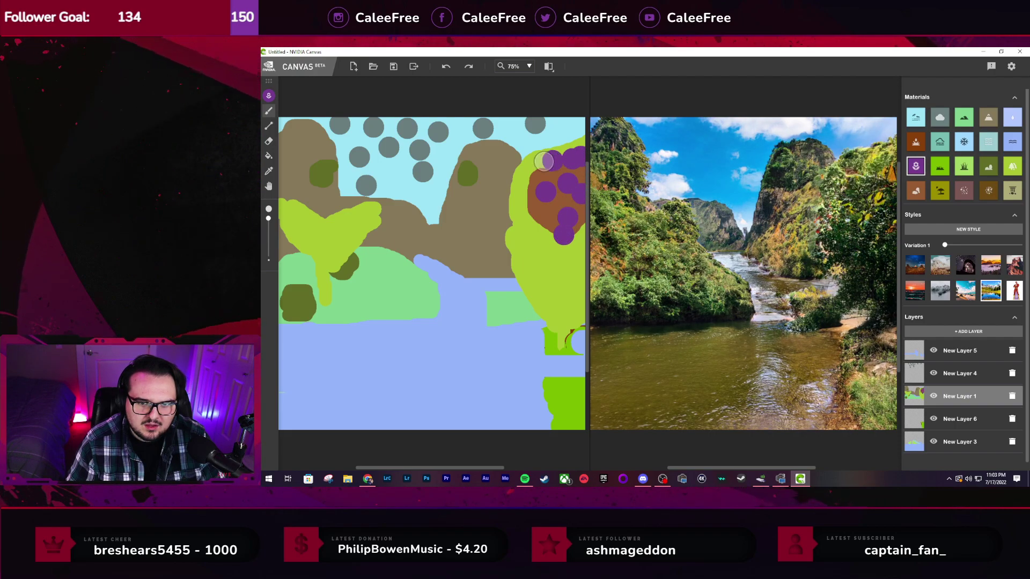
left_click(535, 162)
Extend flower dots down the left edge and curving right, fill the middle, then undo the last strokes
left_click(533, 181)
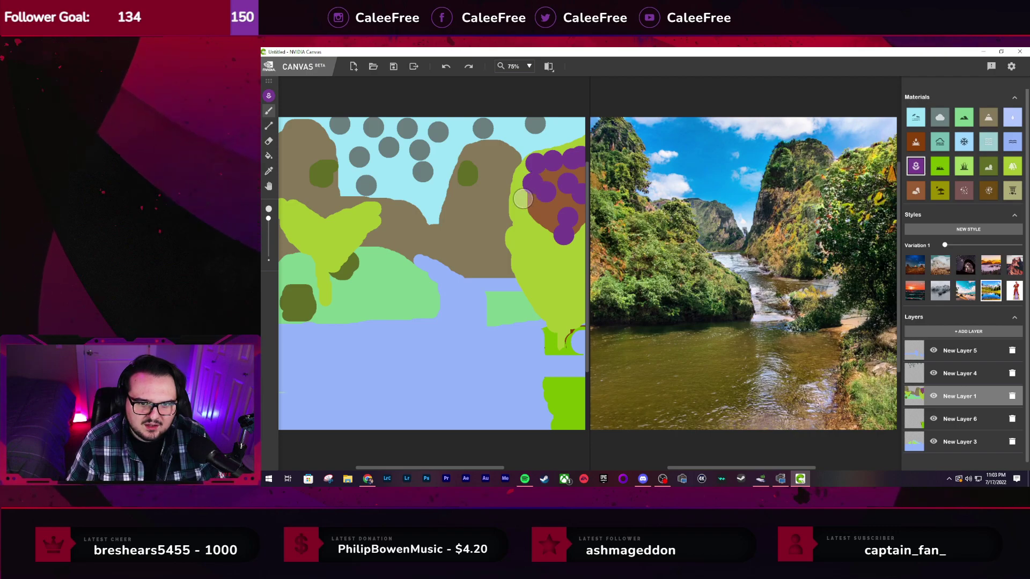
left_click(524, 196)
left_click(522, 210)
left_click(521, 225)
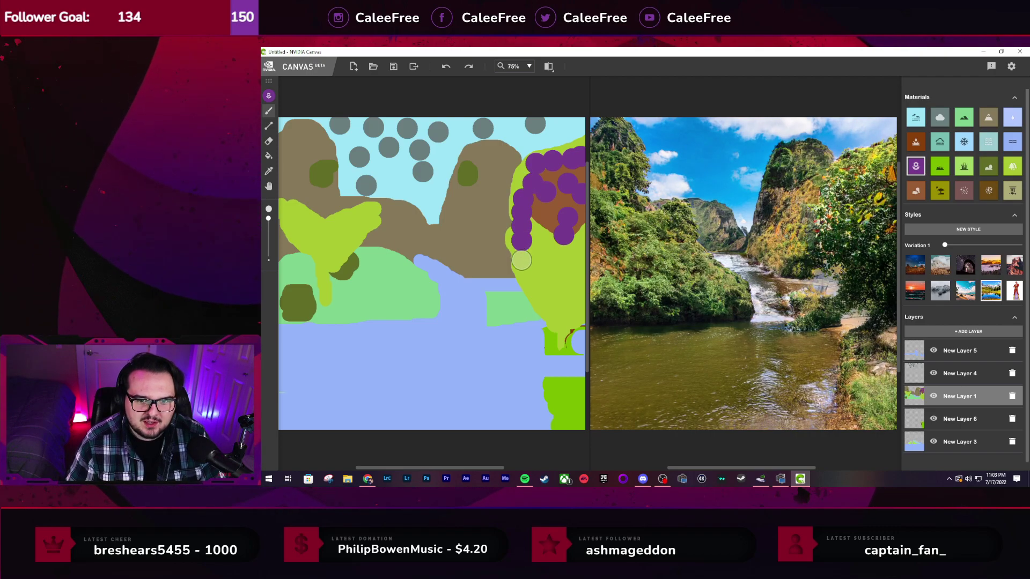
left_click(526, 263)
left_click(546, 280)
left_click(561, 290)
left_click(577, 294)
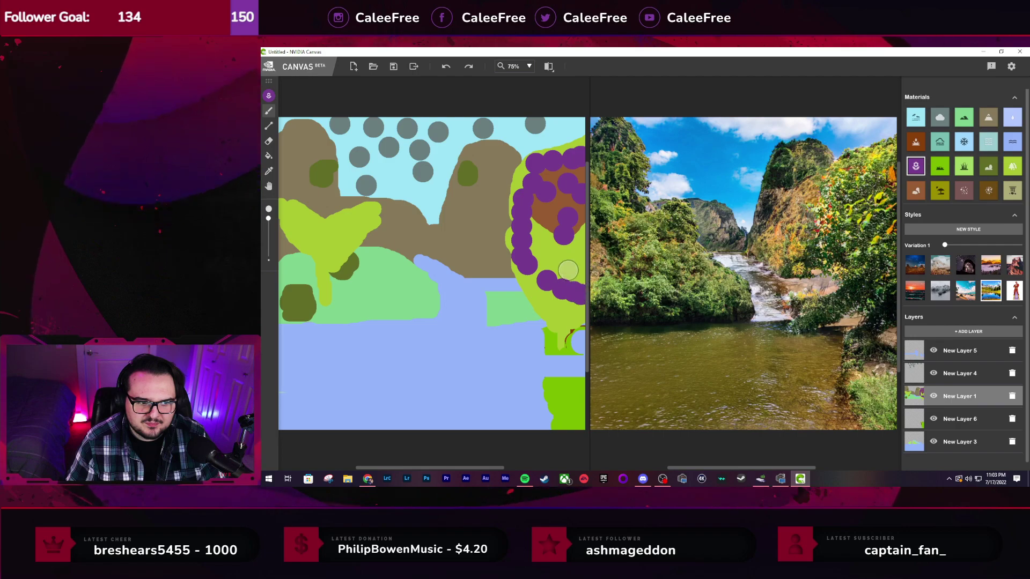
left_click_drag(568, 270, 542, 236)
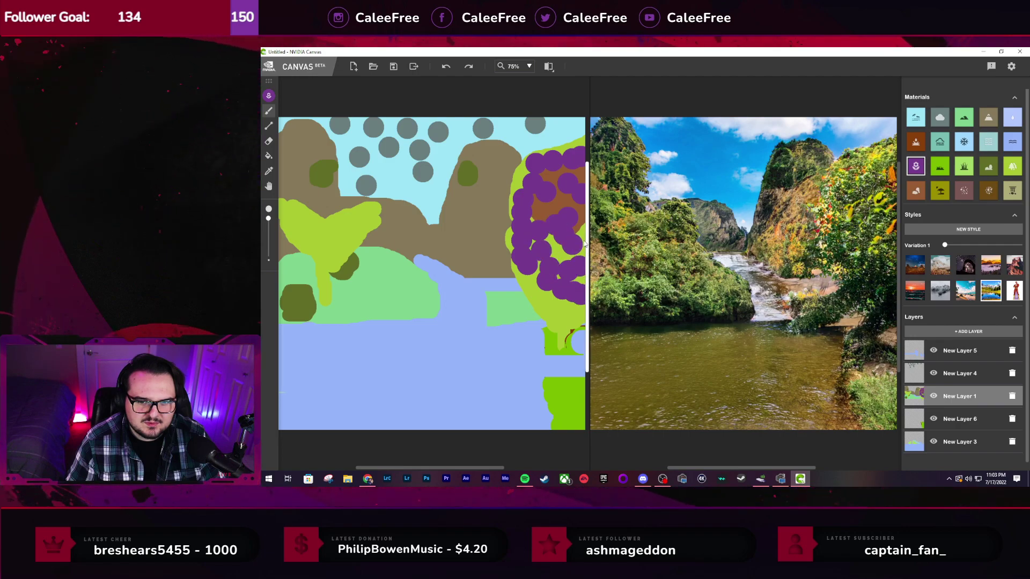
left_click(557, 203)
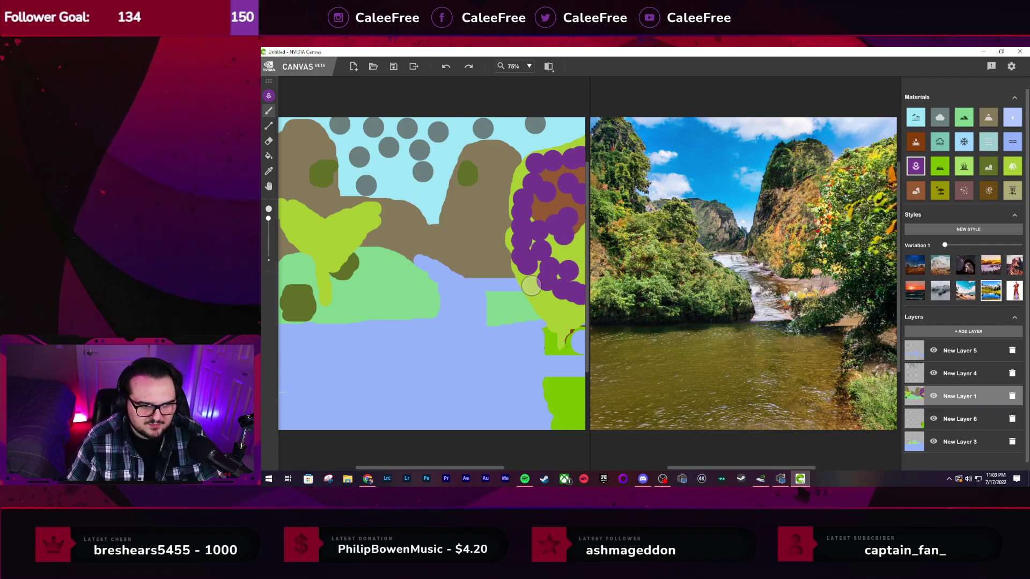
key("ctrl+z")
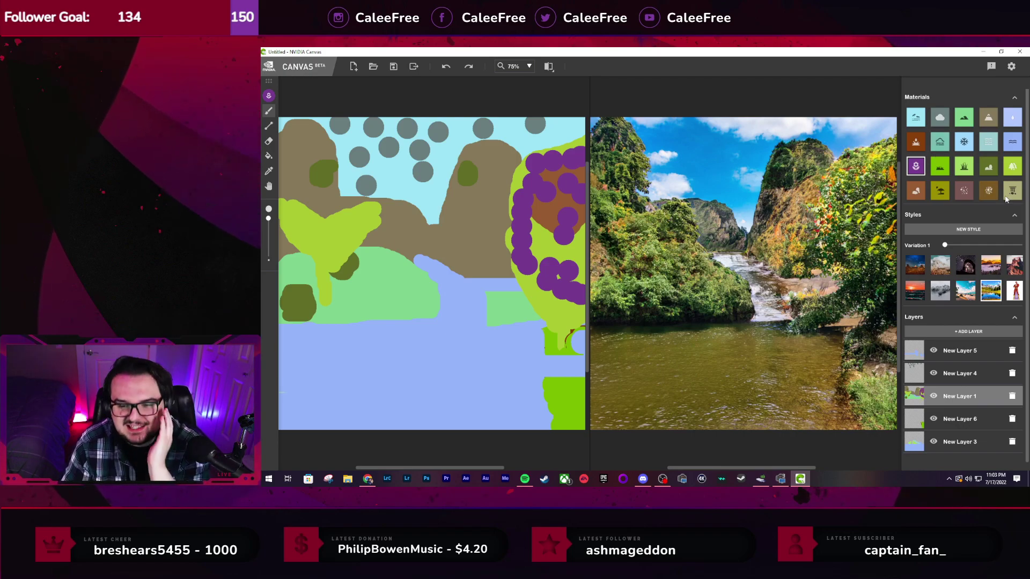
Add New Layer 7 with its default name and brush solid purple flowers over the right-side trees
left_click(960, 331)
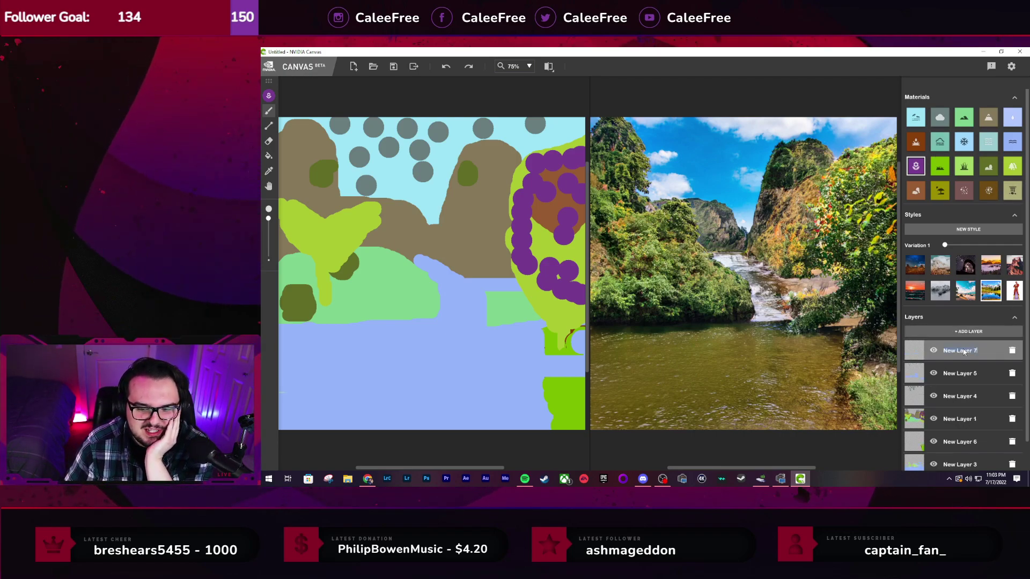
key("Return")
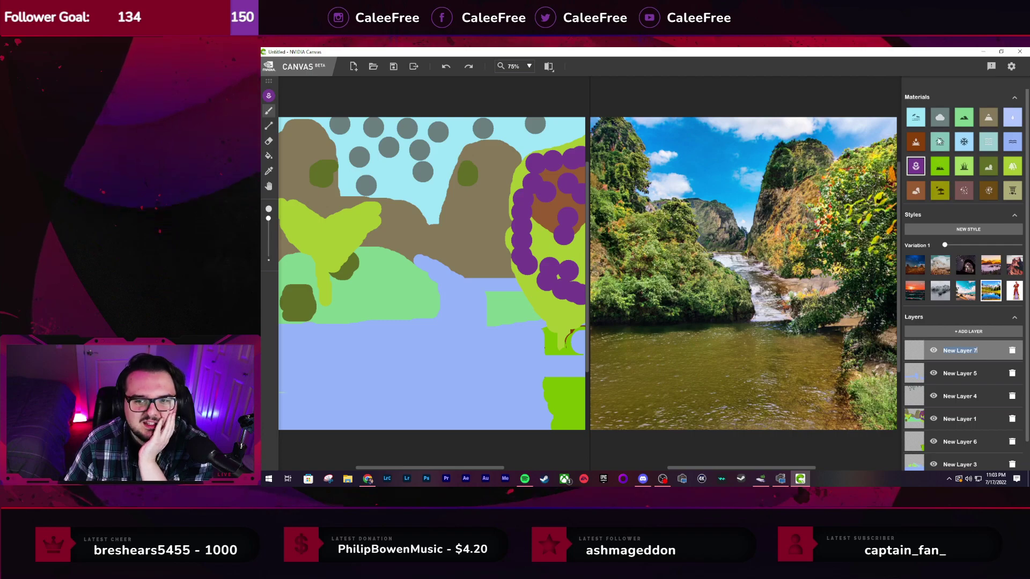
left_click_drag(550, 237, 550, 261)
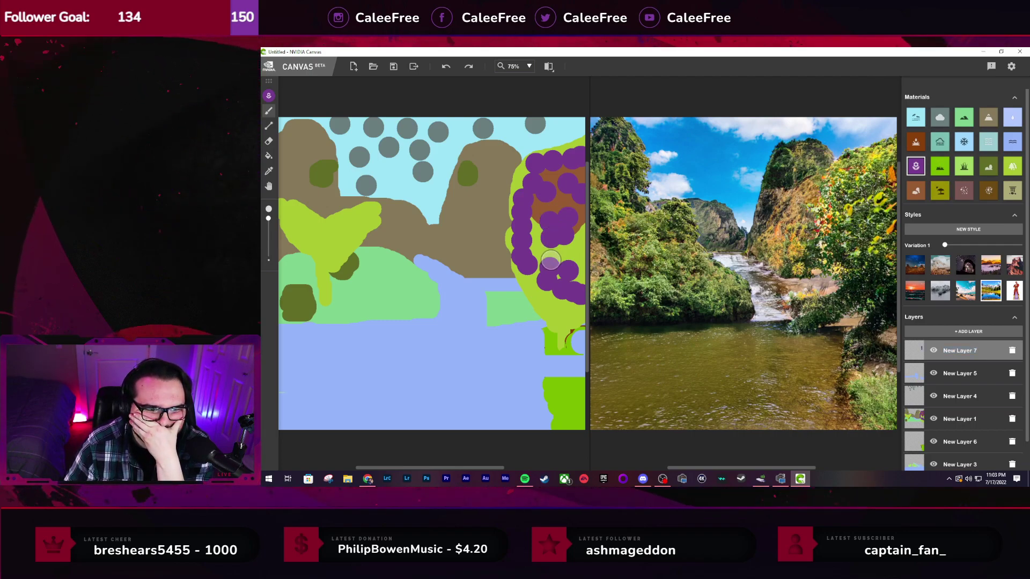
mouse_move(565, 197)
left_mouse_down()
mouse_move(561, 243)
mouse_move(540, 228)
mouse_move(541, 254)
mouse_move(528, 174)
mouse_move(568, 153)
left_mouse_up()
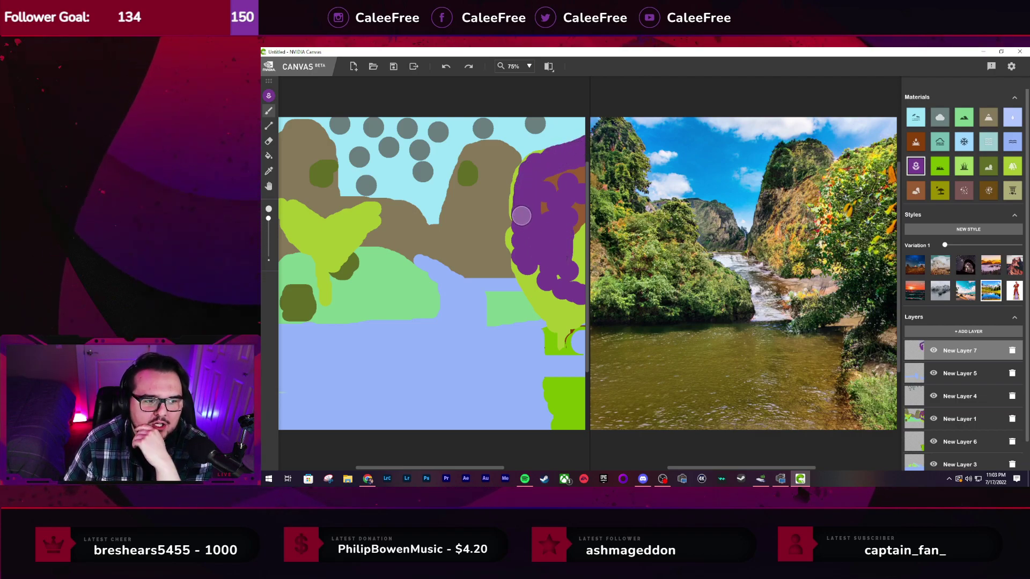
mouse_move(523, 211)
left_mouse_down()
mouse_move(513, 258)
mouse_move(554, 328)
mouse_move(564, 321)
mouse_move(534, 299)
mouse_move(561, 295)
mouse_move(573, 233)
left_mouse_up()
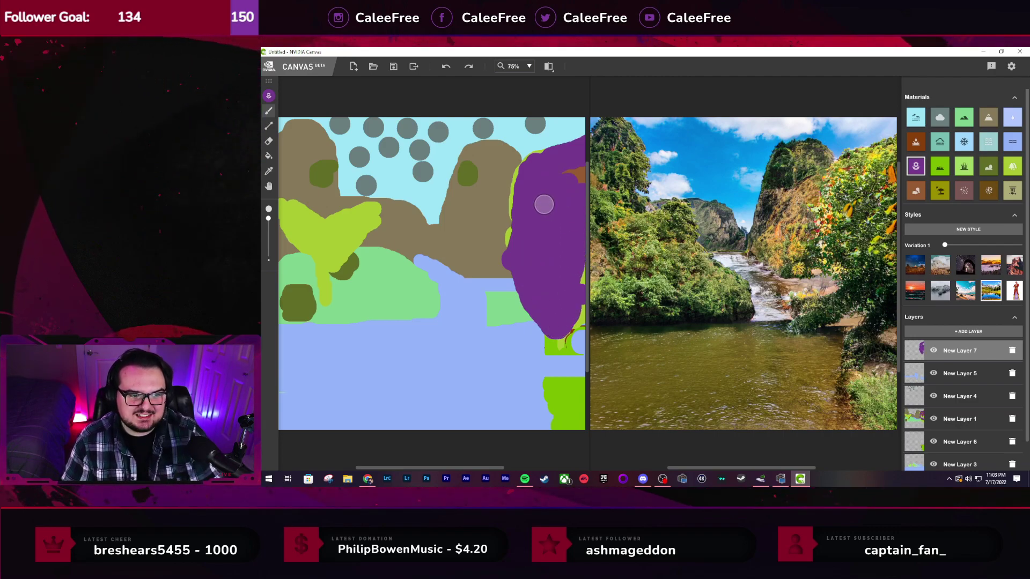
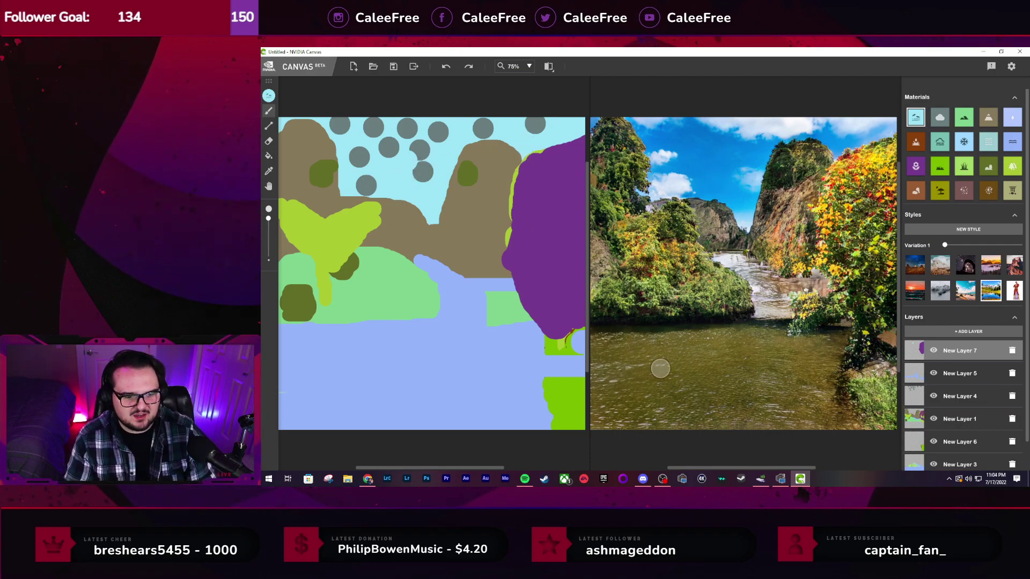
Paint a light-cyan patch over the lower-left water, then undo it
mouse_move(444, 382)
left_mouse_down()
mouse_move(403, 420)
mouse_move(405, 408)
mouse_move(383, 402)
mouse_move(420, 409)
left_mouse_up()
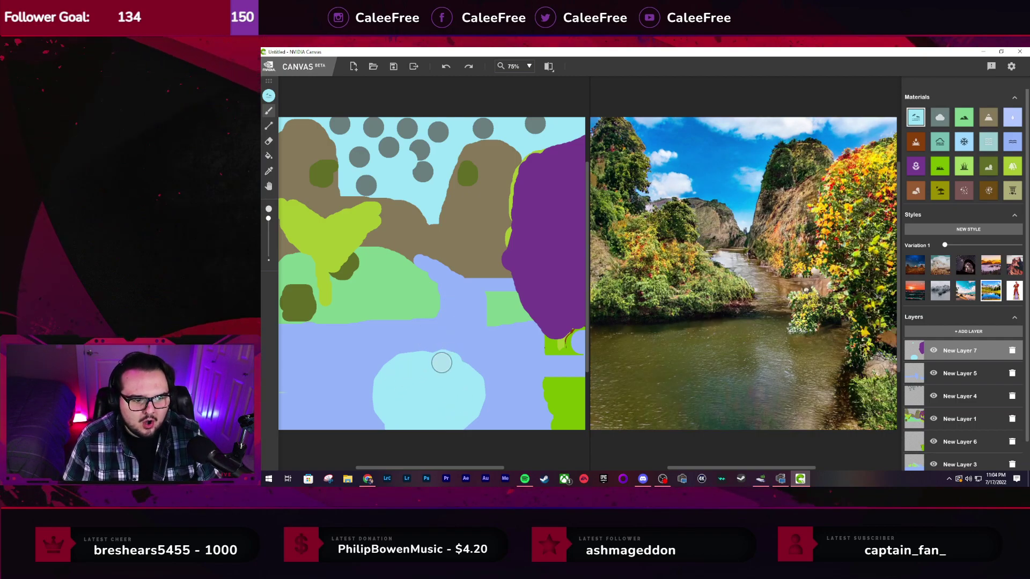
mouse_move(352, 428)
left_mouse_down()
mouse_move(374, 371)
mouse_move(328, 428)
mouse_move(283, 412)
mouse_move(271, 360)
left_mouse_up()
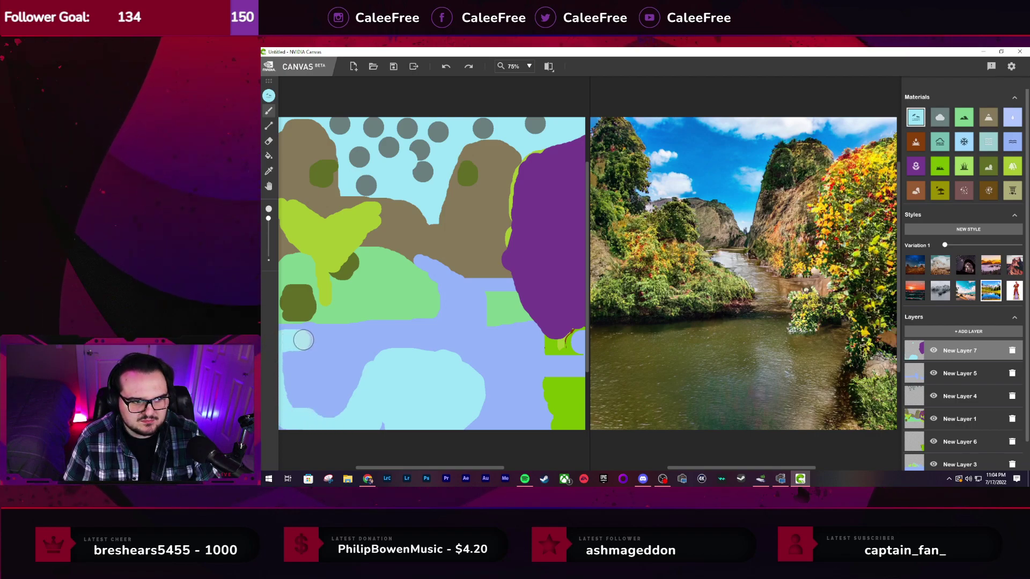
mouse_move(418, 338)
left_mouse_down()
mouse_move(340, 381)
mouse_move(343, 368)
mouse_move(324, 356)
mouse_move(289, 355)
mouse_move(298, 382)
mouse_move(344, 432)
mouse_move(357, 406)
mouse_move(328, 383)
mouse_move(313, 395)
mouse_move(337, 351)
mouse_move(392, 350)
mouse_move(384, 433)
mouse_move(446, 427)
left_mouse_up()
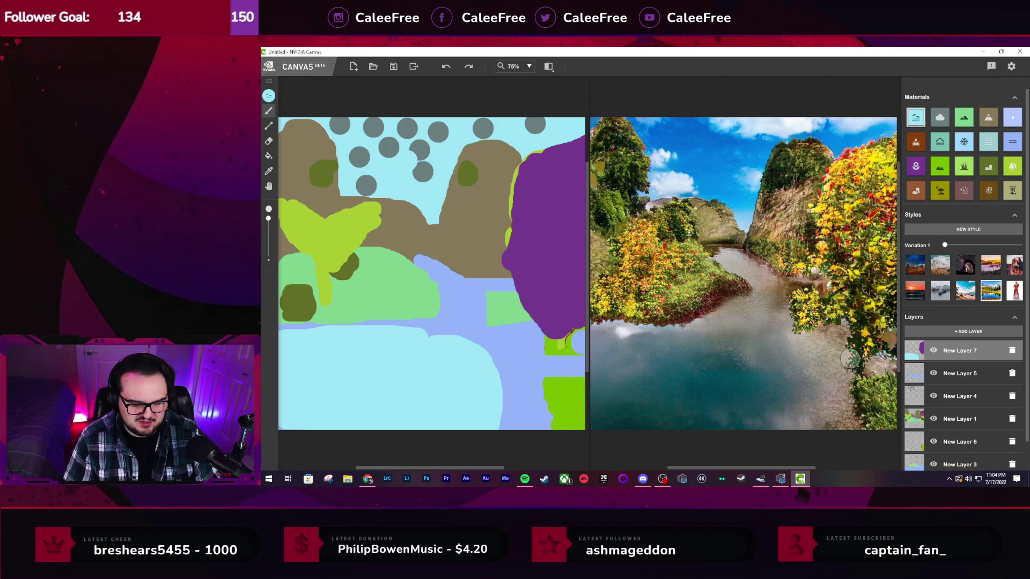
key("ctrl+z")
key("ctrl+z")
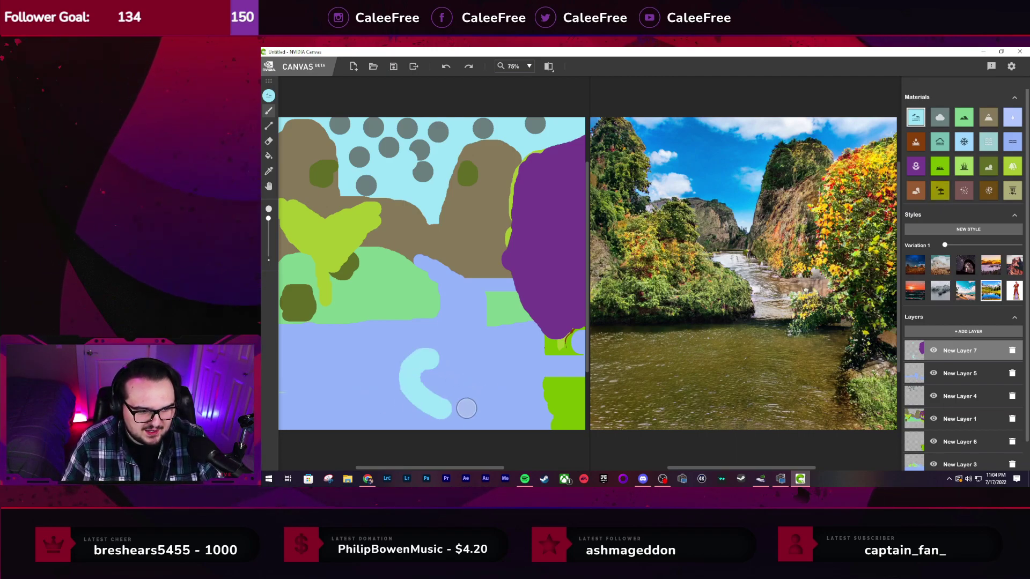
Paint a cyan ring, a blob and three cyan spots on the lower-left water
left_click_drag(466, 409, 432, 400)
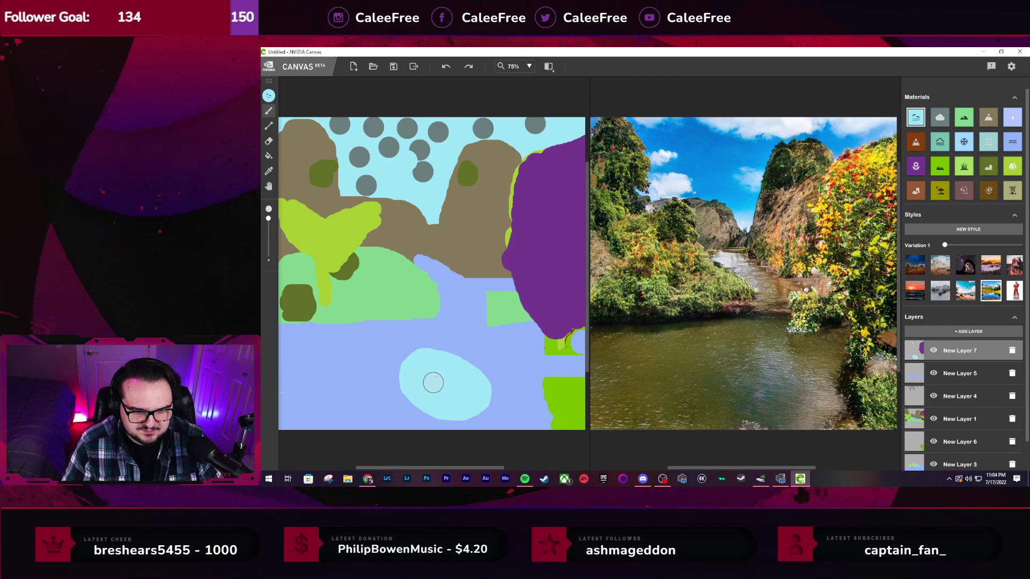
left_click_drag(326, 358, 322, 382)
left_click(346, 388)
left_click(347, 410)
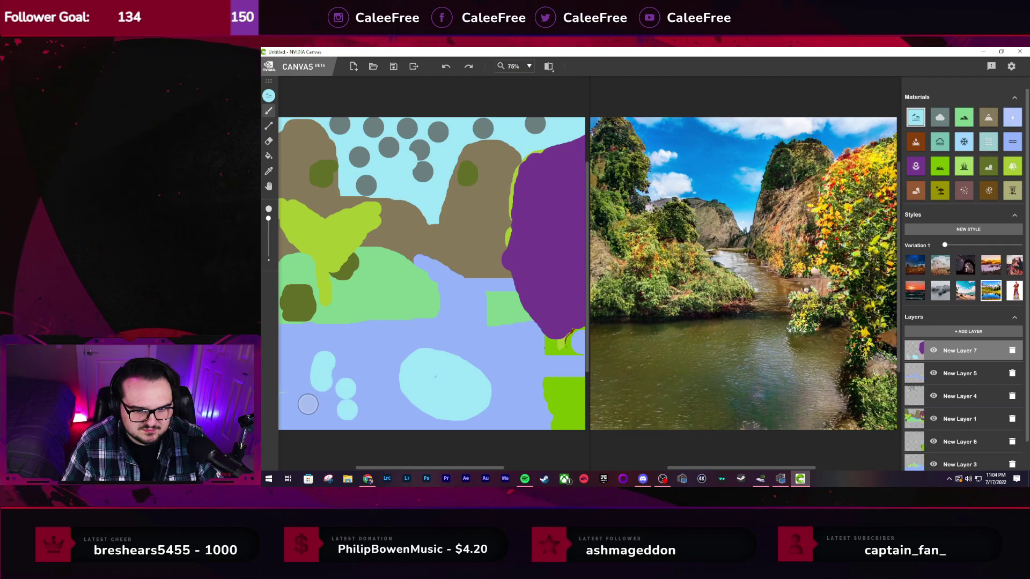
left_click(309, 404)
Dab a rising row of five cyan spots across the lower water
left_click(350, 359)
left_click(372, 353)
left_click(398, 344)
left_click(419, 334)
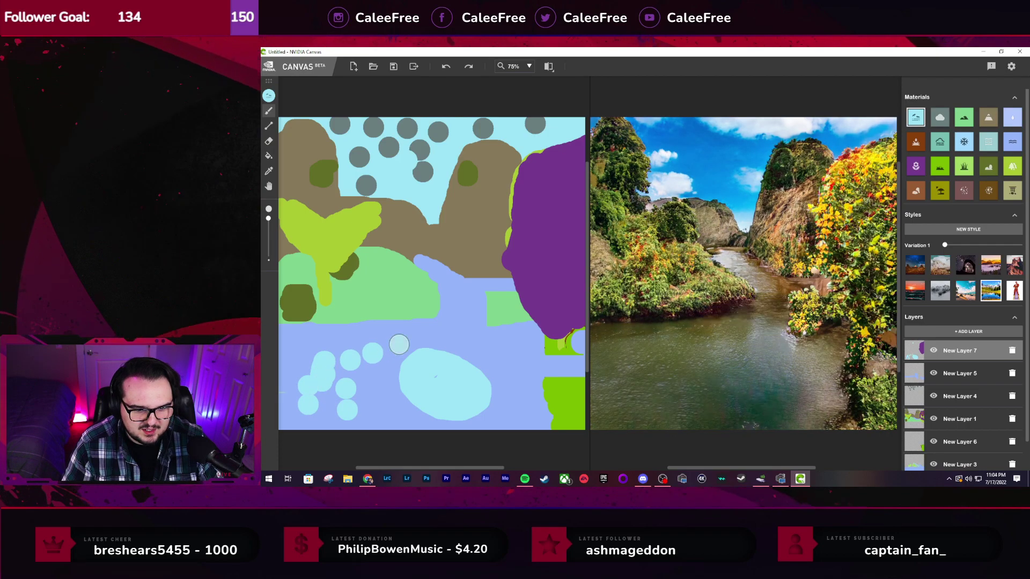
left_click(455, 332)
Extend the cyan chain toward the hills, undo the topmost dabs, and add a new layer
mouse_move(454, 303)
left_mouse_down()
mouse_move(452, 282)
mouse_move(424, 261)
left_mouse_up()
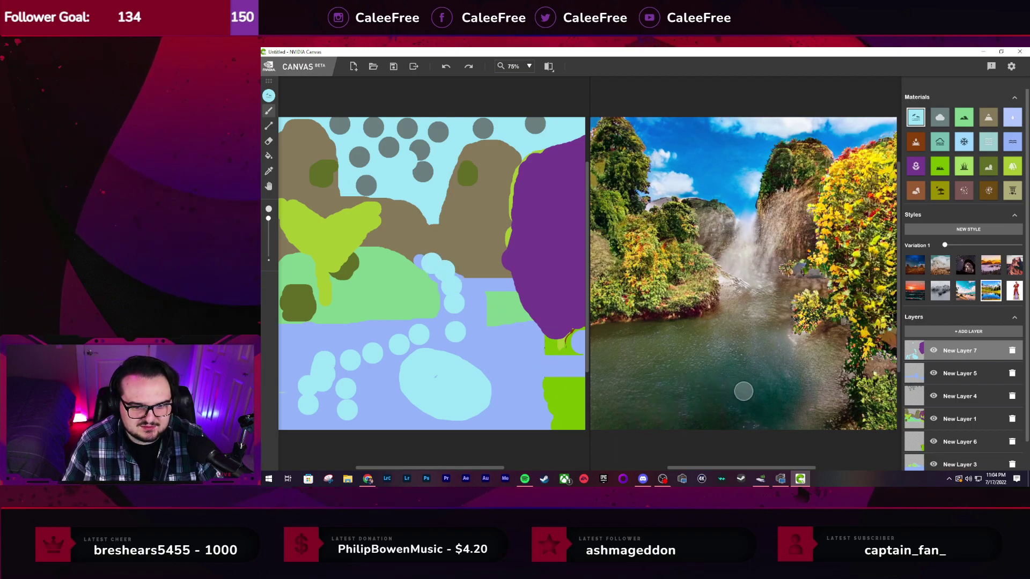
left_click_drag(440, 257, 459, 248)
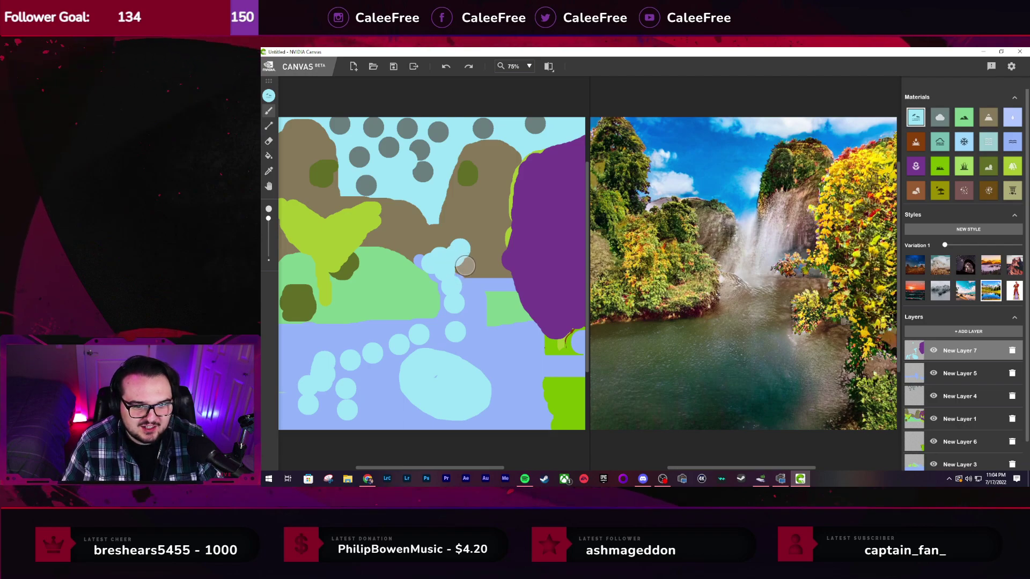
left_click_drag(439, 240, 468, 223)
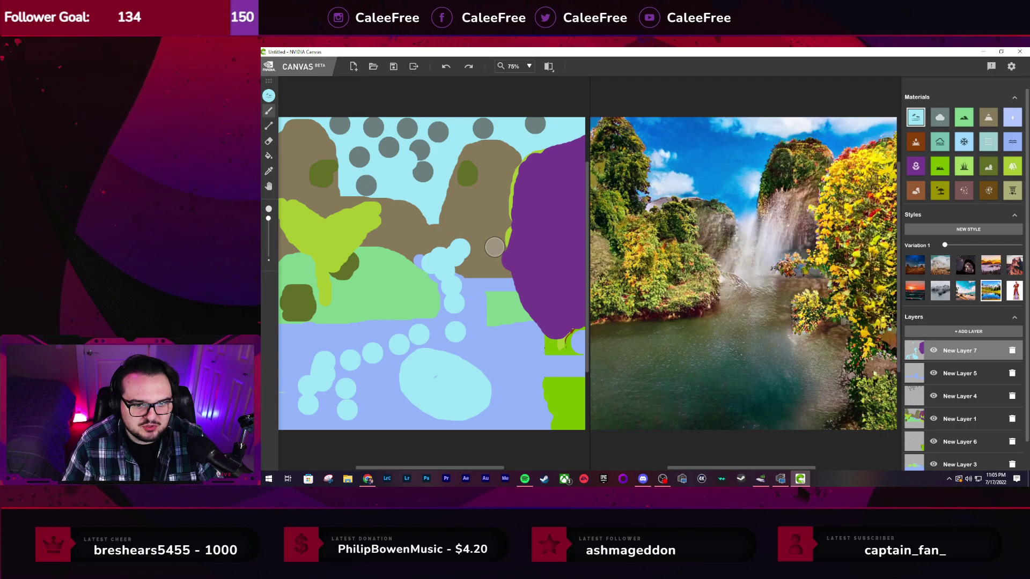
key("ctrl+z")
key("ctrl+z")
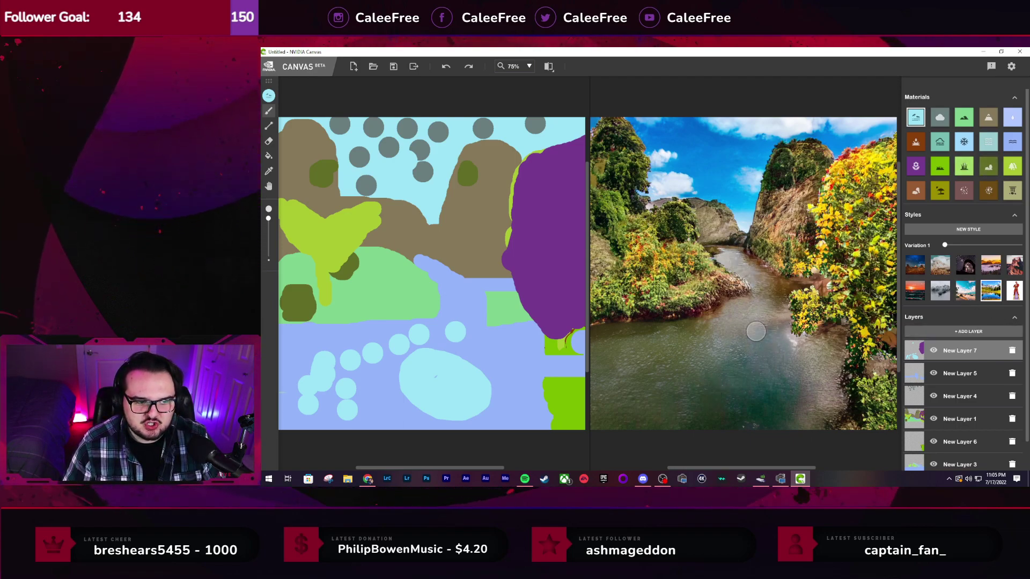
left_click(969, 332)
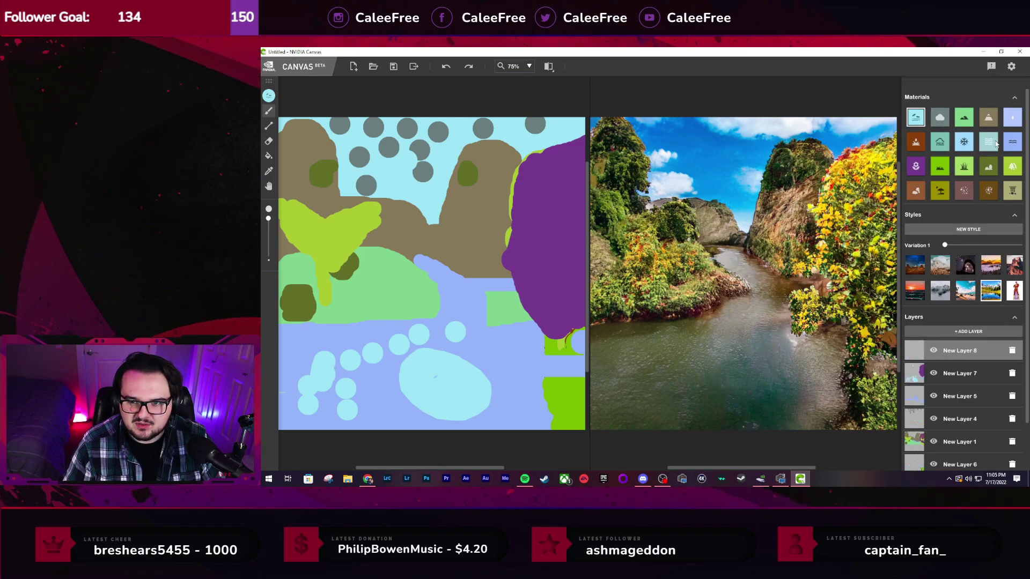
Paint water over the cyan oval, dabs and bottom-right cyan remnants
left_click(1012, 141)
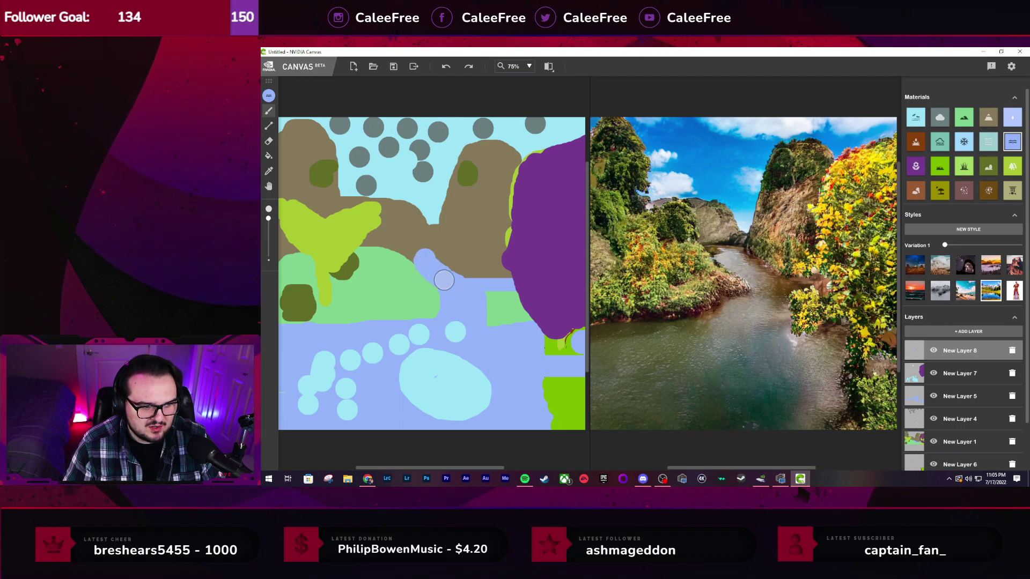
mouse_move(447, 318)
left_mouse_down()
mouse_move(289, 348)
mouse_move(267, 449)
mouse_move(269, 435)
mouse_move(307, 430)
left_mouse_up()
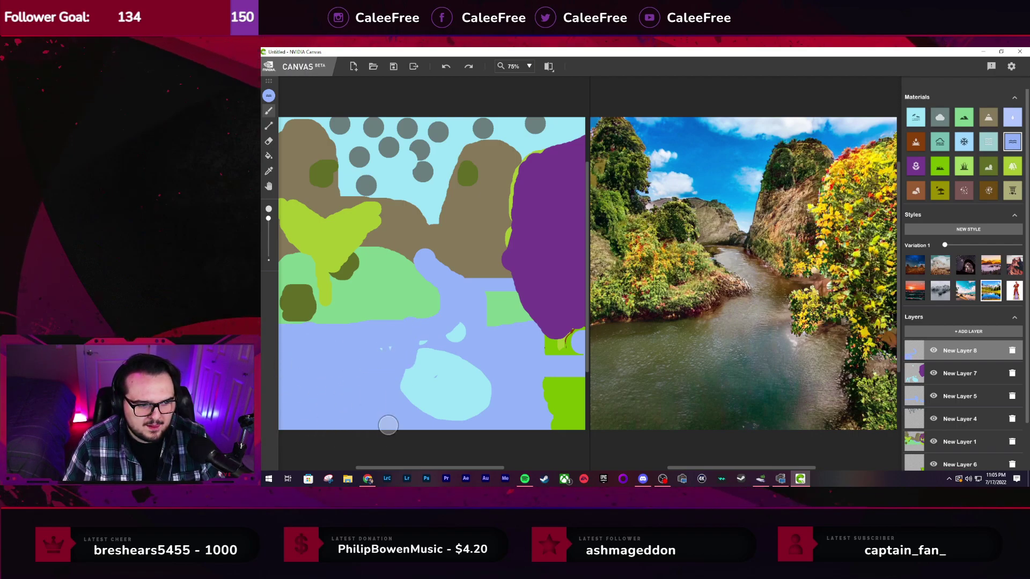
mouse_move(405, 351)
left_mouse_down()
mouse_move(409, 416)
mouse_move(430, 423)
mouse_move(431, 459)
mouse_move(471, 420)
mouse_move(496, 333)
left_mouse_up()
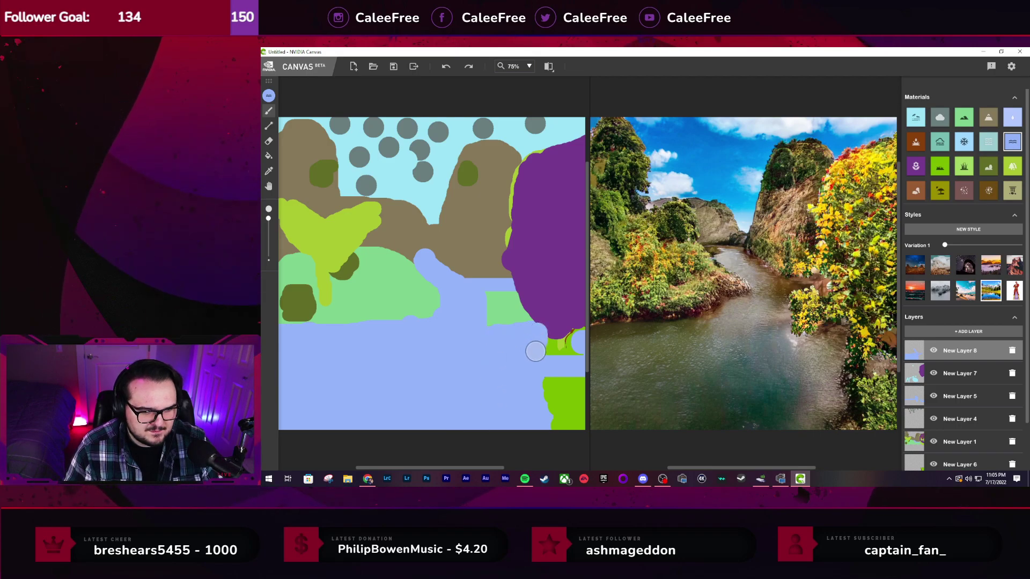
mouse_move(562, 361)
left_mouse_down()
mouse_move(534, 374)
mouse_move(536, 418)
left_mouse_up()
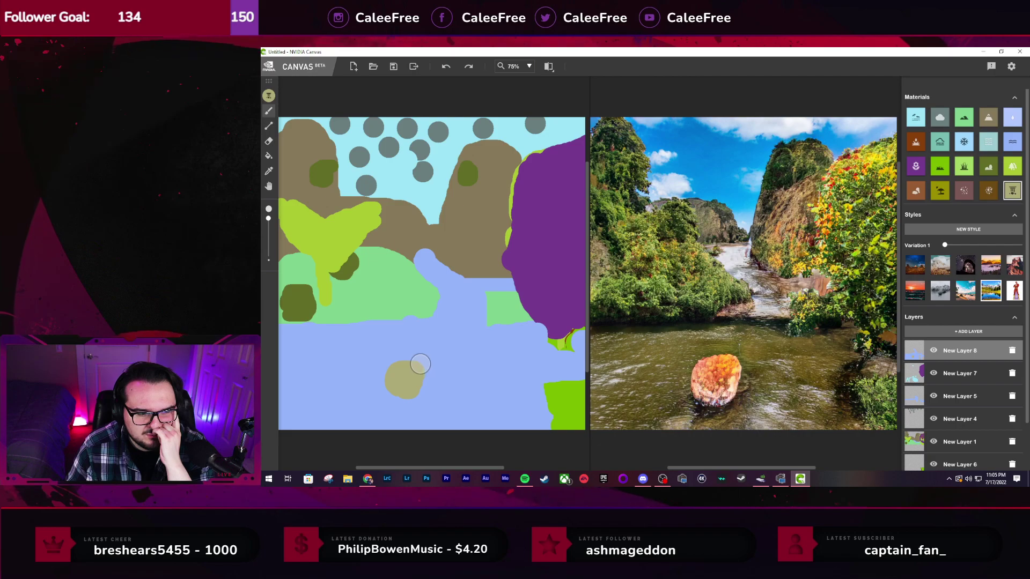
Undo the stone blob, then try four flower strokes in the water and undo them
left_click(411, 379)
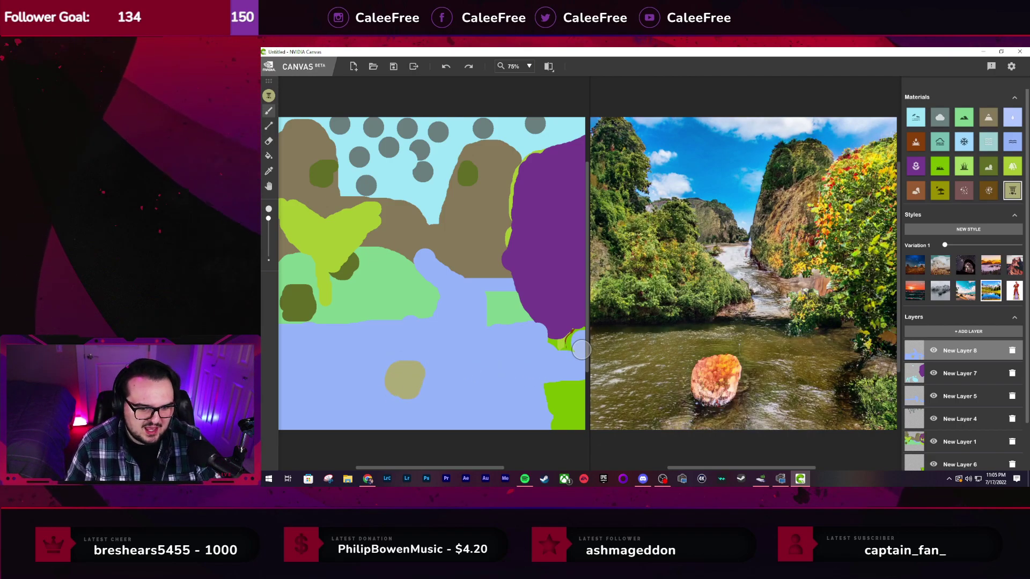
key("ctrl+z")
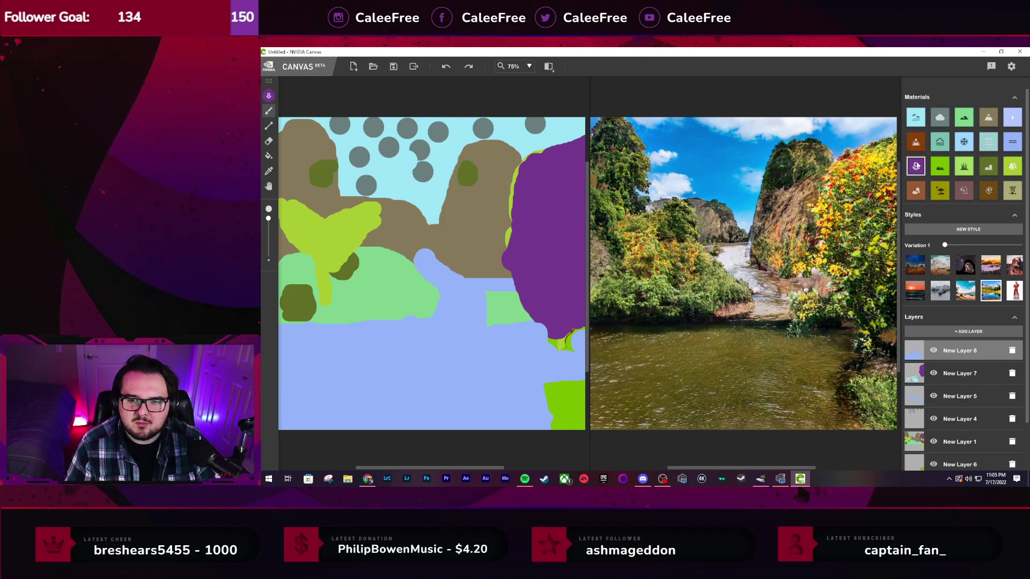
mouse_move(391, 393)
left_mouse_down()
mouse_move(418, 385)
mouse_move(395, 400)
mouse_move(391, 378)
left_mouse_up()
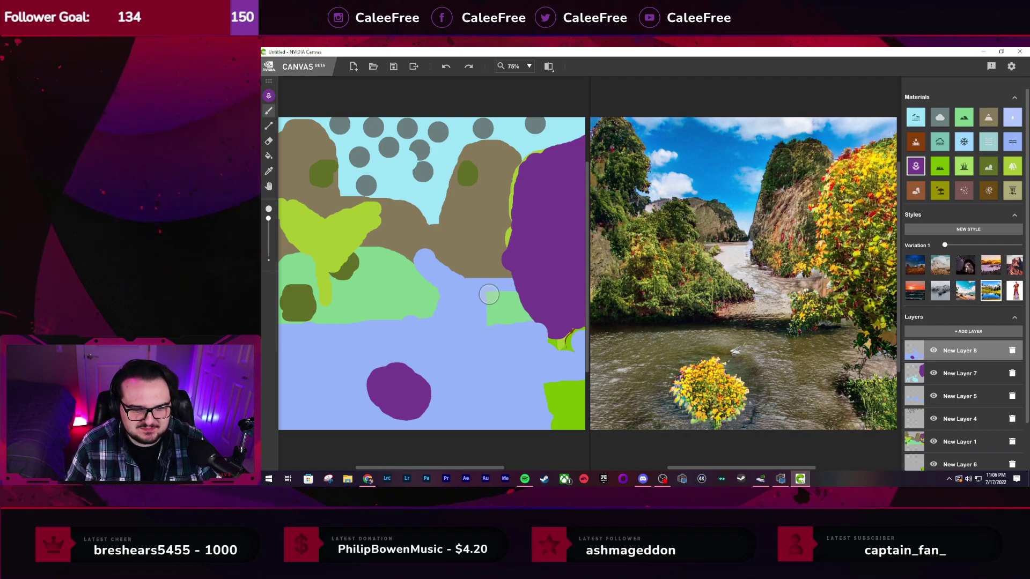
left_click_drag(440, 319, 485, 323)
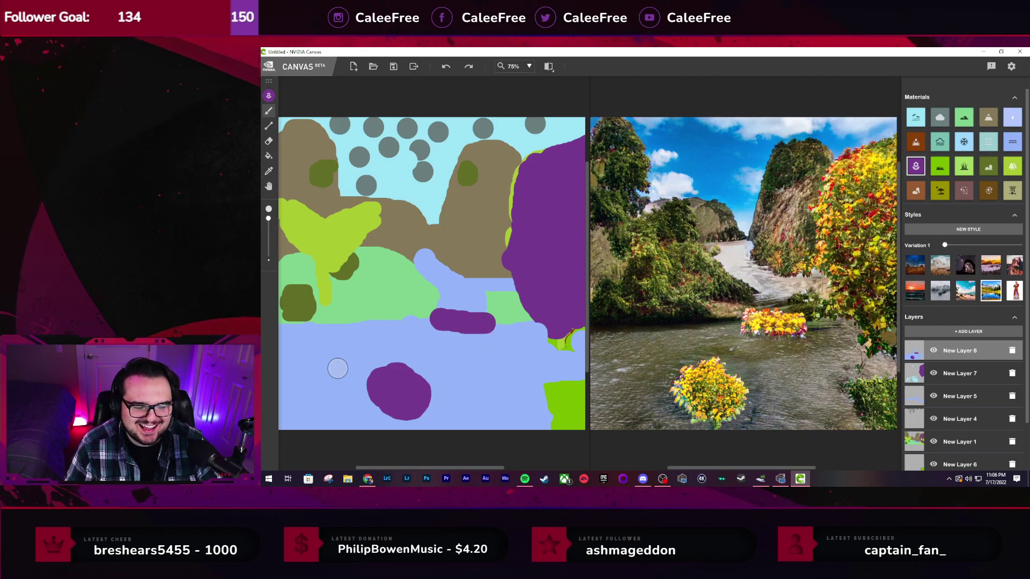
left_click_drag(296, 351, 348, 352)
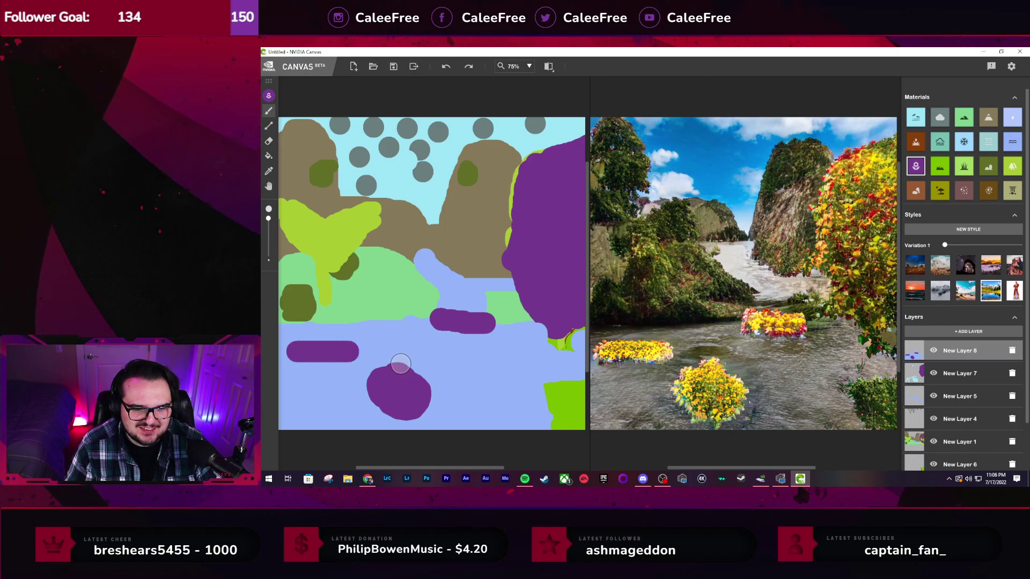
left_click_drag(474, 370, 495, 417)
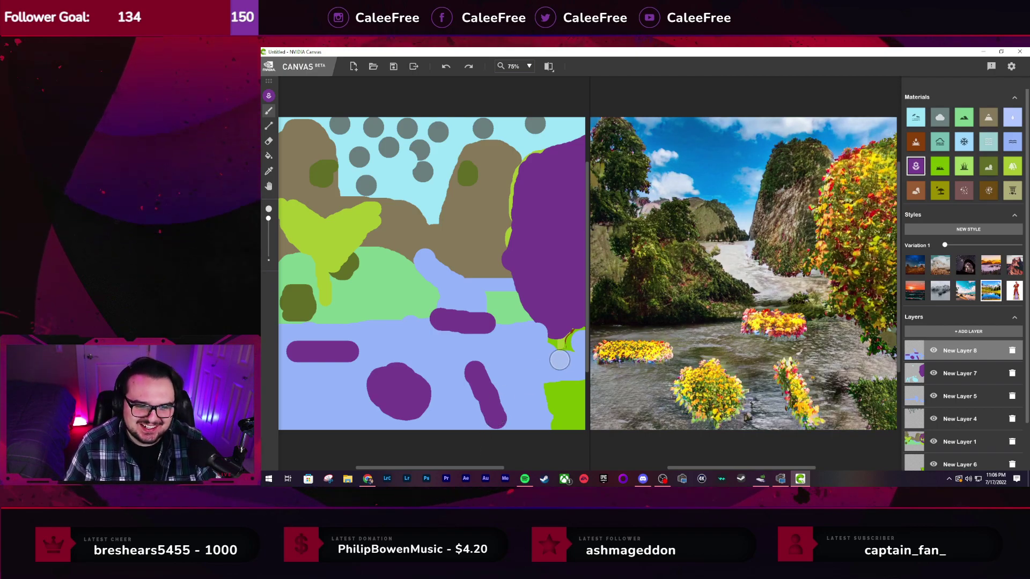
key("ctrl+z")
key("ctrl+z")
key("ctrl+z")
key("ctrl+z")
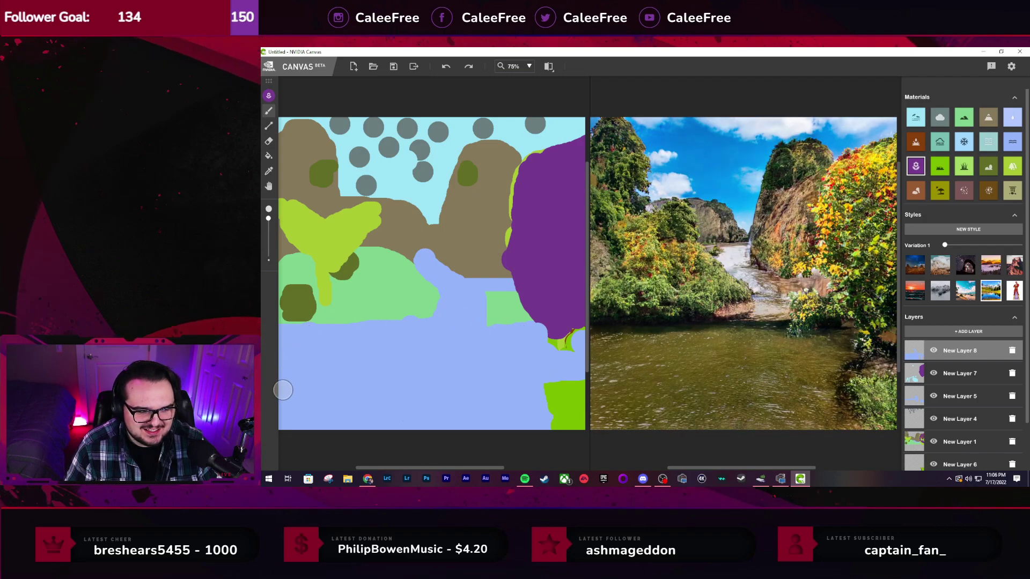
Paint flowers at the water's lower-left corner and keep one flower dot on the grass
mouse_move(284, 390)
left_mouse_down()
mouse_move(305, 406)
mouse_move(309, 429)
mouse_move(277, 412)
left_mouse_up()
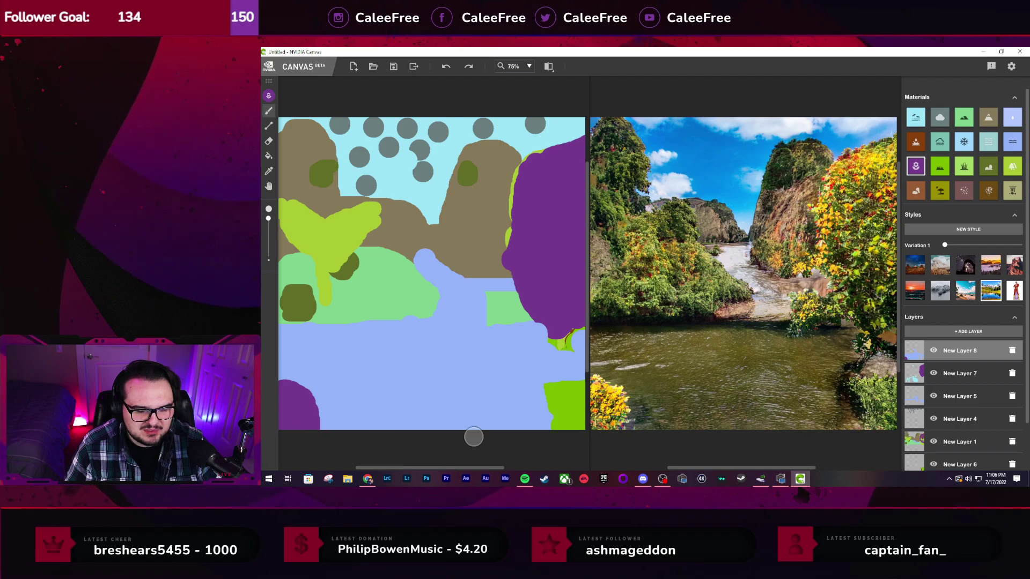
left_click(362, 311)
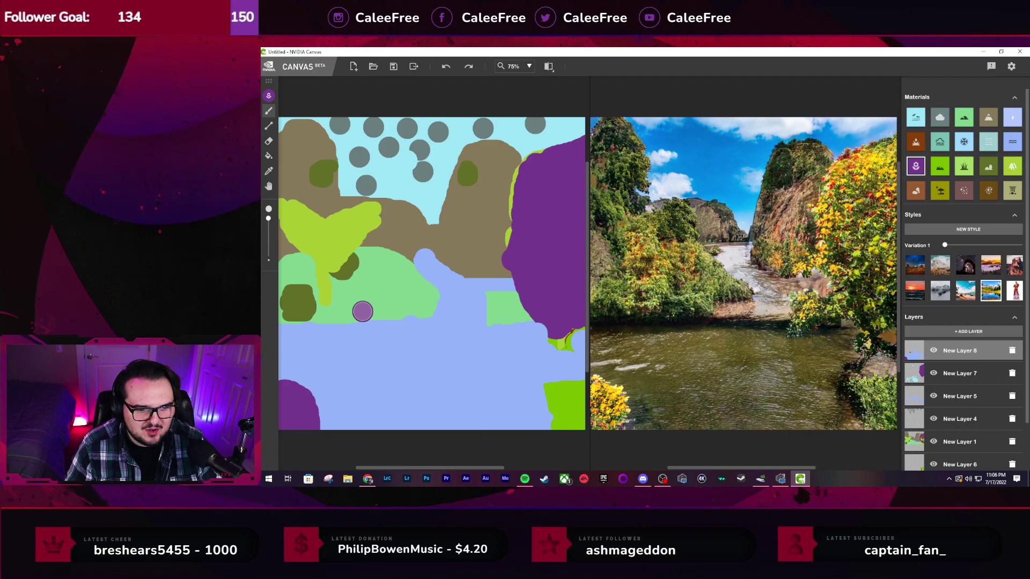
left_click(384, 301)
left_click(387, 273)
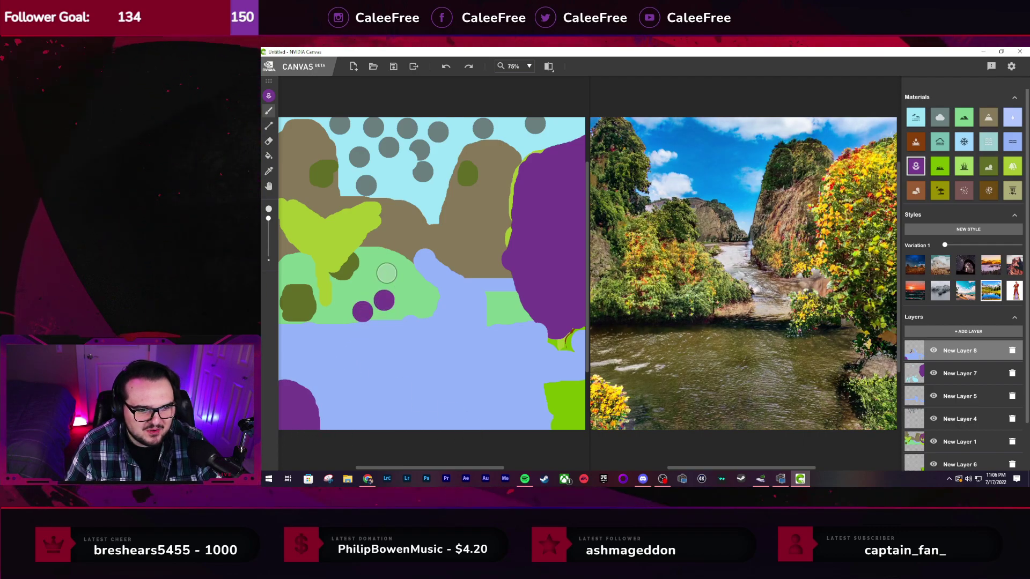
left_click(492, 162)
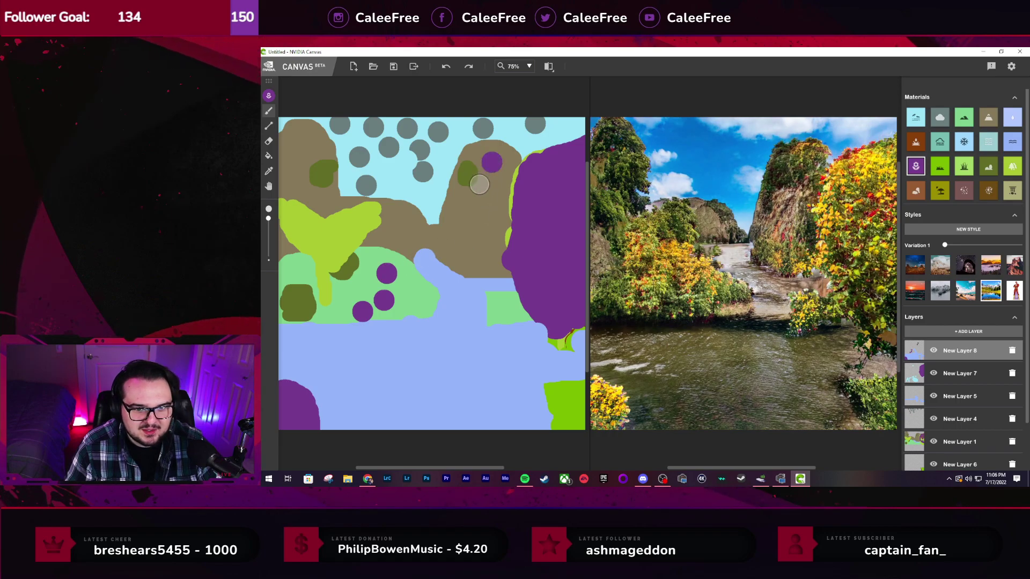
key("ctrl+z")
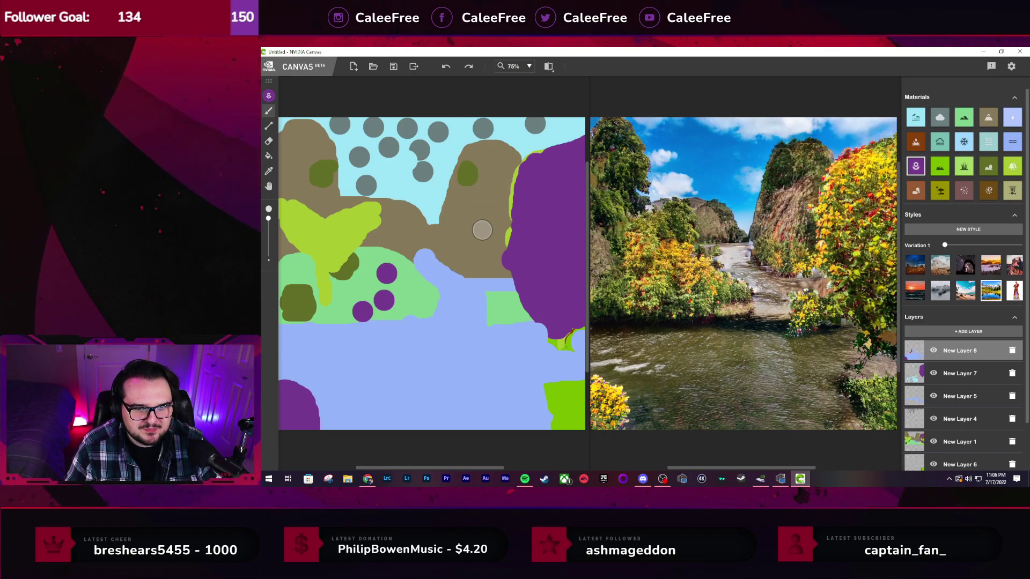
key("ctrl+z")
key("ctrl+z")
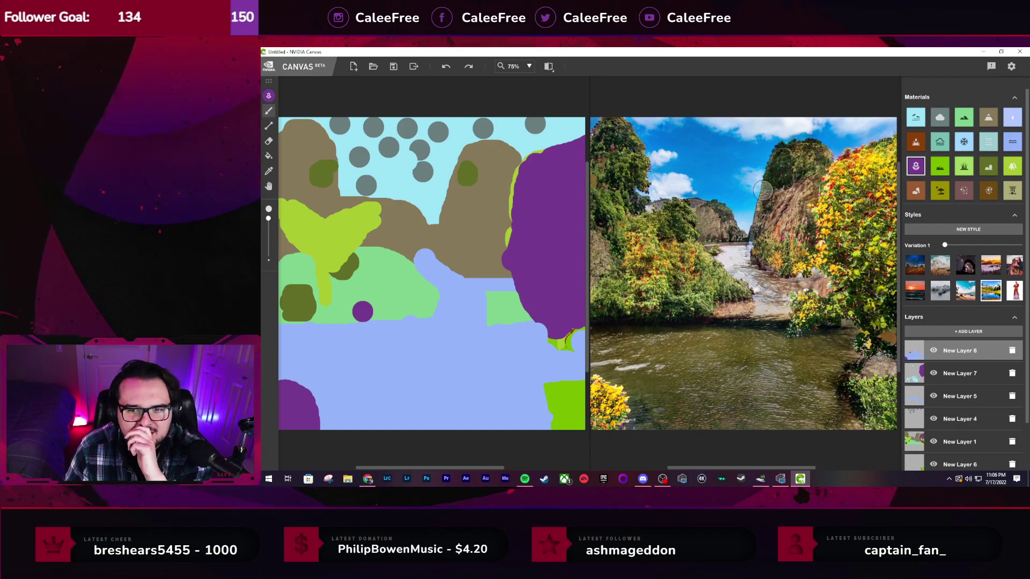
Sprinkle flower dots along the top of the sky and one in the bottom-right corner
left_click(427, 138)
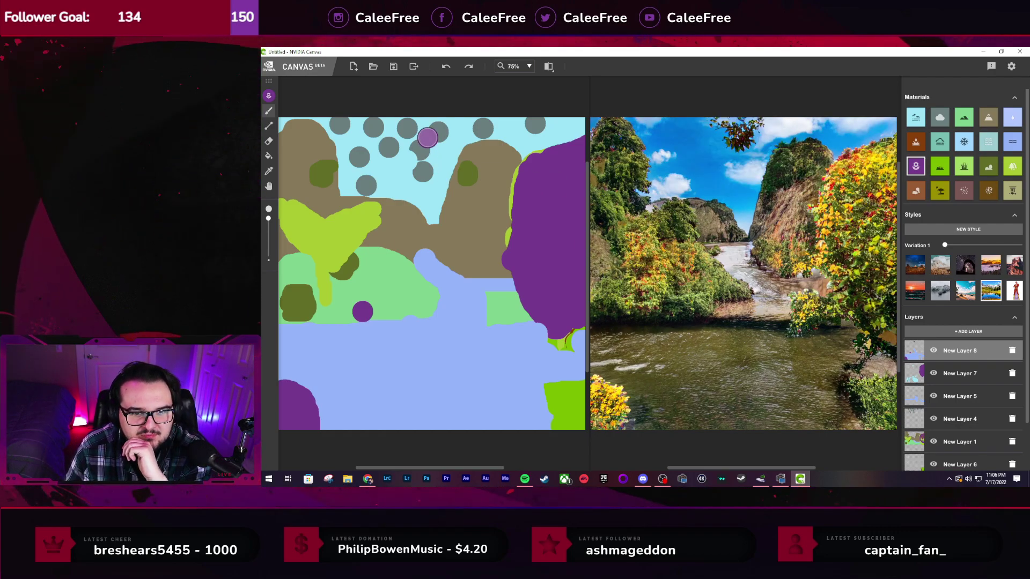
left_click(432, 127)
left_click(394, 122)
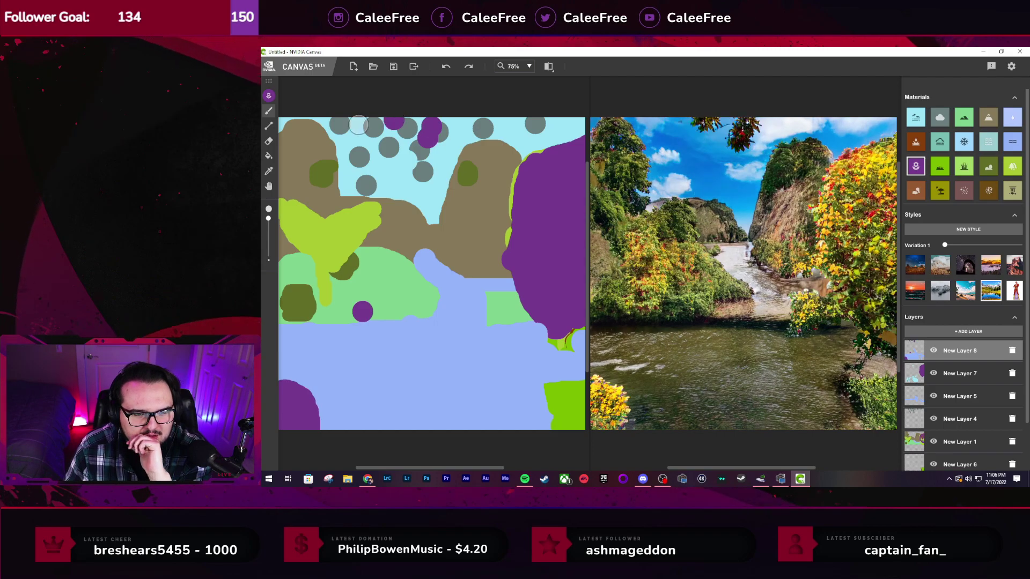
left_click(359, 125)
left_click(318, 125)
left_click(534, 123)
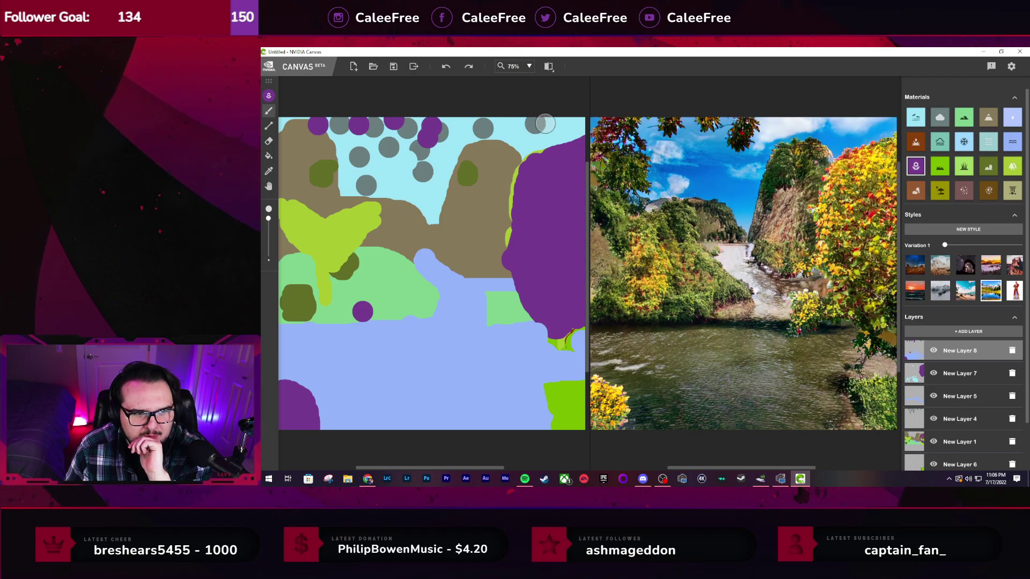
left_click(573, 123)
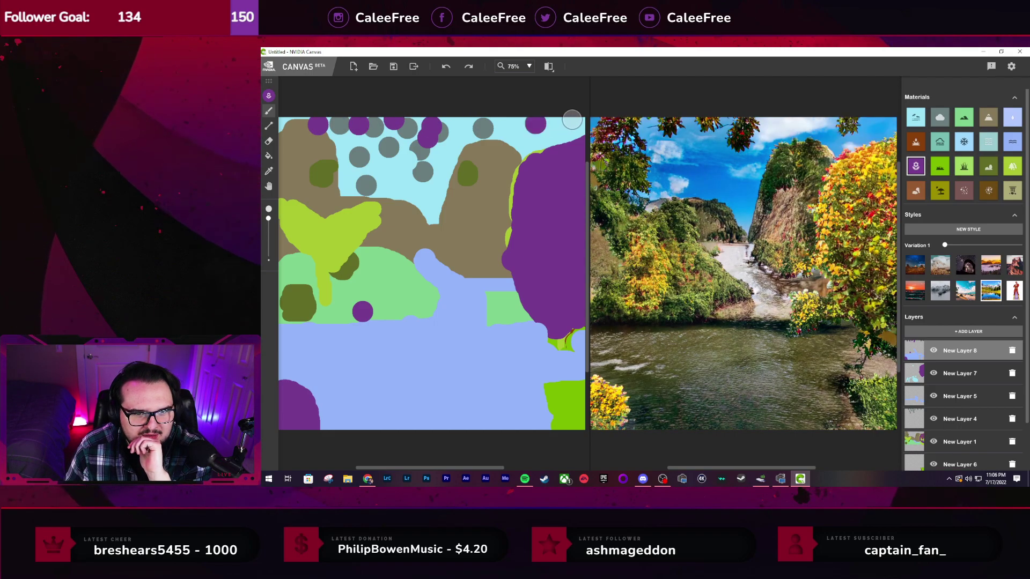
left_click(505, 127)
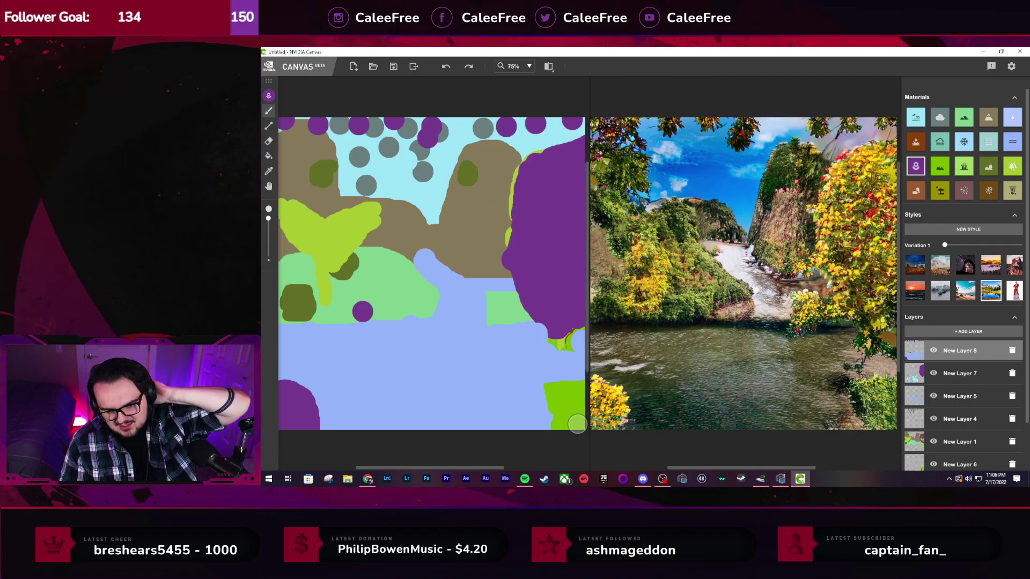
left_click(574, 419)
Test short flower strokes and a large-brush curved outline in the water, undoing both
left_click_drag(404, 428, 403, 409)
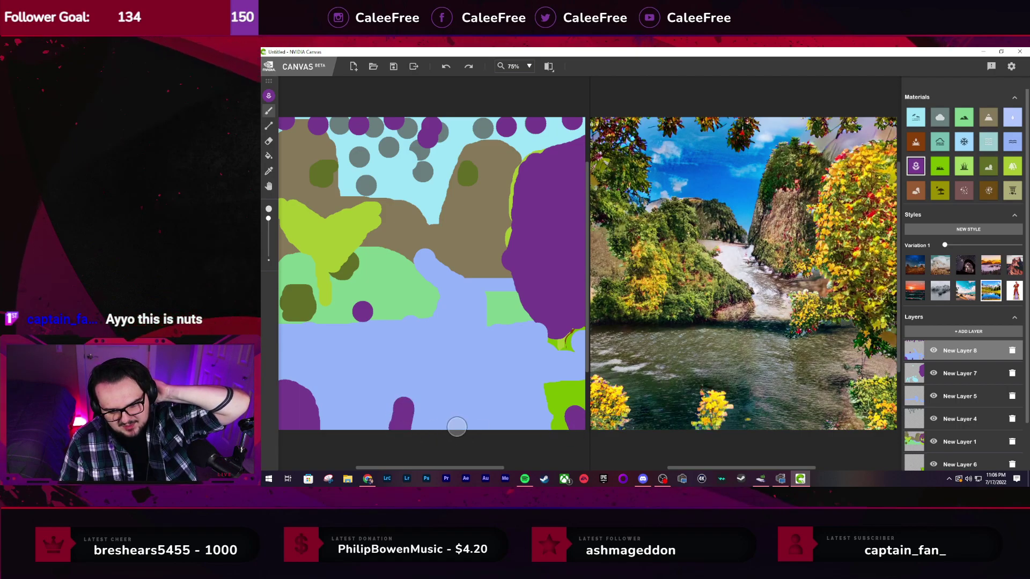
left_click_drag(456, 428, 456, 410)
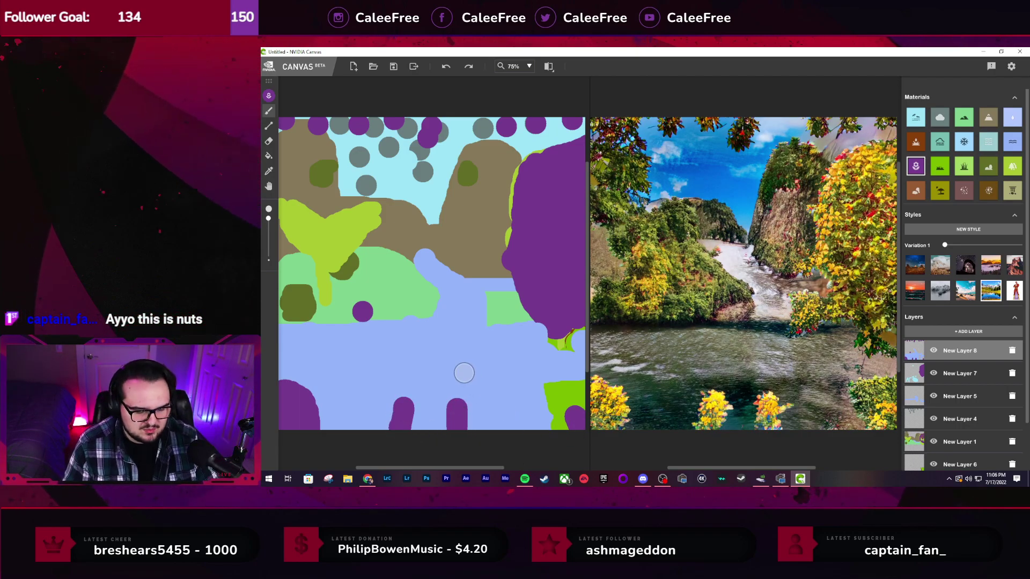
key("ctrl+z")
key("ctrl+z")
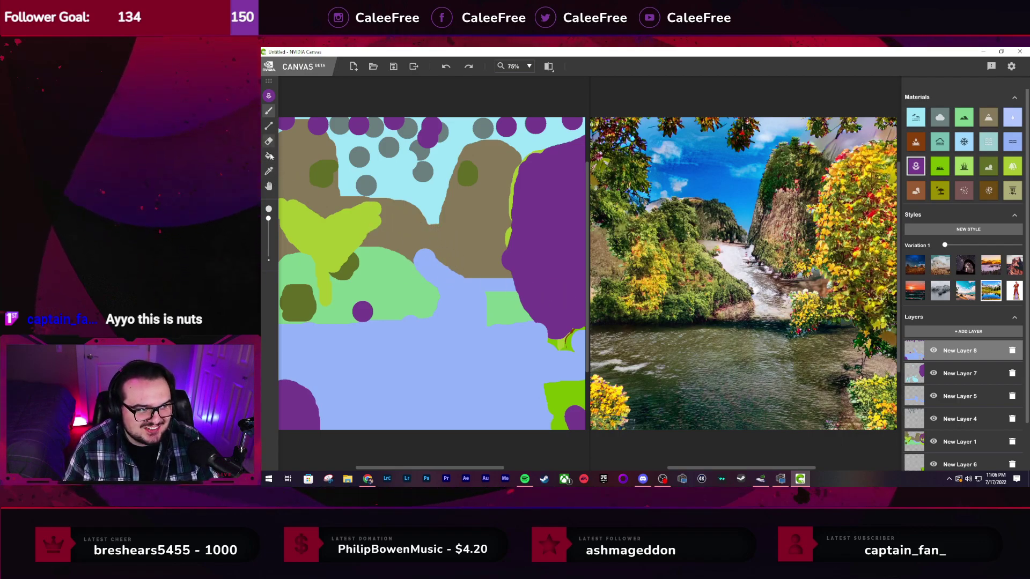
left_click_drag(268, 217, 268, 253)
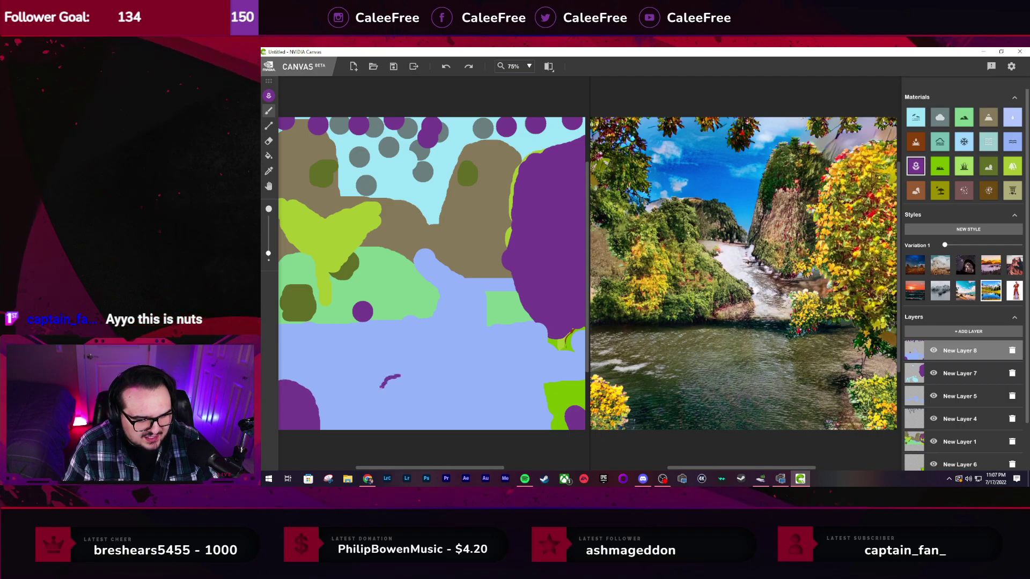
mouse_move(380, 386)
left_mouse_down()
mouse_move(401, 414)
mouse_move(409, 398)
mouse_move(410, 411)
mouse_move(445, 410)
left_mouse_up()
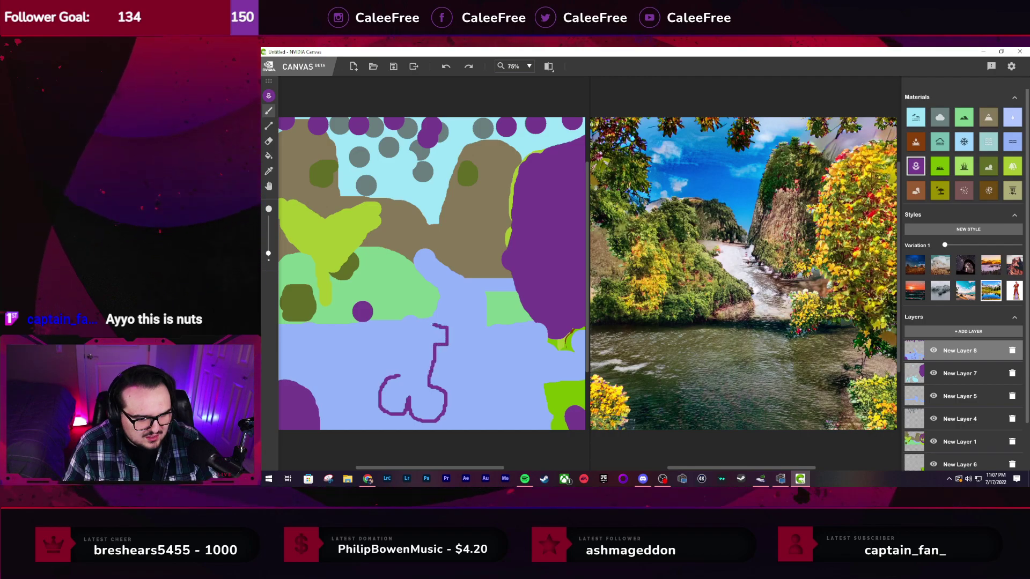
mouse_move(447, 328)
left_mouse_down()
mouse_move(398, 330)
mouse_move(414, 338)
mouse_move(411, 359)
left_mouse_up()
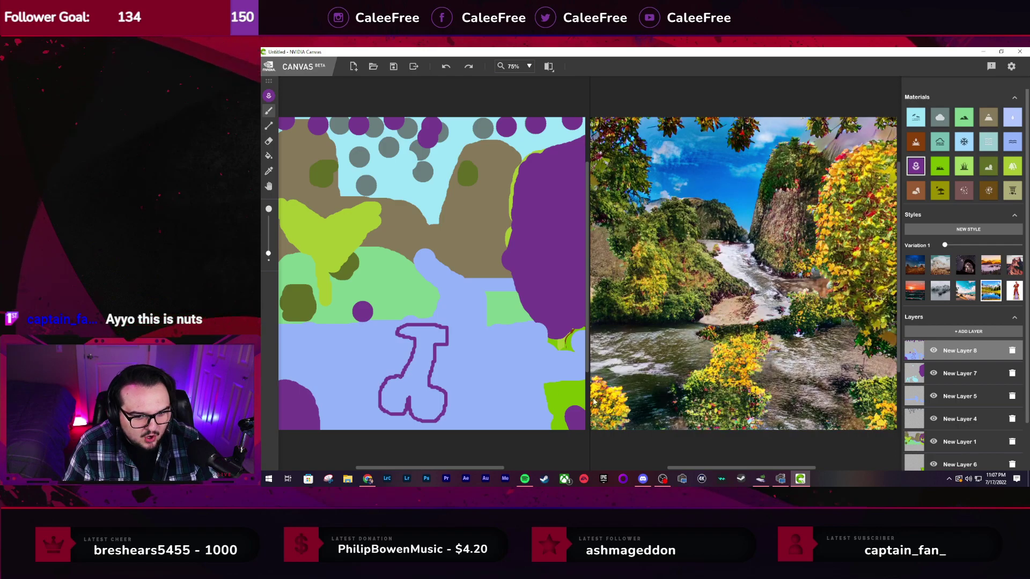
key("ctrl+z")
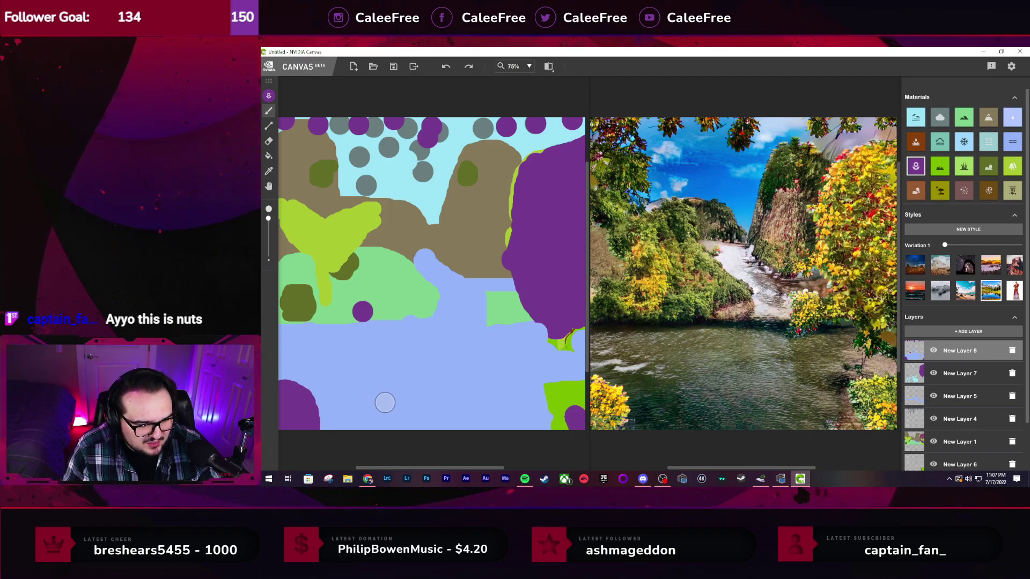
Paint a small flower patch in the water, then undo it
left_click_drag(392, 403, 401, 402)
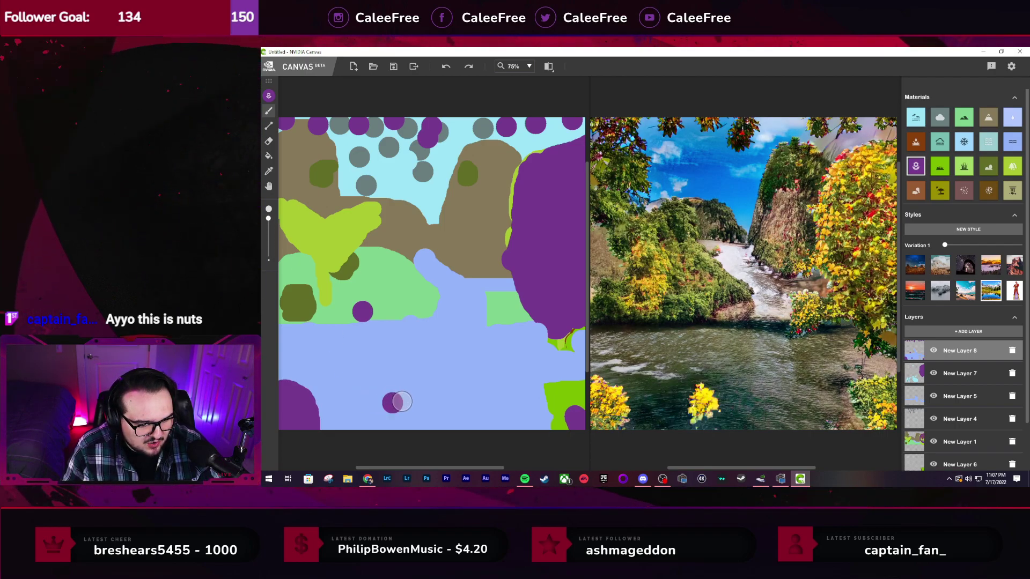
left_click(408, 402)
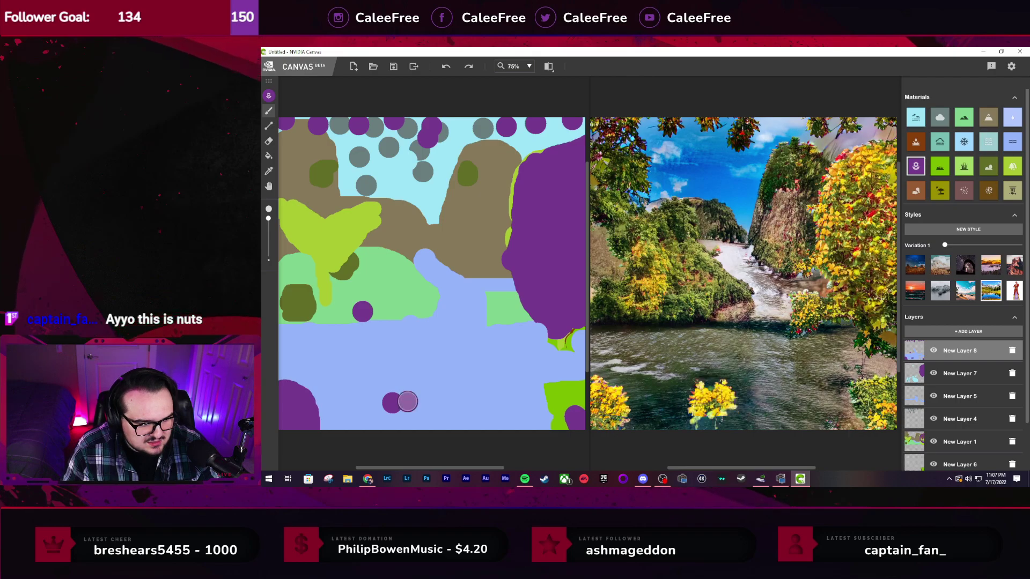
key("ctrl+z")
key("ctrl+z")
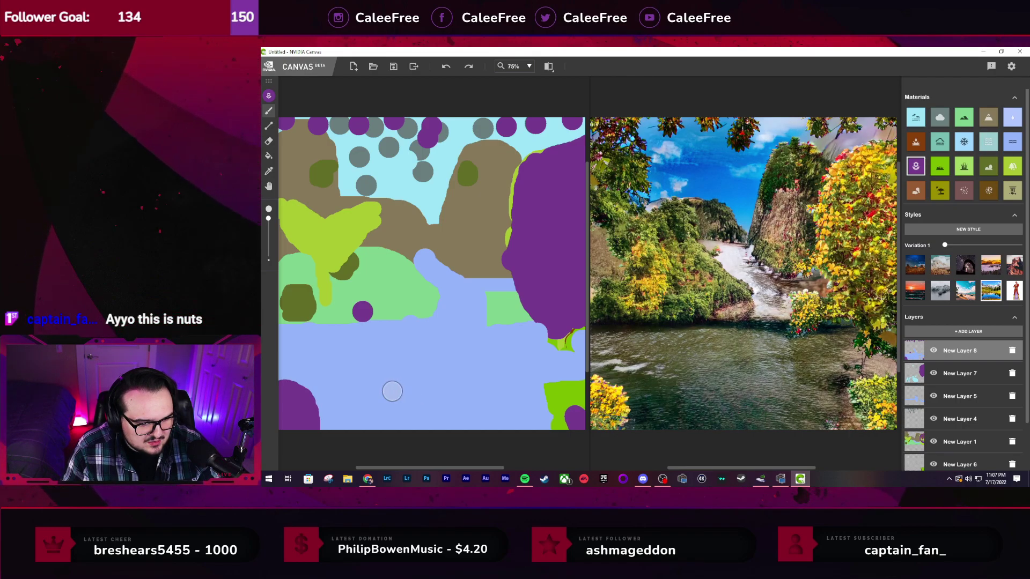
On New Layer 9, paint two flower blobs at the water's bottom with an upright stem above
left_click(951, 329)
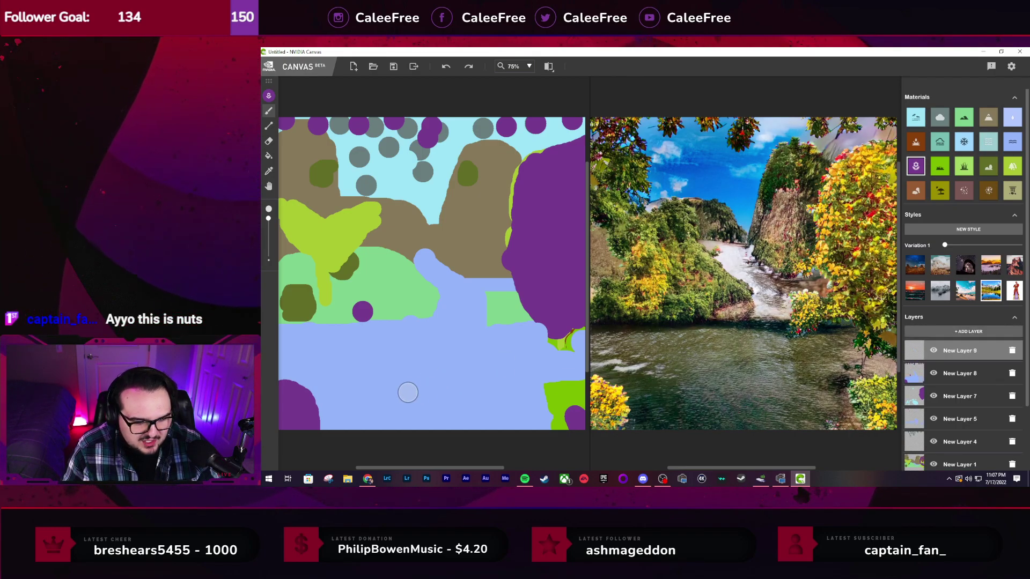
mouse_move(381, 399)
left_mouse_down()
mouse_move(380, 413)
mouse_move(425, 414)
left_mouse_up()
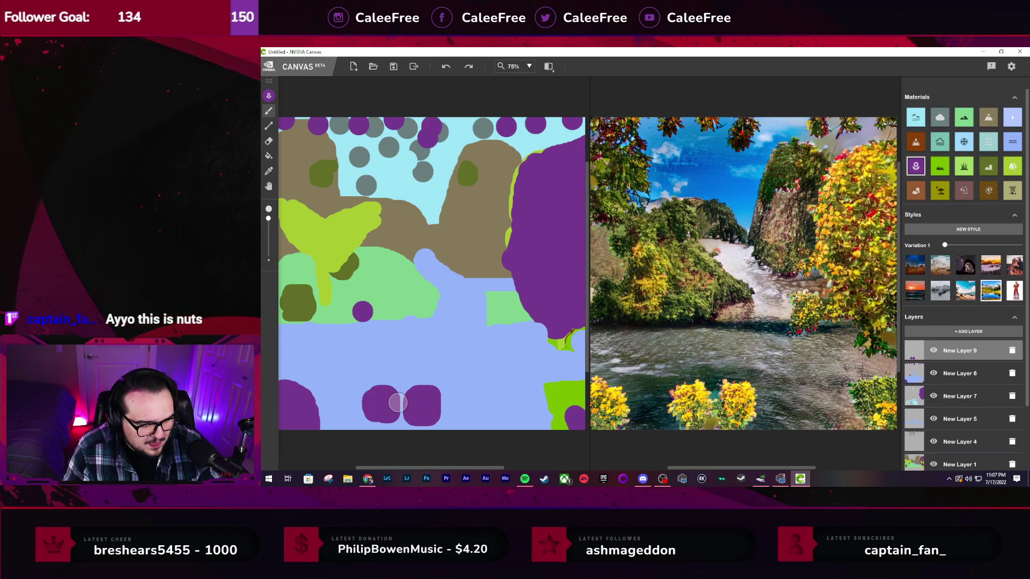
left_click_drag(406, 391, 409, 336)
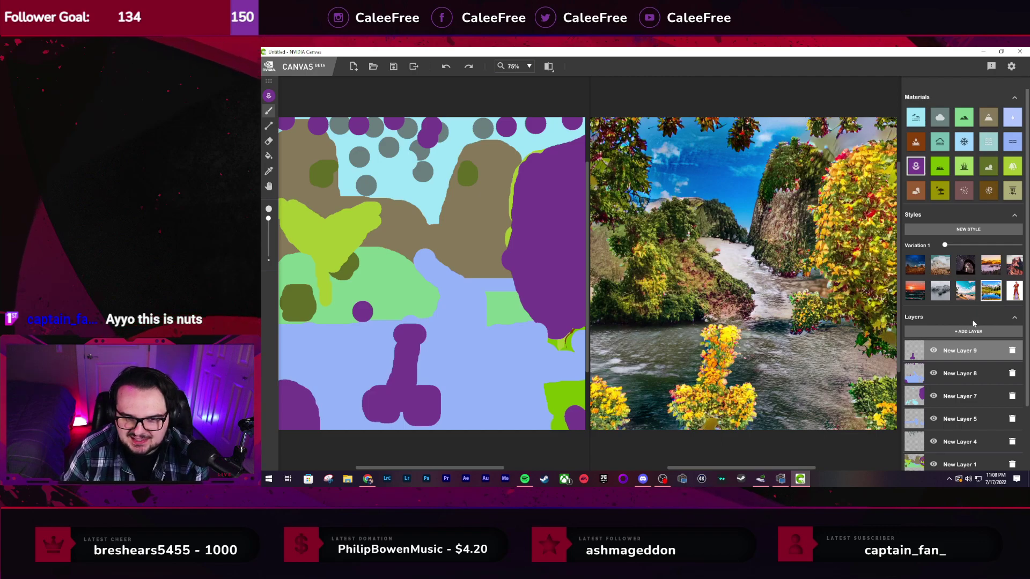
Make New Layer 5 the active painting layer in the Layers list
scroll(966, 376, "down", 3)
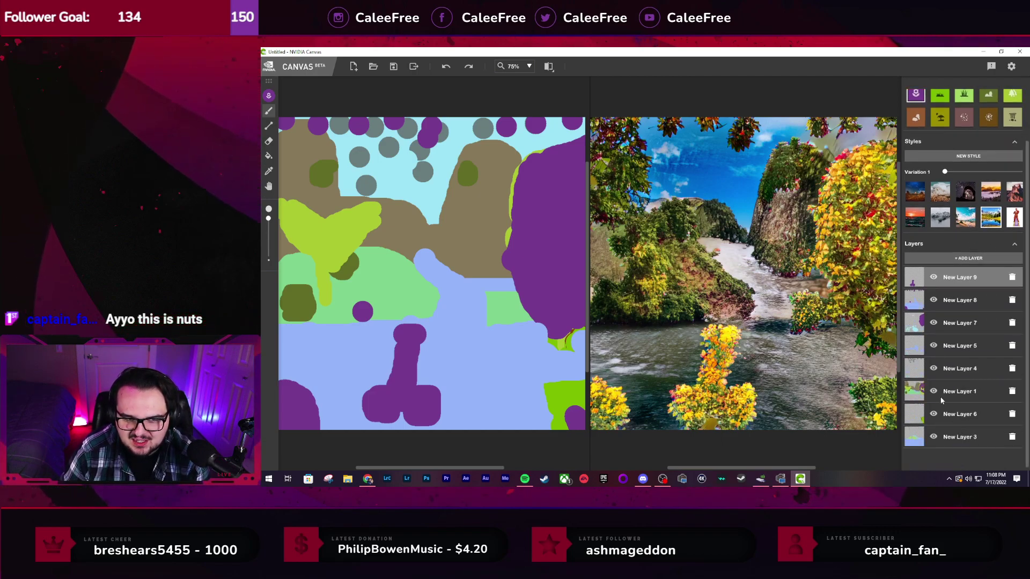
scroll(942, 399, "up", 2)
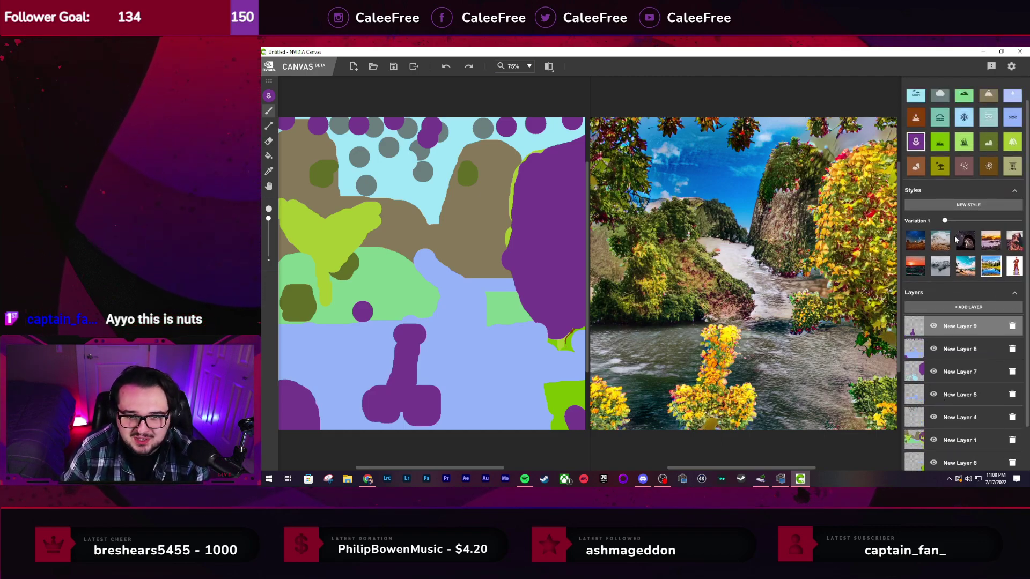
scroll(958, 241, "down", 1)
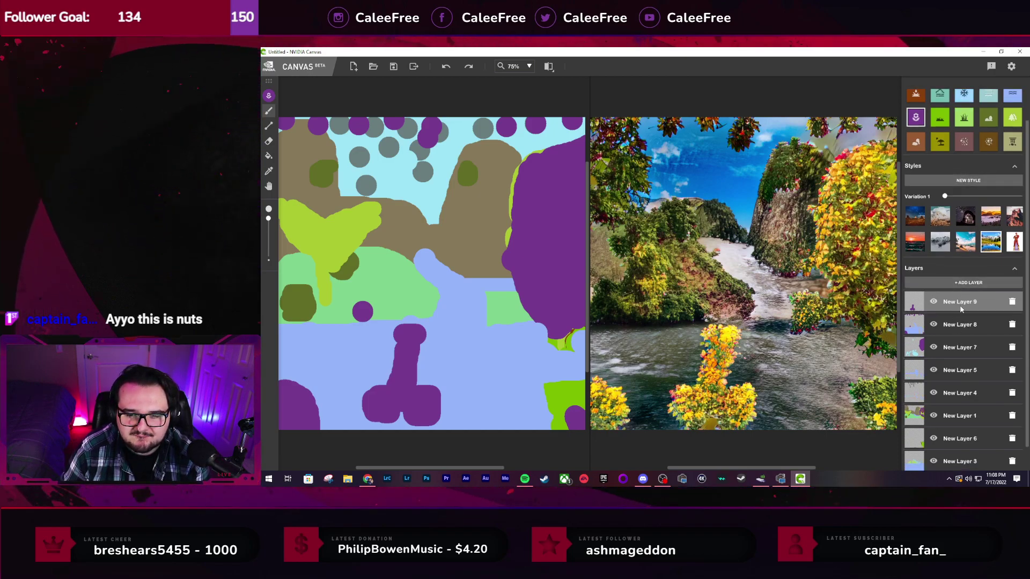
left_click(955, 376)
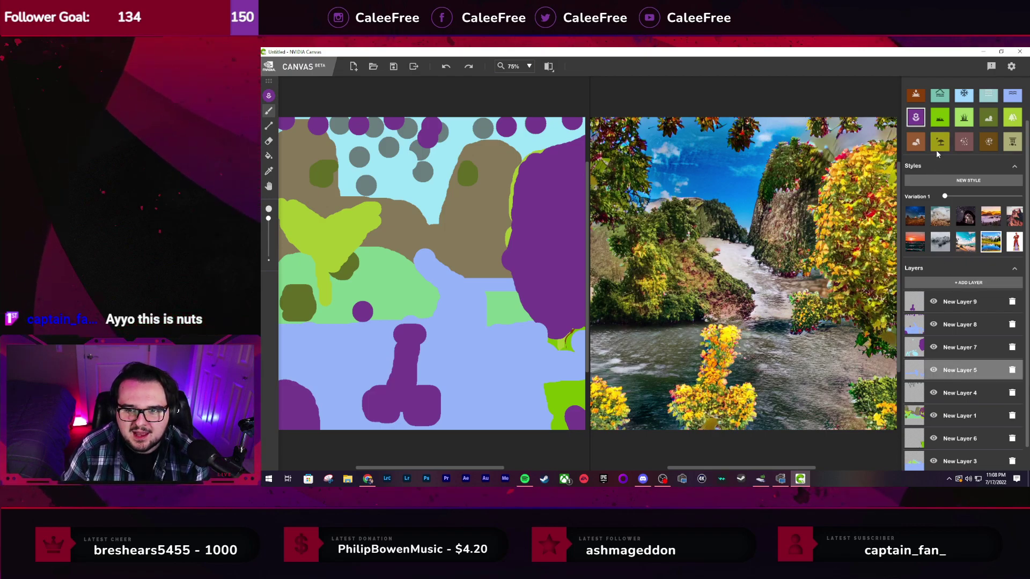
scroll(930, 135, "up", 2)
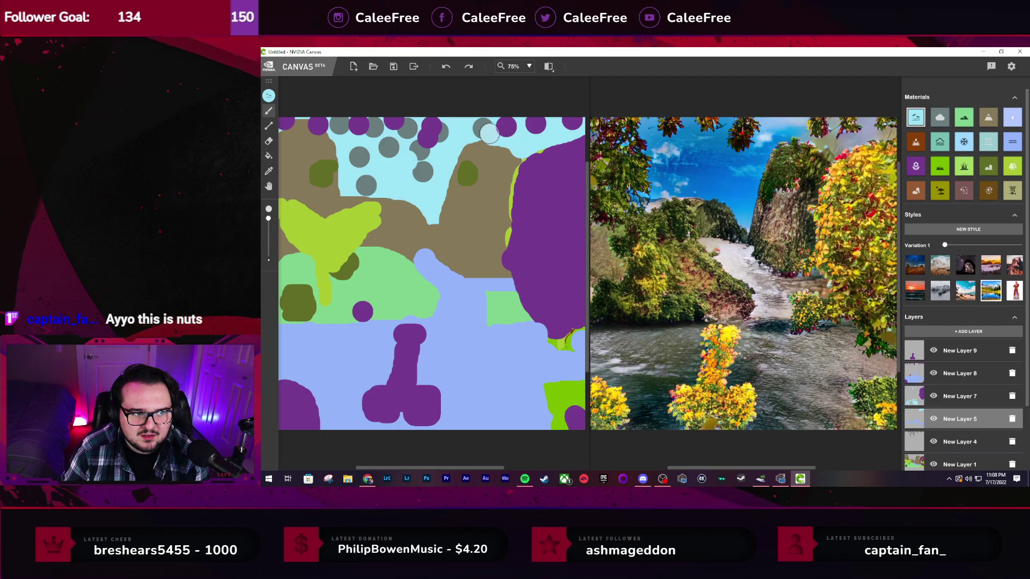
Paint sky over the top grey circle on New Layer 5, then the remaining top blobs on New Layer 8
left_click_drag(489, 133, 450, 133)
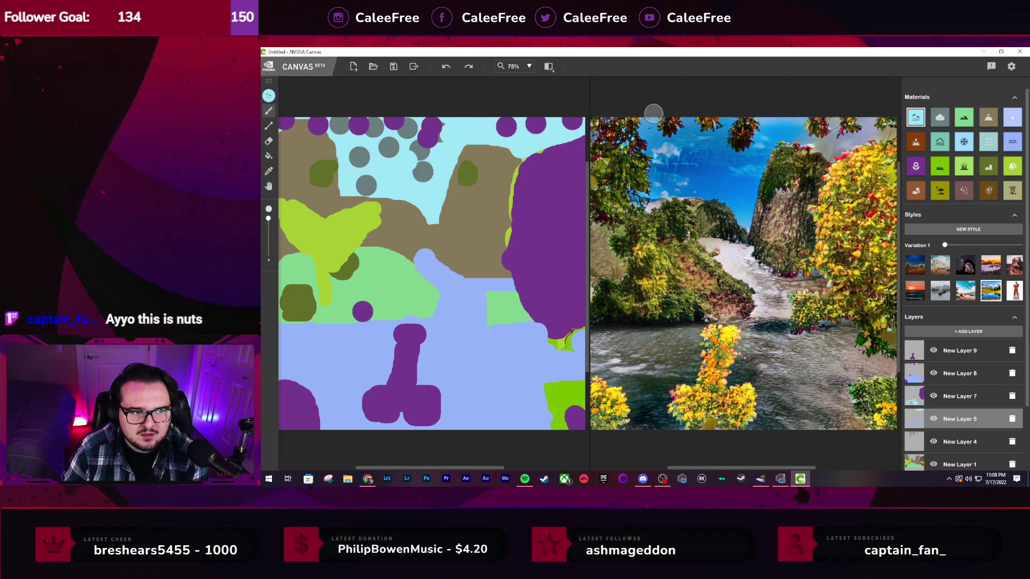
left_click(954, 375)
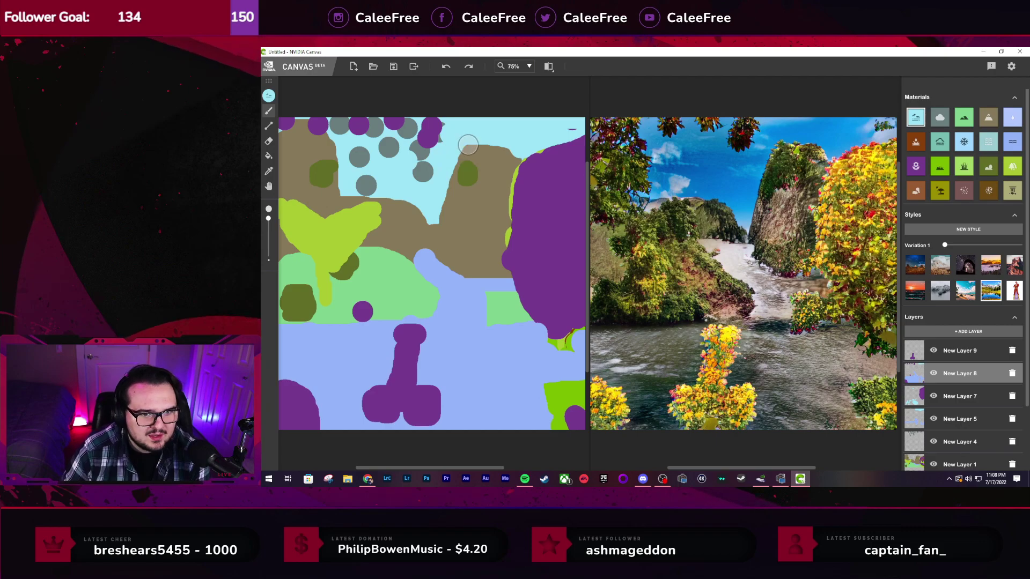
mouse_move(432, 129)
left_mouse_down()
mouse_move(422, 143)
mouse_move(389, 122)
mouse_move(269, 115)
left_mouse_up()
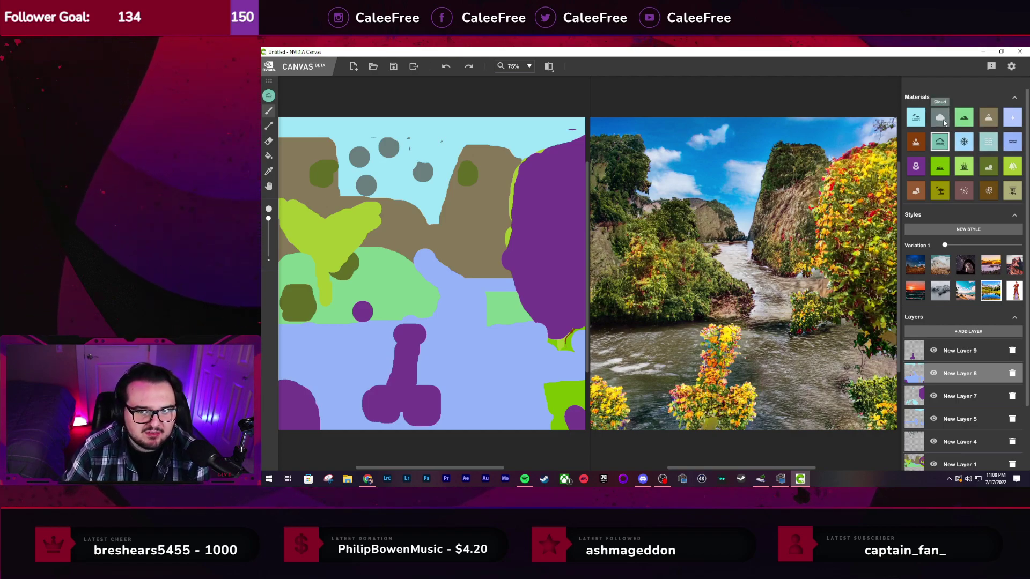
Dab nine grey cloud spots, mostly along the sky's top edge and a couple lower
left_click(357, 131)
left_click(397, 126)
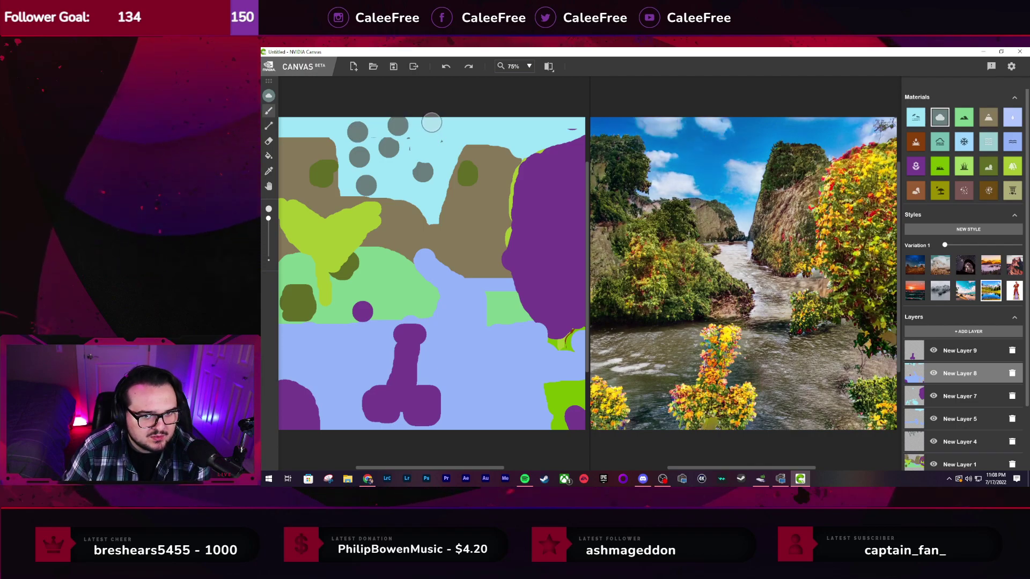
left_click(435, 123)
left_click(470, 122)
left_click(409, 159)
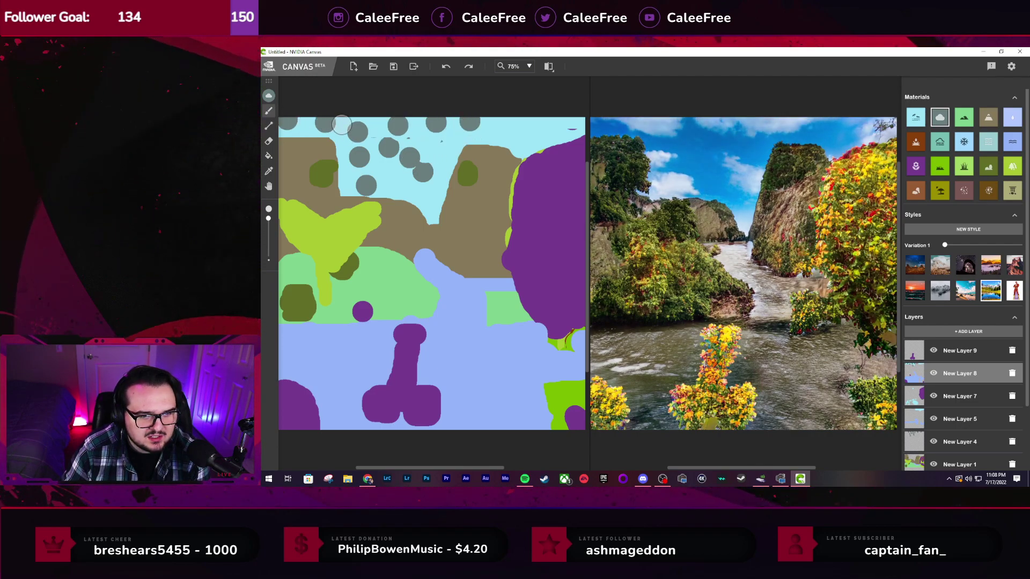
left_click(510, 124)
left_click(542, 124)
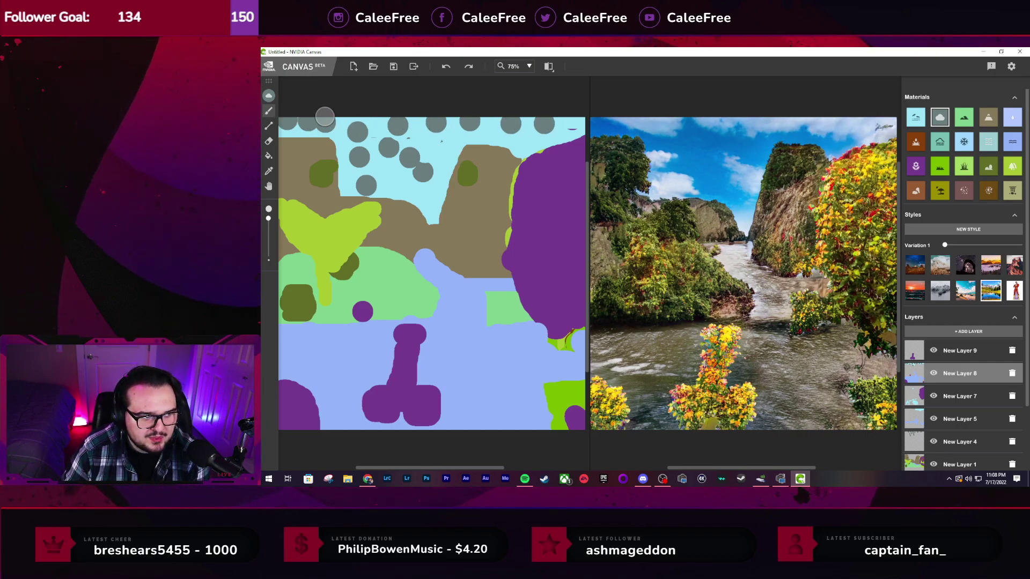
left_click(351, 128)
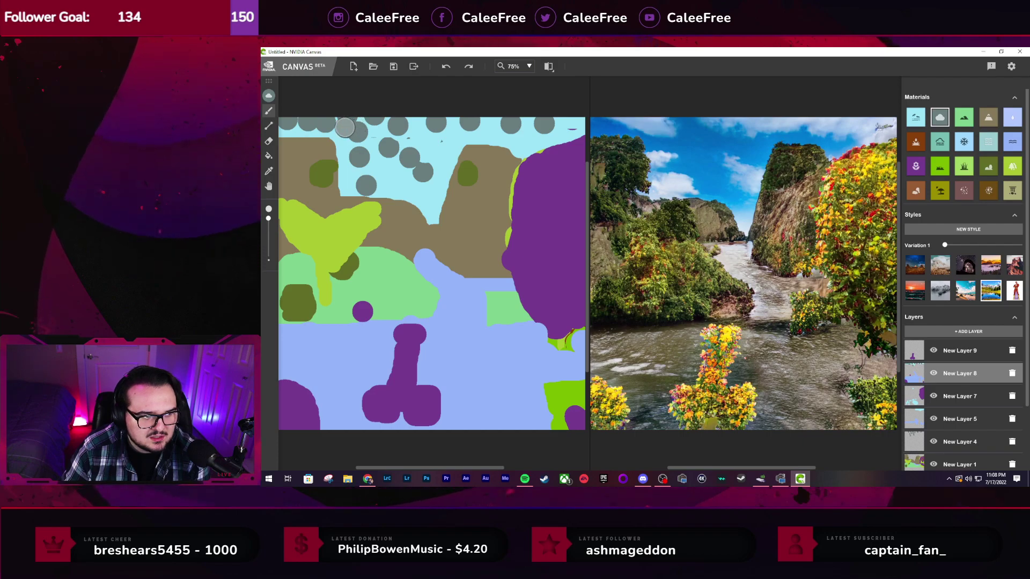
left_click(418, 142)
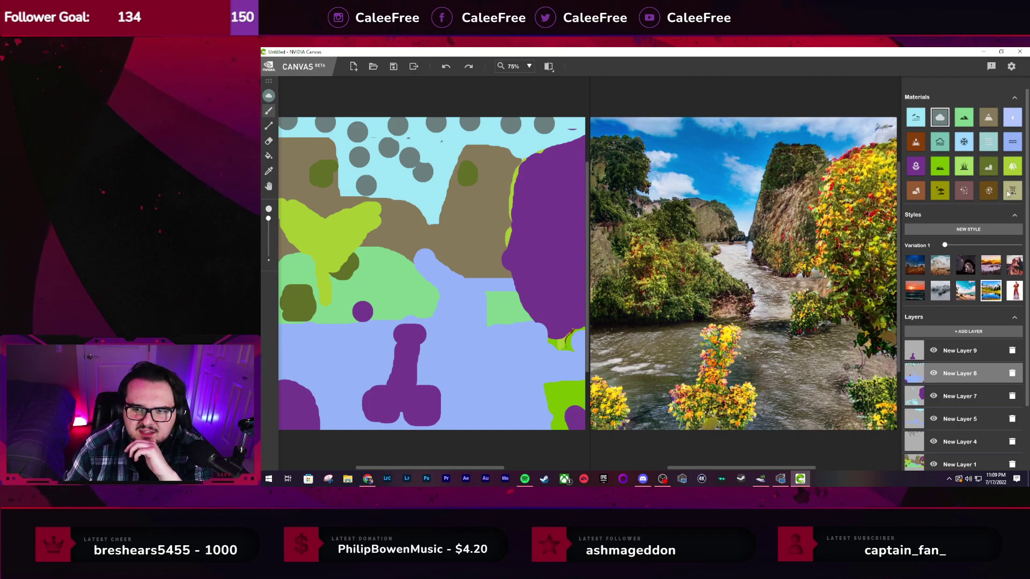
Paint brown over the bottom-right green on New Layer 6 and drag that layer to the top
scroll(944, 420, "down", 3)
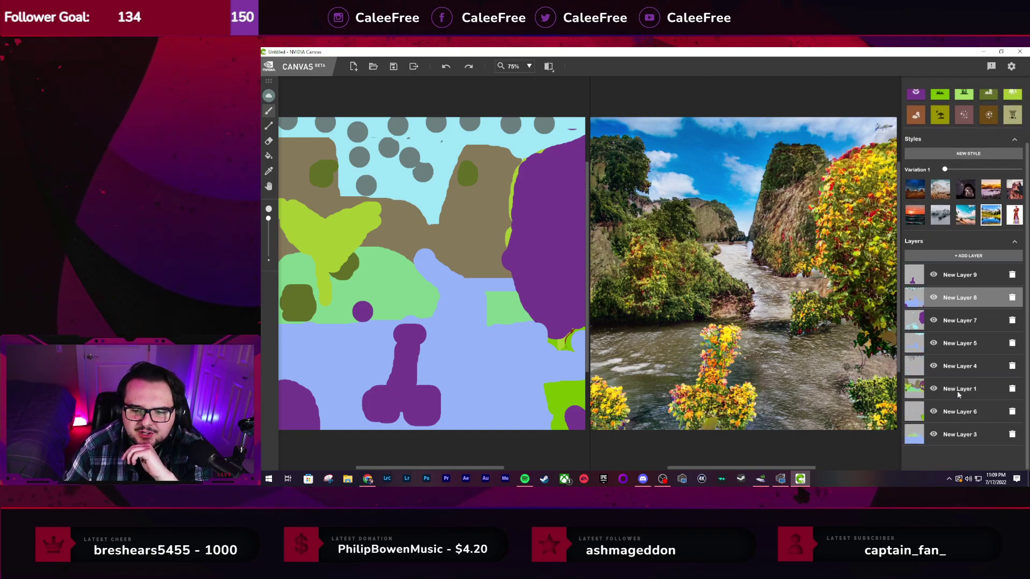
double_click(964, 428)
scroll(1002, 202, "up", 1)
scroll(1001, 201, "up", 1)
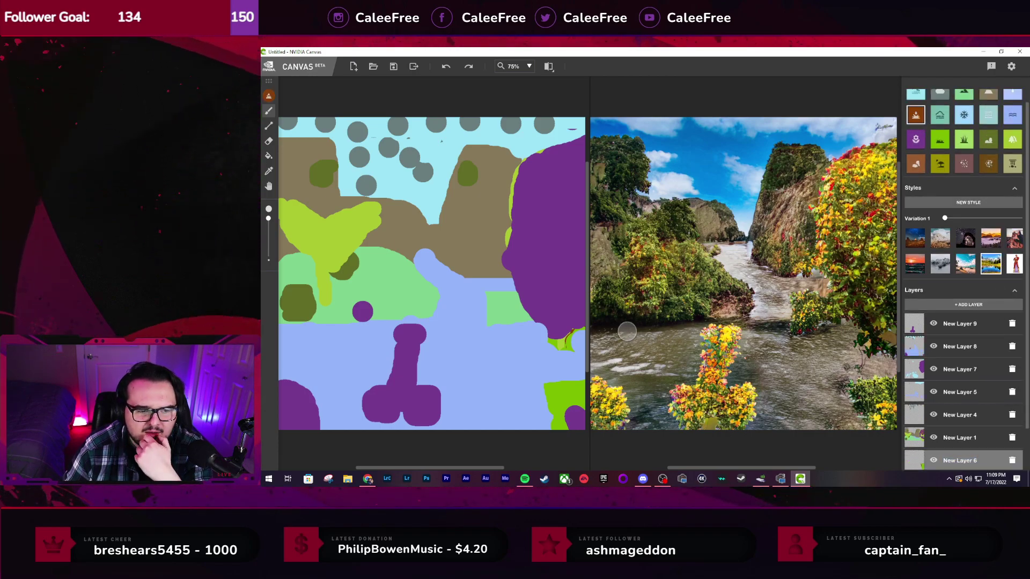
mouse_move(571, 429)
left_mouse_down()
mouse_move(550, 342)
mouse_move(562, 428)
left_mouse_up()
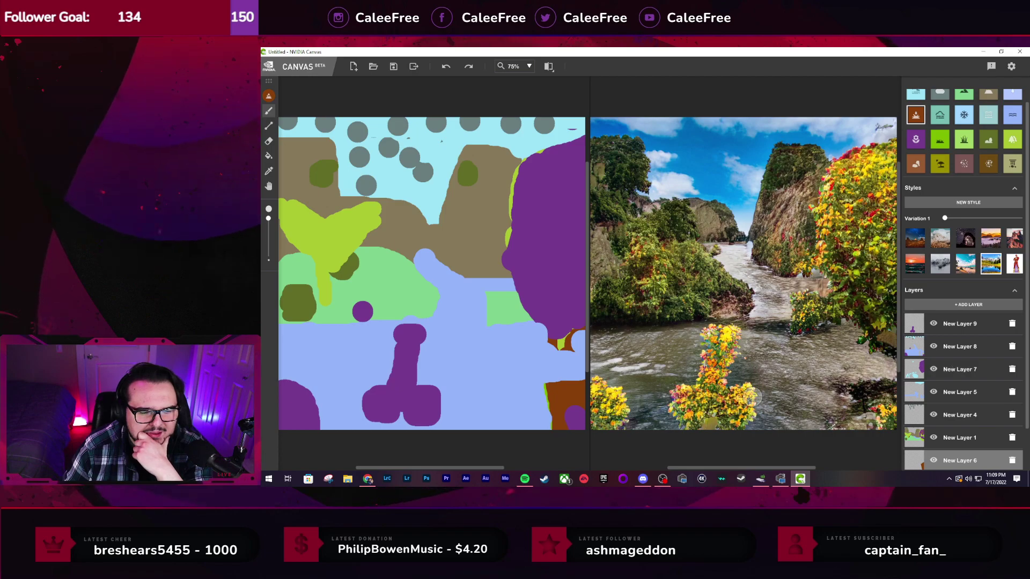
left_click(950, 320)
left_click_drag(950, 321, 948, 322)
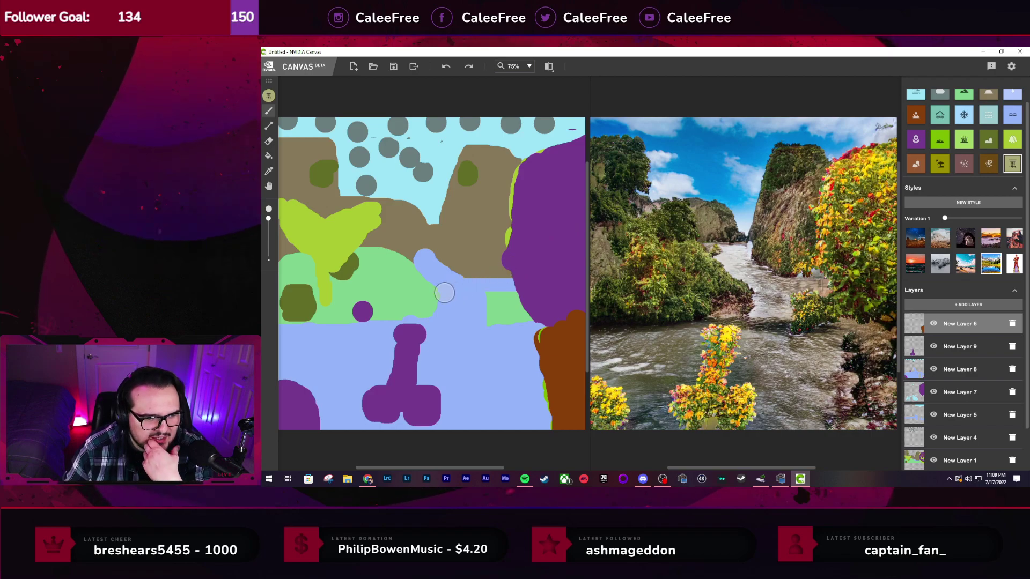
With a smaller brush, test thin tan strokes across the water and down the sketch, undoing them
left_click_drag(269, 219, 269, 253)
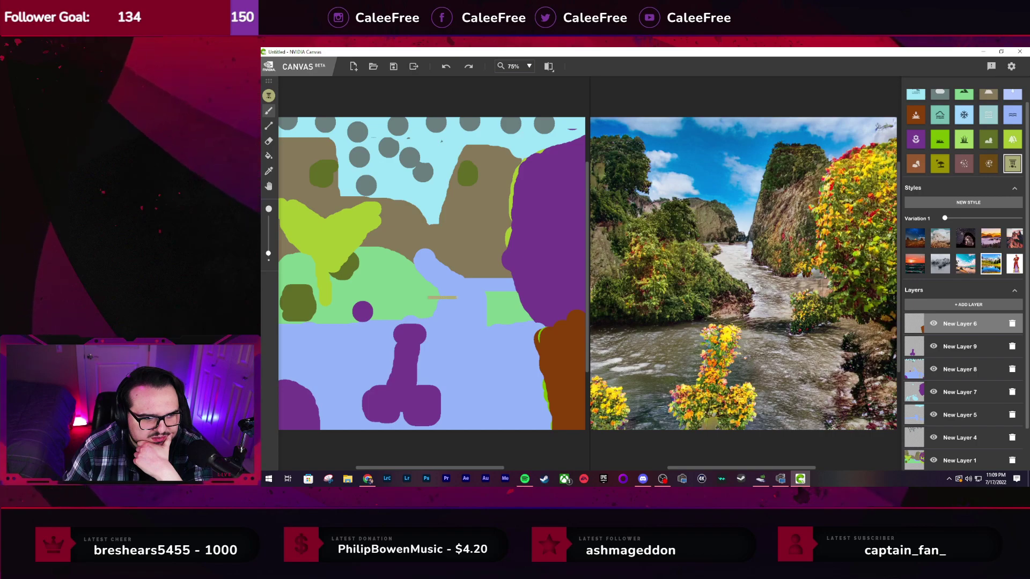
left_click_drag(427, 296, 503, 304)
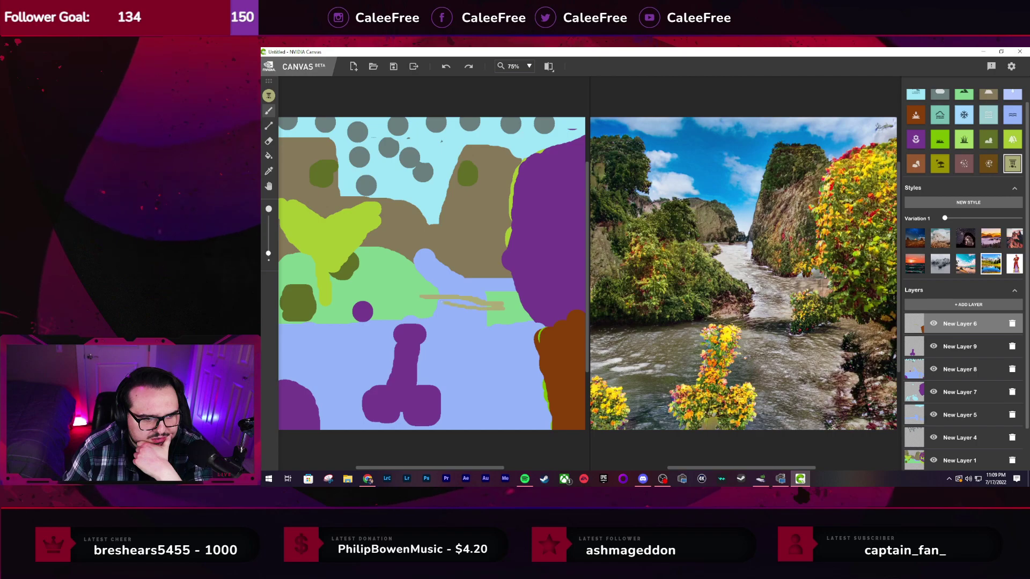
left_click_drag(424, 298, 469, 303)
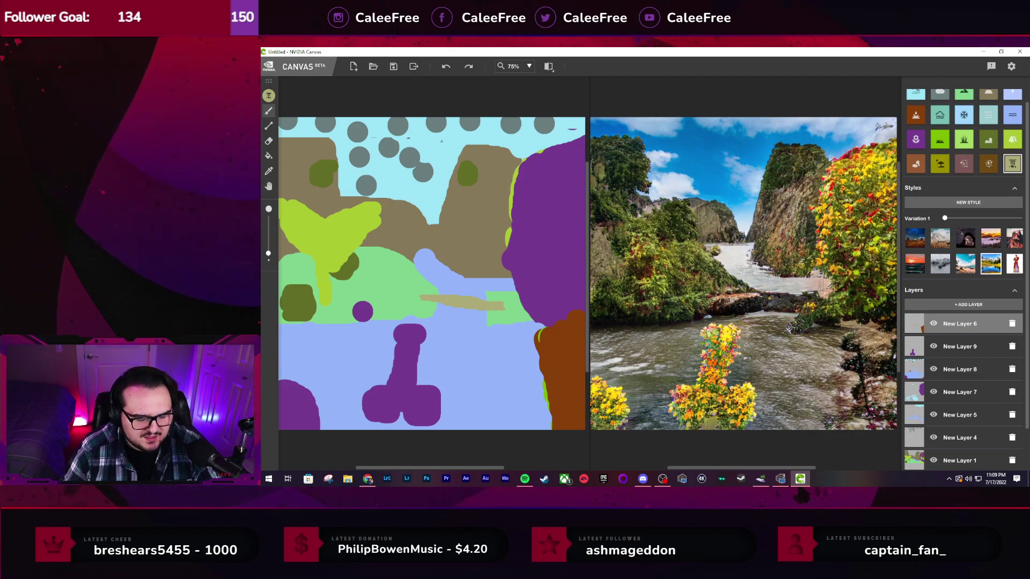
key("ctrl+z")
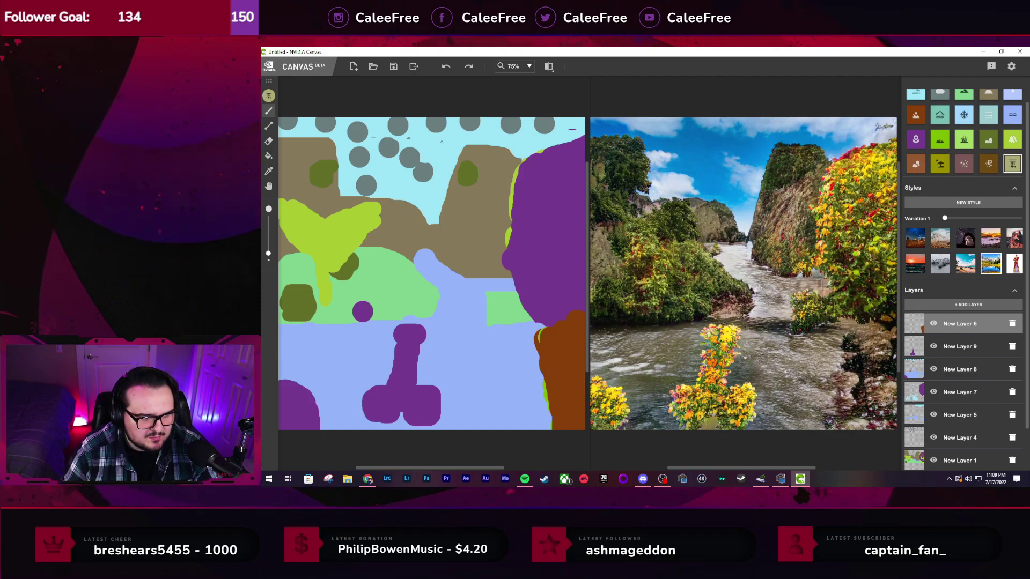
mouse_move(382, 119)
left_mouse_down()
mouse_move(411, 206)
mouse_move(527, 430)
left_mouse_up()
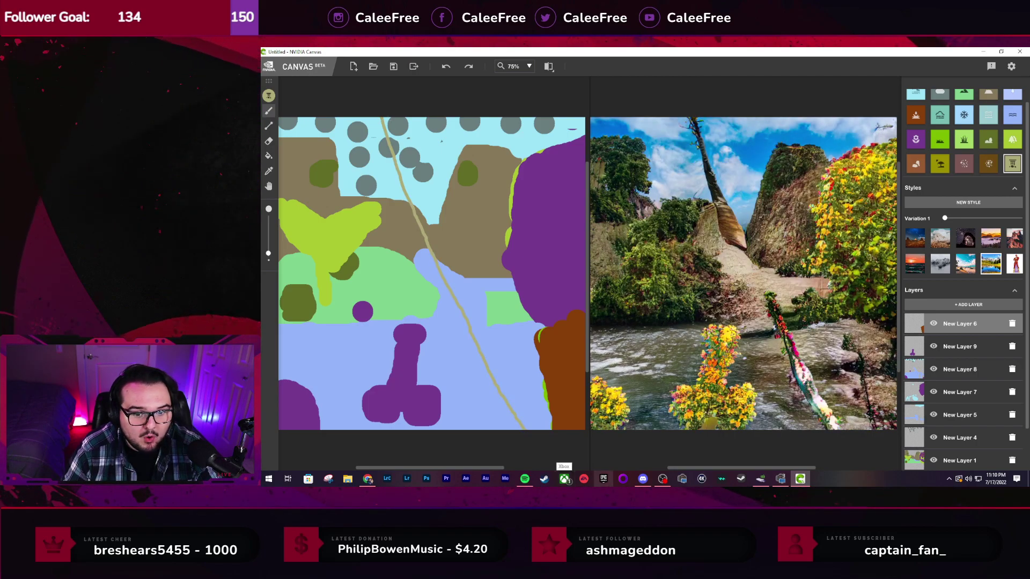
mouse_move(663, 476)
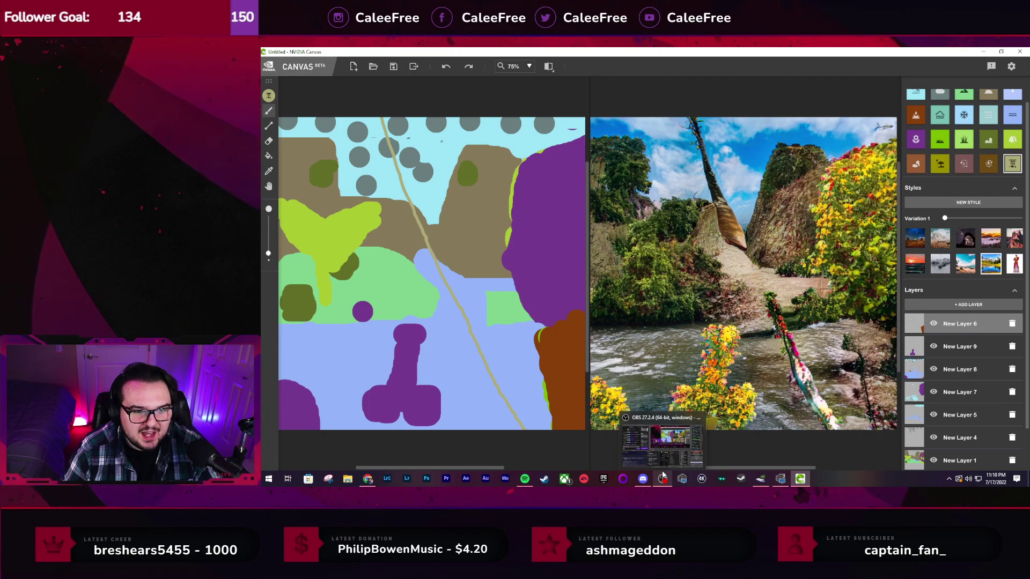
key("ctrl+z")
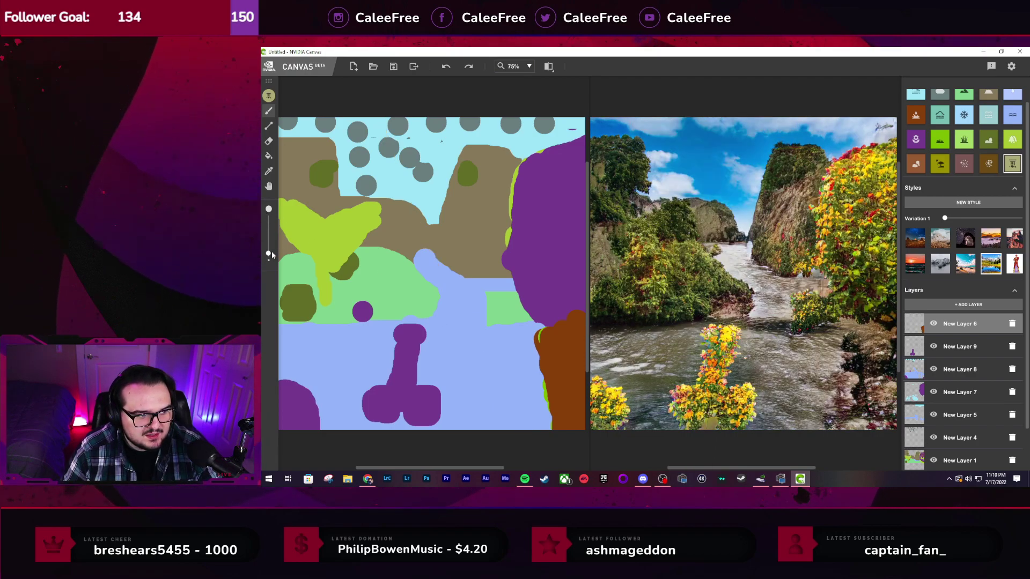
Enlarge the brush and paint two wide tan diagonal bands crossing into an X
left_click_drag(270, 254, 269, 219)
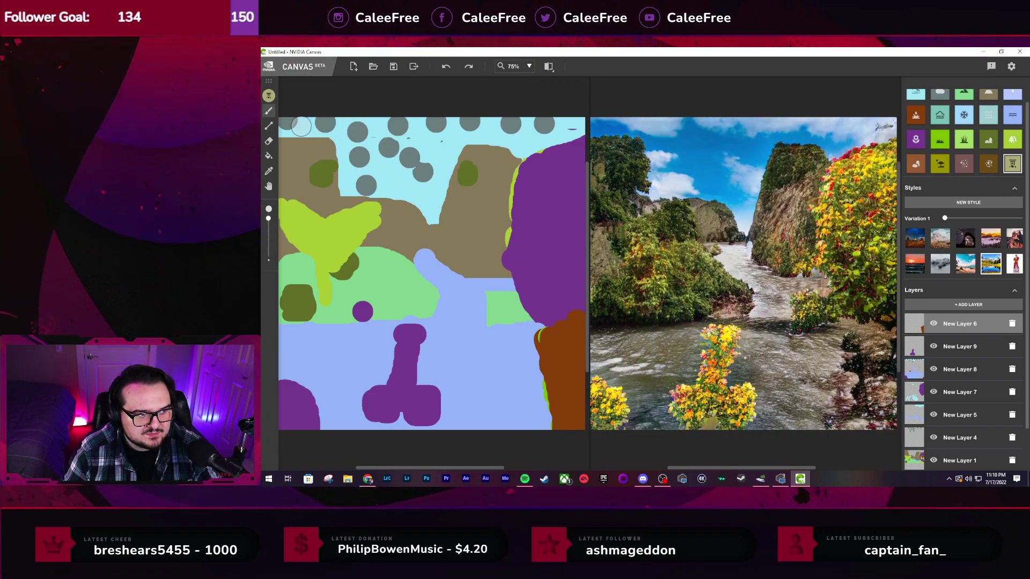
mouse_move(290, 123)
left_mouse_down()
mouse_move(417, 230)
mouse_move(571, 425)
left_mouse_up()
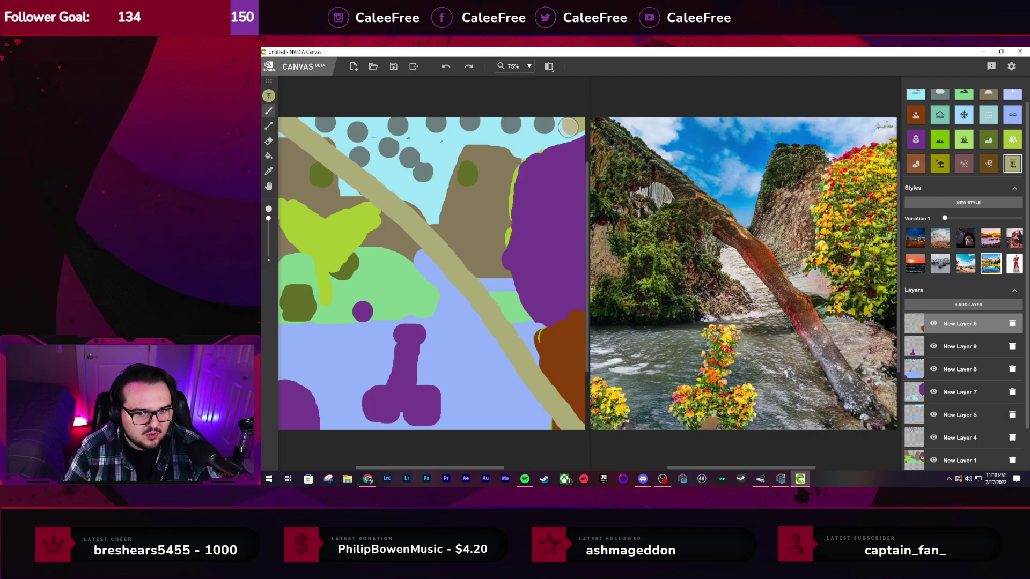
mouse_move(568, 126)
left_mouse_down()
mouse_move(335, 343)
mouse_move(271, 432)
left_mouse_up()
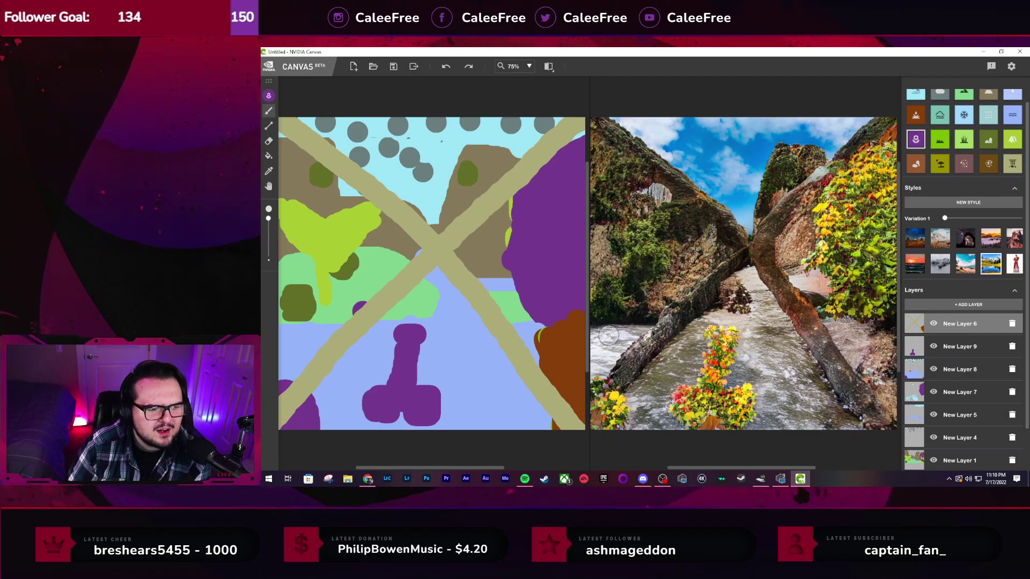
With a smaller brush, try thin purple strokes along both tan bands of the X, then undo them
left_click_drag(268, 219, 269, 249)
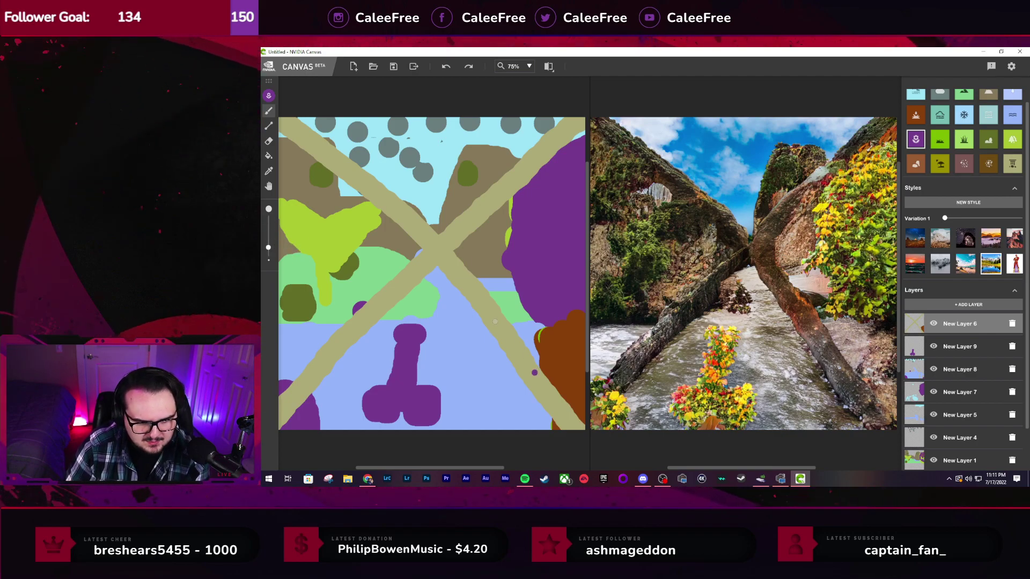
left_click_drag(480, 310, 298, 129)
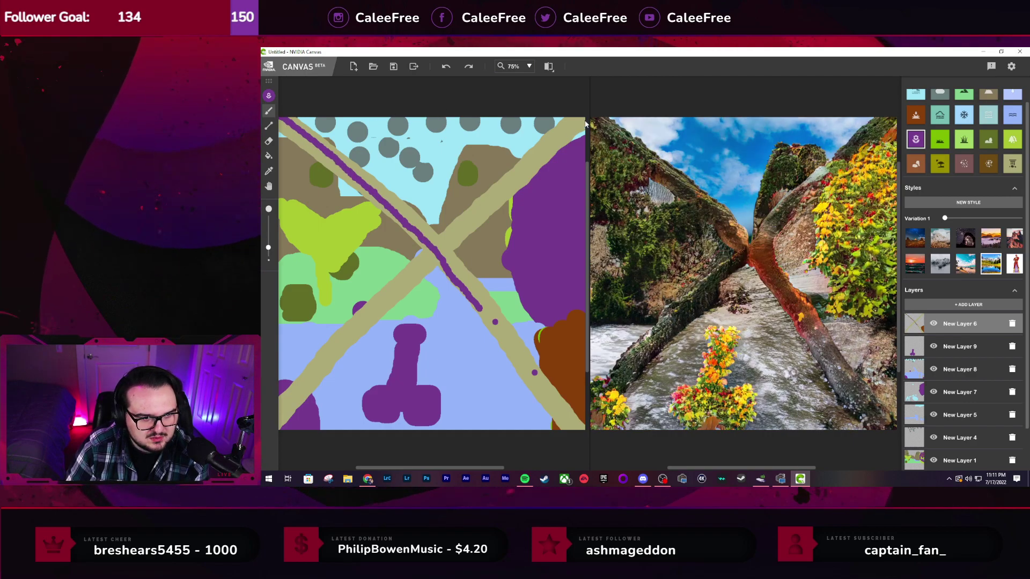
left_click_drag(581, 123, 462, 228)
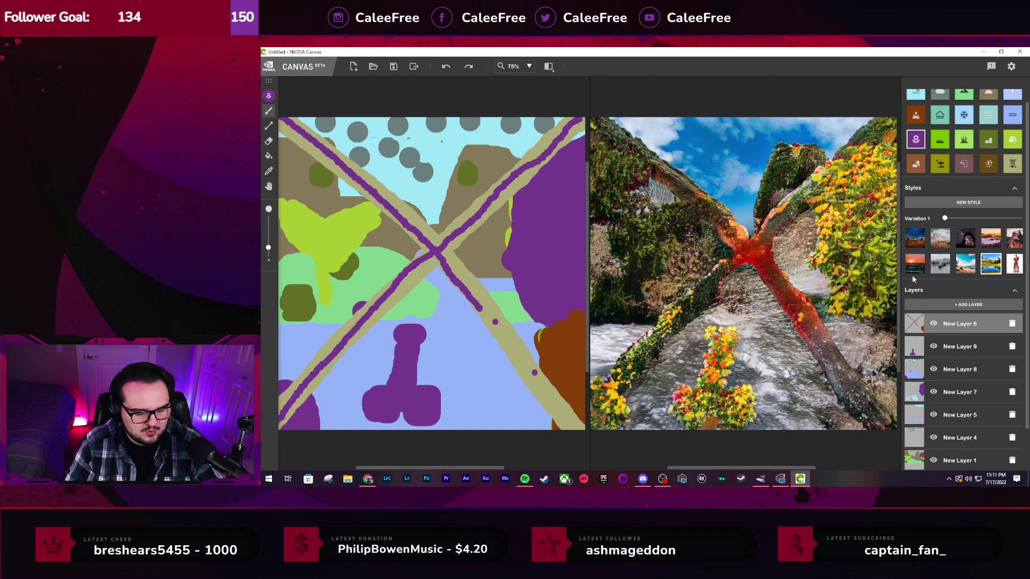
key("ctrl+z")
key("ctrl+z")
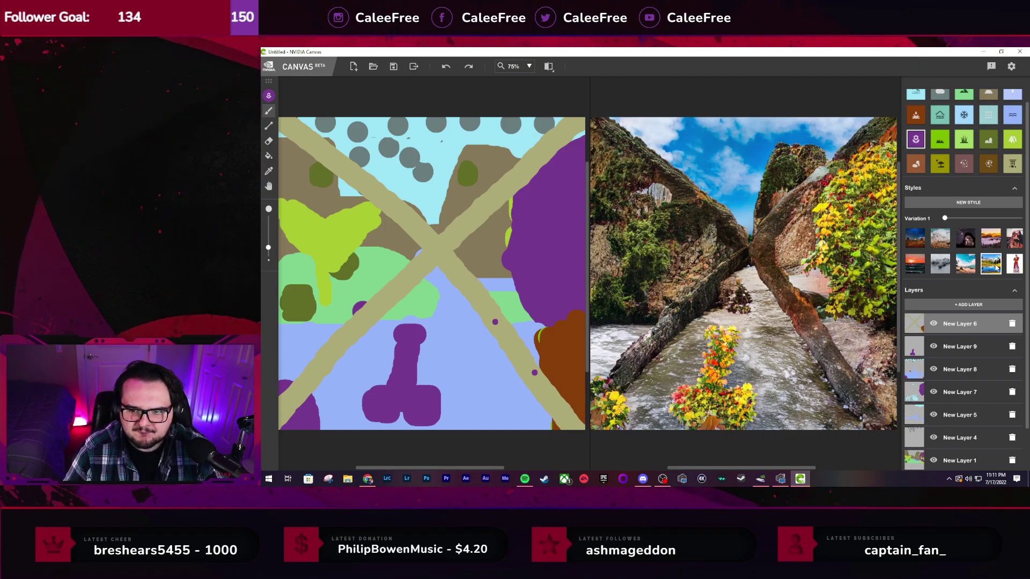
left_click(921, 244)
left_click(947, 242)
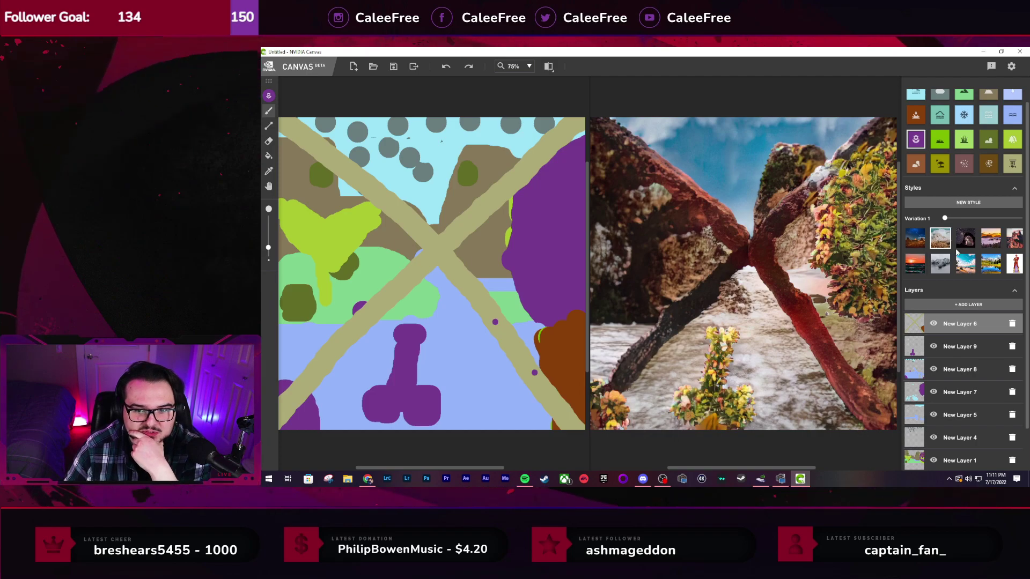
left_click(965, 244)
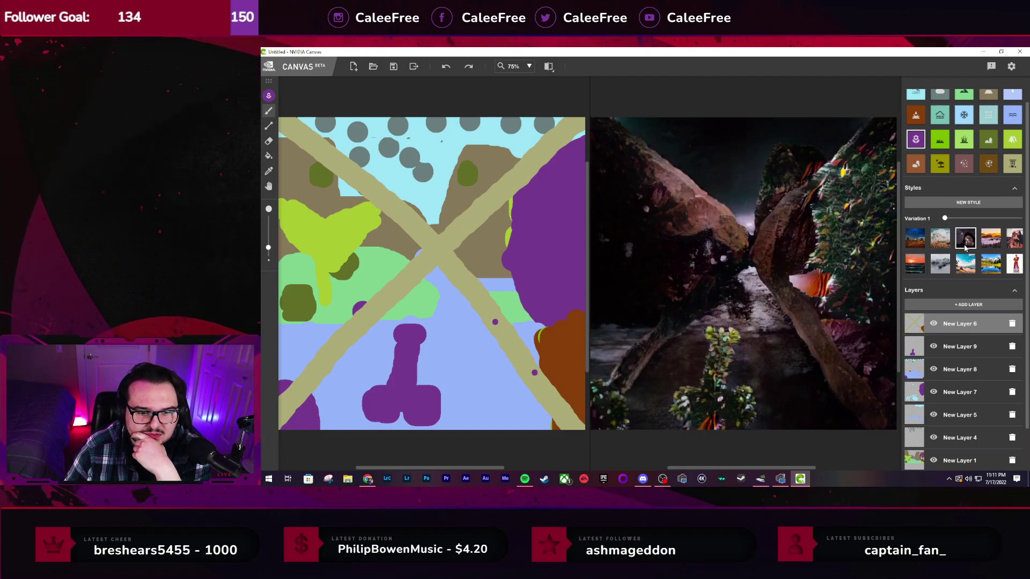
left_click(1000, 239)
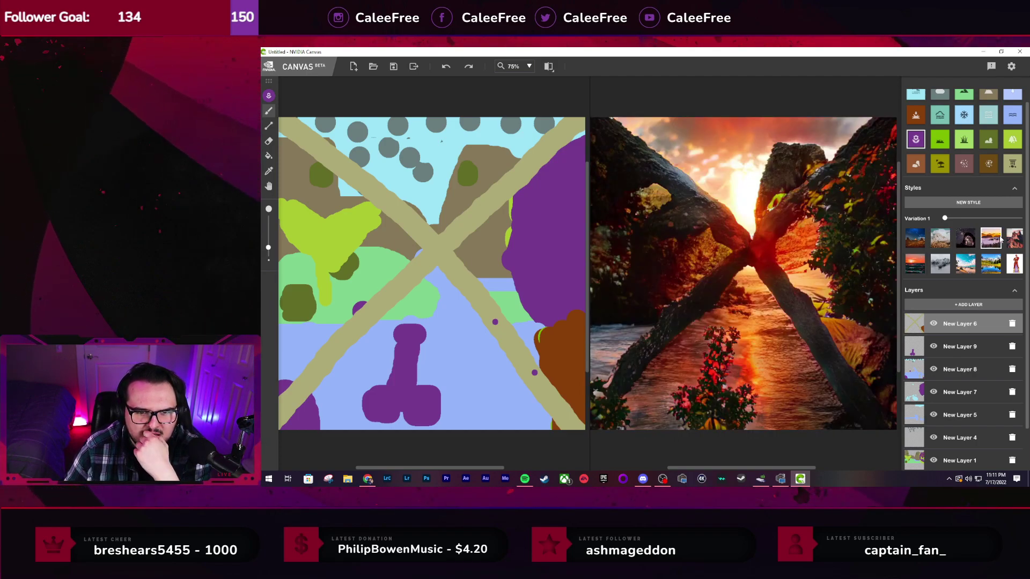
left_click(1022, 241)
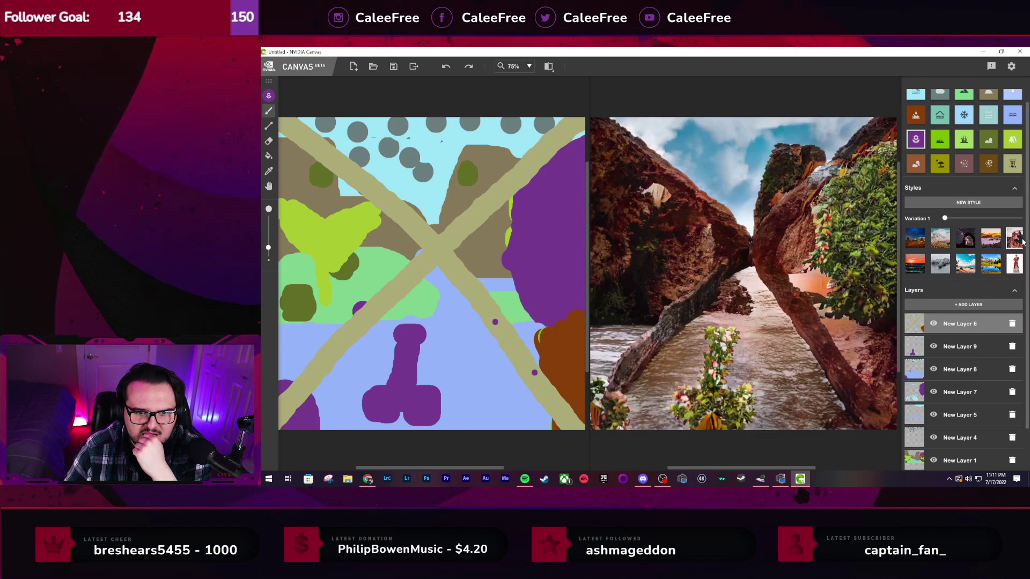
left_click(914, 266)
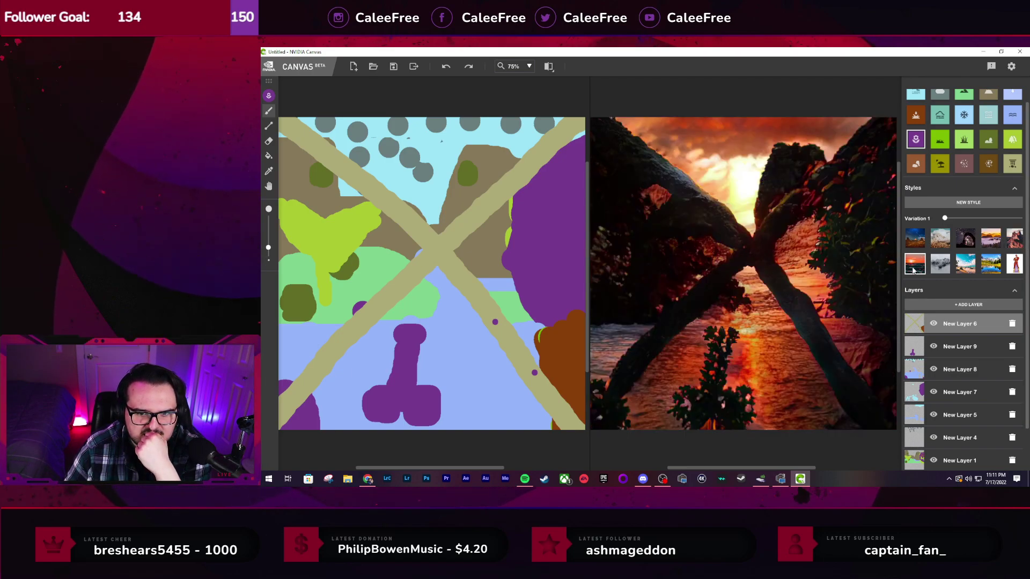
left_click(947, 267)
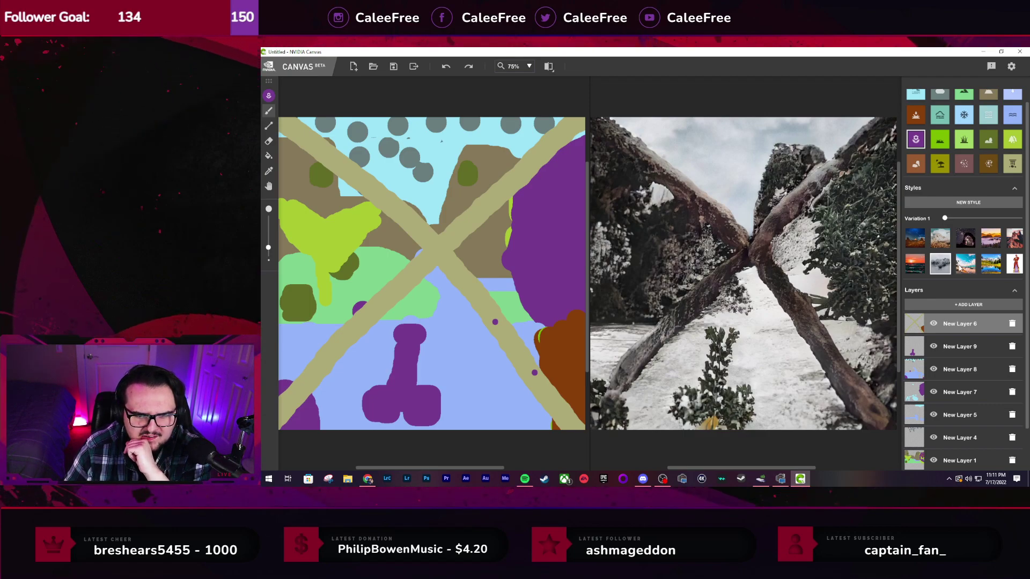
left_click(965, 267)
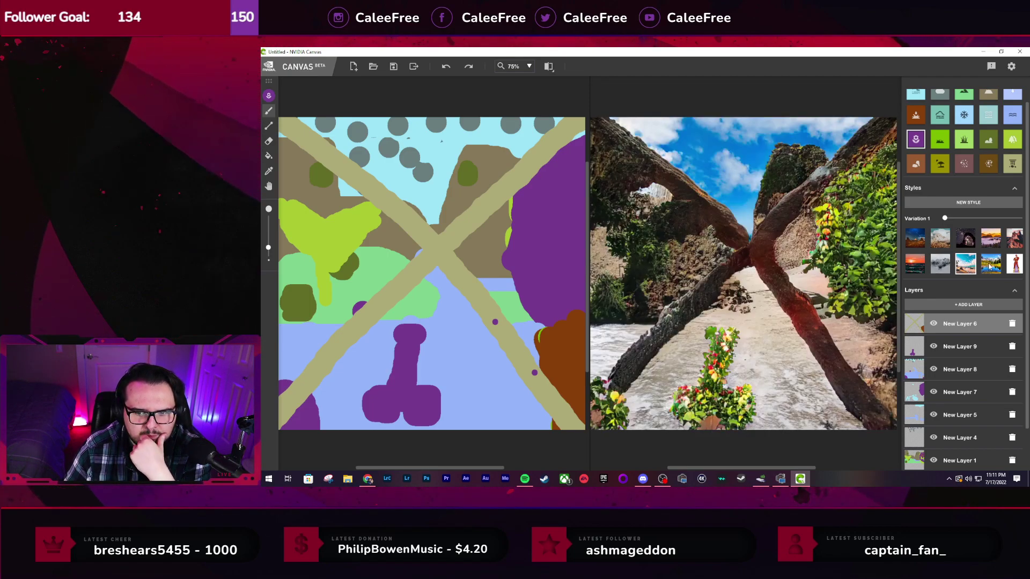
left_click(990, 267)
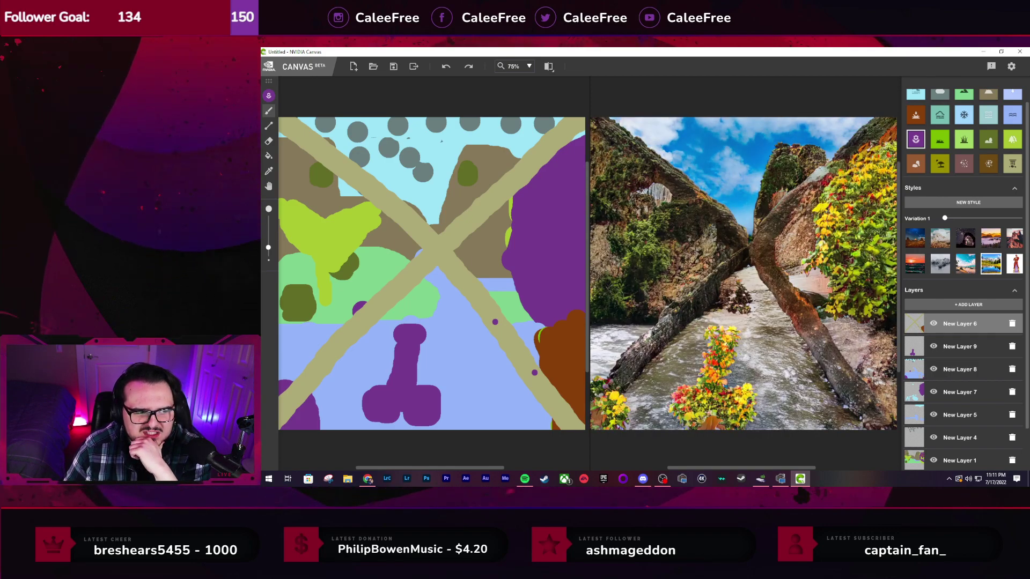
scroll(957, 200, "up", 1)
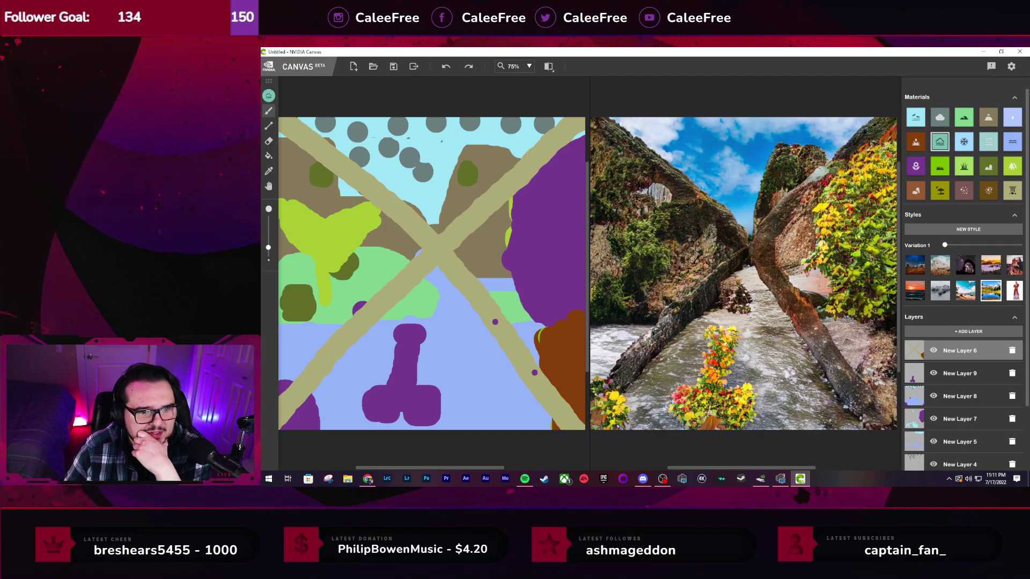
On a new top layer, try fog and cloud strokes across the sky, undoing both
left_click(968, 332)
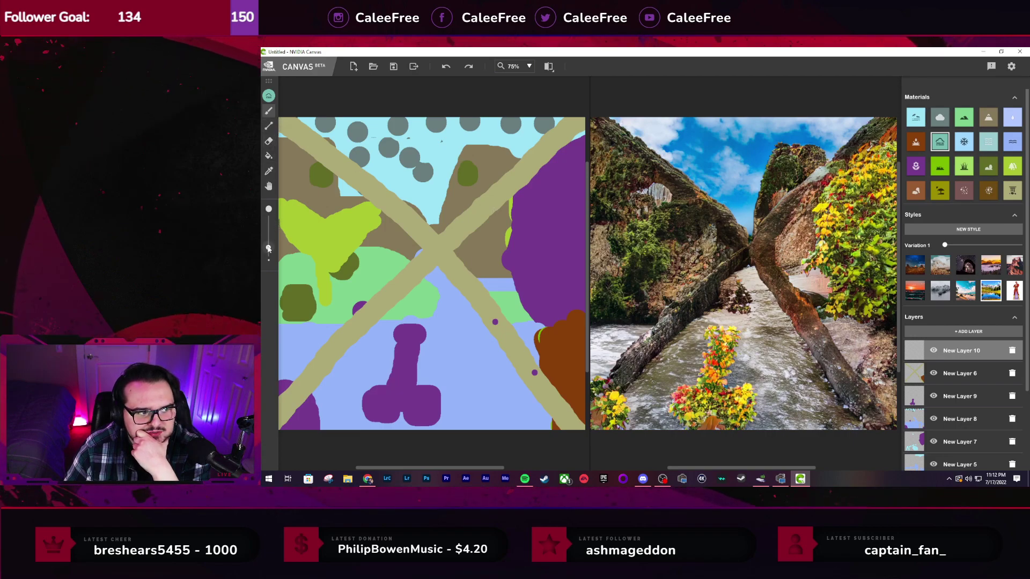
mouse_move(281, 159)
left_mouse_down()
mouse_move(292, 137)
mouse_move(322, 125)
mouse_move(571, 122)
mouse_move(493, 156)
mouse_move(300, 151)
mouse_move(344, 134)
mouse_move(456, 143)
left_mouse_up()
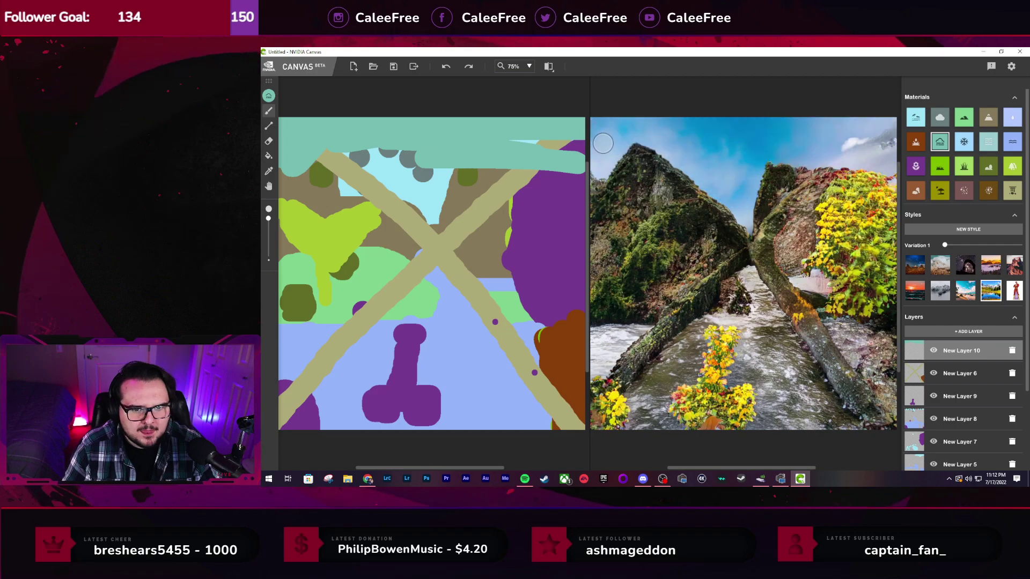
key("ctrl+z")
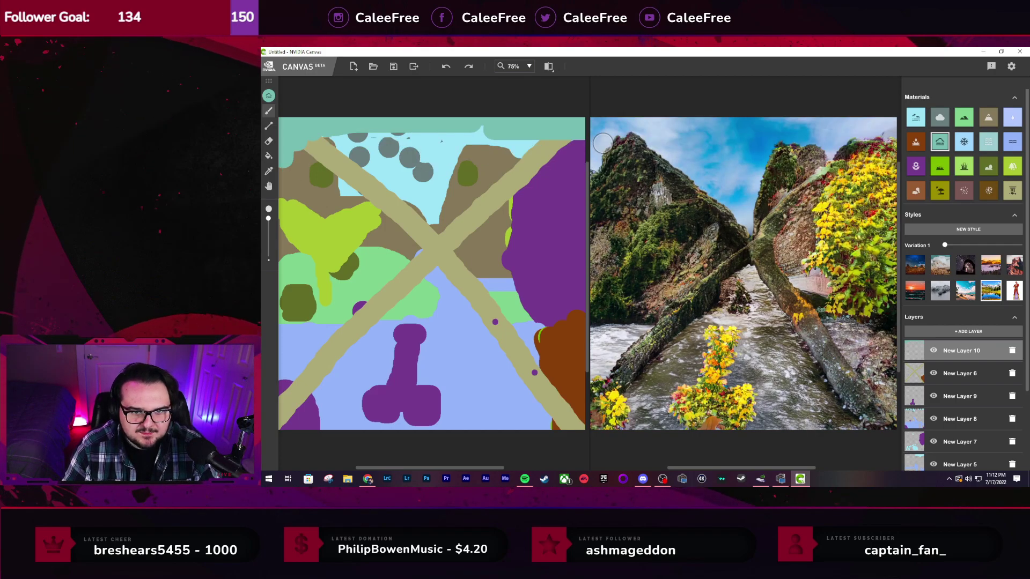
key("ctrl+z")
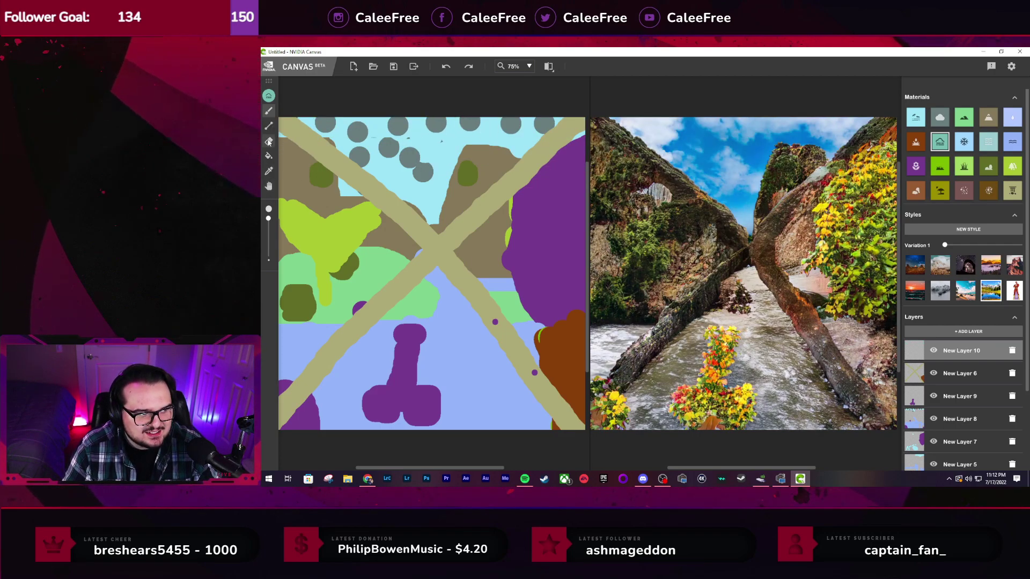
left_click(939, 117)
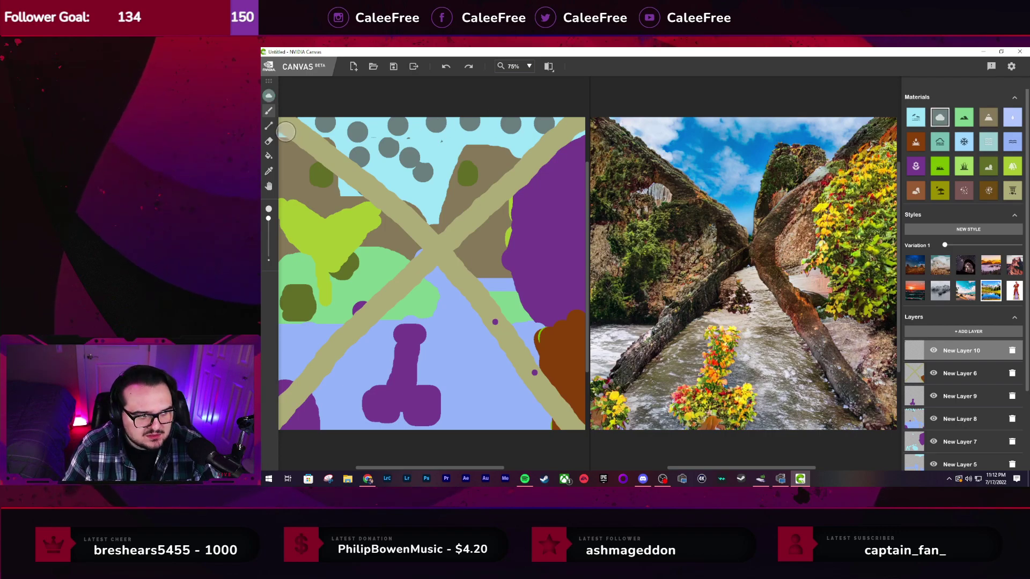
mouse_move(286, 131)
left_mouse_down()
mouse_move(421, 127)
mouse_move(437, 146)
mouse_move(466, 133)
mouse_move(289, 145)
mouse_move(306, 115)
mouse_move(601, 109)
mouse_move(561, 156)
mouse_move(520, 121)
mouse_move(562, 136)
left_mouse_up()
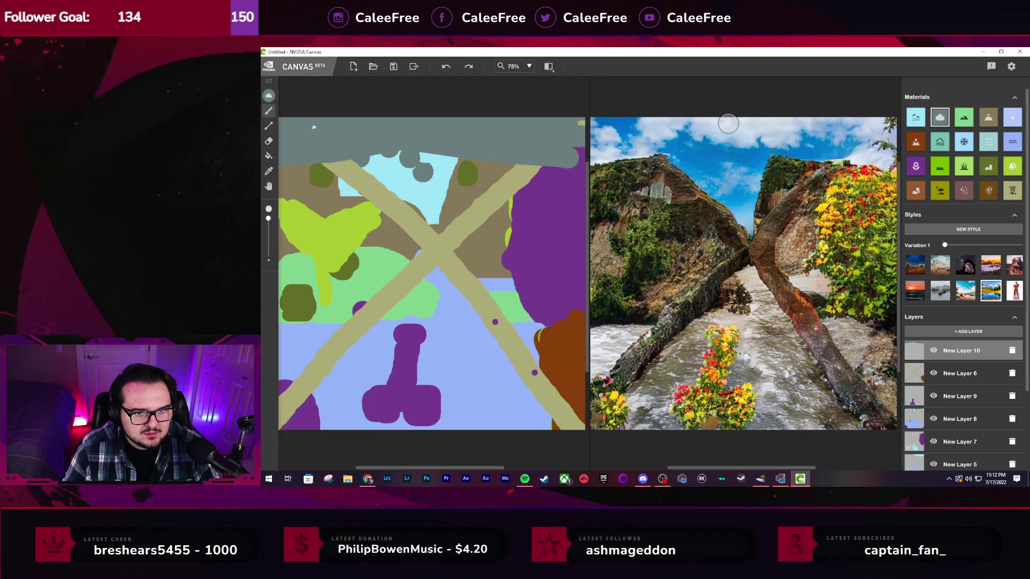
key("ctrl+z")
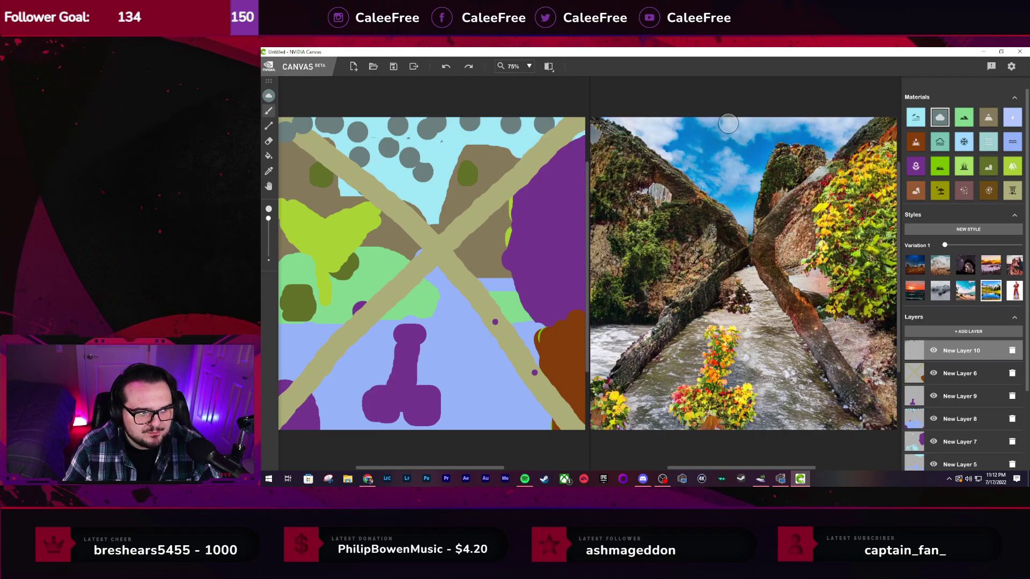
key("ctrl+z")
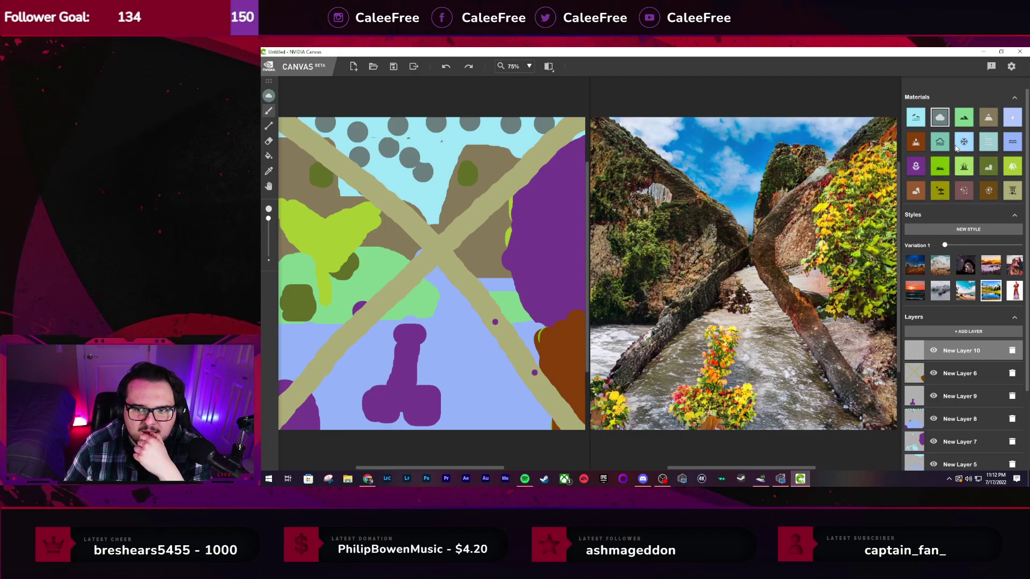
With the bright-green Tree material, undo trial tree strokes, then paint an arch and central trunk
left_click(1012, 166)
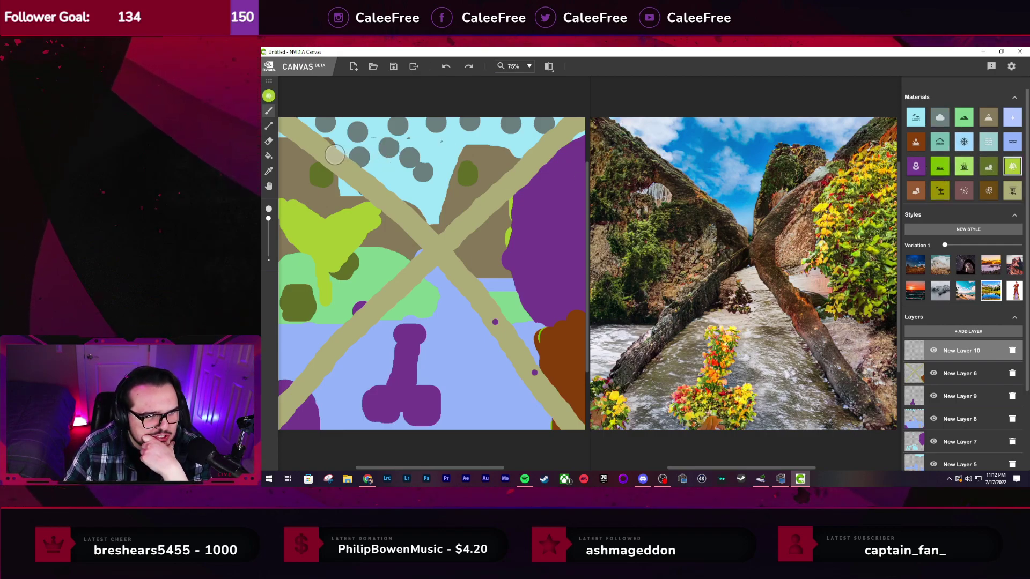
left_click_drag(339, 133, 342, 127)
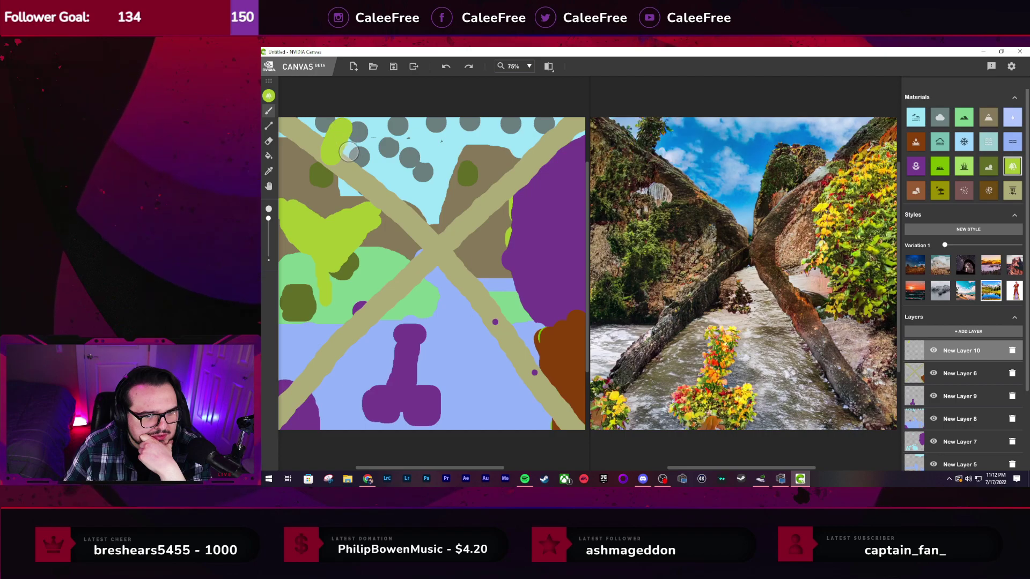
left_click_drag(385, 182, 401, 144)
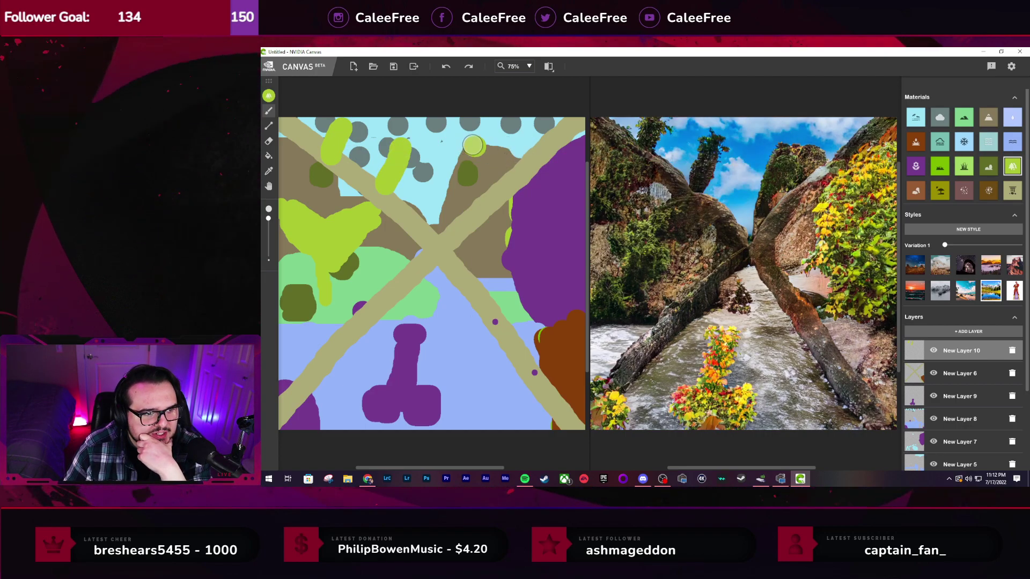
left_click_drag(451, 124, 486, 147)
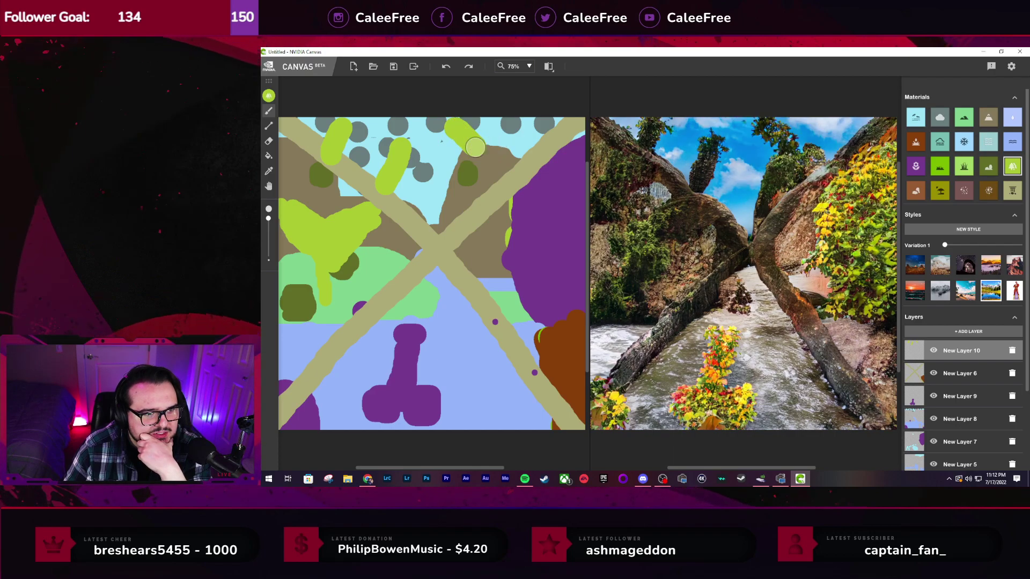
key("ctrl+z")
key("ctrl+z")
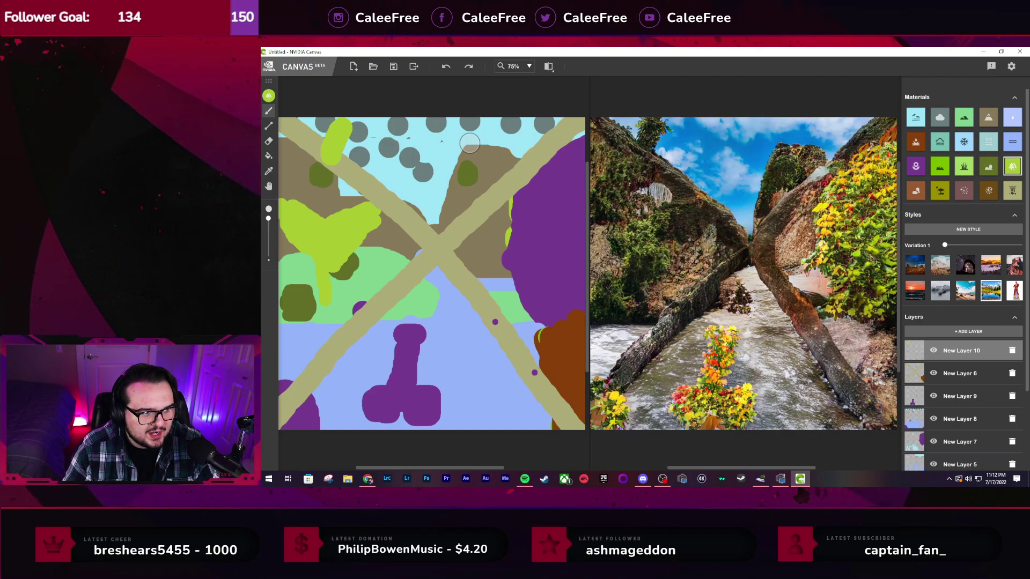
key("ctrl+z")
left_click_drag(348, 161, 422, 130)
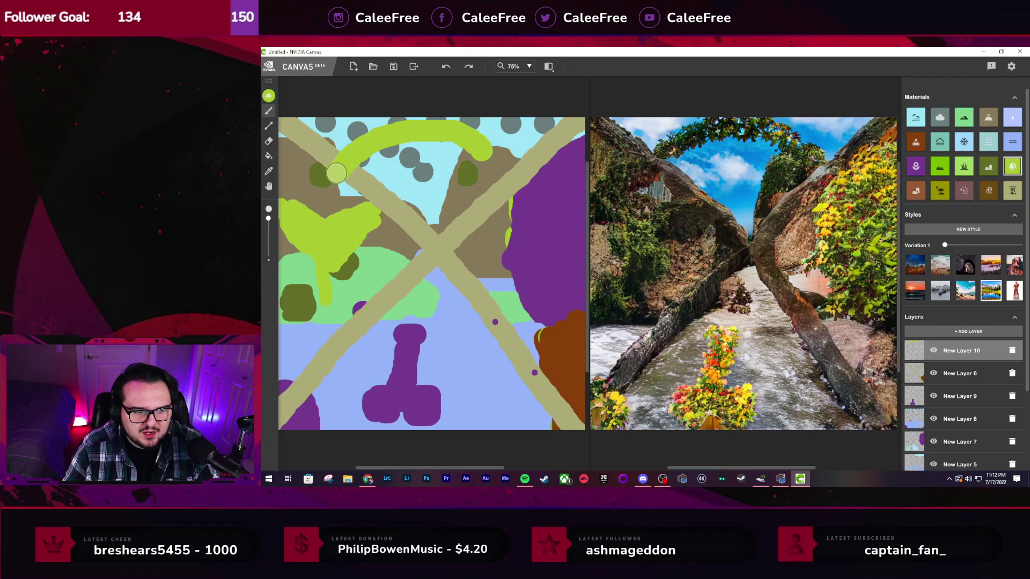
left_click_drag(421, 134, 431, 212)
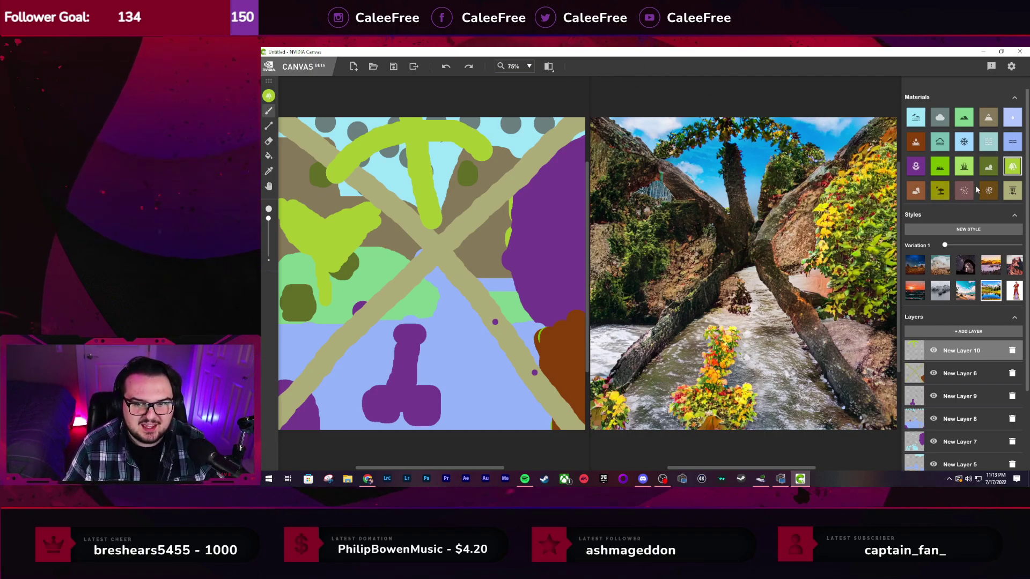
Trace the purple material over the arch's left half and down the green trunk
left_click(920, 167)
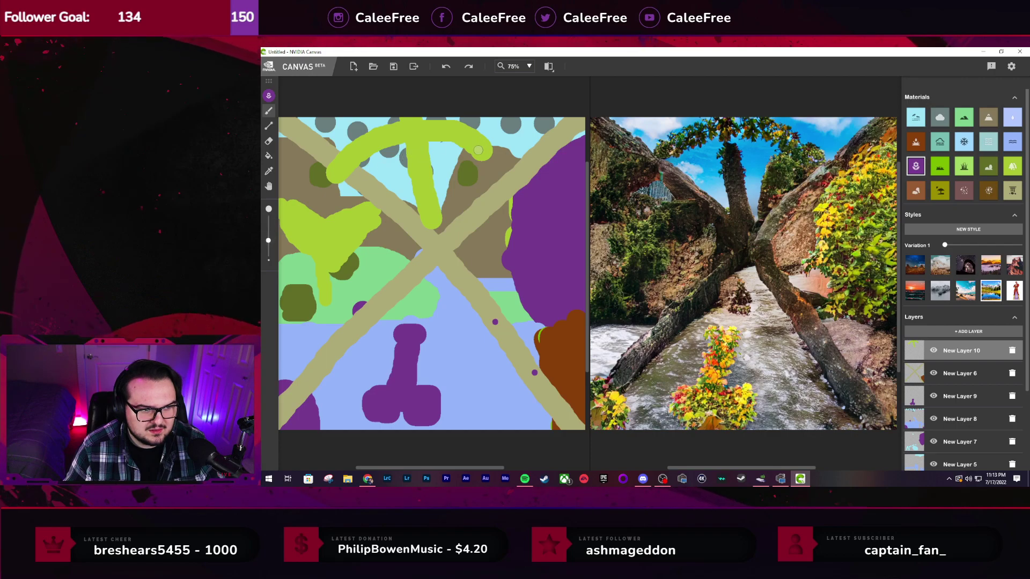
mouse_move(449, 133)
left_mouse_down()
mouse_move(366, 140)
mouse_move(343, 168)
left_mouse_up()
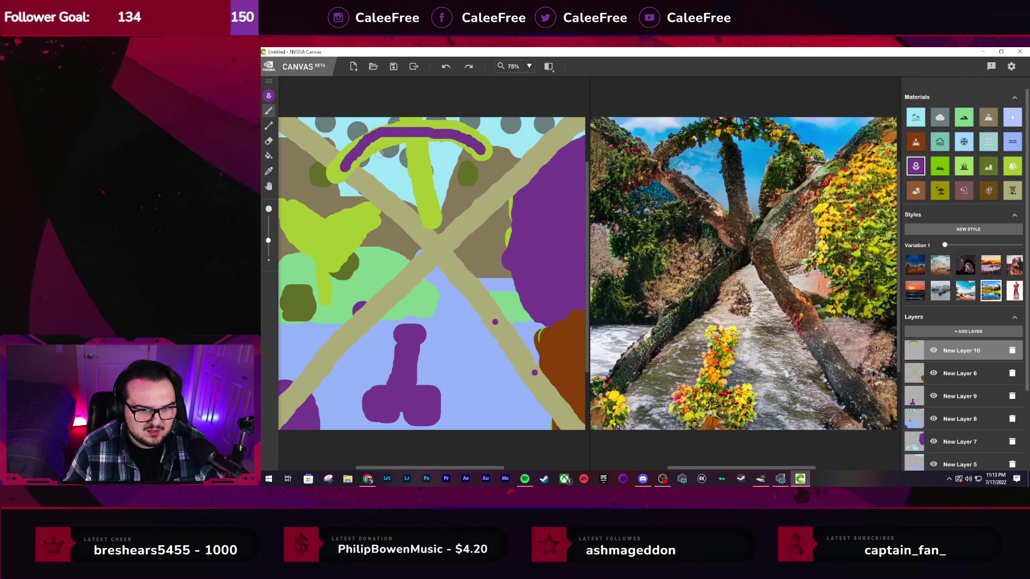
left_click_drag(429, 216, 406, 116)
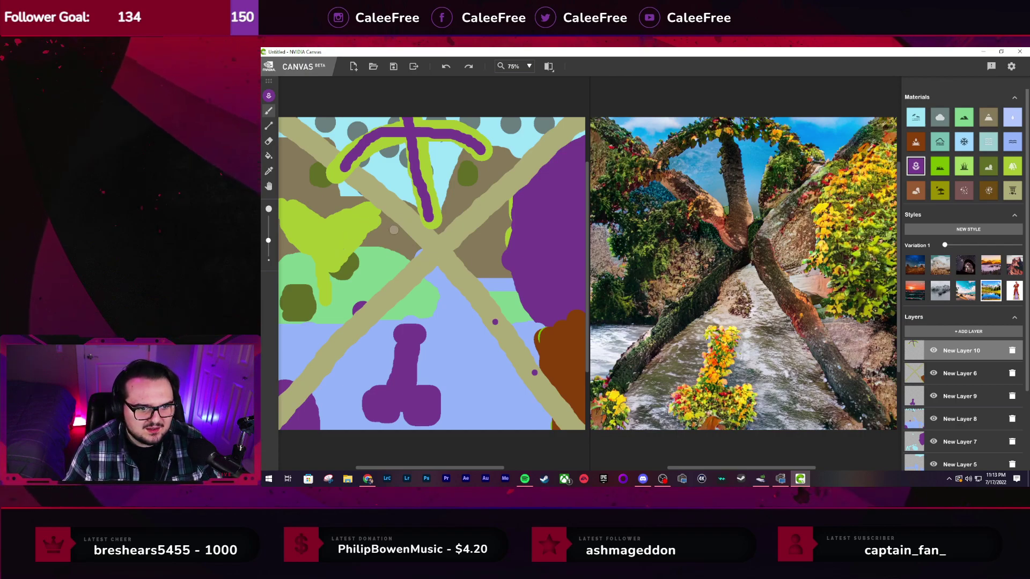
Compare the sunset, red-figure and blue-sky river styles, settling on the blue-sky river style
left_click(914, 291)
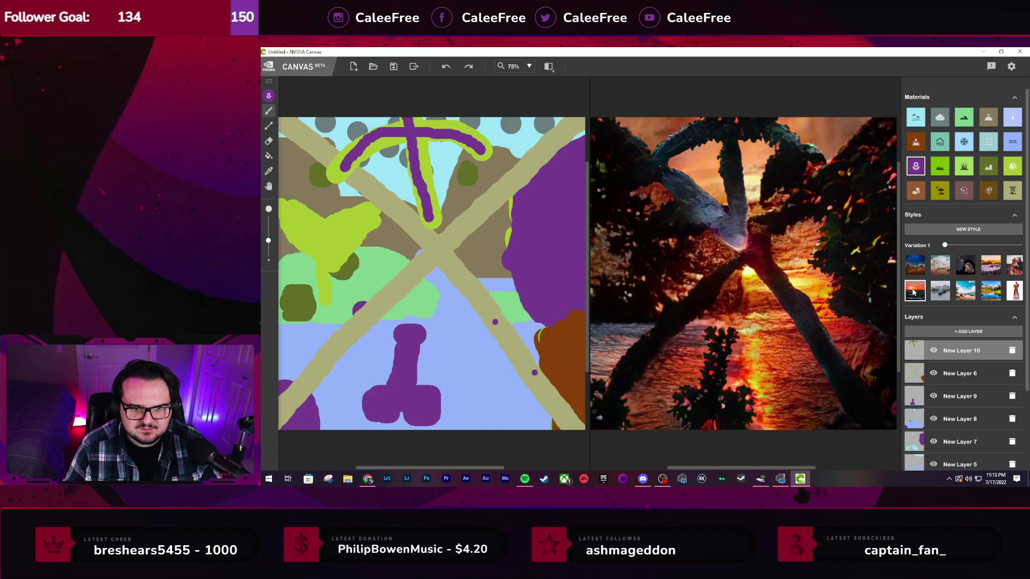
left_click(991, 290)
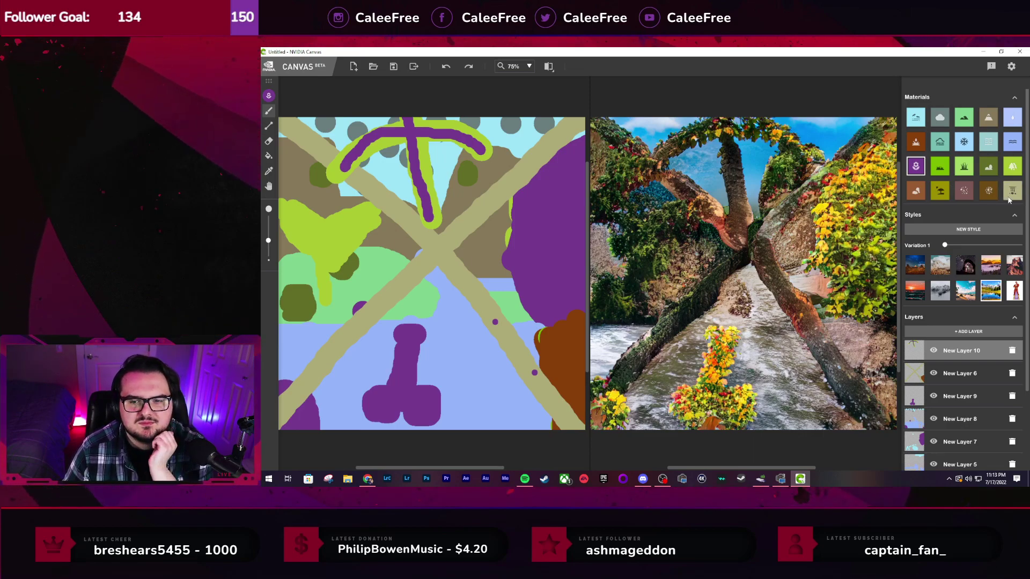
left_click(1019, 296)
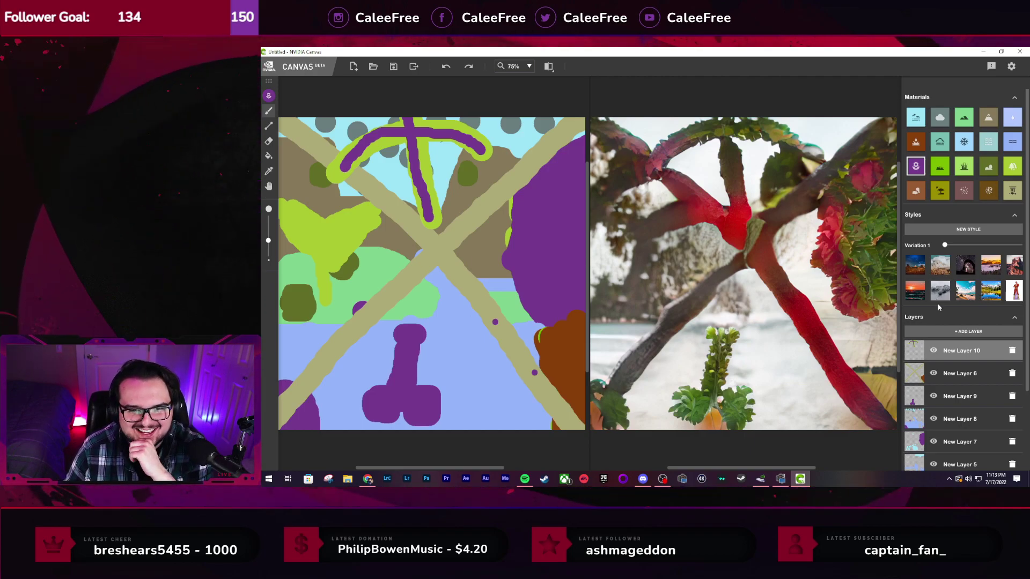
left_click(984, 292)
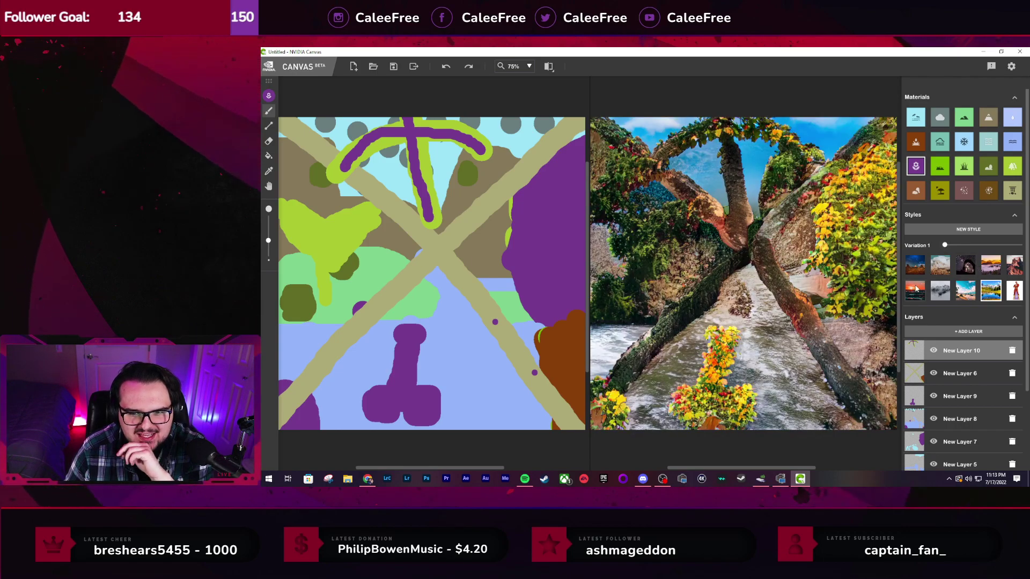
left_click(920, 292)
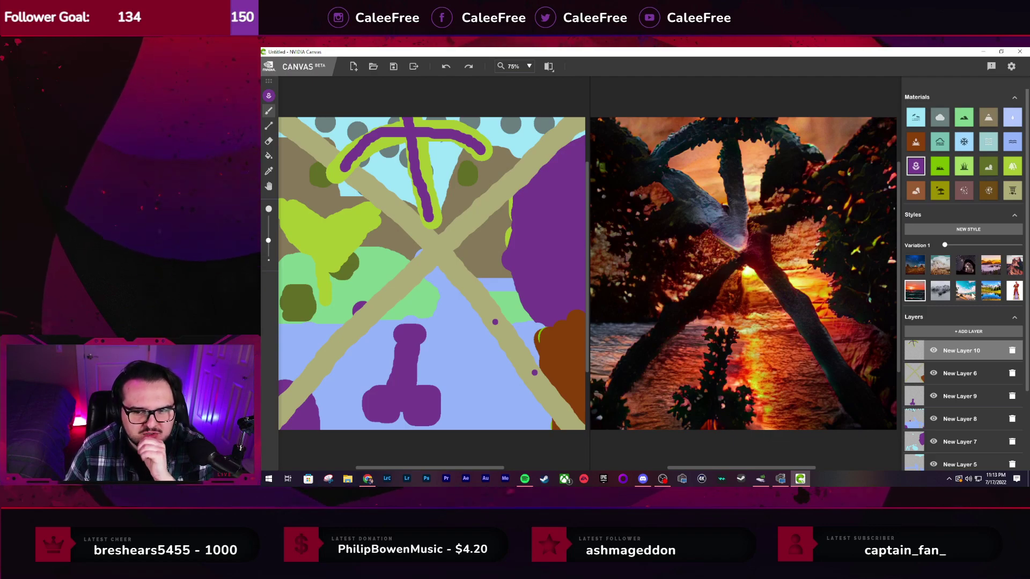
left_click(991, 290)
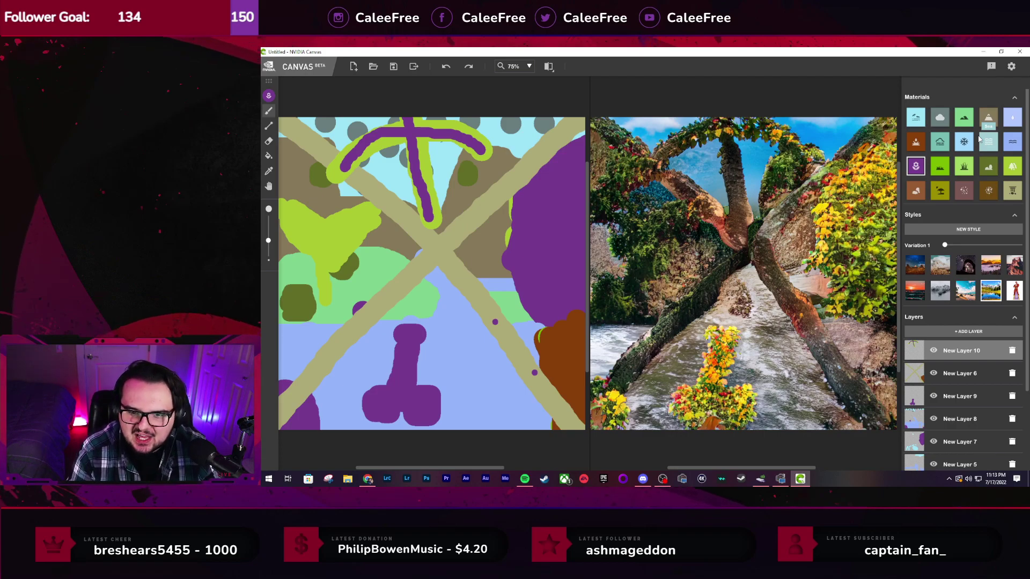
left_click(1015, 290)
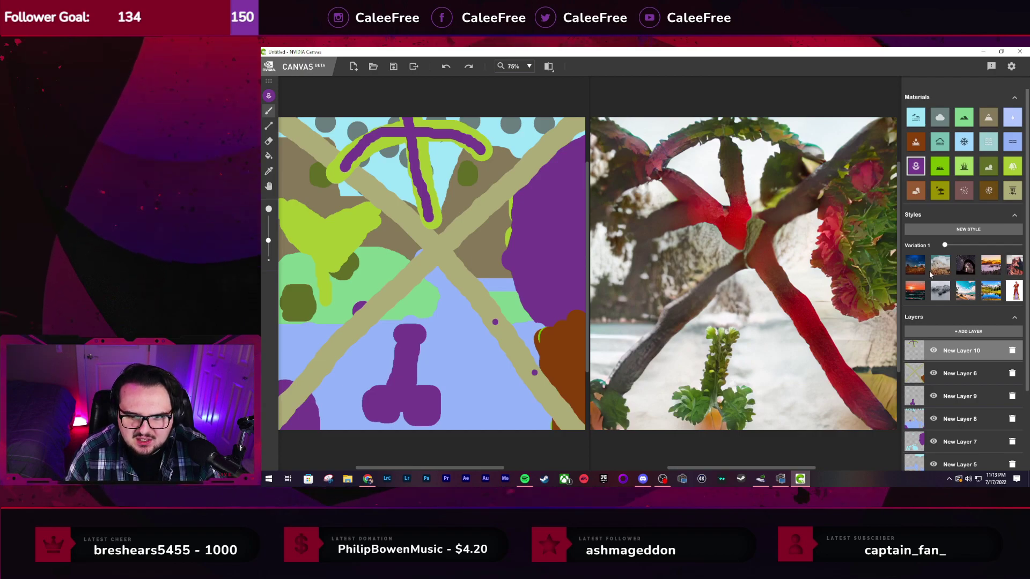
left_click(990, 290)
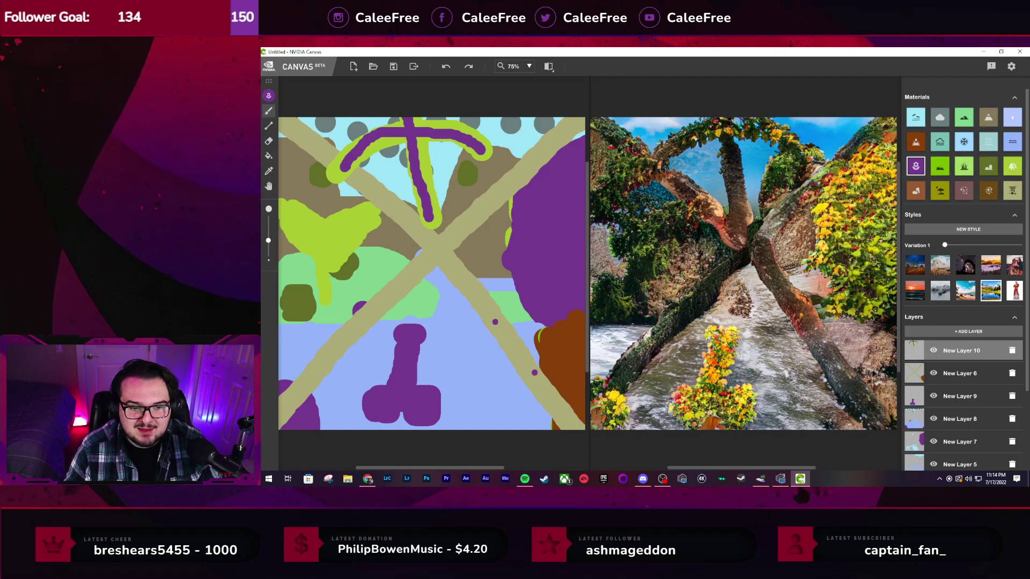
Start saving the generated river landscape to an image file
left_click(394, 66)
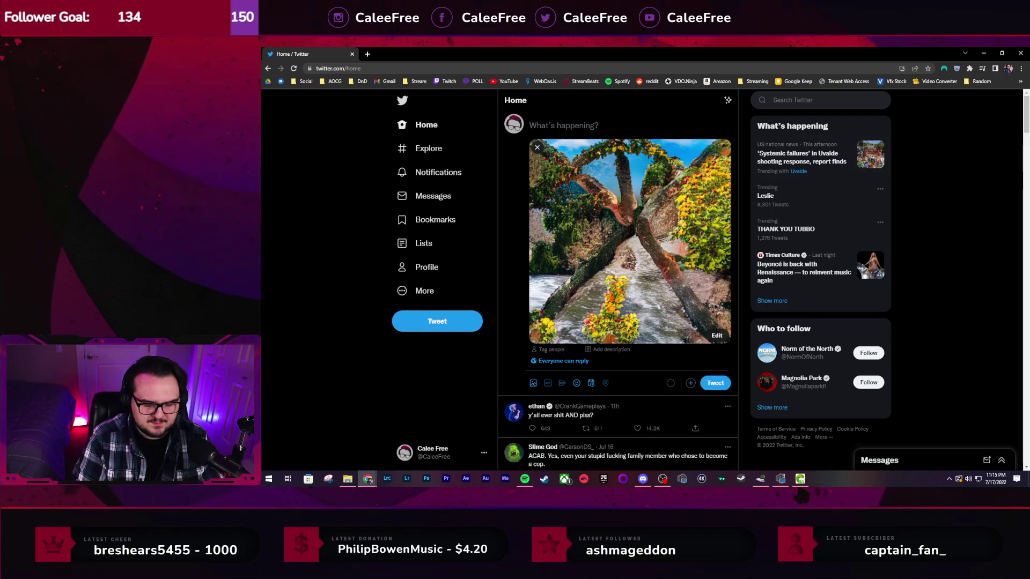
Caption the tweet 'Nothing like a beautiful day on the river.' with #nature, #nurture and #touchgr, fixing typos
type("g l")
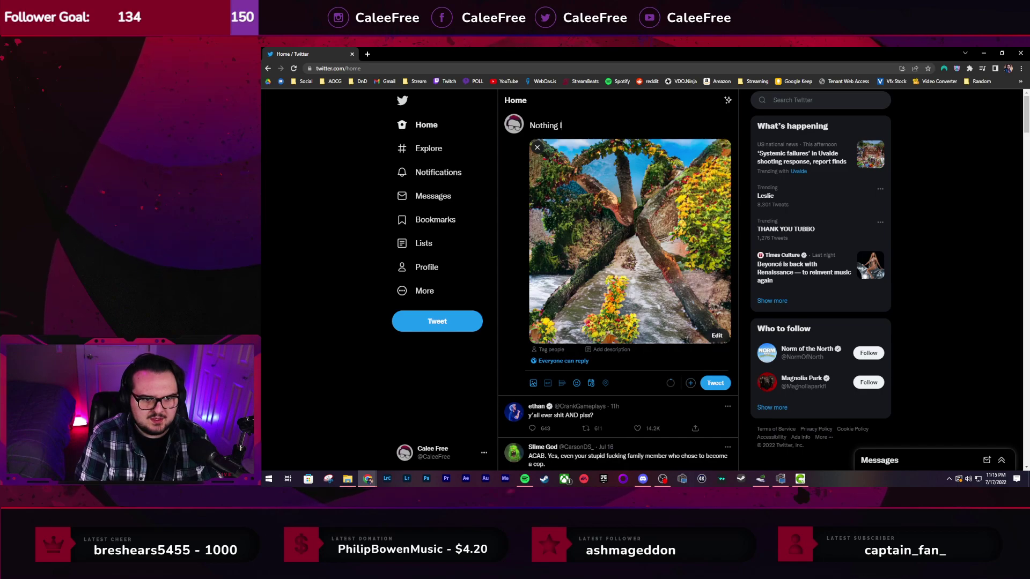
type("ike a beautiful day on")
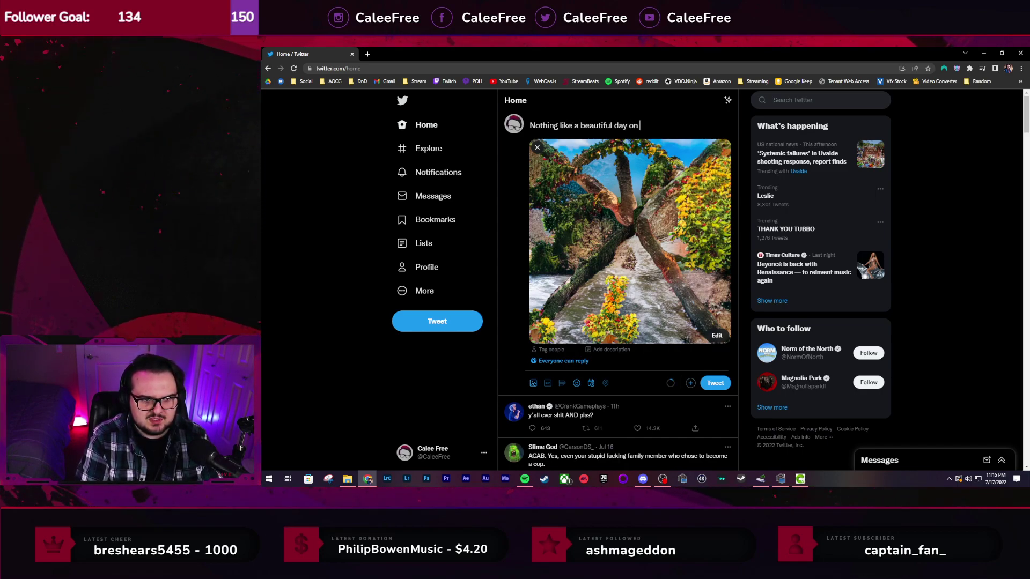
type(" the river")
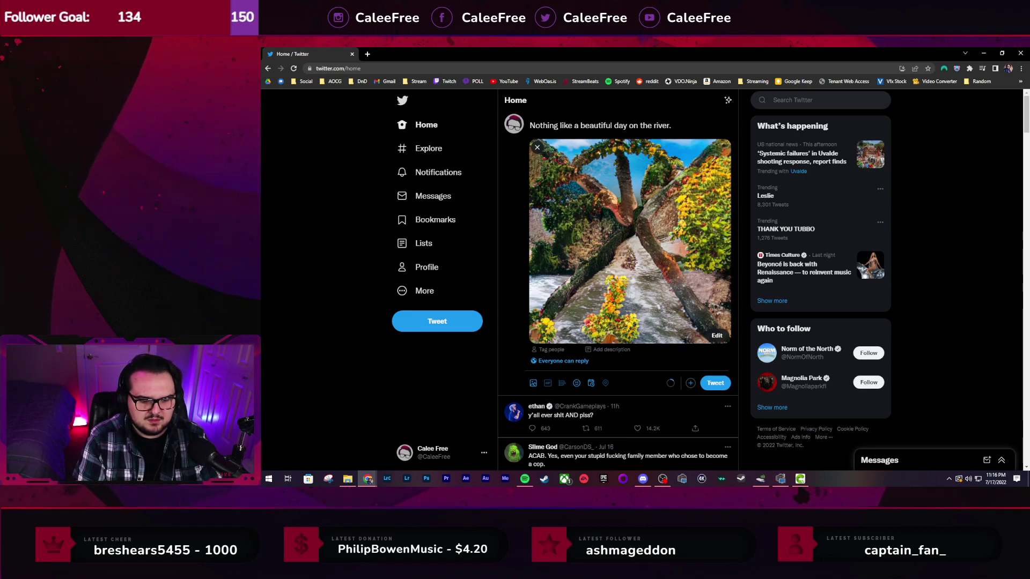
type(".  #na")
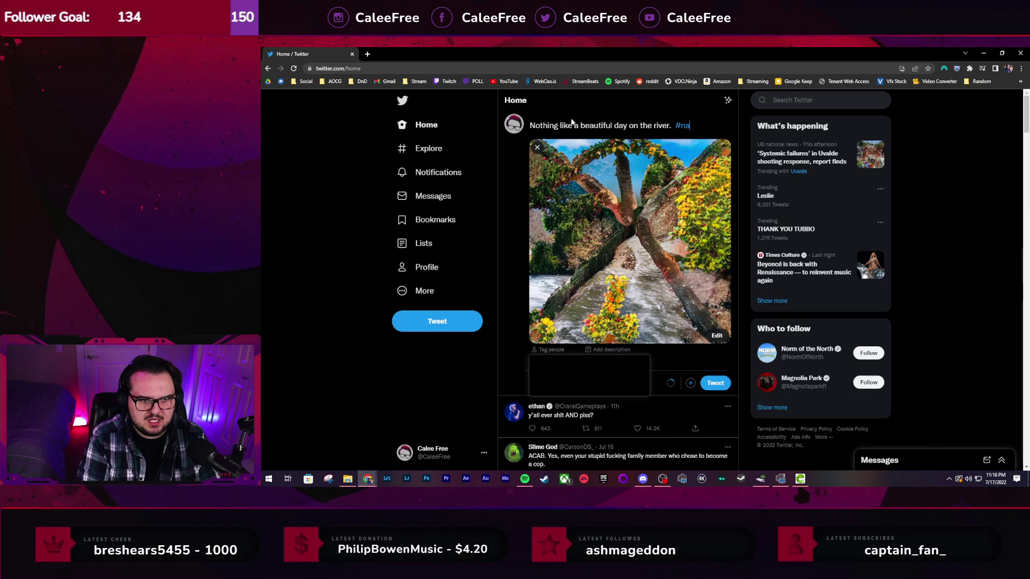
type("true")
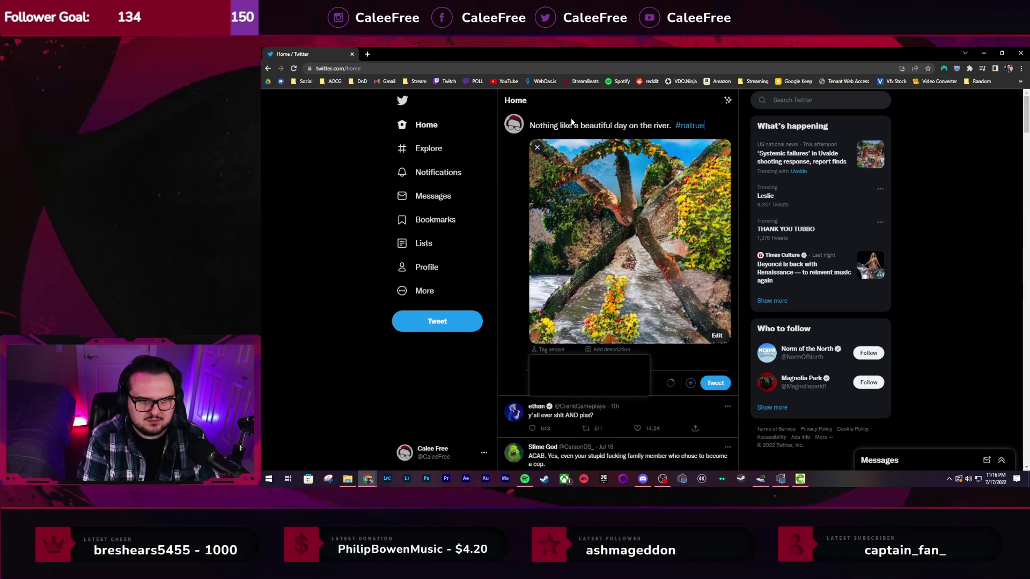
key("BackSpace")
key("BackSpace")
key("BackSpace")
type("ur")
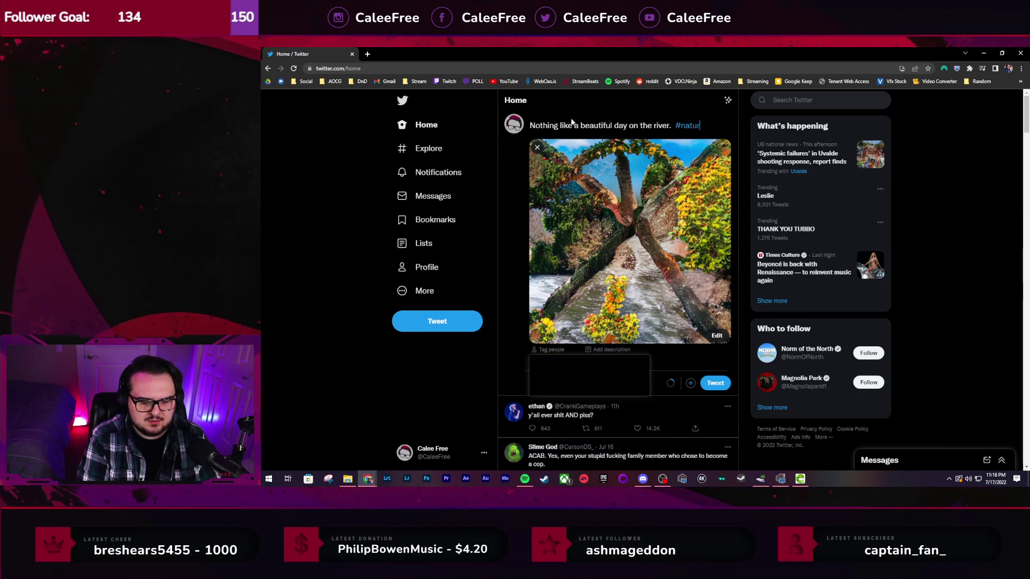
type("e #nurt")
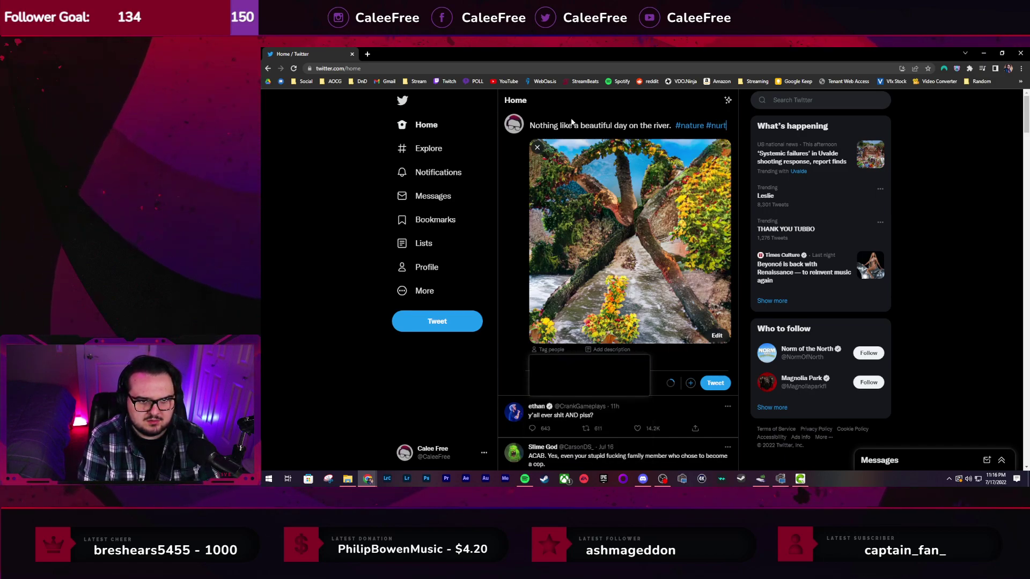
type("ut=")
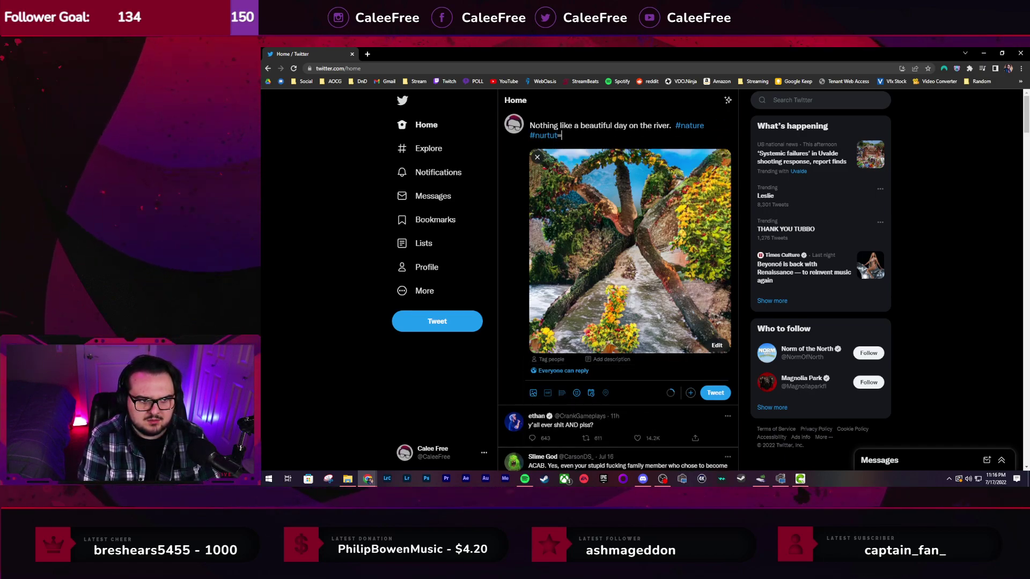
key("BackSpace")
key("BackSpace")
key("BackSpace")
type("ure")
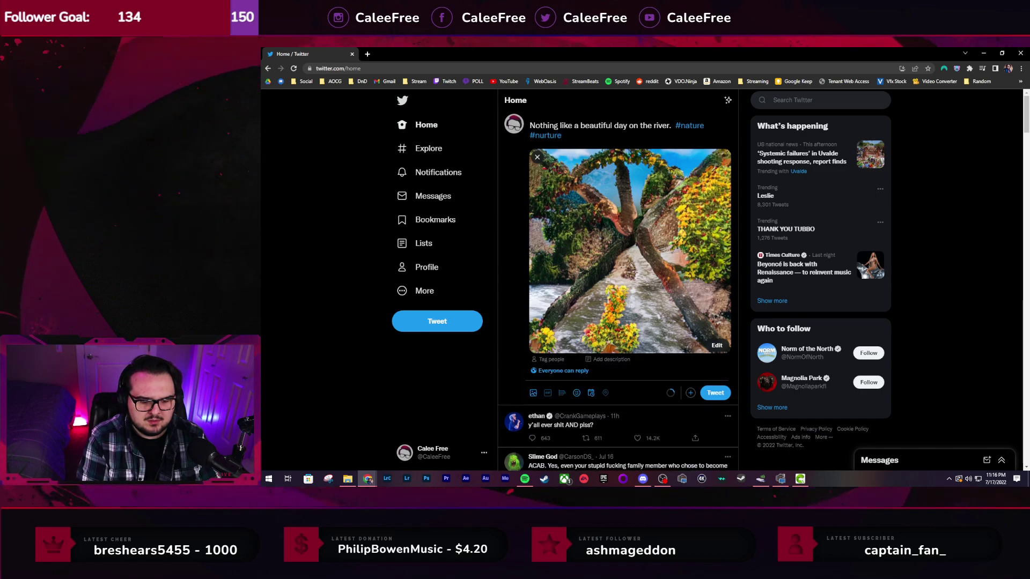
type(" #a")
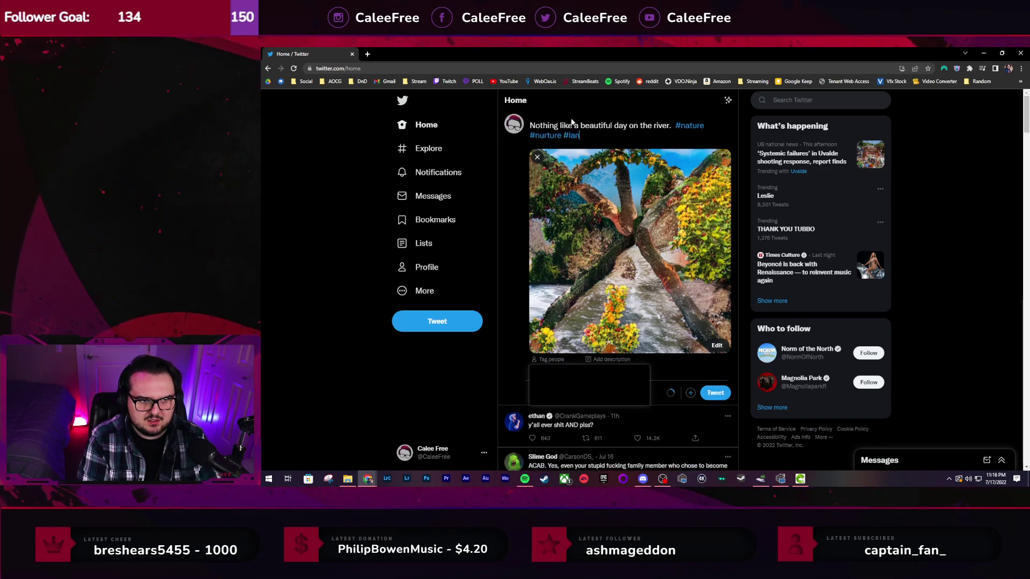
key("BackSpace")
key("BackSpace")
key("BackSpace")
key("BackSpace")
key("BackSpace")
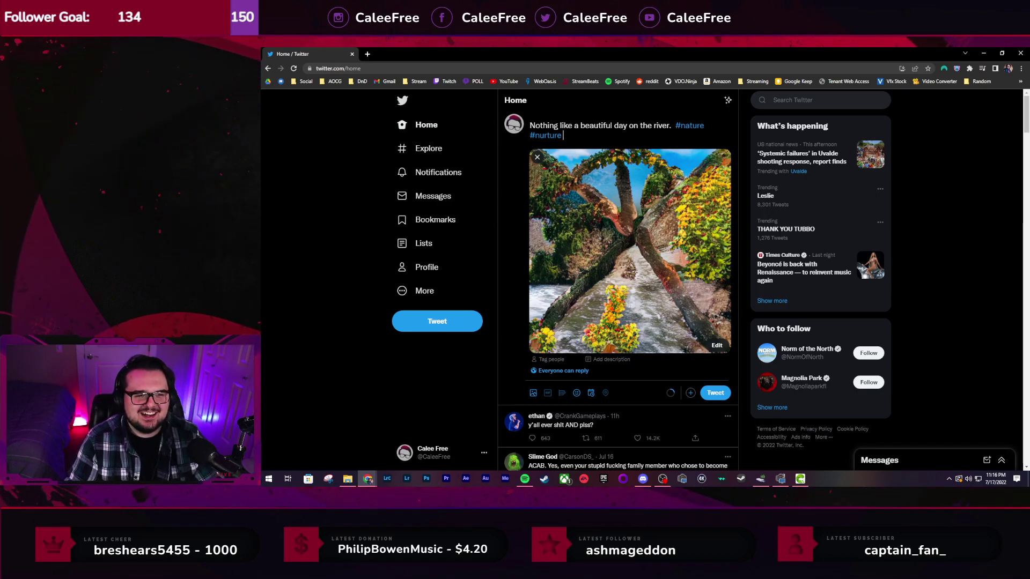
type("tou")
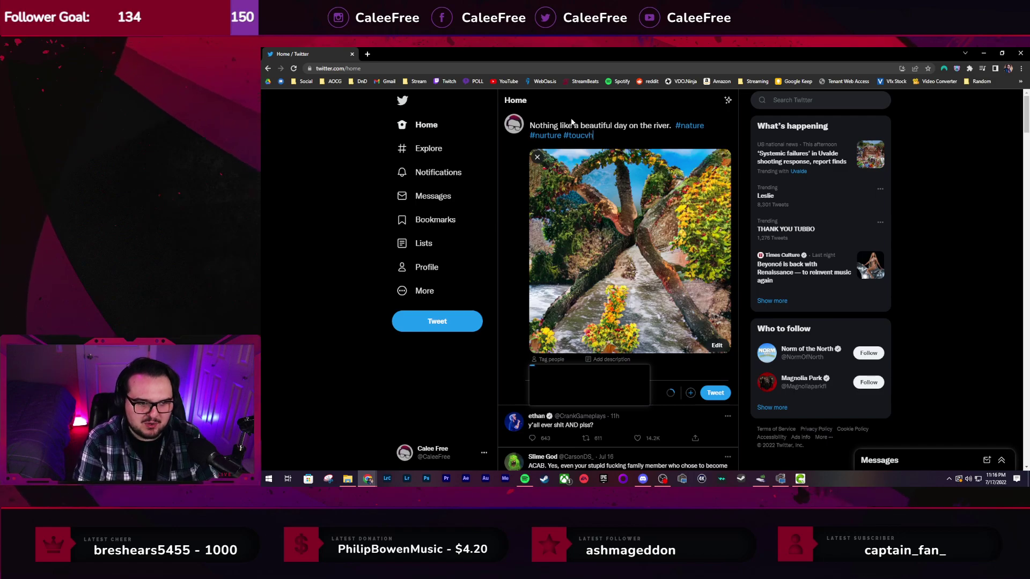
type("chgrass")
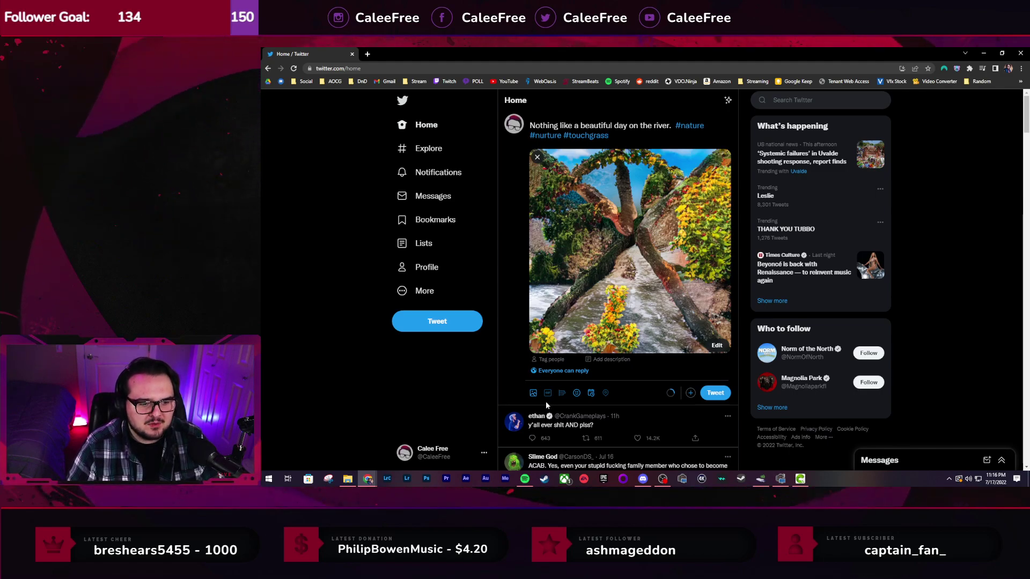
Tag the NVIDIA account on the attached image by searching 'nvidia'
left_click(548, 359)
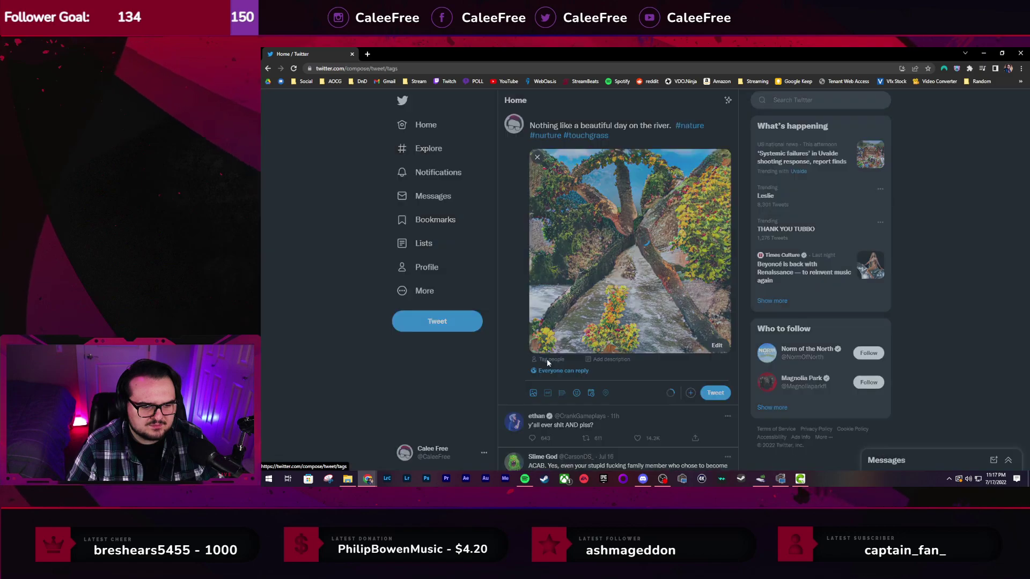
type("nvi")
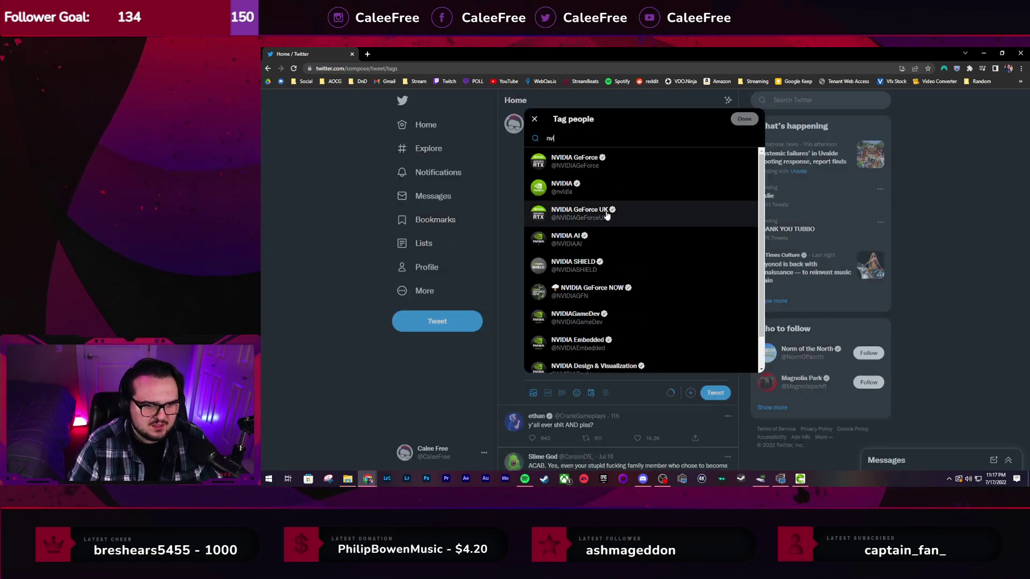
type("dia")
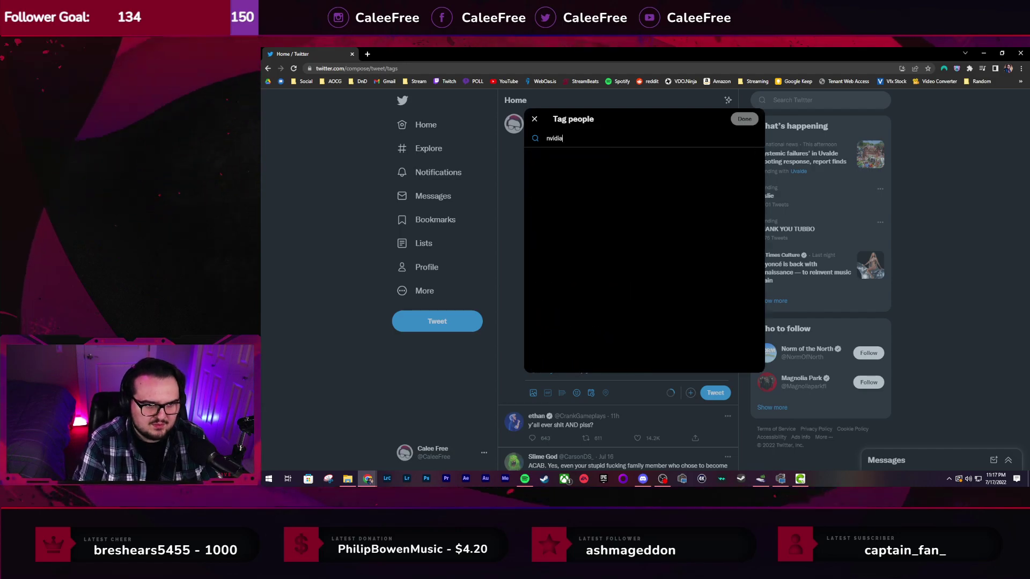
type("can")
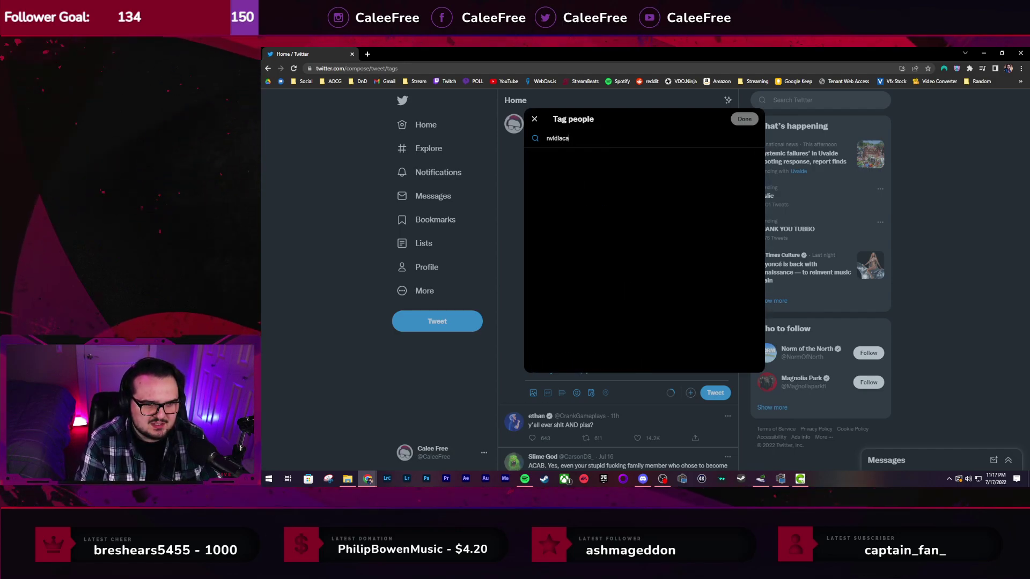
key("BackSpace")
key("BackSpace")
left_click(574, 188)
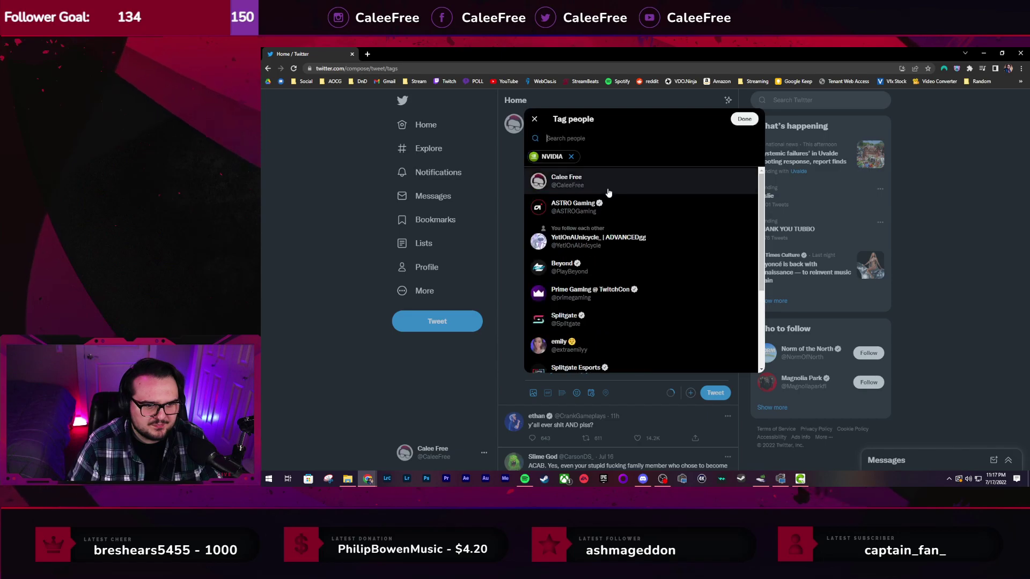
left_click(745, 119)
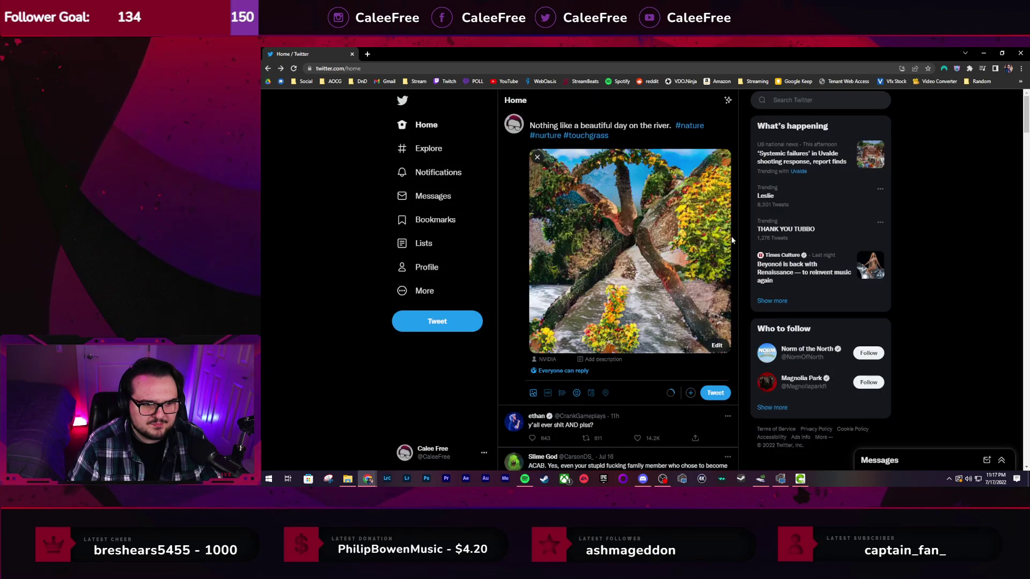
Post the tweet and check it at the top of the home timeline
left_click(717, 396)
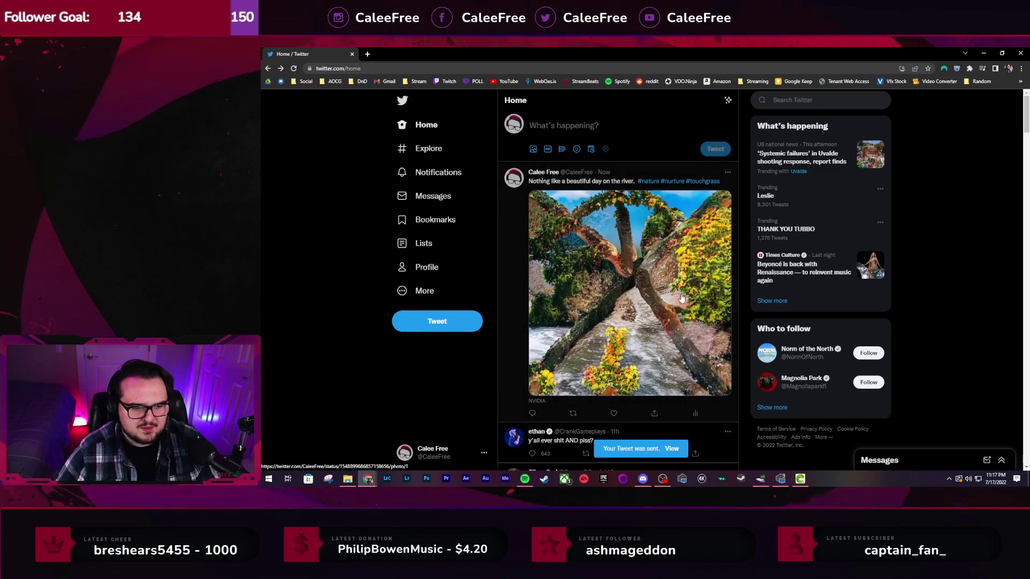
scroll(617, 321, "down", 2)
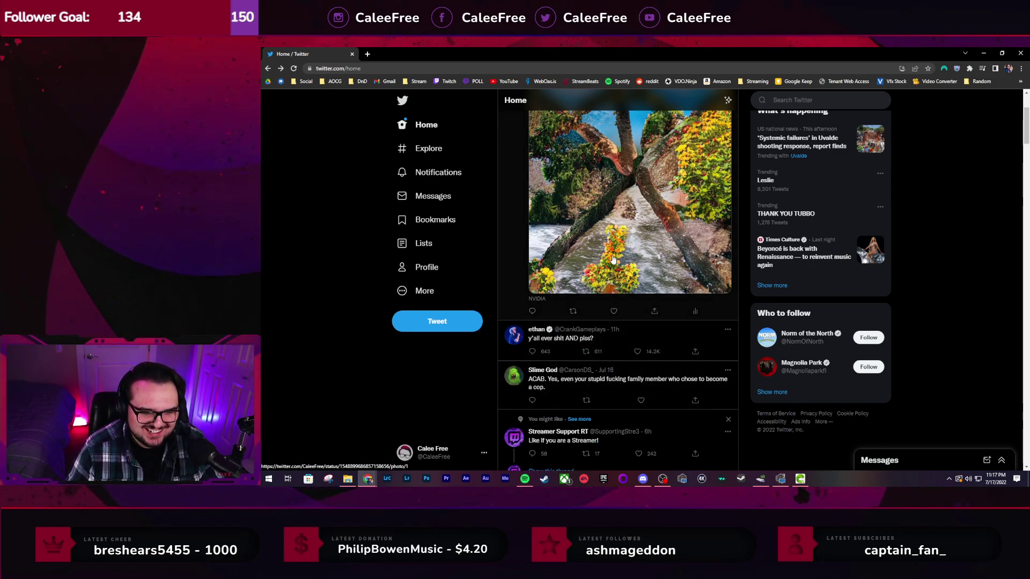
scroll(610, 253, "up", 2)
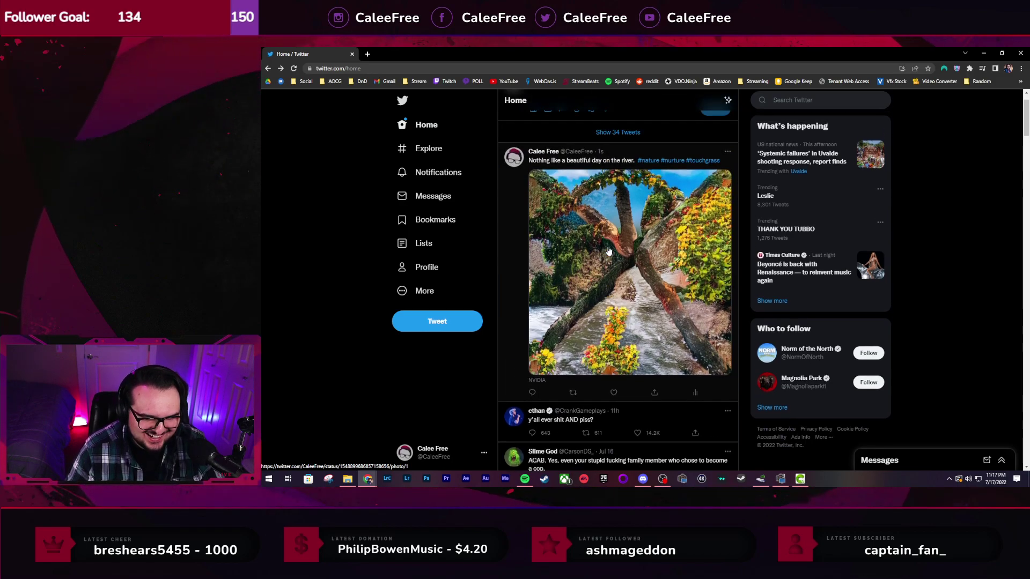
scroll(609, 244, "up", 1)
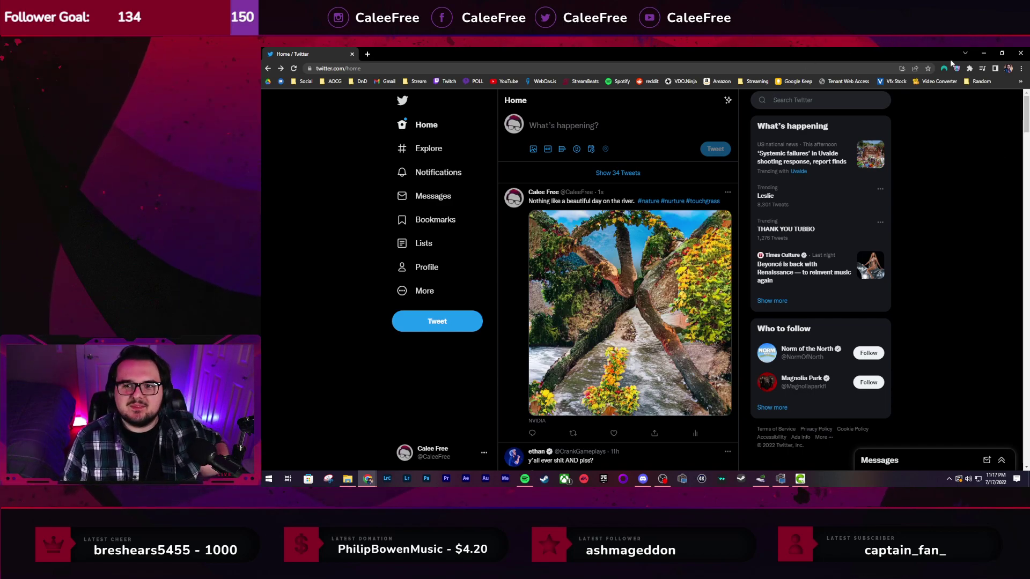
Minimize the browser, return to NVIDIA Canvas and create a new blank painting
left_click(984, 54)
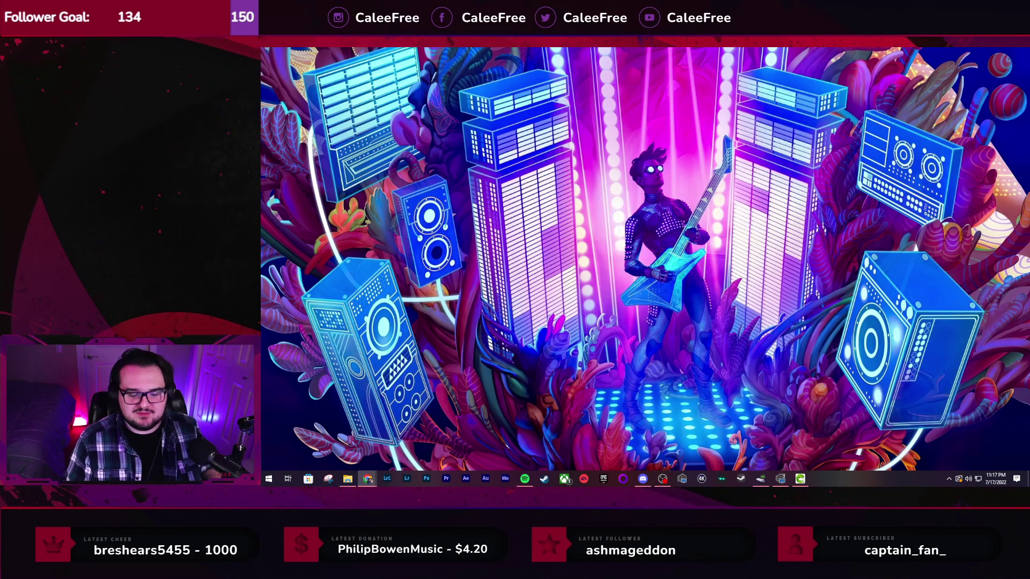
left_click(799, 478)
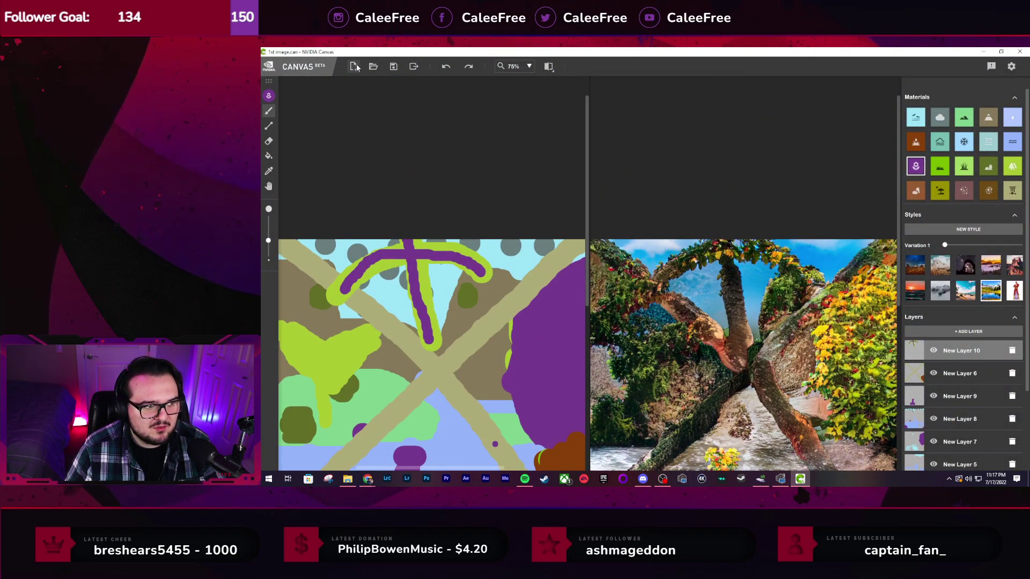
left_click(355, 67)
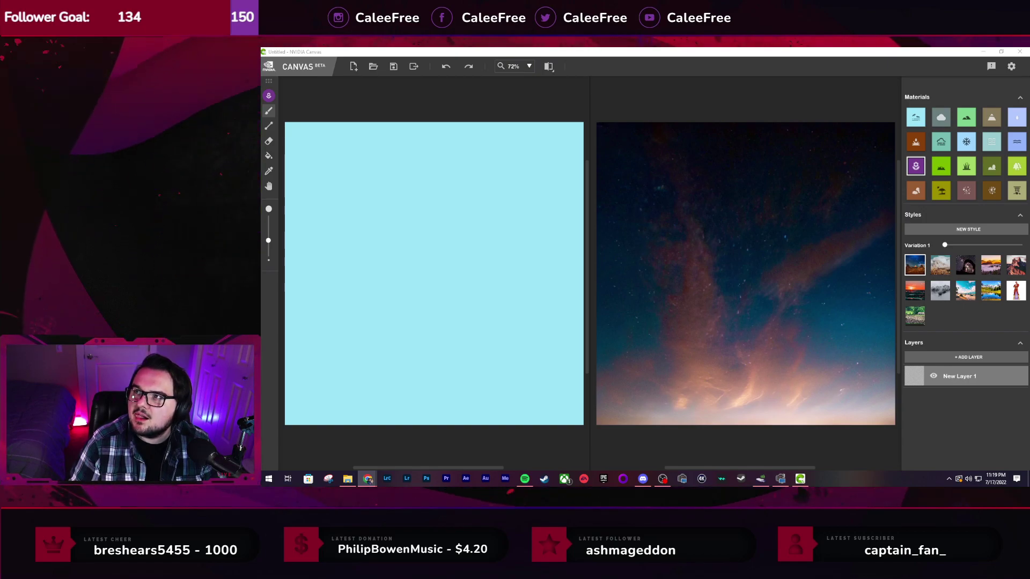
Bring the browser's image search results window over Canvas
left_click_drag(1029, 21, 1029, 51)
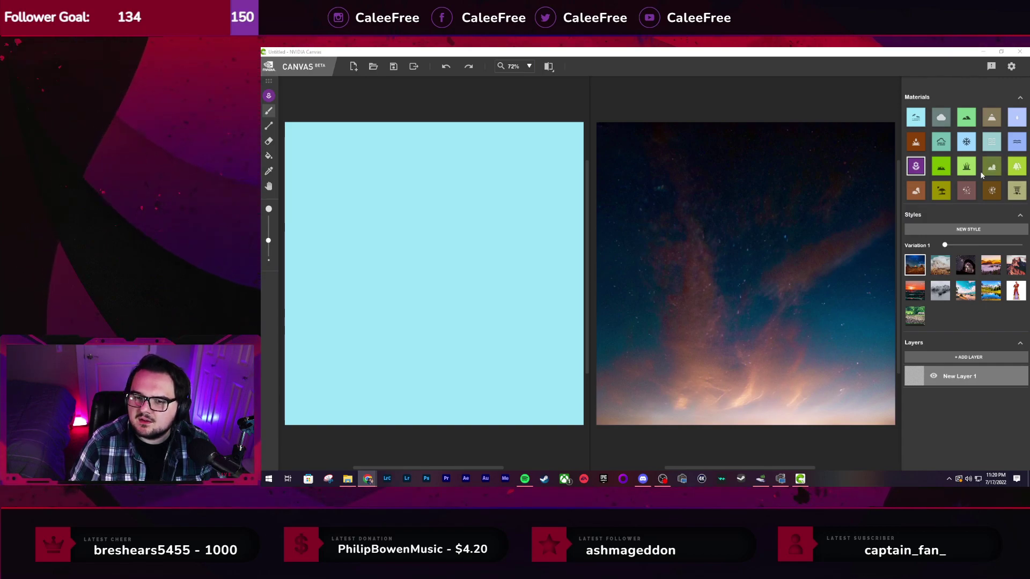
Add the picture from Downloads through NEW STYLE and ADD IMAGE, then select its new style thumbnail
left_click(968, 229)
left_click(714, 268)
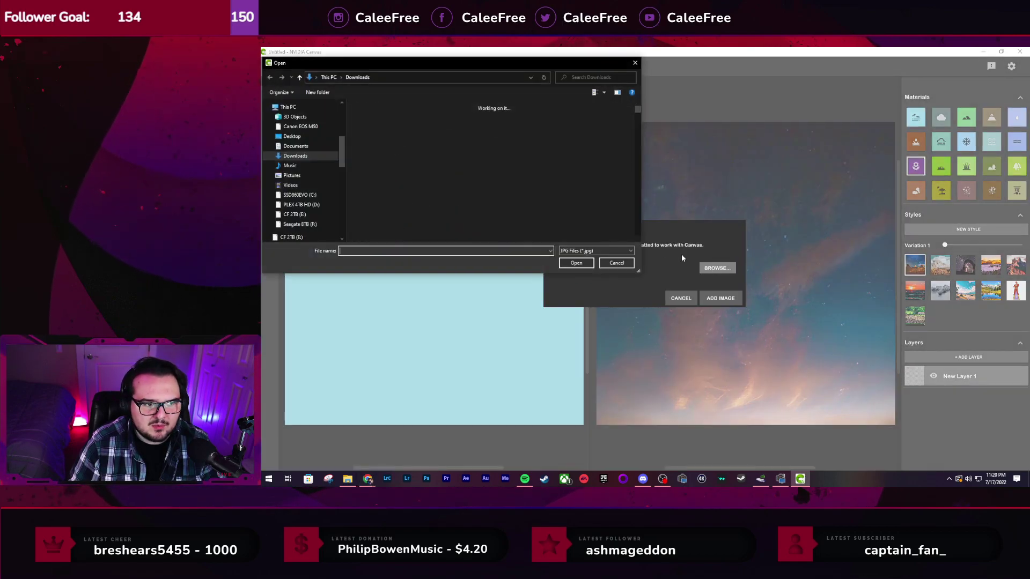
double_click(375, 126)
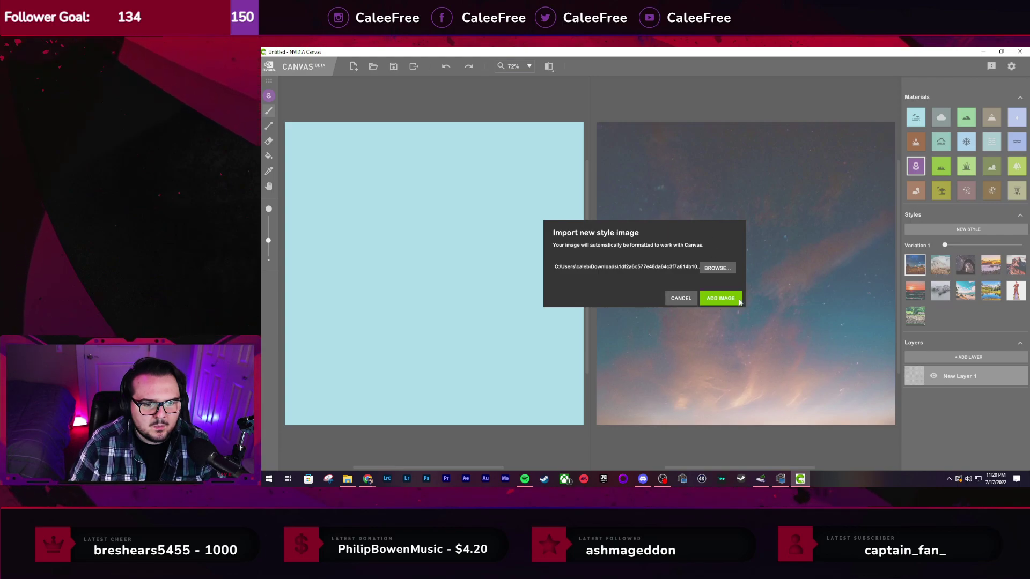
left_click(722, 300)
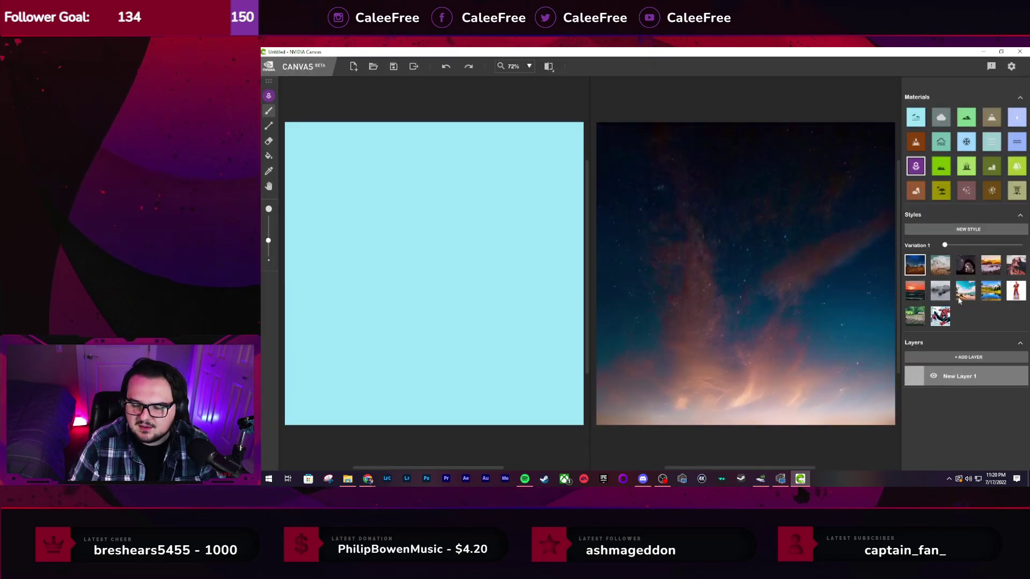
left_click(939, 318)
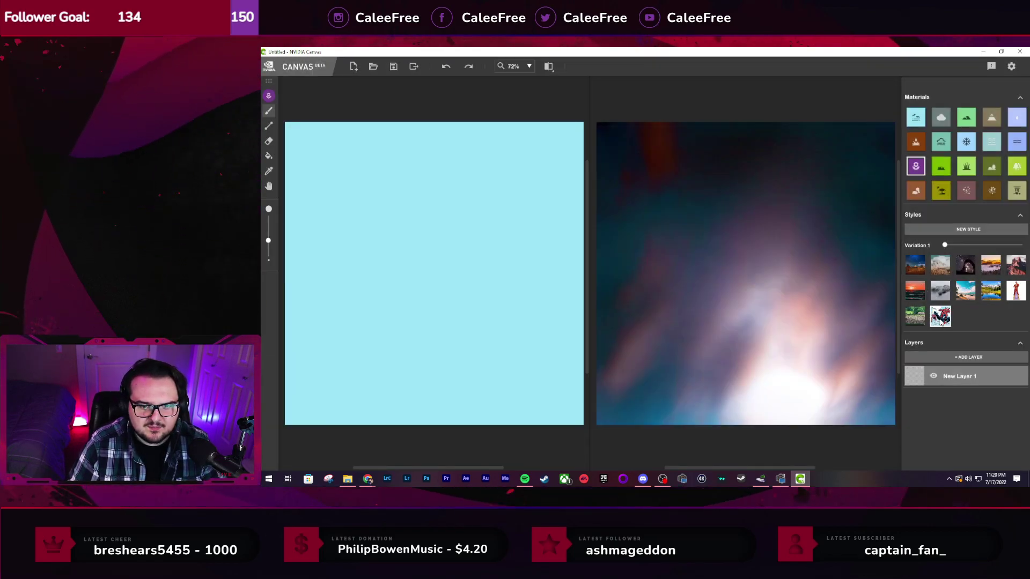
Apply the starry night style, cover the whole canvas with Grass using a larger brush, and add New Layer 2
left_click(910, 320)
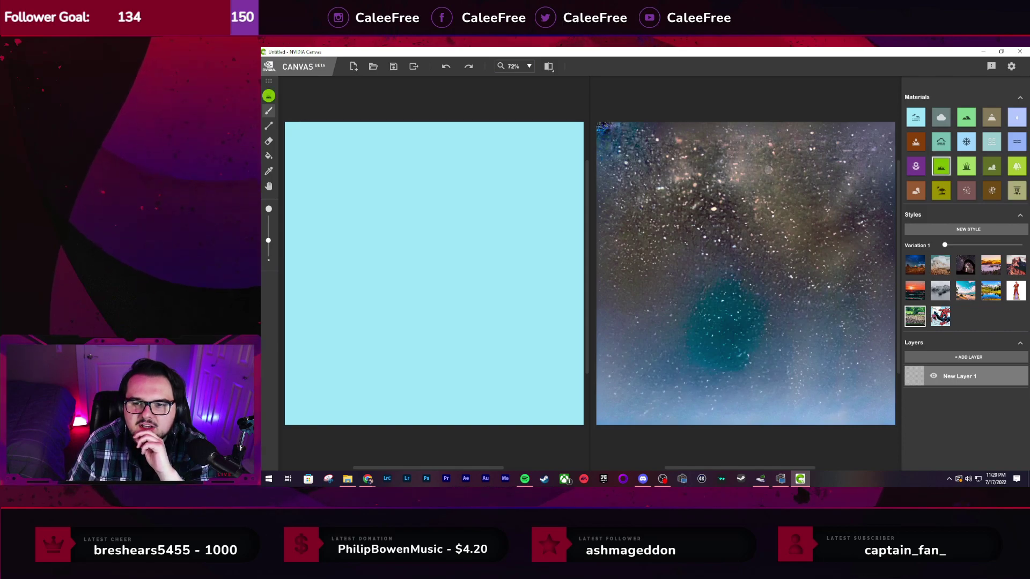
key("bracketright")
key("bracketright")
key("bracketright")
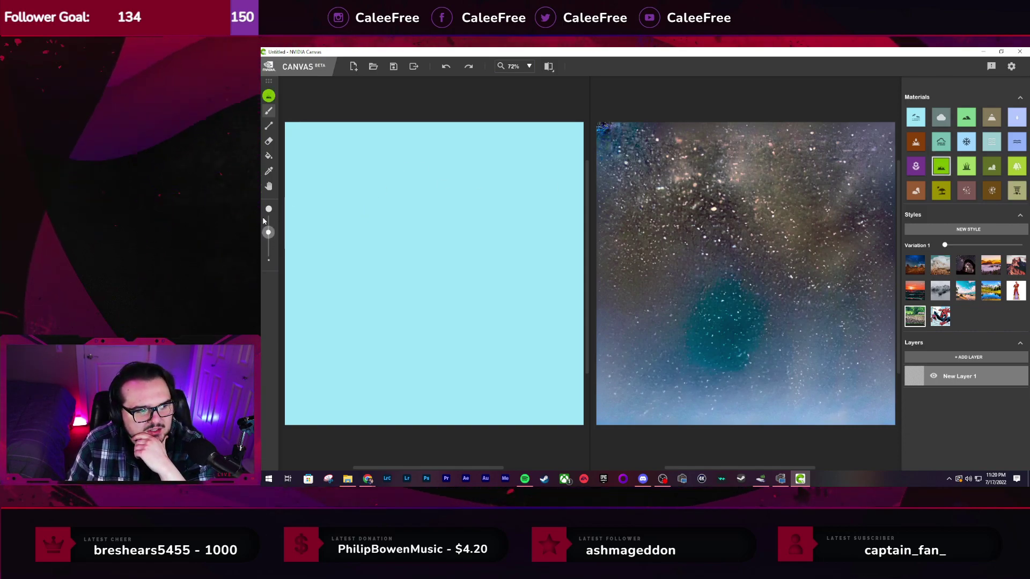
mouse_move(292, 126)
left_mouse_down()
mouse_move(289, 421)
mouse_move(317, 129)
mouse_move(347, 92)
mouse_move(381, 111)
mouse_move(366, 239)
left_mouse_up()
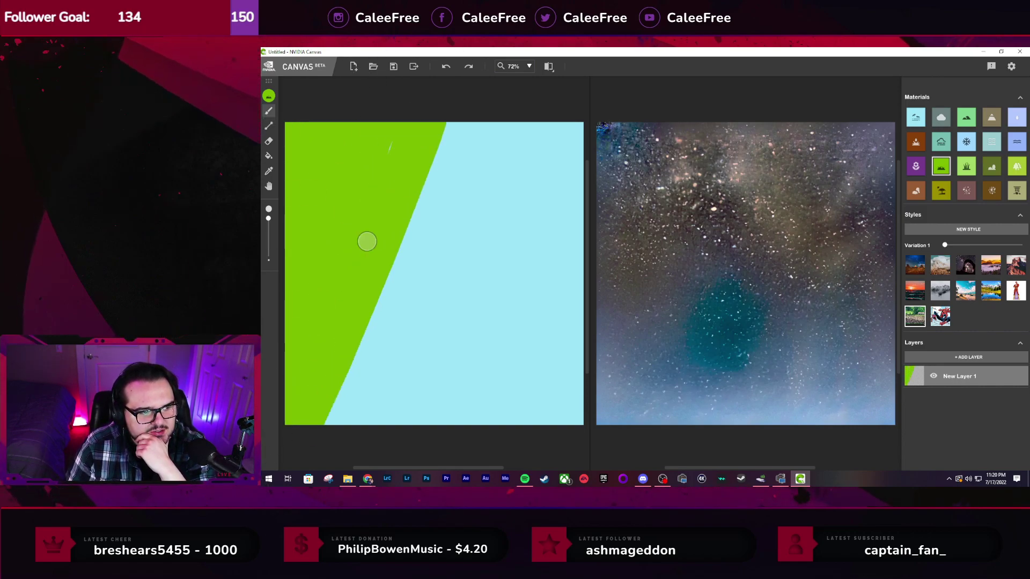
mouse_move(332, 419)
left_mouse_down()
mouse_move(515, 129)
mouse_move(366, 265)
mouse_move(344, 376)
left_mouse_up()
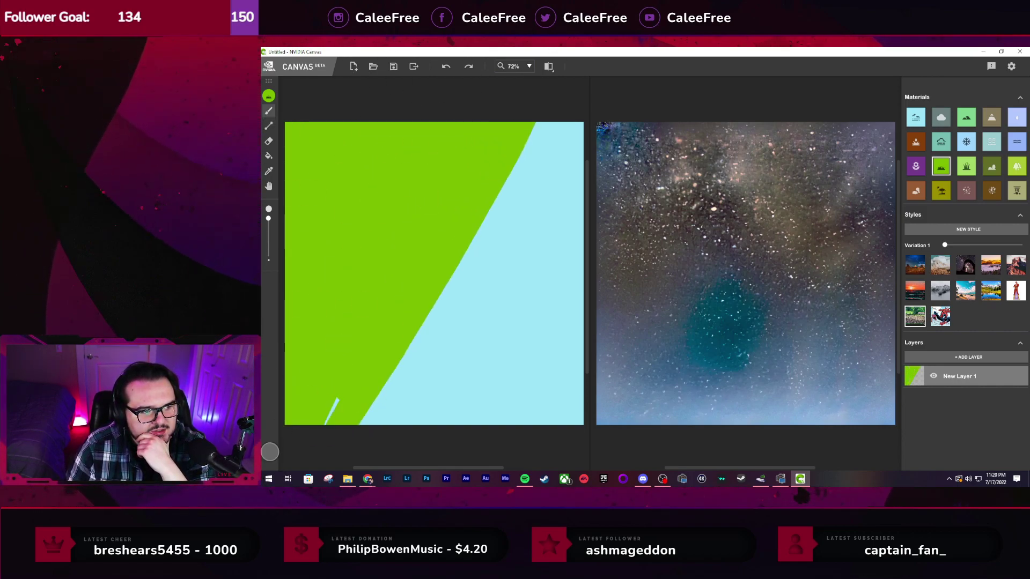
mouse_move(426, 312)
left_mouse_down()
mouse_move(520, 184)
mouse_move(559, 76)
mouse_move(577, 116)
mouse_move(512, 287)
mouse_move(419, 448)
mouse_move(563, 225)
mouse_move(445, 435)
mouse_move(611, 233)
left_mouse_up()
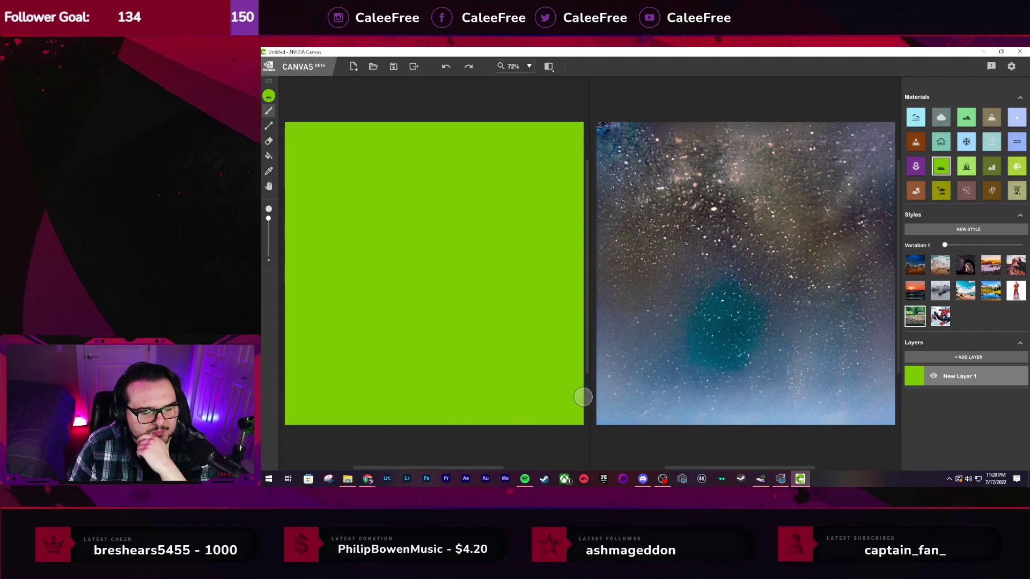
left_click_drag(570, 410, 573, 387)
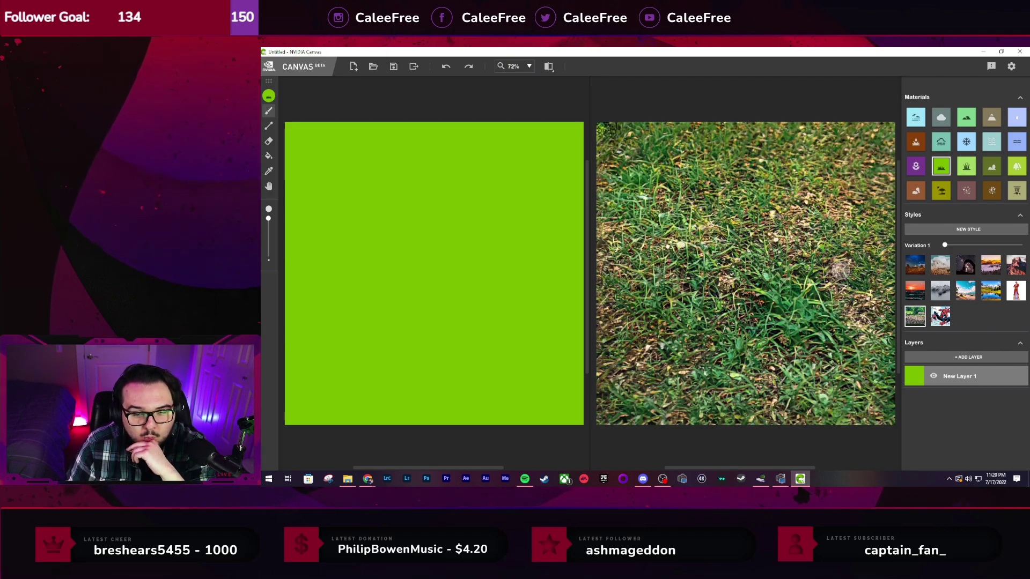
left_click(999, 357)
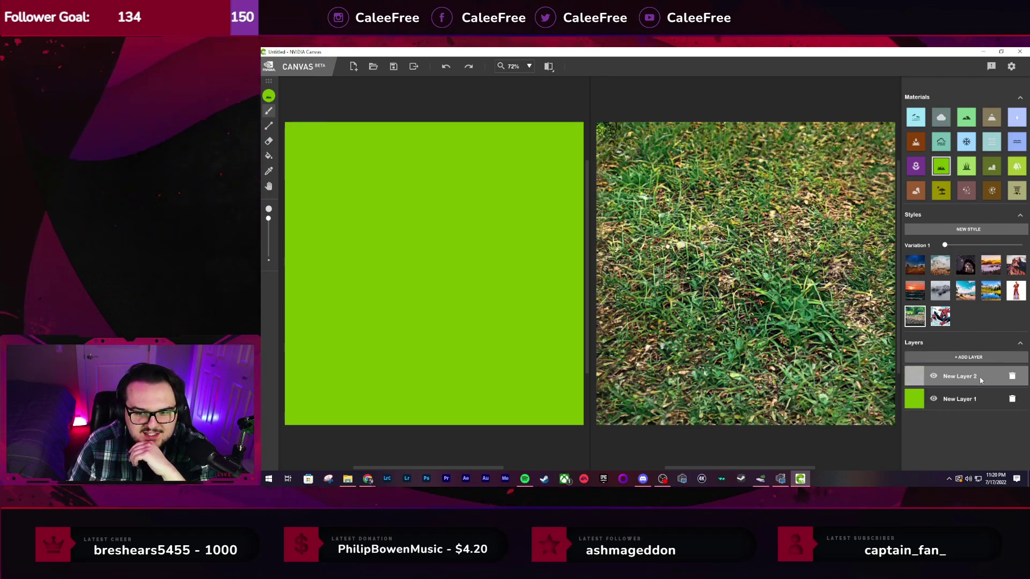
Paint Sky across the top of the canvas above a sloping horizon, then add New Layer 3
left_click(916, 120)
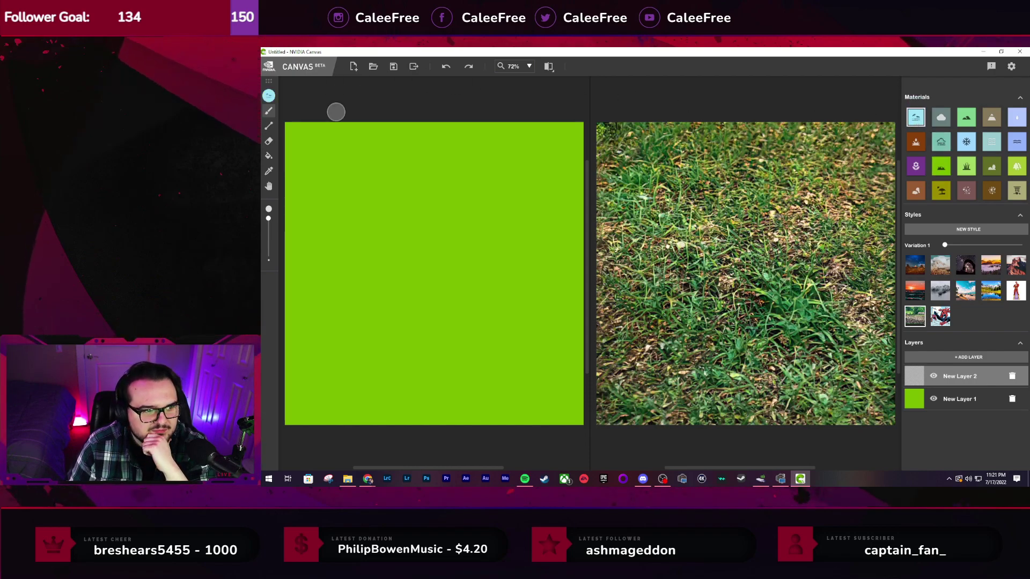
left_click_drag(290, 123, 279, 225)
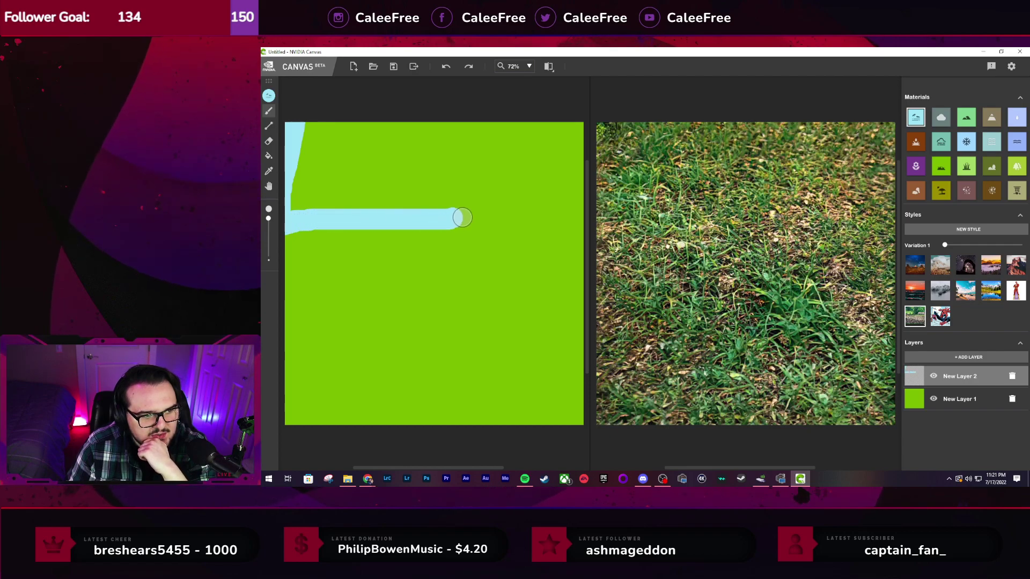
mouse_move(462, 217)
left_mouse_down()
mouse_move(615, 206)
mouse_move(569, 122)
mouse_move(589, 130)
mouse_move(421, 101)
mouse_move(390, 125)
mouse_move(311, 137)
mouse_move(289, 129)
mouse_move(316, 117)
mouse_move(287, 191)
mouse_move(293, 211)
mouse_move(316, 199)
mouse_move(358, 130)
mouse_move(369, 153)
mouse_move(342, 194)
mouse_move(348, 203)
mouse_move(406, 148)
mouse_move(474, 113)
mouse_move(489, 136)
mouse_move(524, 127)
mouse_move(522, 145)
mouse_move(402, 163)
mouse_move(378, 202)
mouse_move(416, 199)
left_mouse_up()
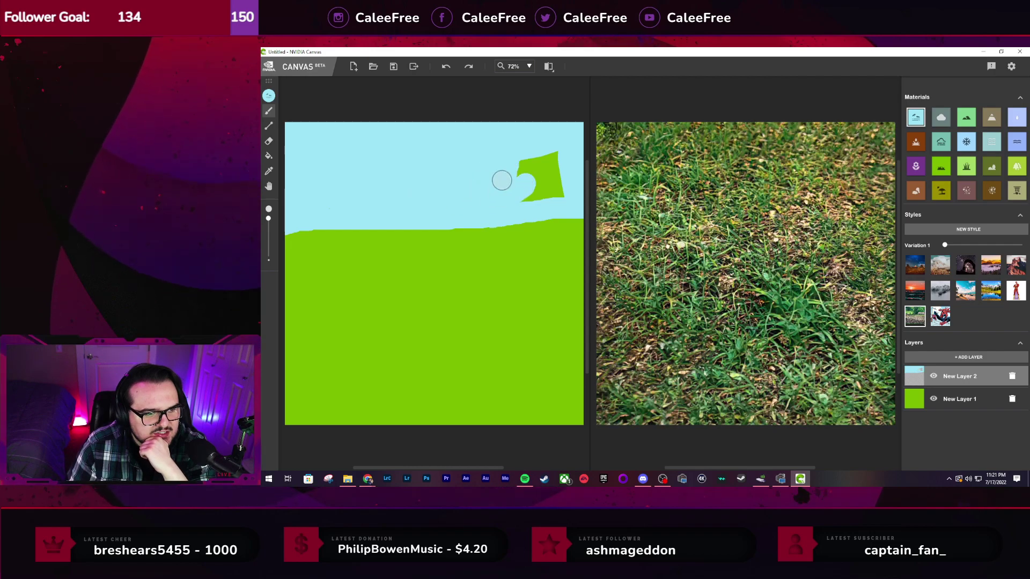
mouse_move(501, 180)
left_mouse_down()
mouse_move(523, 170)
mouse_move(531, 189)
mouse_move(555, 153)
mouse_move(550, 188)
left_mouse_up()
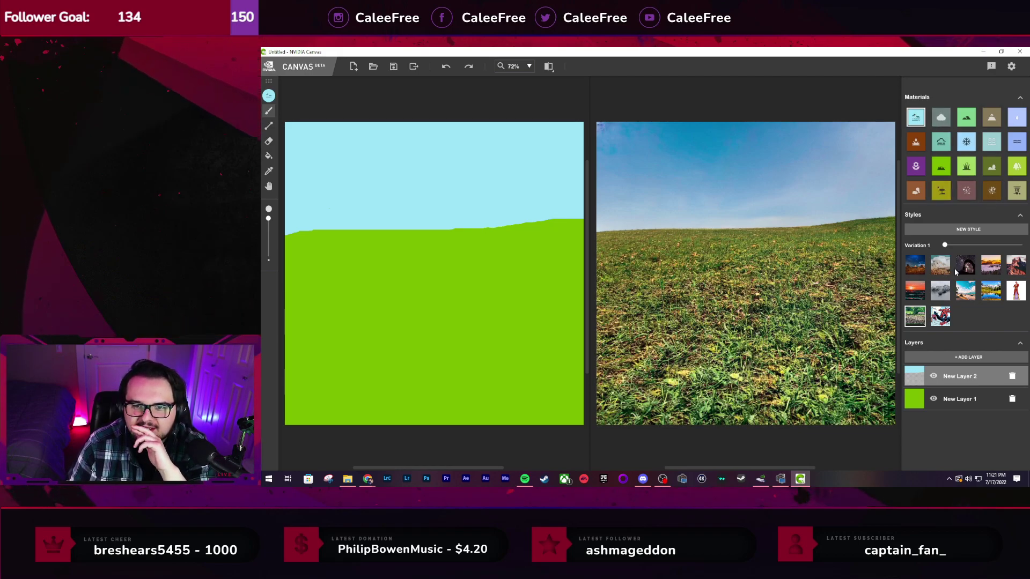
left_click(978, 357)
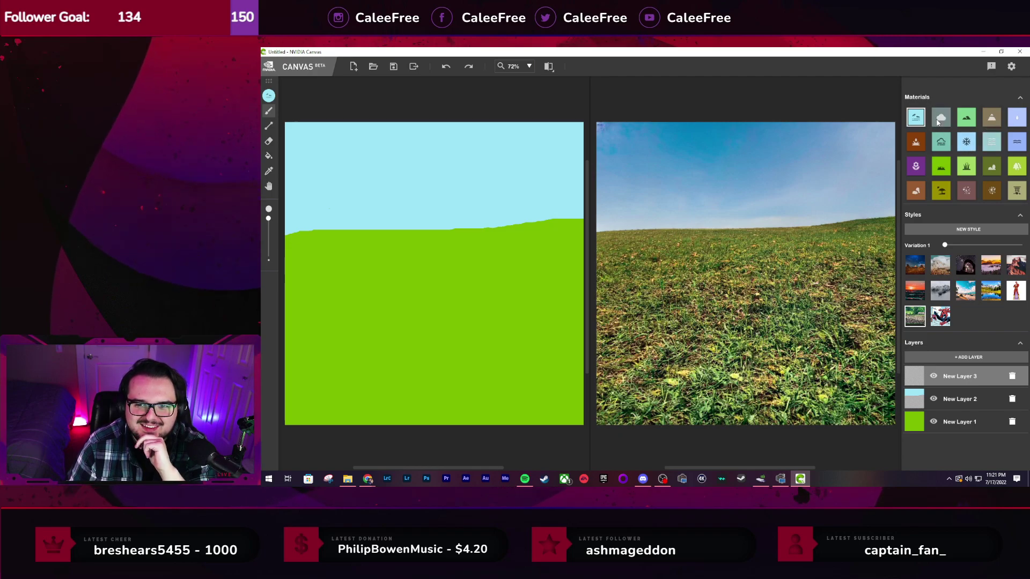
Try a mountain at the left edge, undo both strokes, and switch to the hill material
left_click(992, 125)
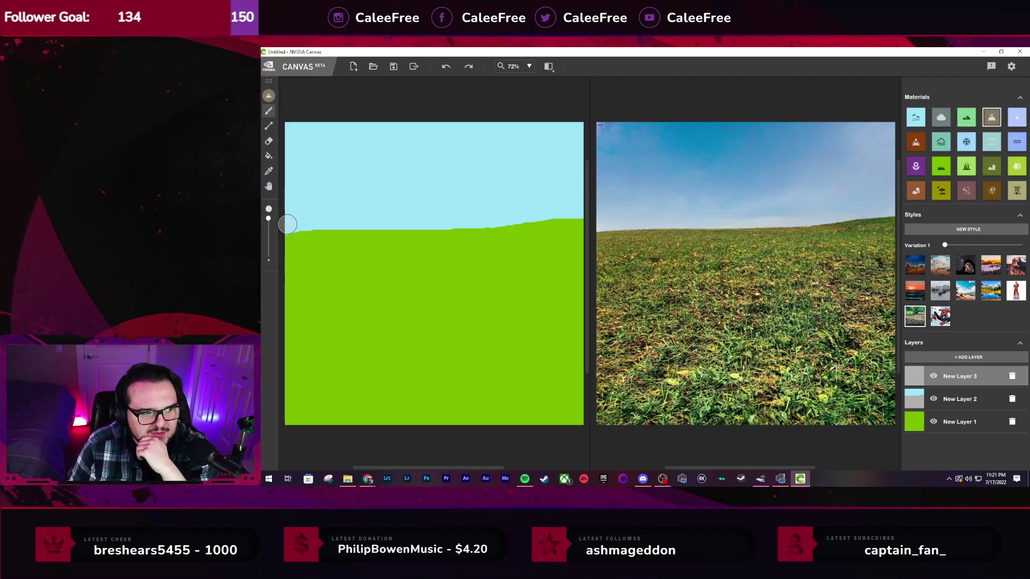
left_click_drag(289, 227, 292, 203)
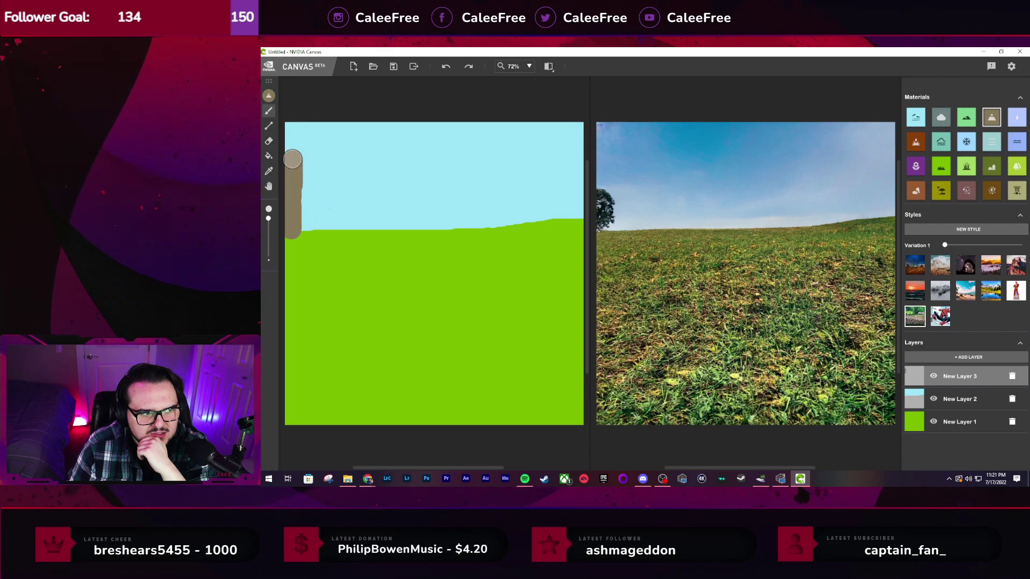
left_click_drag(300, 160, 309, 223)
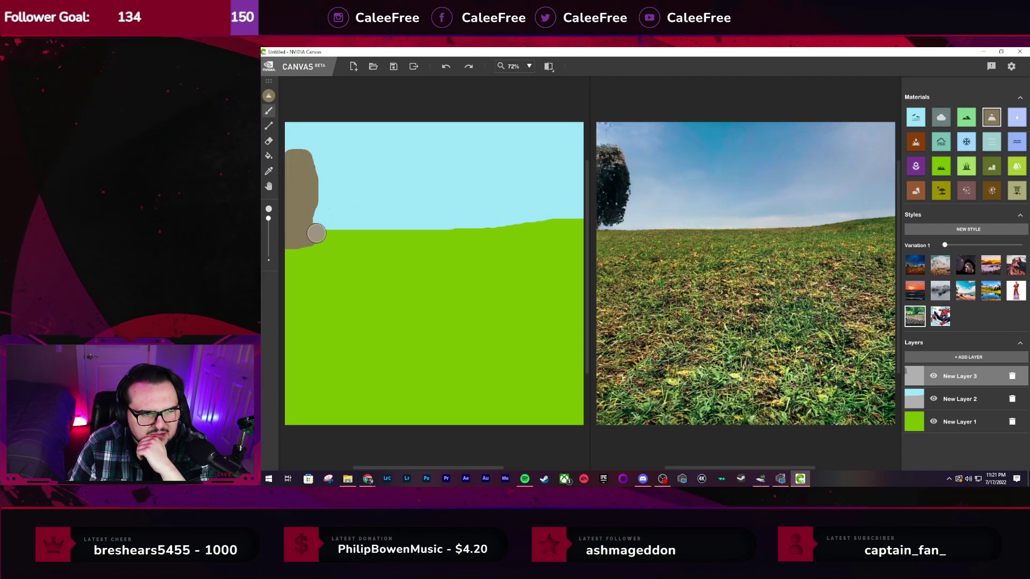
key("ctrl+z")
key("ctrl+z")
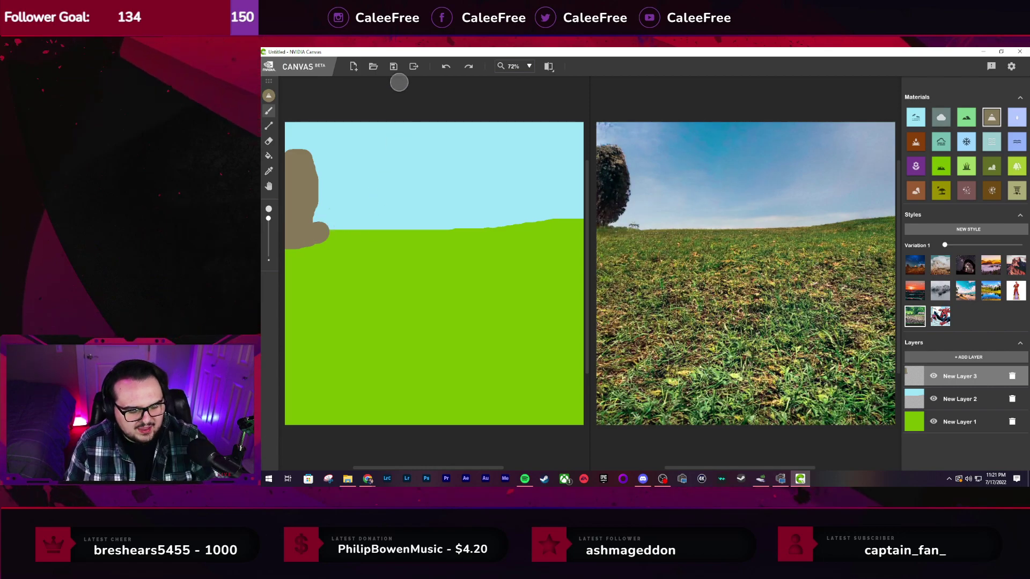
key("ctrl+z")
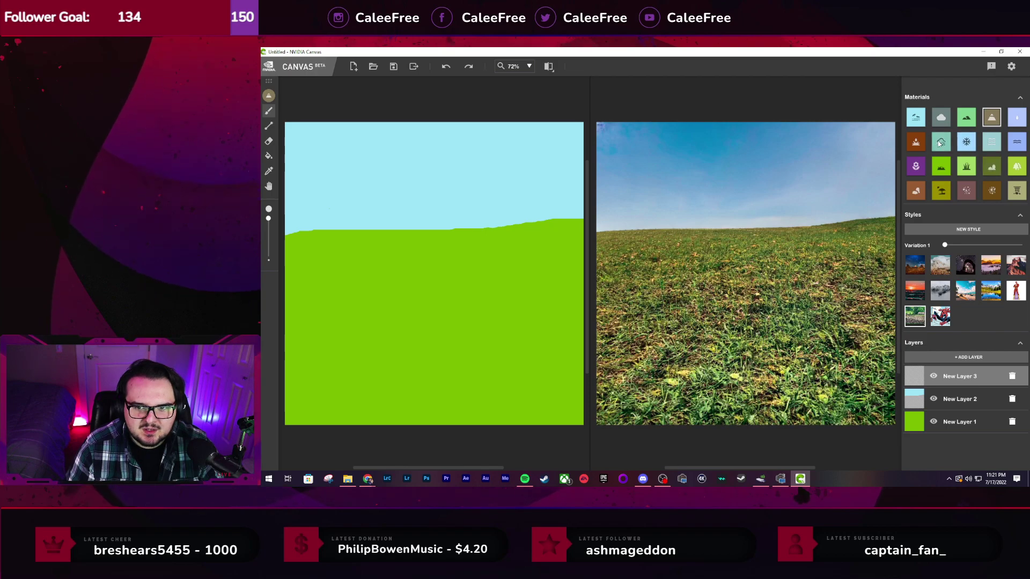
left_click(966, 116)
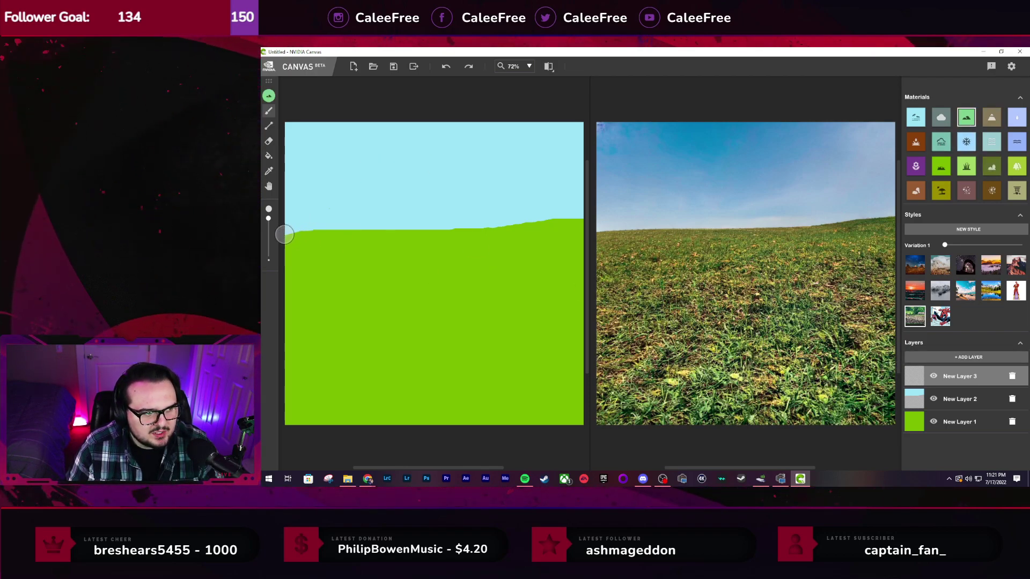
Paint a hill arch on the left horizon and move the hill layer below the sky layer
mouse_move(287, 229)
left_mouse_down()
mouse_move(306, 207)
mouse_move(373, 191)
mouse_move(437, 199)
mouse_move(468, 226)
left_mouse_up()
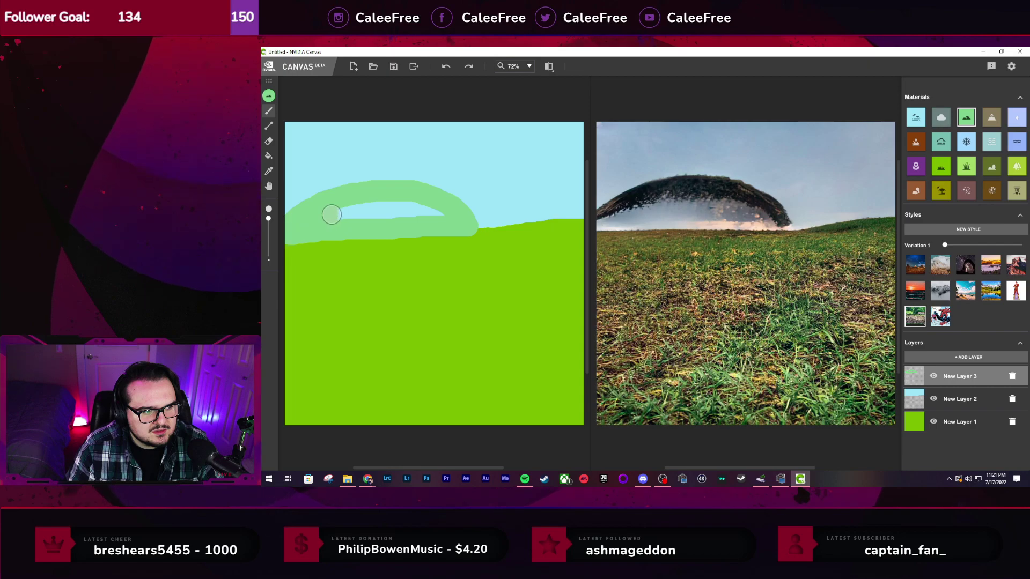
mouse_move(332, 214)
left_mouse_down()
mouse_move(440, 205)
mouse_move(350, 219)
mouse_move(448, 218)
left_mouse_up()
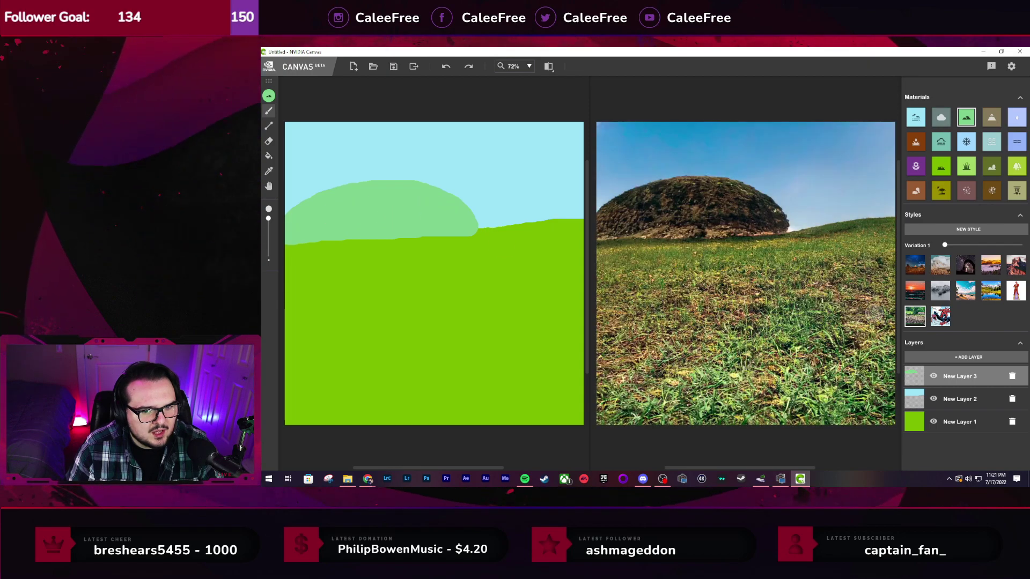
left_click_drag(963, 376, 955, 401)
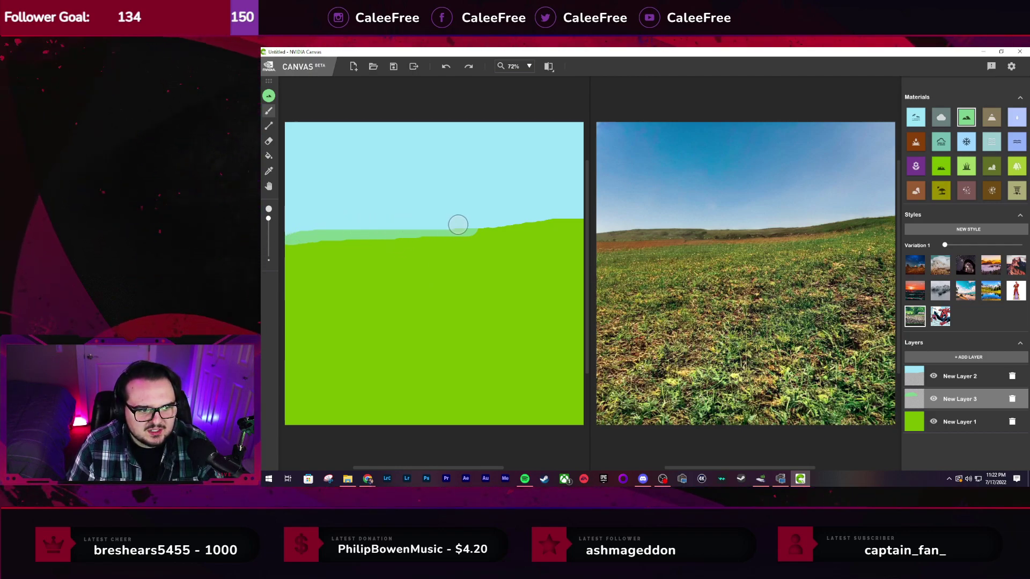
Extend the hill band along the horizon to the right edge, then add New Layer 4
left_click_drag(536, 225, 593, 218)
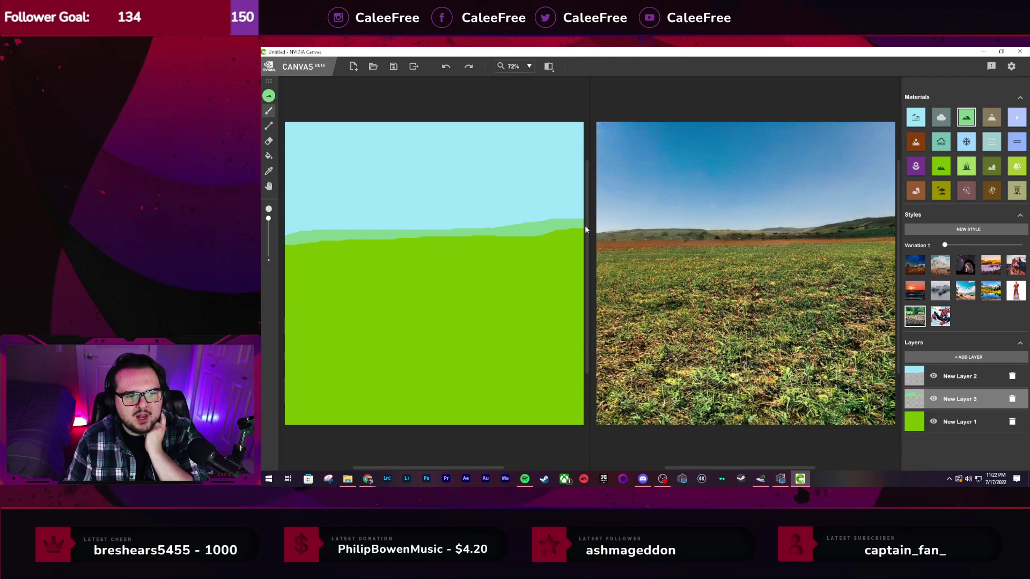
left_click_drag(579, 230, 266, 252)
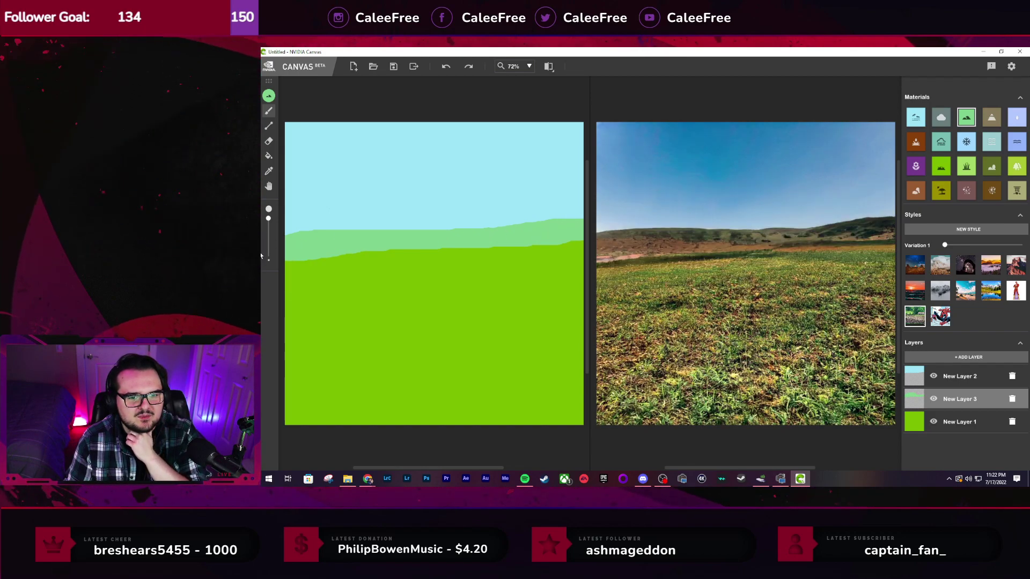
key("ctrl+z")
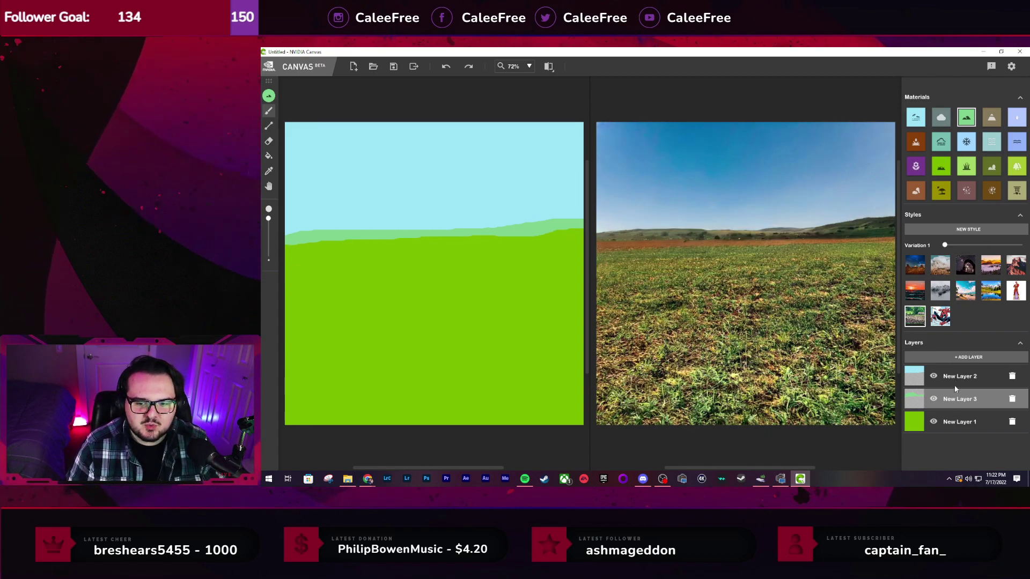
left_click(976, 358)
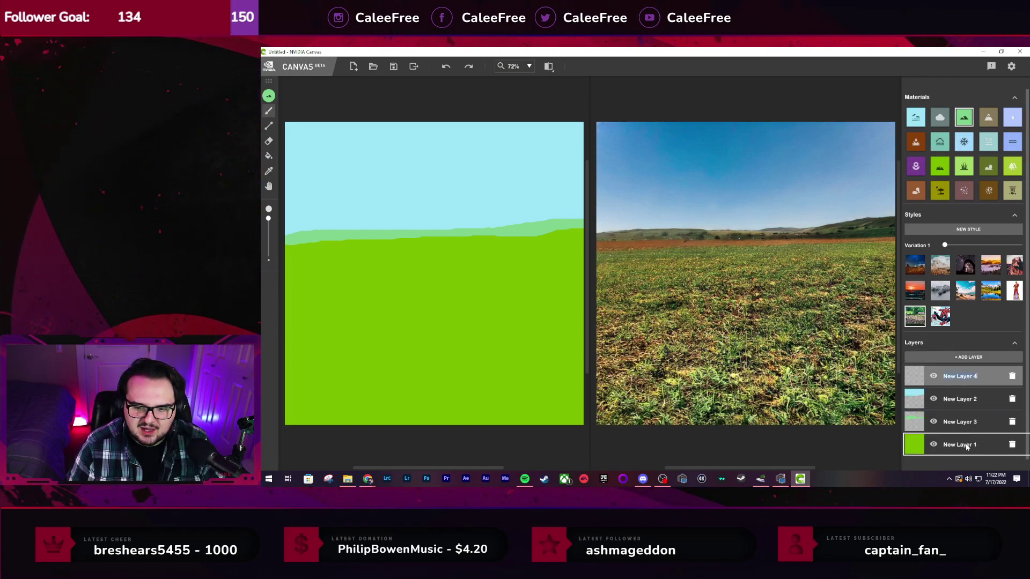
Order the layers as New Layer 4, sky, hills, grass, and select the cloud material
left_click_drag(966, 447, 974, 454)
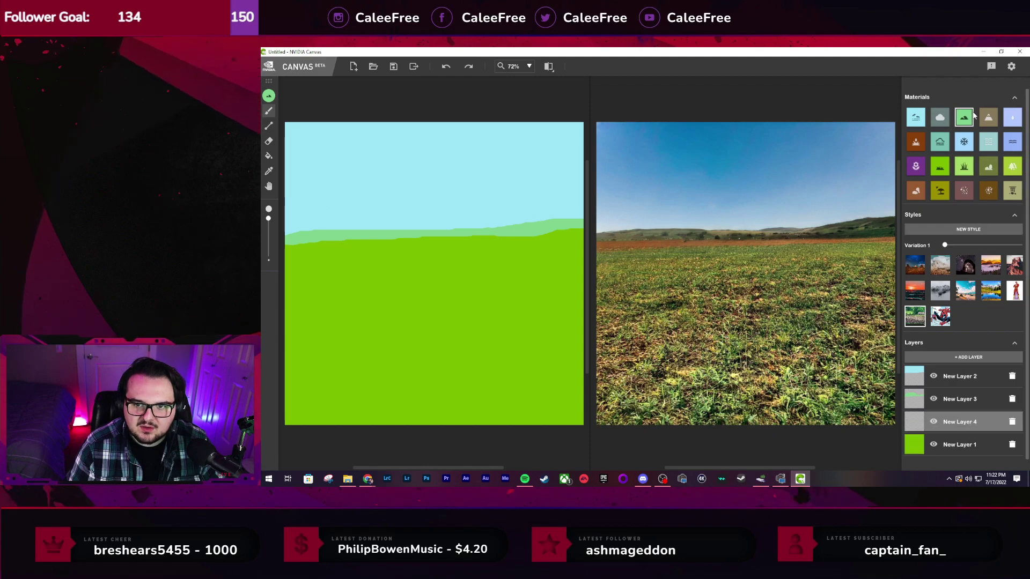
left_click(942, 119)
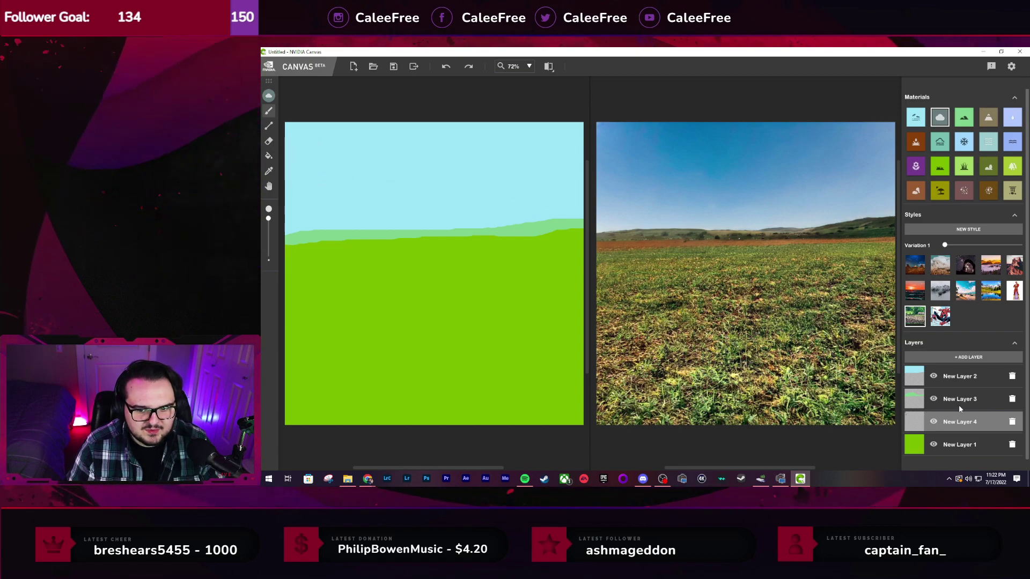
left_click(952, 378)
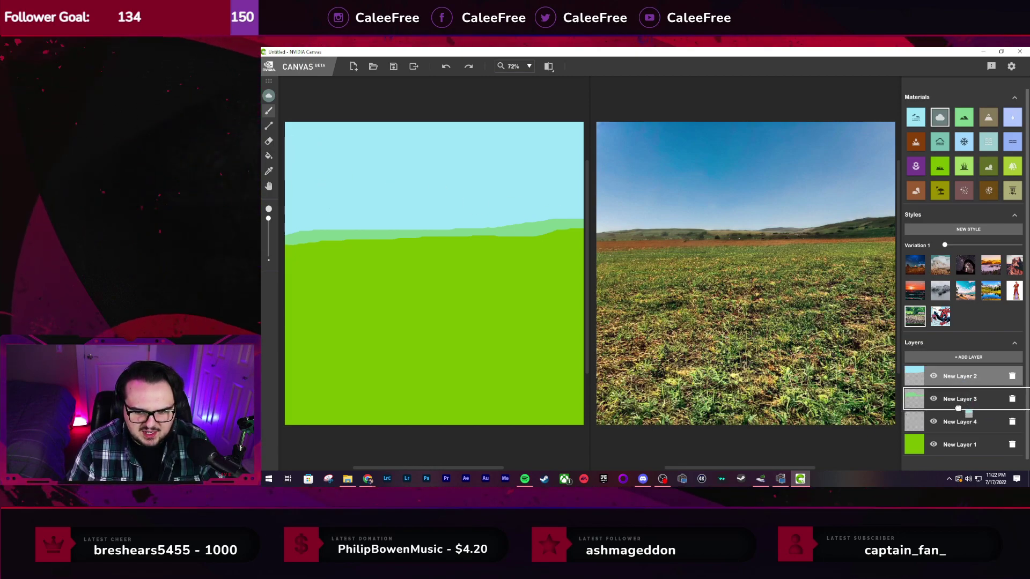
left_click_drag(958, 425, 957, 428)
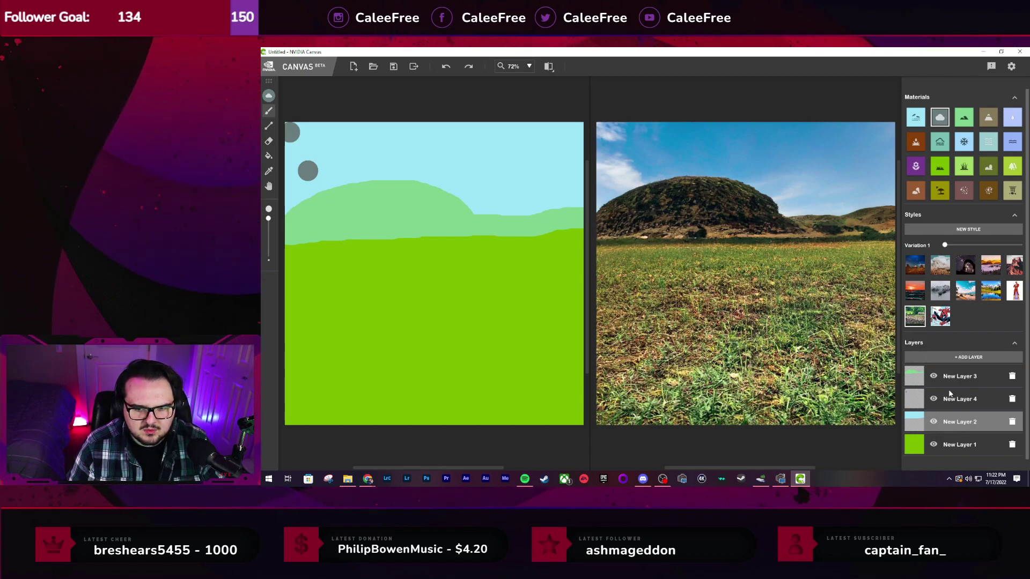
left_click_drag(950, 378, 953, 429)
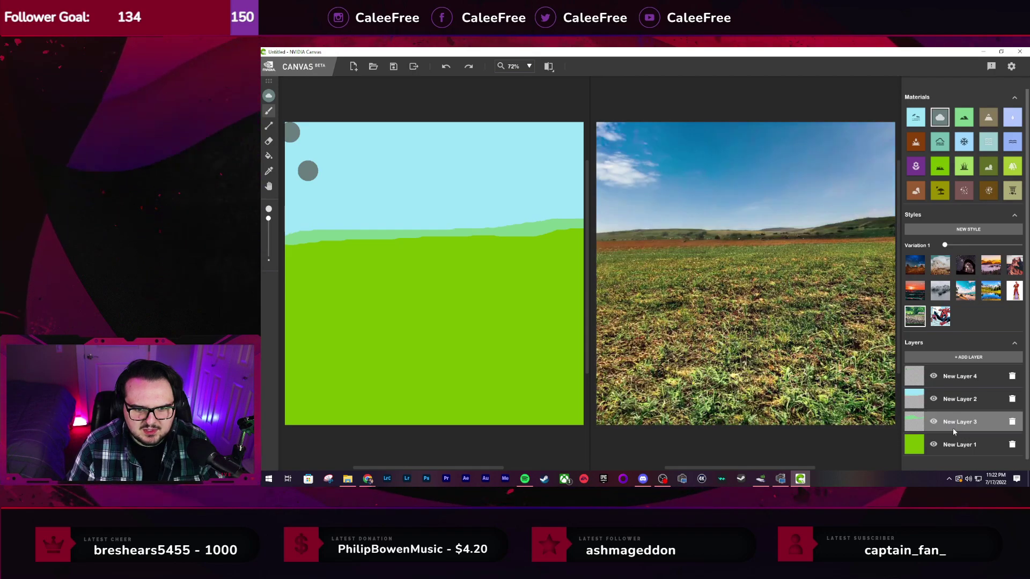
On New Layer 4, stamp ten cloud dabs in two rows across the top of the sky
left_click(961, 376)
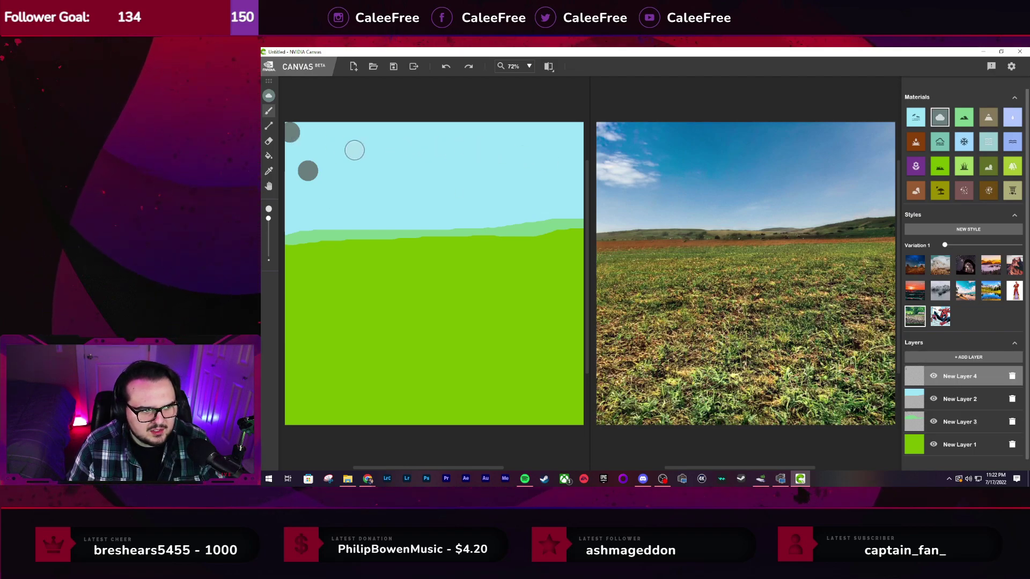
left_click(338, 143)
left_click(408, 135)
left_click(406, 172)
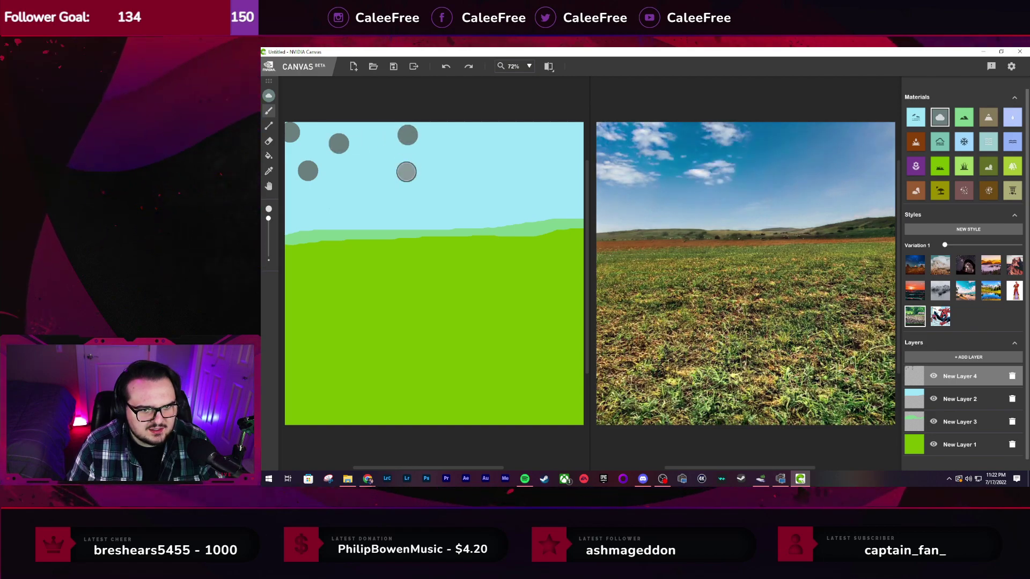
left_click(506, 133)
left_click(567, 137)
left_click(562, 165)
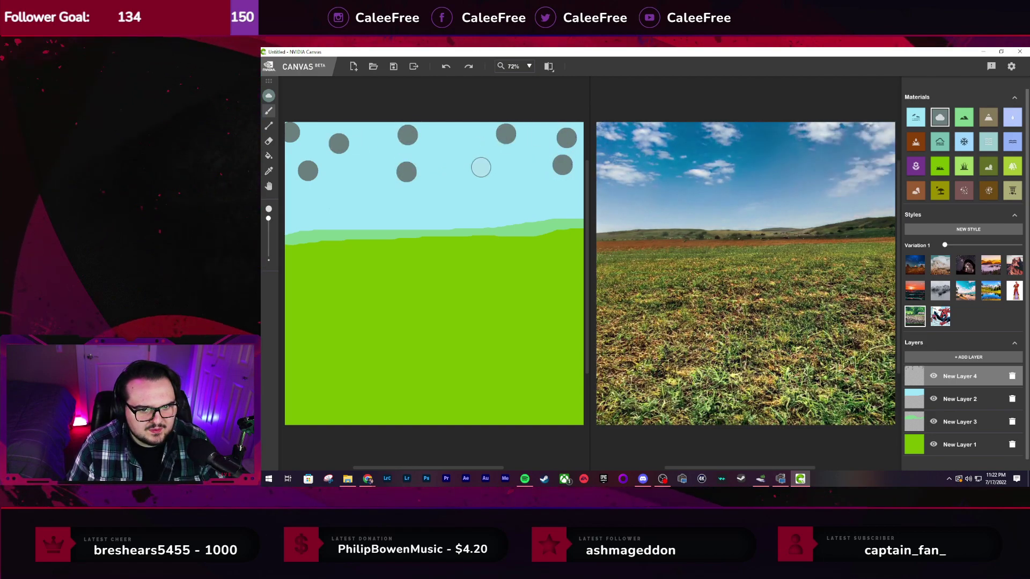
left_click(467, 167)
left_click(455, 137)
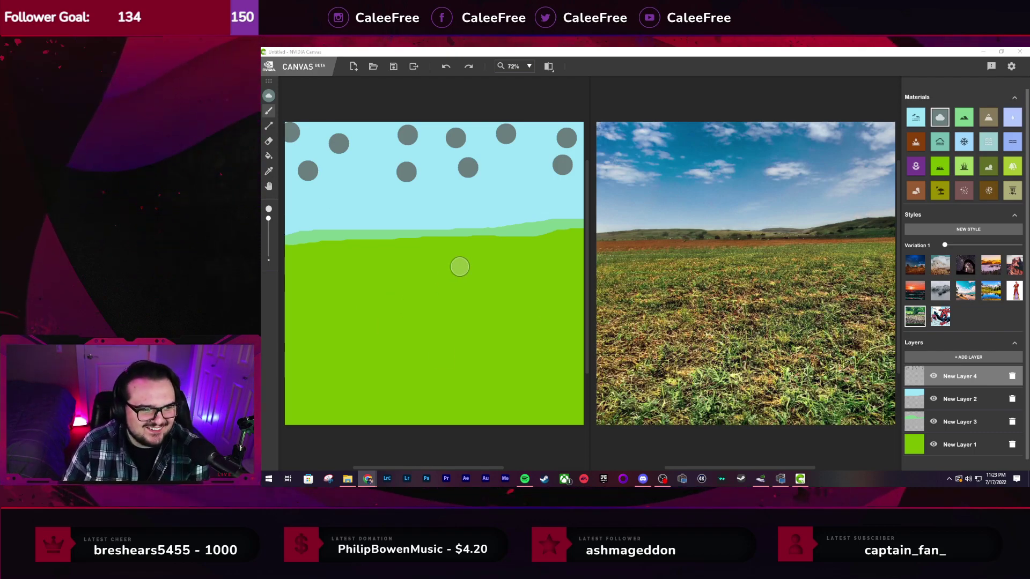
left_click(361, 165)
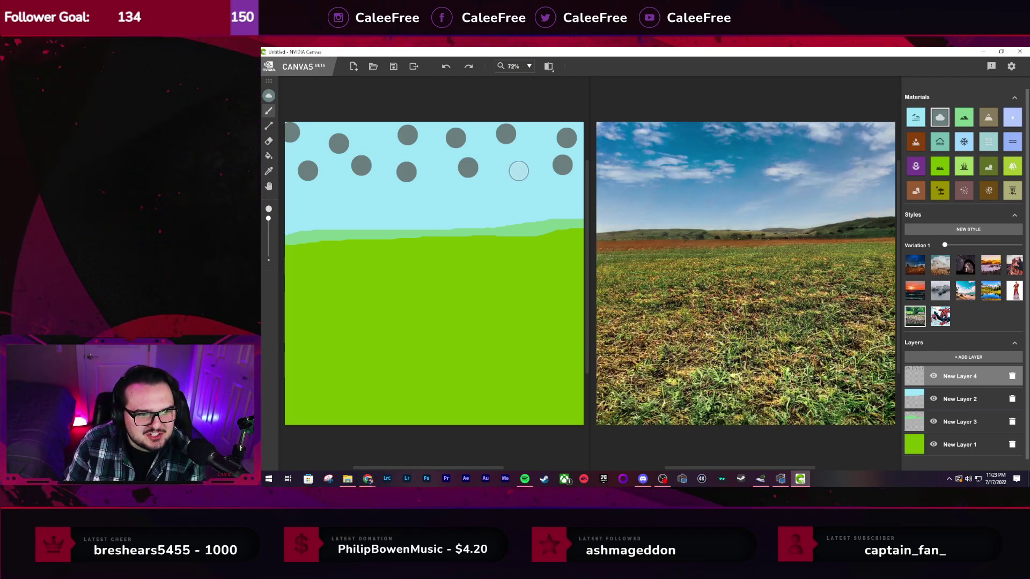
left_click(518, 171)
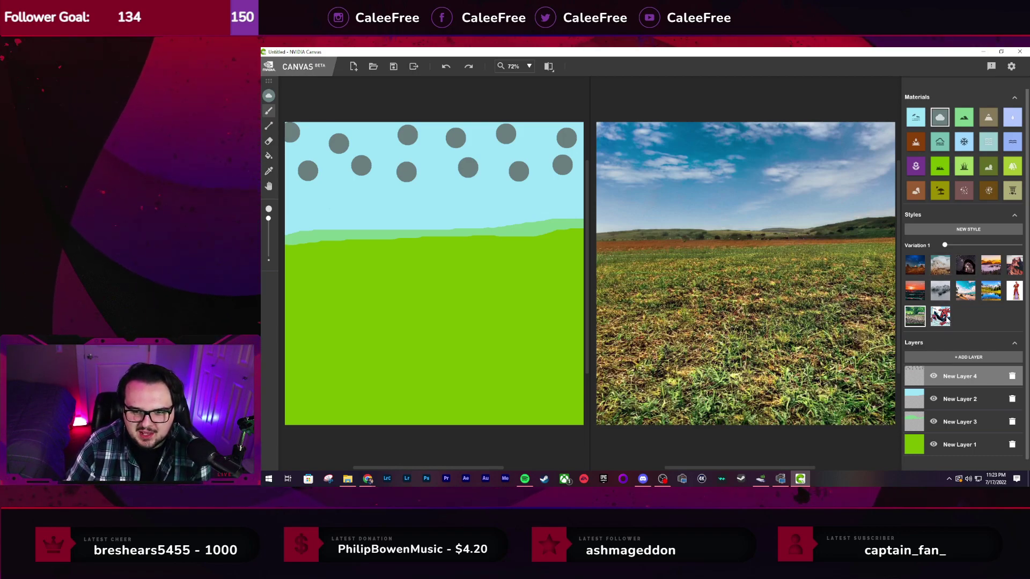
Preview a run of styles: brown field, sunsets, wheat fields, night, golden field, lake-and-mountain
left_click(966, 294)
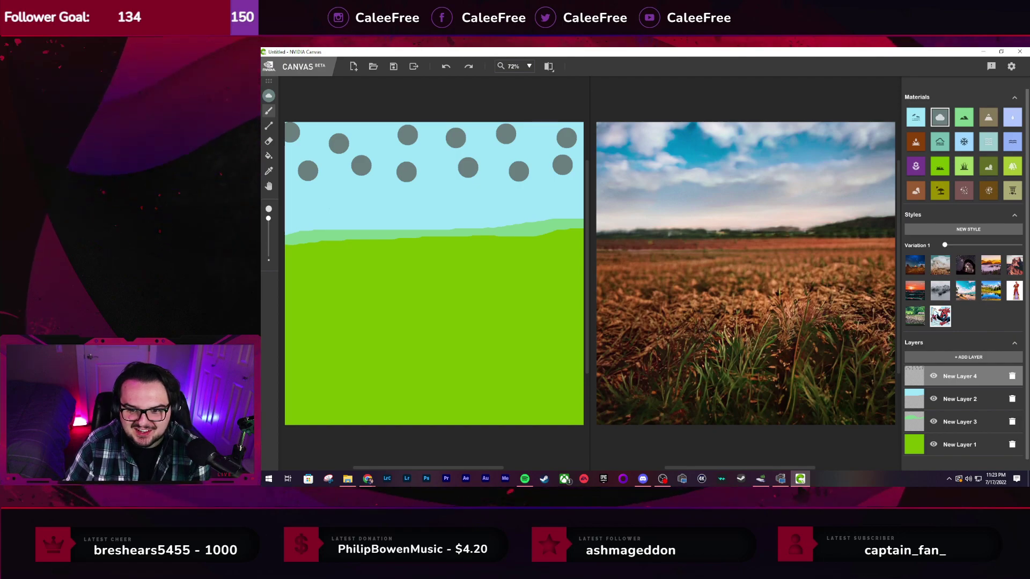
left_click(915, 317)
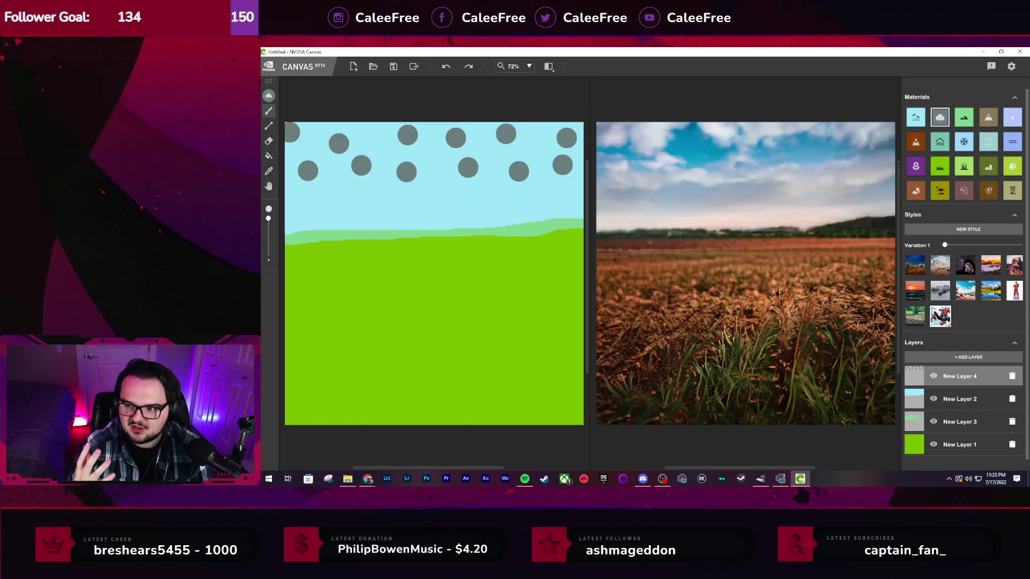
left_click(992, 265)
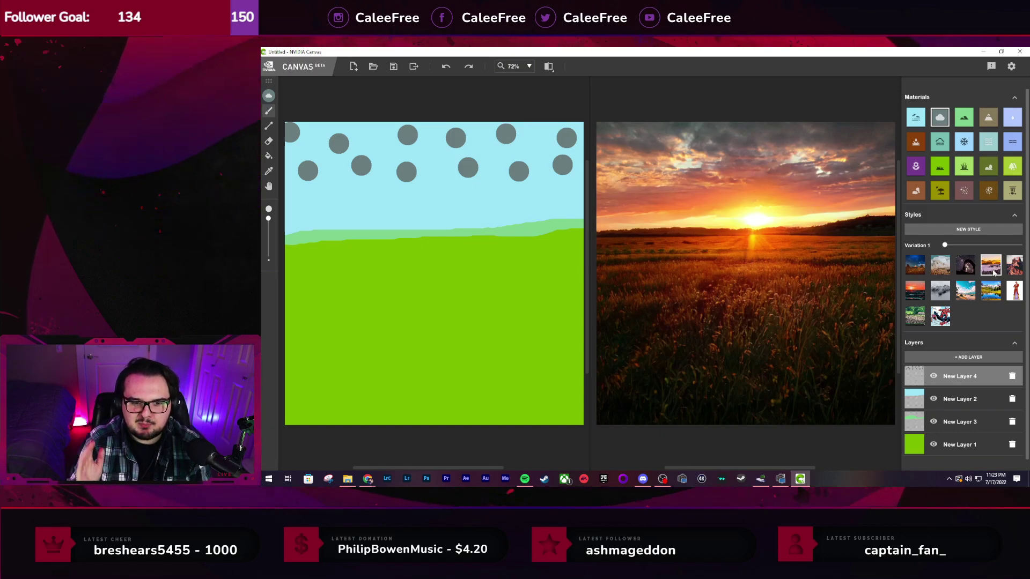
left_click(914, 289)
left_click(918, 269)
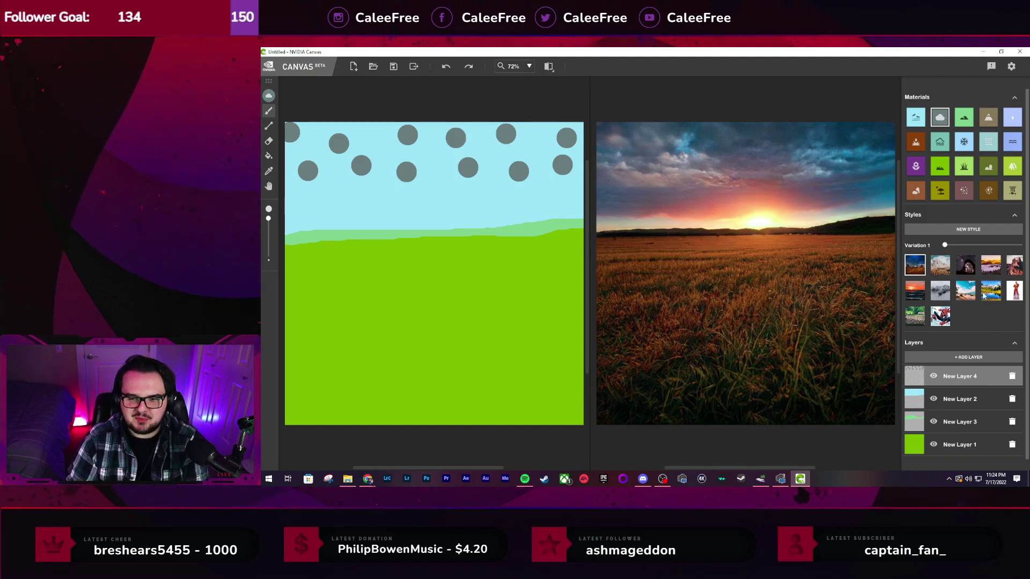
left_click(938, 269)
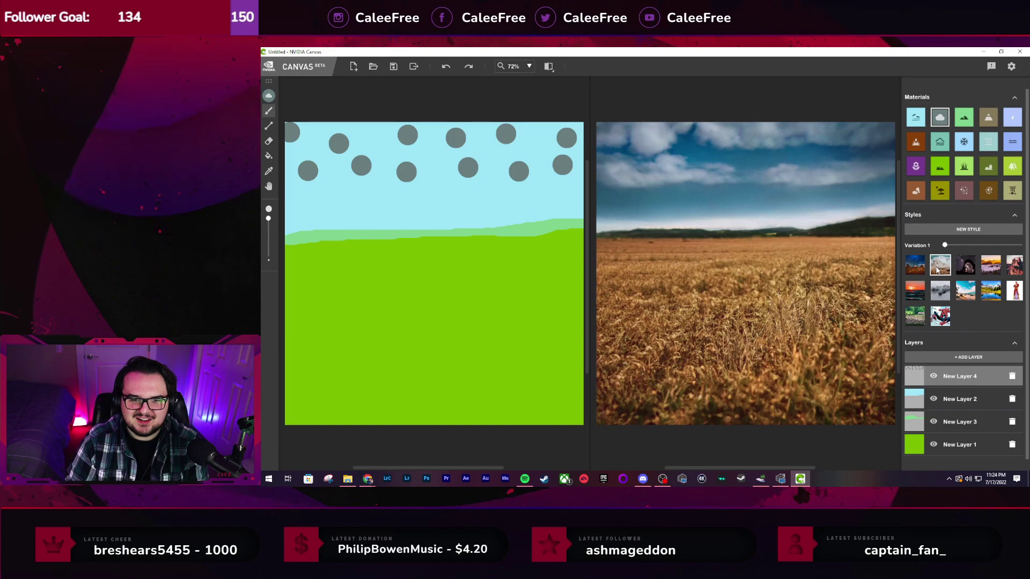
left_click(965, 265)
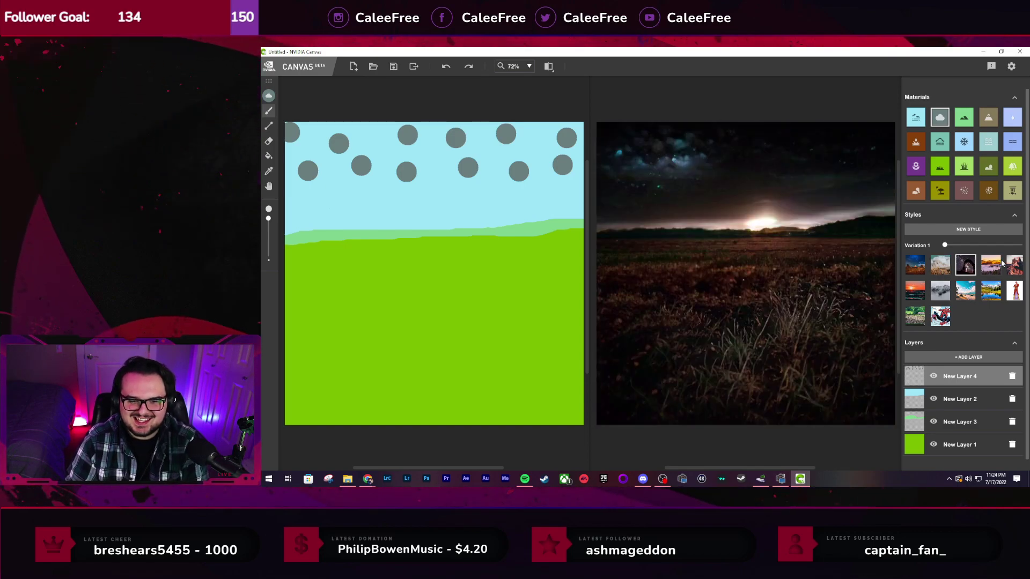
left_click(1001, 263)
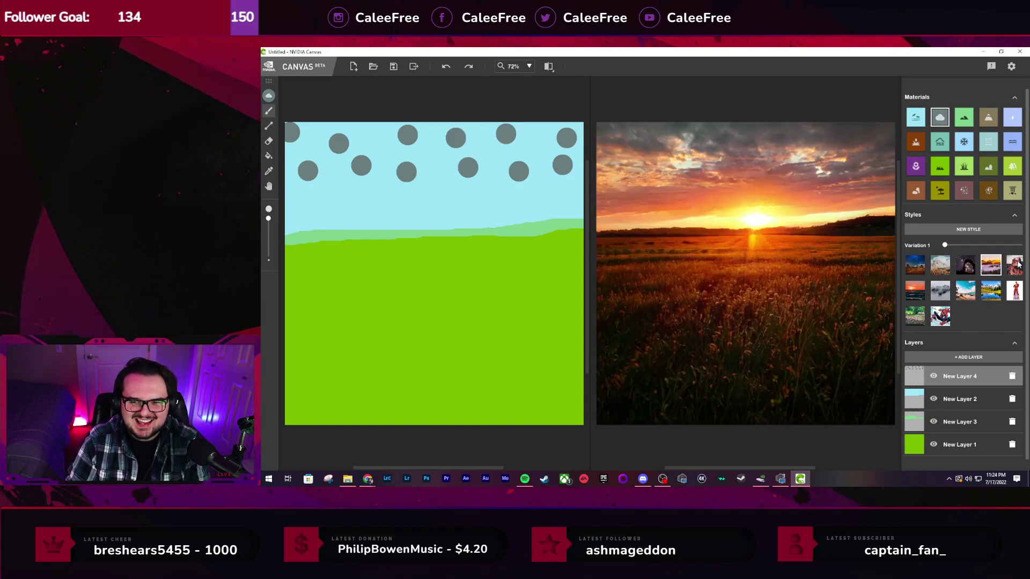
left_click(916, 293)
left_click(917, 294)
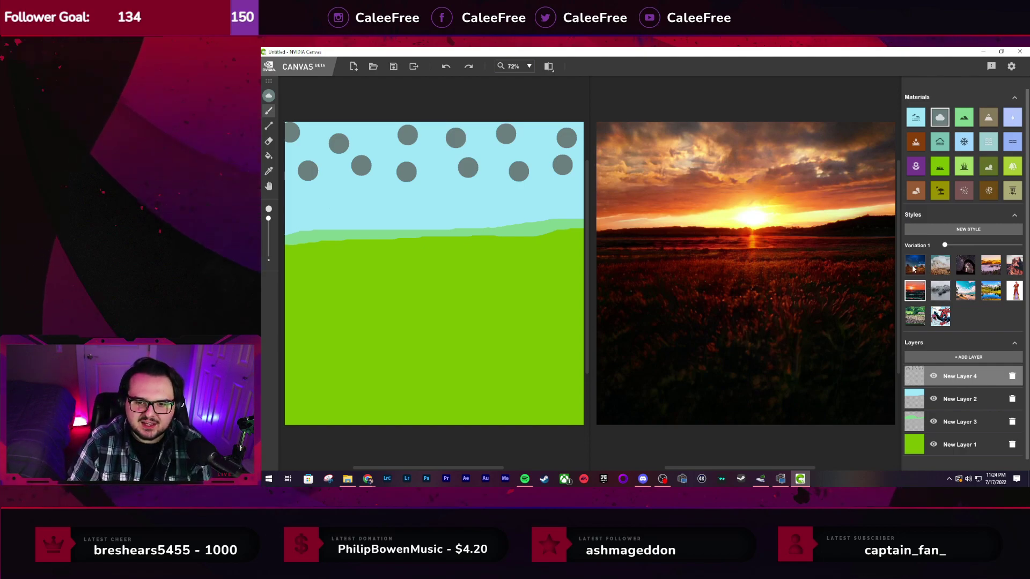
left_click(934, 293)
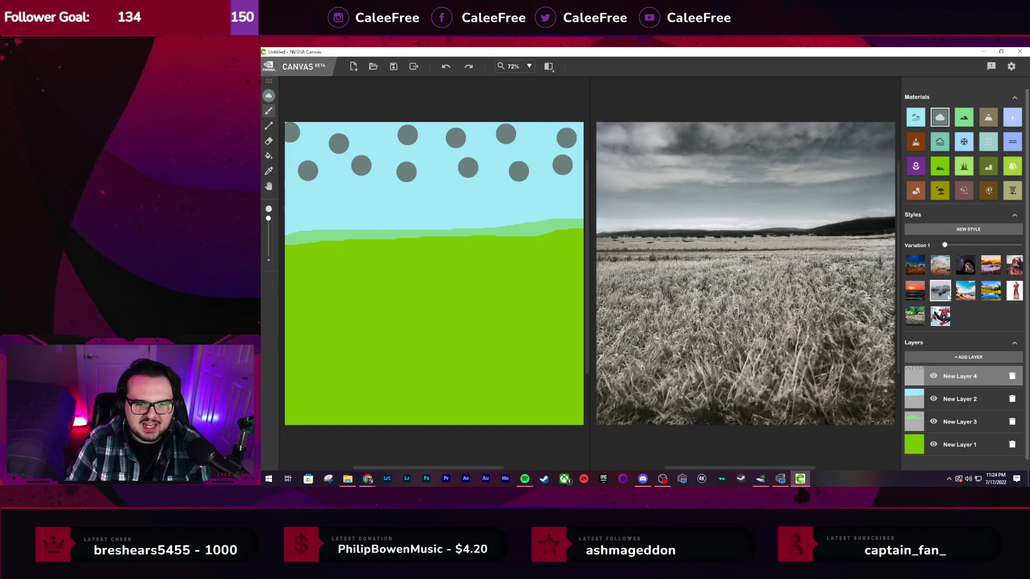
left_click(965, 292)
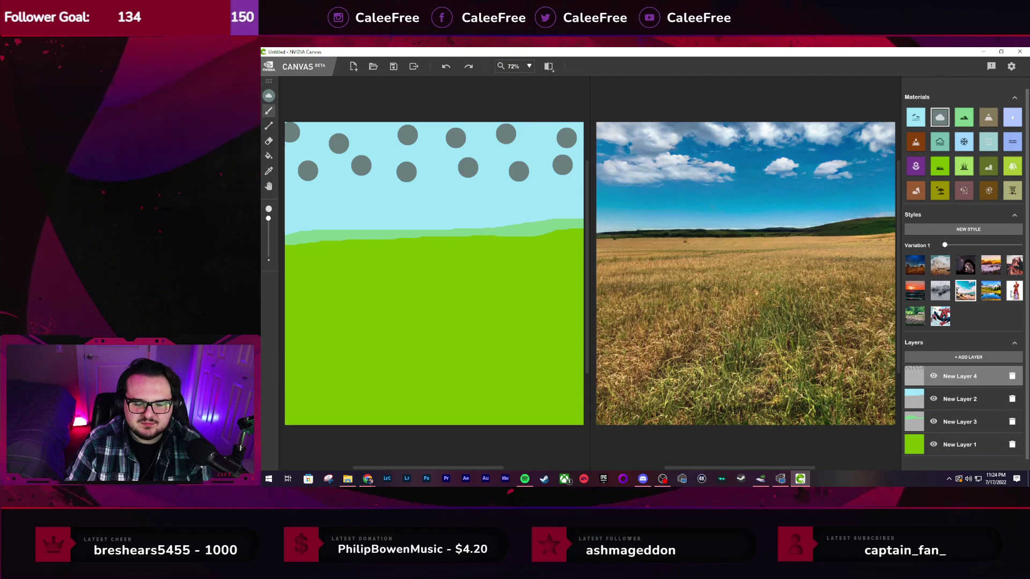
left_click(993, 293)
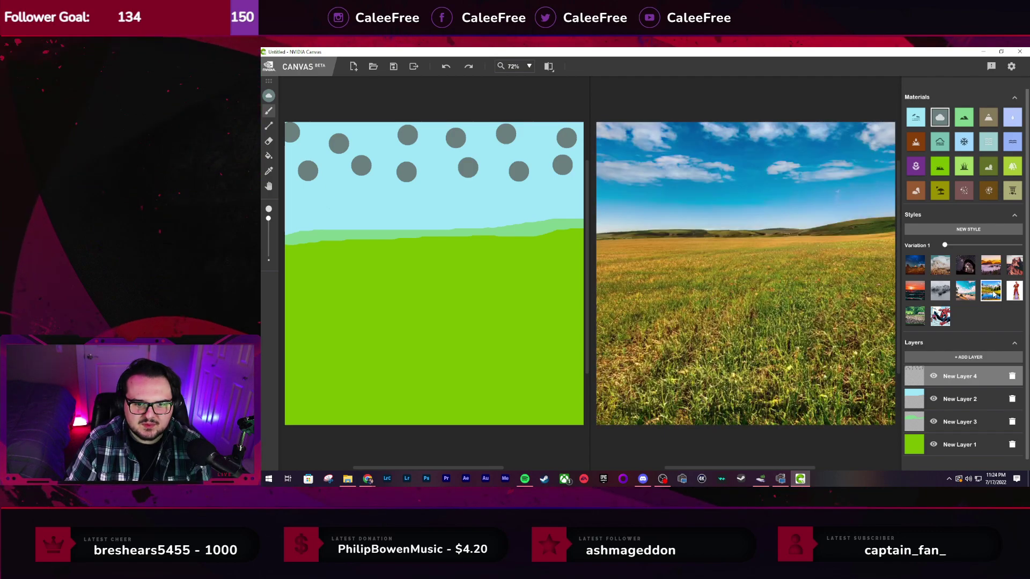
Preview more styles such as blue-sky field and sunset meadow, then settle on green-field
left_click(920, 317)
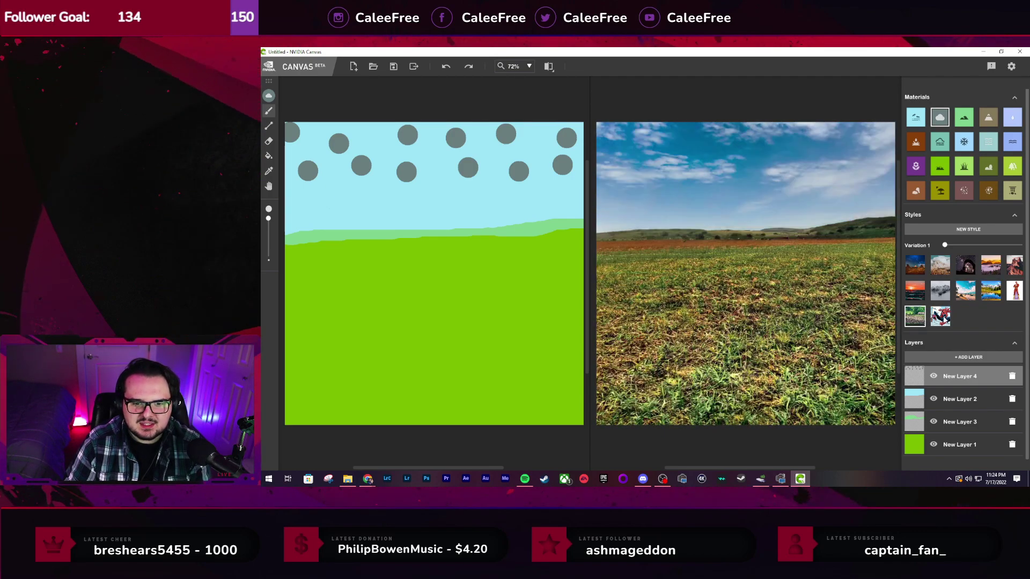
left_click(966, 291)
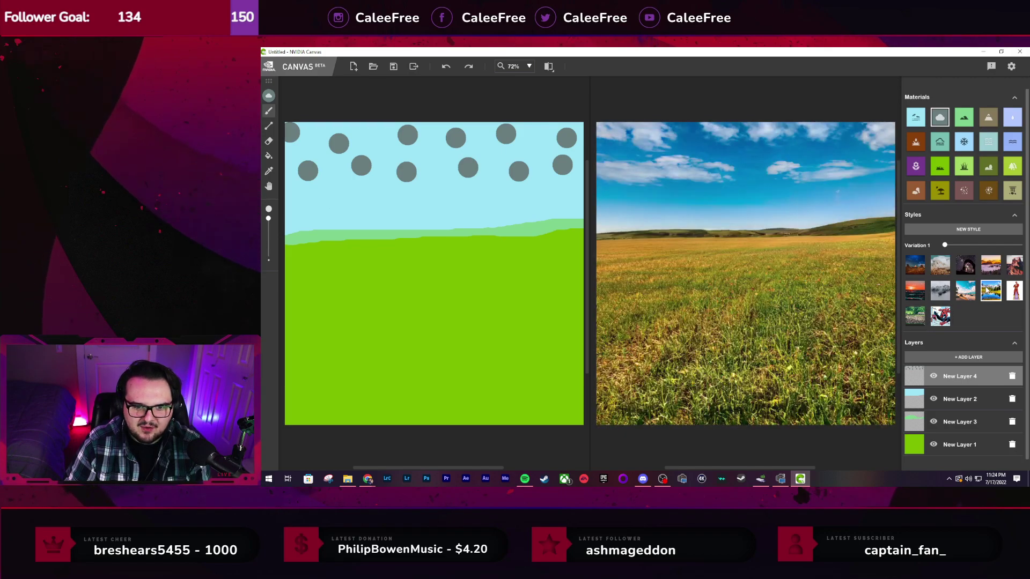
left_click(919, 290)
left_click(991, 265)
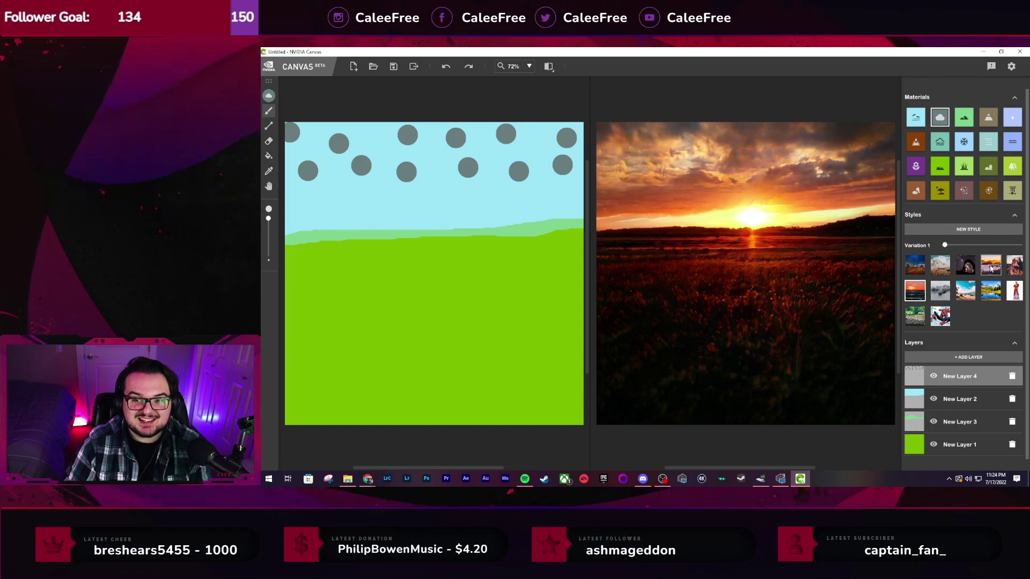
left_click(1013, 272)
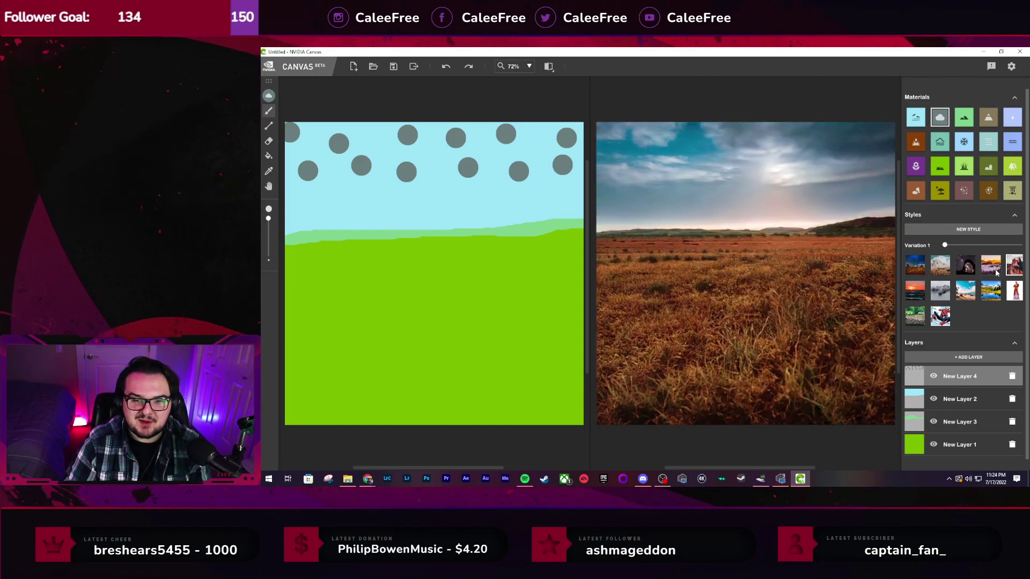
left_click(993, 268)
left_click(917, 269)
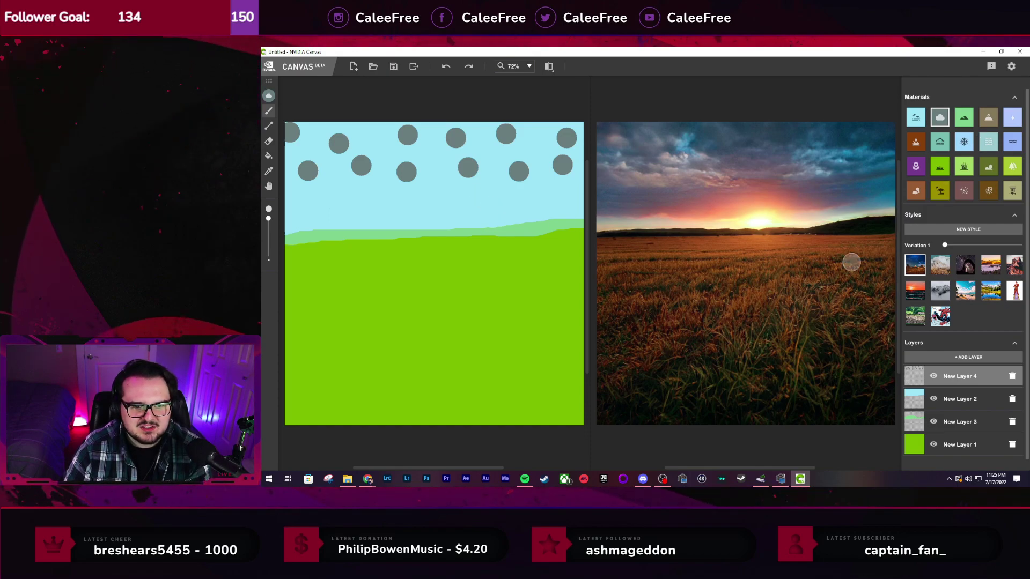
left_click(915, 317)
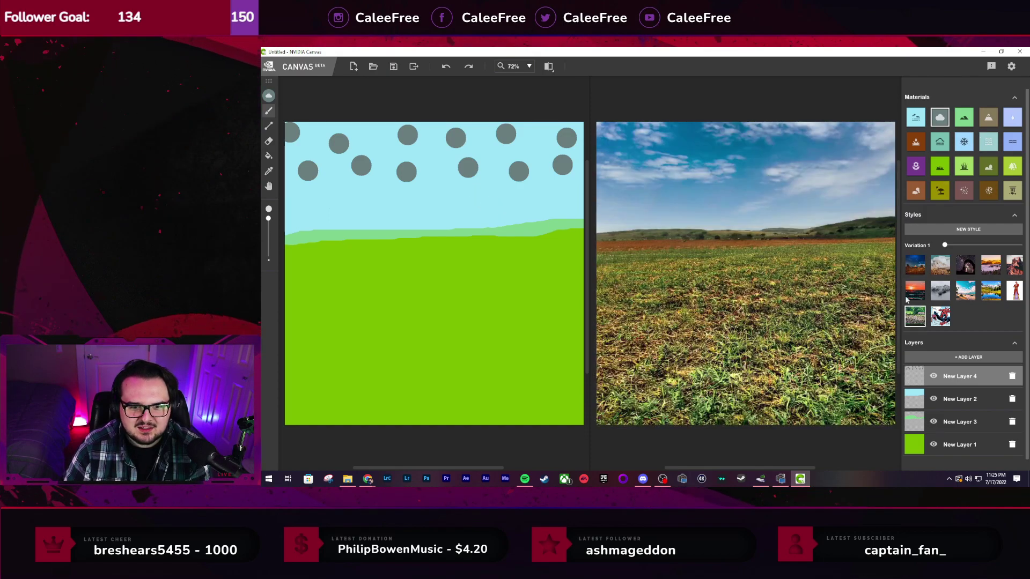
Select the stone material, add New Layer 5, and place it just below New Layer 4
left_click(1013, 191)
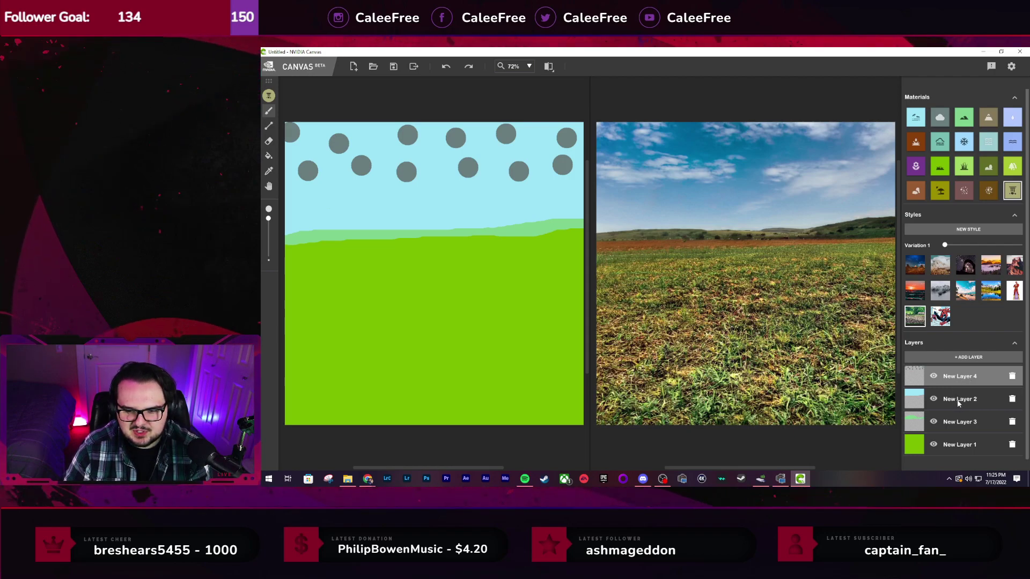
left_click(968, 357)
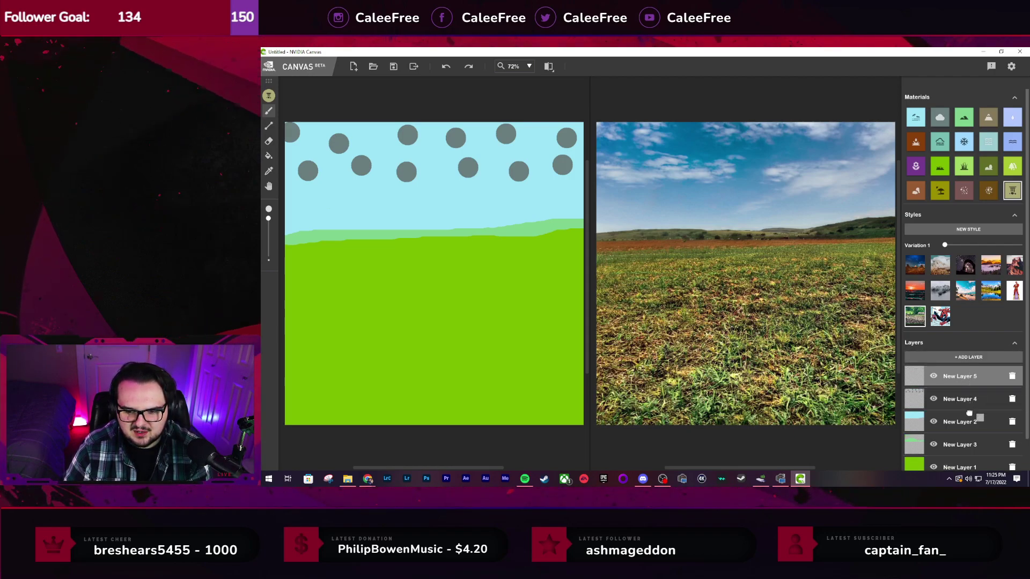
left_click_drag(969, 446, 964, 424)
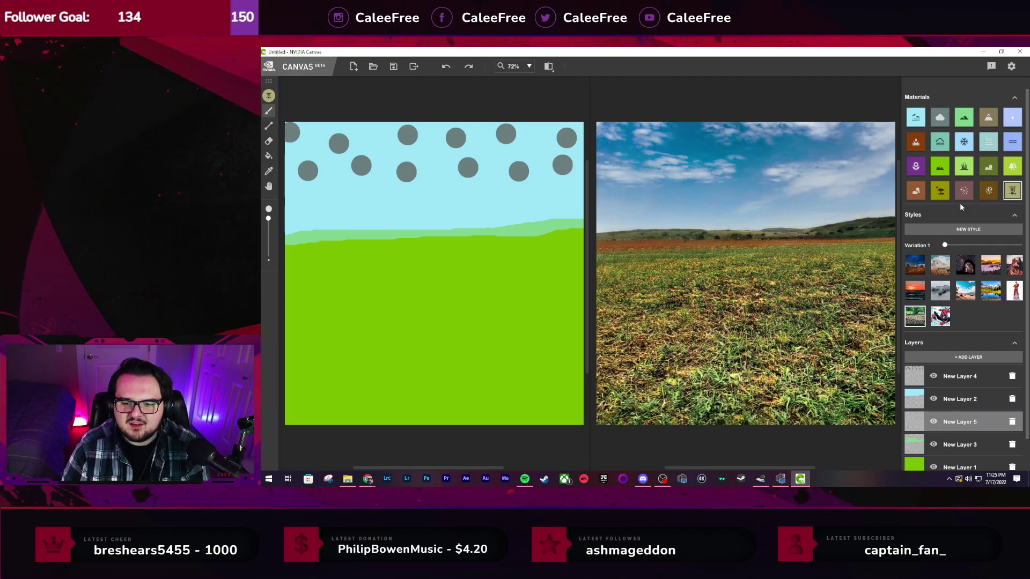
left_click_drag(948, 420, 950, 399)
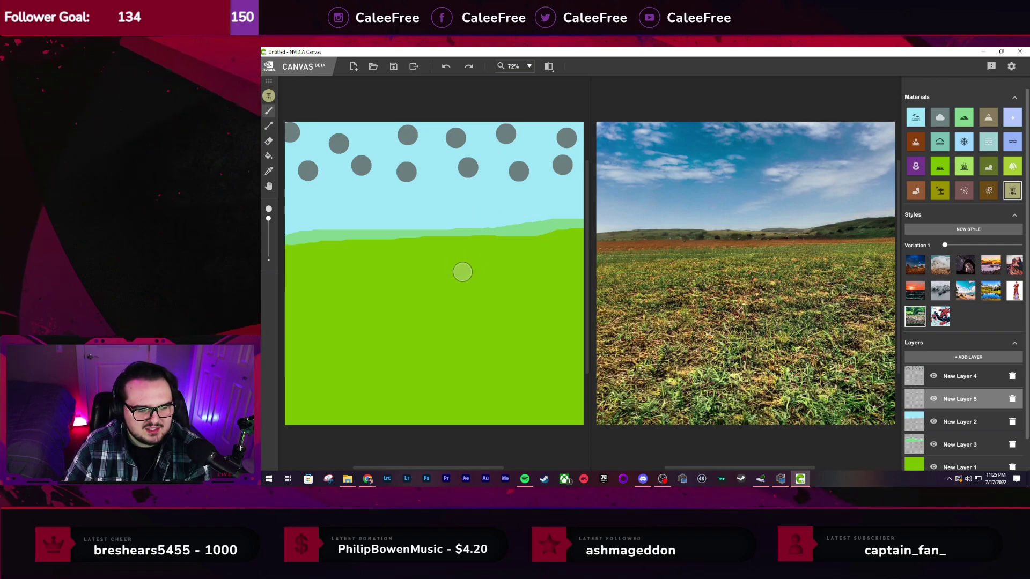
Paint a trial rock on the right of the field, then remove it
mouse_move(462, 277)
left_mouse_down()
mouse_move(463, 239)
mouse_move(510, 239)
left_mouse_up()
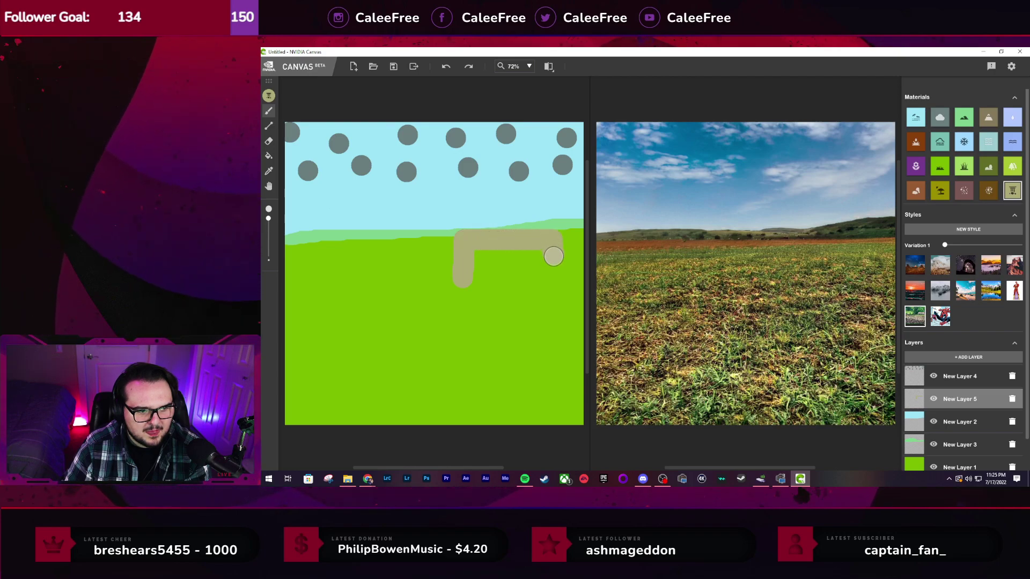
mouse_move(553, 286)
left_mouse_down()
mouse_move(464, 284)
mouse_move(465, 264)
mouse_move(503, 251)
mouse_move(485, 266)
left_mouse_up()
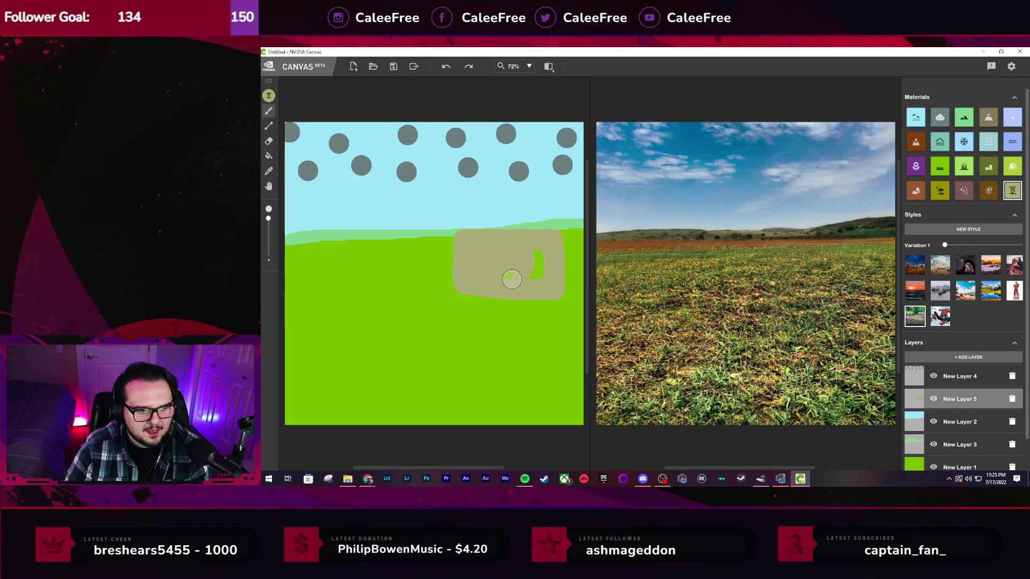
mouse_move(550, 240)
left_mouse_down()
mouse_move(496, 207)
mouse_move(462, 233)
mouse_move(499, 224)
left_mouse_up()
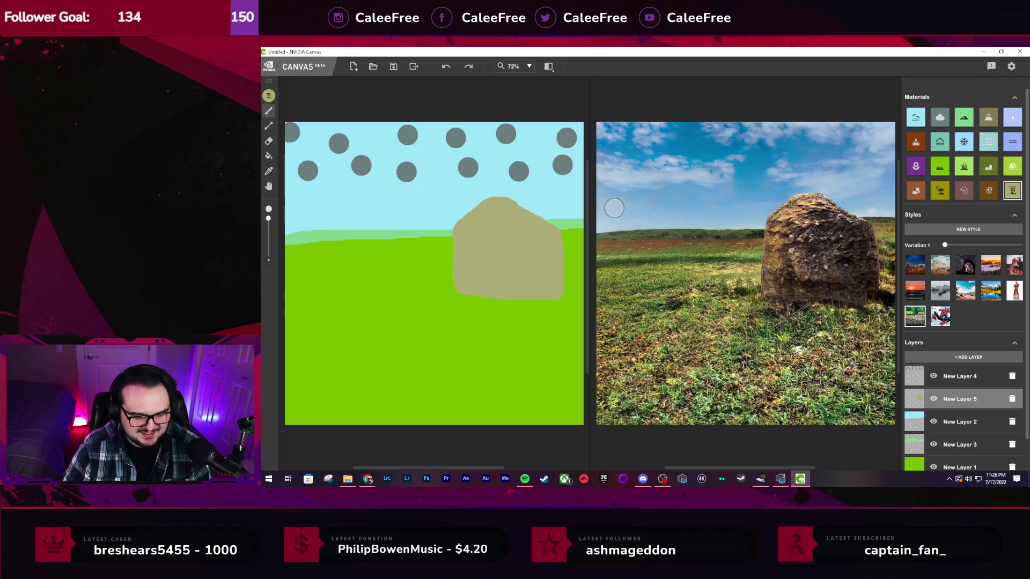
key("Delete")
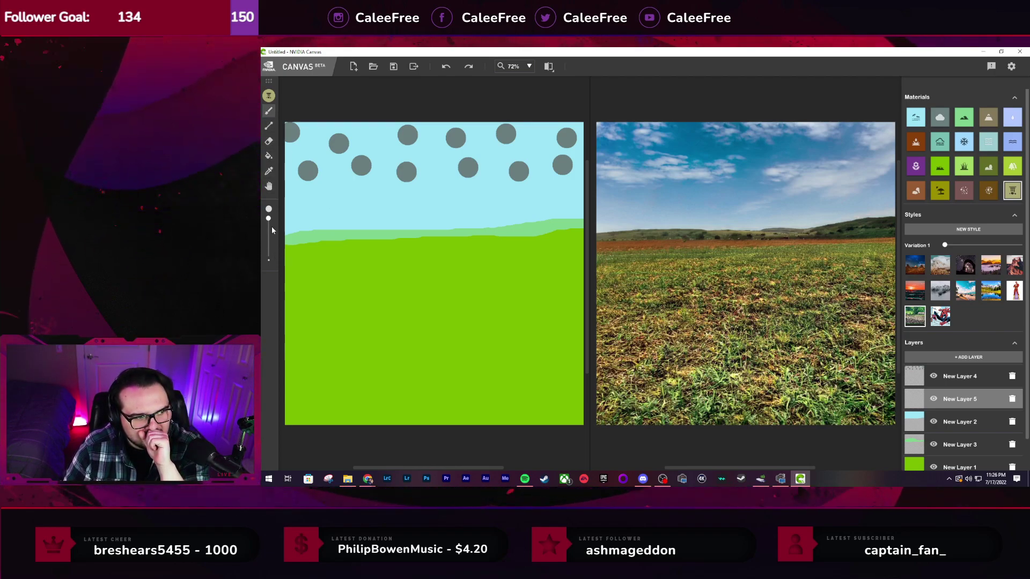
With a smaller brush, dab a small rock right of centre and move New Layer 5 above Layer 4
left_click_drag(269, 219, 269, 246)
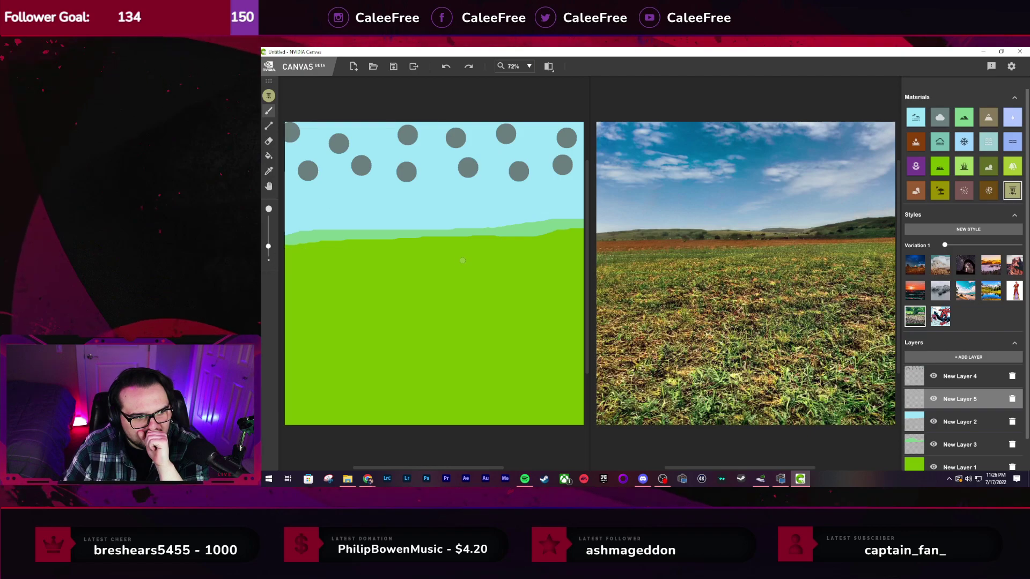
left_click(521, 267)
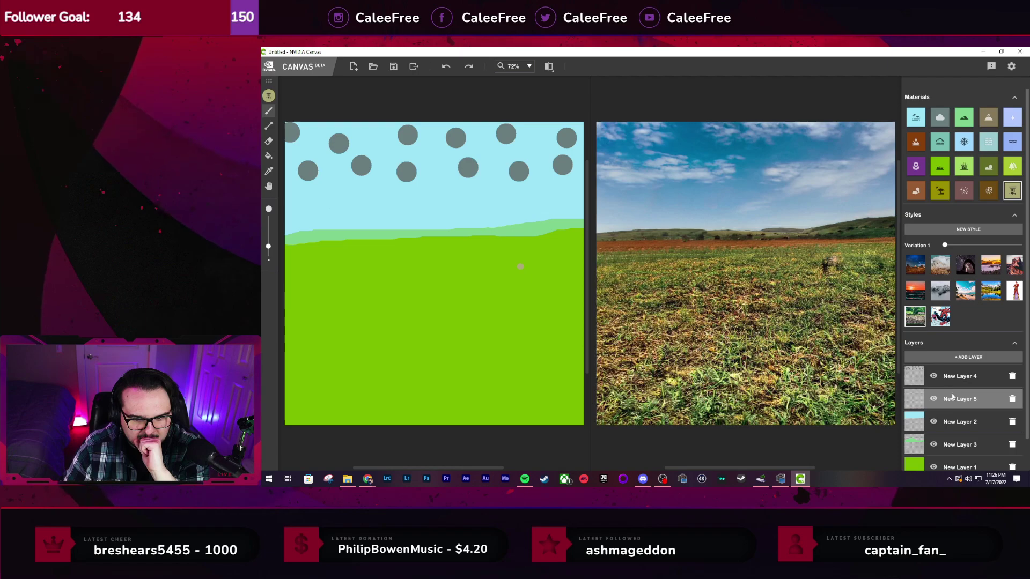
left_click_drag(955, 399, 963, 361)
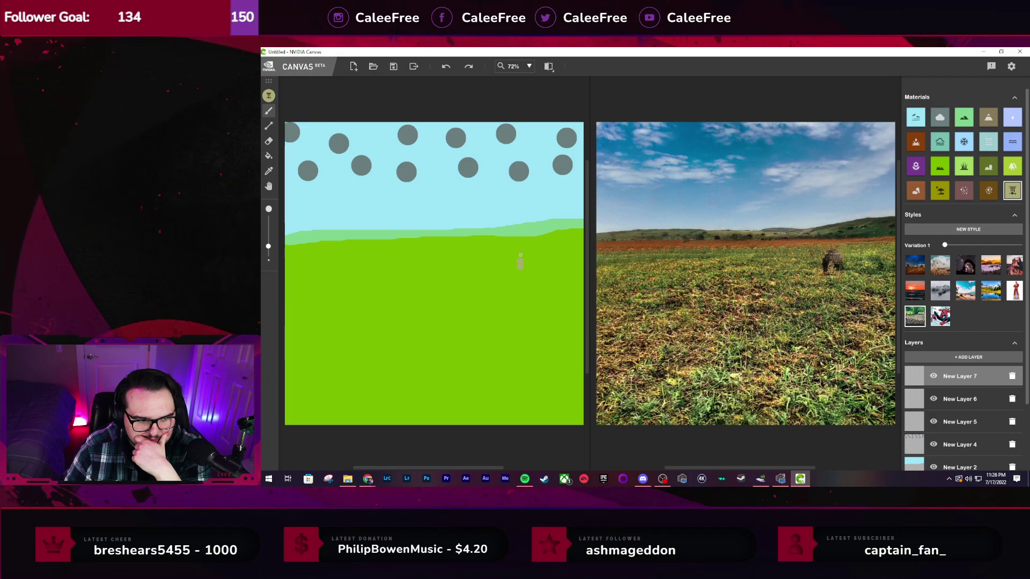
left_click_drag(520, 257, 519, 246)
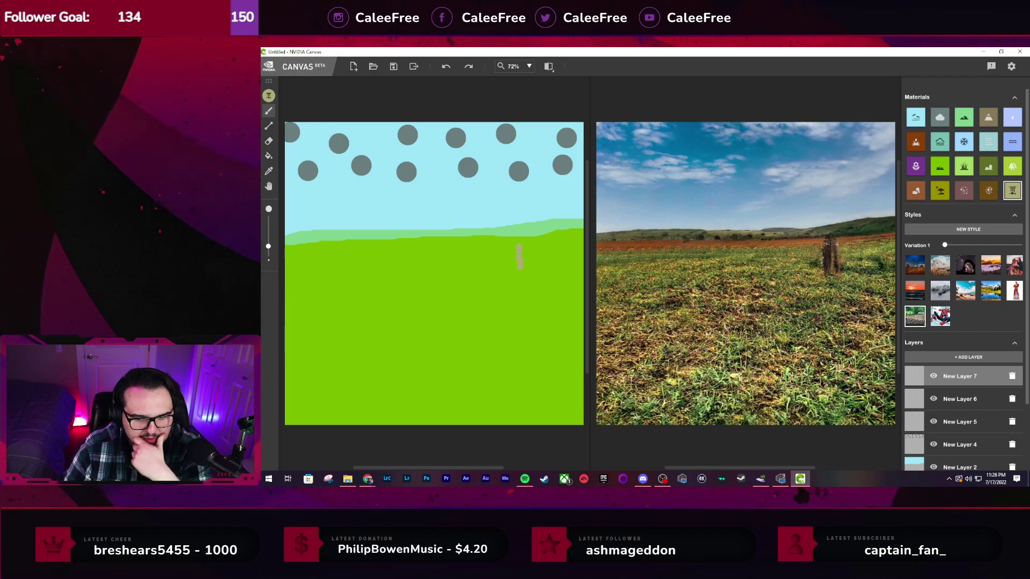
key("ctrl+z")
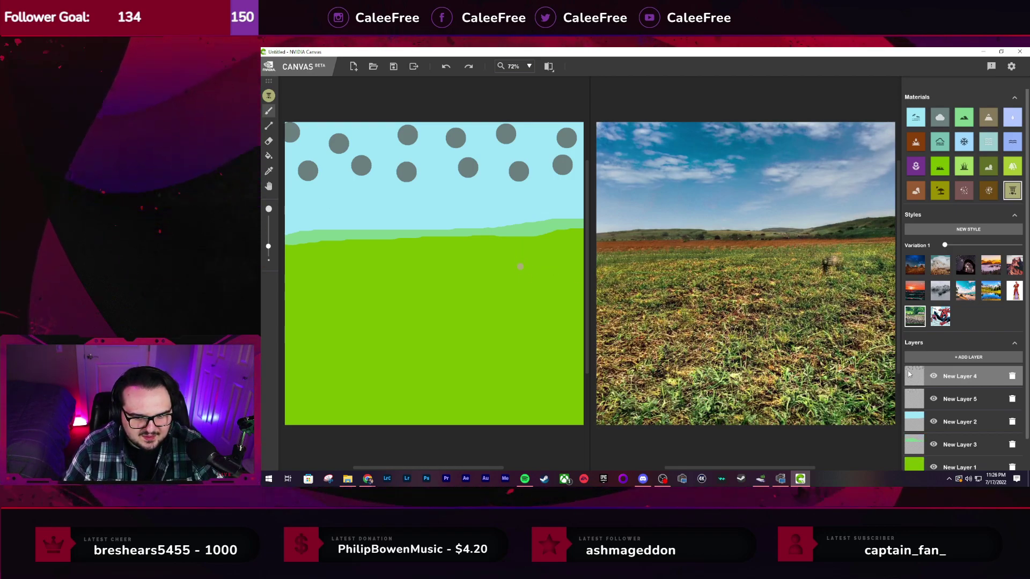
Make New Layer 5 active and move it to the top of the layer stack
double_click(1005, 405)
left_click(993, 399)
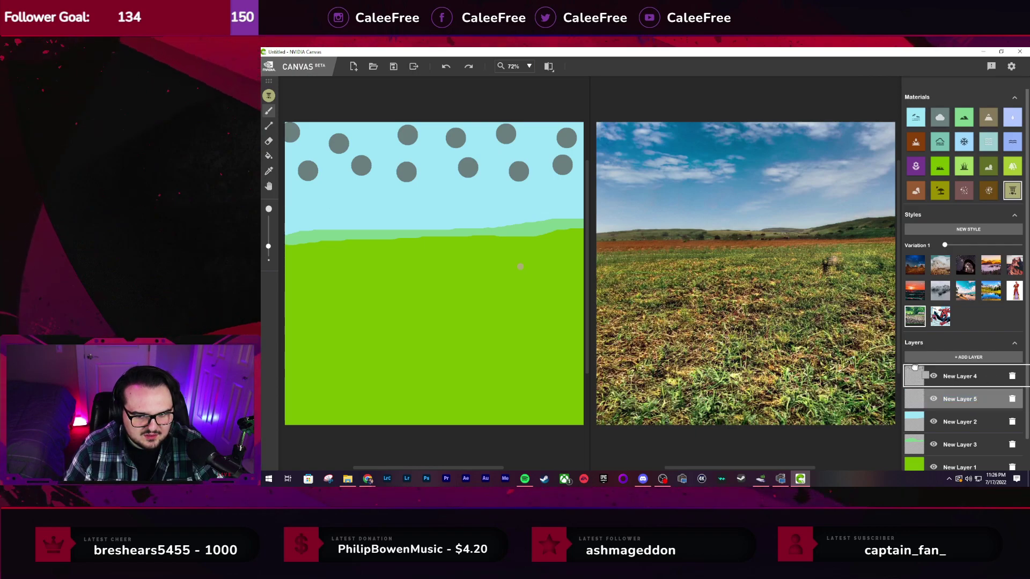
left_click_drag(916, 401, 917, 377)
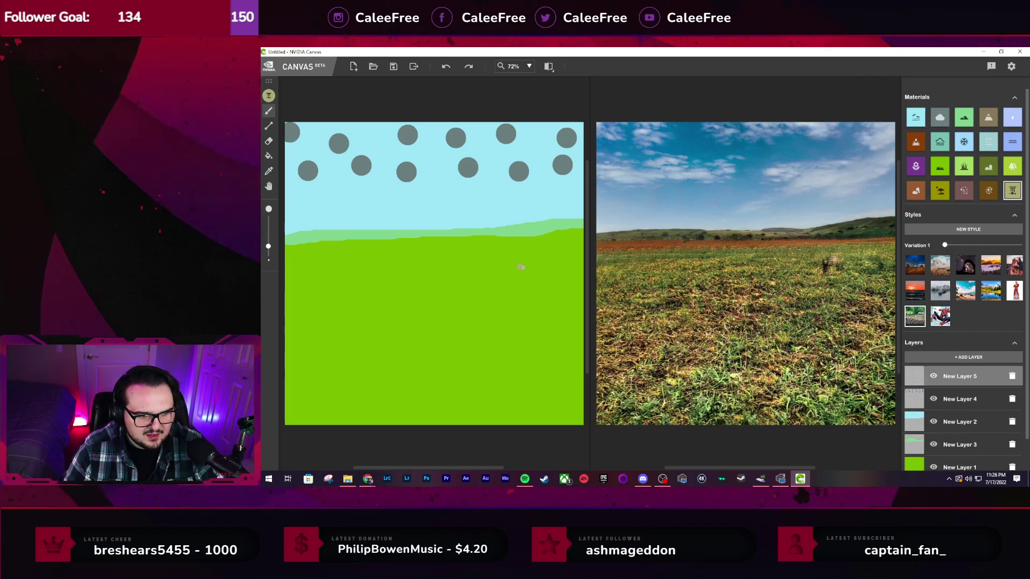
Paint the stone outline's vertical stroke and its horizontal foot out to the field's right edge
left_click_drag(521, 265, 520, 273)
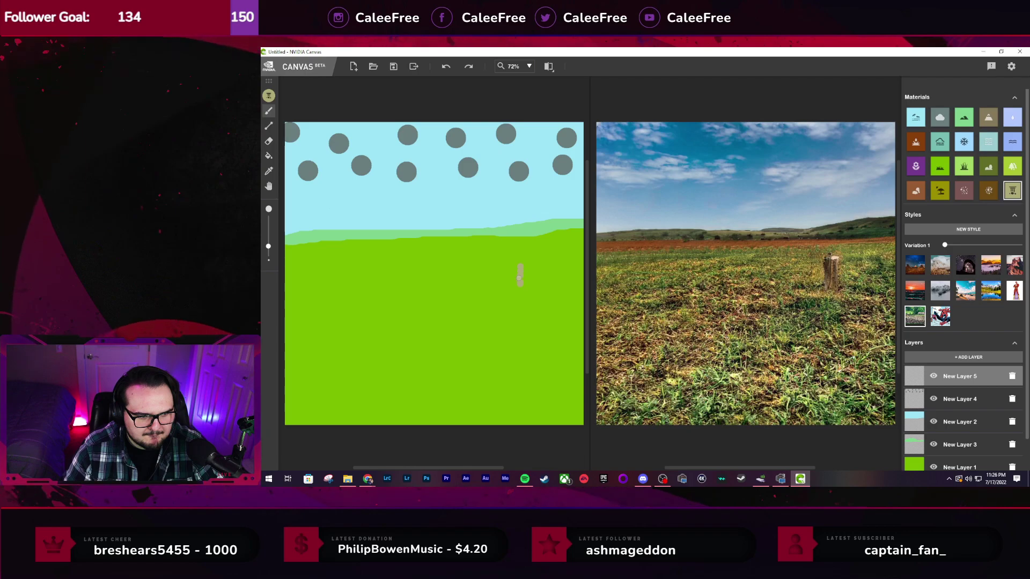
left_click_drag(521, 282, 543, 283)
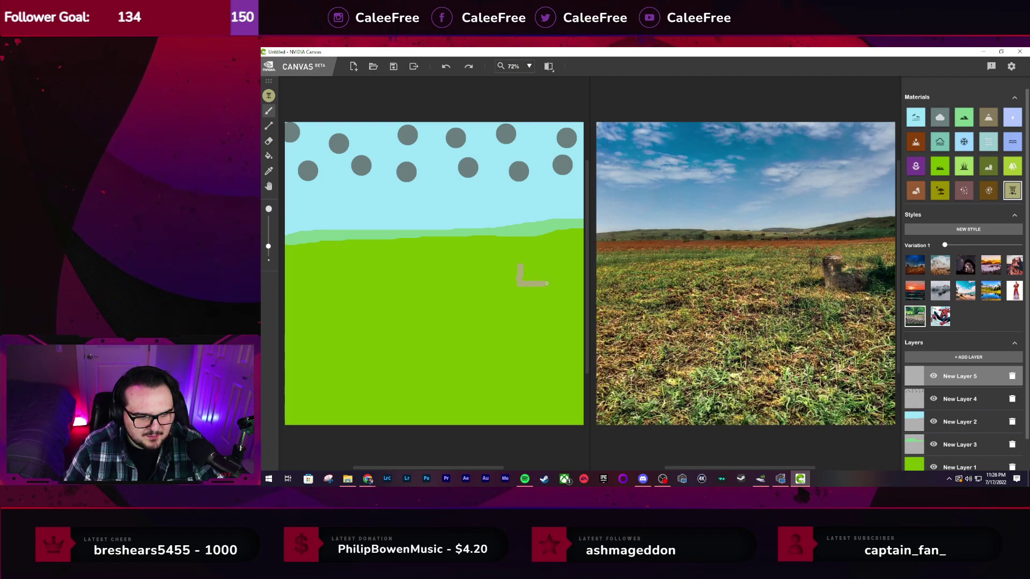
left_click_drag(552, 283, 564, 283)
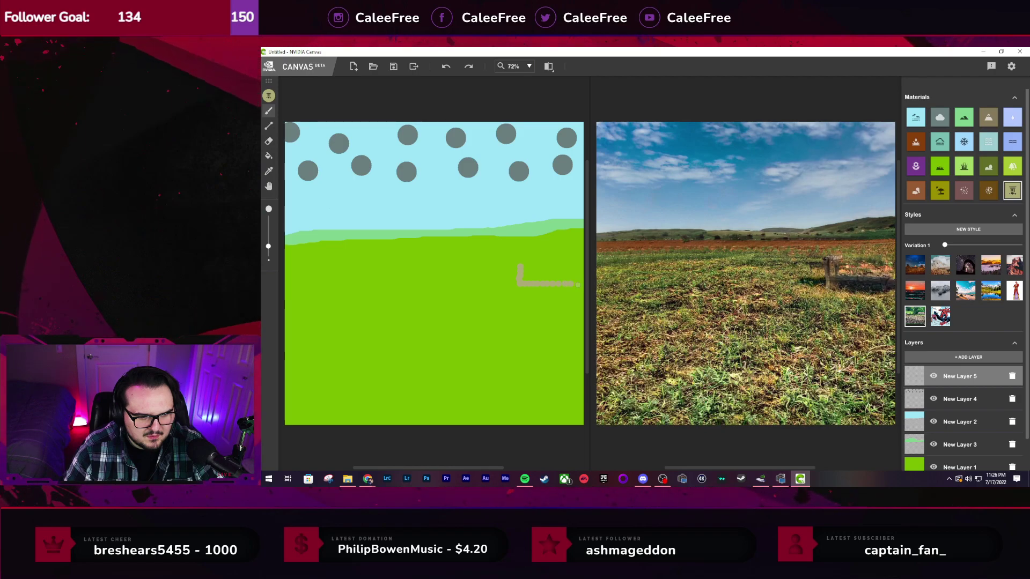
left_click_drag(578, 284, 582, 285)
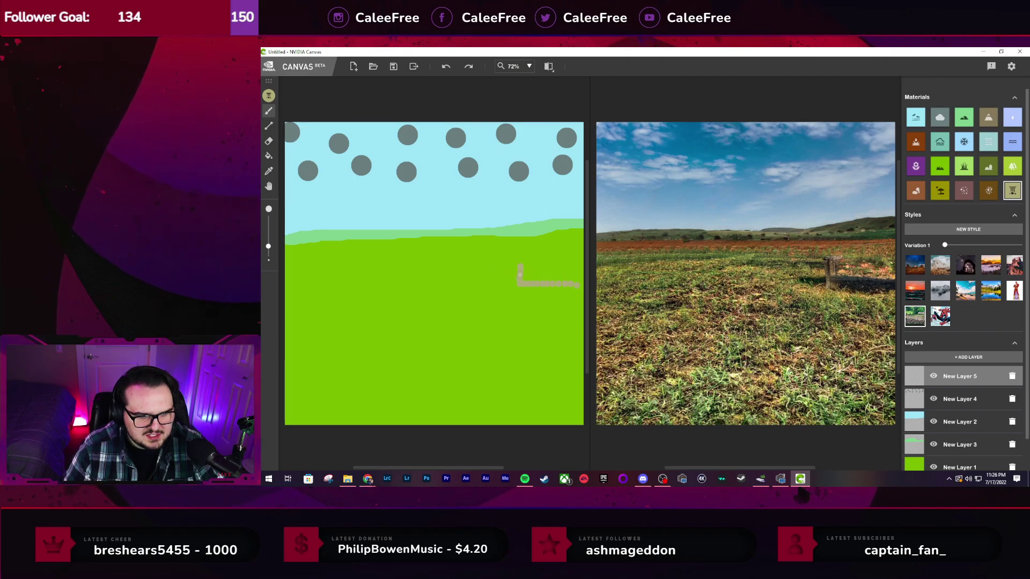
left_click_drag(525, 278, 525, 264)
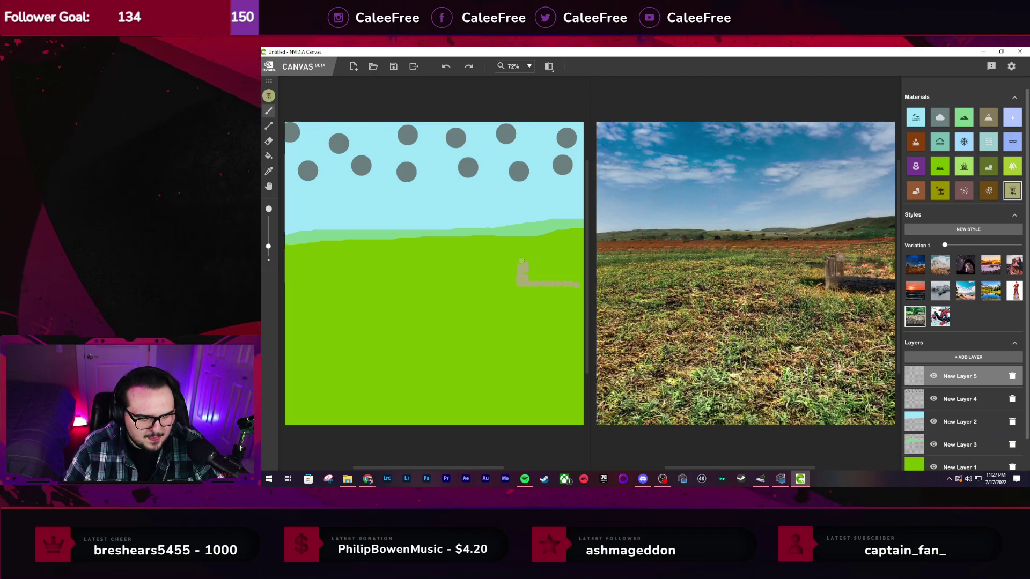
left_click_drag(521, 261, 520, 250)
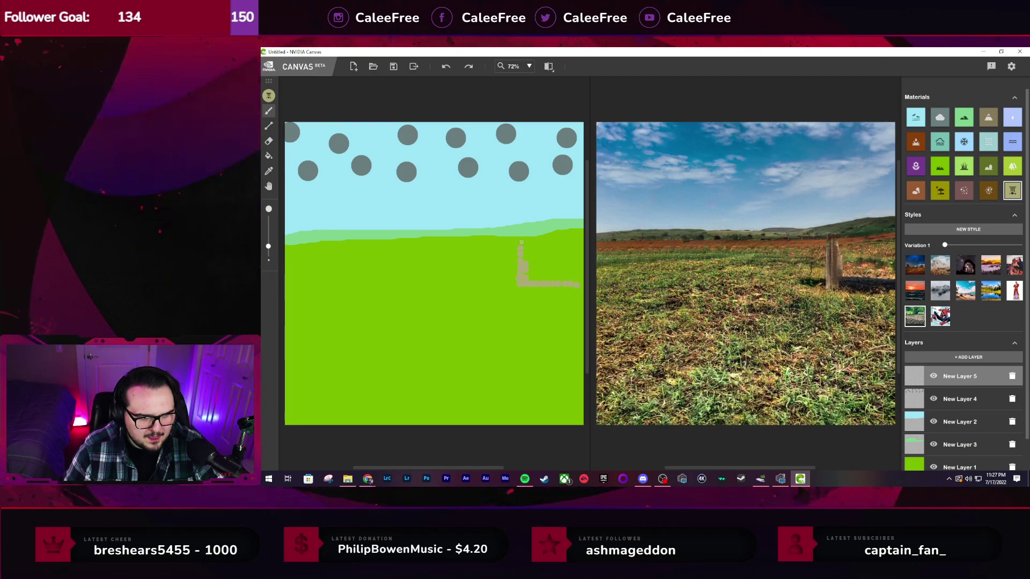
left_click(522, 242)
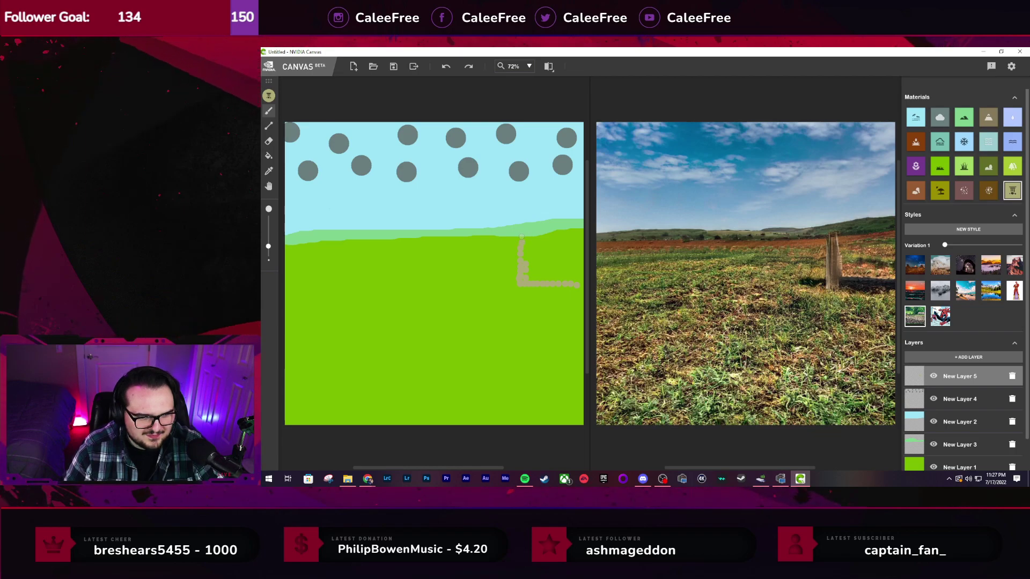
Carry the stone outline along the horizon and down the right edge, then request deleting the layer
left_click_drag(519, 239, 527, 233)
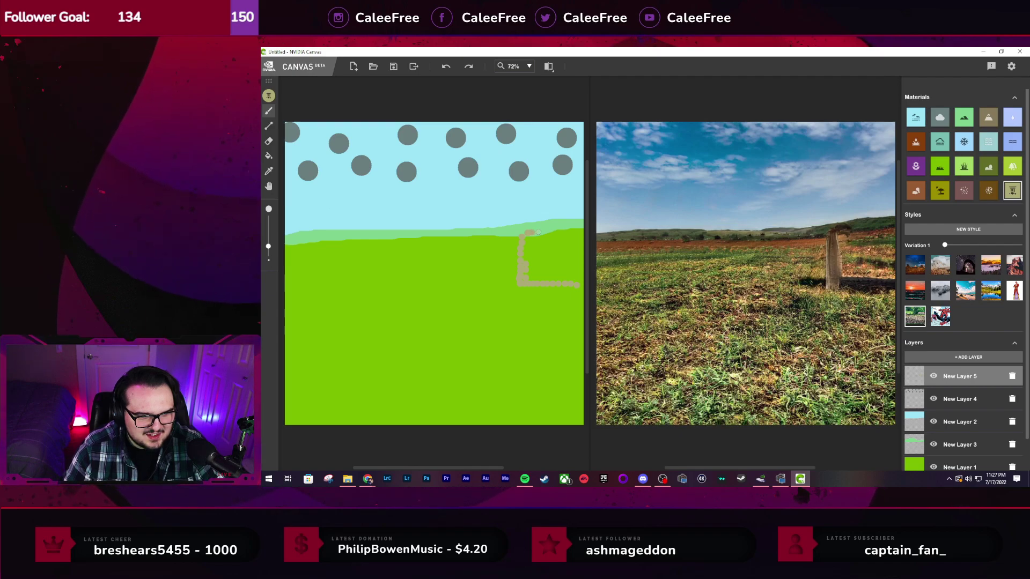
left_click_drag(544, 231, 557, 228)
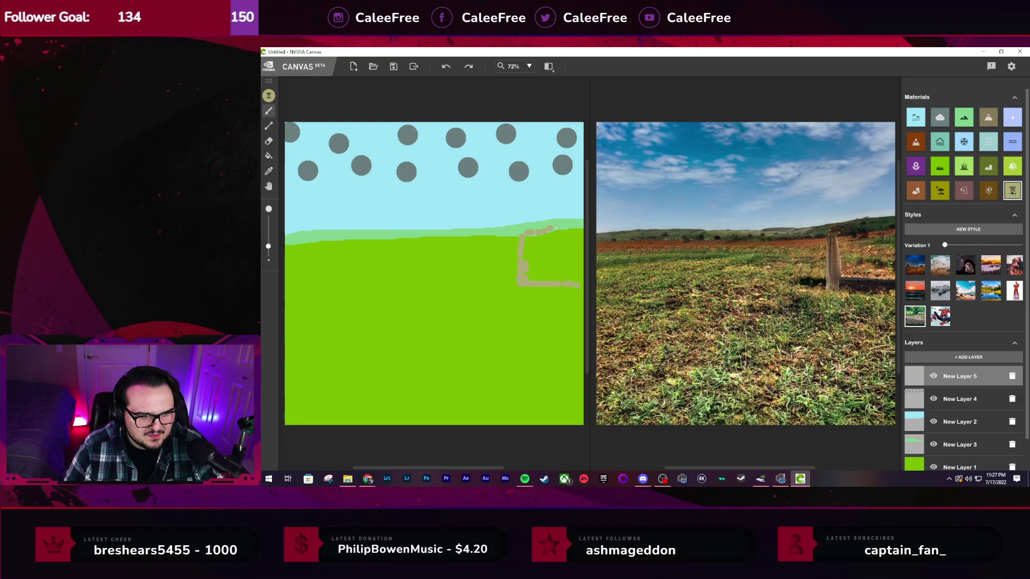
left_click_drag(566, 227, 578, 228)
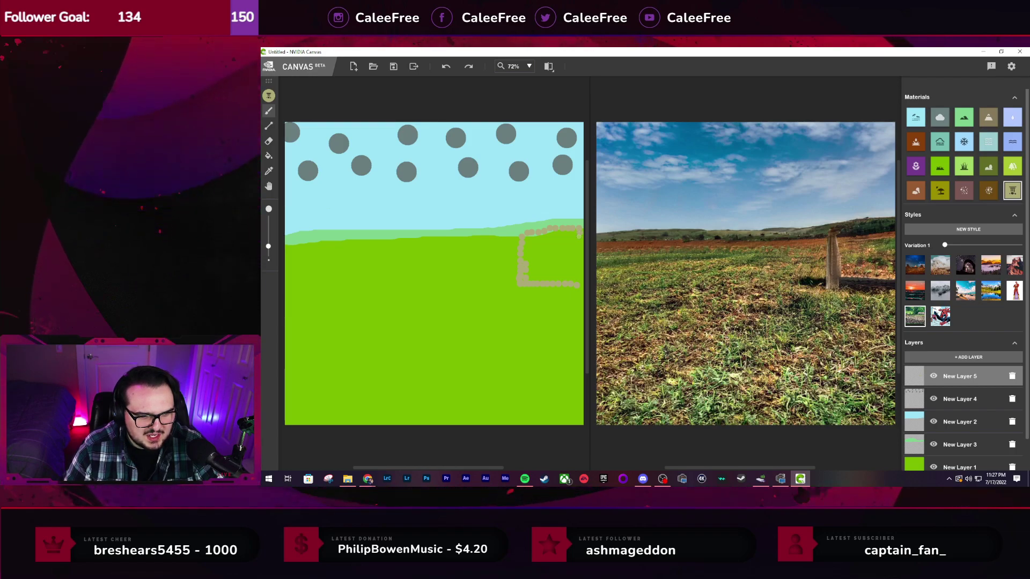
left_click_drag(578, 240, 579, 252)
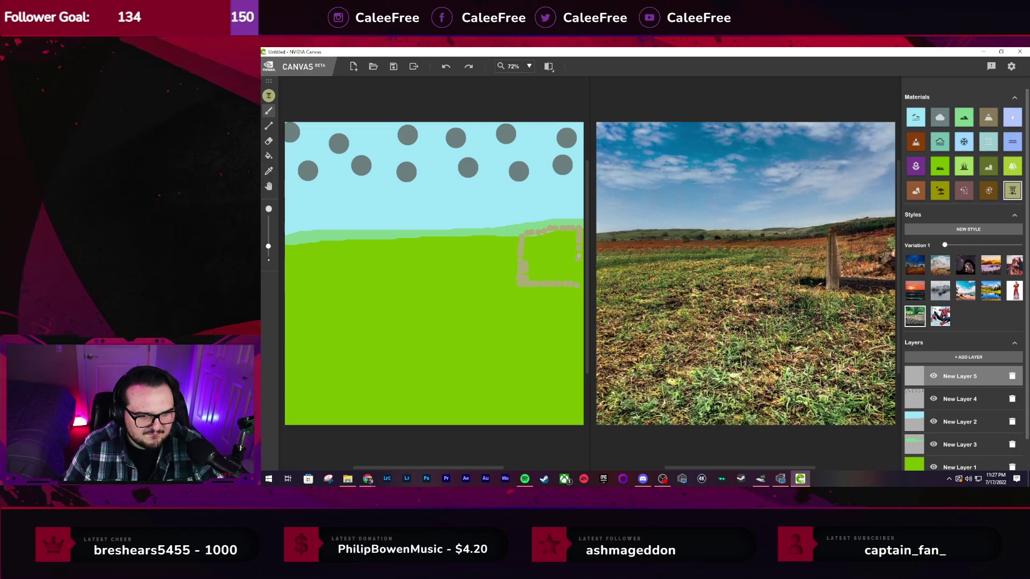
left_click_drag(578, 257, 579, 261)
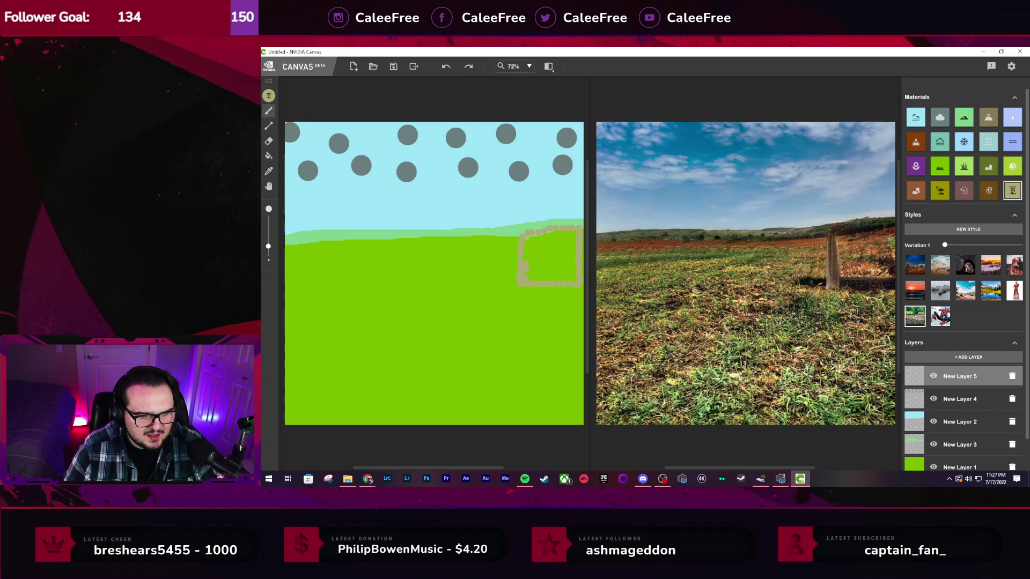
mouse_move(522, 238)
left_mouse_down()
mouse_move(569, 238)
mouse_move(541, 259)
mouse_move(546, 273)
mouse_move(569, 272)
mouse_move(533, 245)
mouse_move(558, 253)
left_mouse_up()
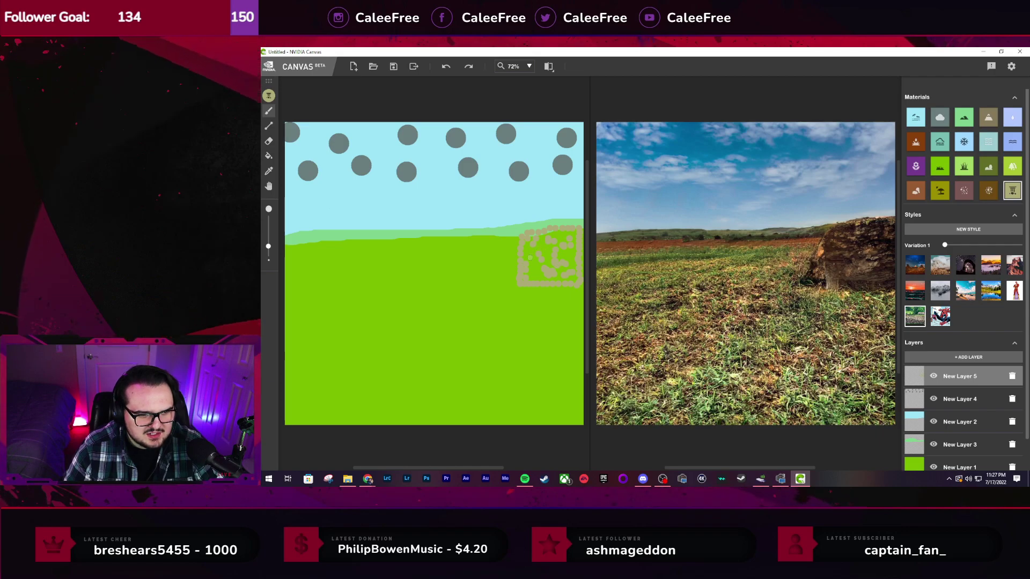
key("Delete")
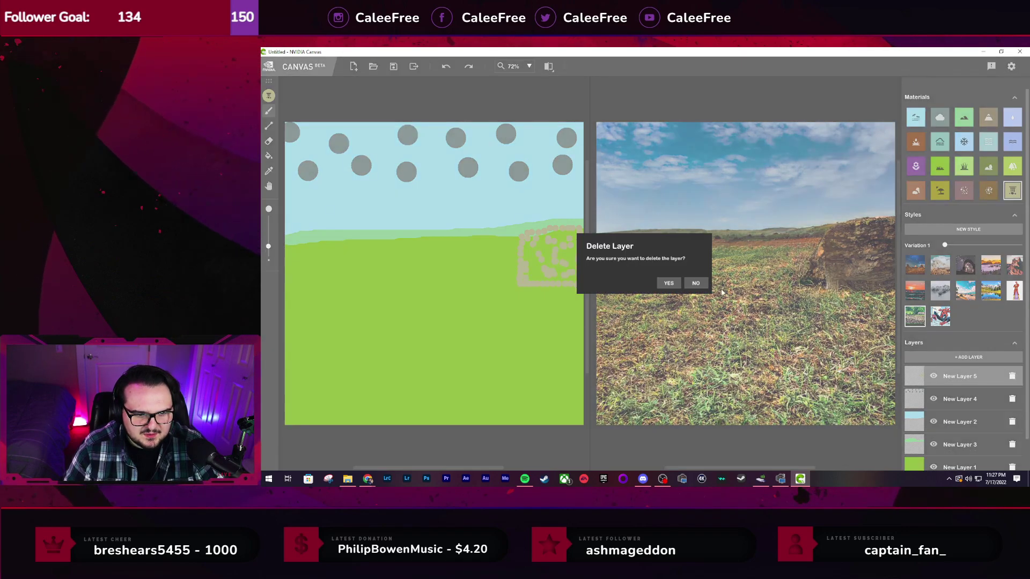
Delete the stone-square layer, then brush stone up the field's right edge over the distant hill
left_click(668, 282)
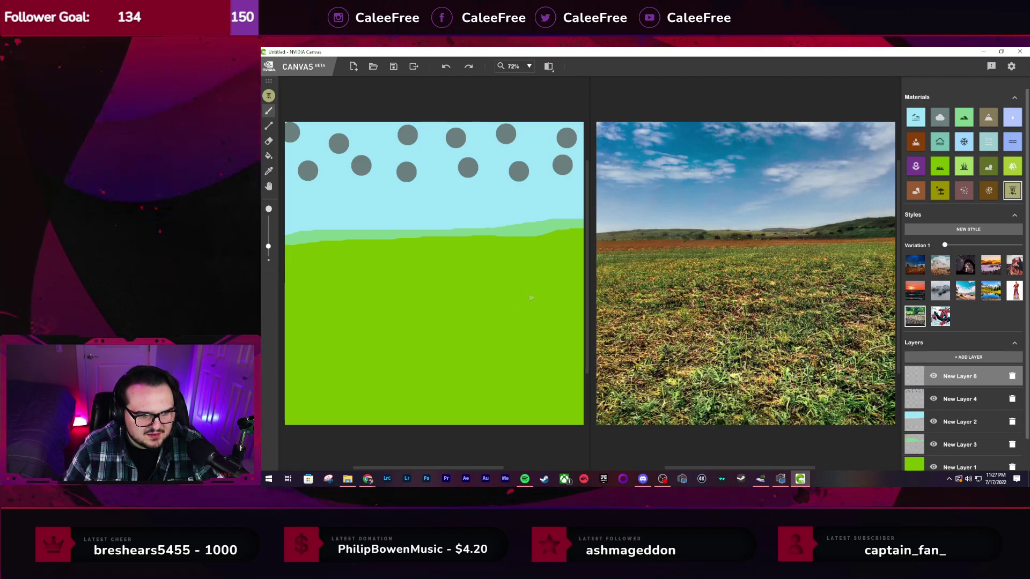
left_click_drag(513, 276, 533, 277)
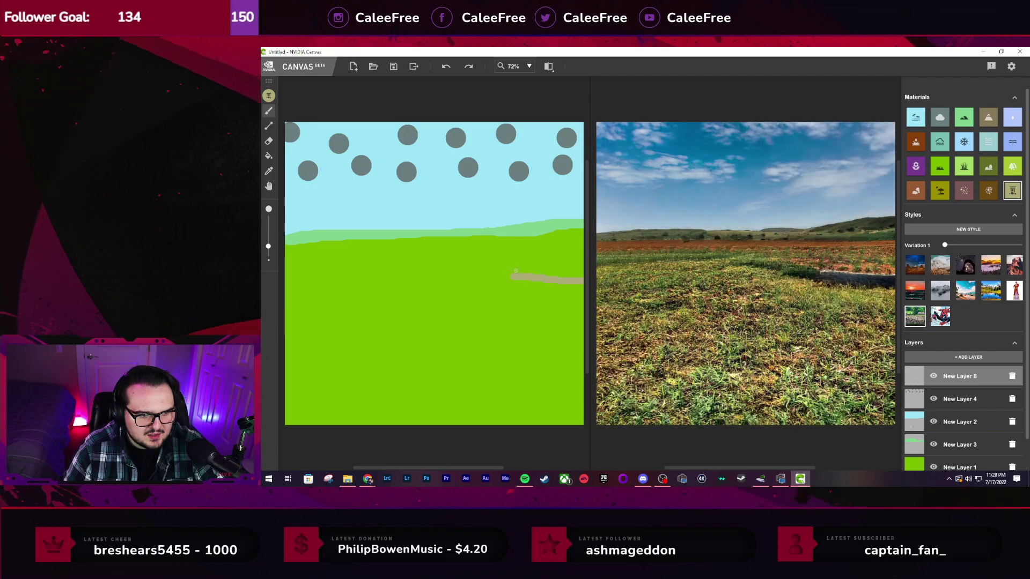
mouse_move(514, 274)
left_mouse_down()
mouse_move(579, 276)
mouse_move(514, 274)
left_mouse_up()
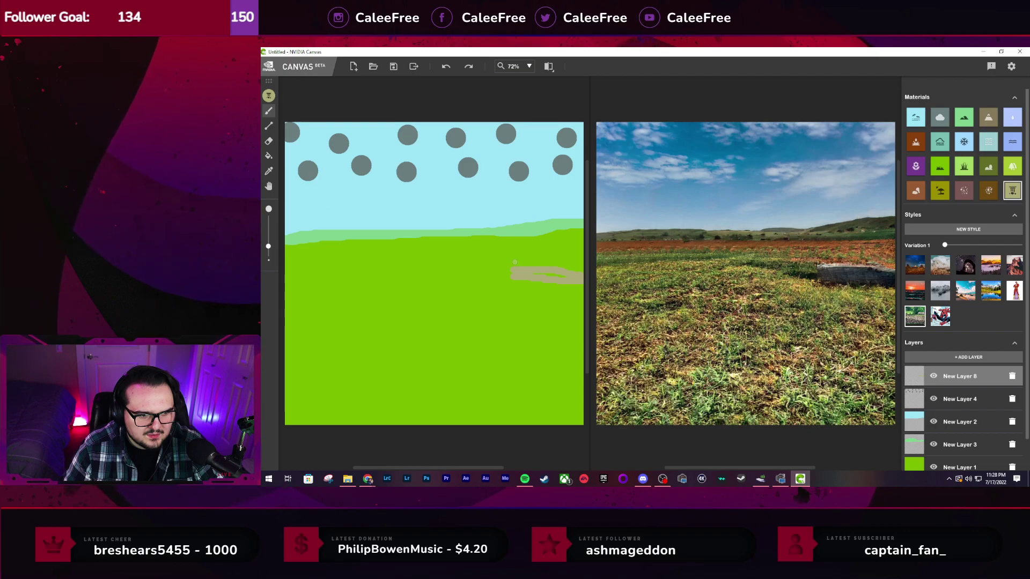
left_click_drag(516, 254, 571, 260)
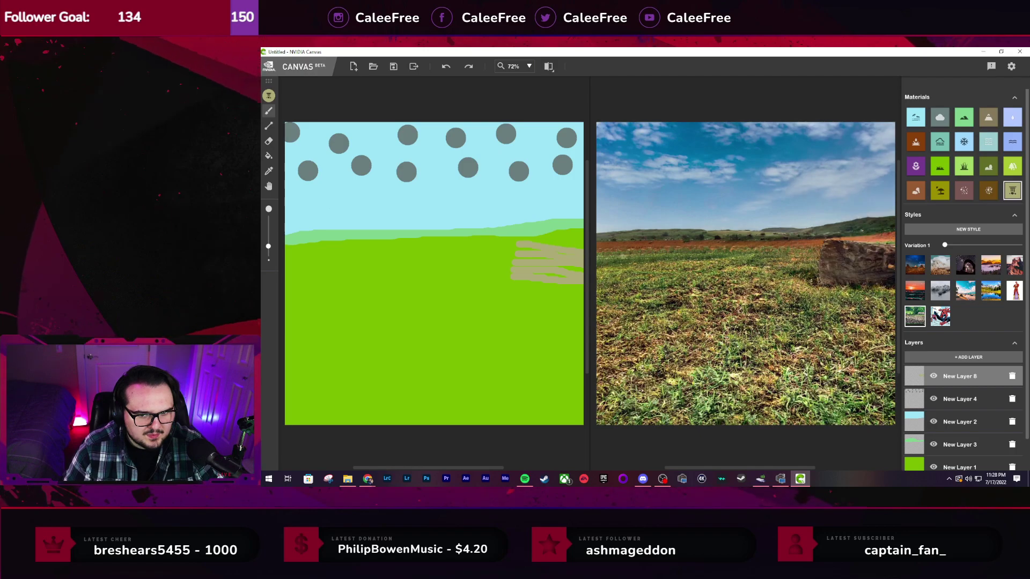
left_click_drag(523, 236, 582, 236)
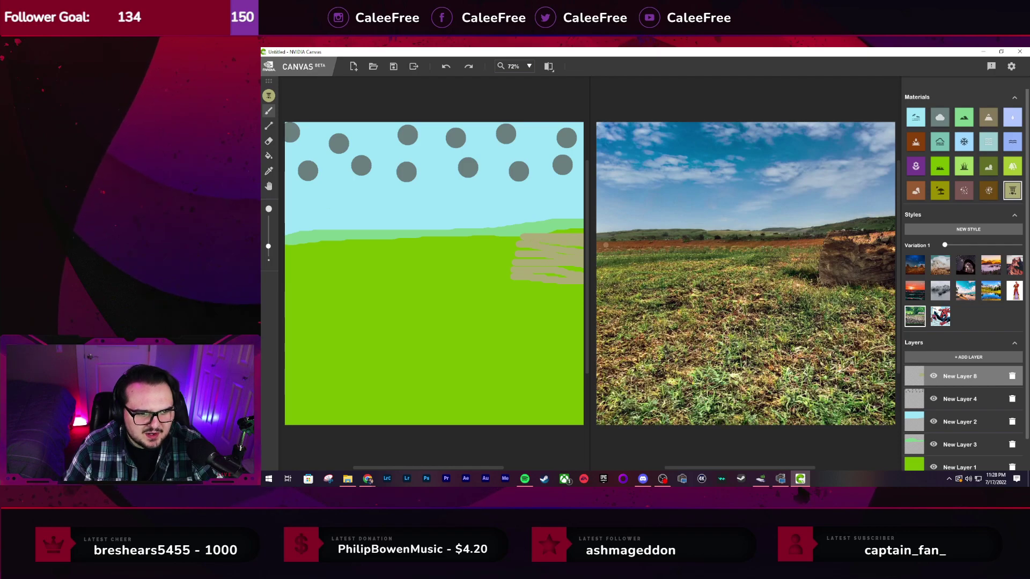
left_click_drag(525, 235, 614, 213)
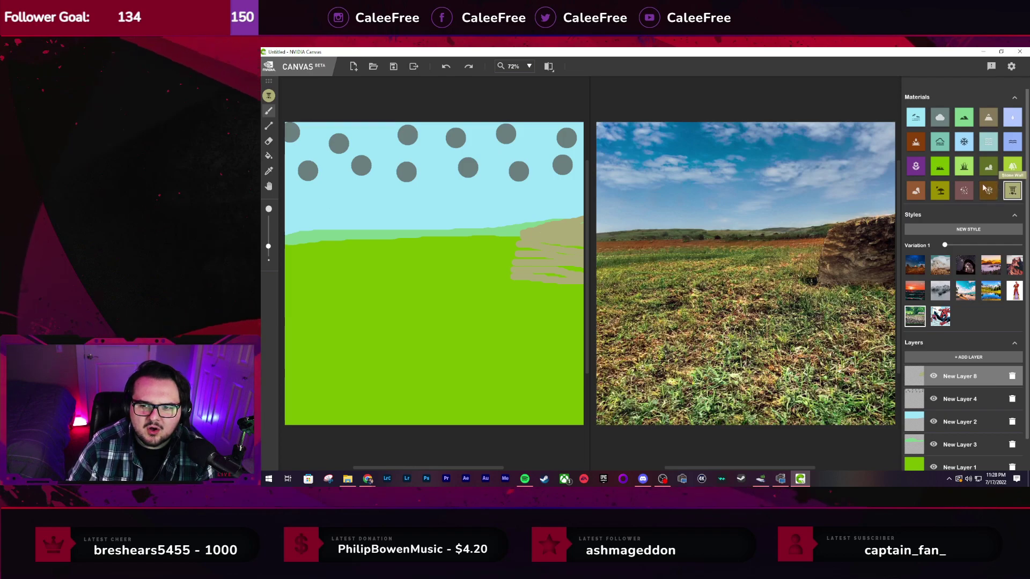
Paint brown strokes over the stone and brown diagonals across the field to the right edge
left_click(916, 190)
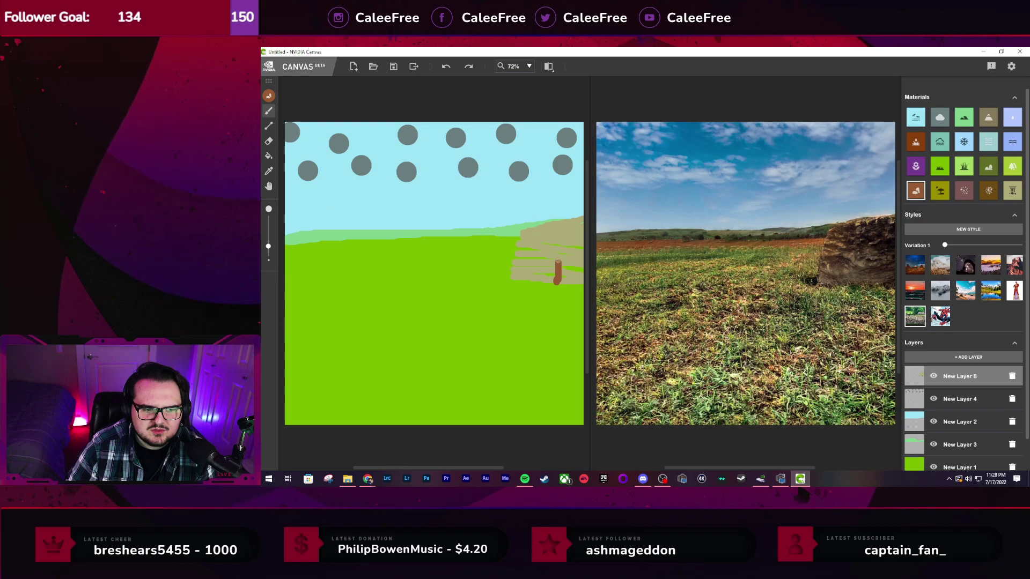
left_click_drag(565, 250, 562, 282)
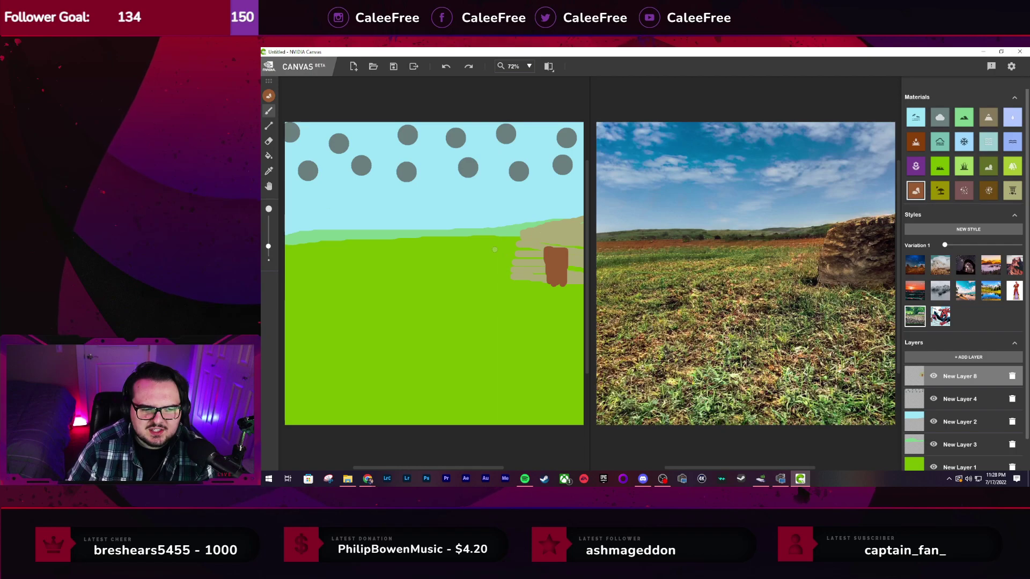
mouse_move(514, 238)
left_mouse_down()
mouse_move(506, 281)
mouse_move(584, 288)
left_mouse_up()
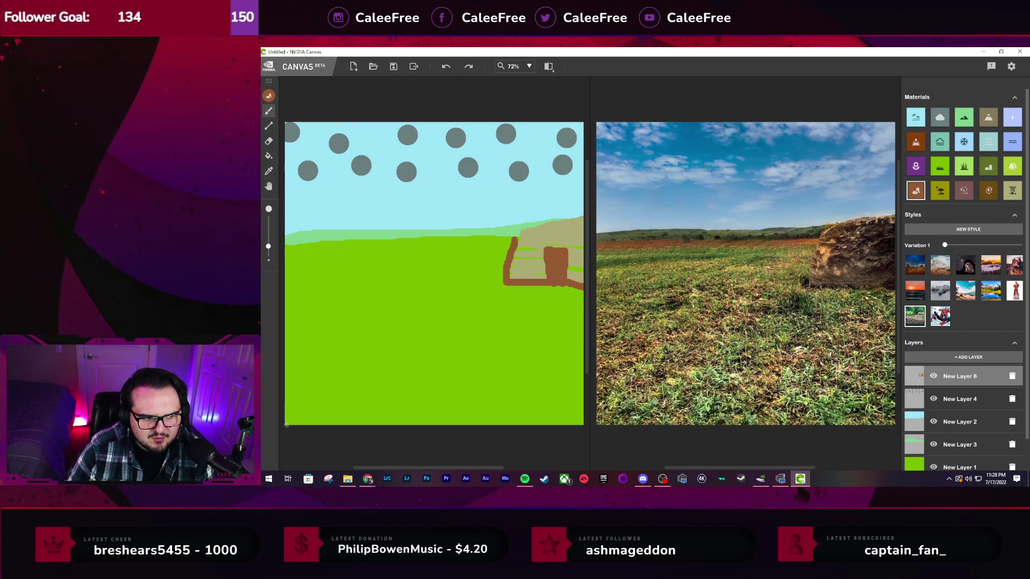
left_click_drag(290, 419, 330, 390)
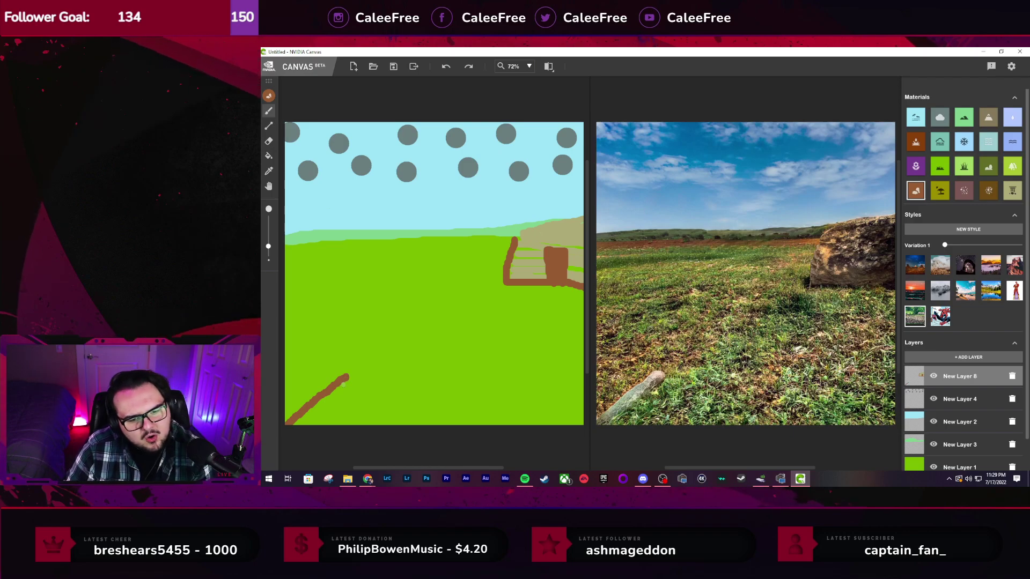
left_click_drag(347, 378, 517, 236)
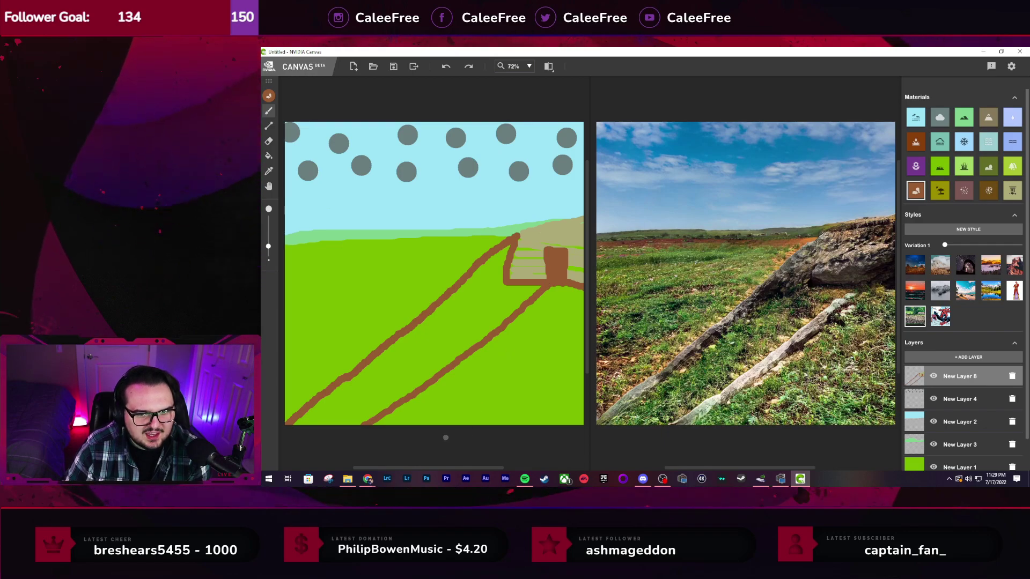
mouse_move(441, 427)
left_mouse_down()
mouse_move(466, 395)
mouse_move(584, 311)
left_mouse_up()
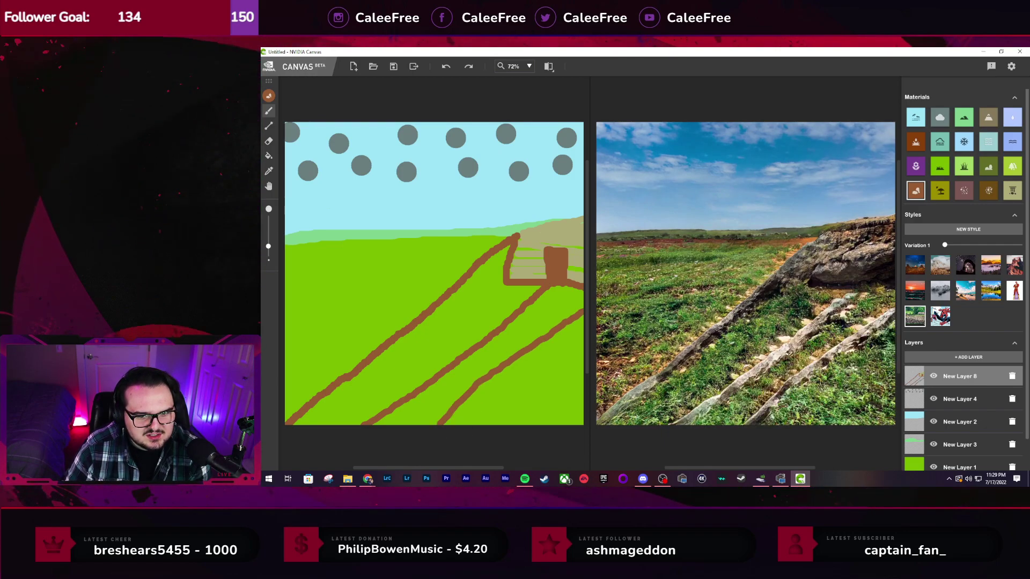
left_click_drag(494, 423, 584, 330)
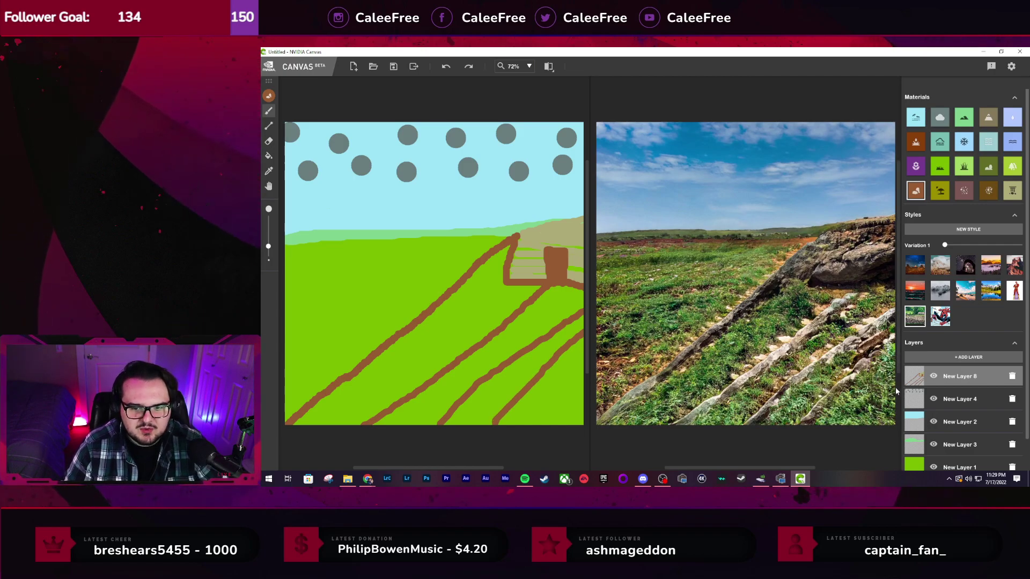
Undo the brown strokes and delete New Layer 8 with the boulder
key("ctrl+z")
key("ctrl+z")
key("ctrl+z")
key("ctrl+z")
key("ctrl+z")
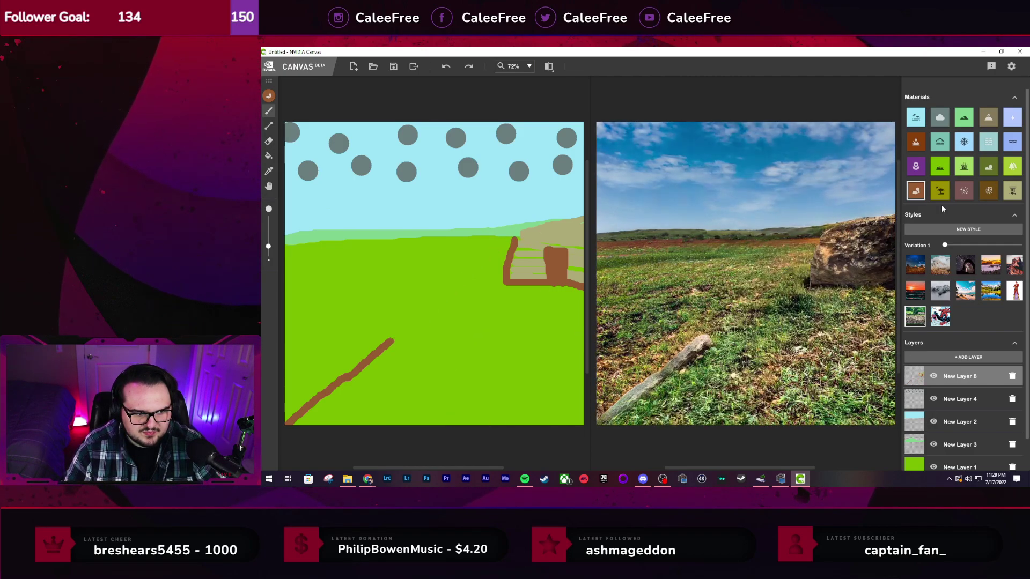
key("ctrl+z")
key("ctrl+z")
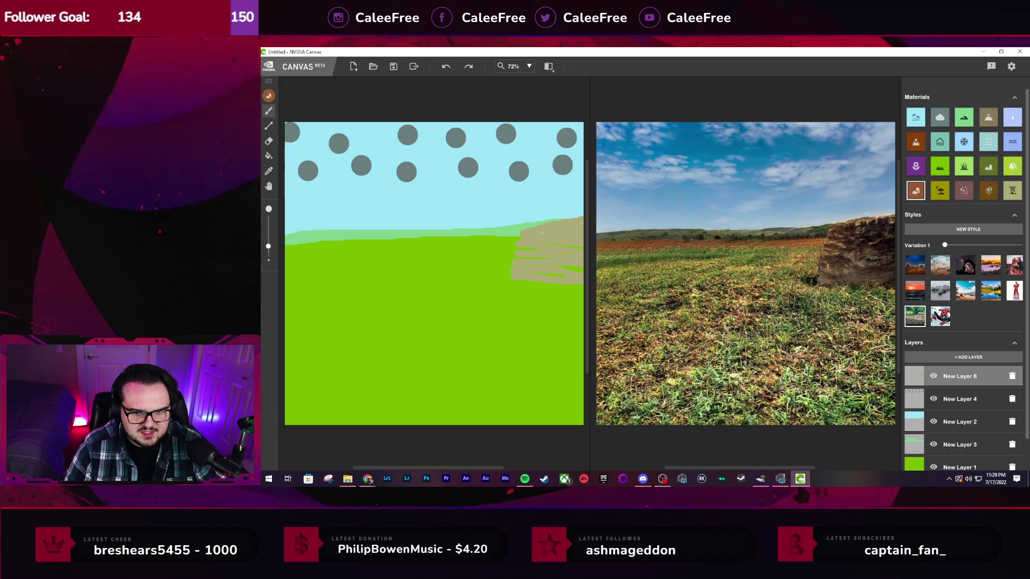
key("Delete")
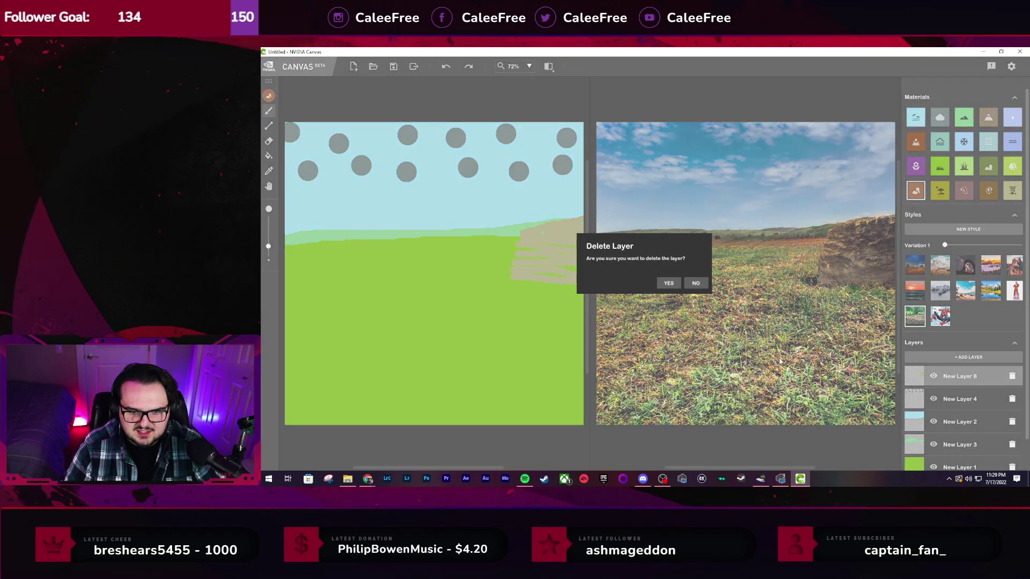
left_click(668, 283)
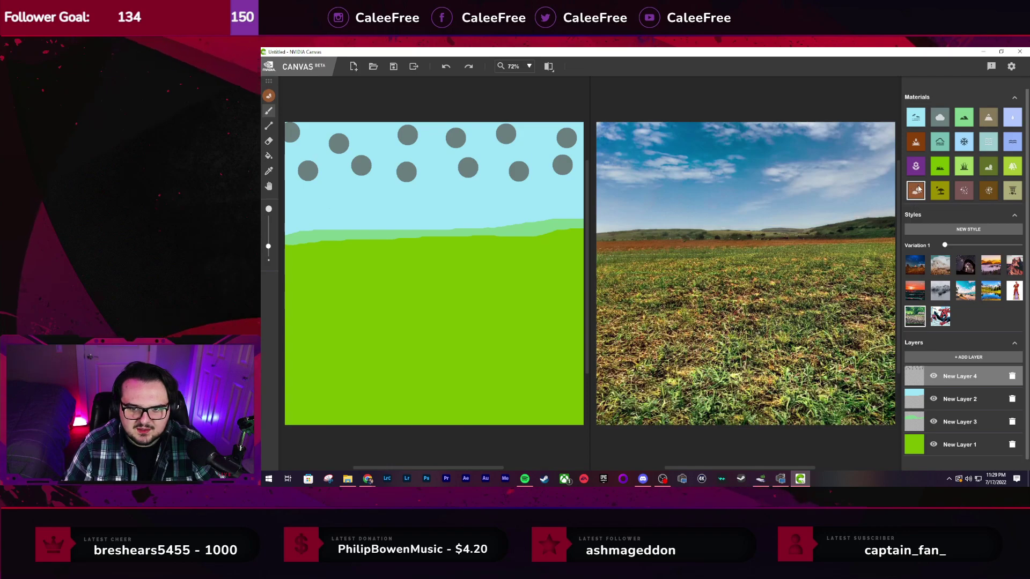
left_click(1012, 191)
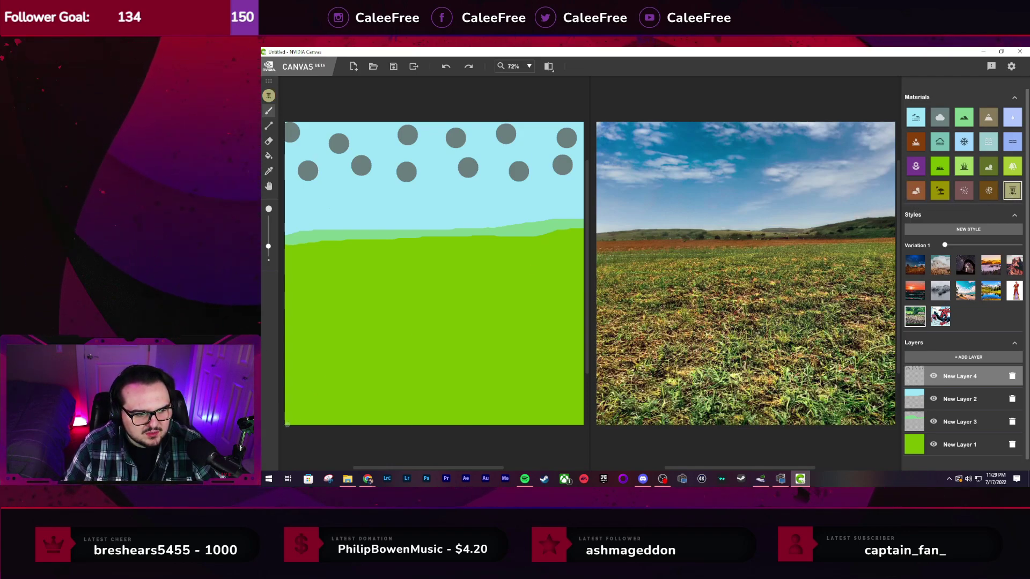
left_click_drag(421, 320, 592, 230)
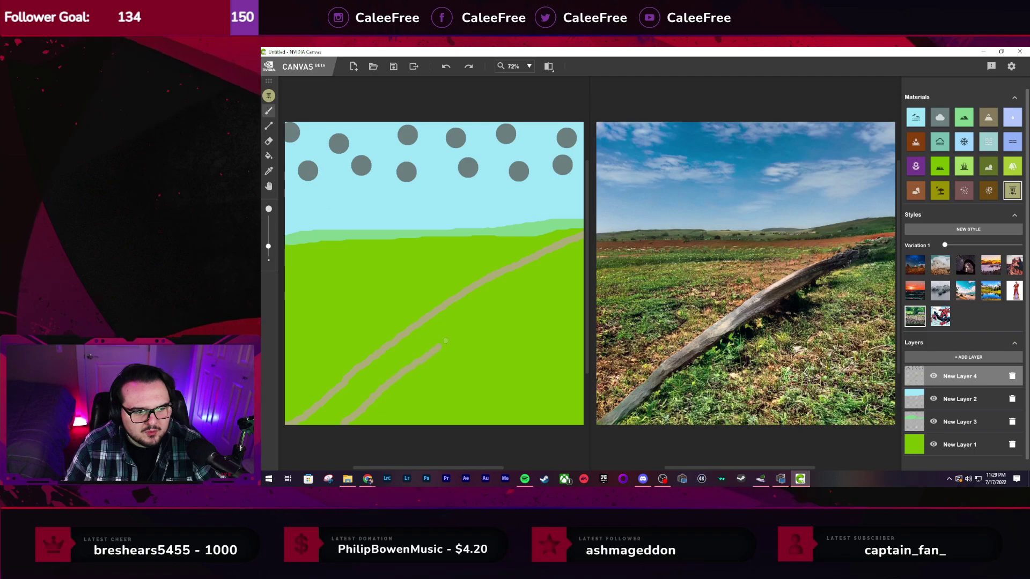
left_click_drag(446, 341, 584, 245)
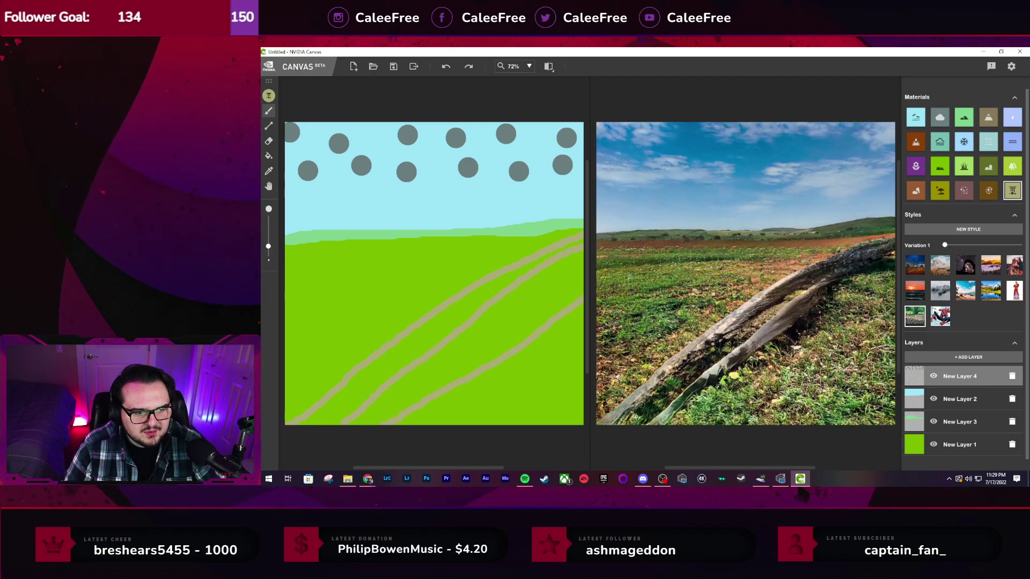
left_click_drag(467, 419, 580, 366)
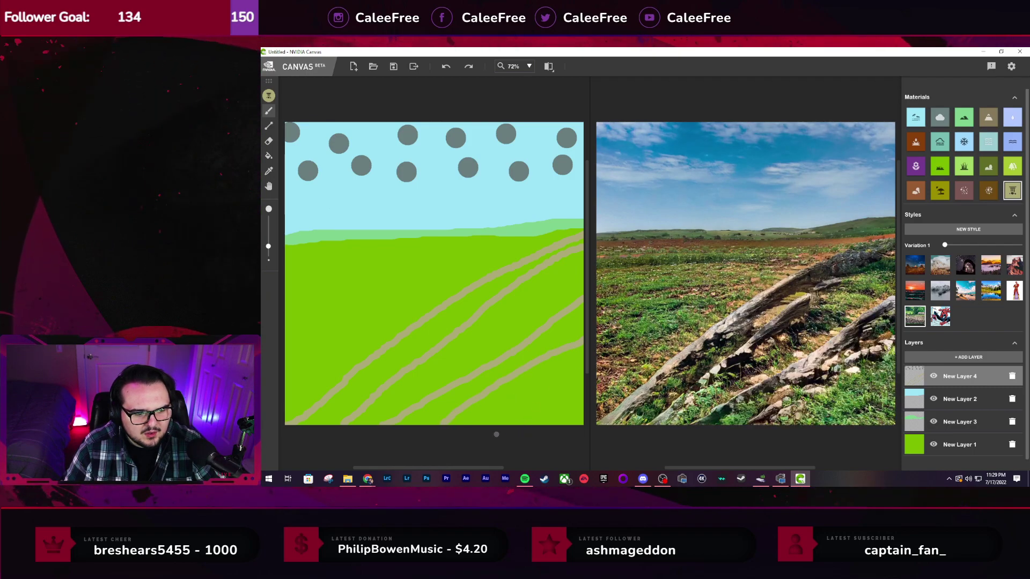
left_click(916, 190)
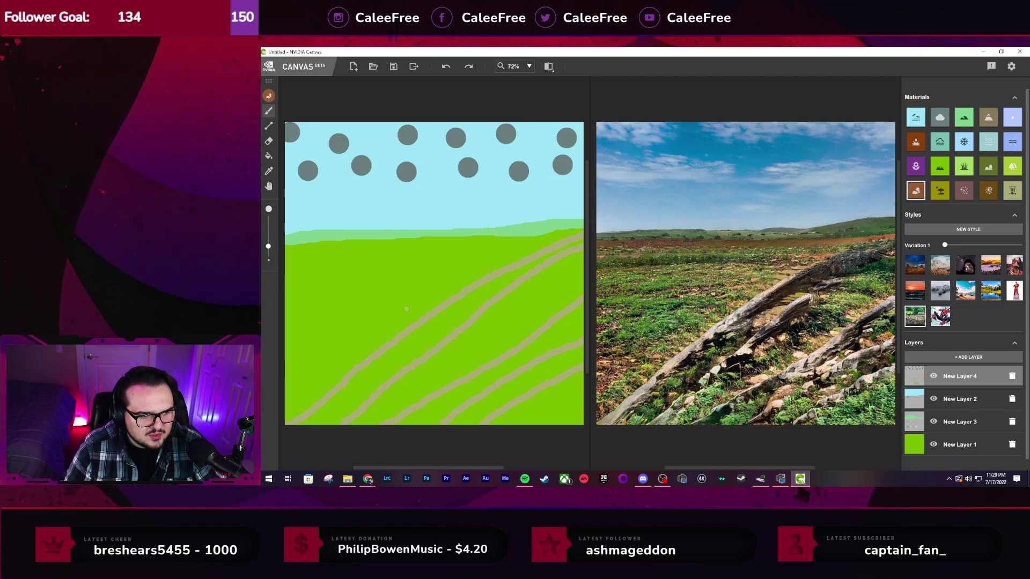
left_click_drag(328, 398, 541, 443)
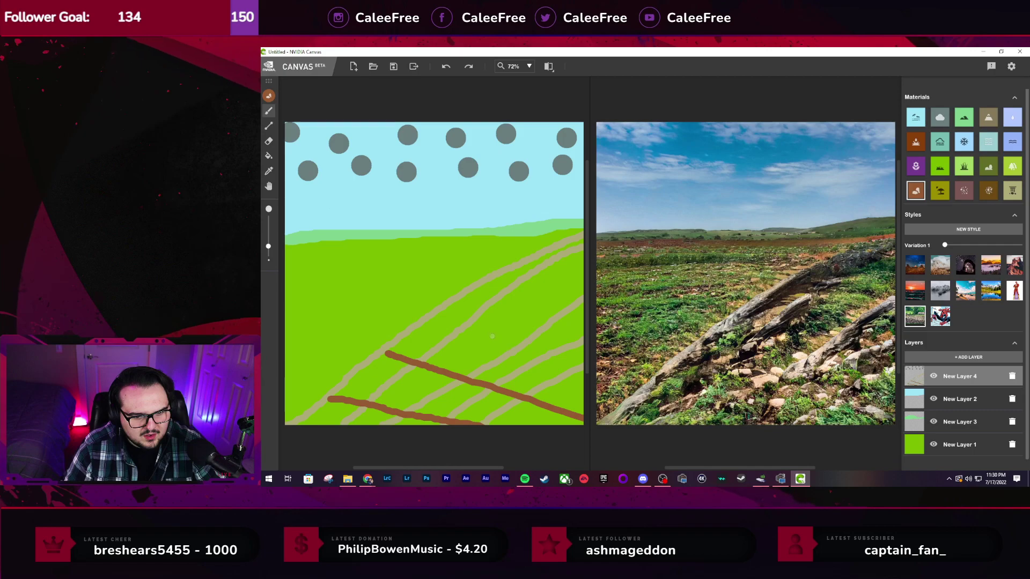
left_click_drag(453, 301, 586, 338)
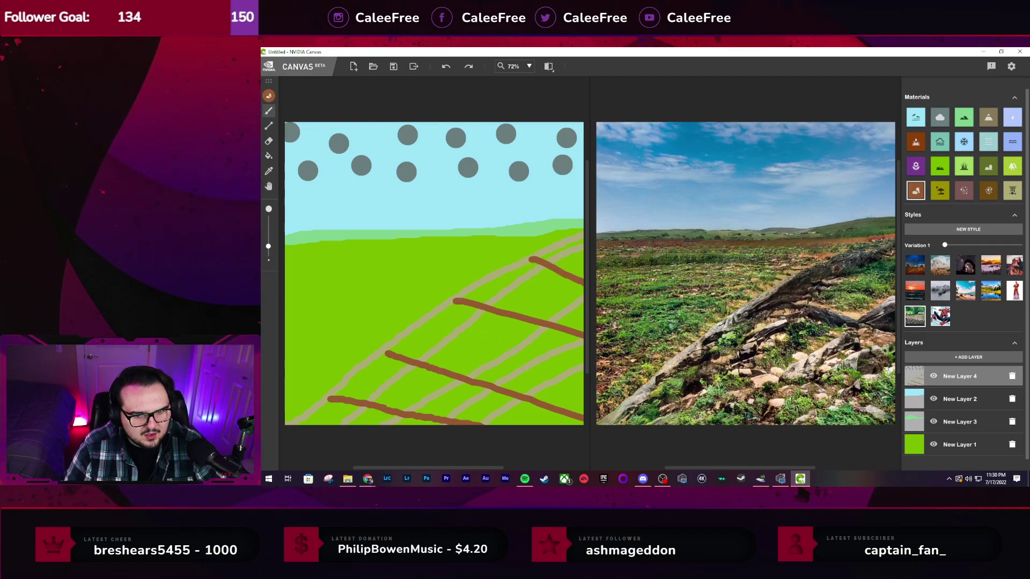
left_click_drag(489, 278, 586, 318)
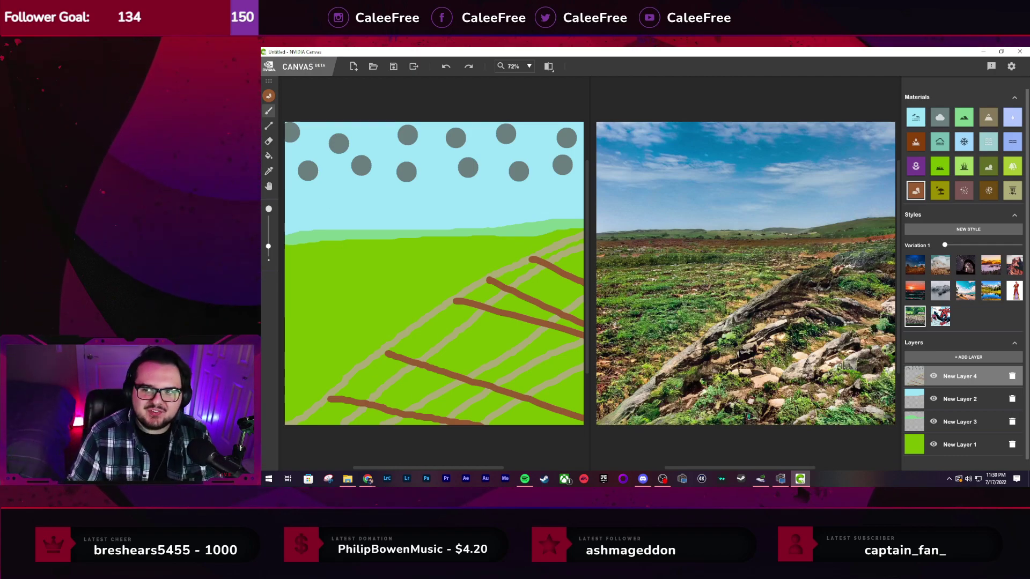
key("ctrl+z")
key("ctrl+z")
key("ctrl+z")
key("ctrl+z")
key("ctrl+z")
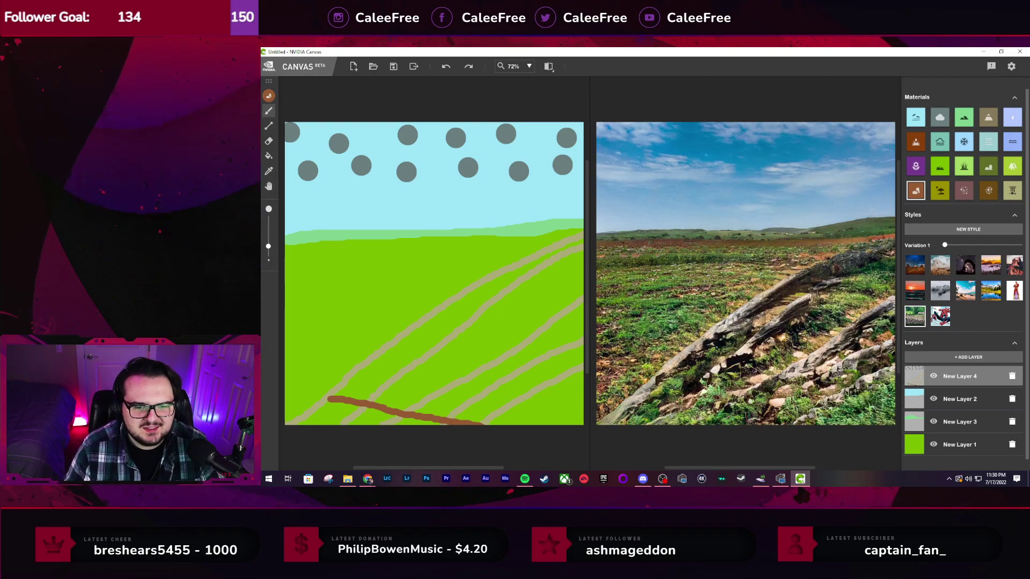
key("ctrl+z")
key("ctrl+z")
key("ctrl+z")
key("ctrl+z")
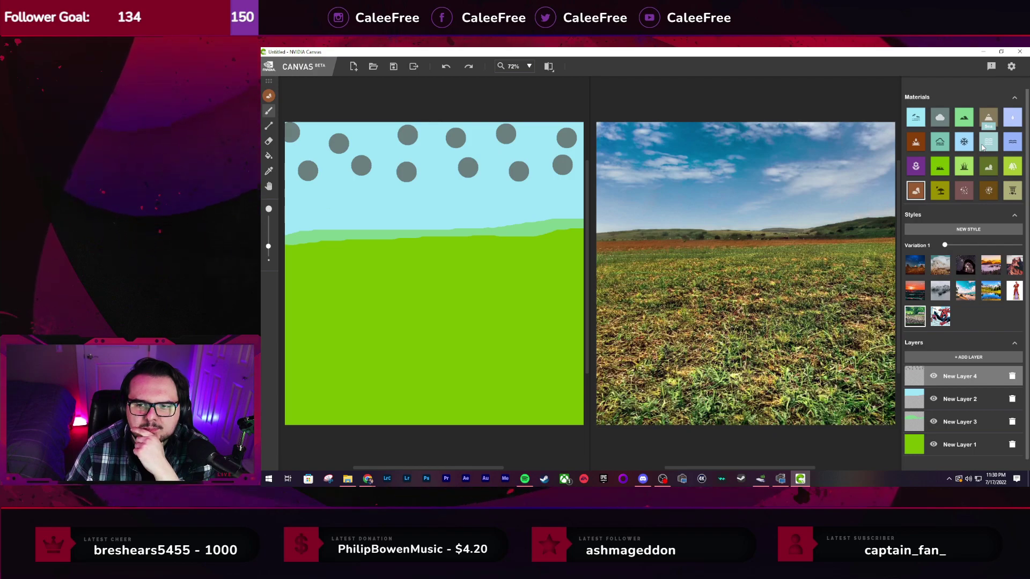
On a new layer, paint five snow streams diagonally and crosswise across the field
left_click(948, 357)
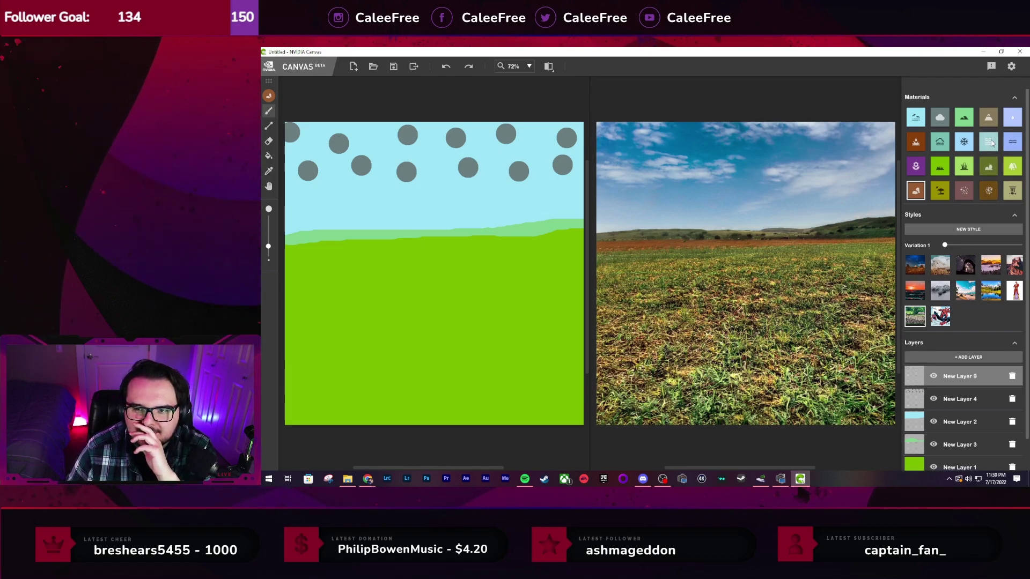
left_click(964, 142)
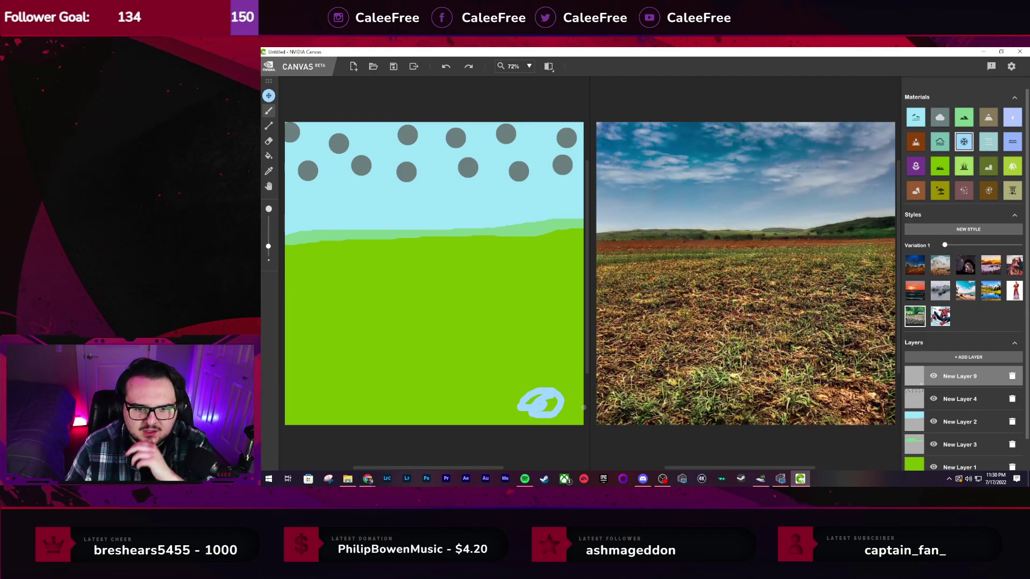
key("ctrl+z")
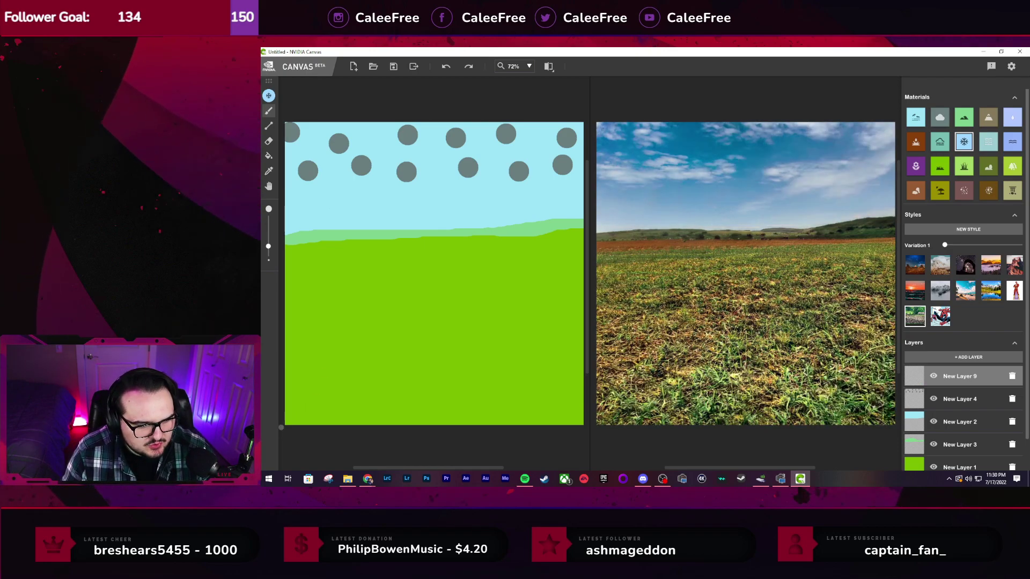
mouse_move(288, 423)
left_mouse_down()
mouse_move(517, 276)
mouse_move(583, 249)
left_mouse_up()
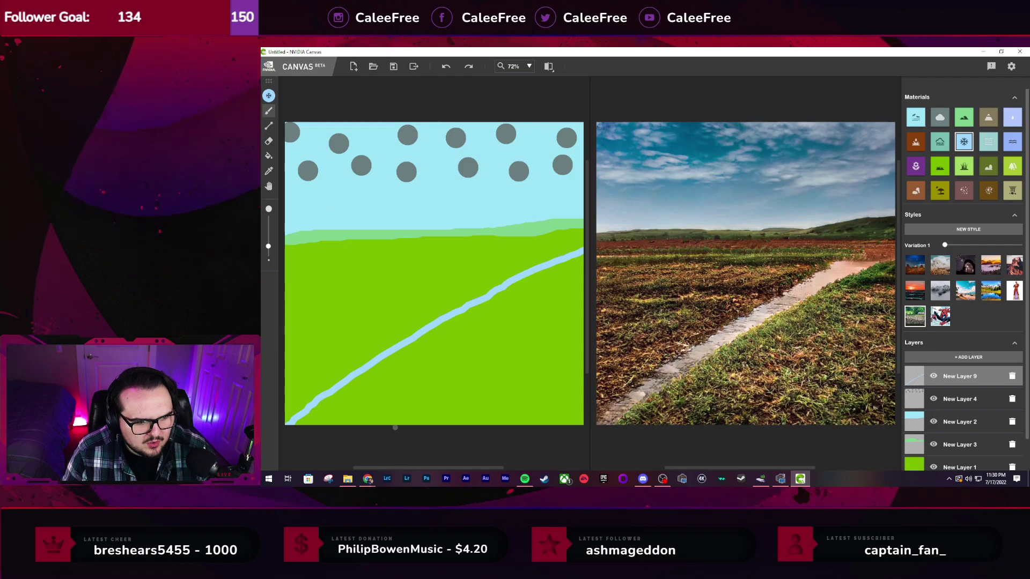
left_click_drag(397, 426, 585, 299)
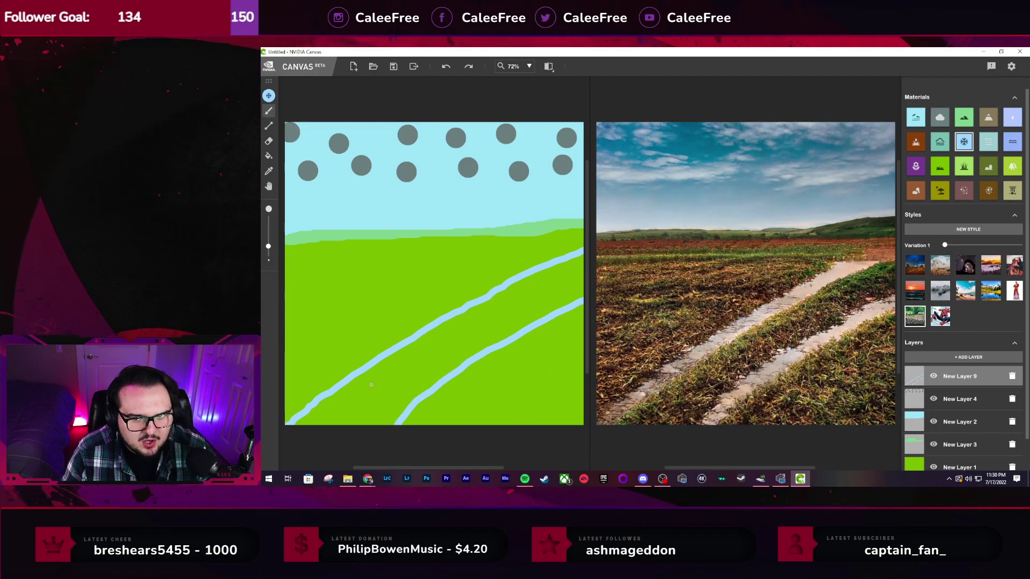
left_click_drag(286, 338, 424, 240)
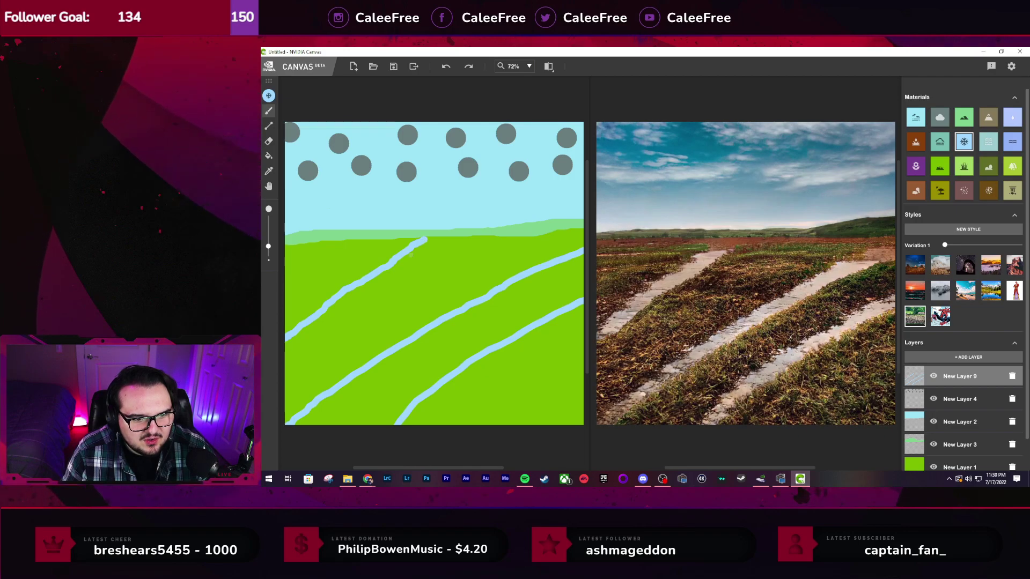
left_click_drag(295, 261, 584, 419)
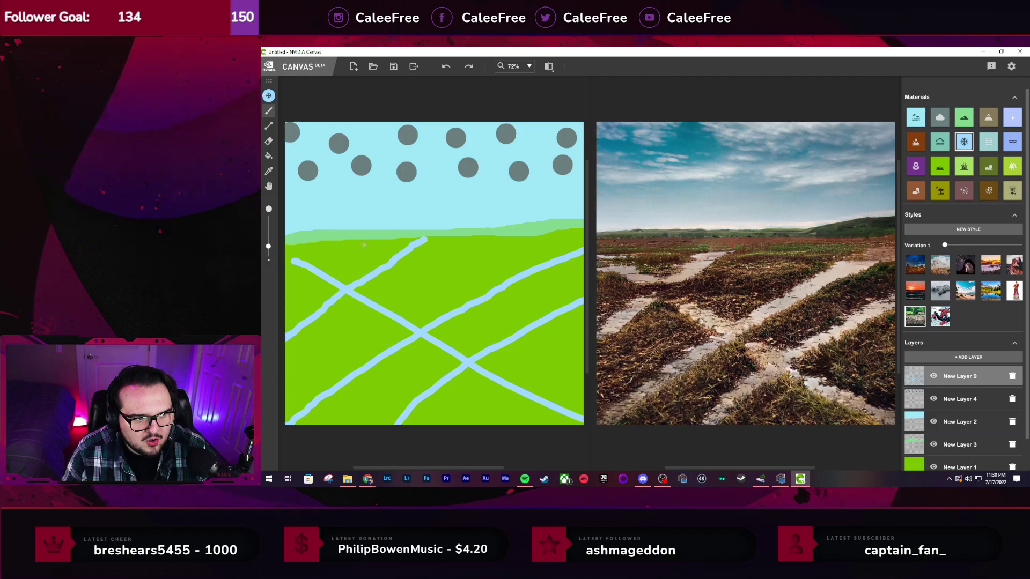
left_click_drag(365, 243, 583, 344)
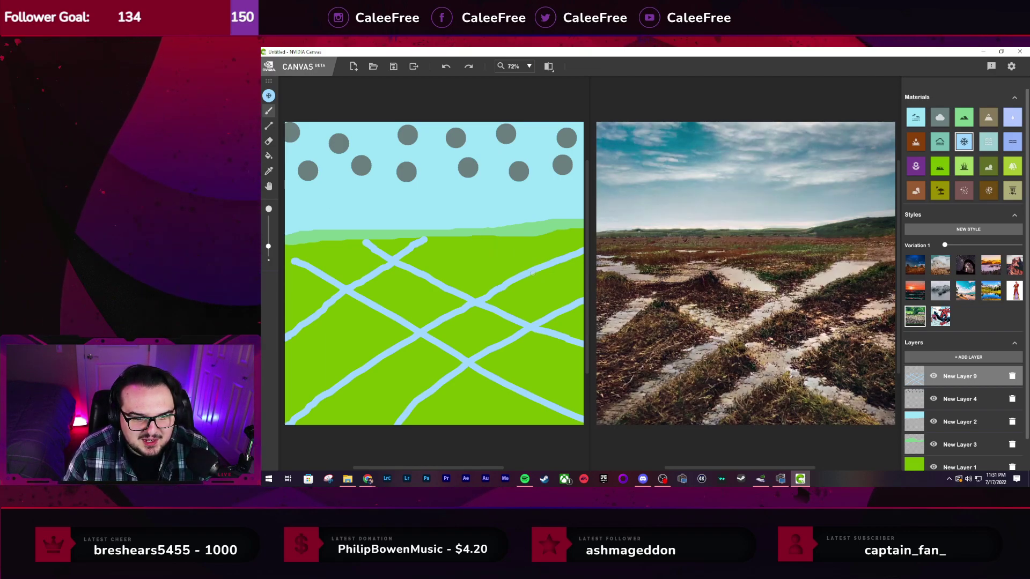
Undo the snow streams, paint two light-blue diagonal streams, then undo them too
key("ctrl+z")
key("ctrl+z")
key("ctrl+z")
key("ctrl+z")
key("ctrl+z")
key("ctrl+z")
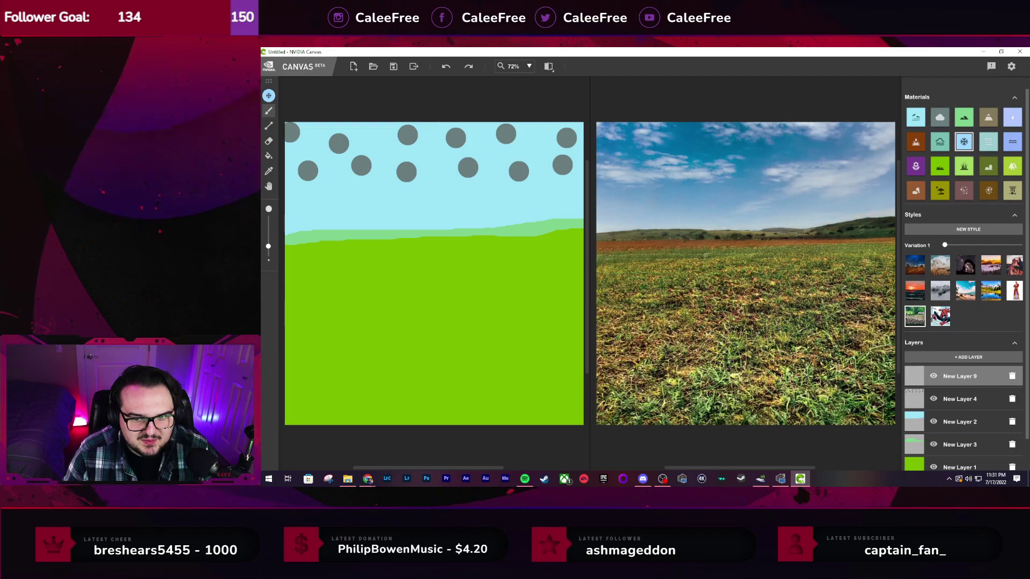
left_click(1012, 117)
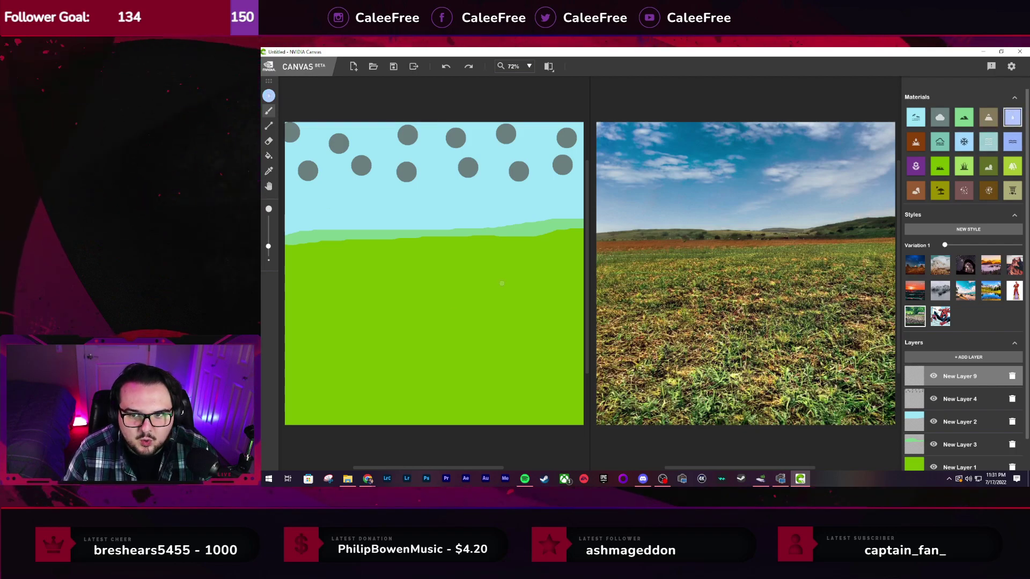
mouse_move(282, 424)
left_mouse_down()
mouse_move(342, 366)
mouse_move(438, 312)
mouse_move(584, 274)
left_mouse_up()
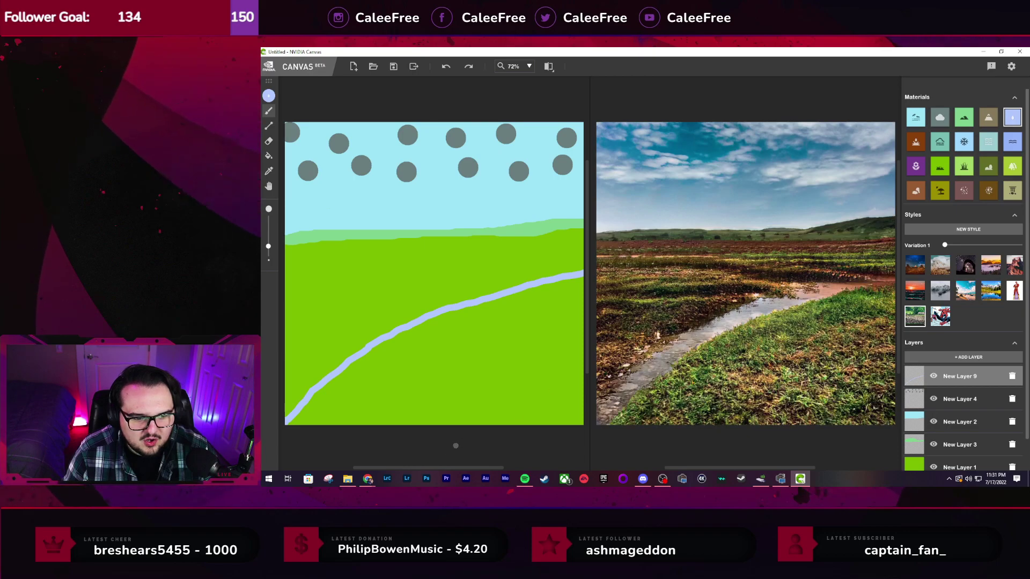
mouse_move(386, 432)
left_mouse_down()
mouse_move(432, 398)
mouse_move(586, 335)
left_mouse_up()
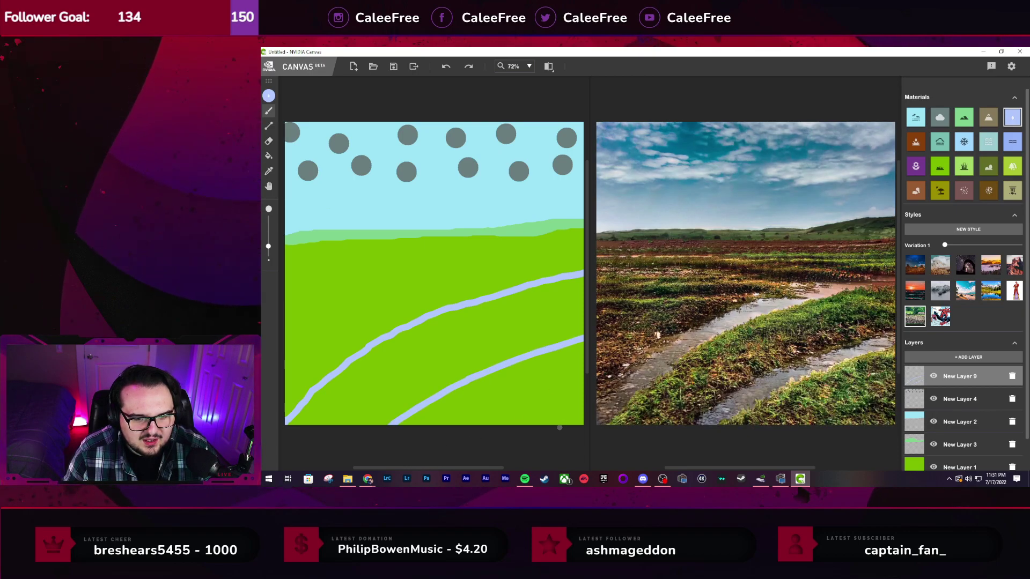
key("ctrl+z")
key("ctrl+z")
key("ctrl+z")
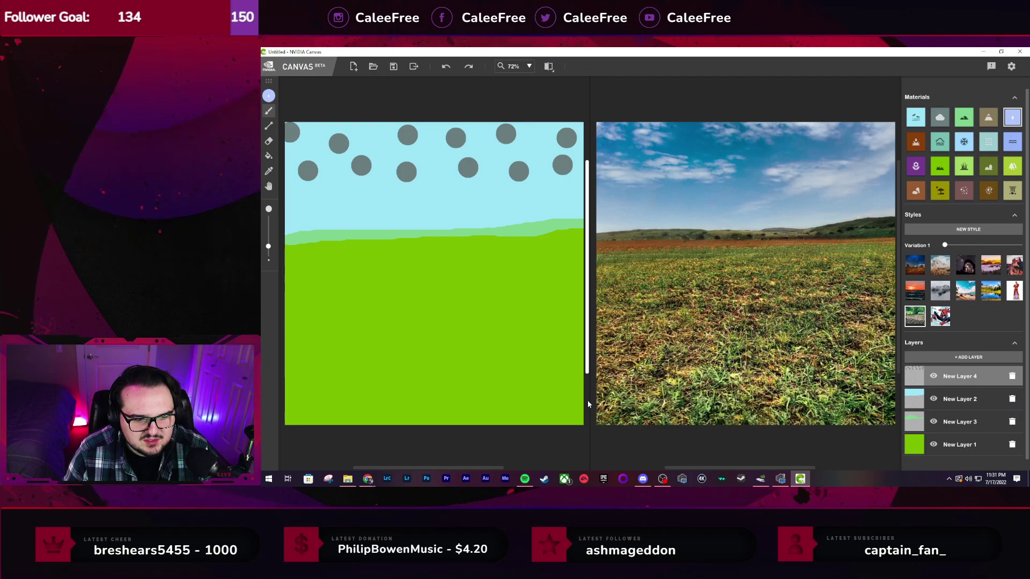
Add New Layer 10 and test brush sizes with dabs, undoing each and restoring the smaller size
left_click(968, 357)
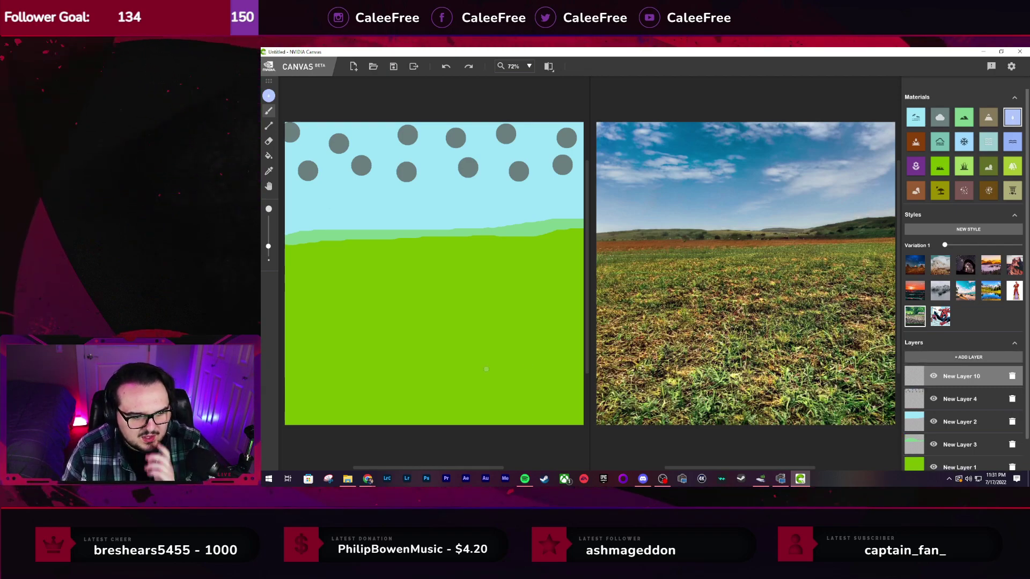
left_click(506, 377)
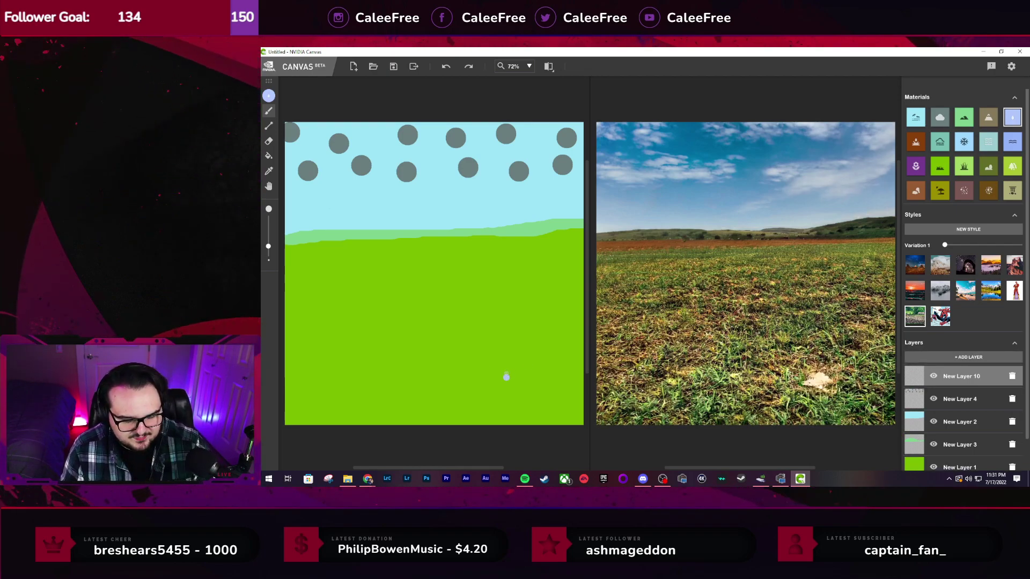
key("ctrl+z")
left_click_drag(269, 246, 269, 219)
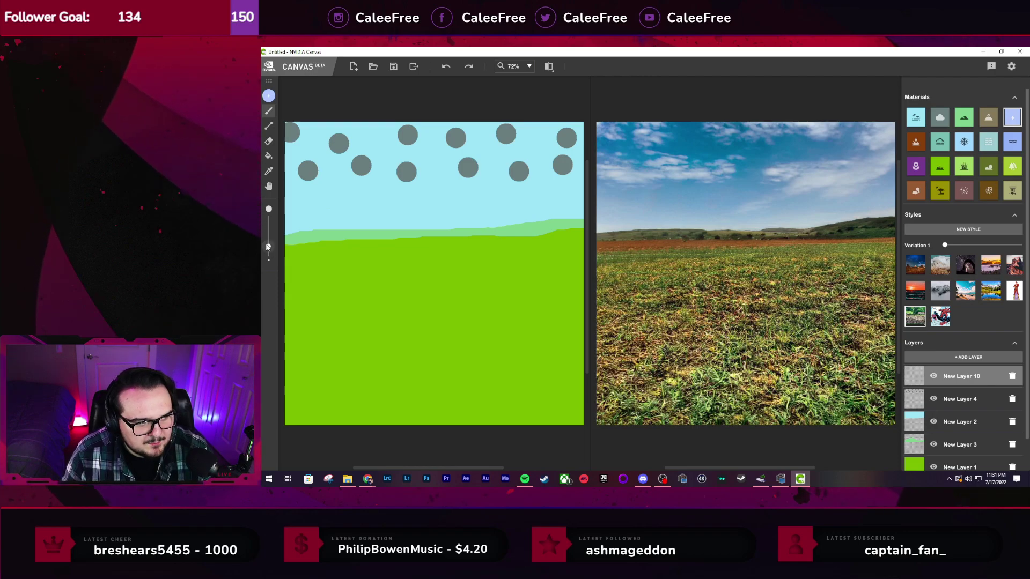
left_click(429, 318)
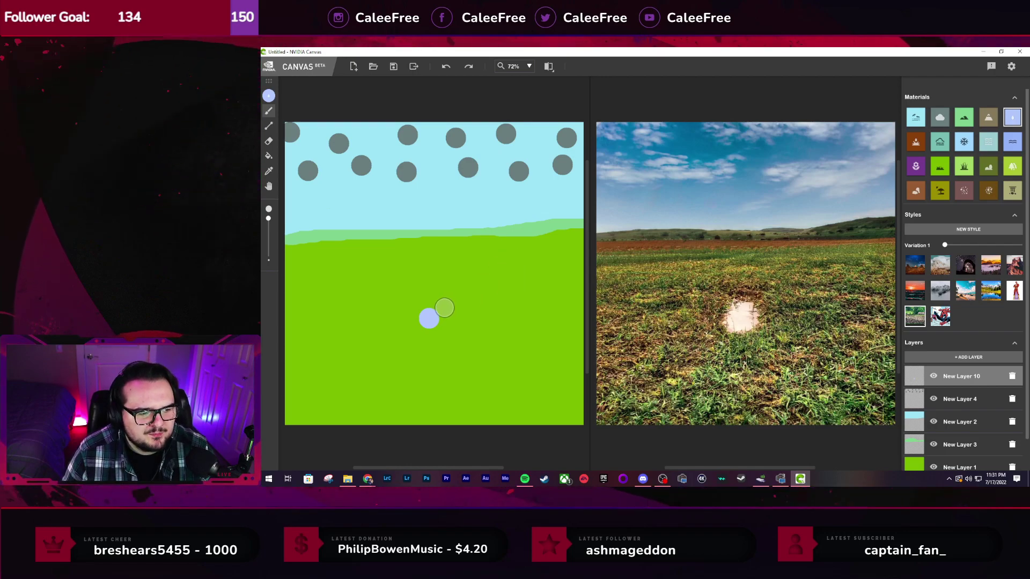
key("ctrl+z")
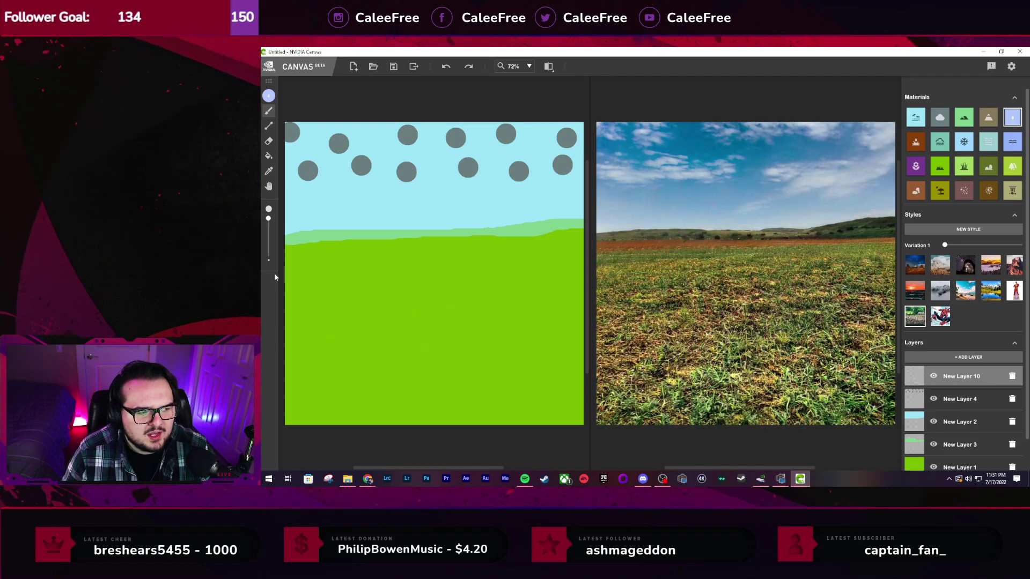
left_click(269, 245)
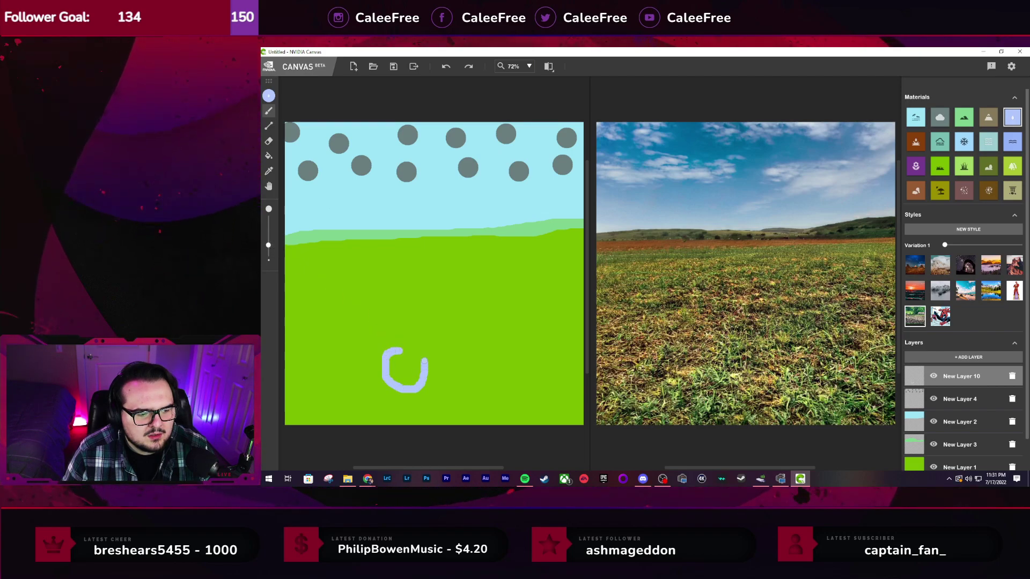
Outline a large light-blue I-shaped path across the lower field, redrawing it after one undo
mouse_move(421, 384)
left_mouse_down()
mouse_move(468, 377)
mouse_move(459, 347)
left_mouse_up()
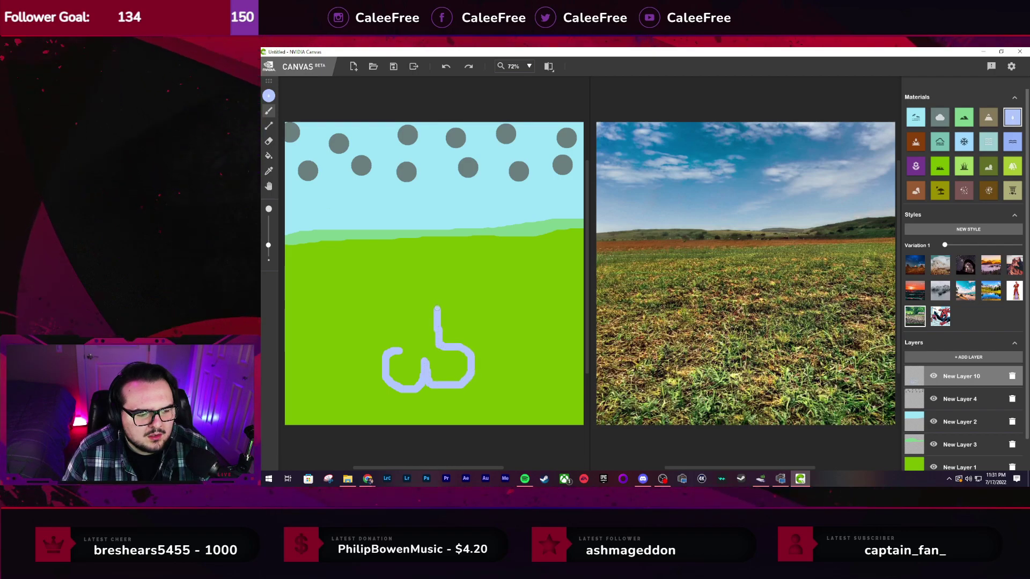
mouse_move(437, 309)
left_mouse_down()
mouse_move(447, 275)
mouse_move(433, 264)
mouse_move(406, 265)
mouse_move(397, 283)
left_mouse_up()
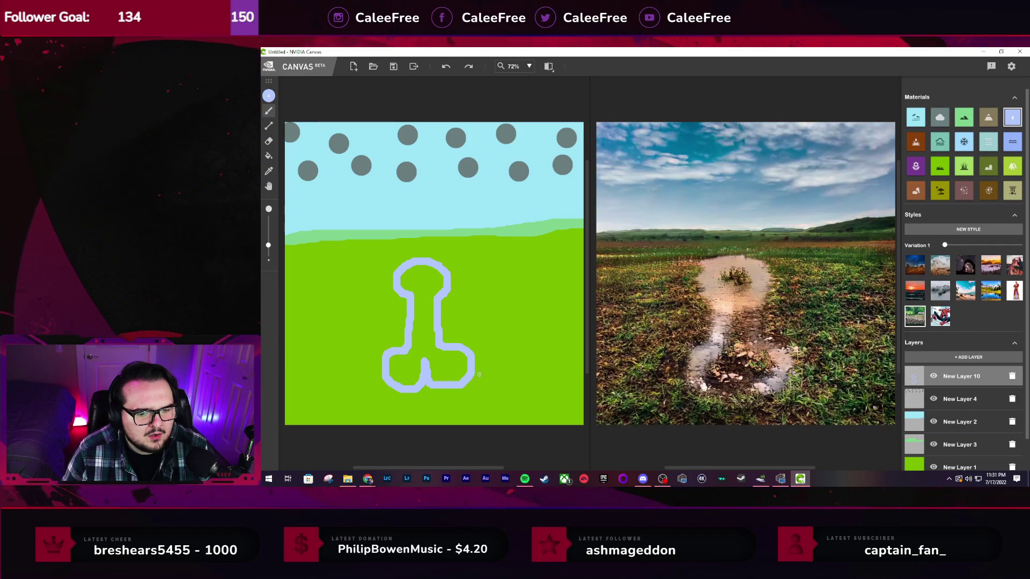
key("ctrl+z")
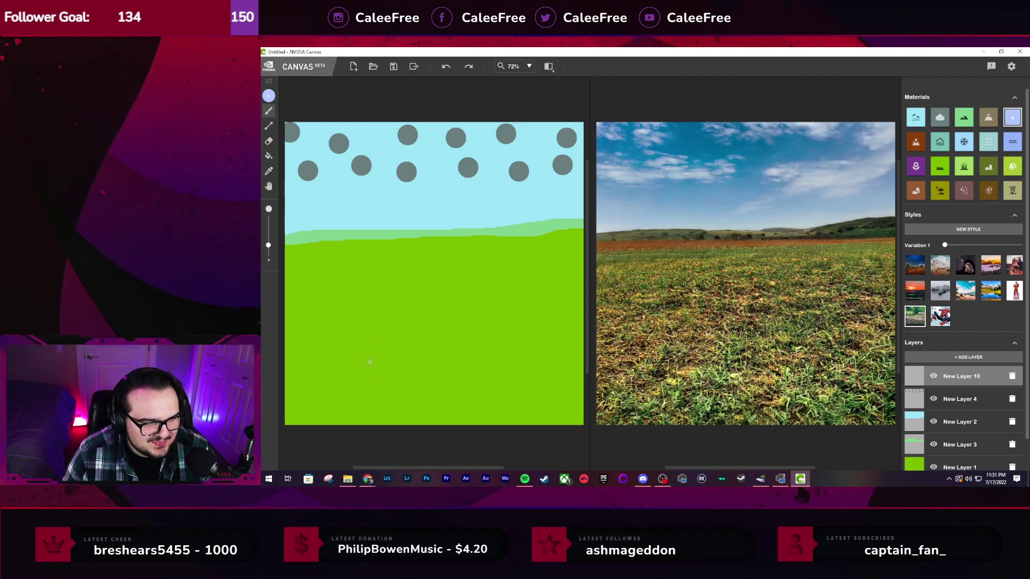
mouse_move(345, 399)
left_mouse_down()
mouse_move(387, 414)
mouse_move(419, 401)
mouse_move(421, 385)
mouse_move(437, 408)
mouse_move(500, 410)
left_mouse_up()
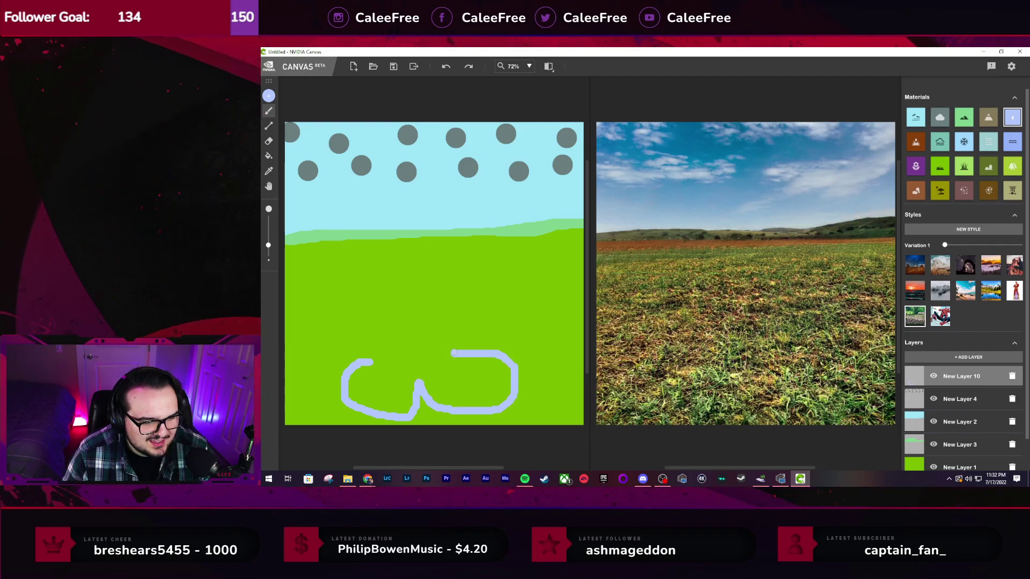
mouse_move(454, 352)
left_mouse_down()
mouse_move(455, 273)
mouse_move(475, 263)
mouse_move(473, 248)
mouse_move(402, 239)
mouse_move(366, 250)
left_mouse_up()
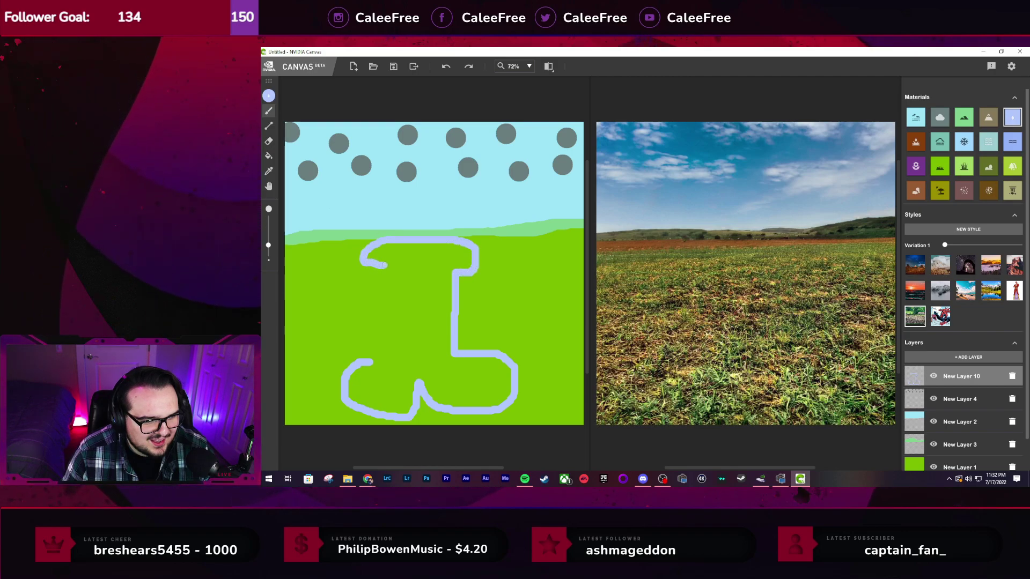
mouse_move(397, 308)
left_mouse_down()
mouse_move(397, 356)
mouse_move(366, 362)
left_mouse_up()
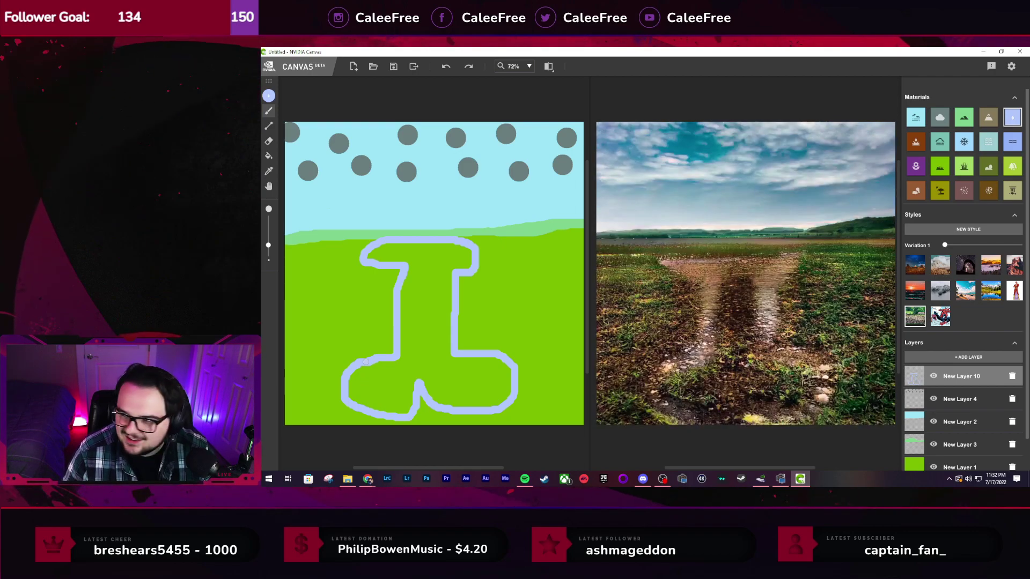
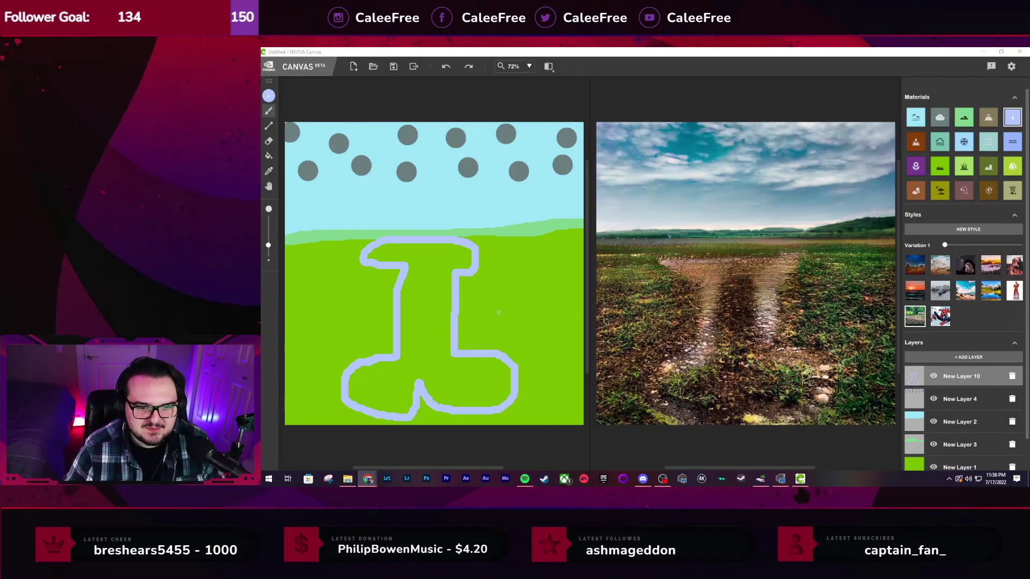
Undo the light-blue outline, shrink the brush, then sketch and undo two trial lobe-and-stem outlines
key("ctrl+z")
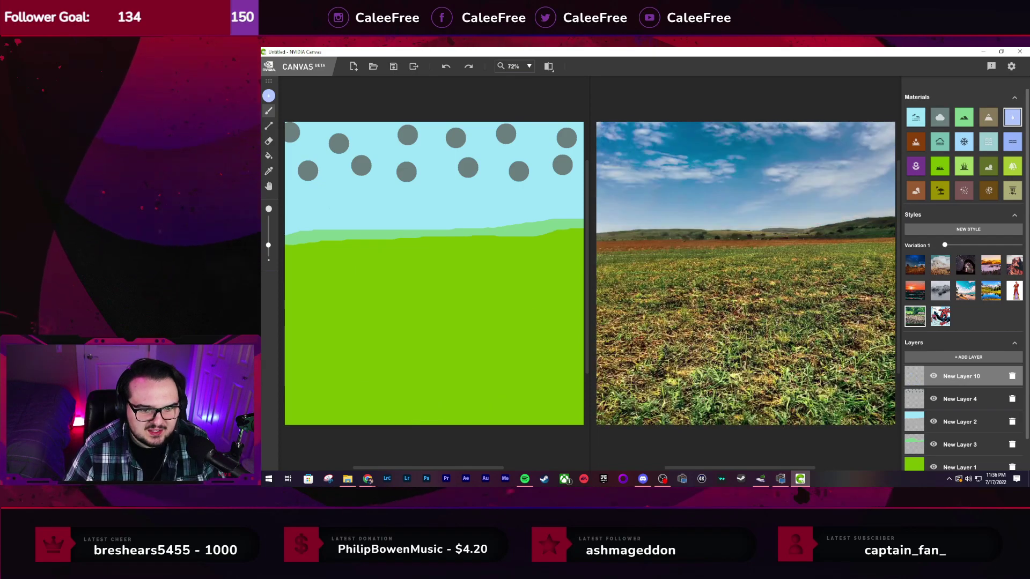
left_click_drag(268, 245, 269, 253)
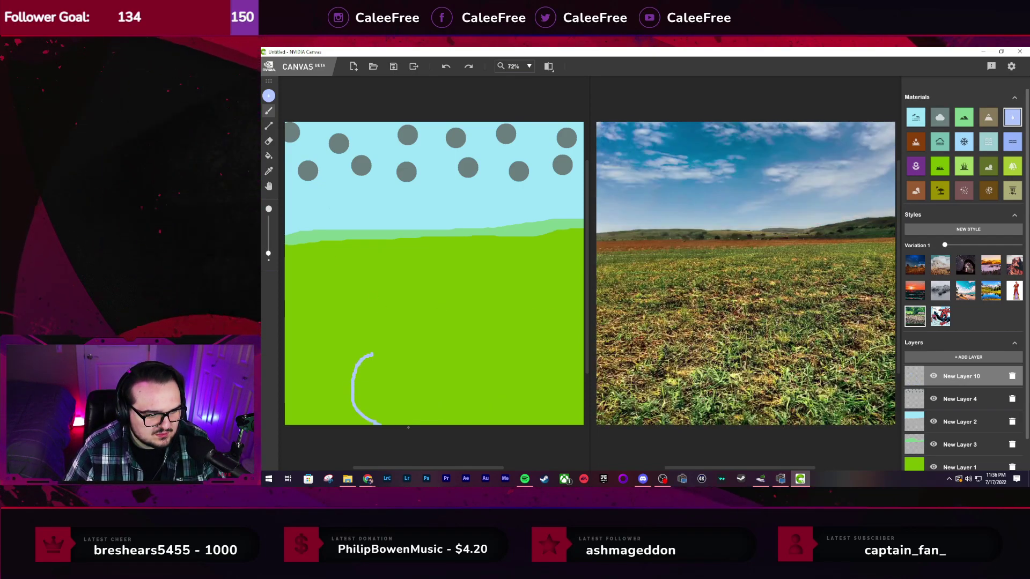
left_click_drag(418, 382, 431, 424)
mouse_move(445, 354)
left_mouse_down()
mouse_move(483, 360)
mouse_move(494, 386)
mouse_move(488, 423)
mouse_move(446, 307)
left_mouse_up()
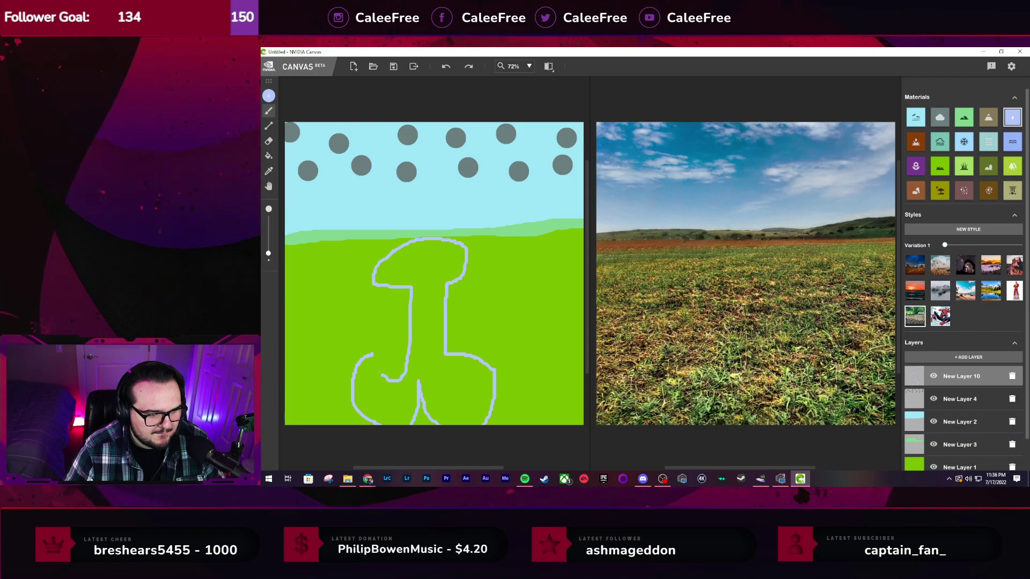
key("ctrl+z")
key("ctrl+z")
key("ctrl+z")
key("ctrl+z")
key("ctrl+z")
key("ctrl+z")
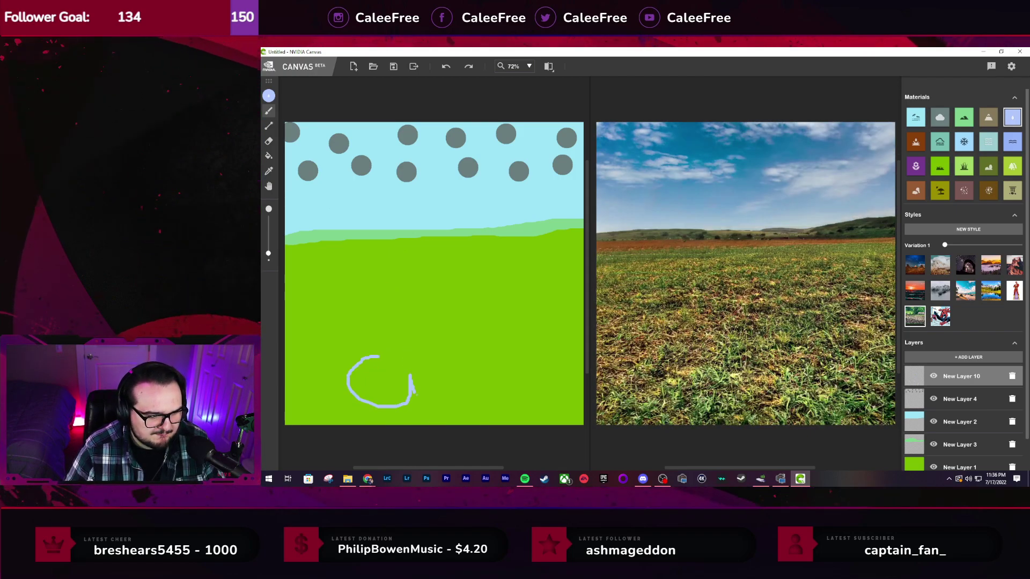
mouse_move(410, 375)
left_mouse_down()
mouse_move(472, 365)
mouse_move(440, 348)
mouse_move(423, 258)
mouse_move(407, 258)
mouse_move(394, 281)
mouse_move(394, 352)
left_mouse_up()
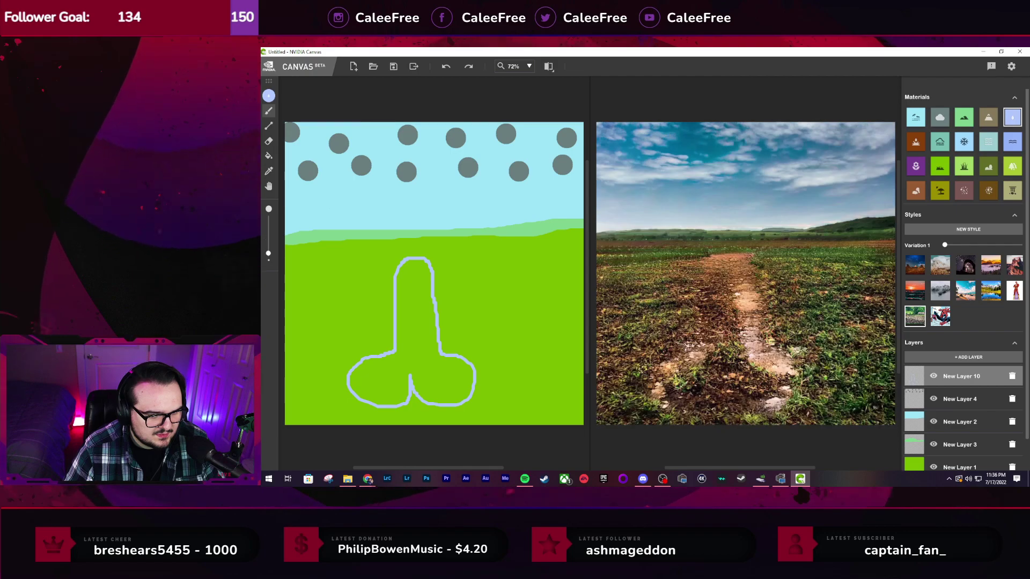
key("ctrl+z")
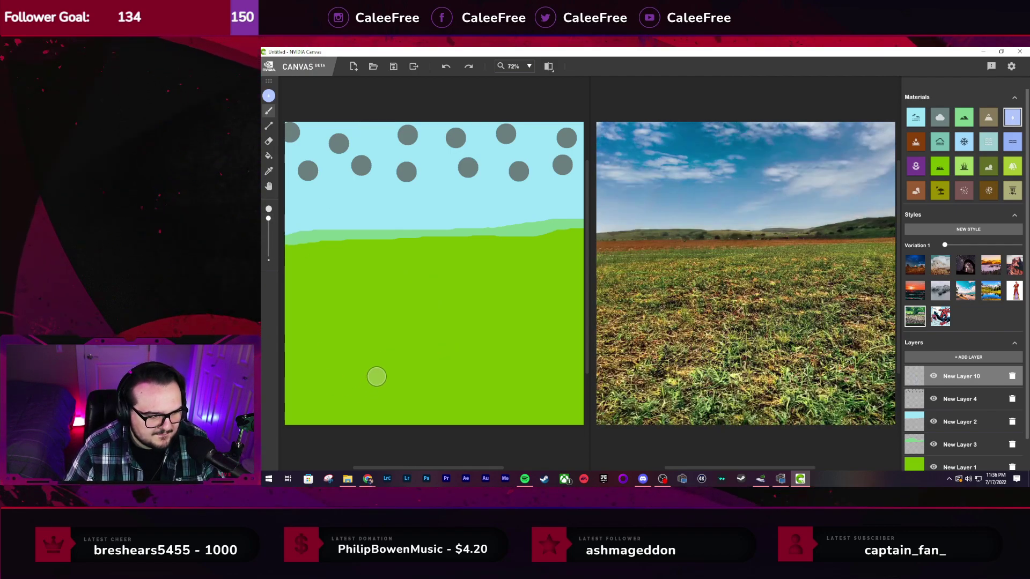
Paint two water blobs and a tall stem, then join and widen the blobs into one base
left_click_drag(377, 376, 370, 385)
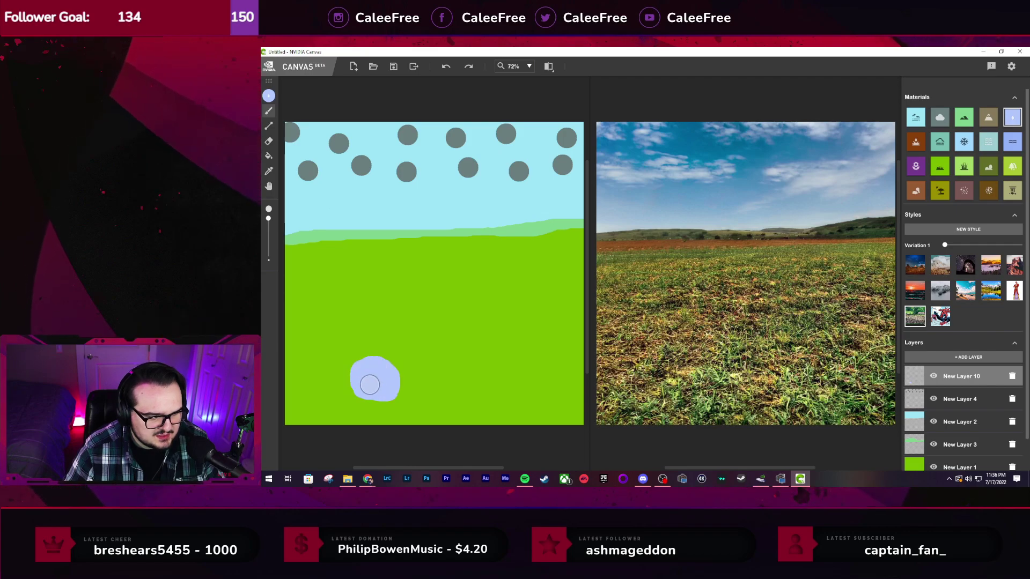
mouse_move(456, 375)
left_mouse_down()
mouse_move(437, 392)
mouse_move(451, 372)
left_mouse_up()
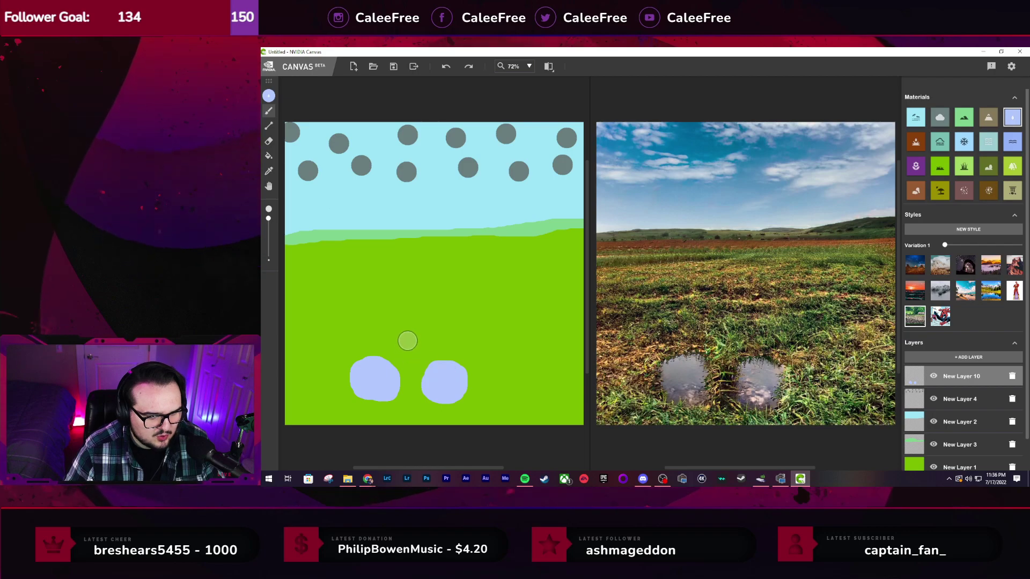
left_click_drag(414, 349, 411, 275)
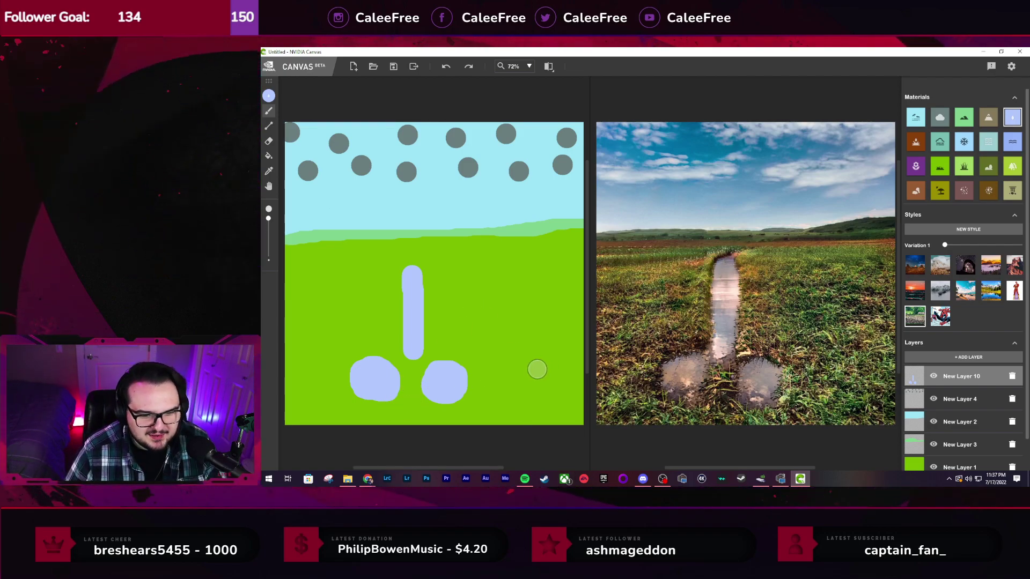
left_click(408, 386)
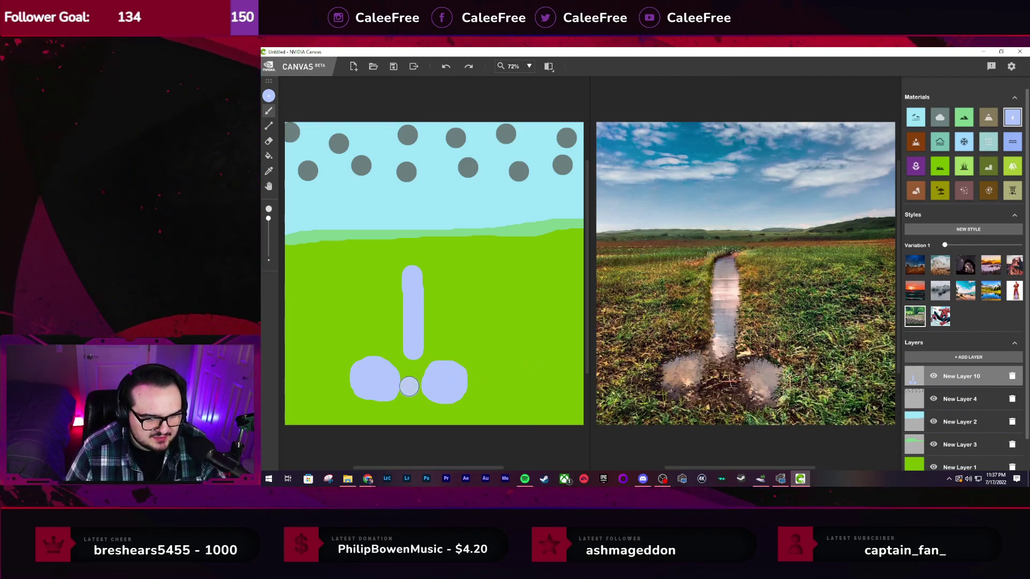
left_click_drag(410, 382, 424, 389)
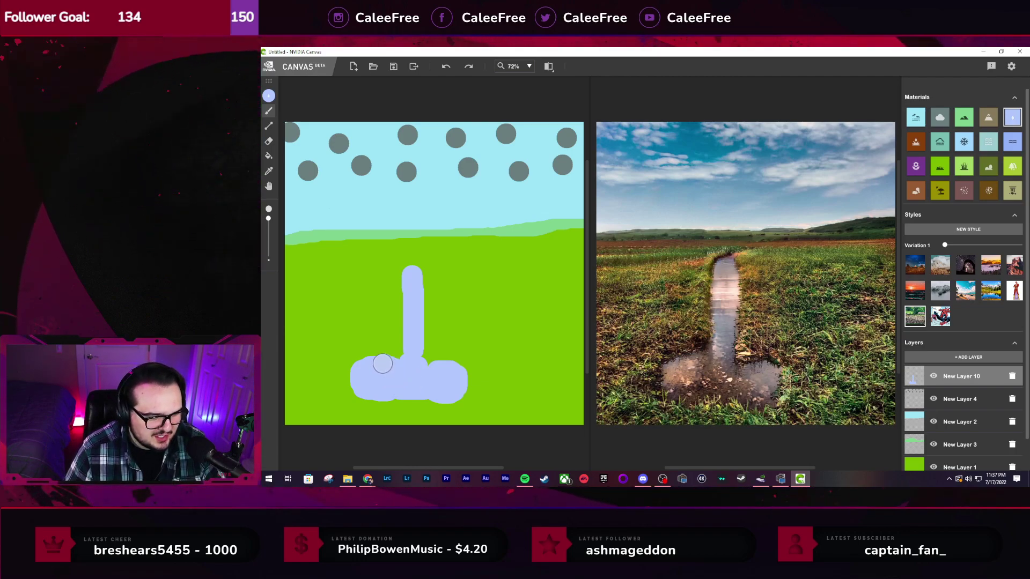
left_click_drag(385, 398, 393, 399)
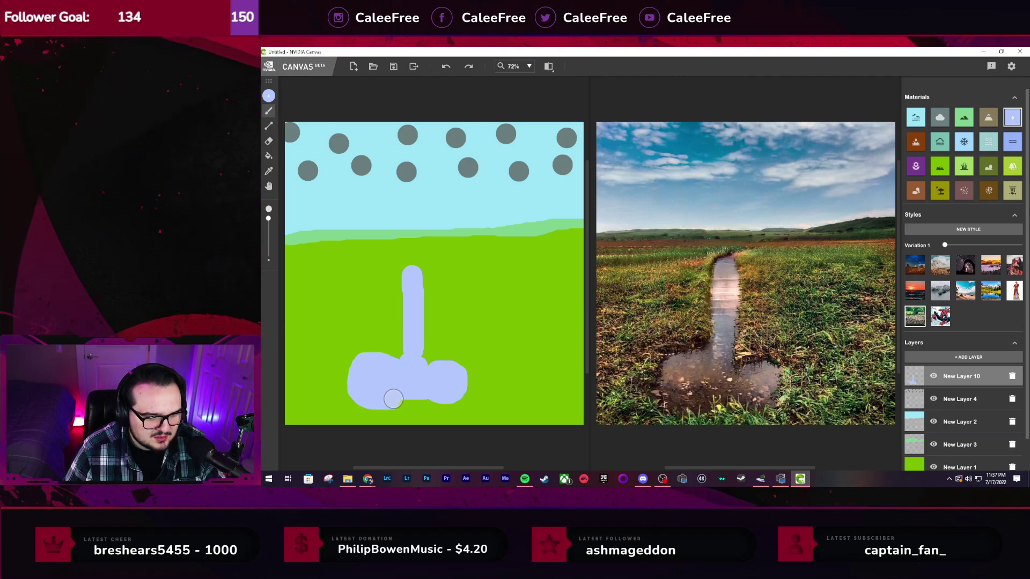
mouse_move(477, 372)
left_mouse_down()
mouse_move(447, 362)
mouse_move(442, 382)
mouse_move(454, 396)
mouse_move(472, 382)
left_mouse_up()
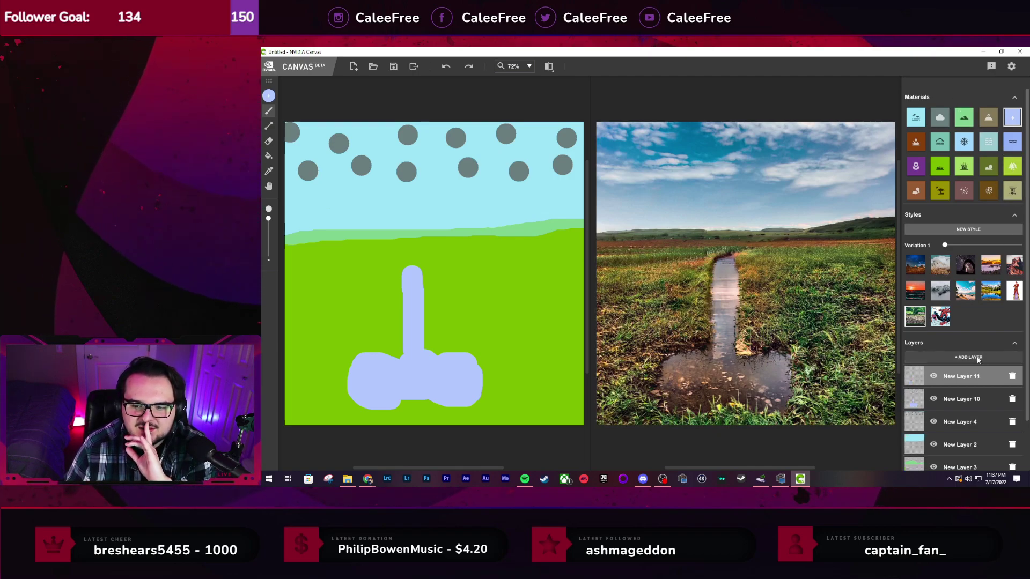
Switch to the flower material and dot flowers on the left grass and around the stem
left_click(915, 167)
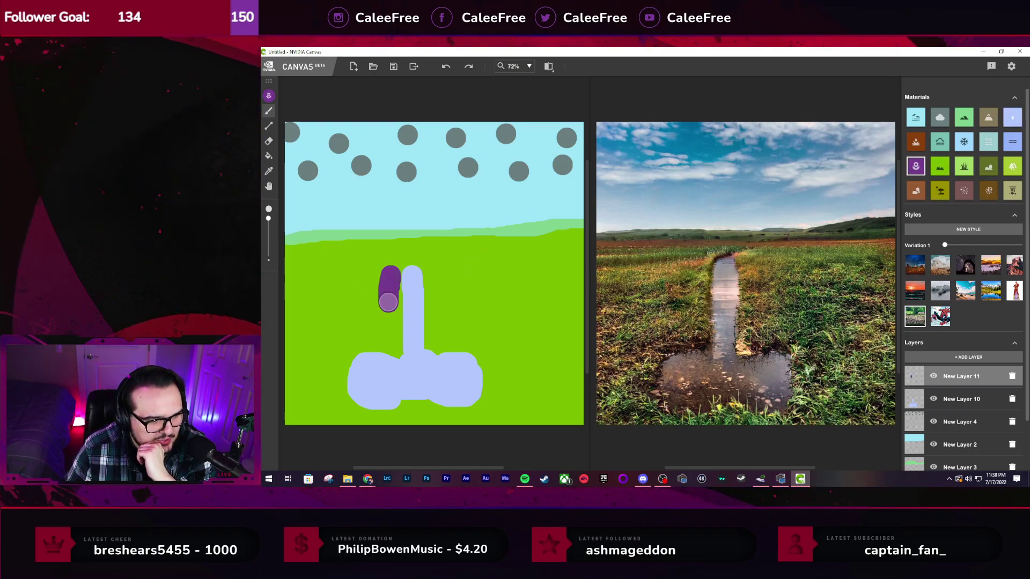
left_click_drag(389, 302, 394, 347)
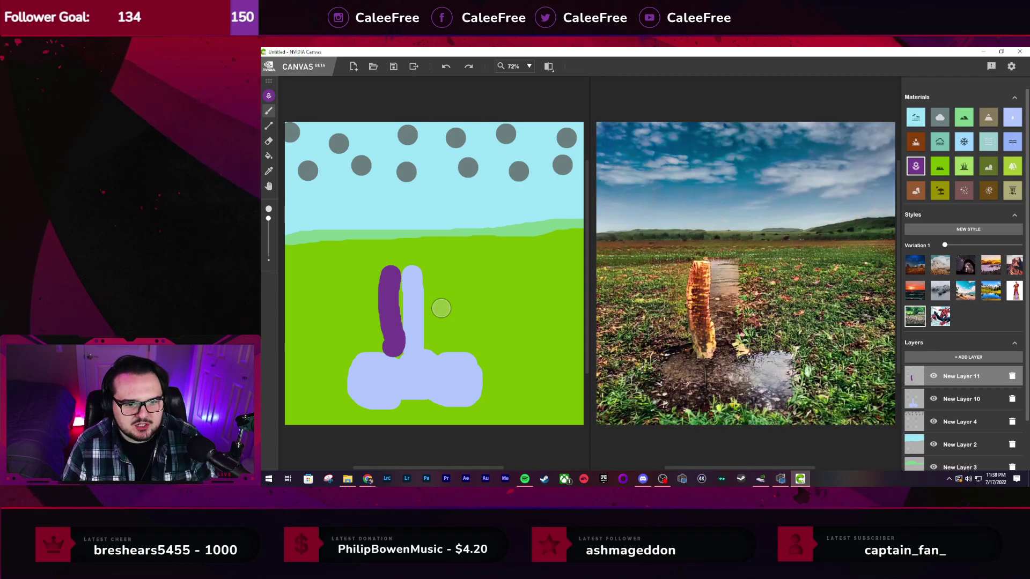
key("ctrl+z")
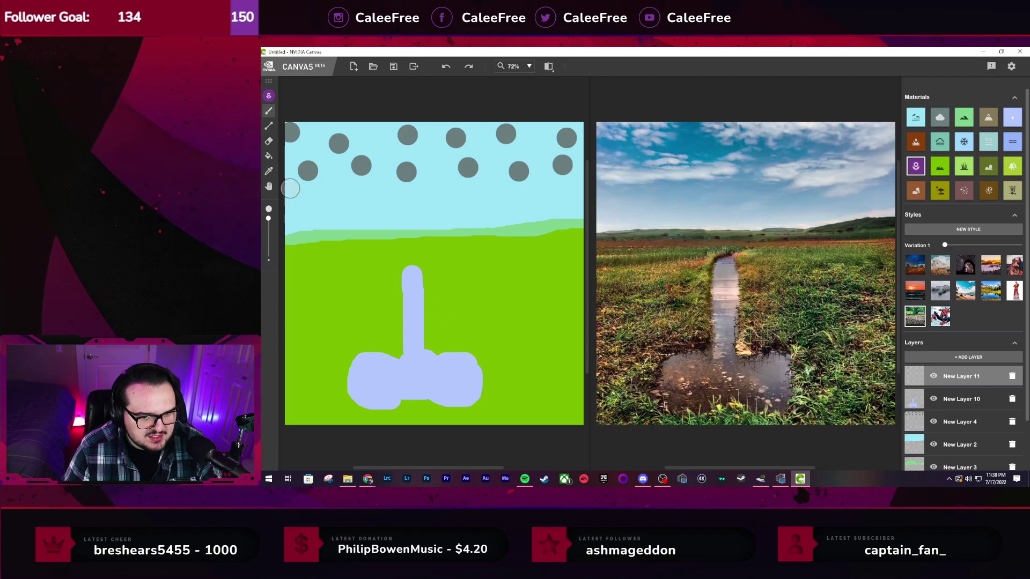
left_click(341, 291)
left_click(321, 336)
left_click(380, 317)
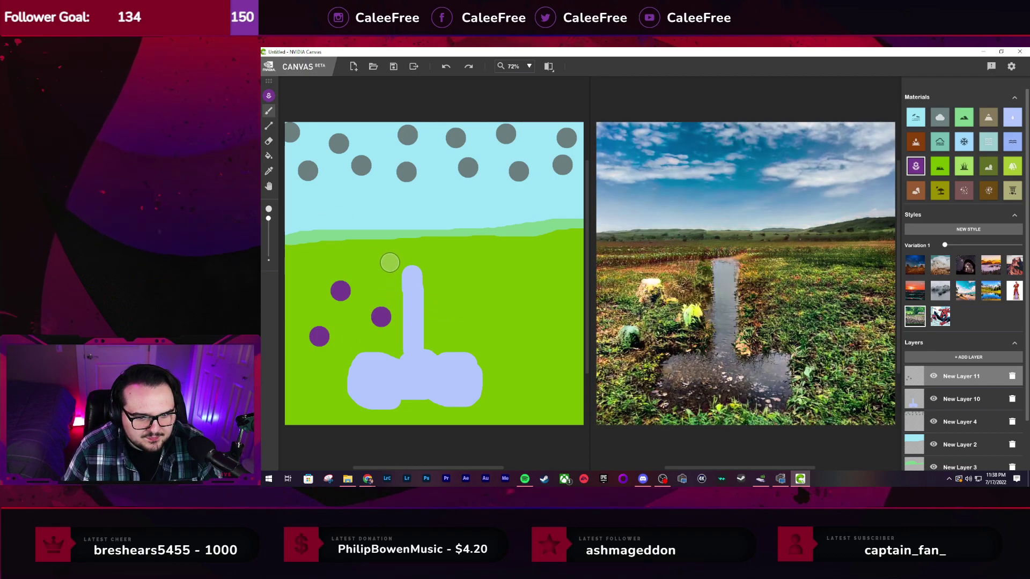
left_click(387, 248)
left_click(332, 262)
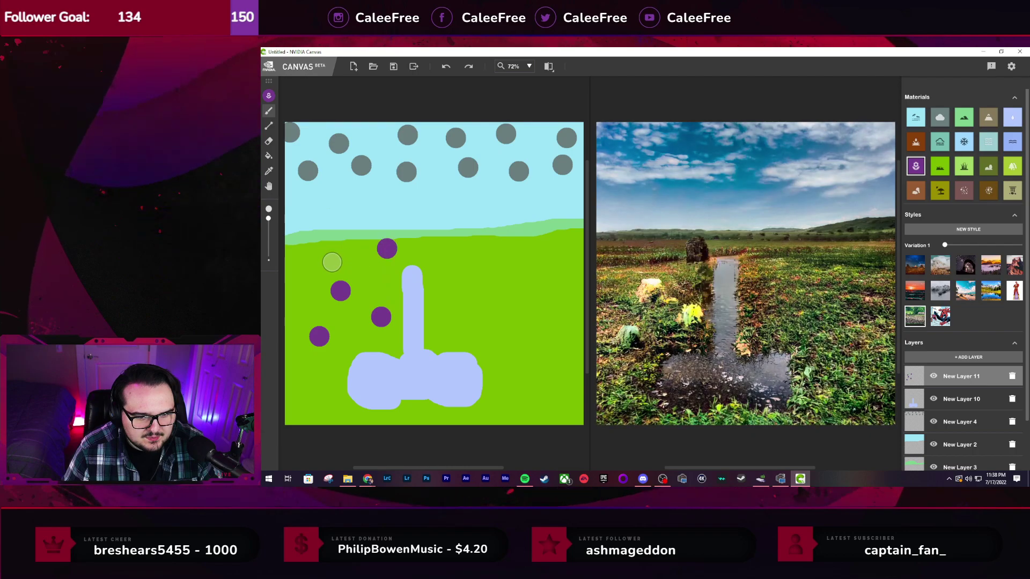
left_click(296, 262)
Scatter flower dots across the right side of the grass
left_click(451, 269)
left_click(462, 253)
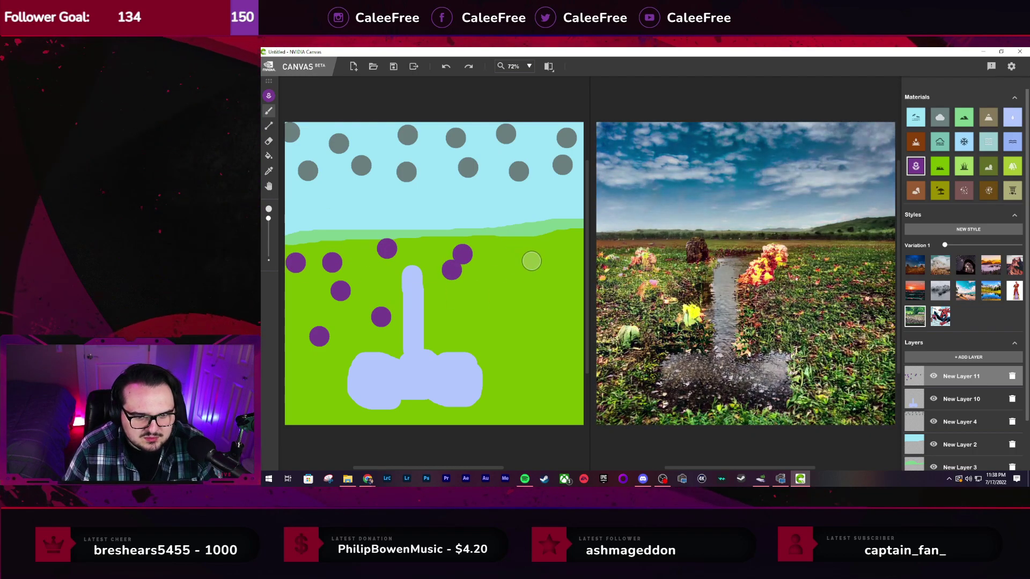
left_click(532, 261)
left_click(523, 299)
left_click(481, 316)
left_click(558, 325)
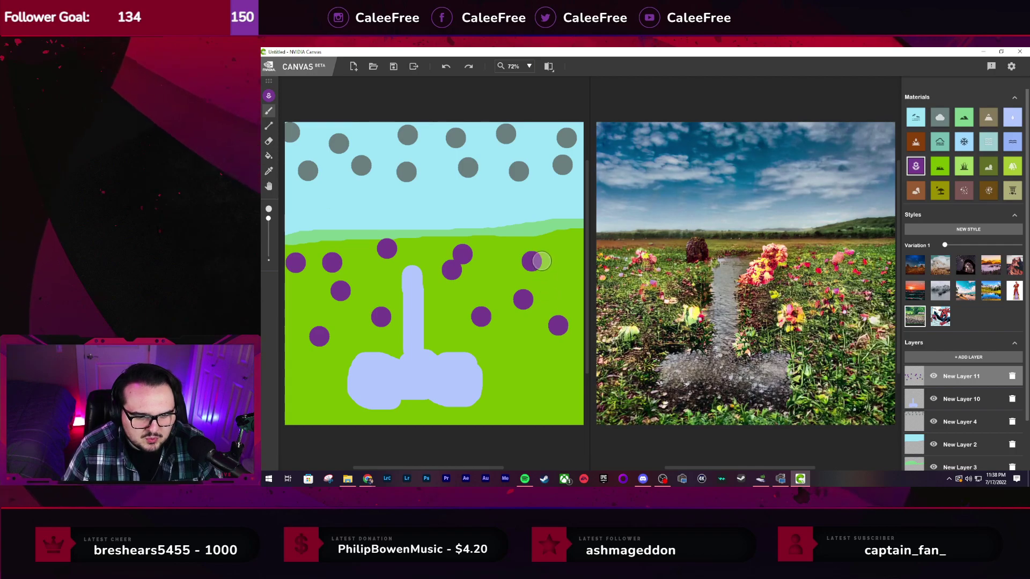
left_click(559, 268)
left_click(554, 309)
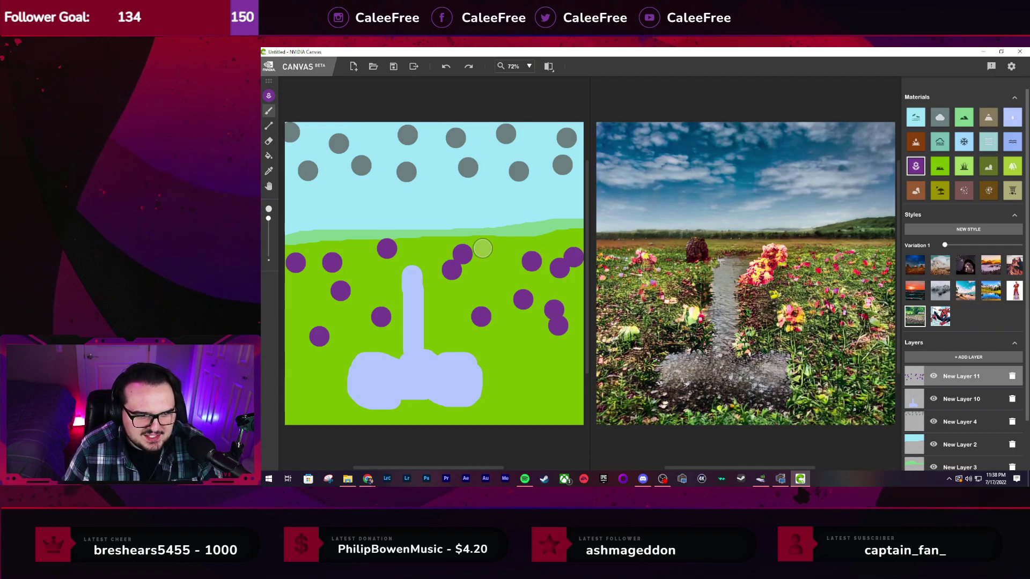
left_click(505, 249)
Add and undo dots down the right edge, then delete New Layer 11 with its flowers
left_click(557, 360)
left_click(566, 395)
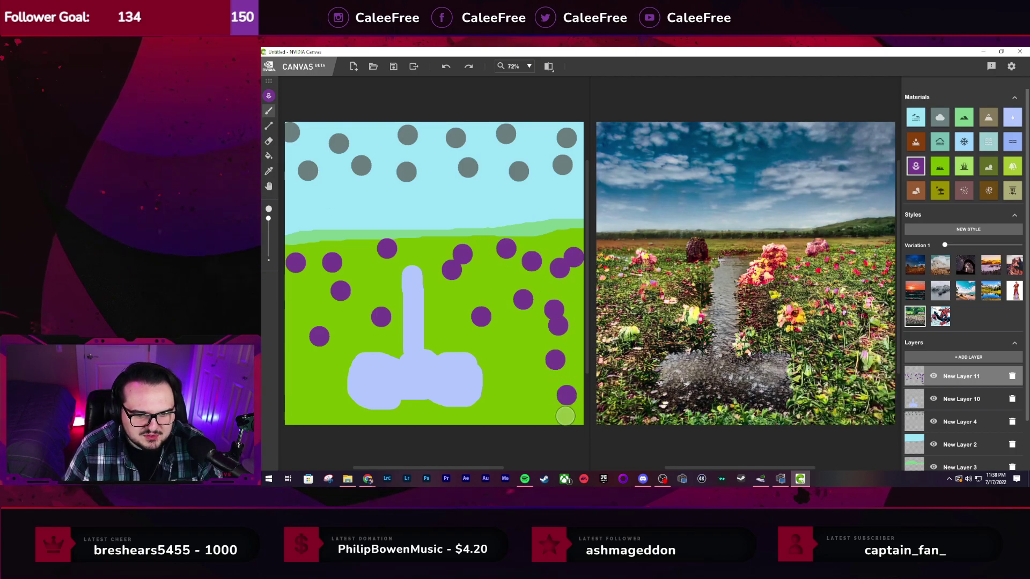
key("ctrl+z")
key("ctrl+z")
key("ctrl+z")
key("ctrl+z")
key("ctrl+z")
key("ctrl+z")
key("ctrl+z")
key("ctrl+z")
key("ctrl+z")
key("ctrl+z")
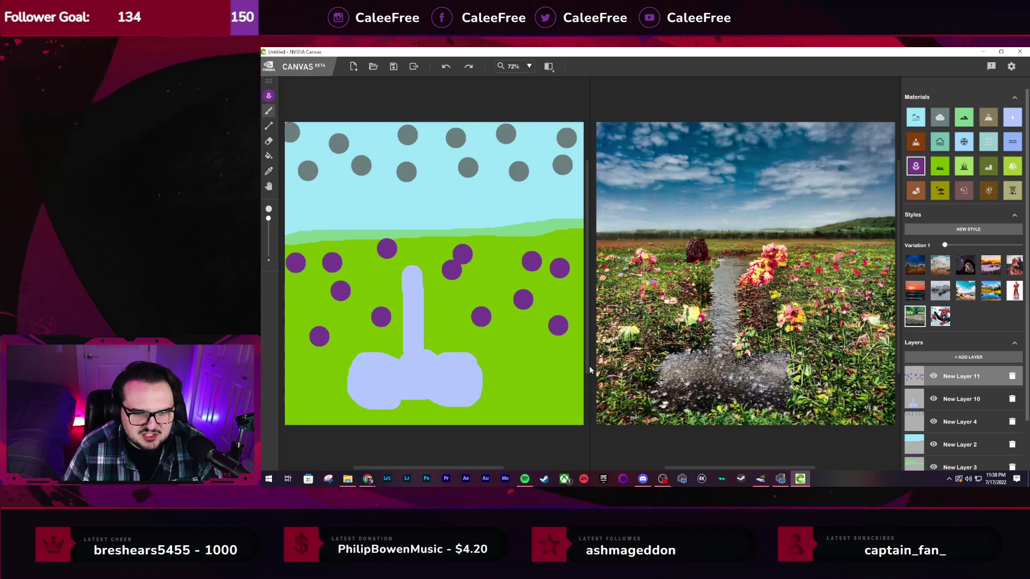
left_click(1012, 375)
left_click(672, 287)
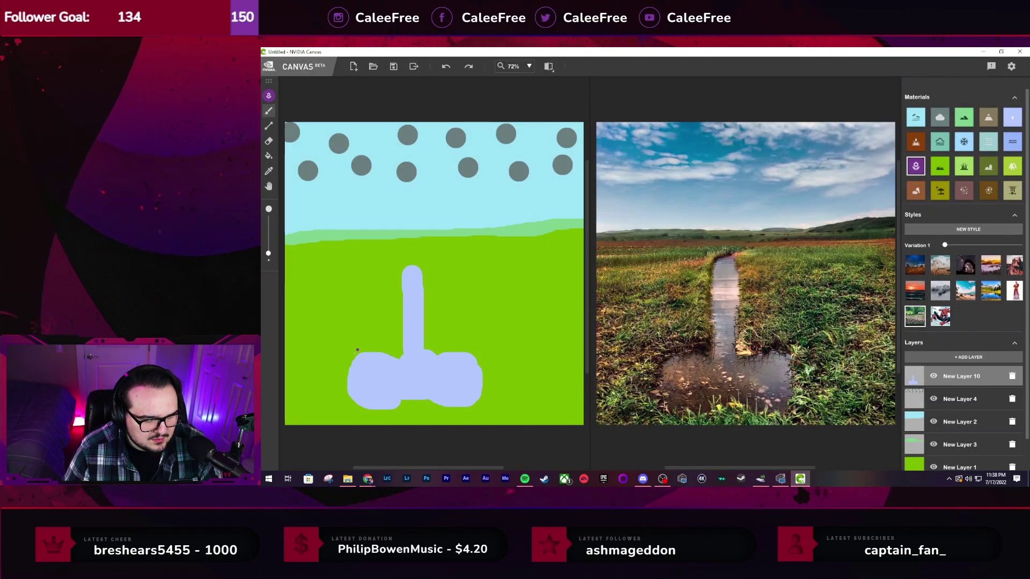
Dot purple flowers around the water base's left, bottom and right edges
left_click(358, 349)
left_click(343, 376)
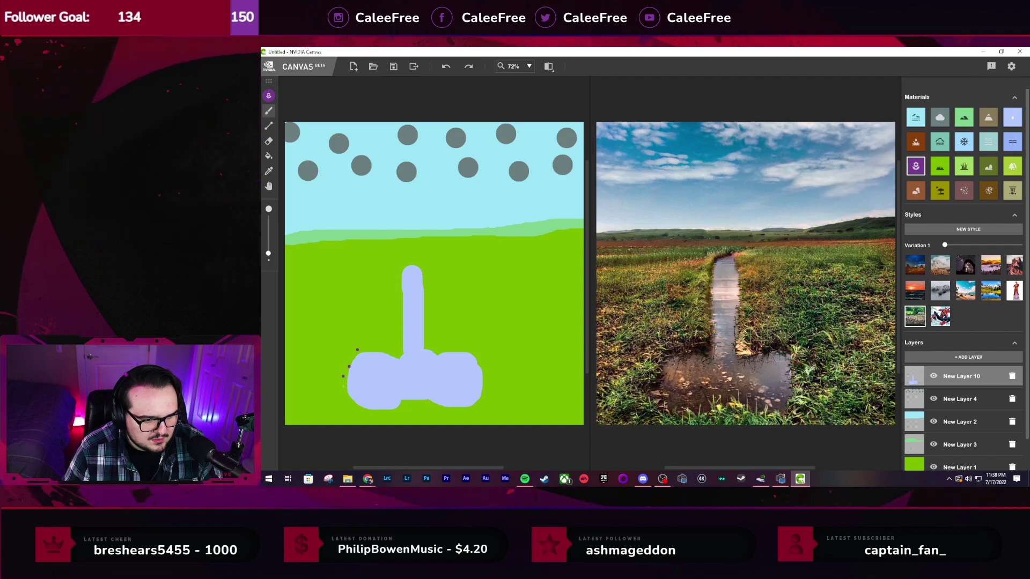
left_click(342, 390)
left_click(342, 403)
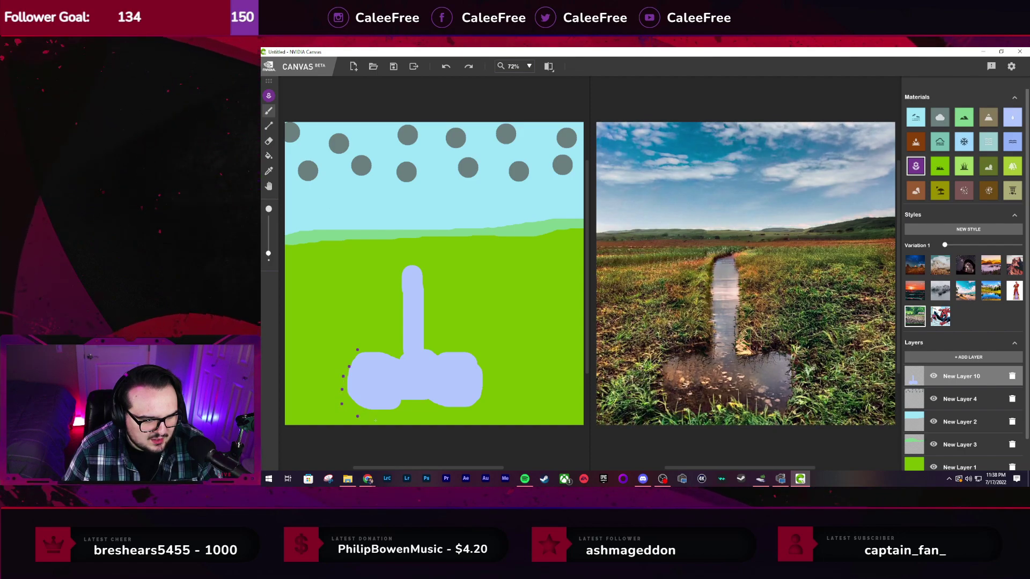
left_click(380, 419)
left_click(400, 418)
left_click(418, 412)
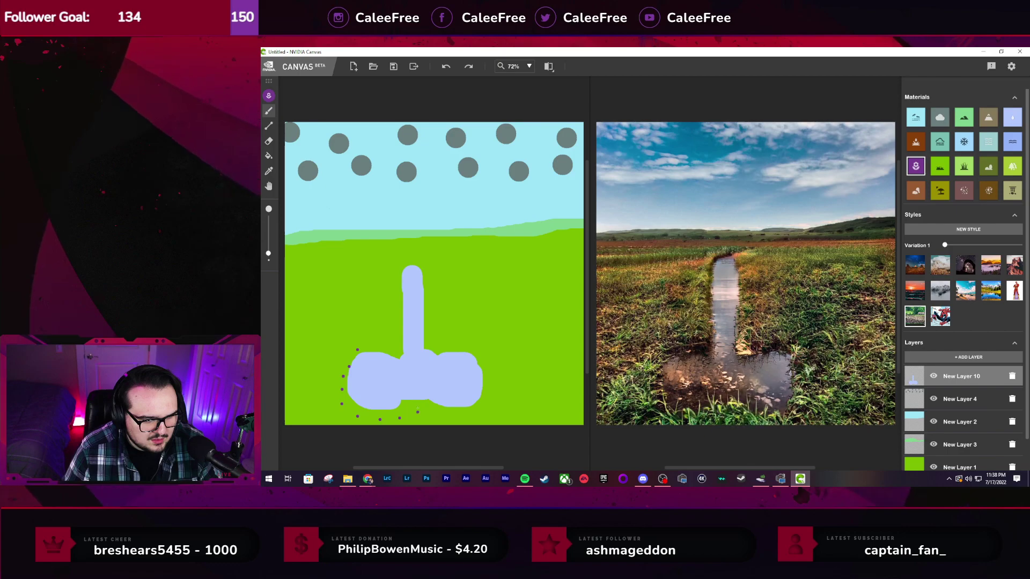
left_click(436, 415)
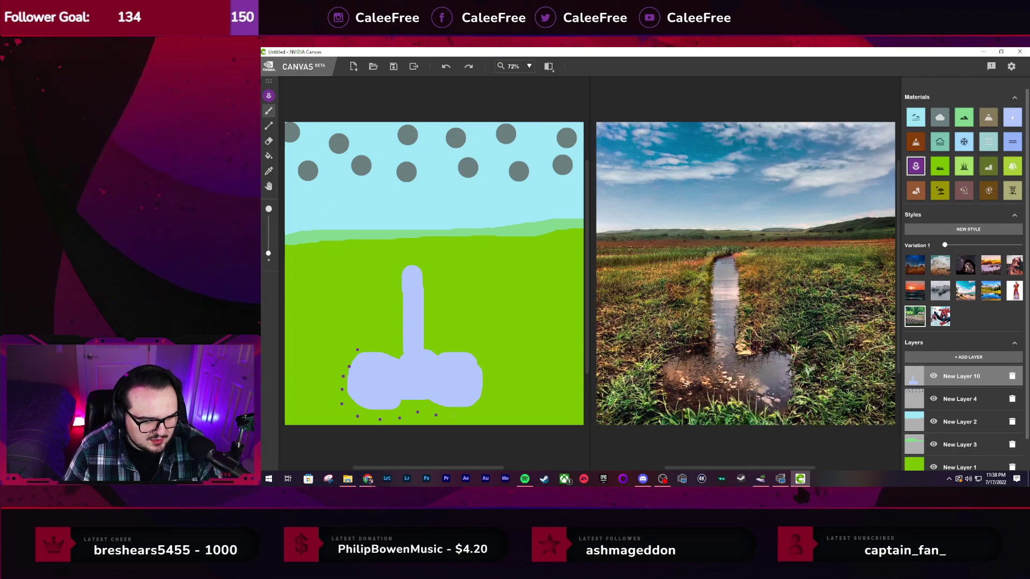
left_click(485, 412)
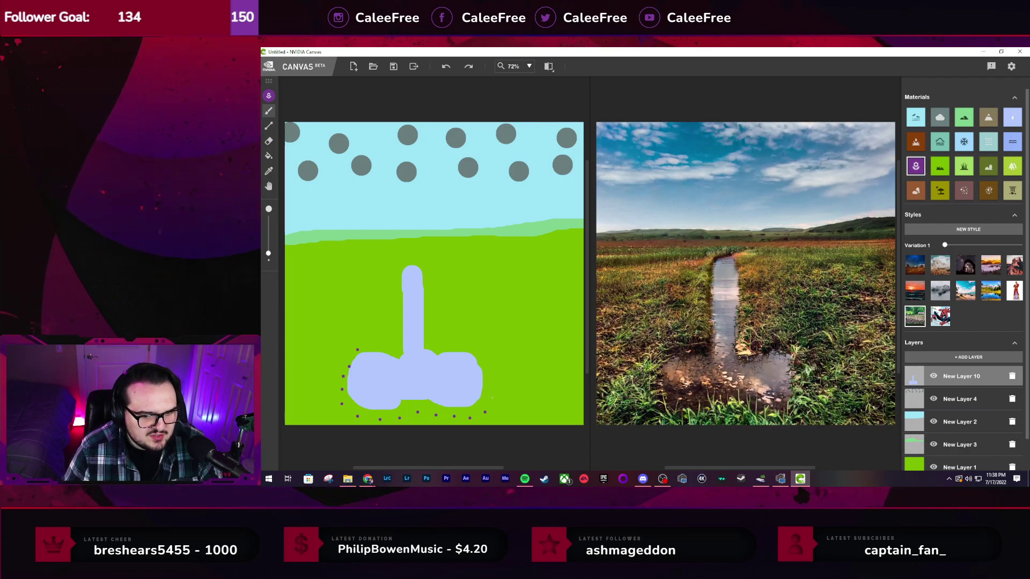
left_click(492, 398)
left_click(497, 384)
left_click(495, 366)
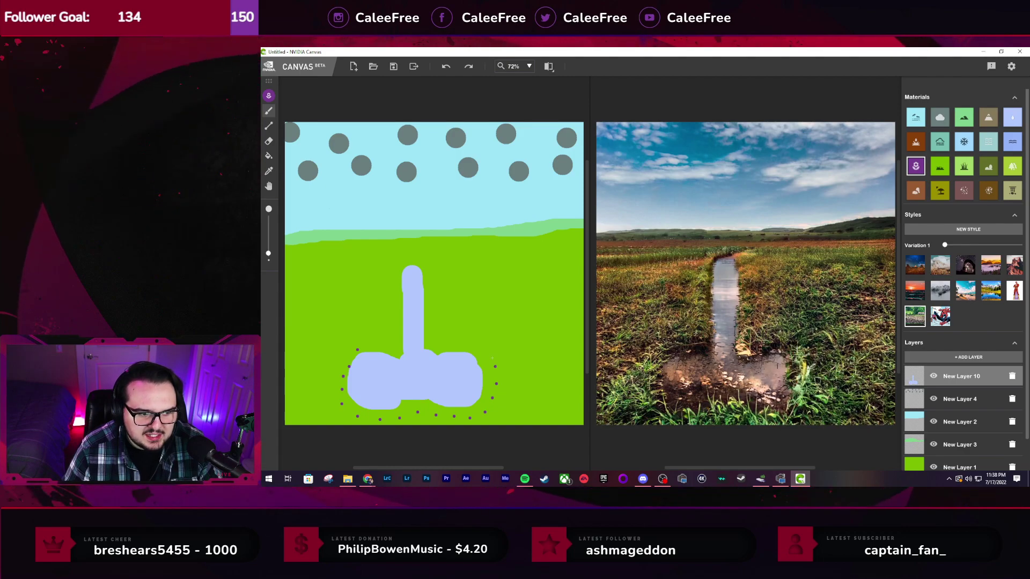
left_click(491, 354)
left_click(477, 343)
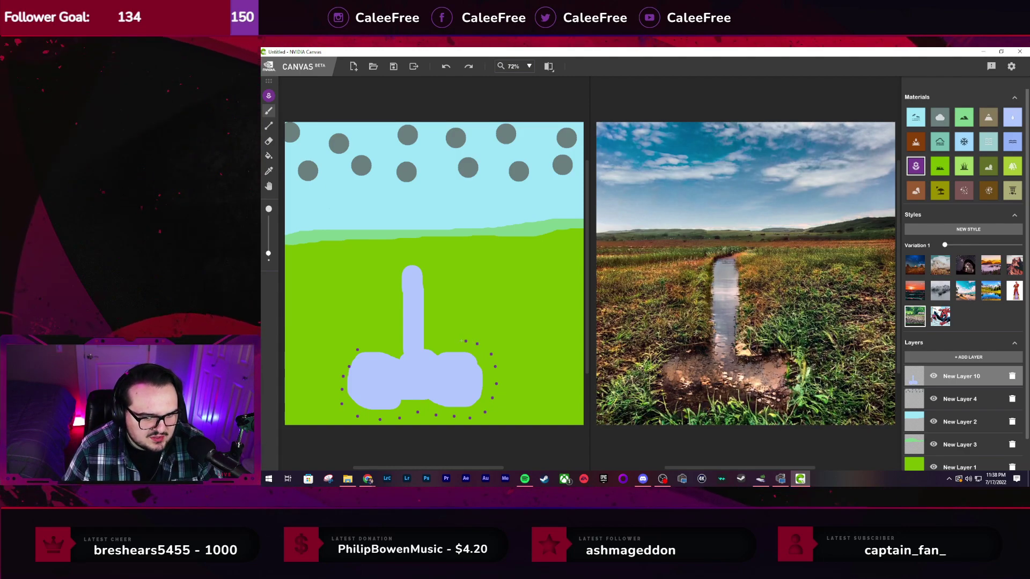
Continue the dotted outline up the stem, over its top and down its left side
left_click(437, 339)
left_click(434, 327)
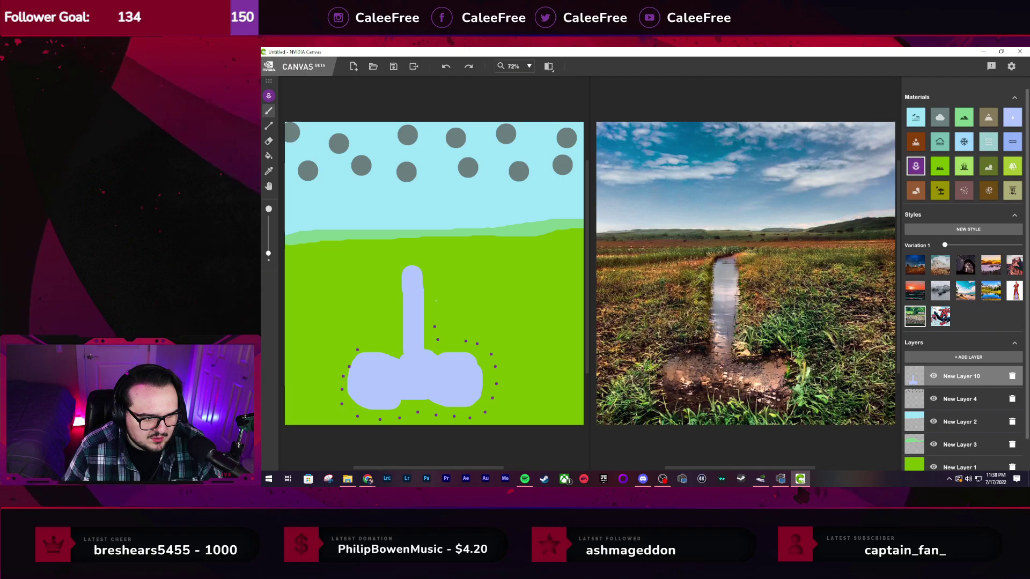
left_click(434, 311)
left_click(434, 294)
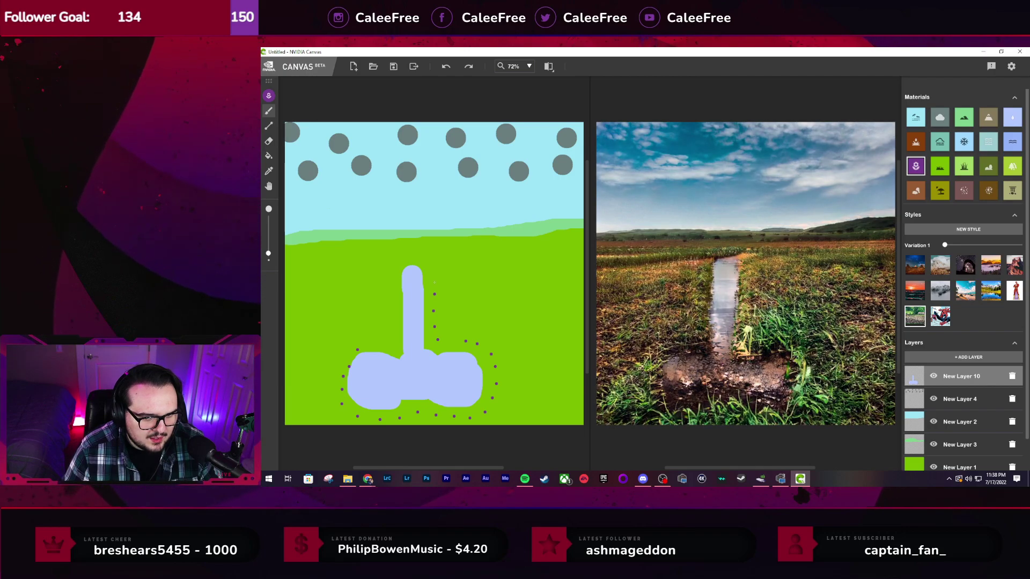
left_click(436, 258)
left_click(415, 247)
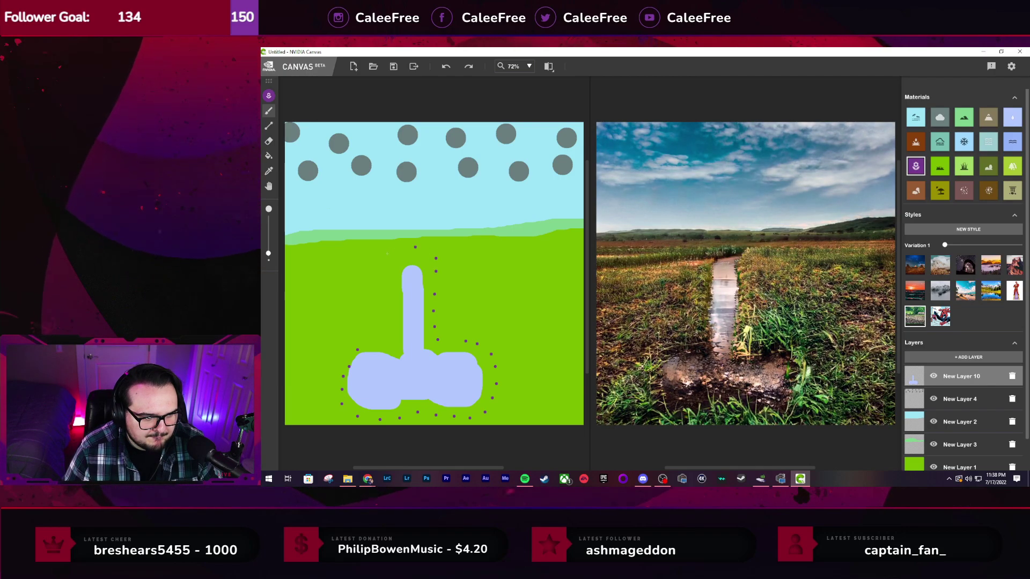
left_click(387, 256)
left_click(377, 275)
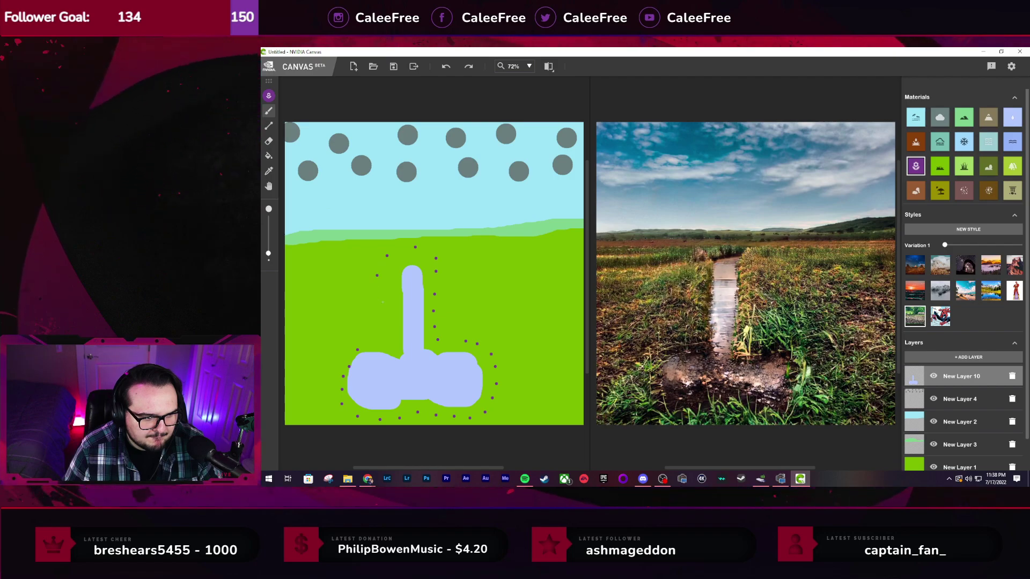
left_click(382, 303)
left_click(380, 320)
left_click(377, 331)
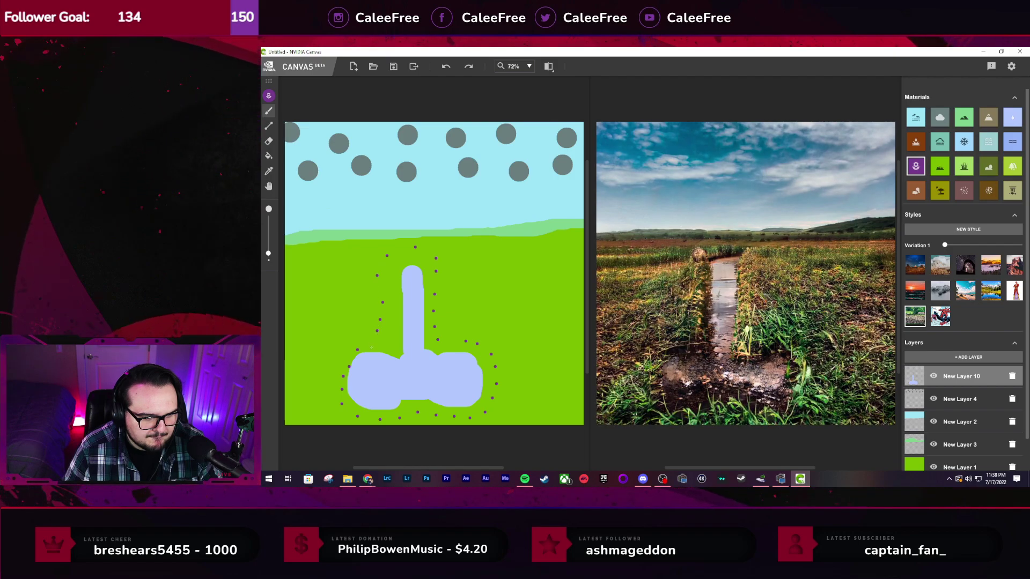
left_click(369, 338)
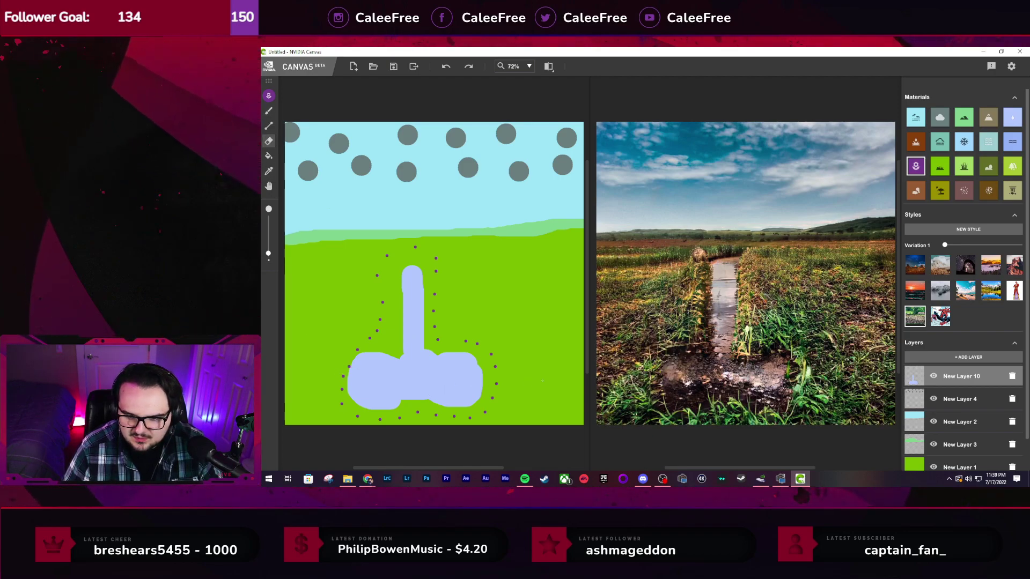
Erase the dots on the outline's upper-left part, keeping the Eraser selected
left_click_drag(370, 338, 435, 271)
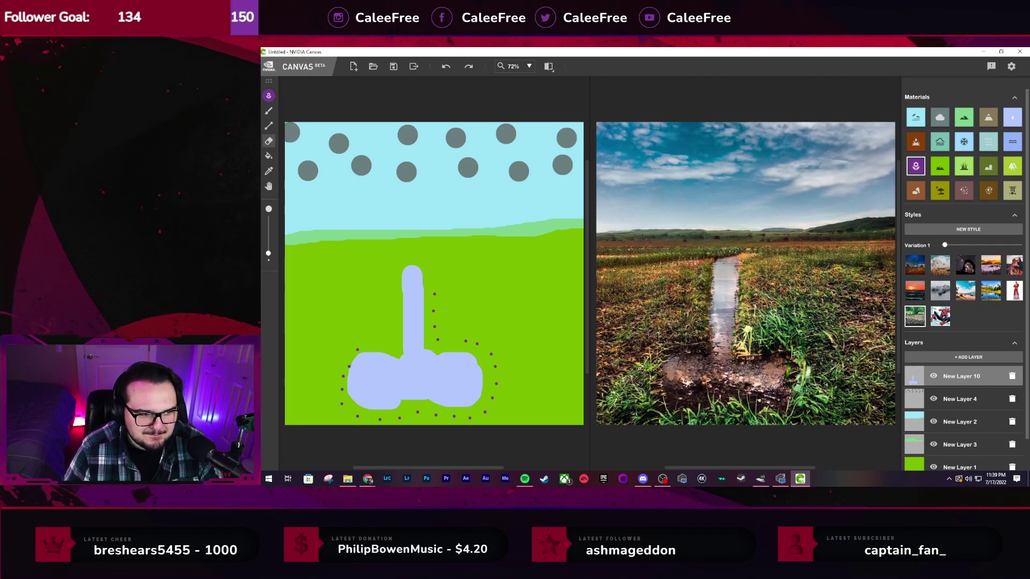
left_click(269, 156)
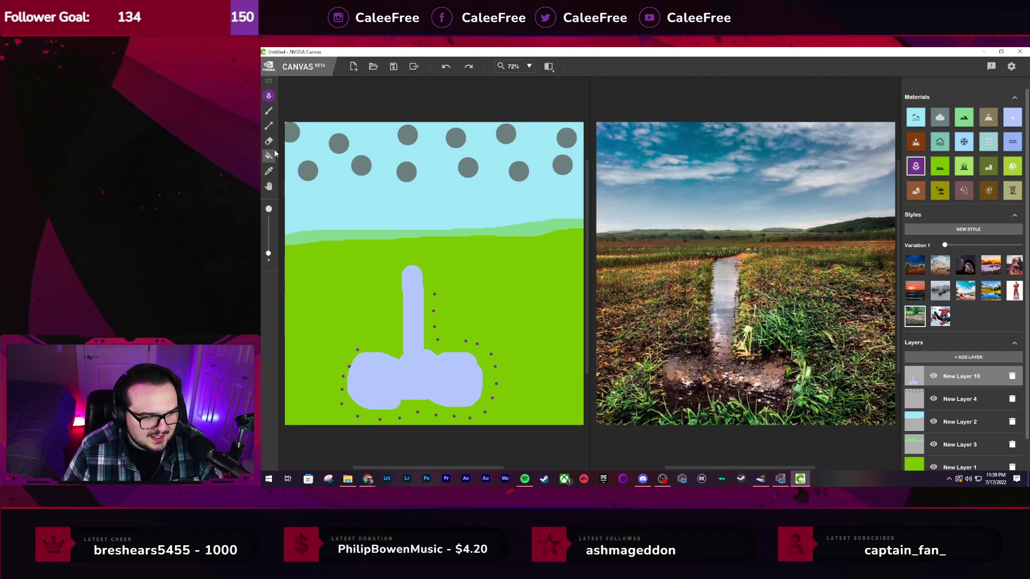
key("e")
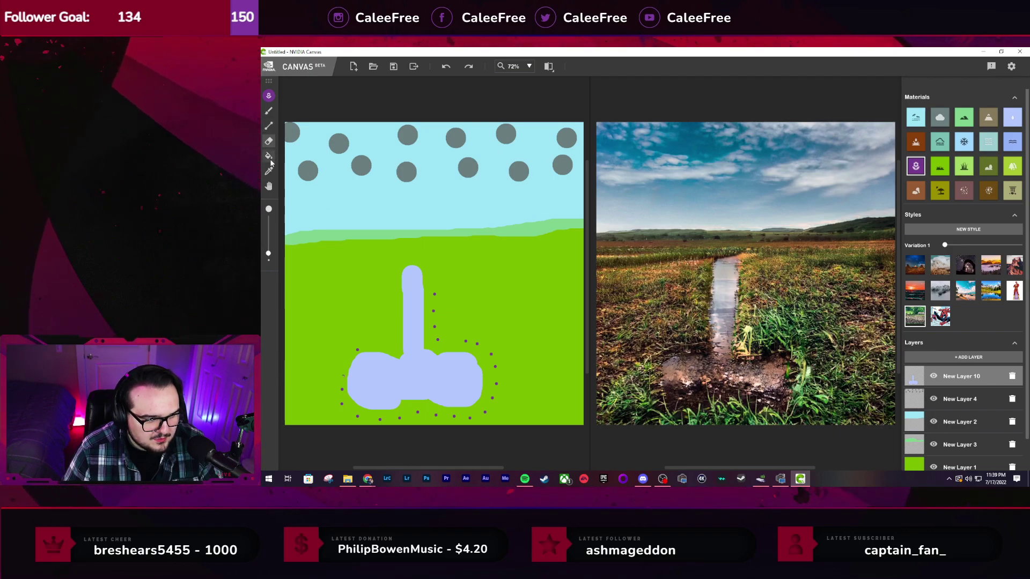
Enlarge the eraser and wipe the remaining dots along the bottom, right side and beside the stem
left_click_drag(268, 253, 268, 231)
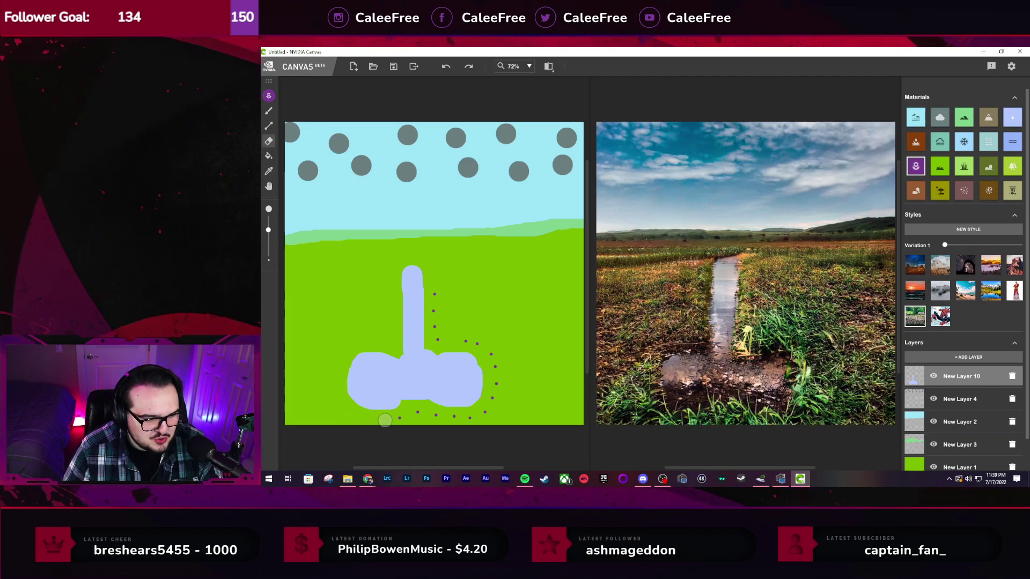
mouse_move(412, 419)
left_mouse_down()
mouse_move(489, 409)
mouse_move(502, 371)
mouse_move(477, 344)
left_mouse_up()
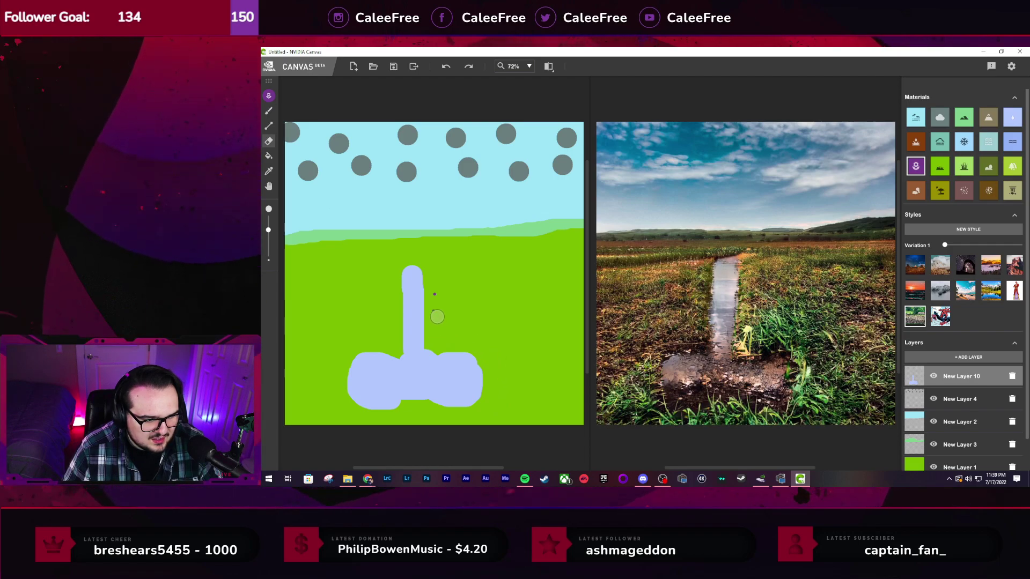
left_click(435, 295)
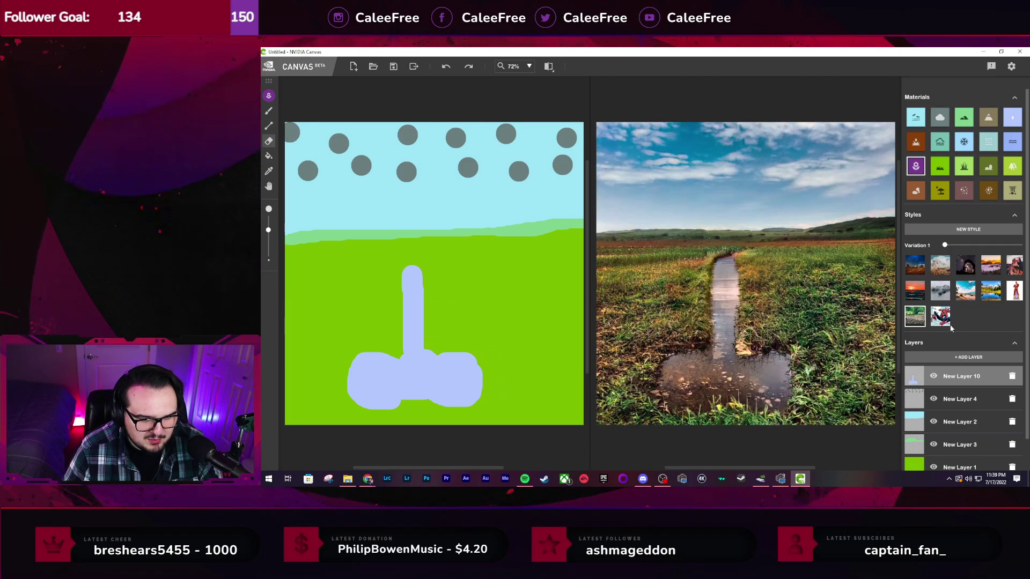
Add New Layer 12, then draw and undo a trial diagonal purple line with the Line tool
left_click(950, 355)
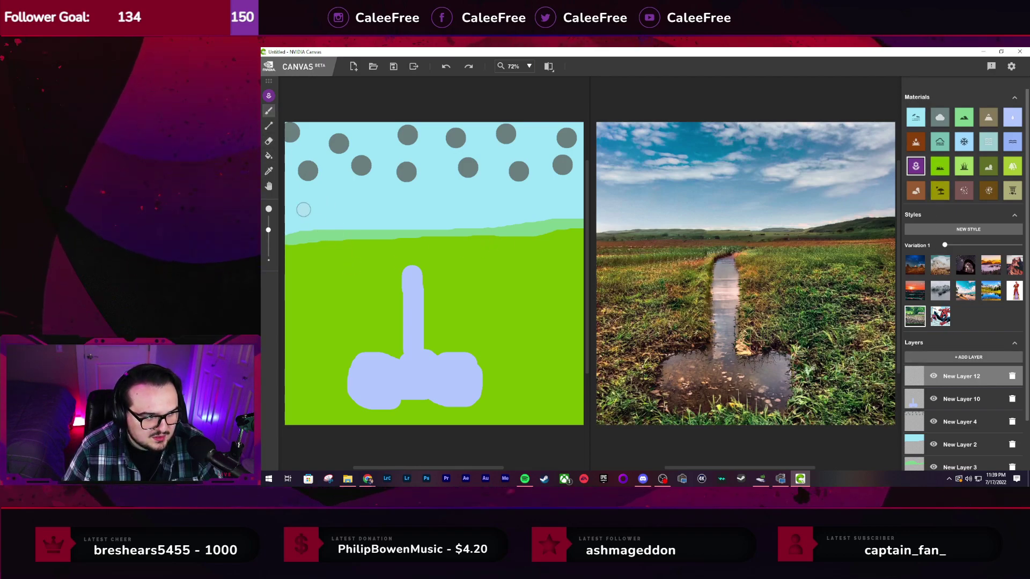
key("l")
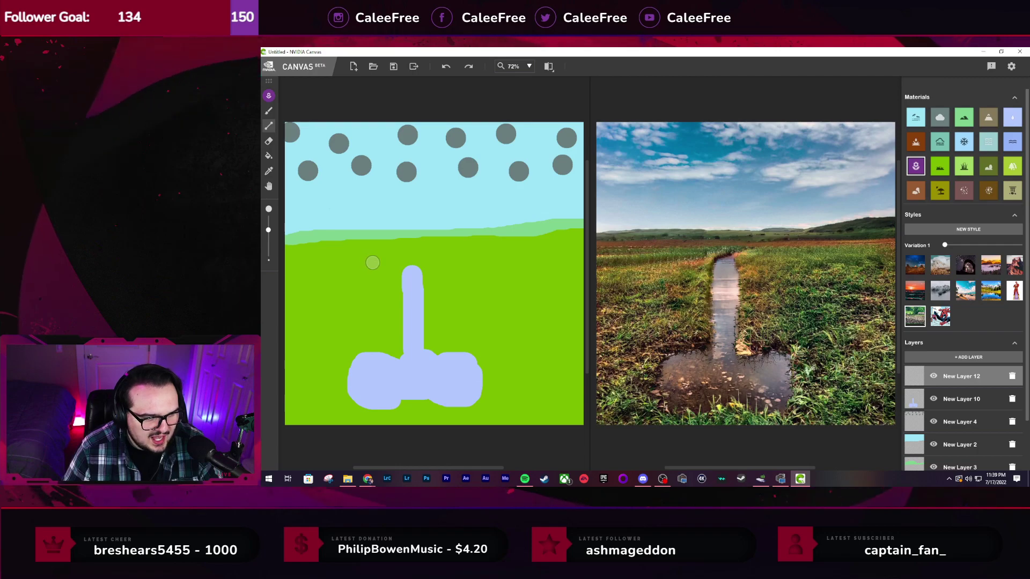
left_click(380, 257)
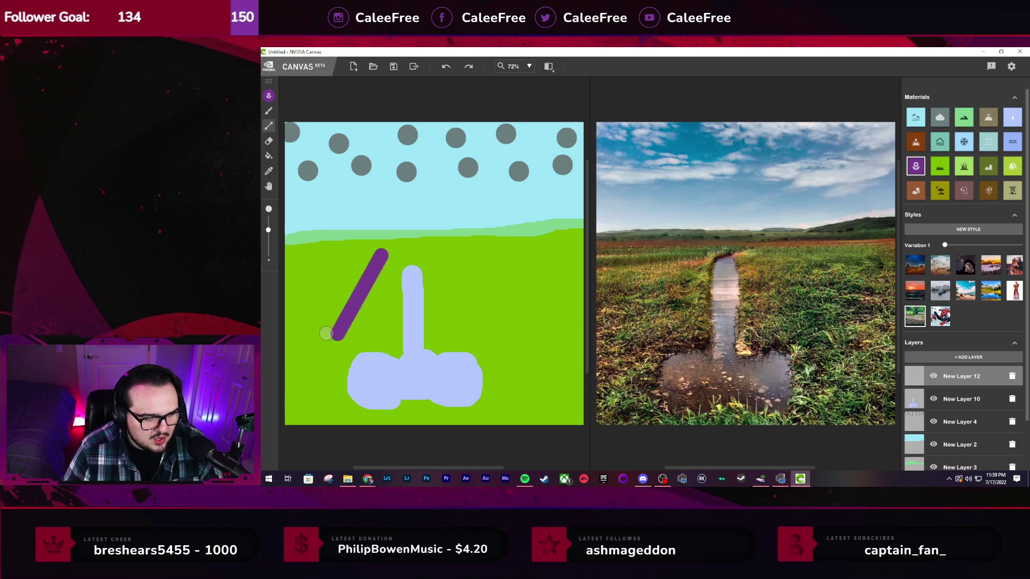
left_click_drag(326, 333, 309, 336)
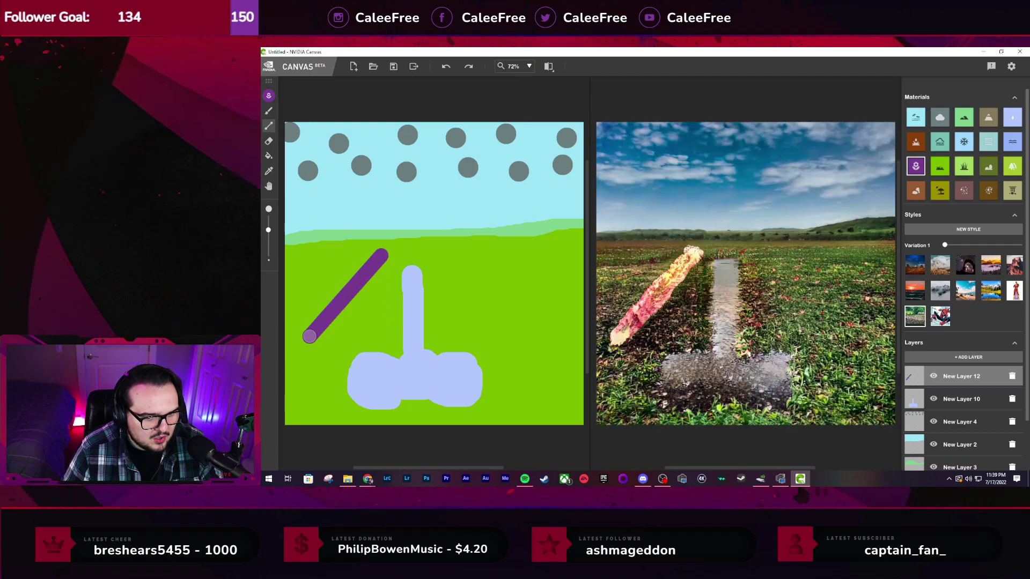
key("ctrl+z")
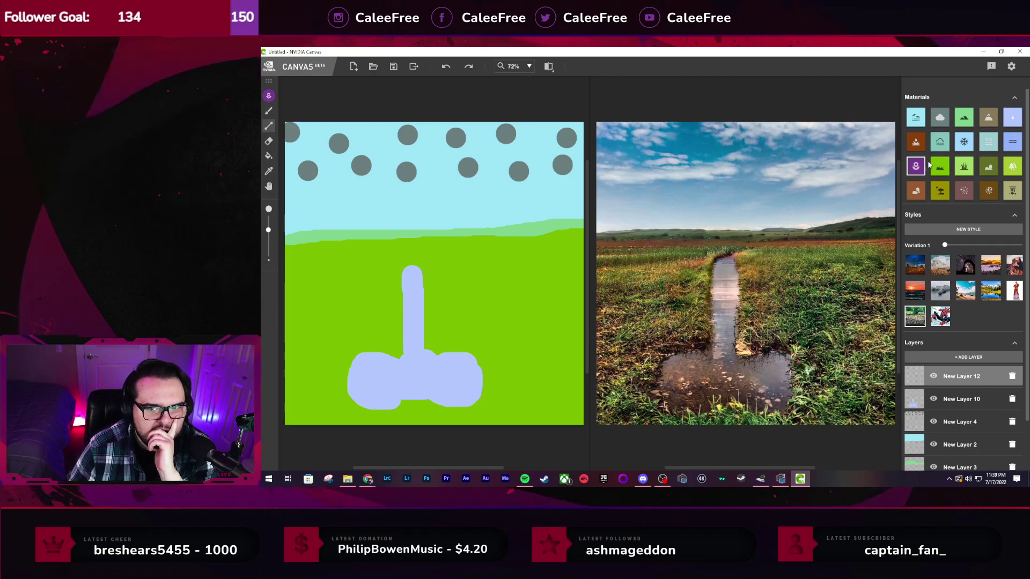
Shrink the brush, then draw and undo trial purple lines left of the shape
left_click_drag(275, 230, 268, 270)
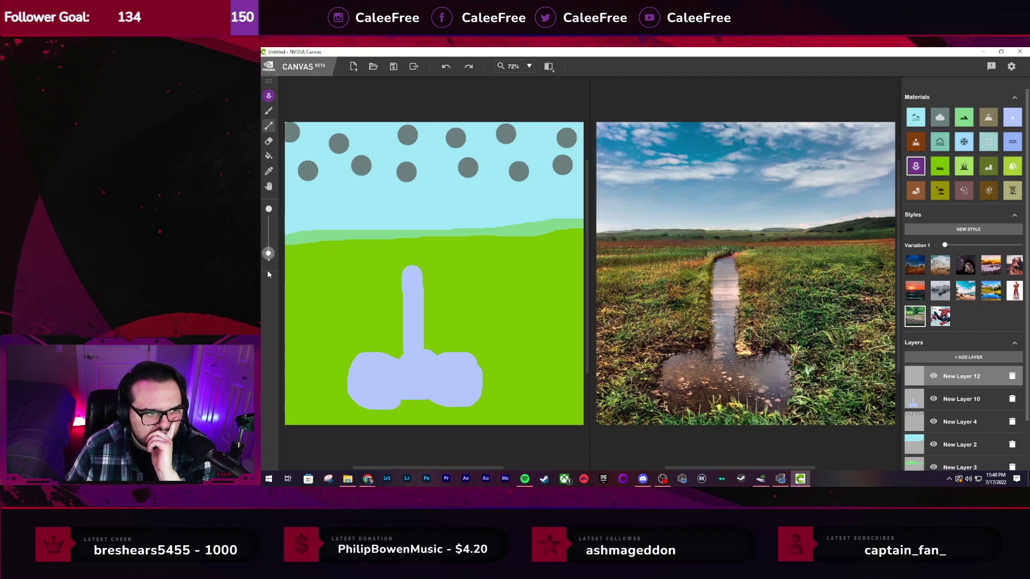
mouse_move(388, 275)
left_mouse_down()
mouse_move(383, 337)
mouse_move(319, 335)
left_mouse_up()
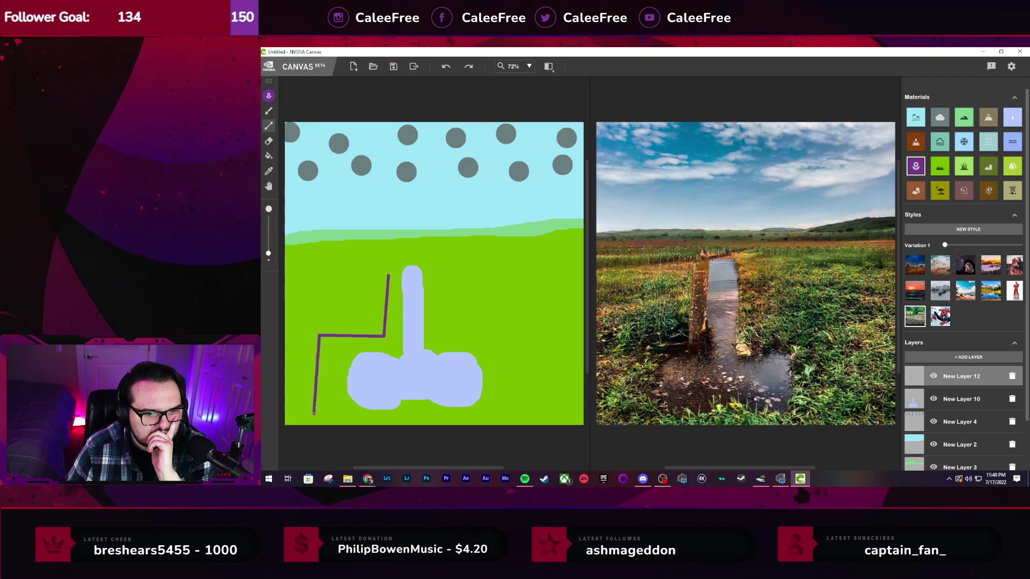
left_click_drag(314, 413, 349, 425)
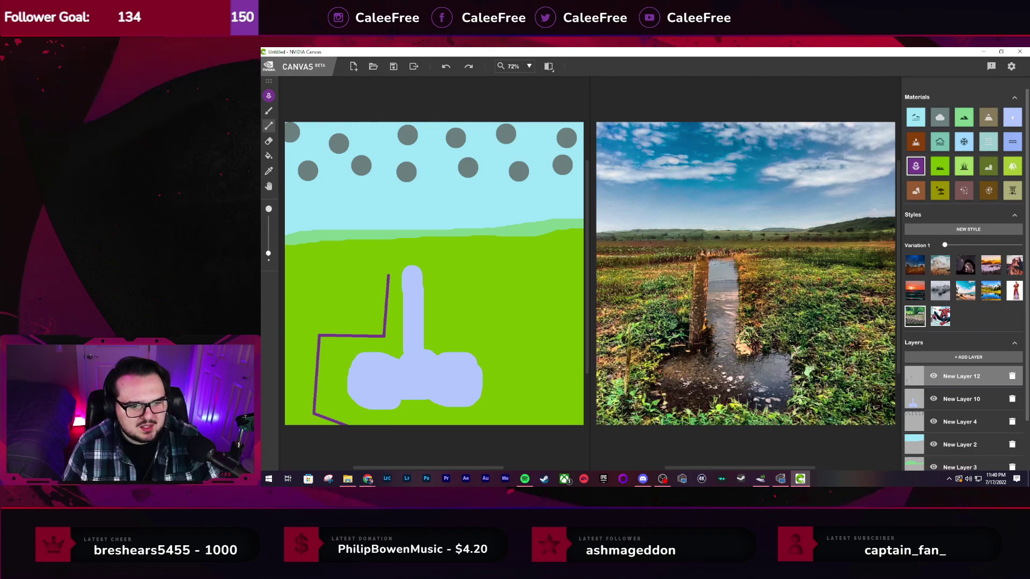
key("ctrl+z")
key("ctrl+z")
key("ctrl+z")
key("ctrl+z")
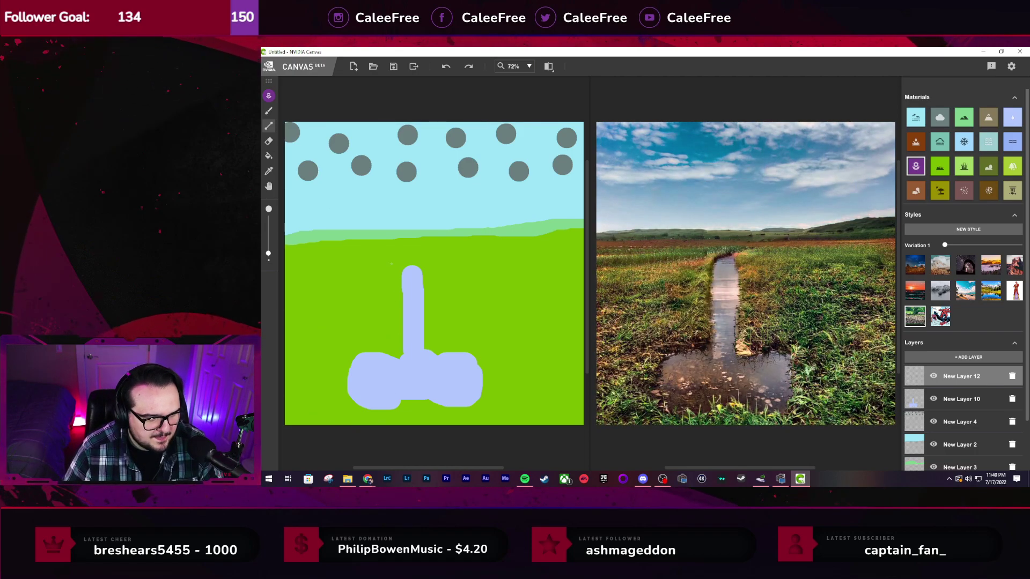
Dot purple flowers down the stem's left side and the blob's left edge
left_click(386, 274)
left_click(386, 297)
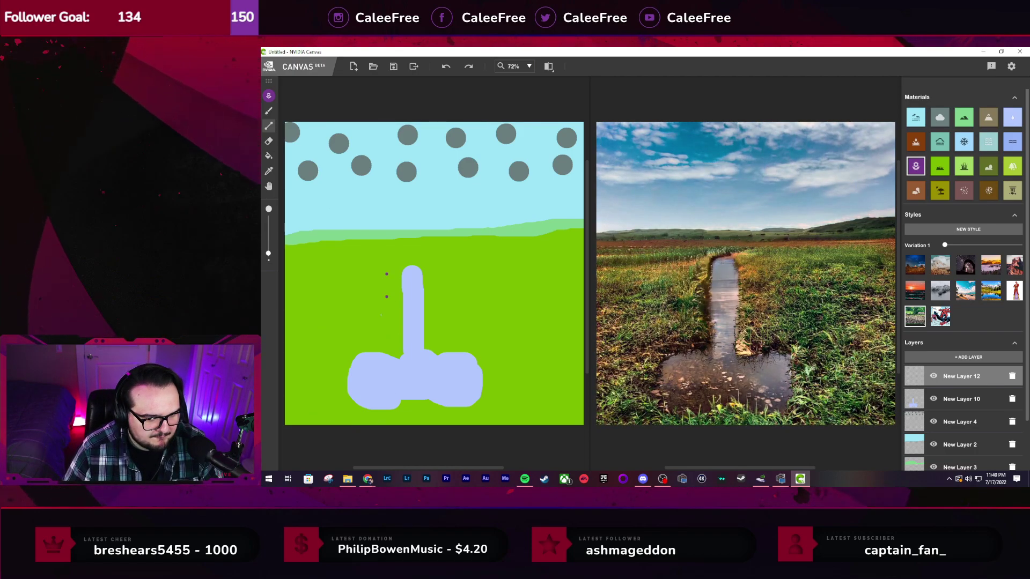
left_click(381, 315)
left_click(378, 333)
left_click(352, 343)
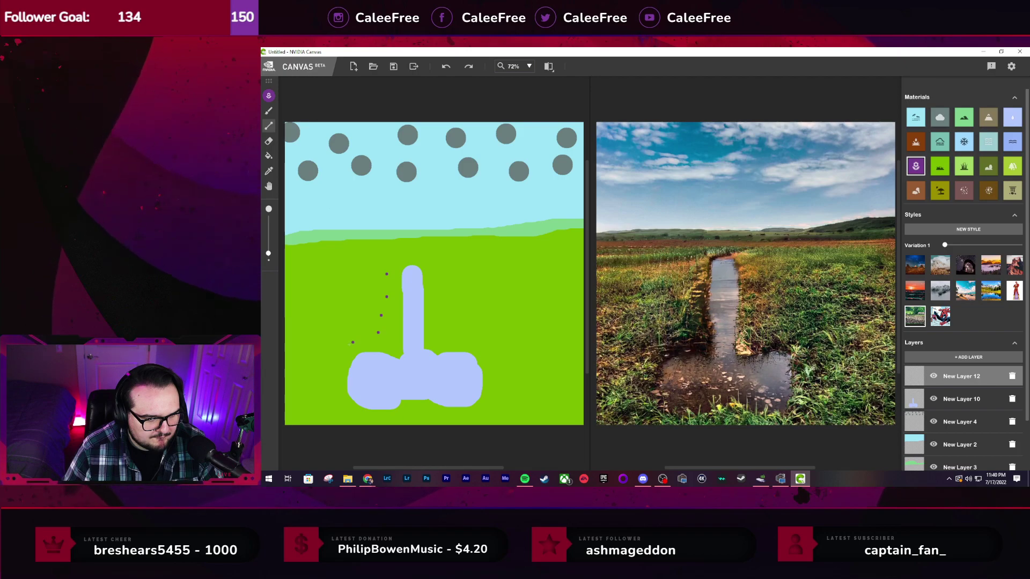
left_click(391, 343)
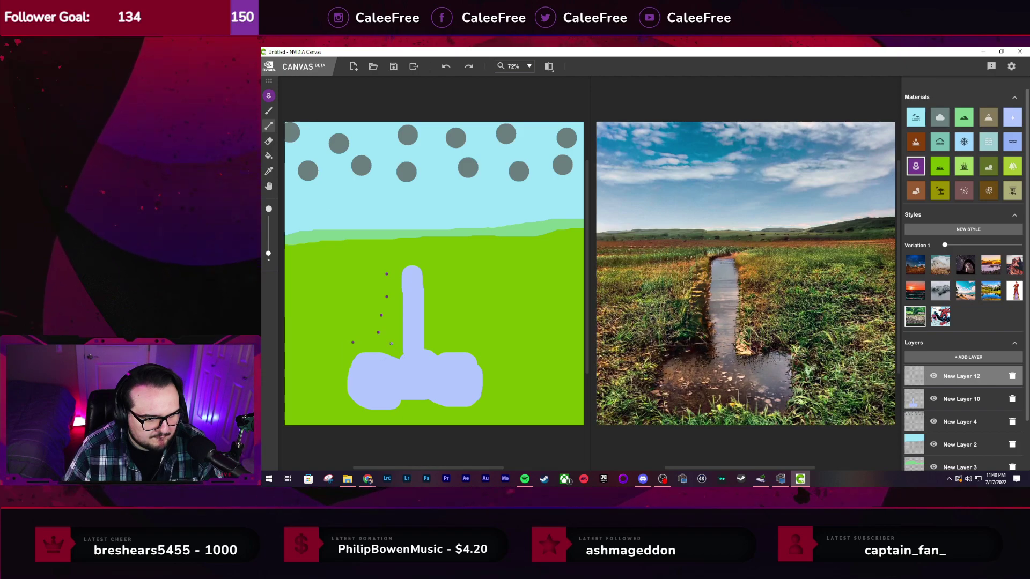
left_click(331, 359)
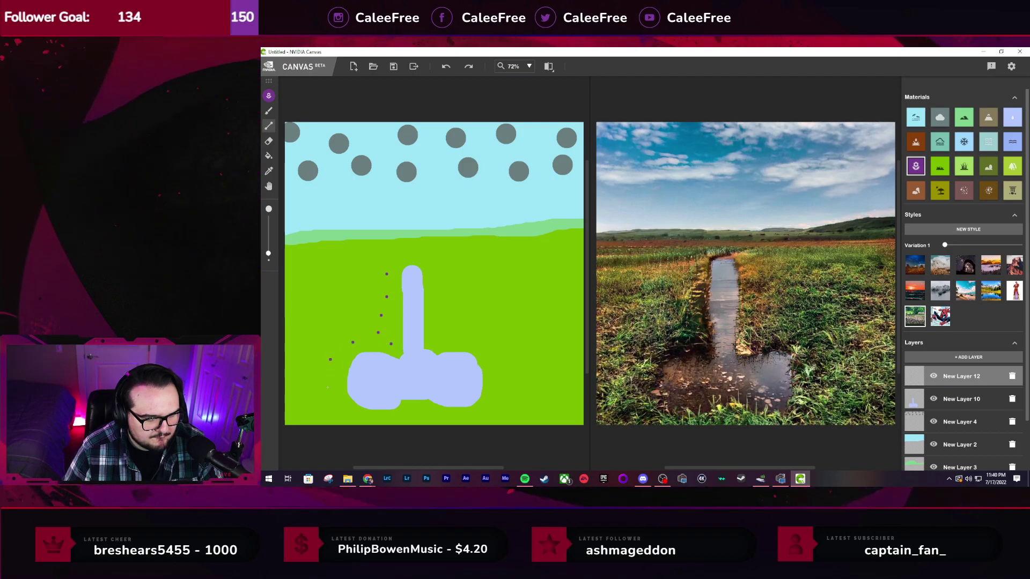
left_click(328, 387)
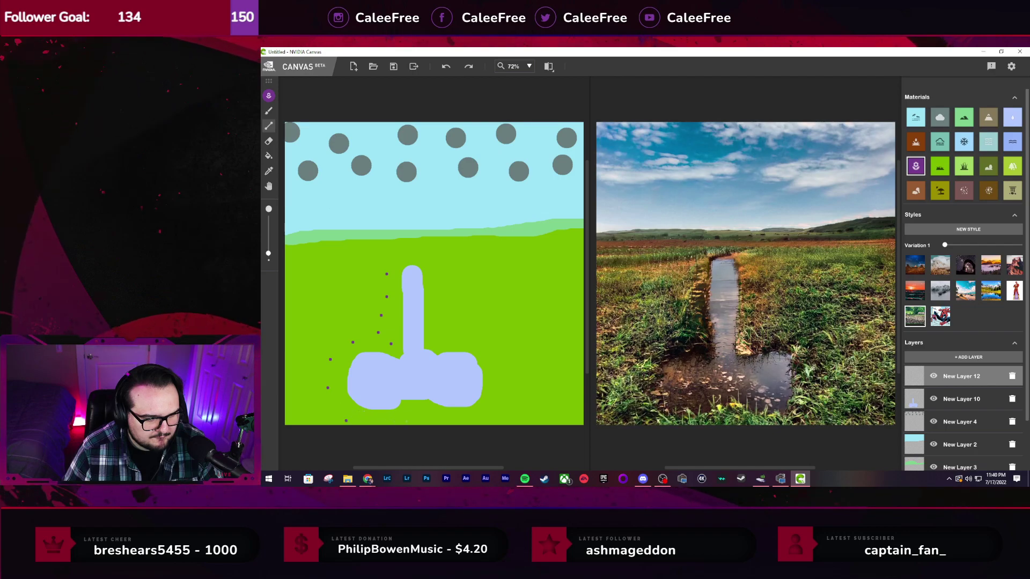
Dot flowers along the blob's bottom and right, up the stem and over its top
left_click(444, 422)
left_click(499, 412)
left_click(513, 381)
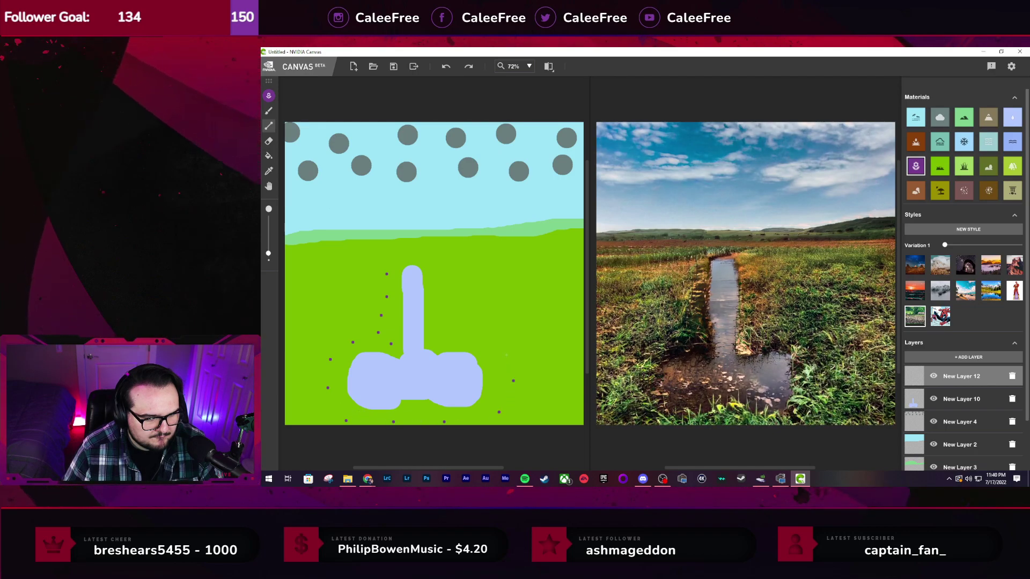
left_click(505, 338)
left_click(478, 337)
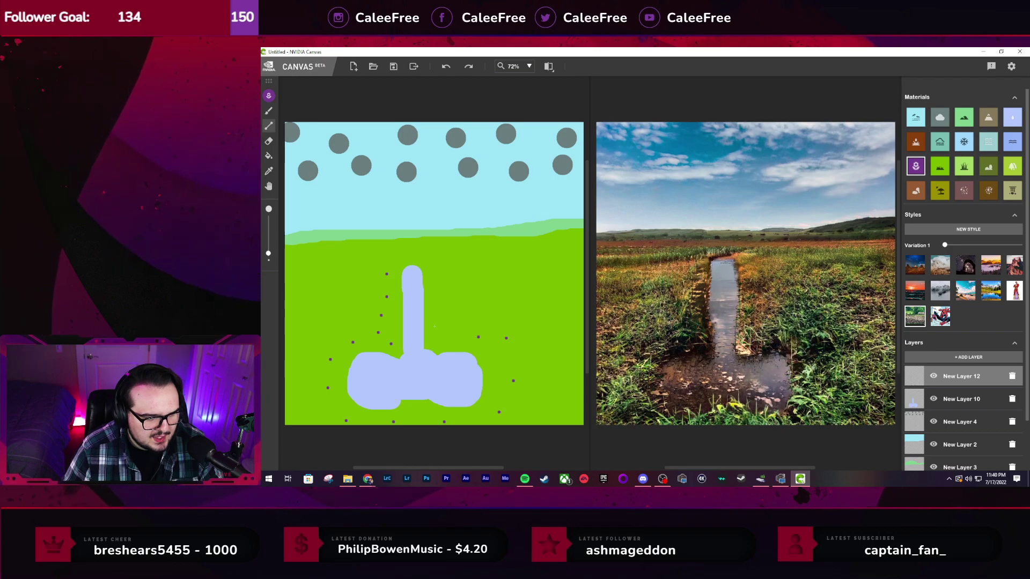
left_click(437, 300)
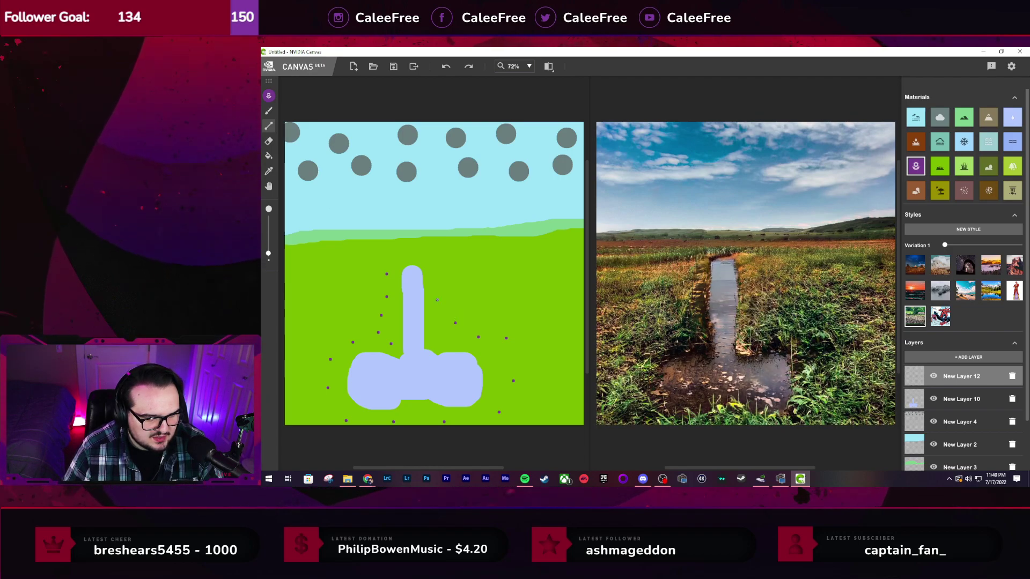
left_click(441, 287)
left_click(441, 272)
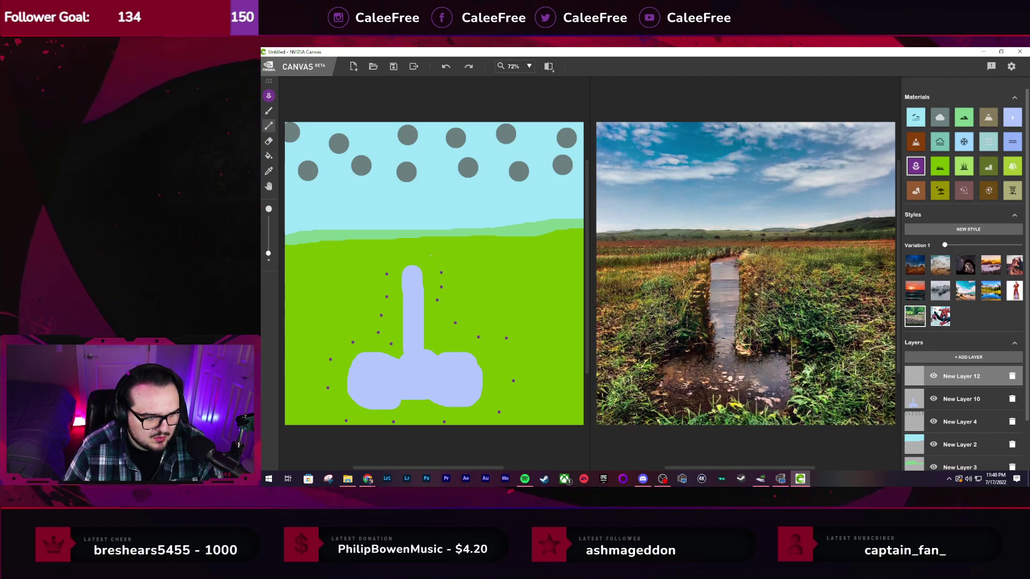
left_click(429, 255)
left_click(409, 252)
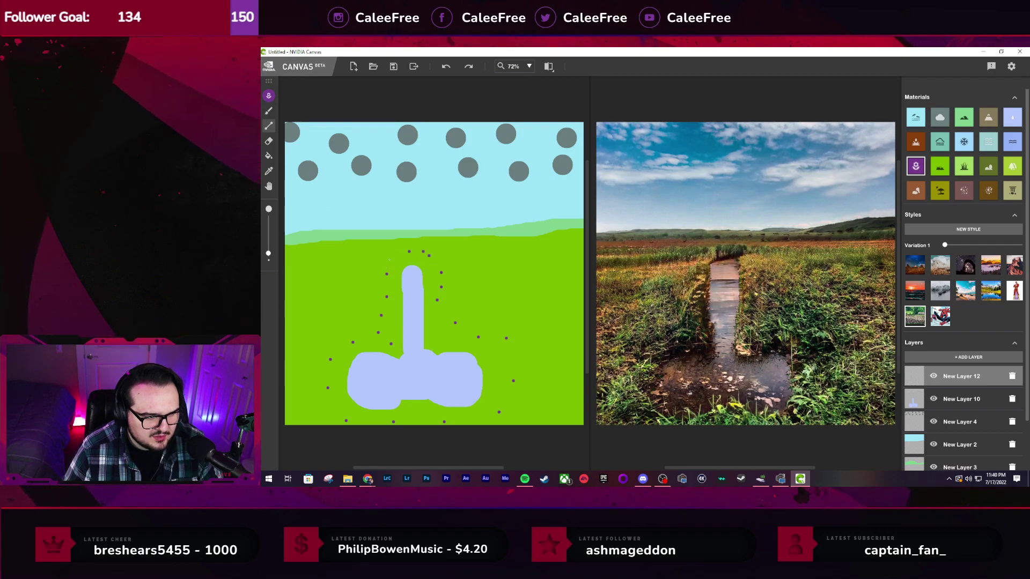
left_click(389, 260)
left_click(423, 252)
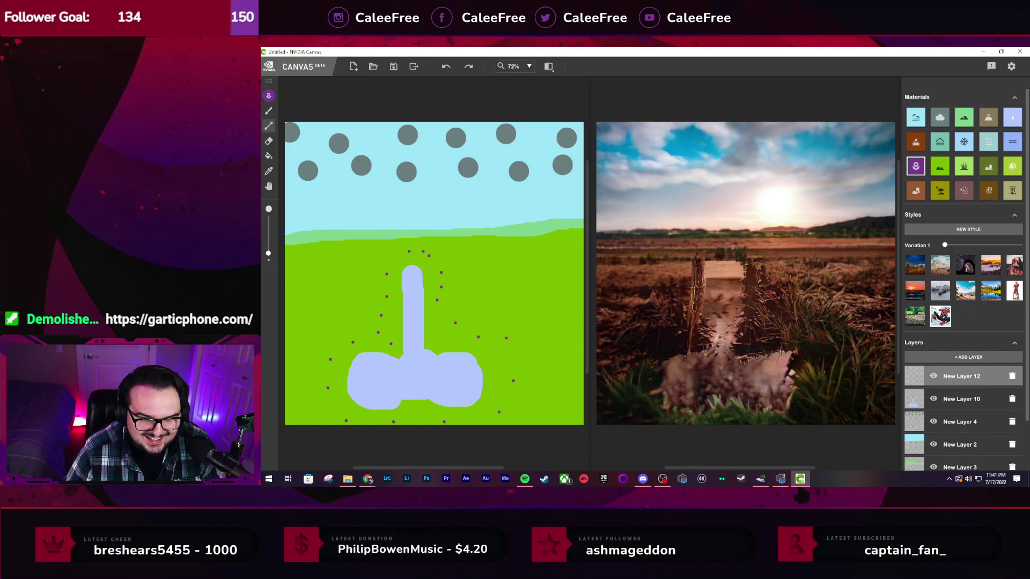
Preview the Styles one by one: daytime, sunset, night, black-and-white and golden field
left_click(1014, 292)
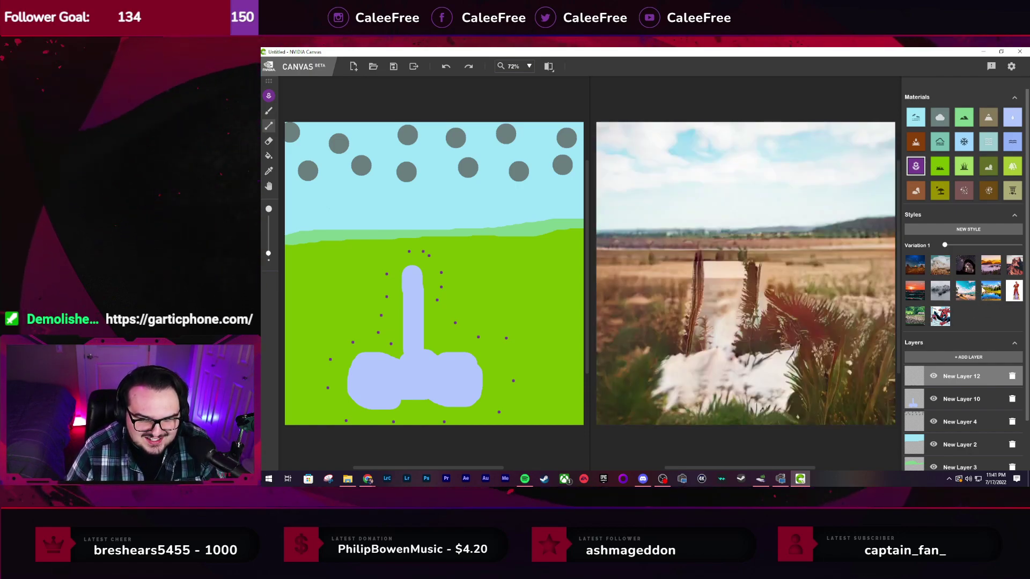
left_click(915, 315)
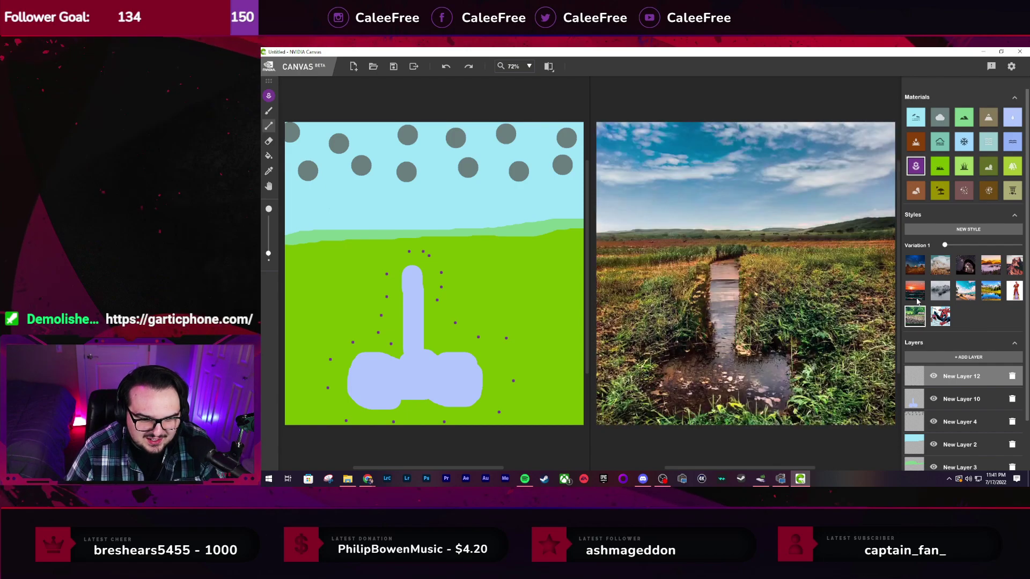
left_click(915, 265)
left_click(940, 270)
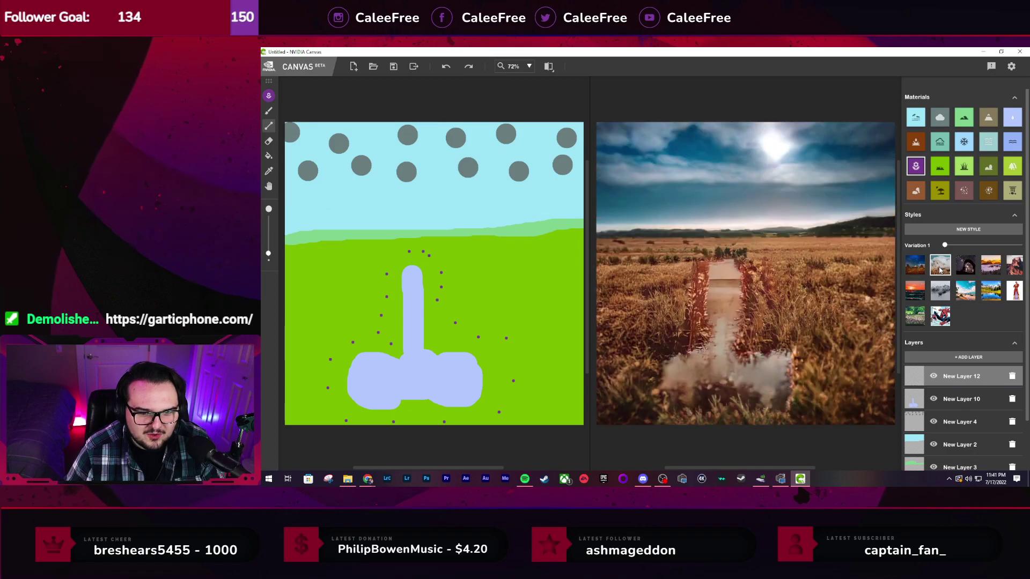
left_click(968, 266)
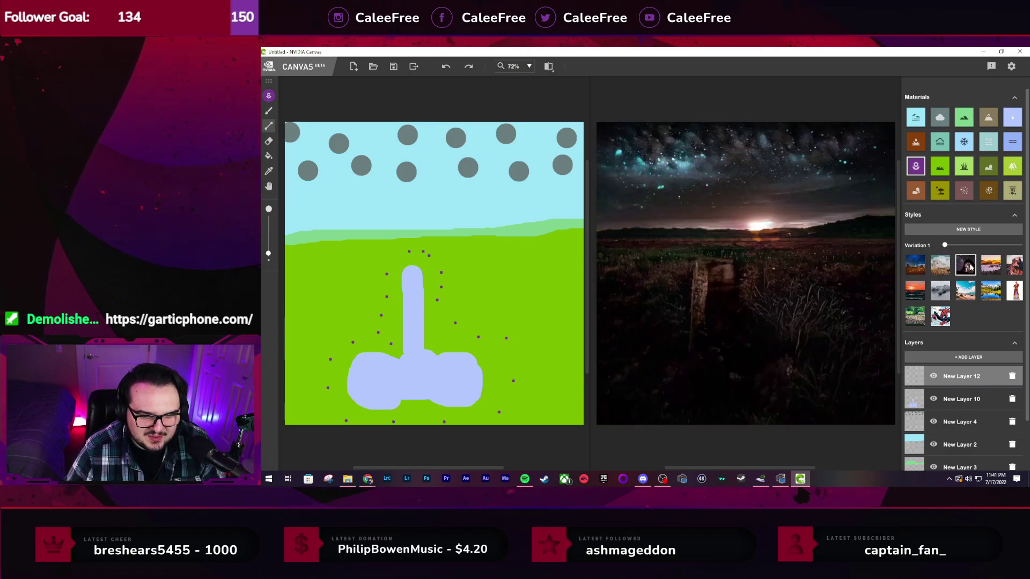
left_click(998, 271)
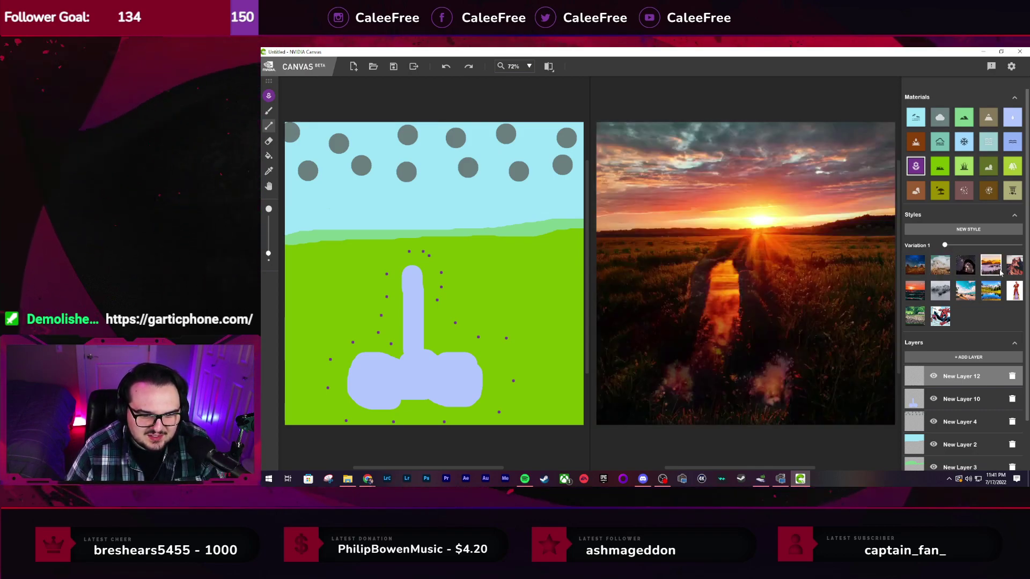
left_click(1016, 271)
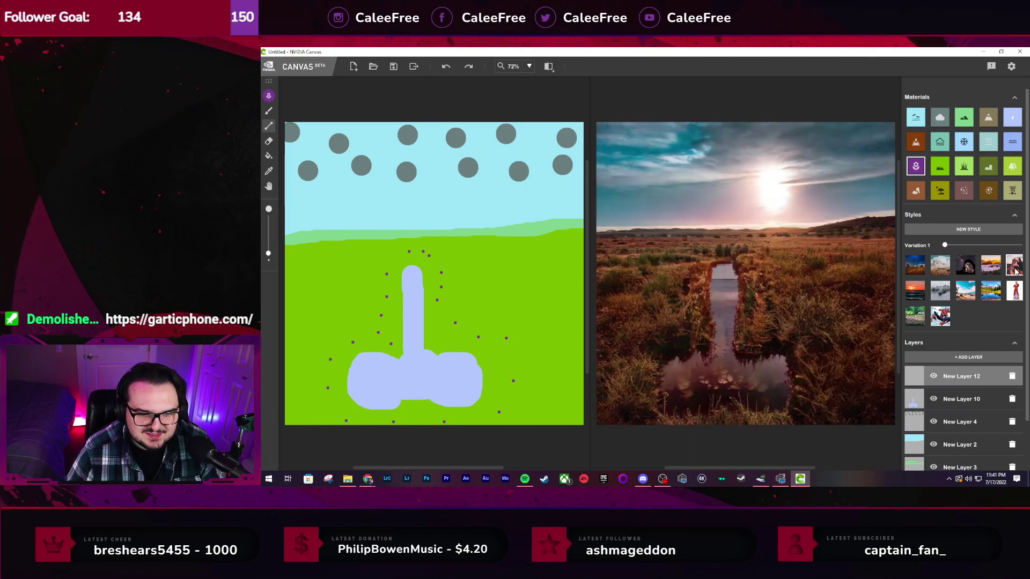
left_click(915, 291)
left_click(934, 291)
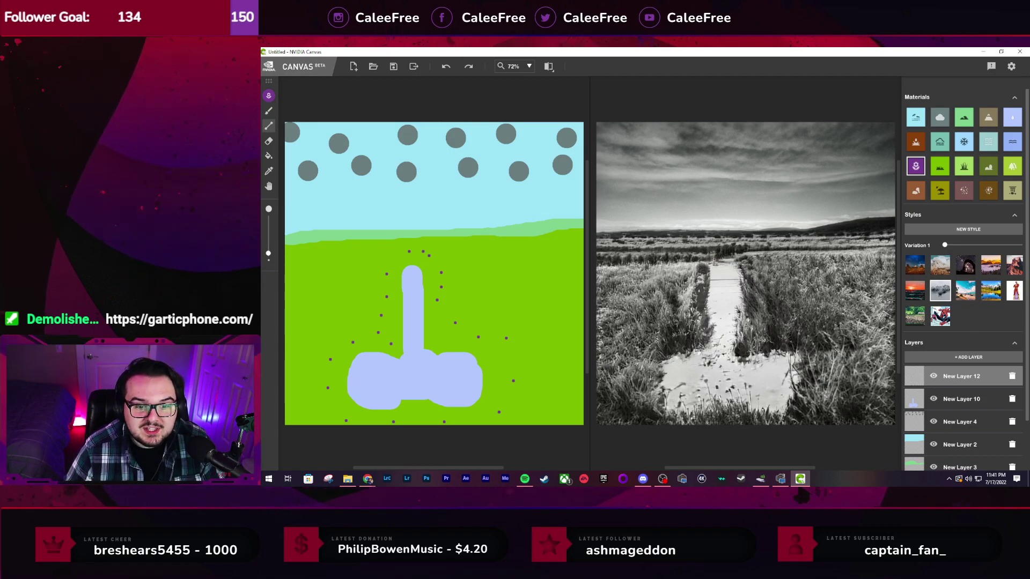
left_click(965, 291)
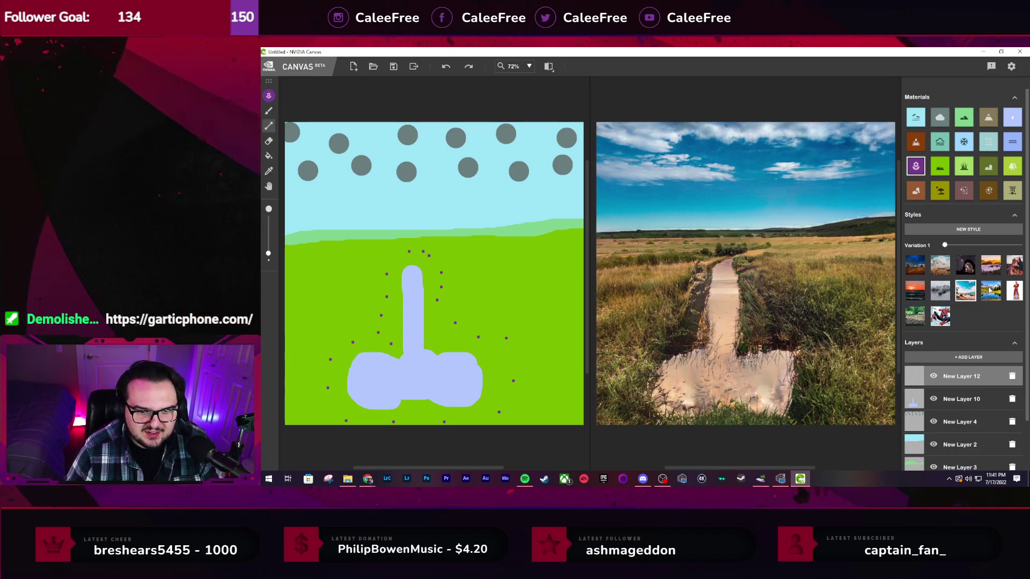
left_click(989, 290)
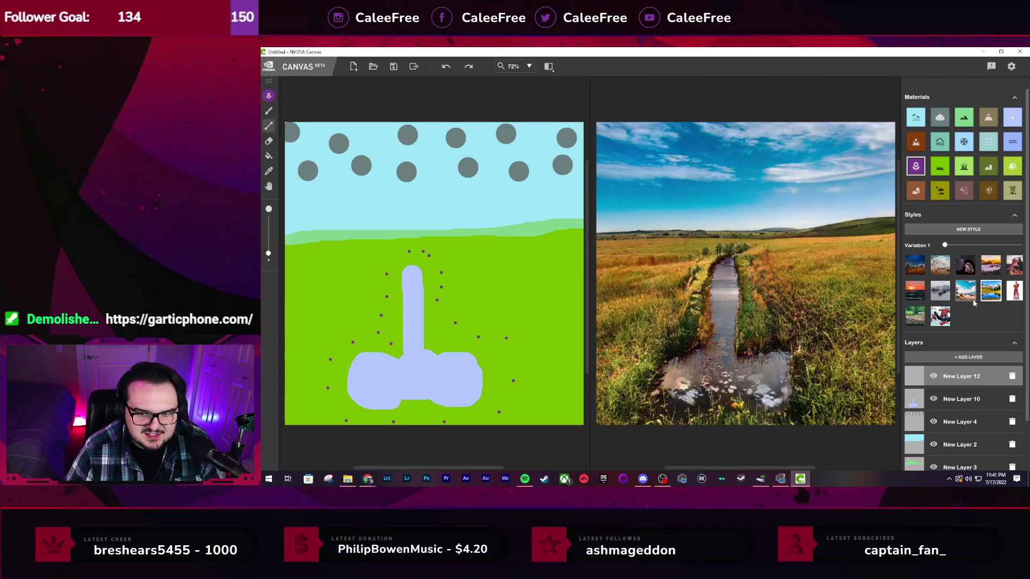
Compare the golden field style against the muted styles, then settle on the golden field-with-stream style
left_click(973, 299)
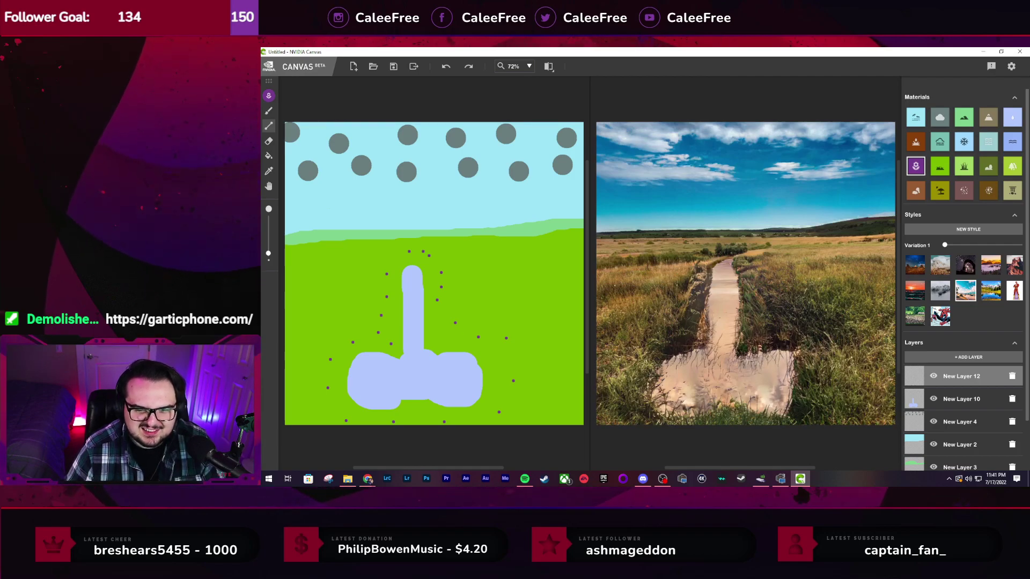
left_click(996, 293)
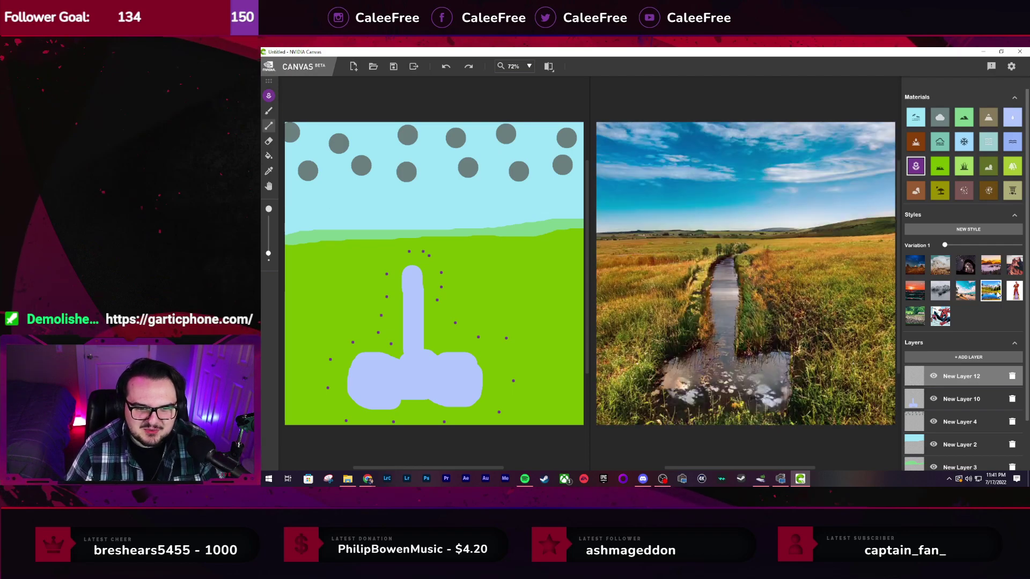
left_click(973, 292)
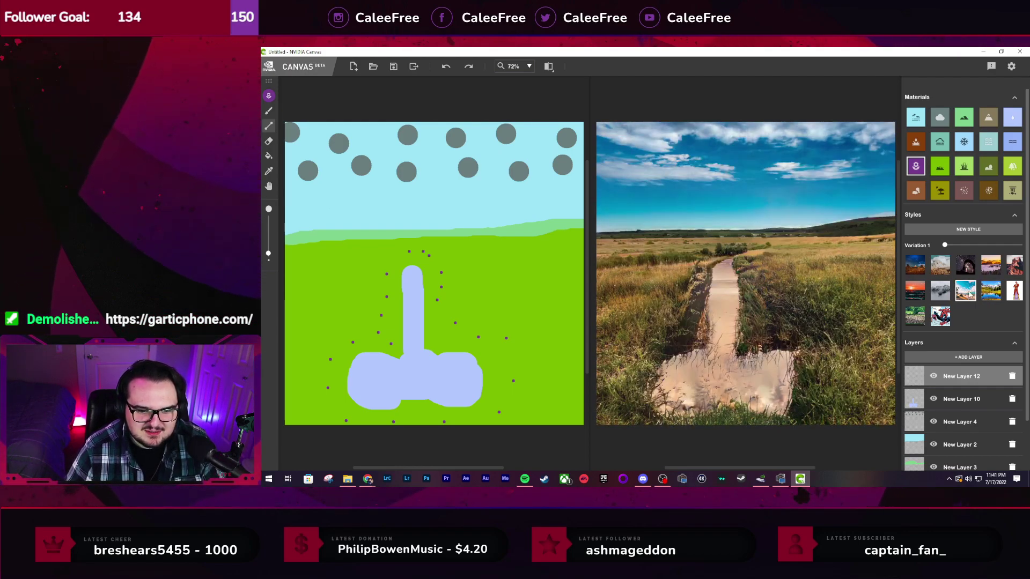
left_click(988, 291)
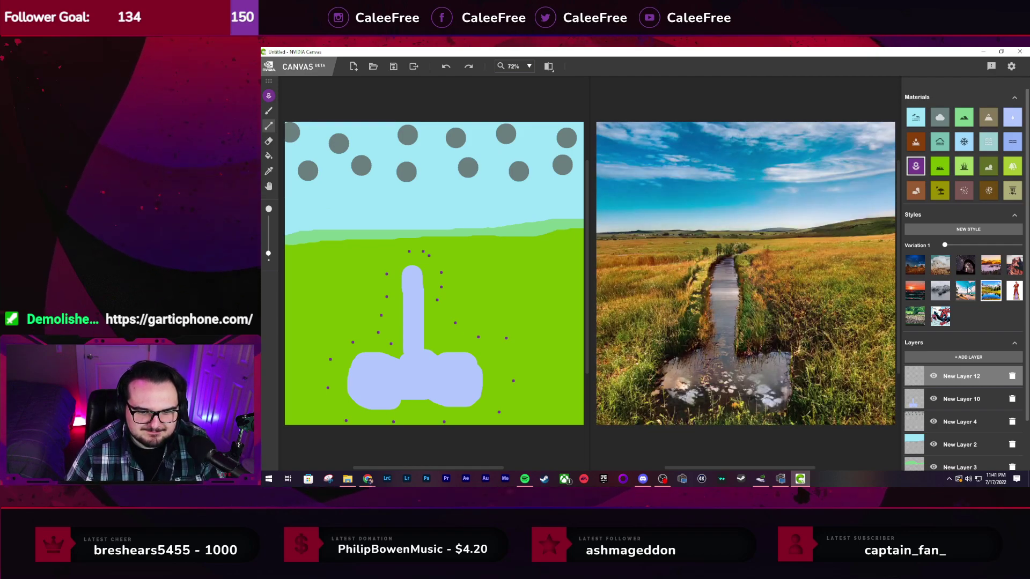
left_click(966, 290)
left_click(992, 294)
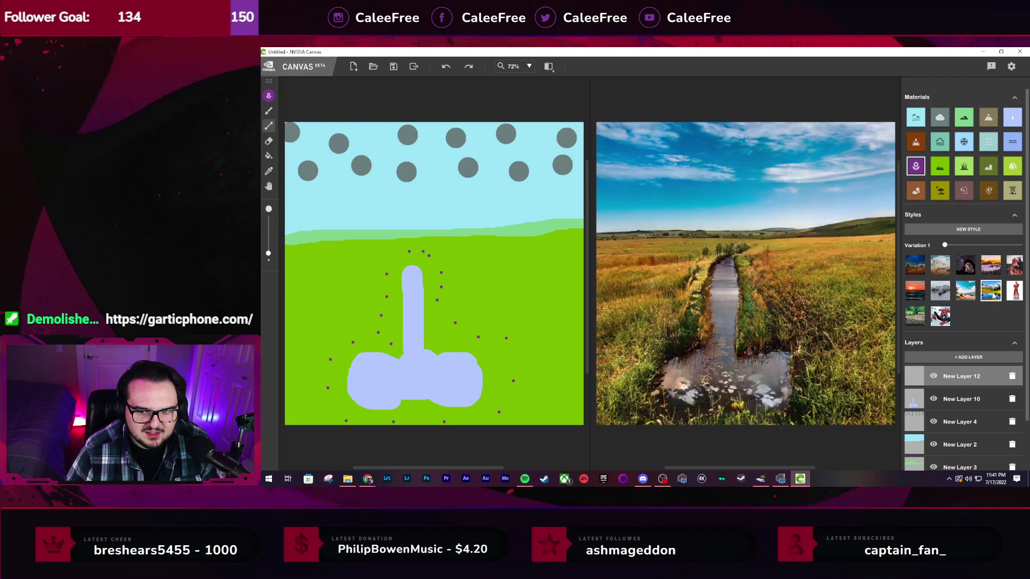
left_click(915, 290)
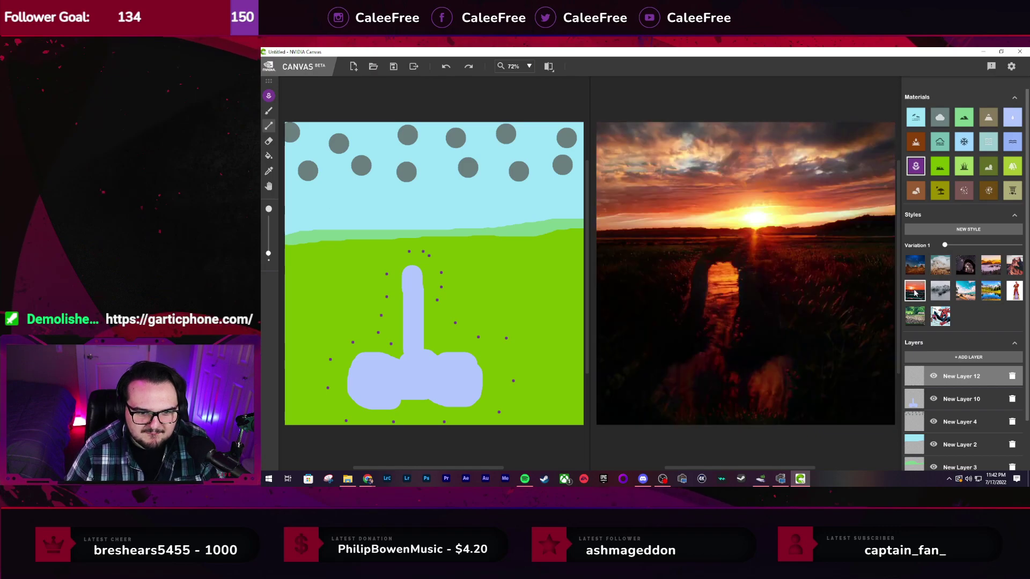
left_click(990, 294)
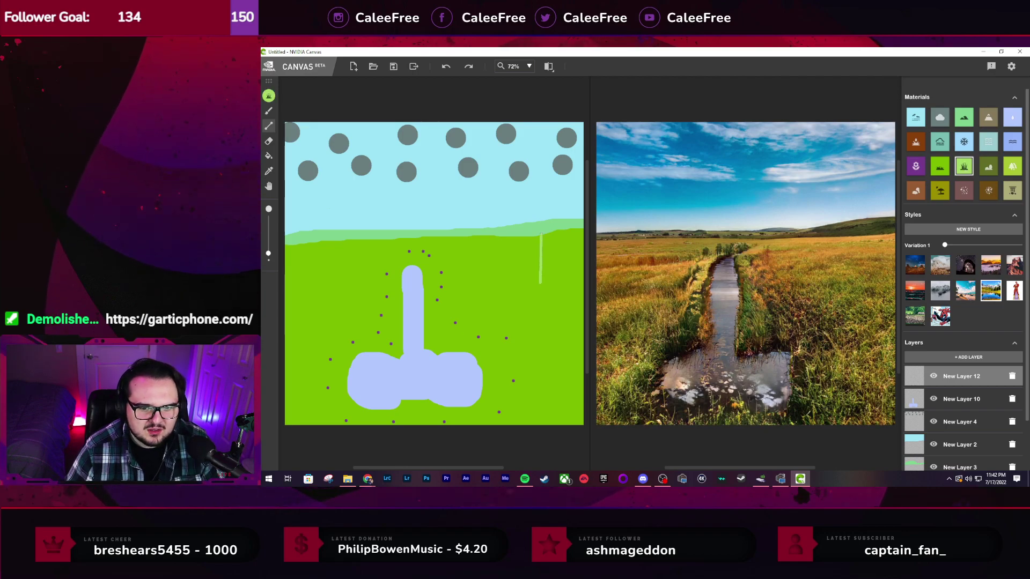
Paint and undo two trial grass blades, then add New Layer 13
left_click_drag(566, 228, 562, 279)
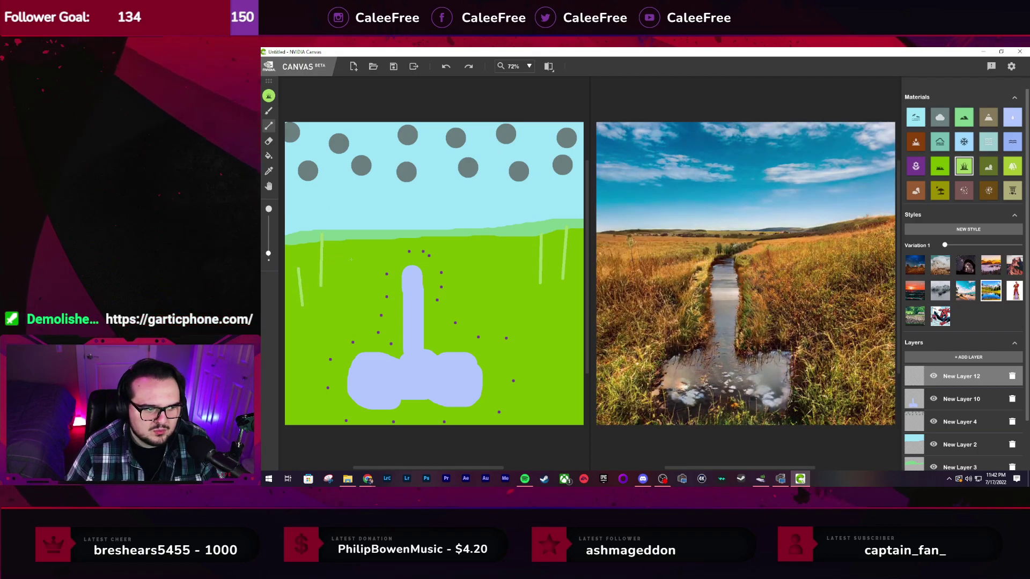
left_click_drag(353, 213, 351, 260)
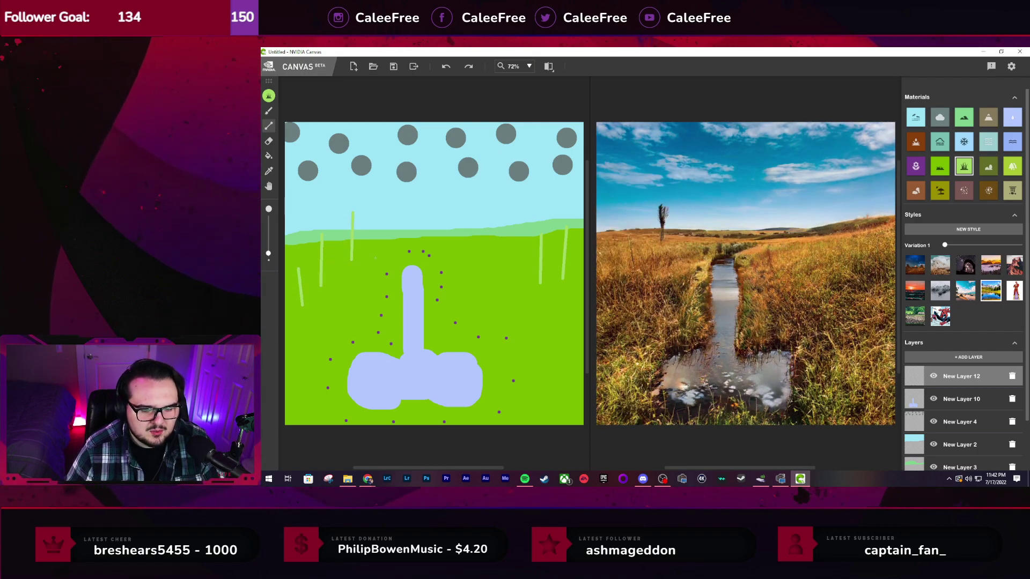
key("ctrl+z")
key("ctrl+z")
key("ctrl+z")
key("ctrl+z")
key("ctrl+z")
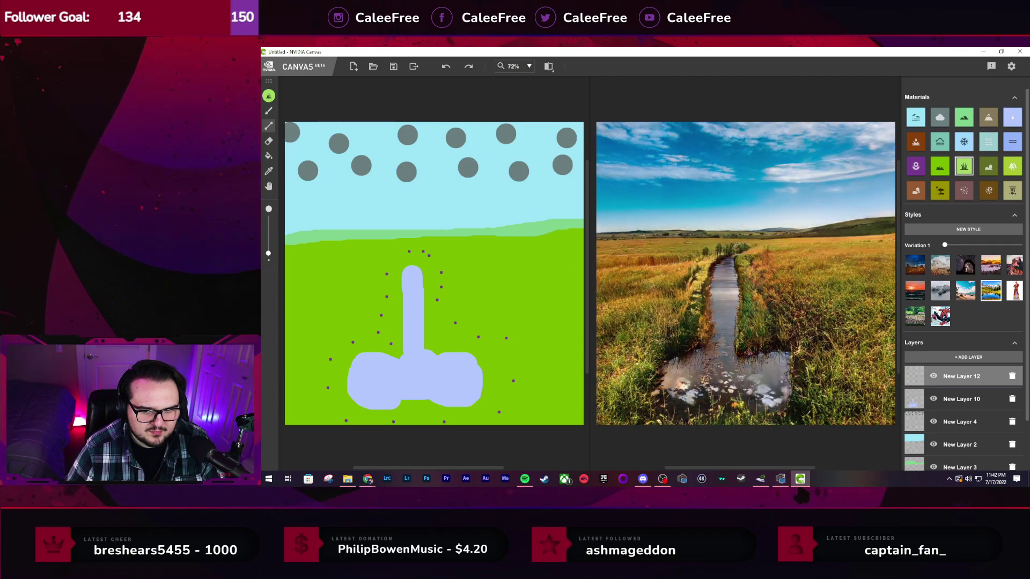
left_click(953, 358)
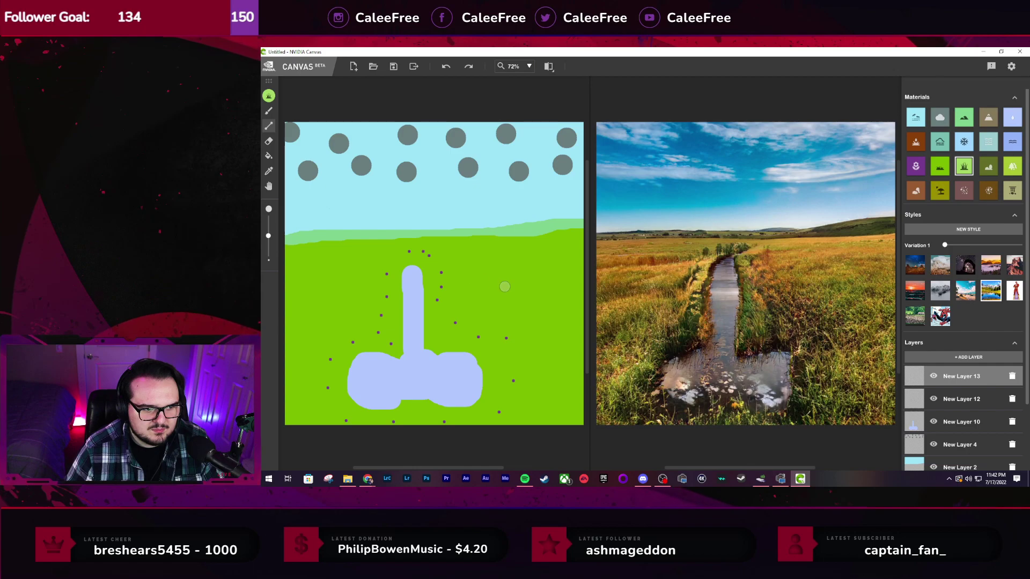
Paint six grass blades along the meadow's horizon on New Layer 13
left_click_drag(550, 288, 545, 219)
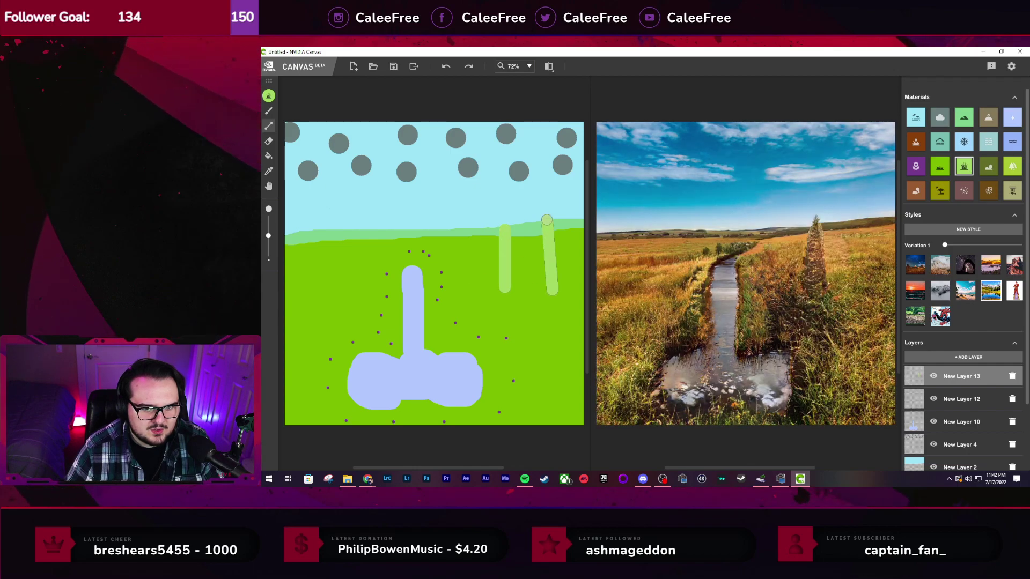
mouse_move(315, 287)
left_mouse_down()
mouse_move(307, 240)
mouse_move(351, 217)
left_mouse_up()
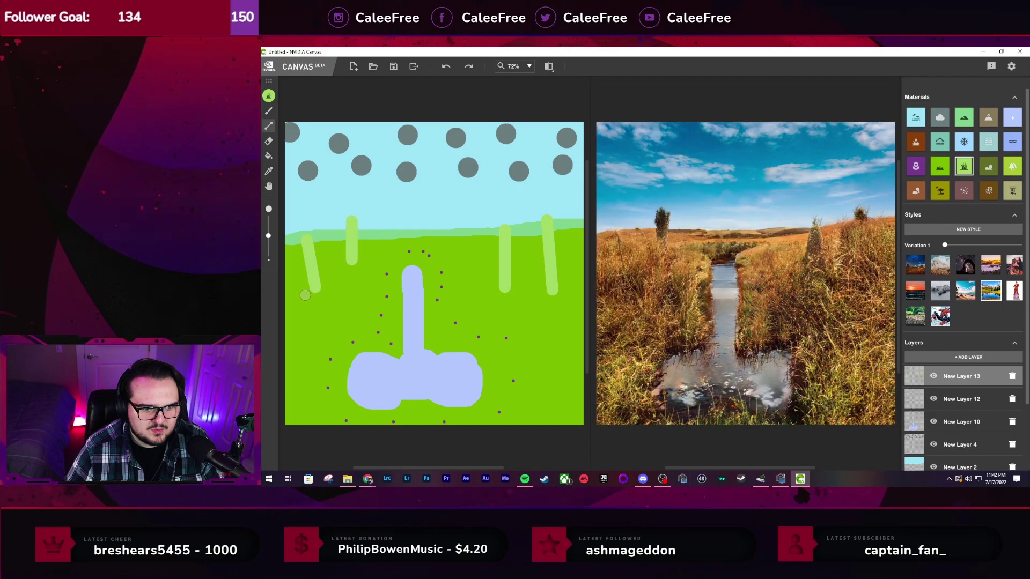
left_click_drag(299, 299, 289, 267)
left_click_drag(375, 247, 375, 215)
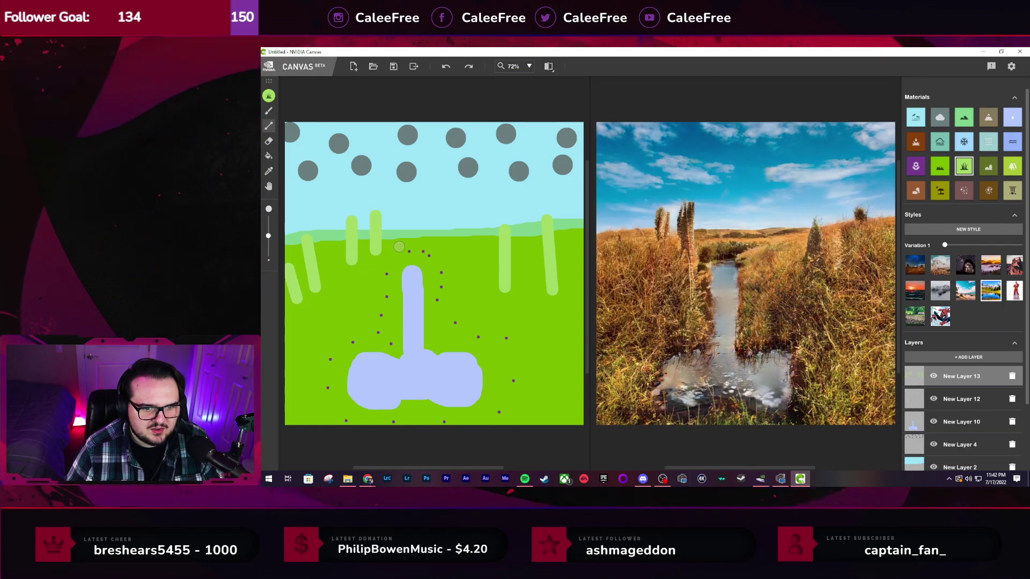
left_click_drag(400, 248, 409, 217)
left_click_drag(485, 287, 482, 246)
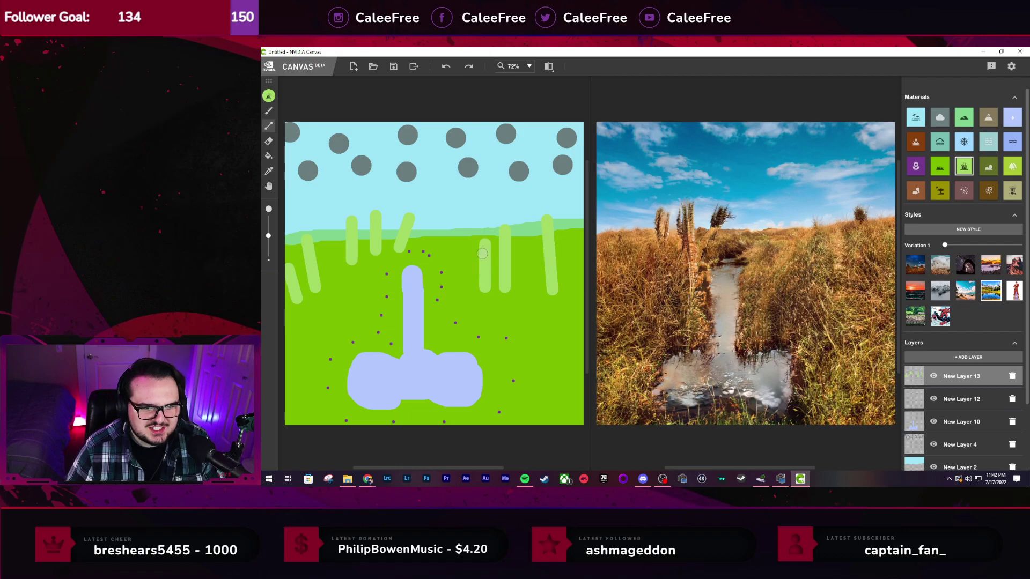
Delete New Layer 13 with its grass blades and pick a different material
left_click(1011, 376)
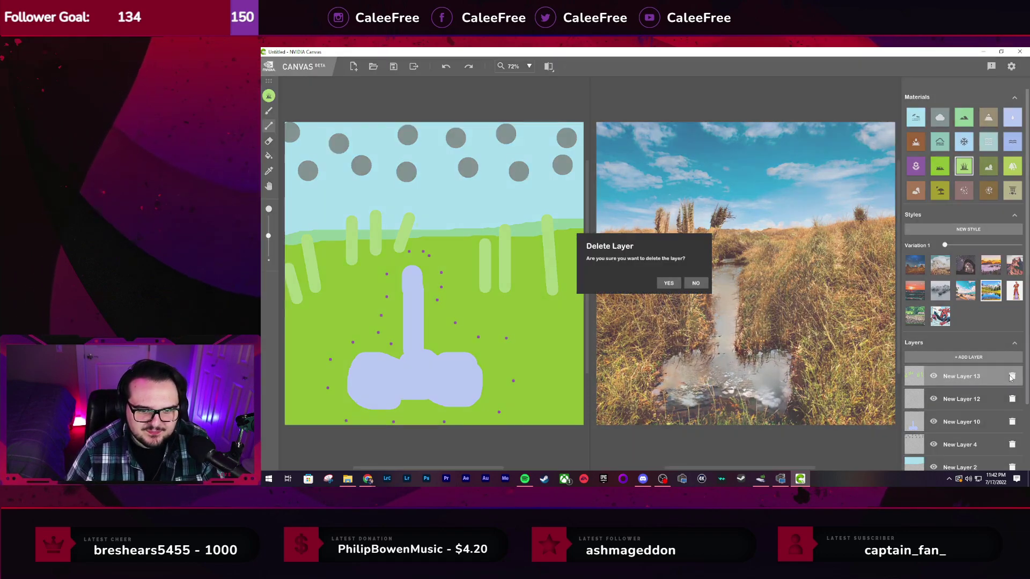
left_click(666, 284)
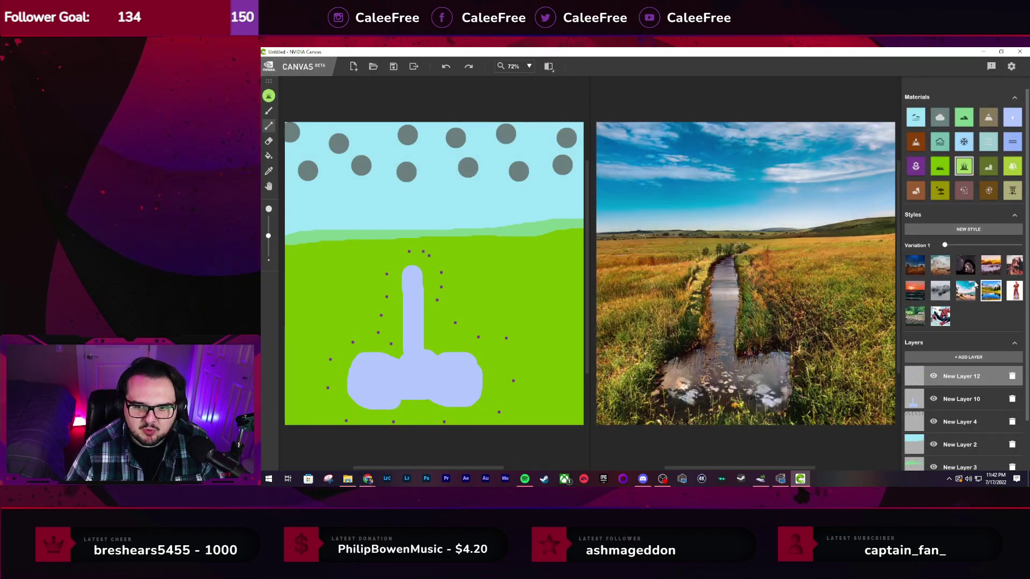
left_click(988, 169)
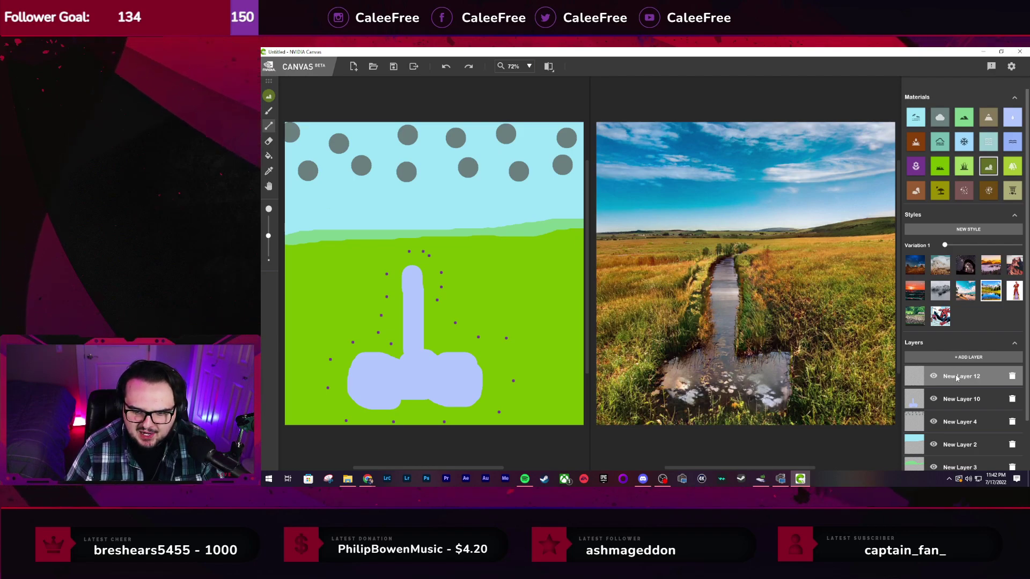
Move New Layer 12 lower, then draw dark-green horizon sticks in from the right and left edges
left_click_drag(954, 374, 959, 449)
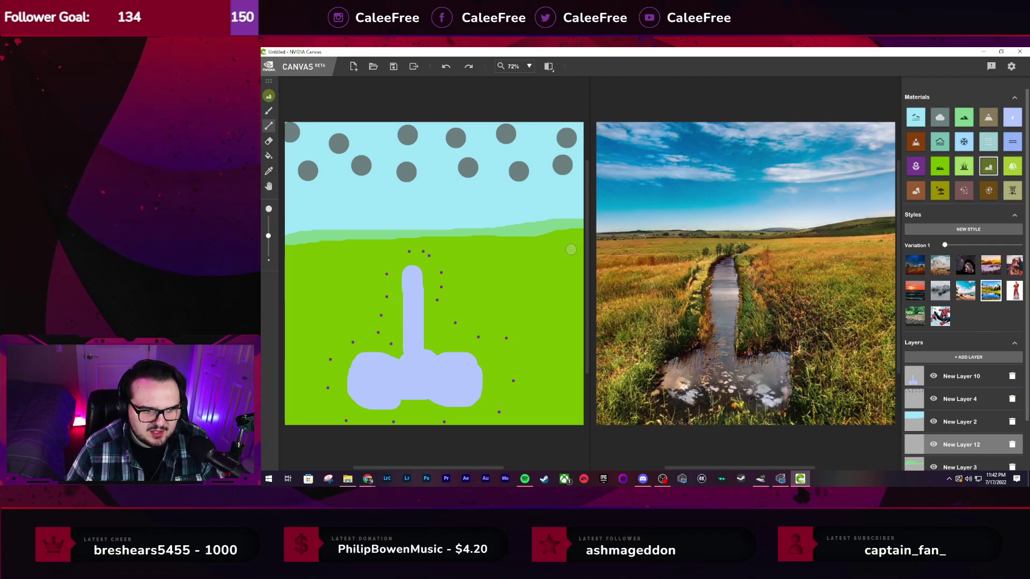
left_click_drag(574, 248, 566, 220)
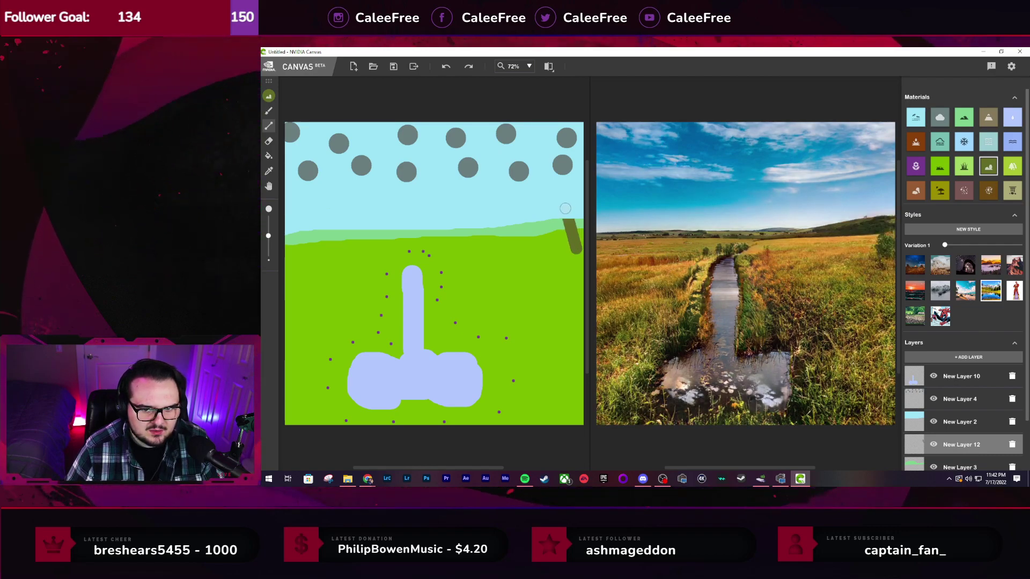
key("ctrl+z")
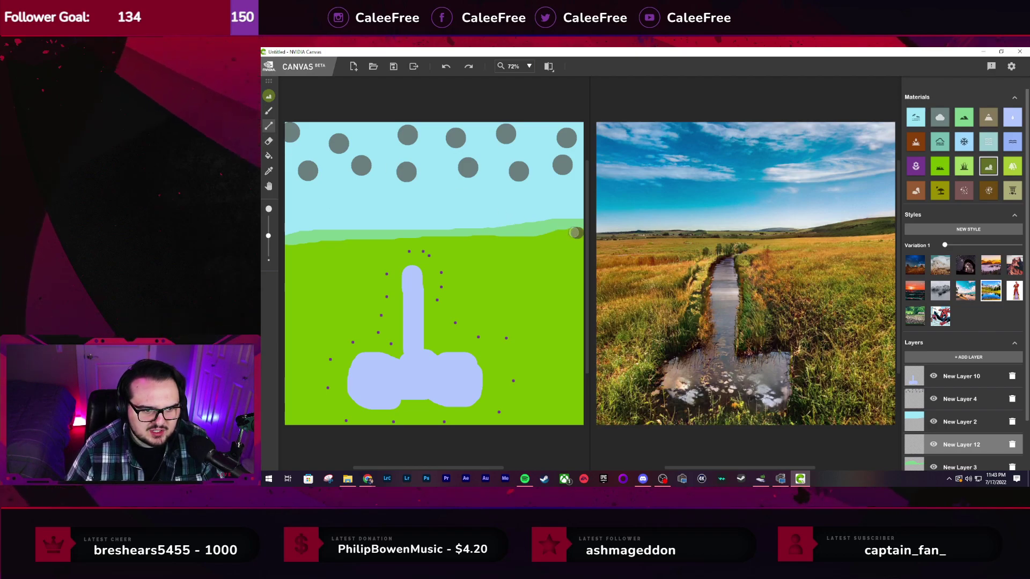
left_click_drag(581, 232, 512, 238)
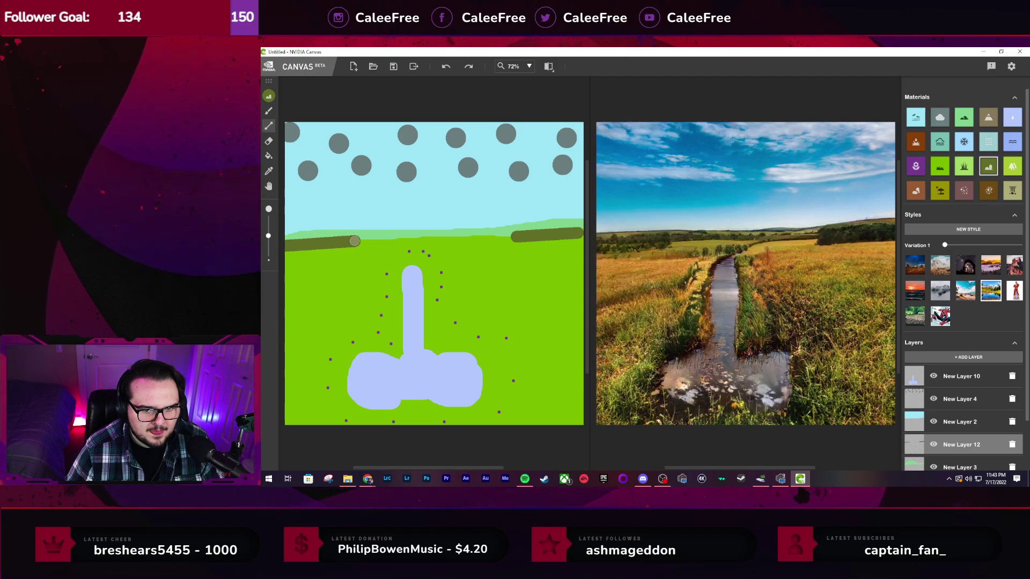
left_click_drag(287, 287, 333, 251)
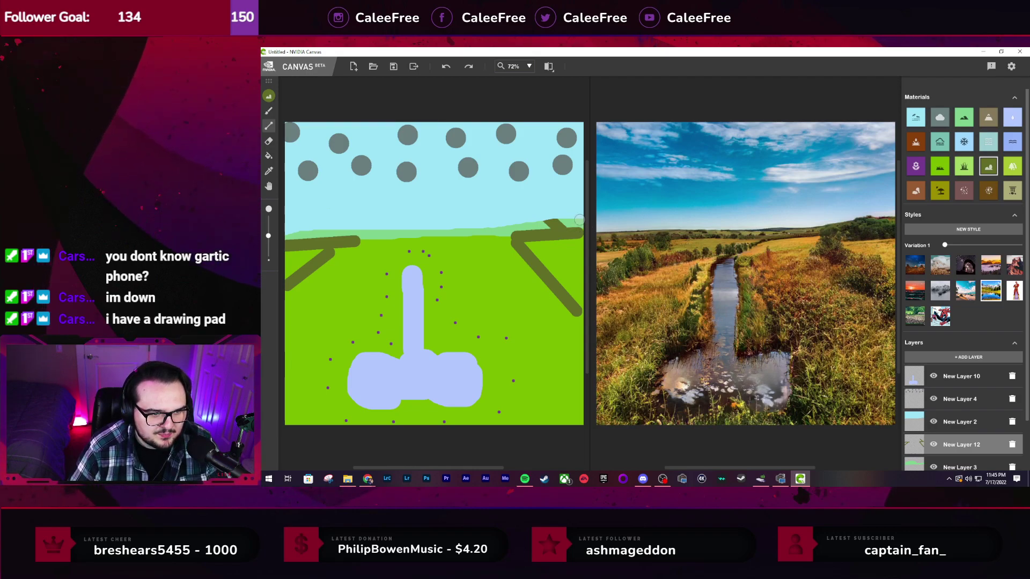
left_click_drag(580, 220, 544, 221)
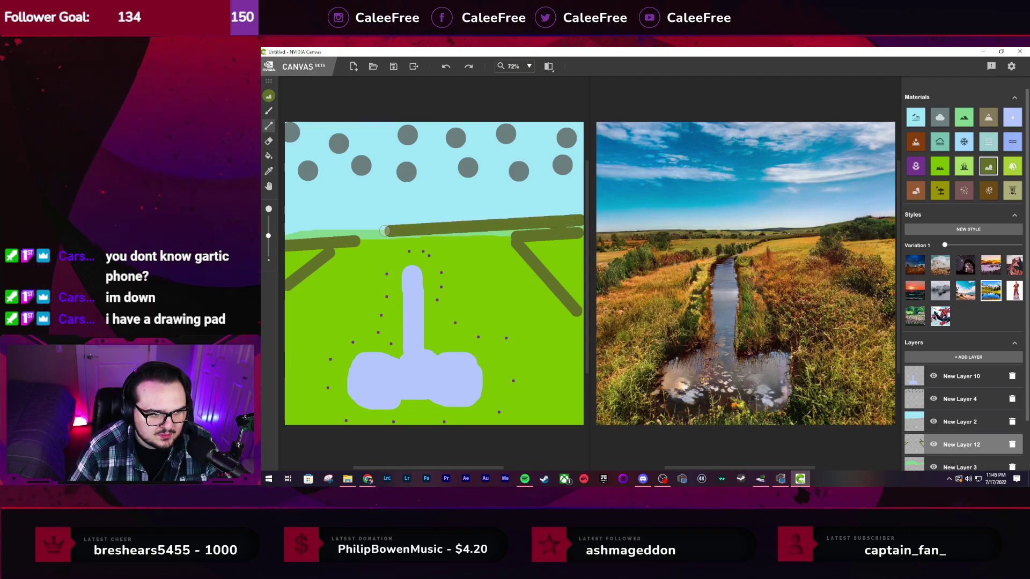
left_click_drag(384, 231, 277, 235)
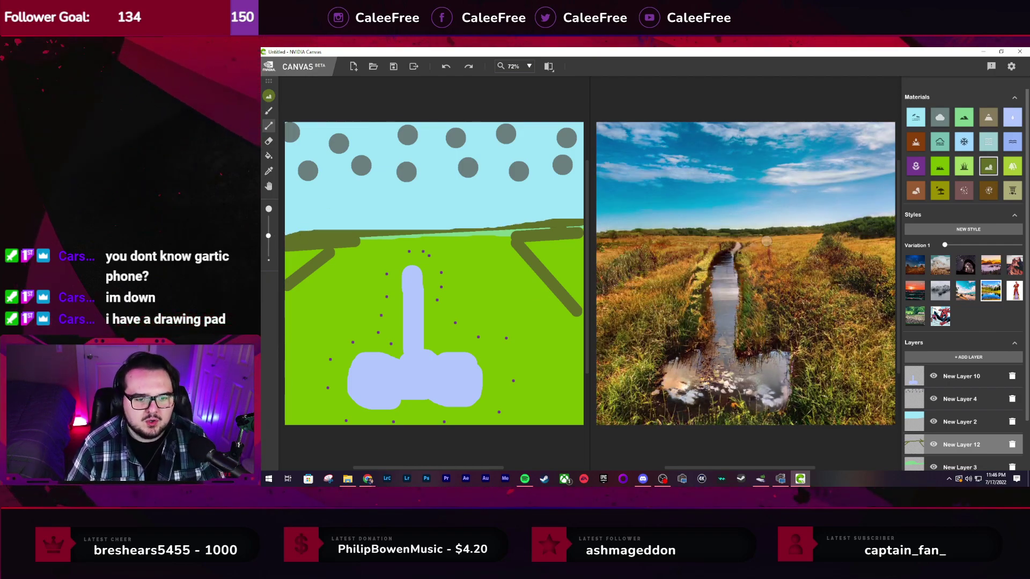
key("ctrl+z")
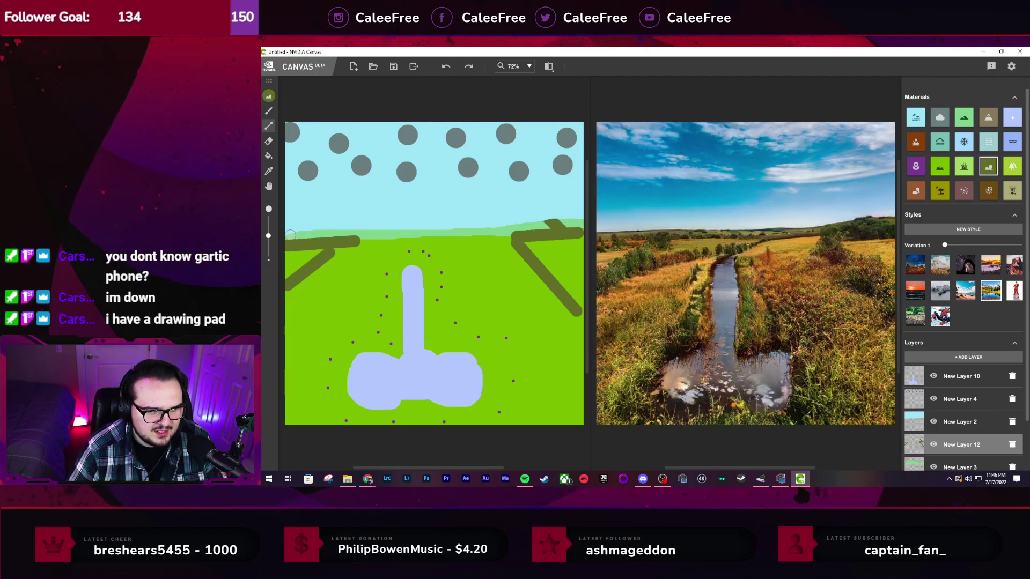
left_click_drag(288, 236, 389, 235)
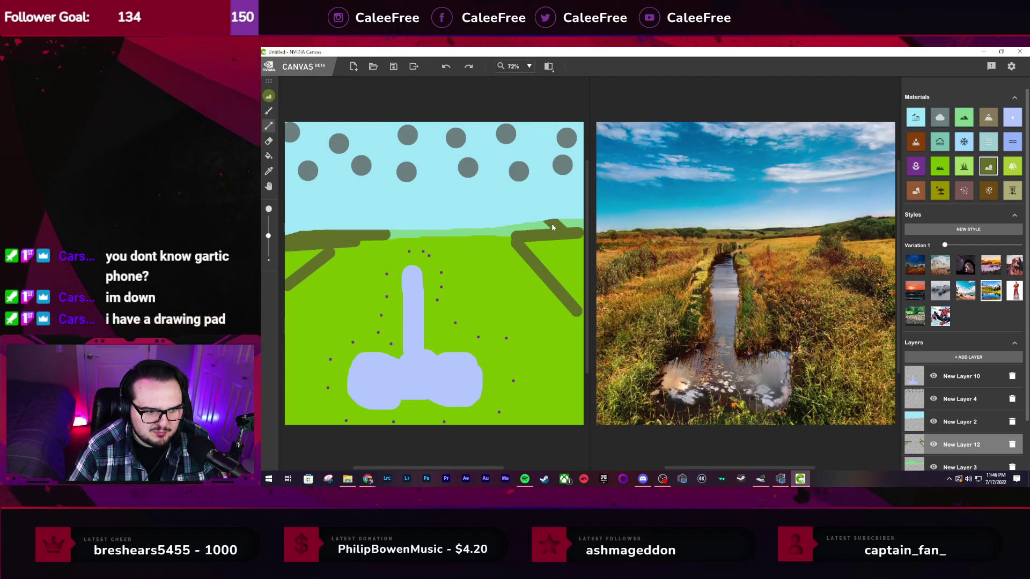
left_click_drag(574, 224, 442, 230)
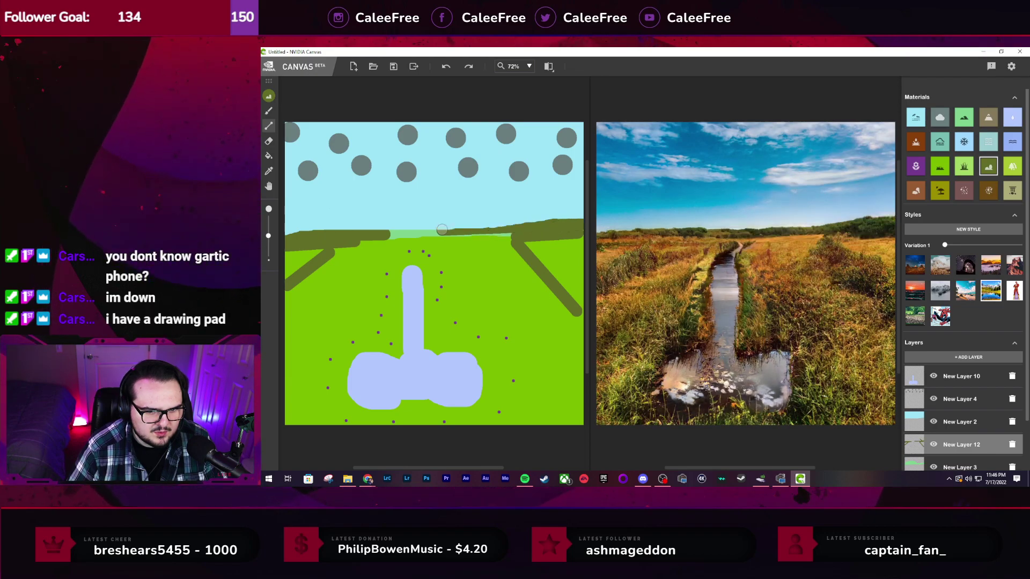
key("ctrl+z")
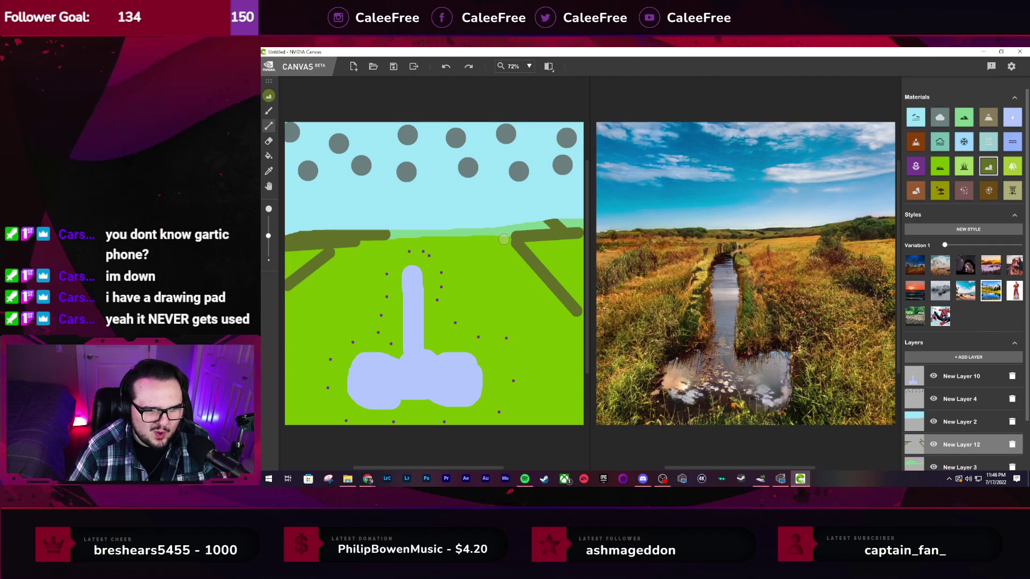
left_click_drag(581, 224, 392, 233)
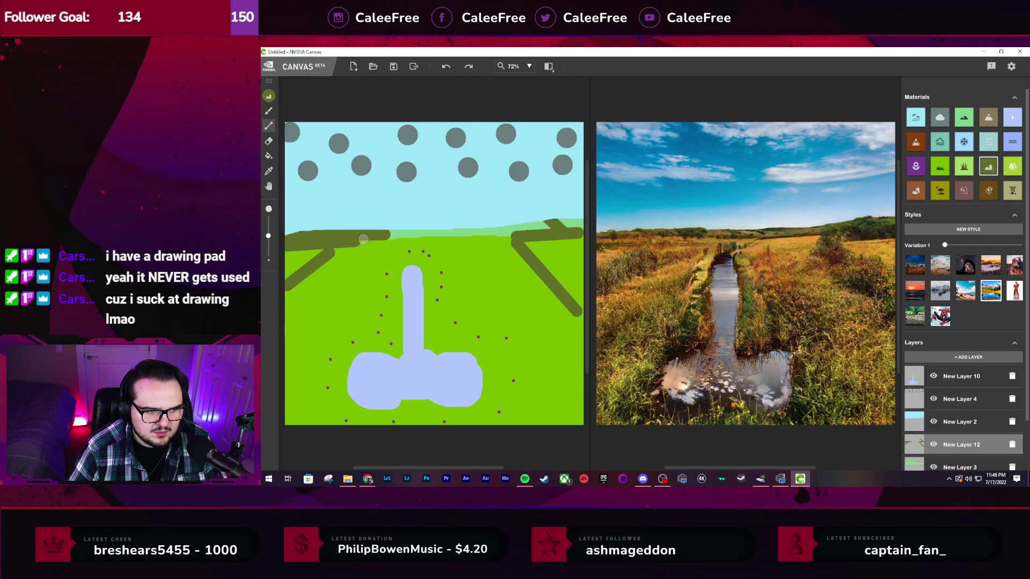
key("ctrl+z")
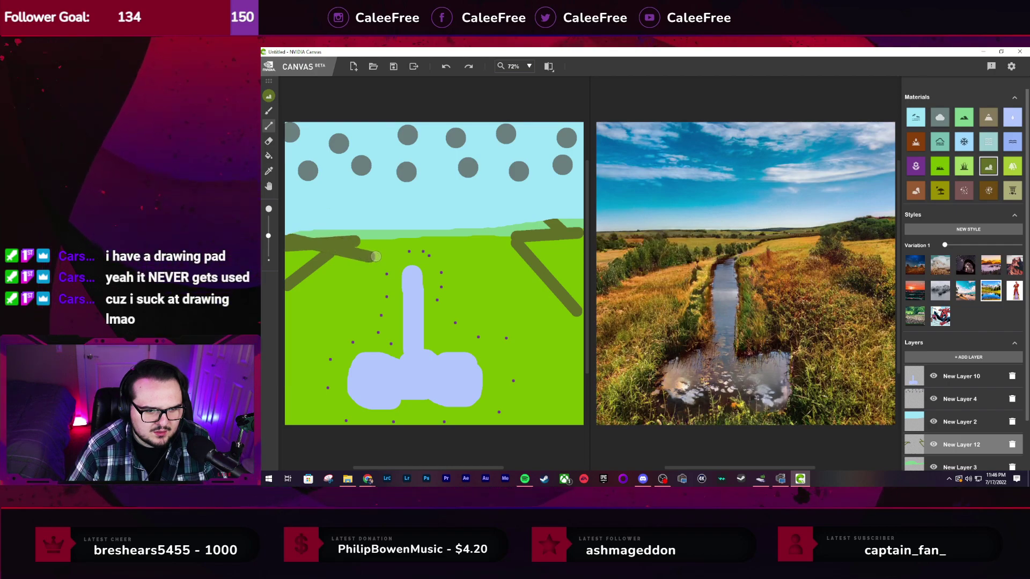
key("ctrl+z")
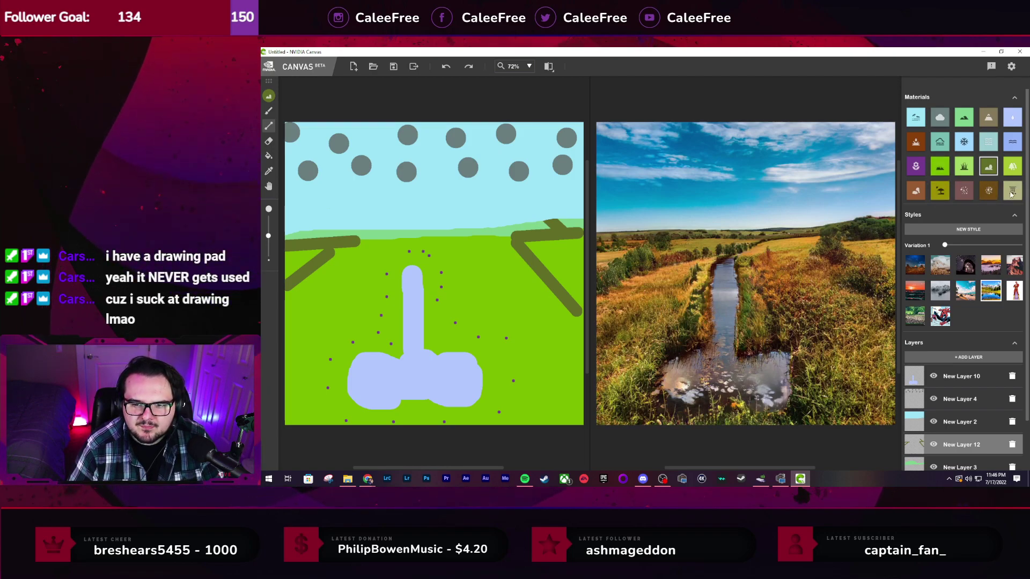
Paint a thin light-green horizon strip, undoing the stray vertical stroke and upper-right twig
left_click(1012, 167)
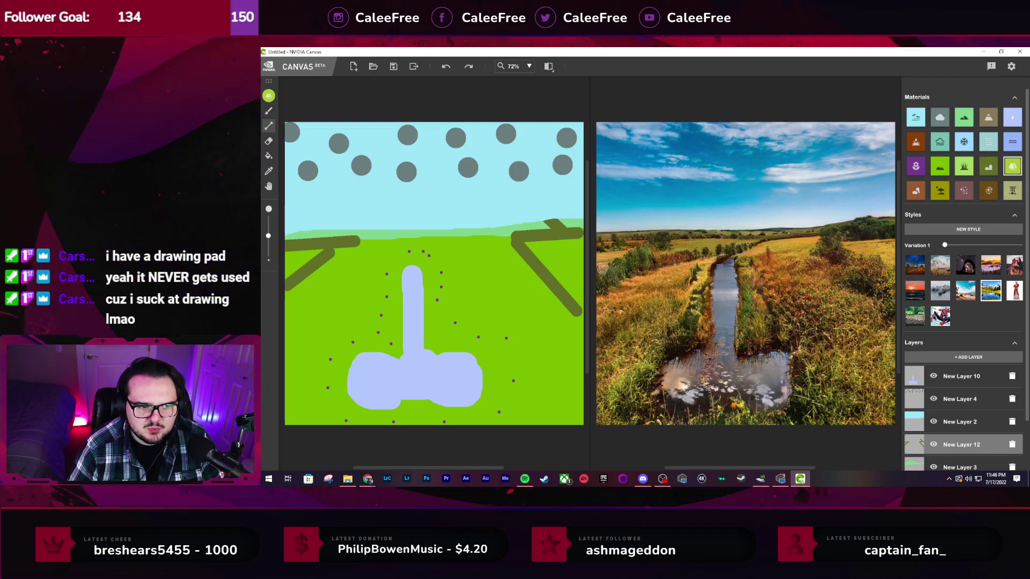
left_click_drag(562, 272, 564, 221)
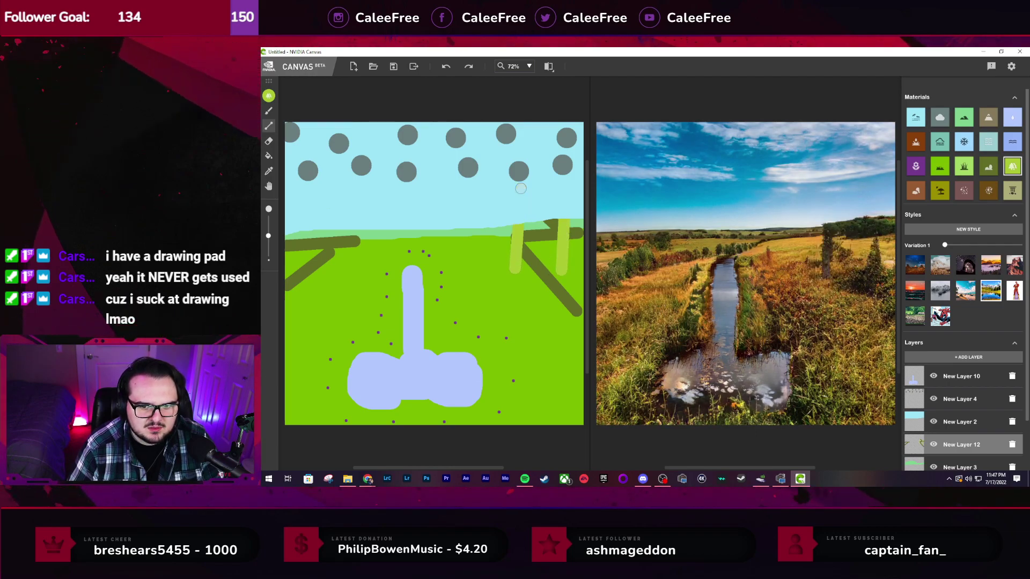
key("ctrl+z")
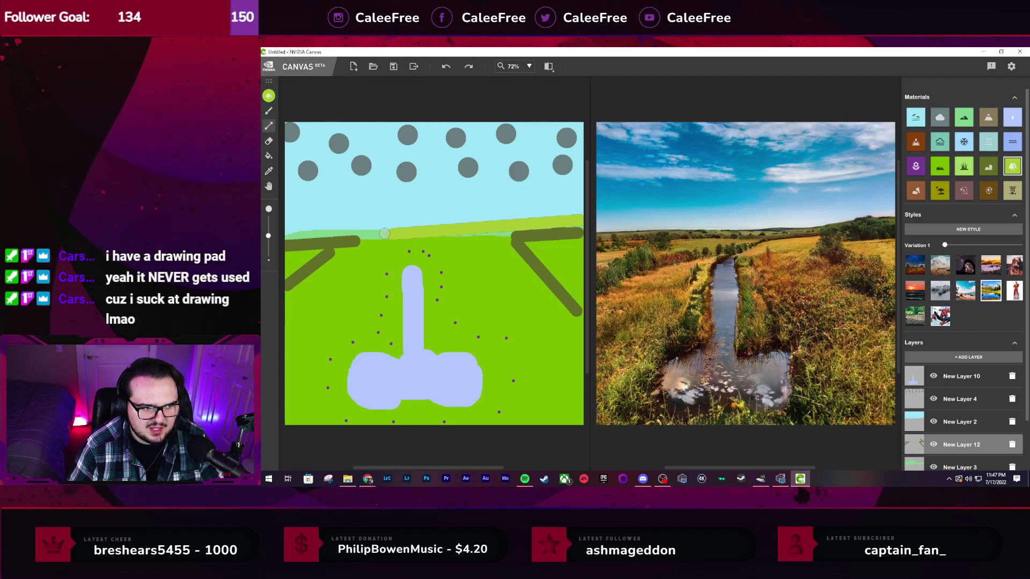
left_click_drag(315, 234, 352, 237)
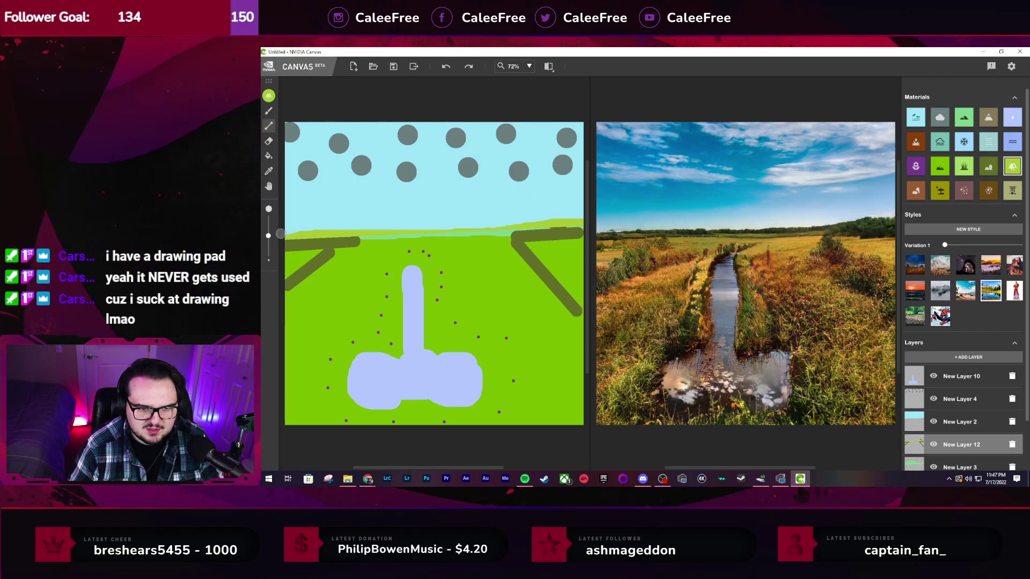
left_click_drag(546, 220, 565, 230)
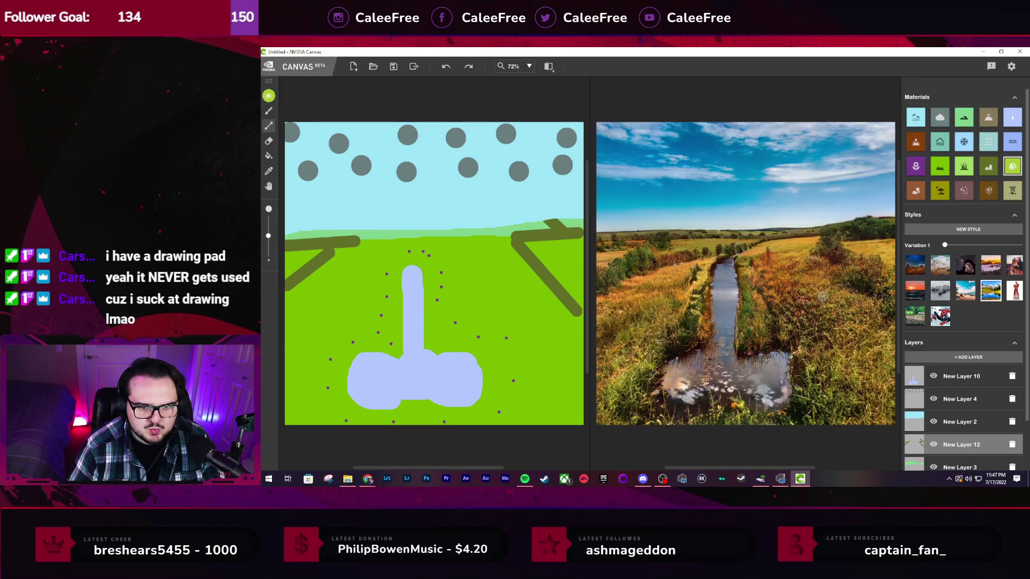
key("ctrl+z")
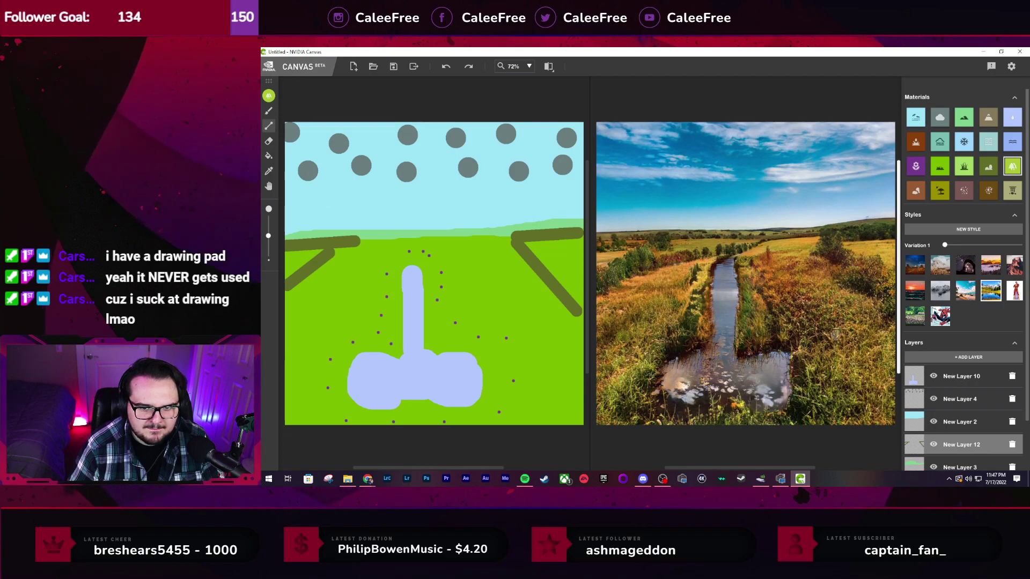
In dark green, redraw the thick upper-right stick and extend the left stick slightly
left_click(990, 169)
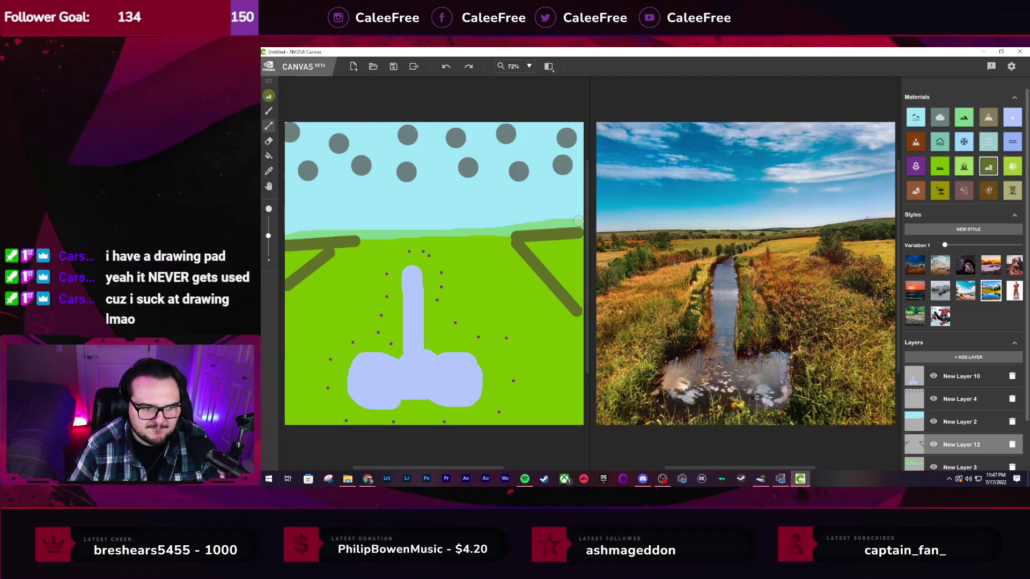
left_click_drag(582, 227, 509, 225)
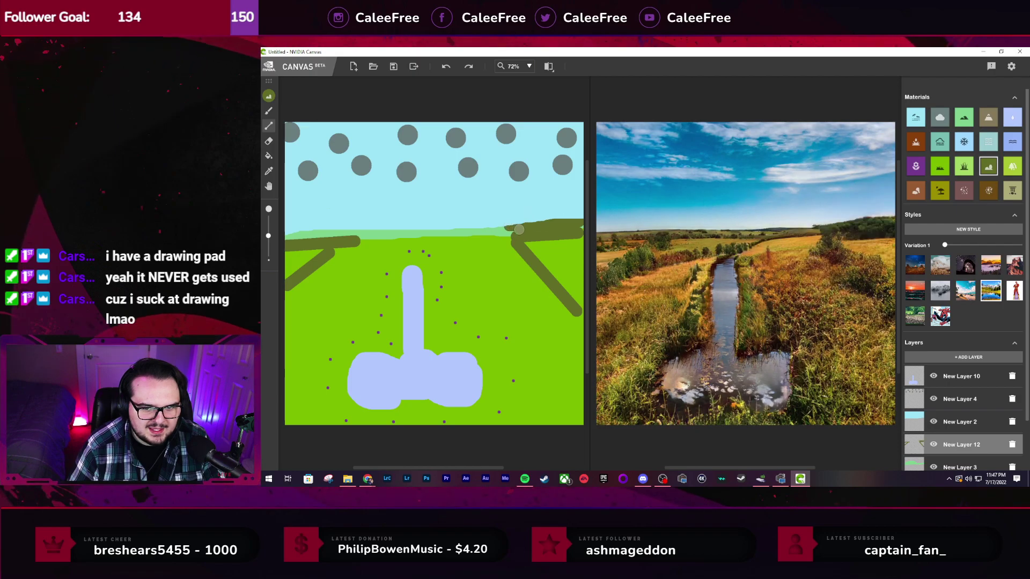
key("ctrl+z")
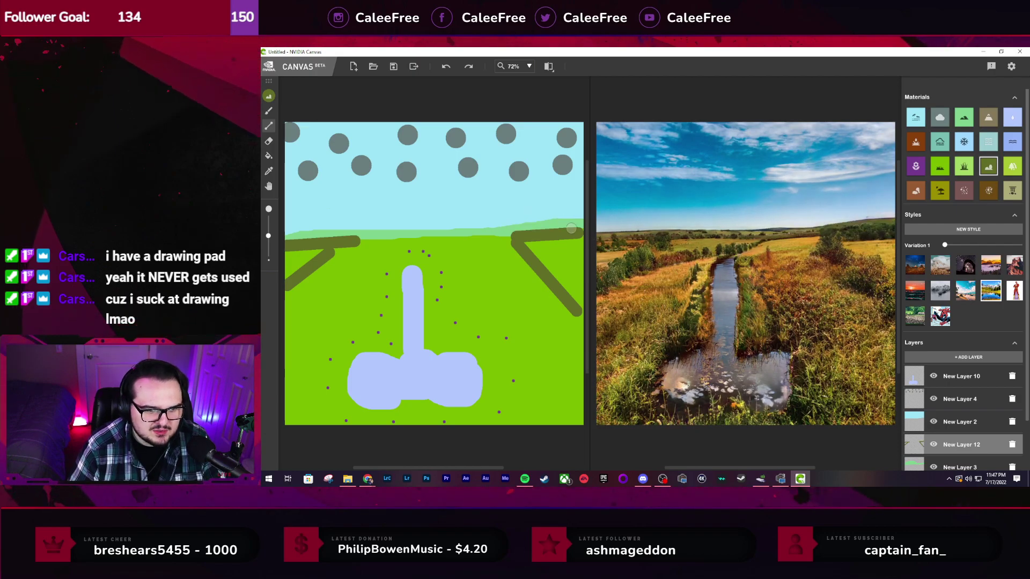
left_click_drag(577, 229, 501, 238)
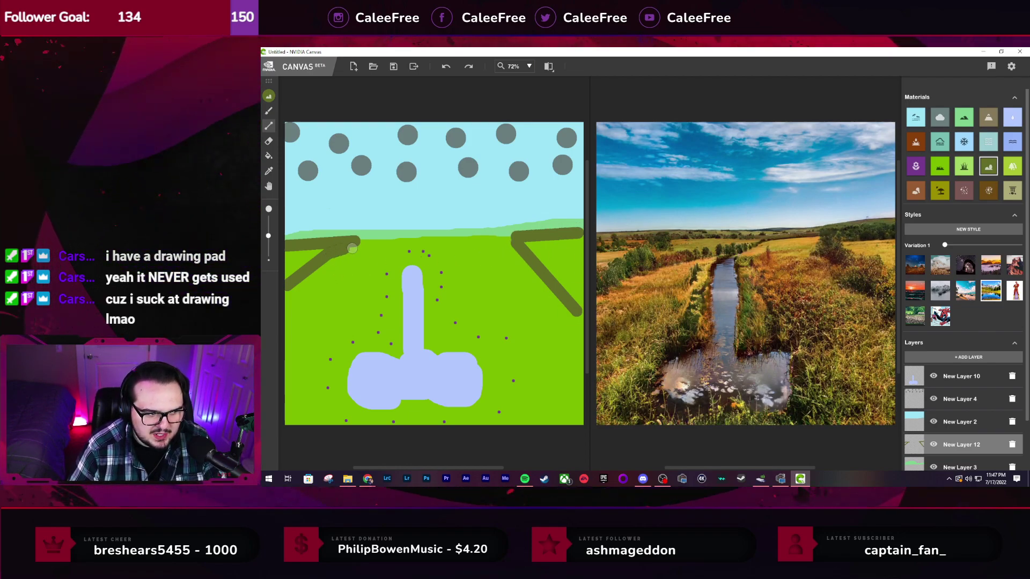
left_click_drag(377, 243, 383, 243)
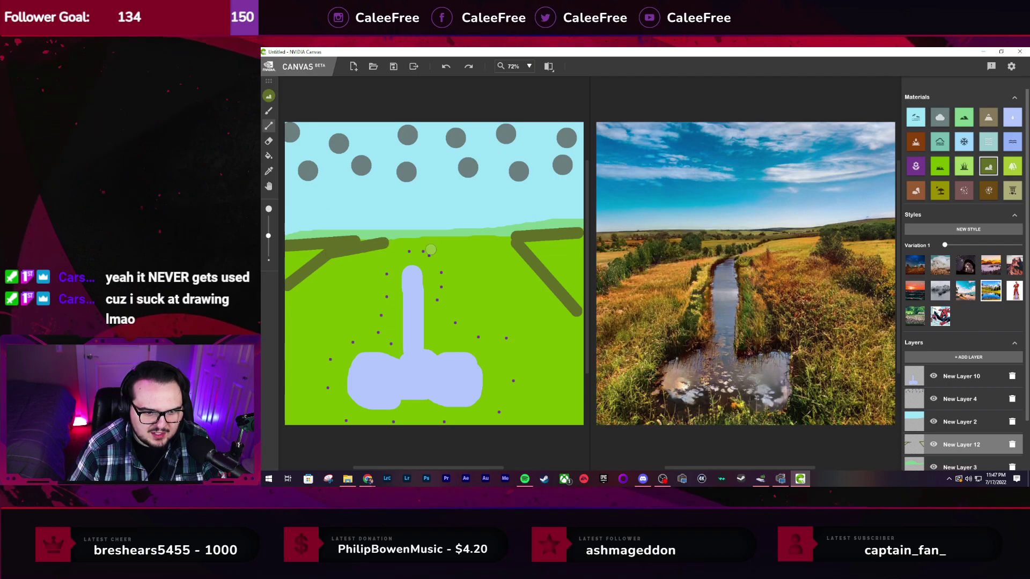
Add short diagonal branches to both the left and right limbs, then select the Cloud material
left_click_drag(485, 274, 456, 238)
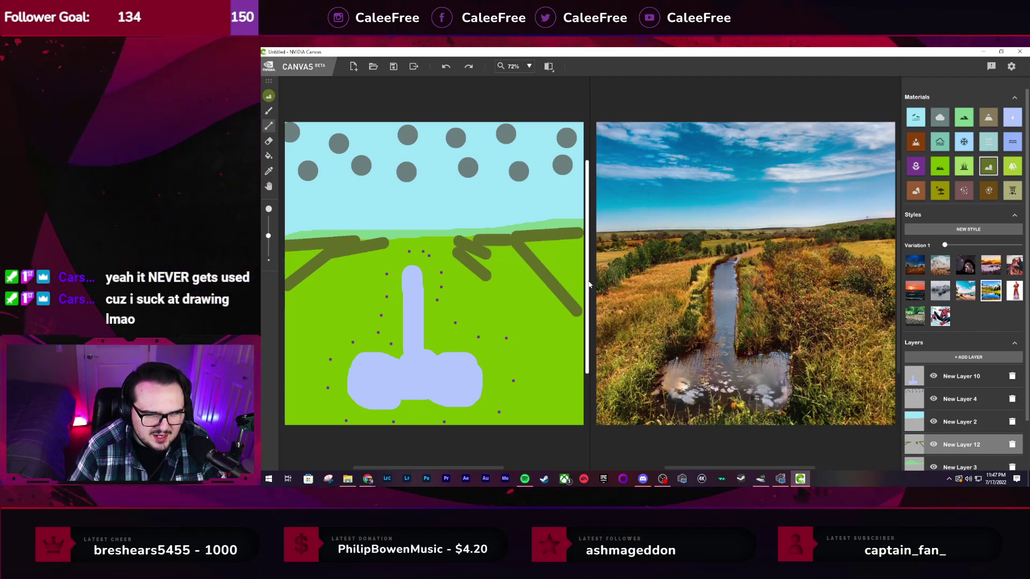
left_click_drag(575, 270, 550, 257)
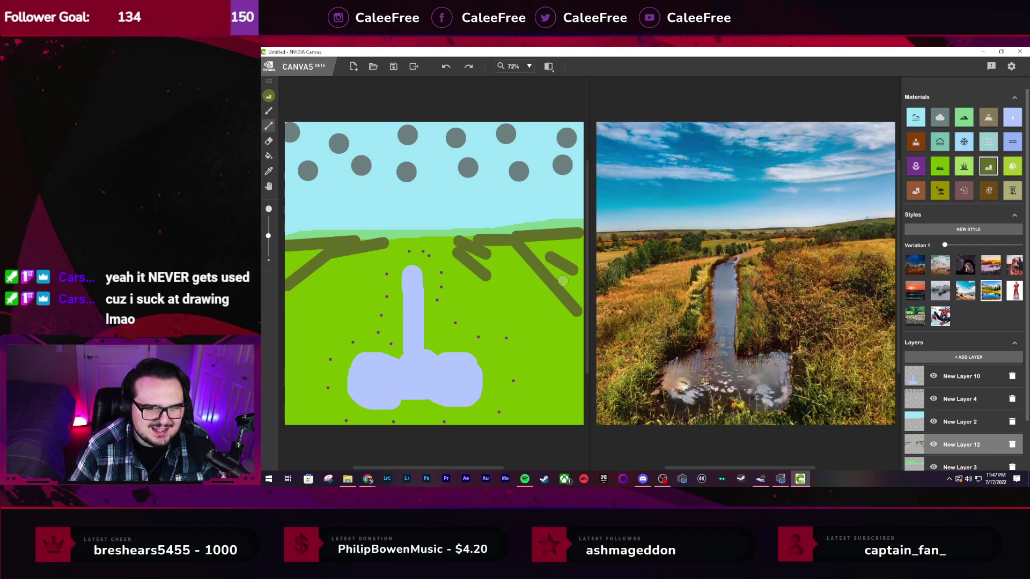
left_click_drag(322, 300, 346, 277)
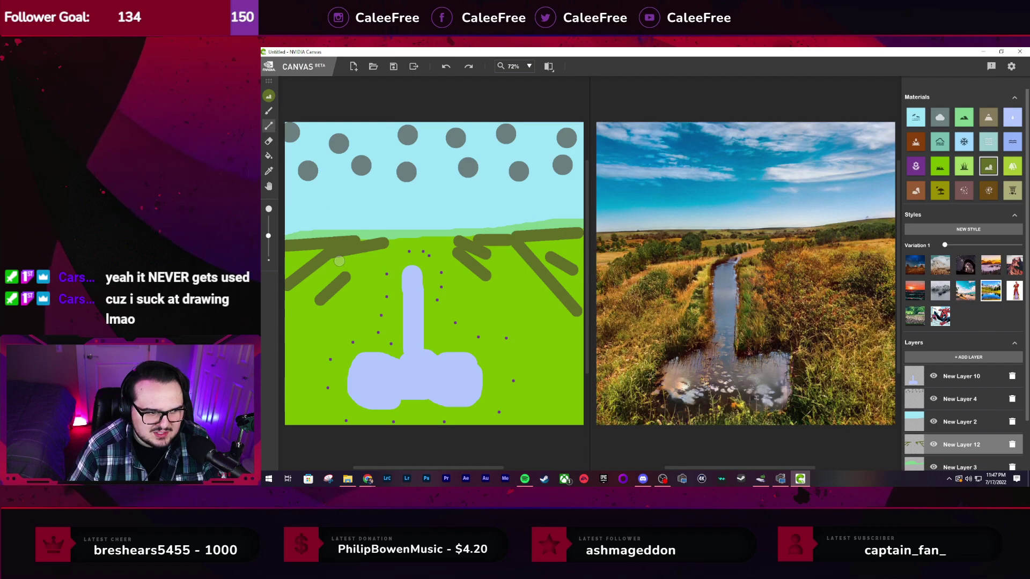
mouse_move(343, 262)
left_mouse_down()
mouse_move(316, 285)
mouse_move(338, 261)
mouse_move(363, 261)
left_mouse_up()
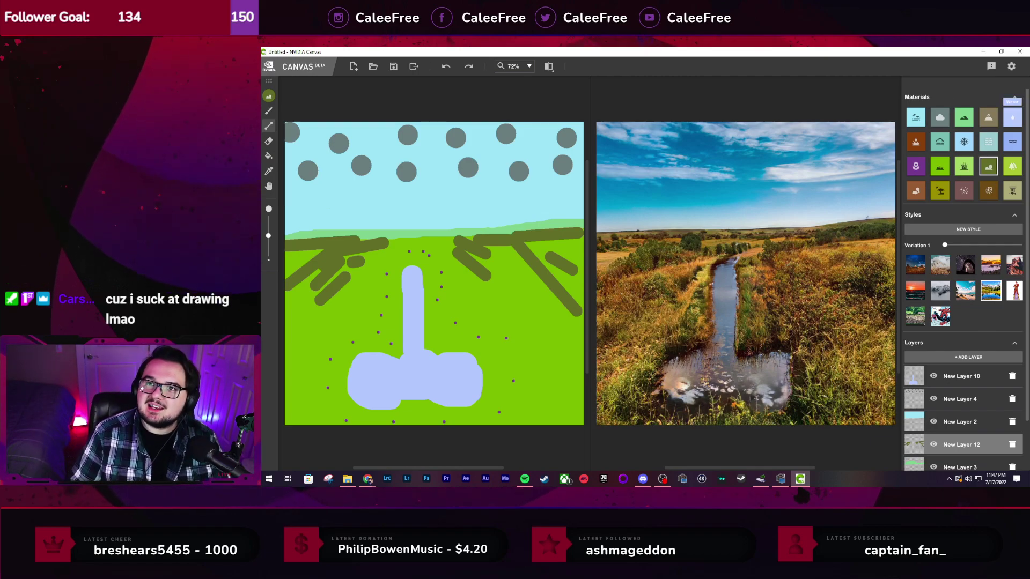
key("alt+Tab")
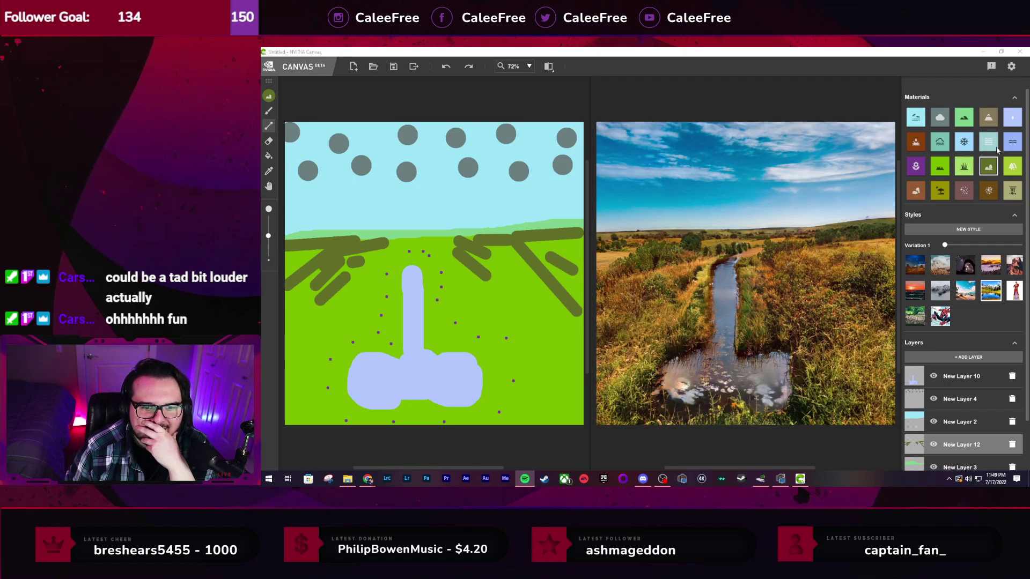
left_click(940, 117)
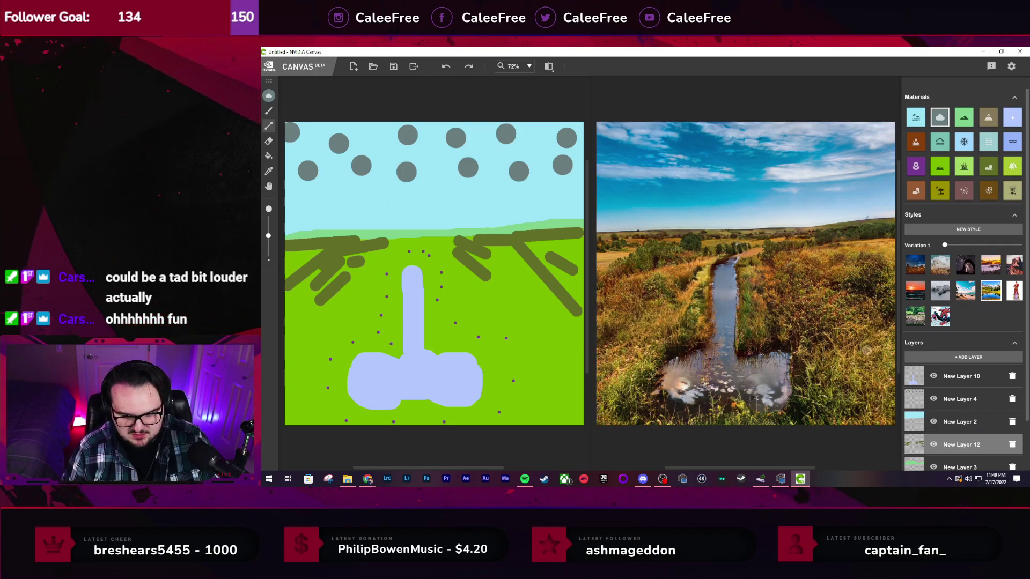
On New Layer 4, dab small grey cloud dots and short slanted cloud streaks across the sky
left_click(953, 396)
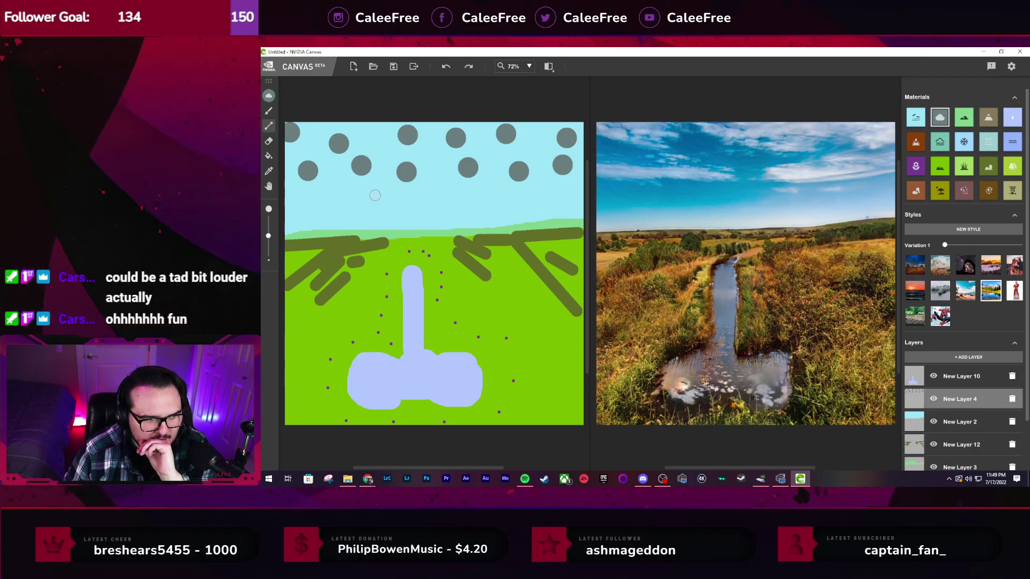
left_click(352, 190)
left_click(382, 156)
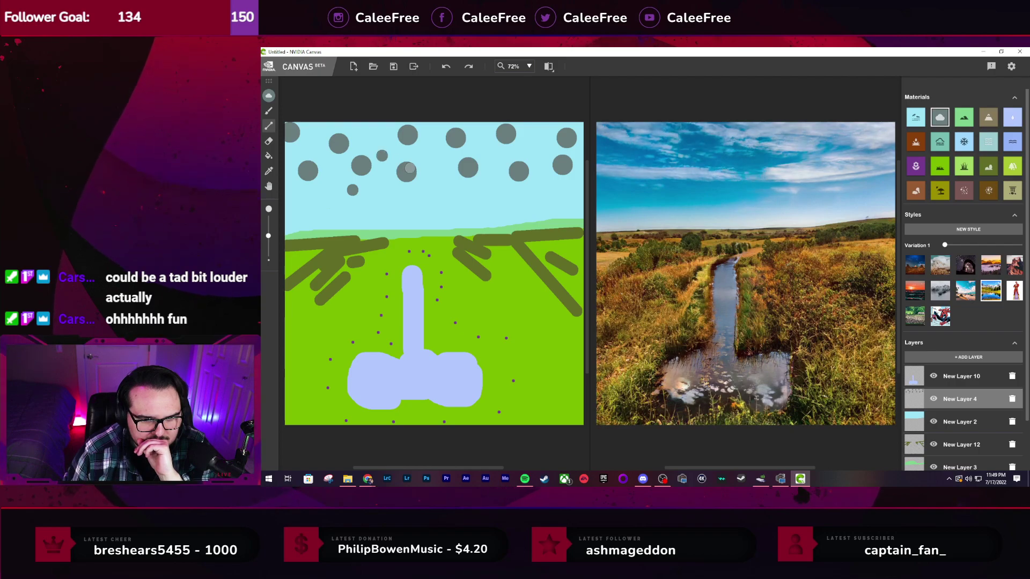
left_click(426, 158)
left_click(431, 198)
left_click(418, 218)
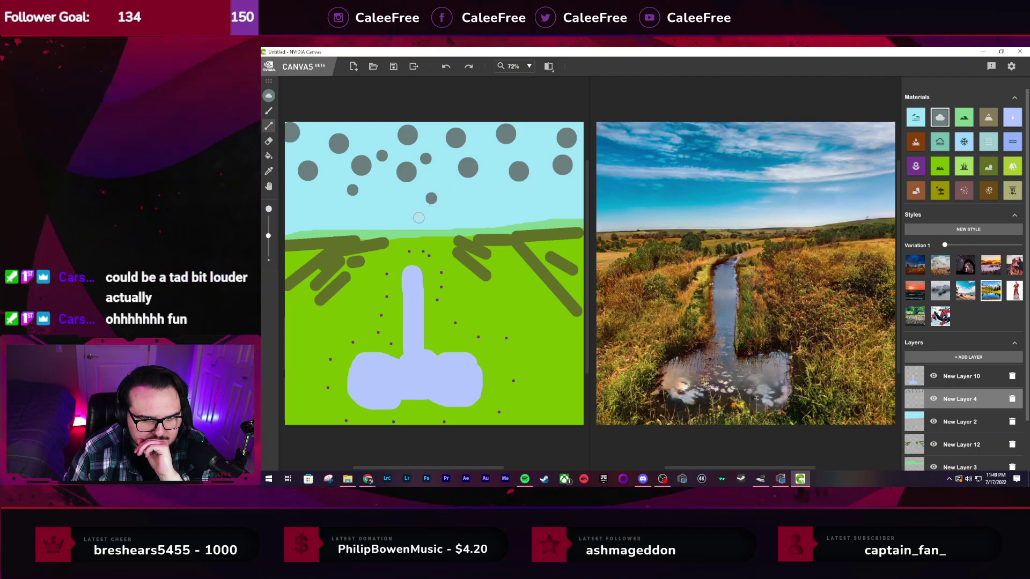
left_click_drag(355, 211, 332, 210)
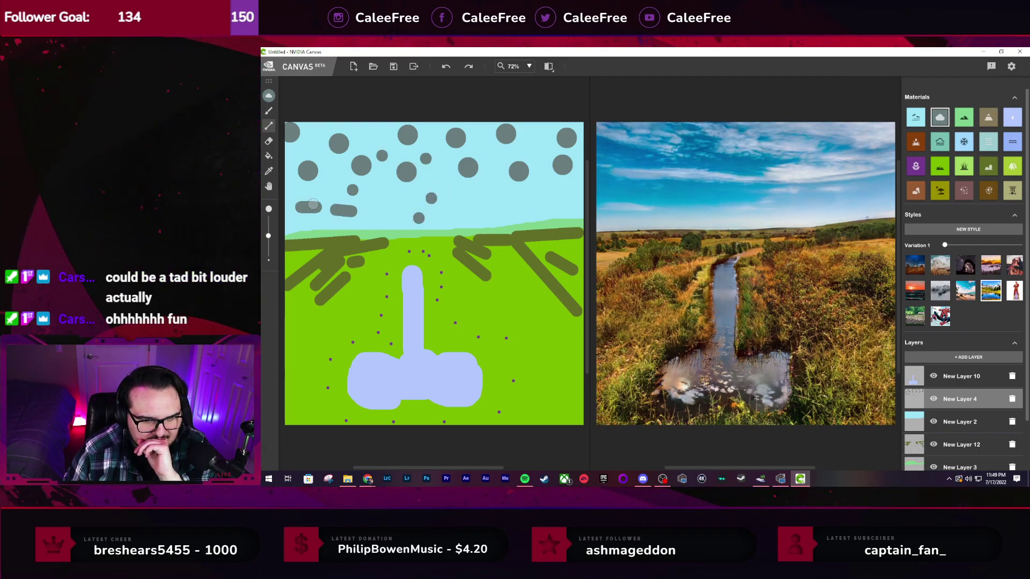
left_click(353, 190)
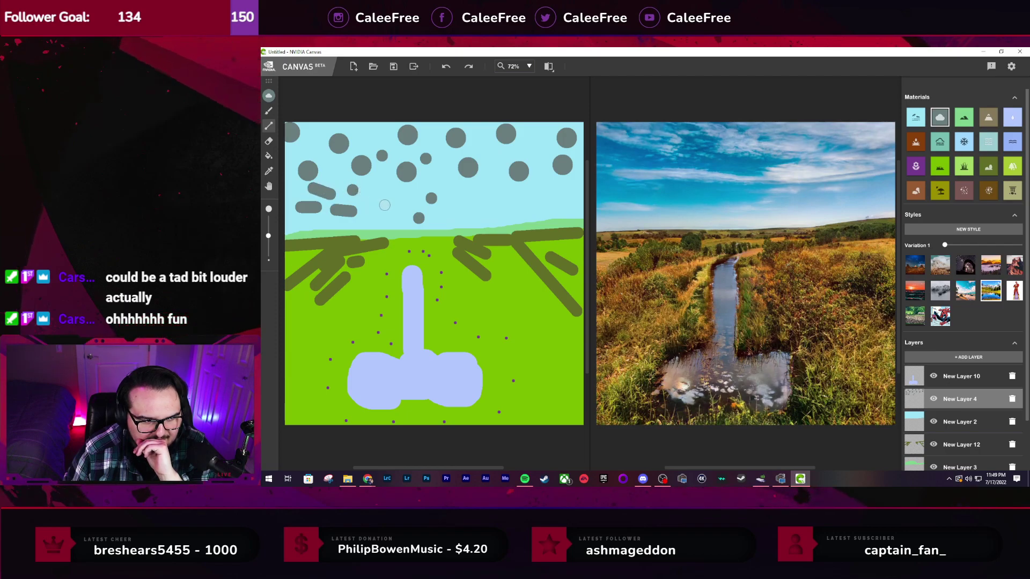
left_click_drag(384, 206, 413, 194)
left_click_drag(492, 209, 534, 204)
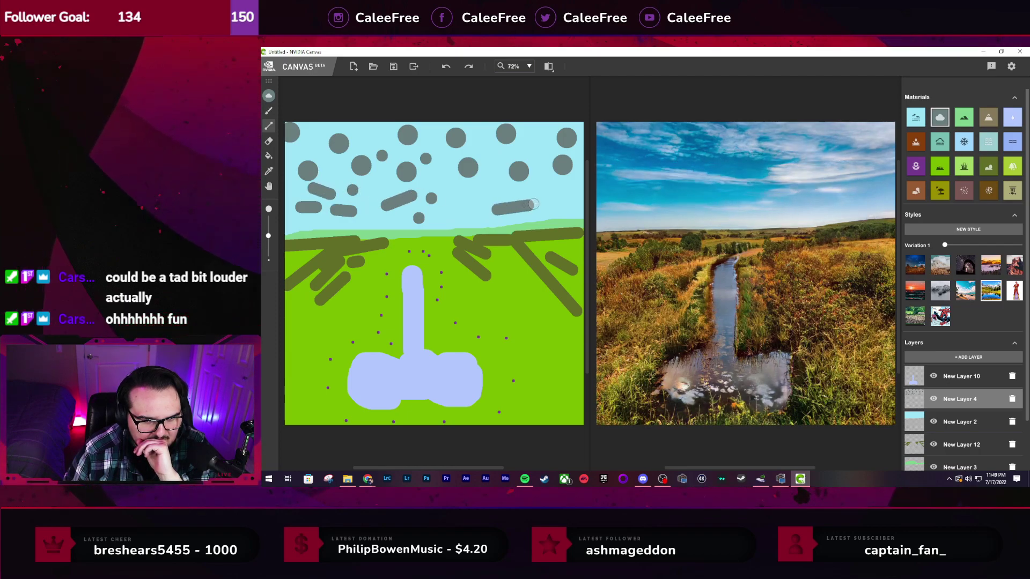
left_click_drag(472, 195, 451, 182)
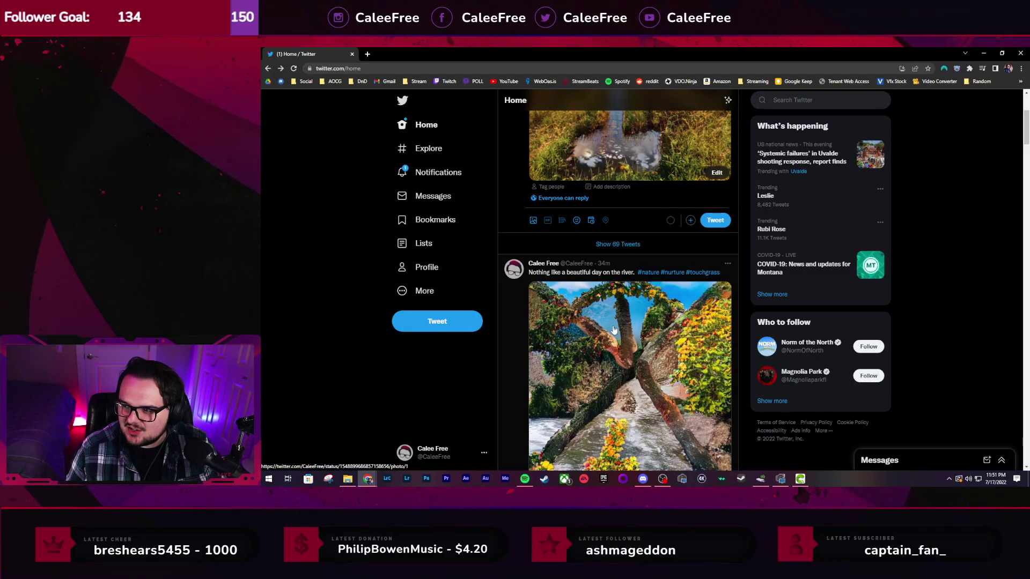
Tag the NVIDIA account, found by searching 'nvi', on the attached landscape image
scroll(614, 330, "down", 2)
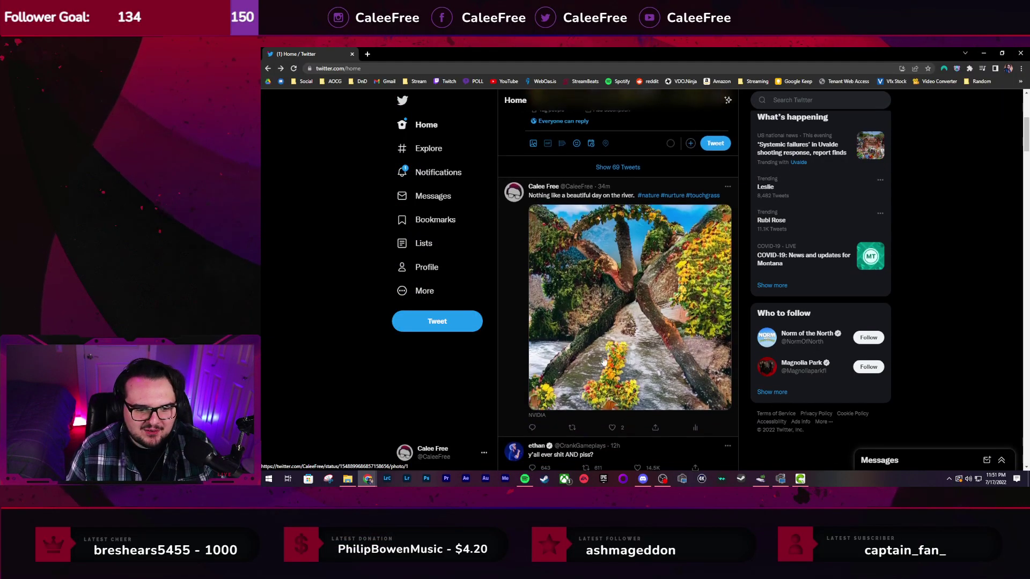
scroll(624, 318, "up", 2)
scroll(630, 300, "up", 3)
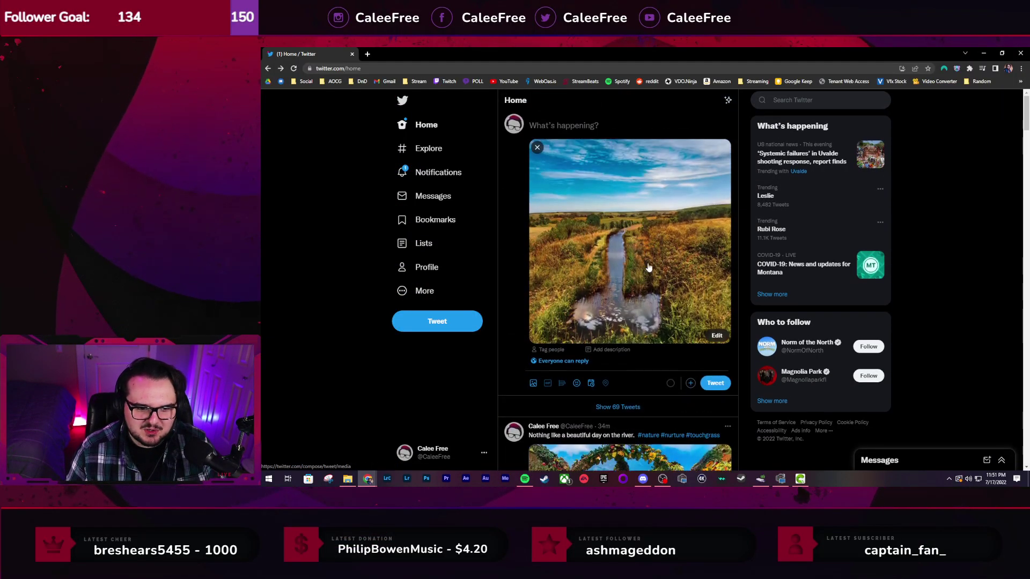
left_click(551, 349)
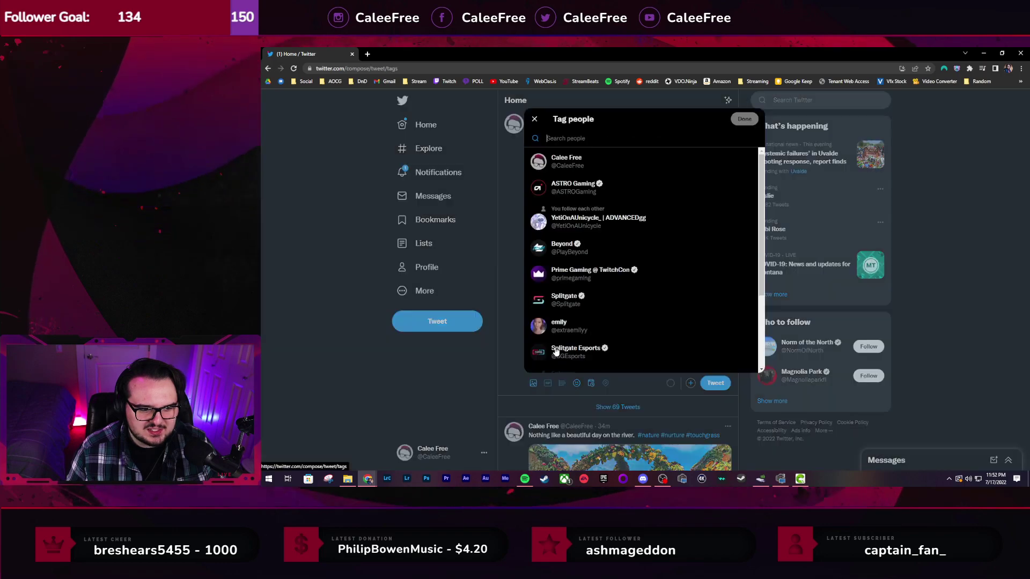
type("nvi")
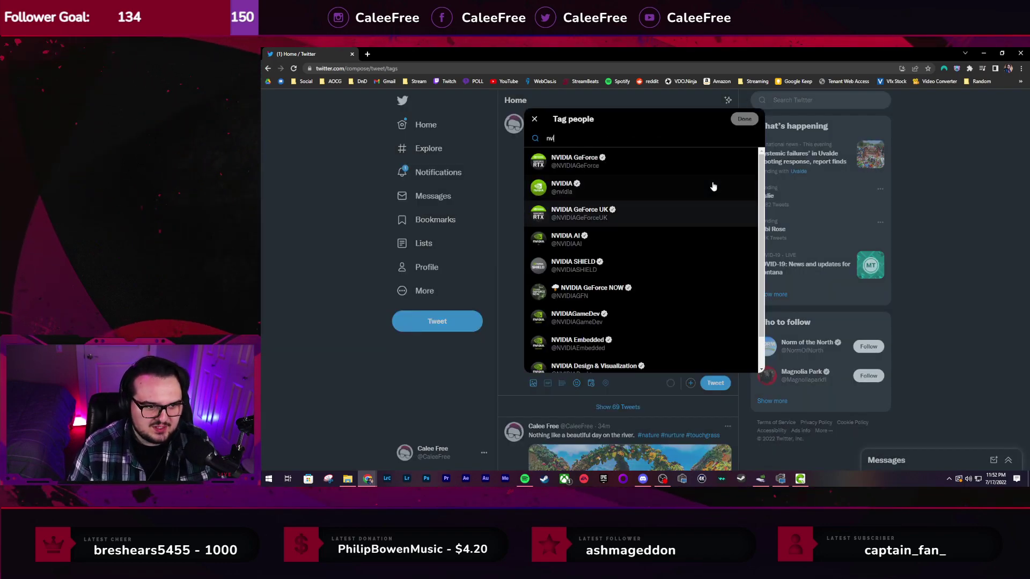
left_click(654, 189)
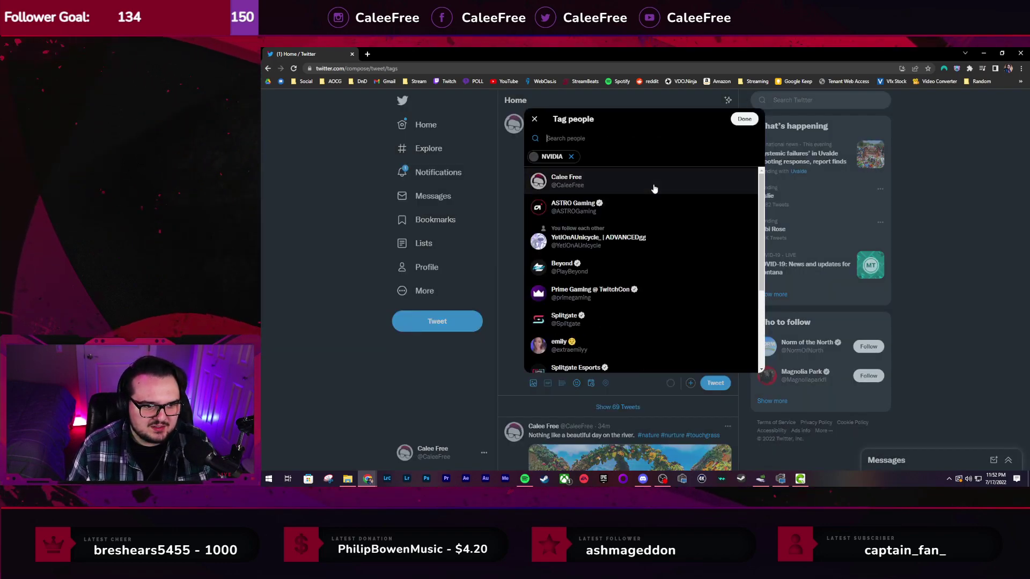
left_click(745, 119)
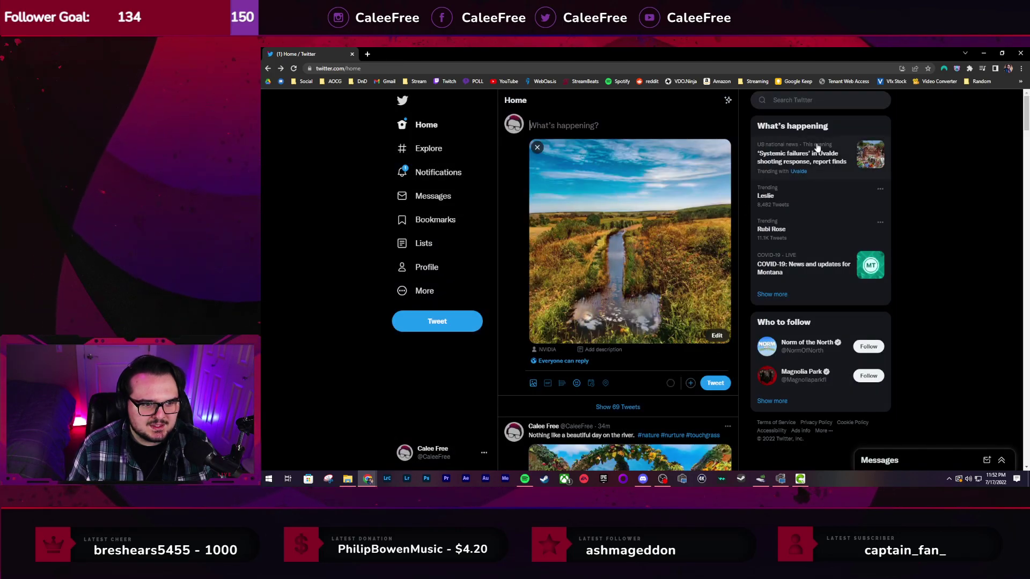
Post the tweet captioned 'Another gorgeous day in the rolling hills of #Montana. #nature #beauty #grasshasbeentouched'
type("Another")
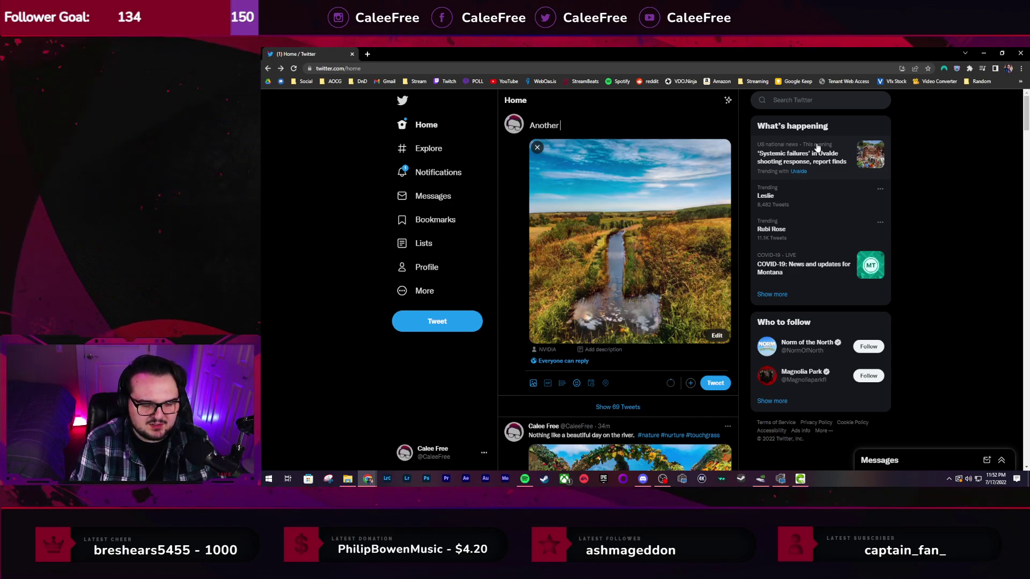
type(" gorge")
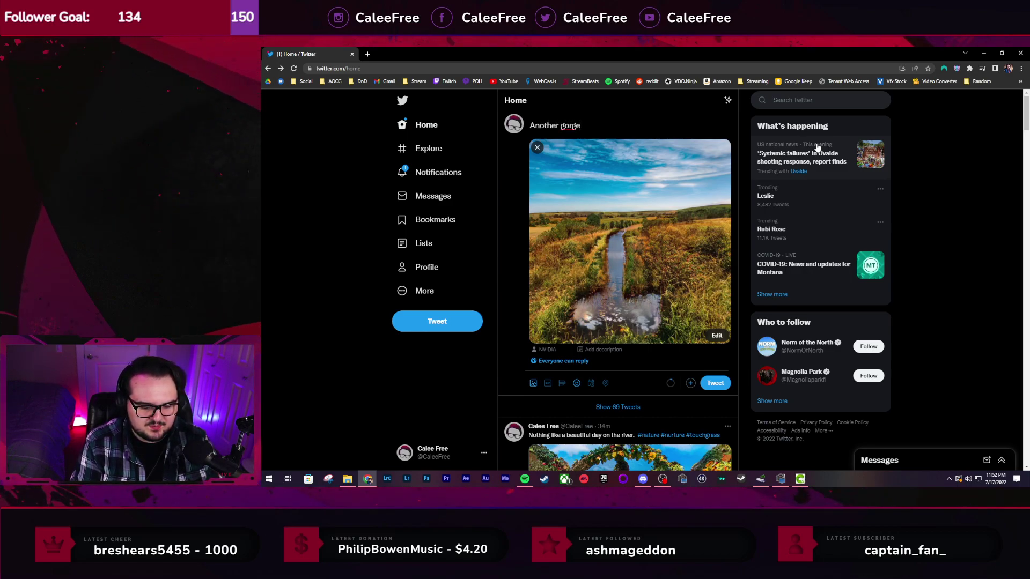
type("ous day")
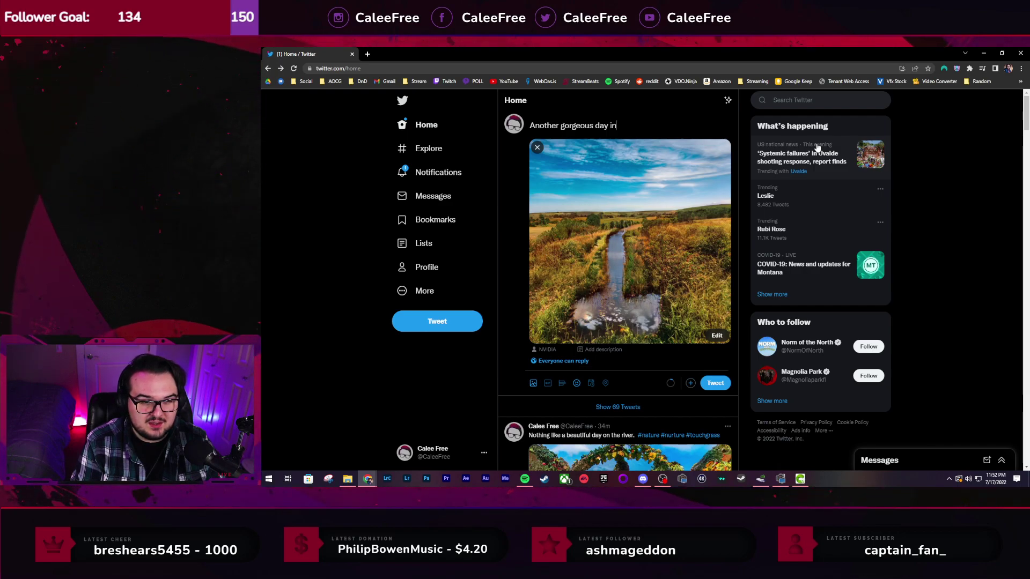
type("in the rolling ")
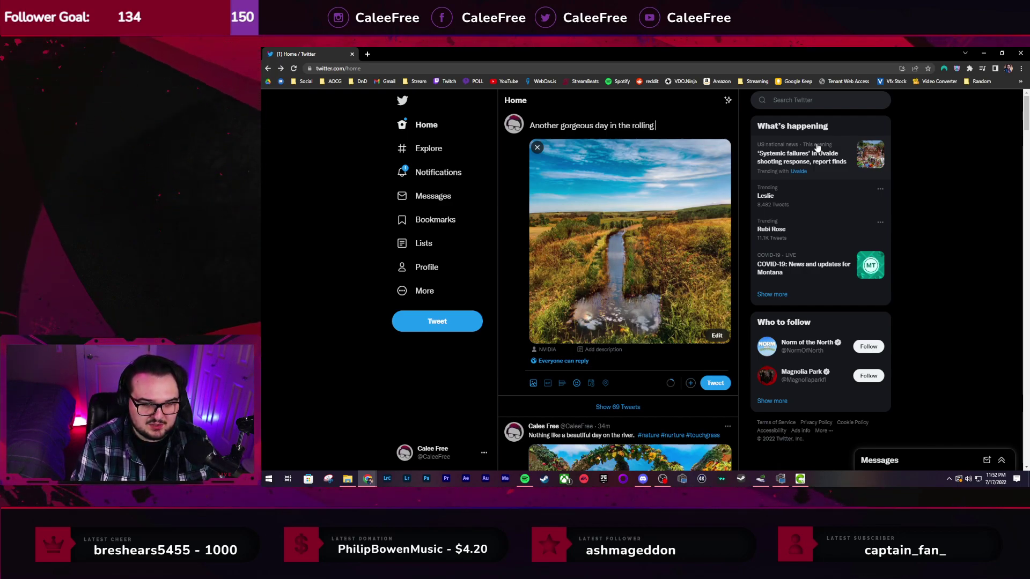
type("hills of #P")
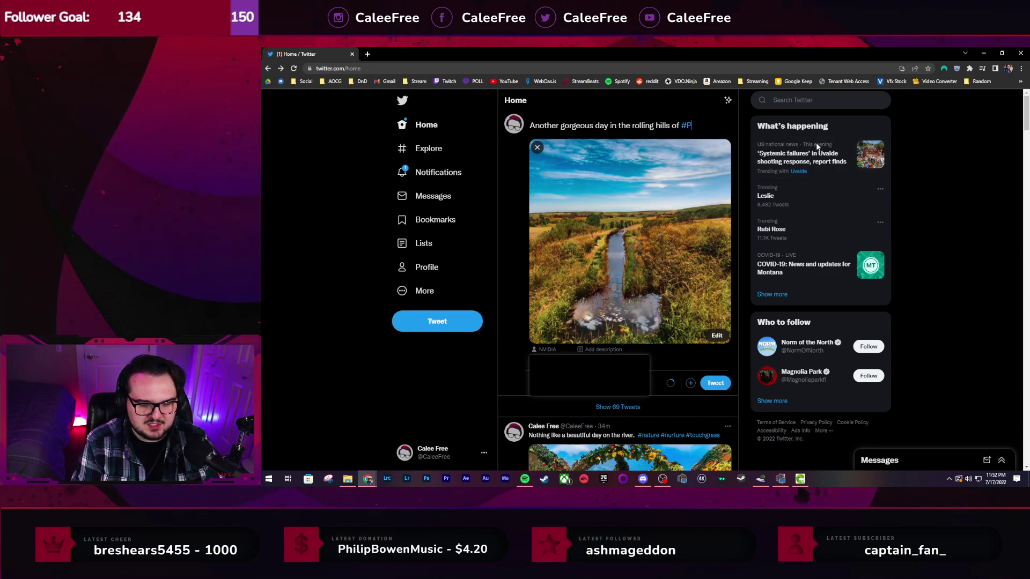
key("BackSpace")
type("Montana")
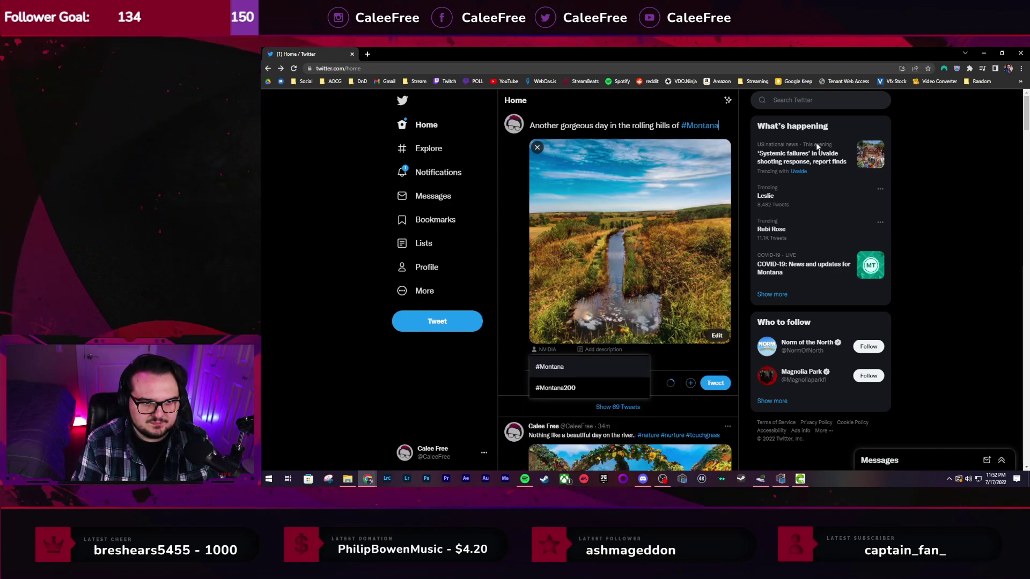
type(". #")
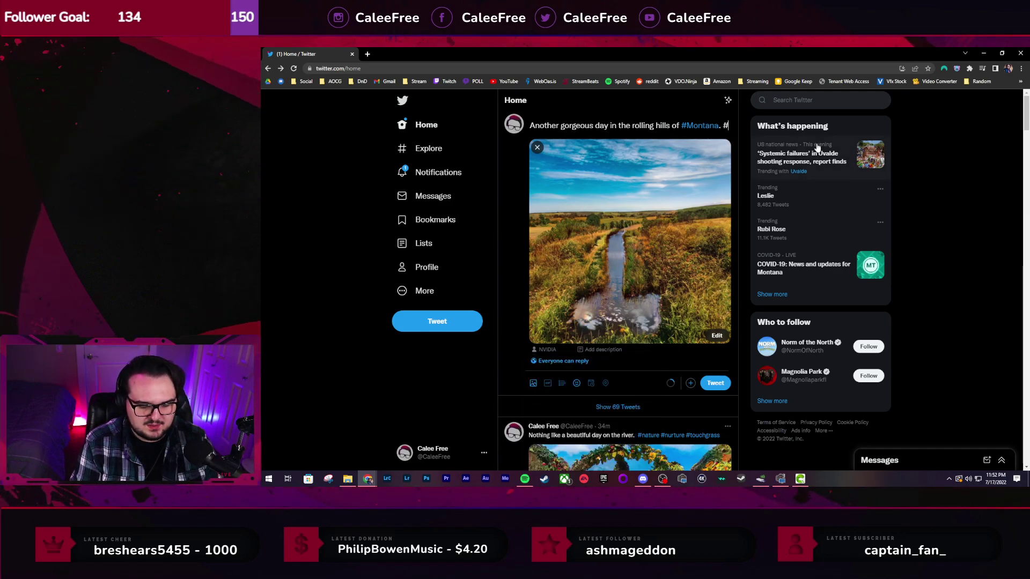
type("nature #")
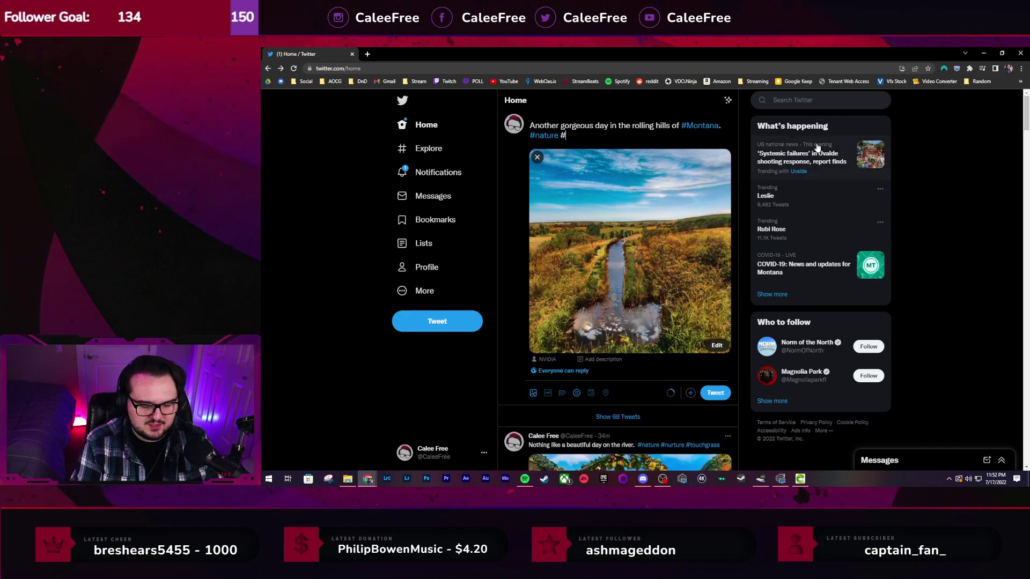
type("beauty #")
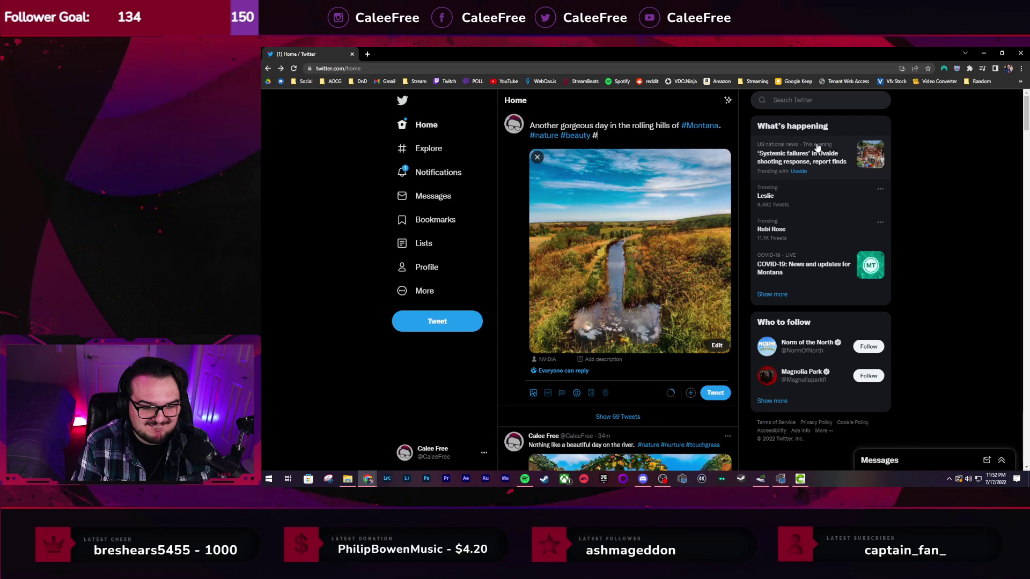
type("grass")
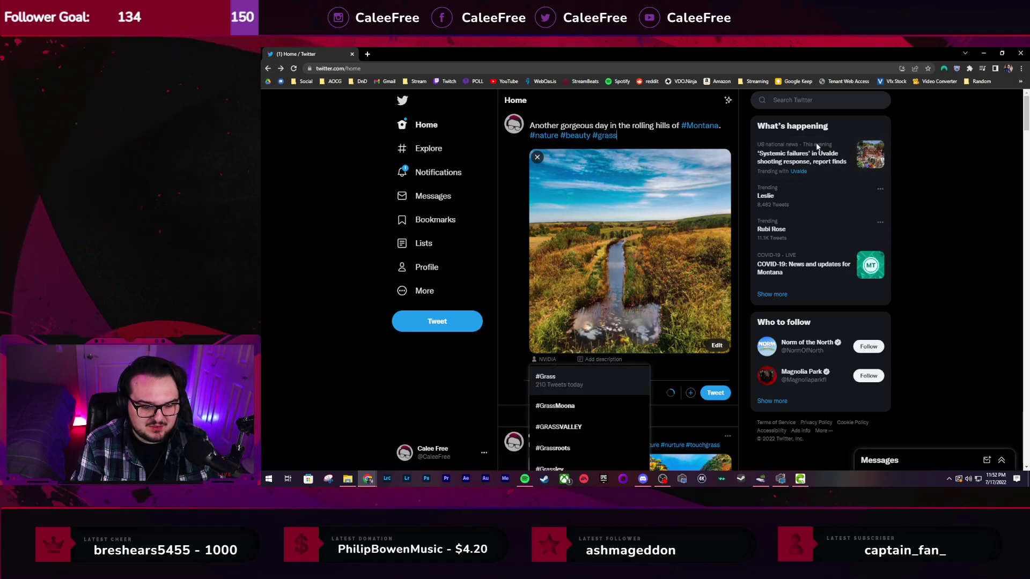
type("hasbeentouched")
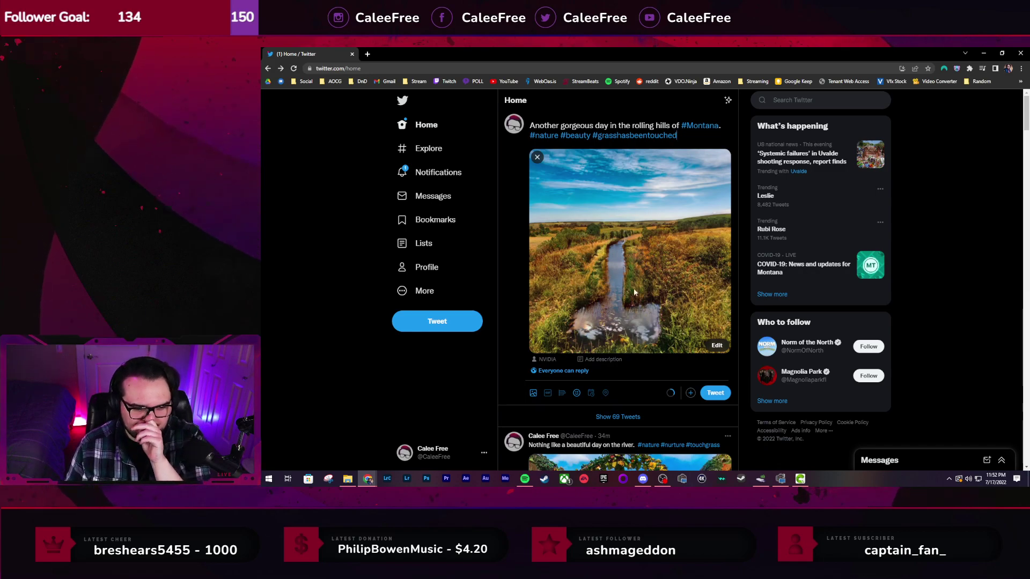
left_click(716, 394)
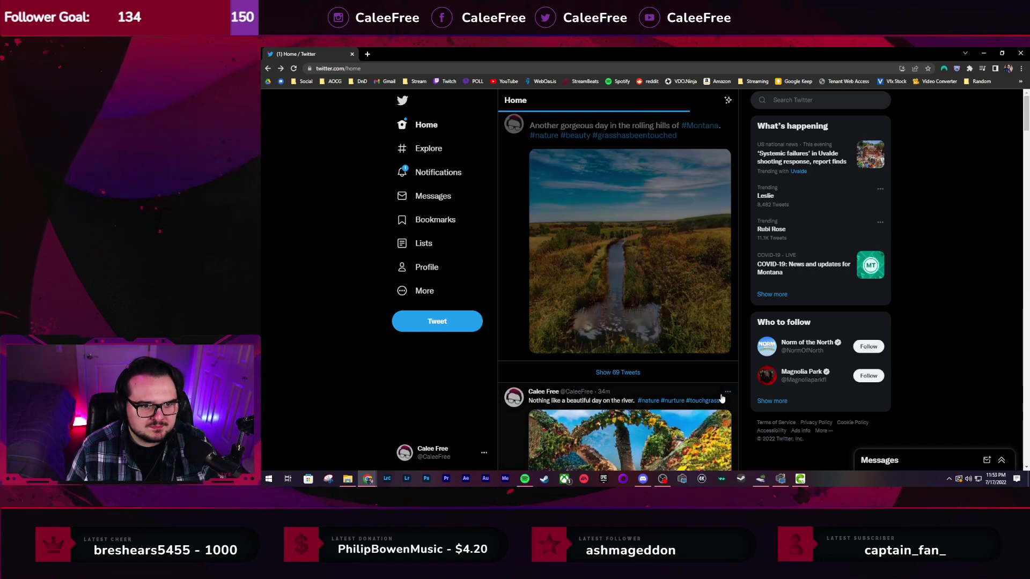
Scroll over the posted Montana tweet, then minimize Chrome to bring NVIDIA Canvas back
scroll(617, 300, "down", 6)
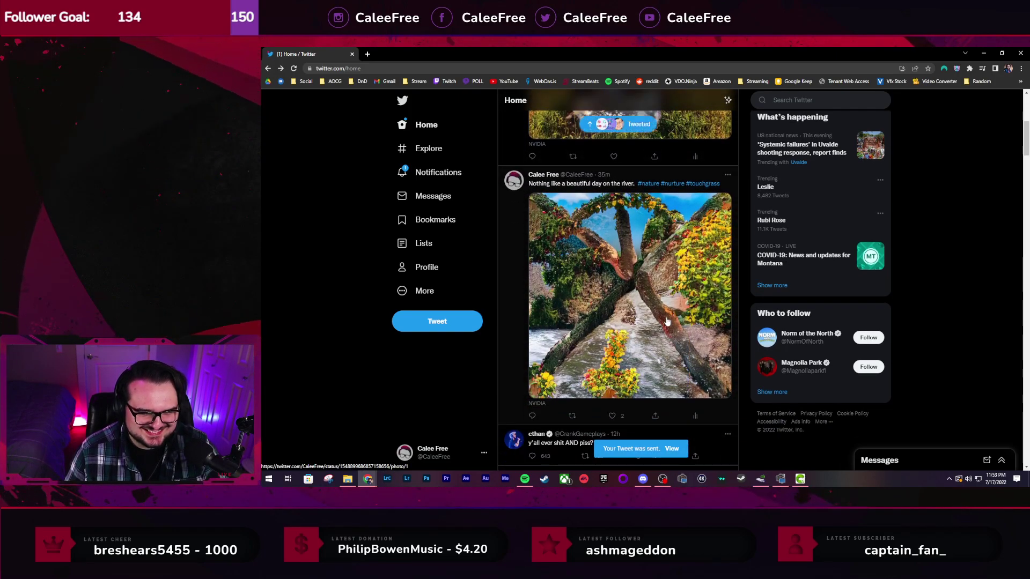
scroll(644, 301, "up", 4)
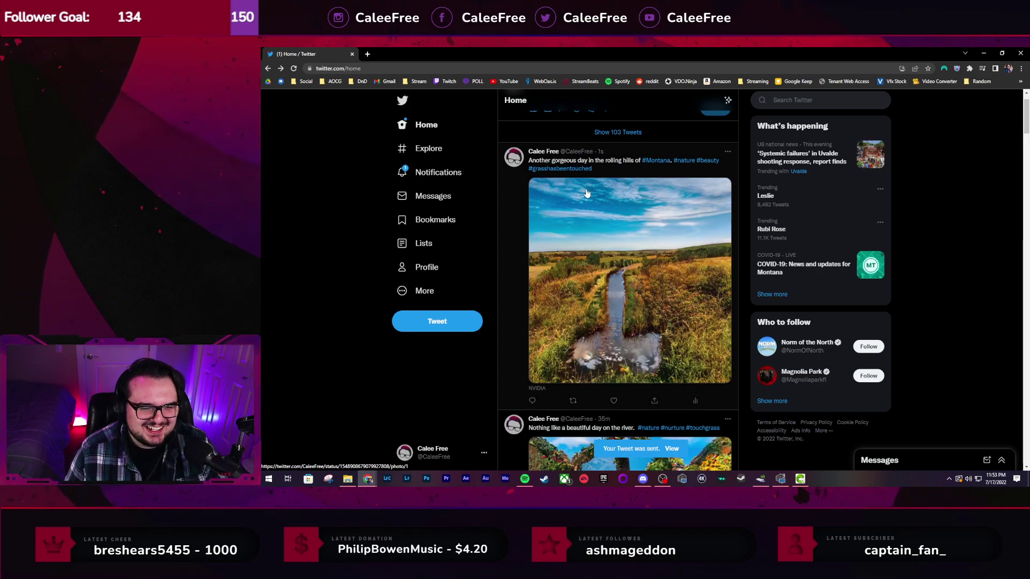
left_click(983, 53)
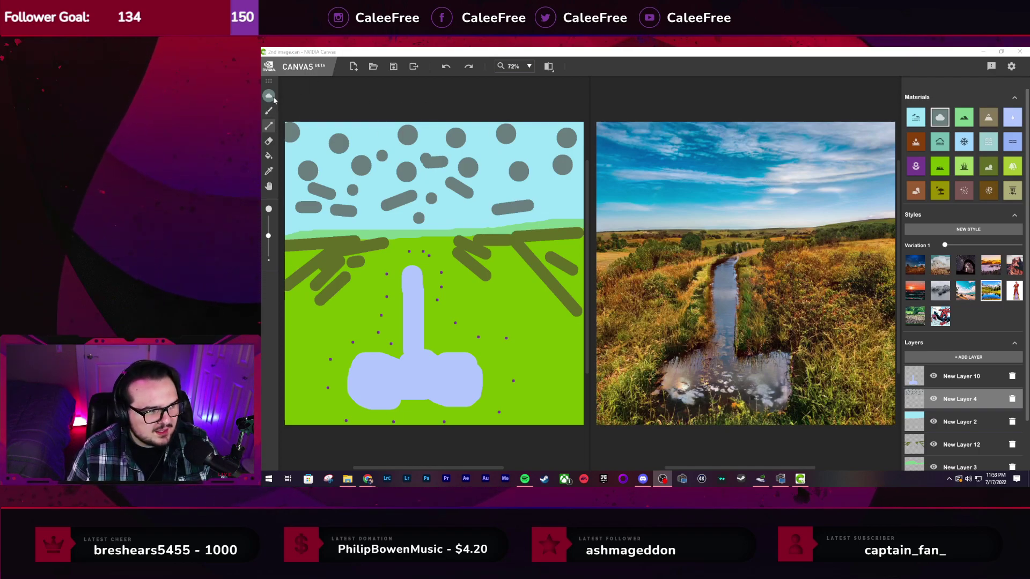
Create a new blank untitled canvas with a plain sky layer
left_click(354, 66)
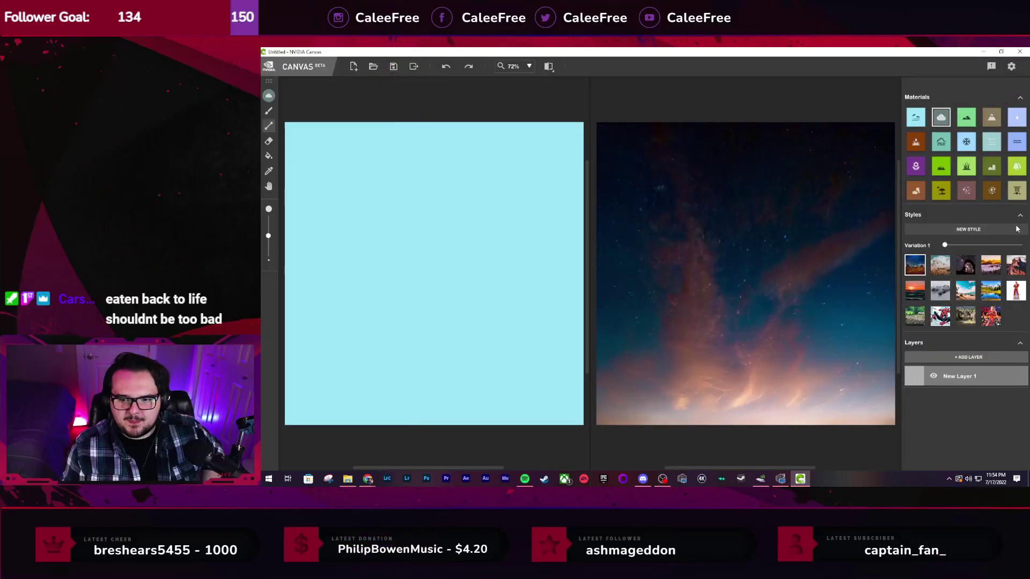
Try the red galaxy, then blue Milky Way output style, and choose the brown material
left_click(991, 316)
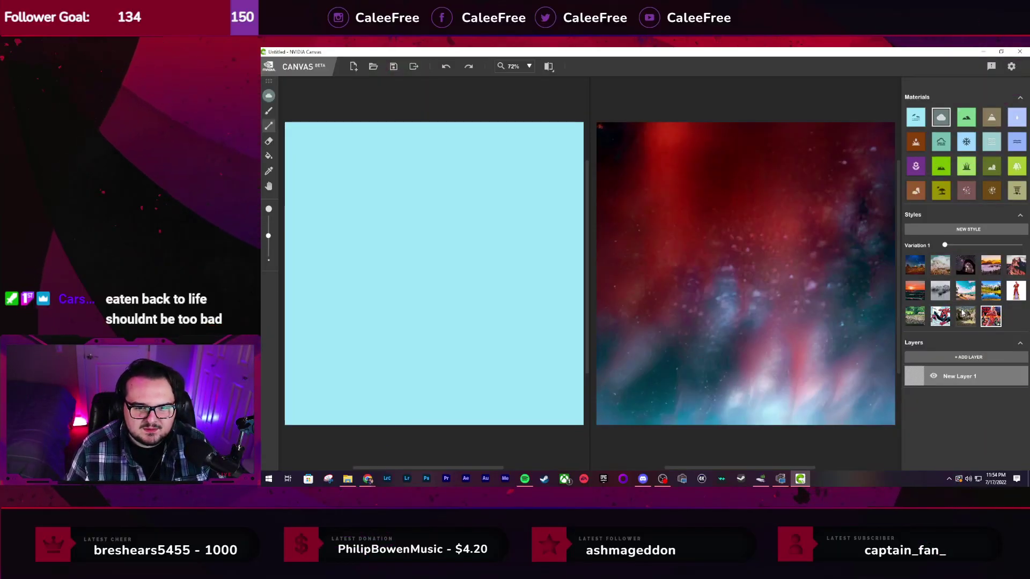
left_click(964, 319)
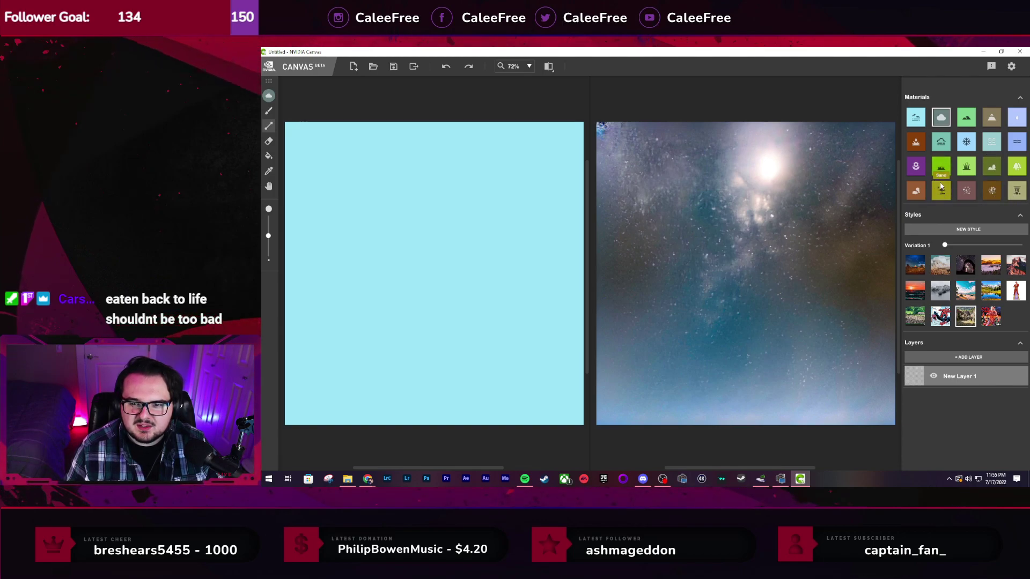
left_click(915, 190)
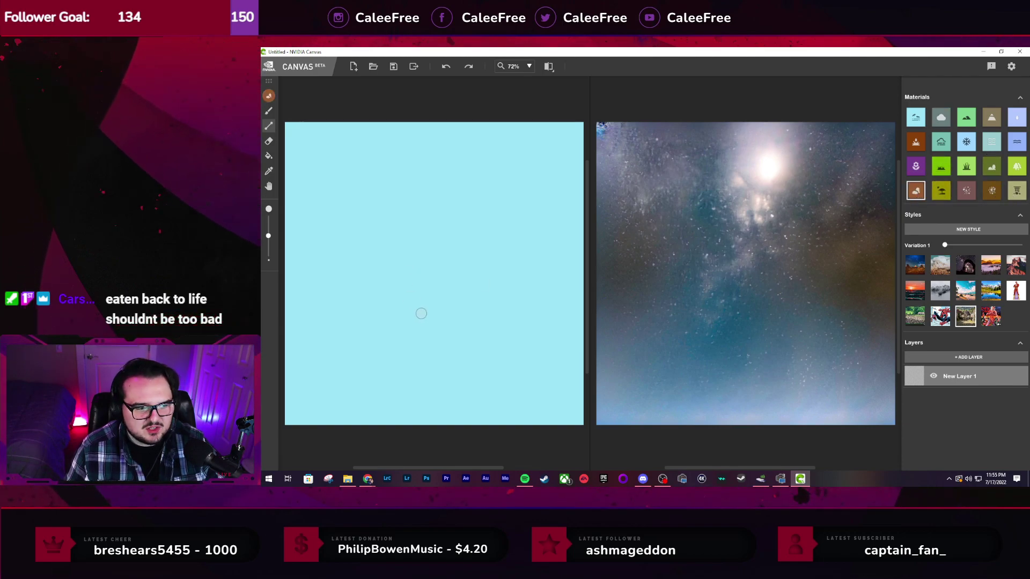
left_click(425, 355)
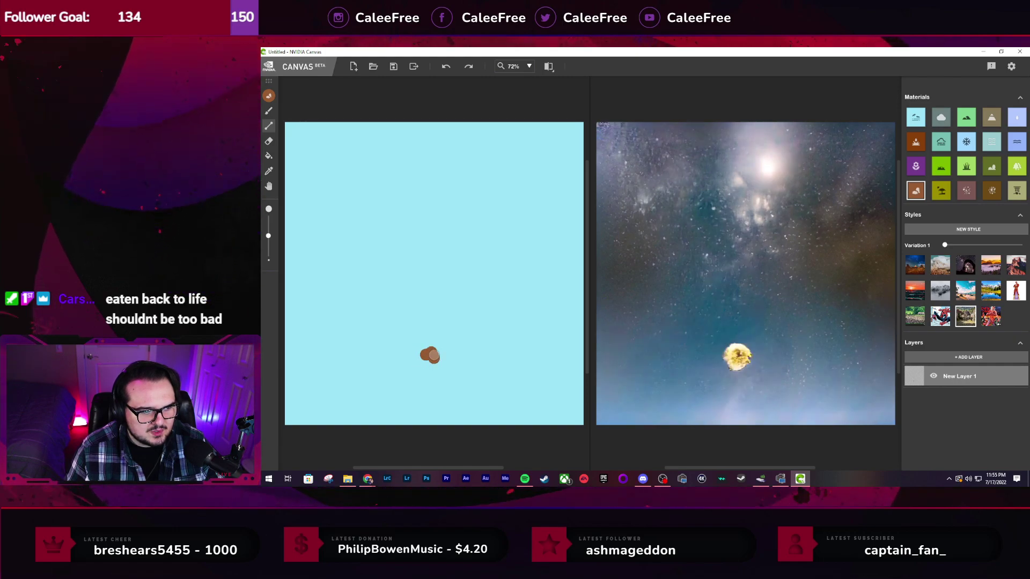
key("ctrl+z")
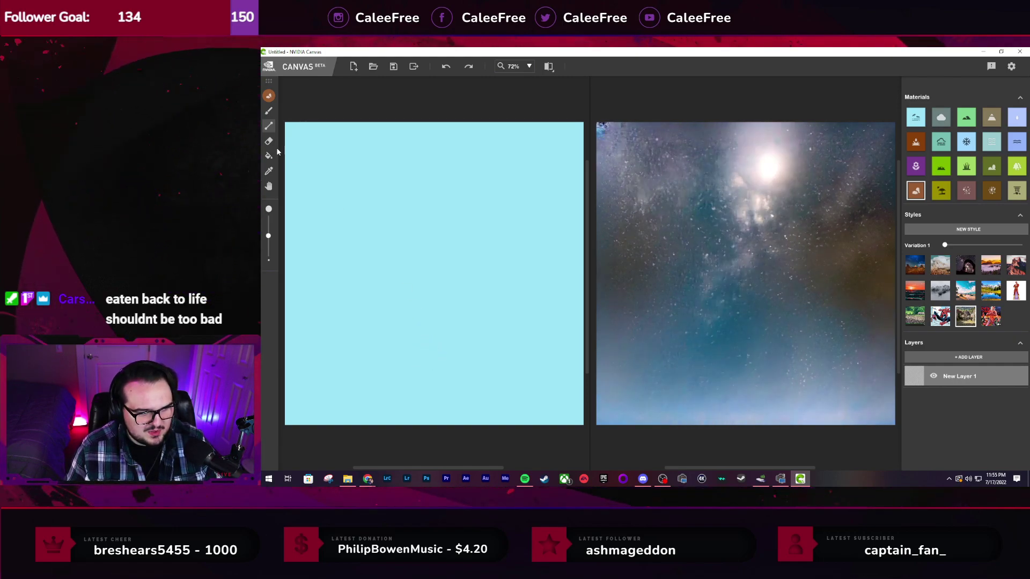
With the freehand brush, paint a brown base blob, then a torso and round head on a new layer
left_click(265, 110)
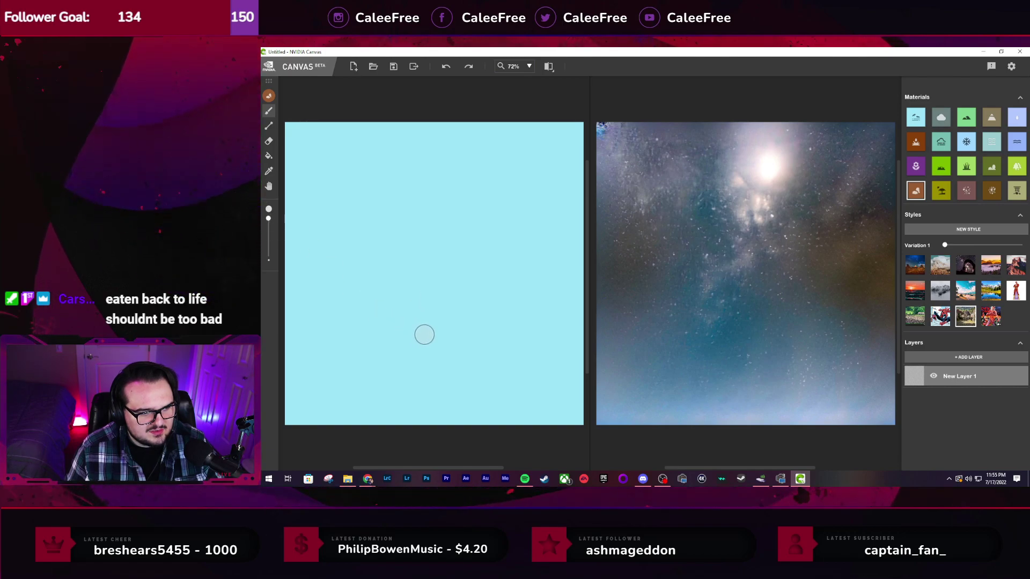
mouse_move(437, 321)
left_mouse_down()
mouse_move(426, 345)
mouse_move(447, 316)
mouse_move(409, 324)
mouse_move(446, 344)
mouse_move(426, 318)
mouse_move(438, 340)
mouse_move(445, 315)
mouse_move(438, 346)
mouse_move(418, 306)
mouse_move(435, 363)
mouse_move(444, 310)
mouse_move(398, 340)
mouse_move(457, 319)
mouse_move(399, 334)
mouse_move(454, 308)
mouse_move(409, 326)
mouse_move(478, 330)
mouse_move(401, 319)
mouse_move(477, 363)
mouse_move(425, 329)
left_mouse_up()
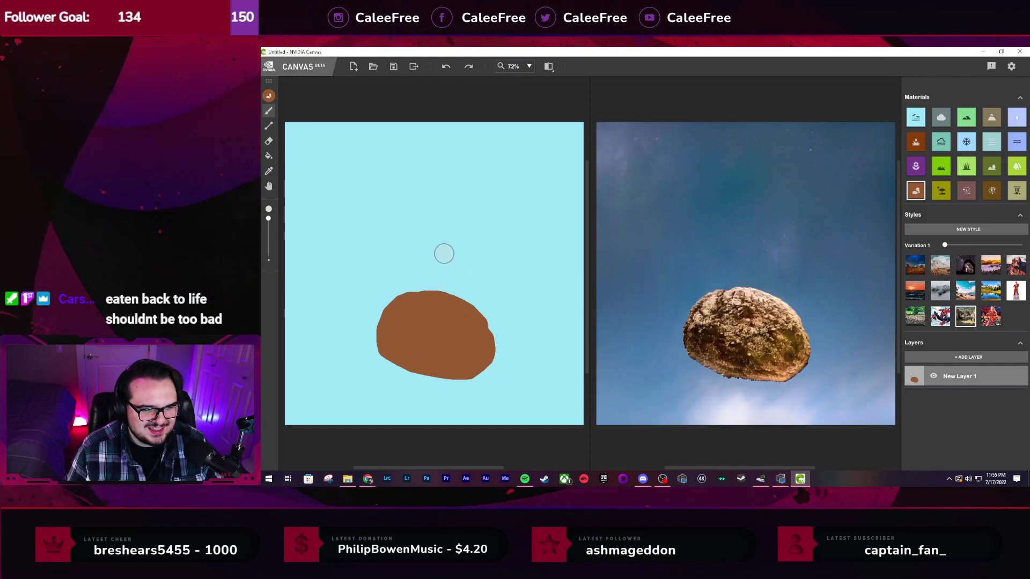
left_click(938, 356)
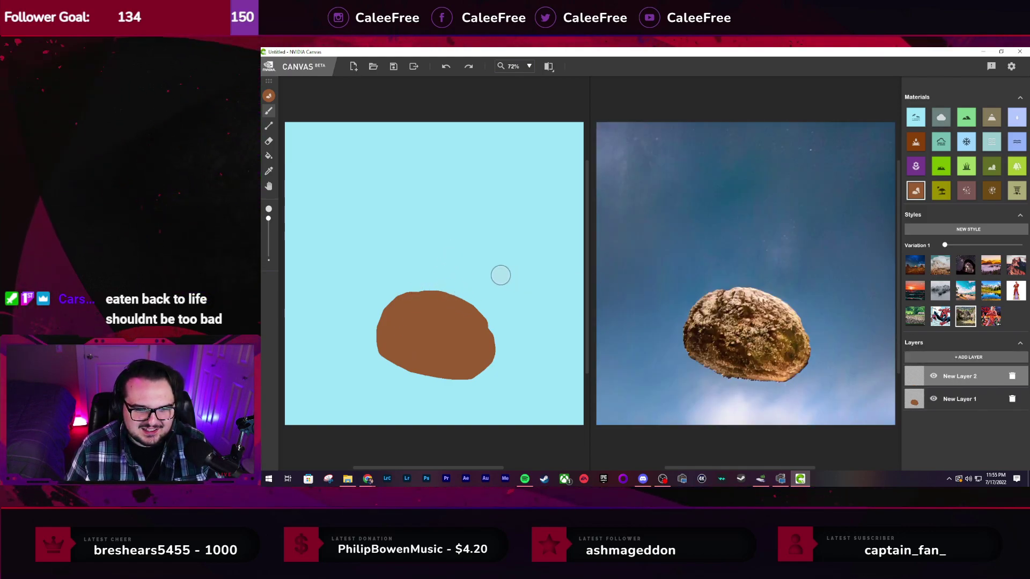
mouse_move(424, 289)
left_mouse_down()
mouse_move(458, 293)
mouse_move(469, 264)
mouse_move(437, 270)
left_mouse_up()
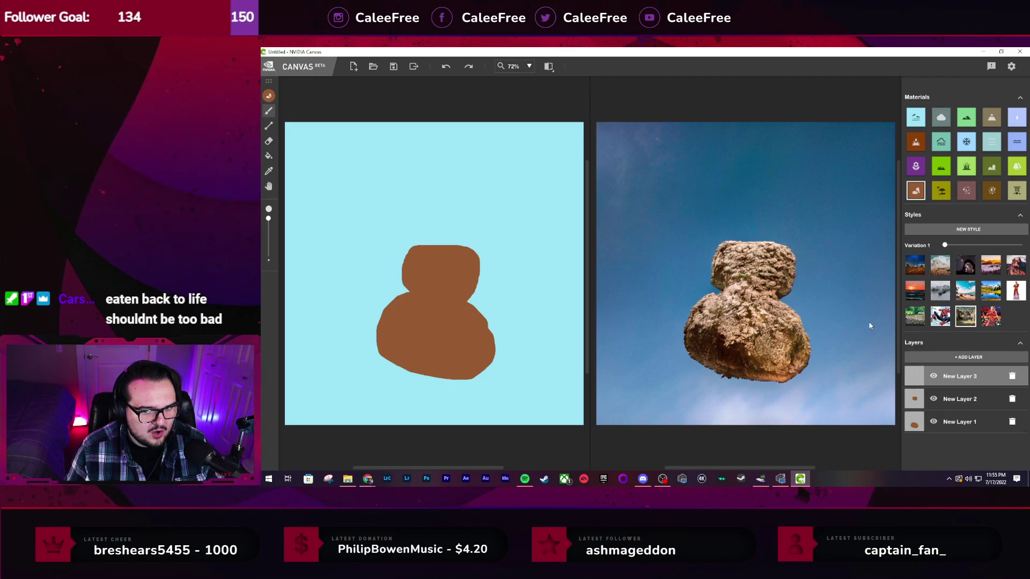
mouse_move(449, 221)
left_mouse_down()
mouse_move(449, 243)
mouse_move(452, 222)
left_mouse_up()
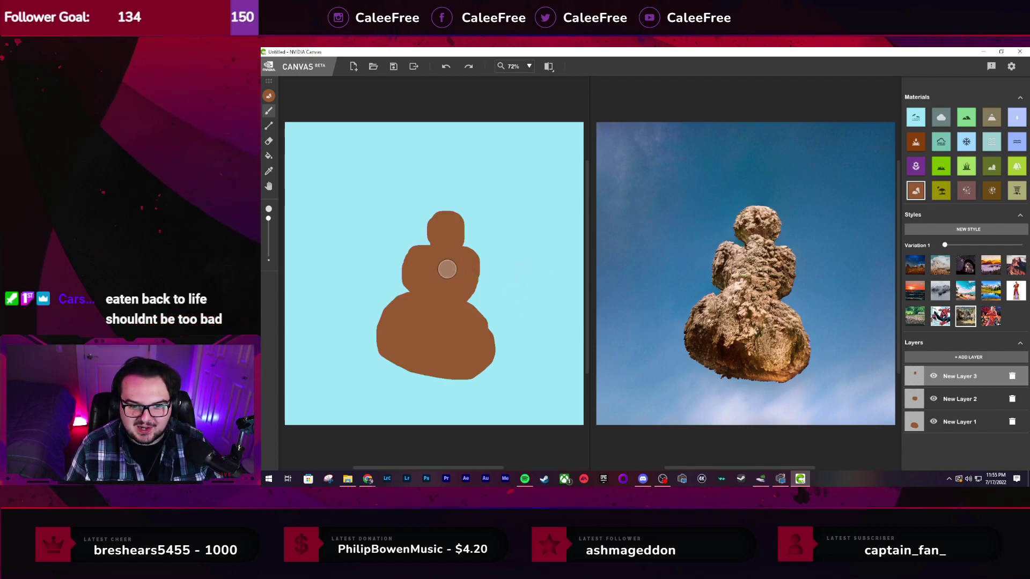
On a new layer, paint two up-reaching arms and two splayed legs, undoing an oversized head stroke
left_click(952, 355)
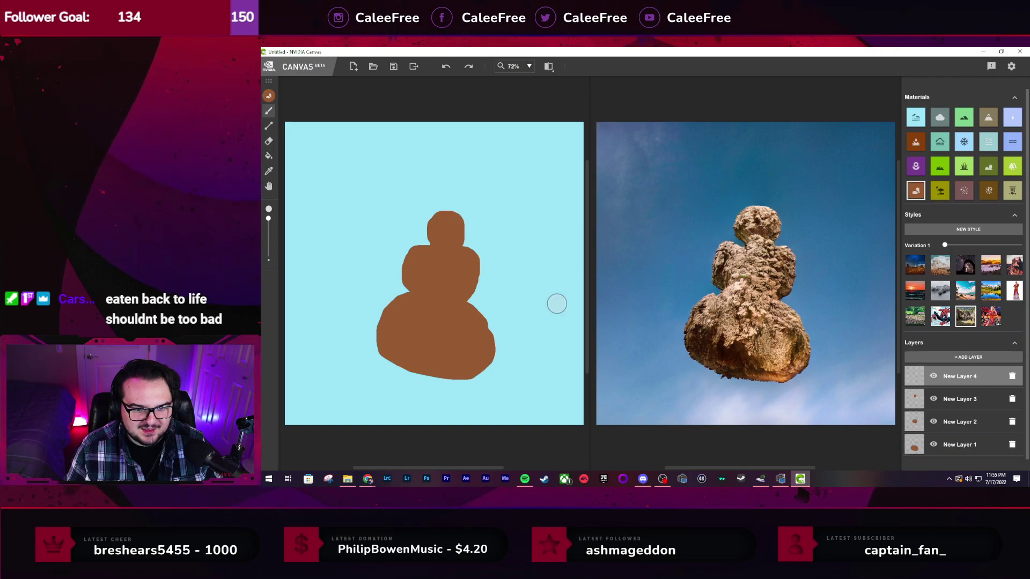
left_click_drag(410, 265, 347, 233)
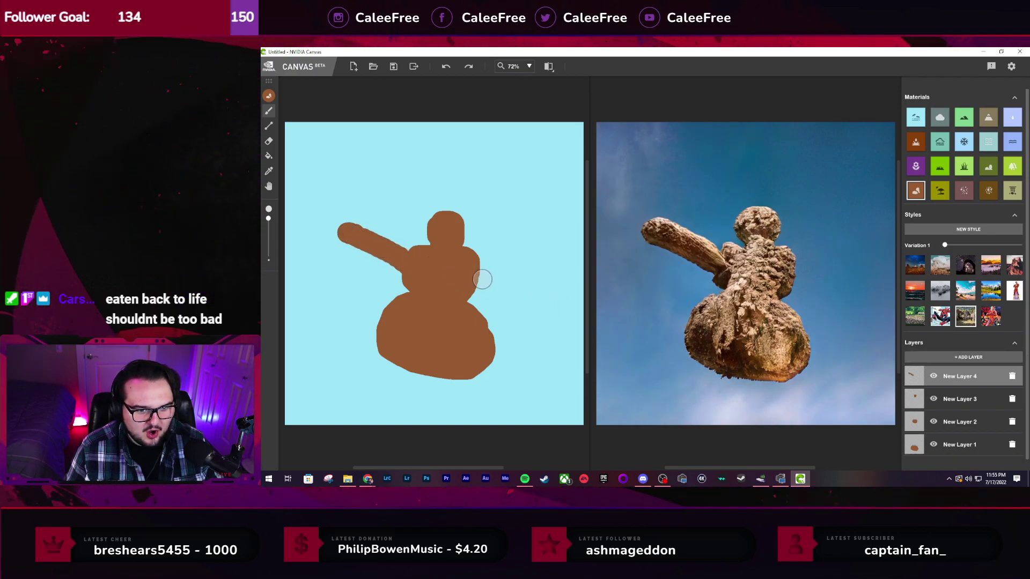
left_click_drag(504, 262, 555, 243)
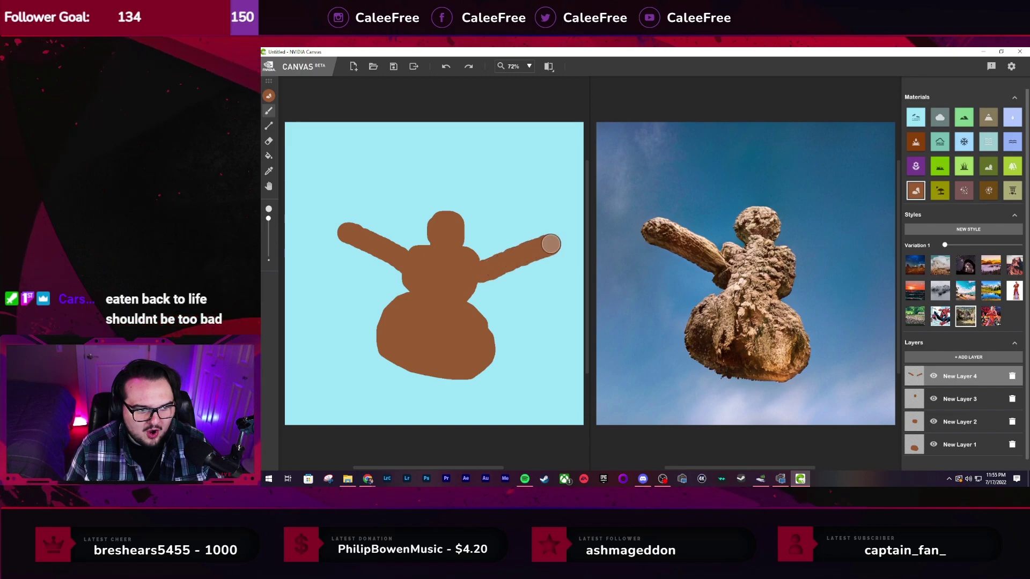
left_click_drag(456, 211, 428, 236)
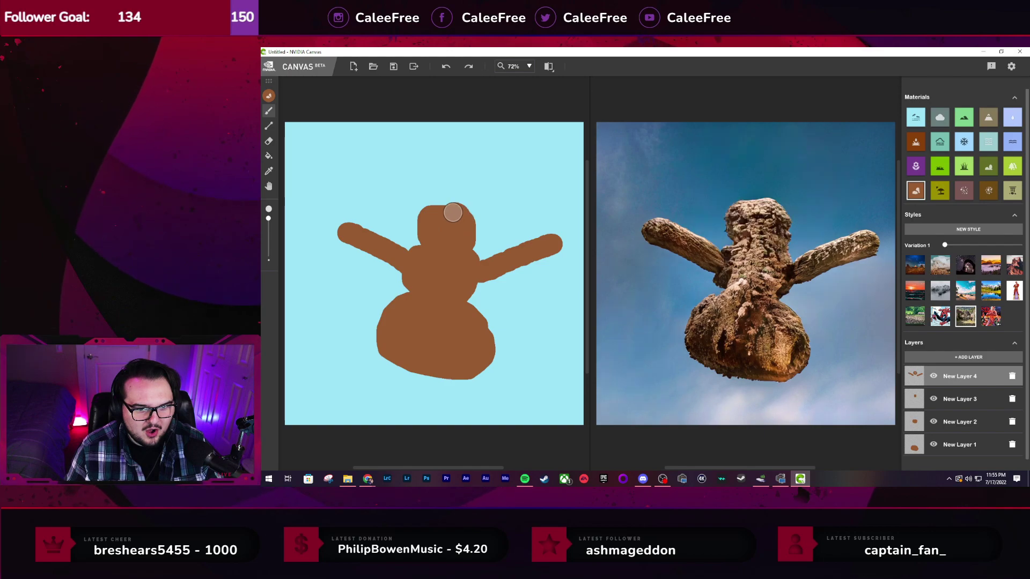
key("ctrl+z")
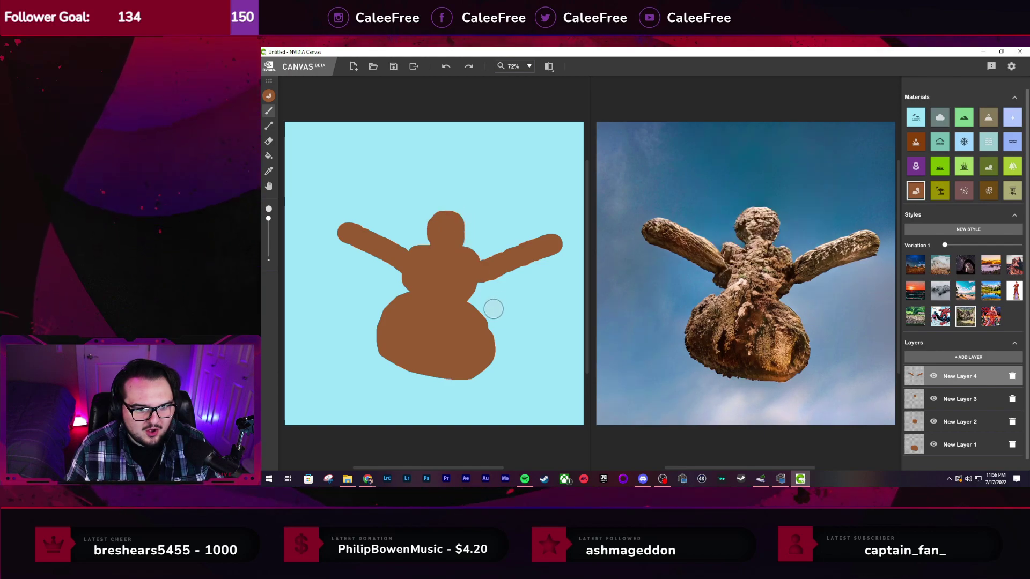
left_click_drag(406, 374, 374, 406)
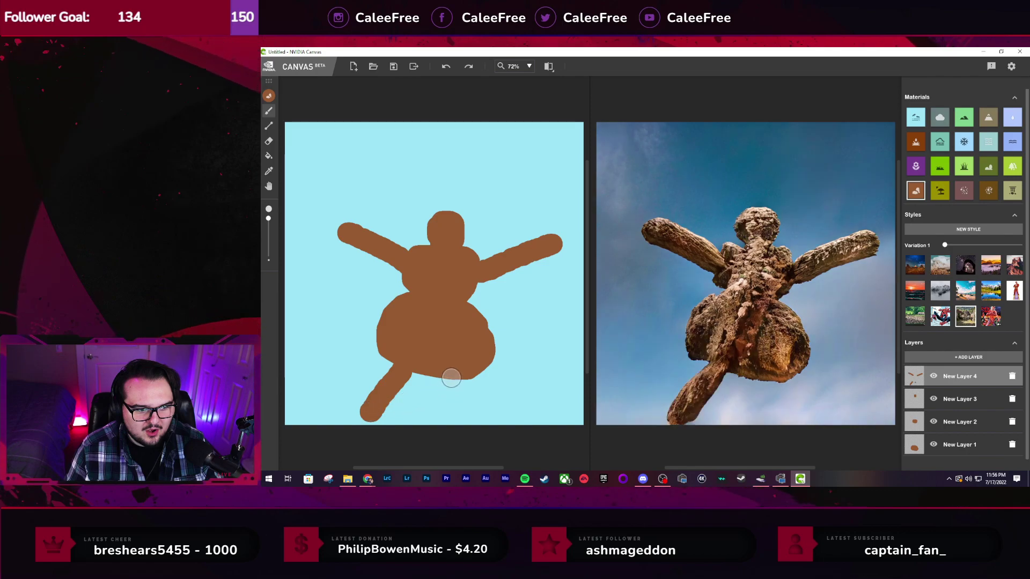
left_click_drag(451, 378, 474, 417)
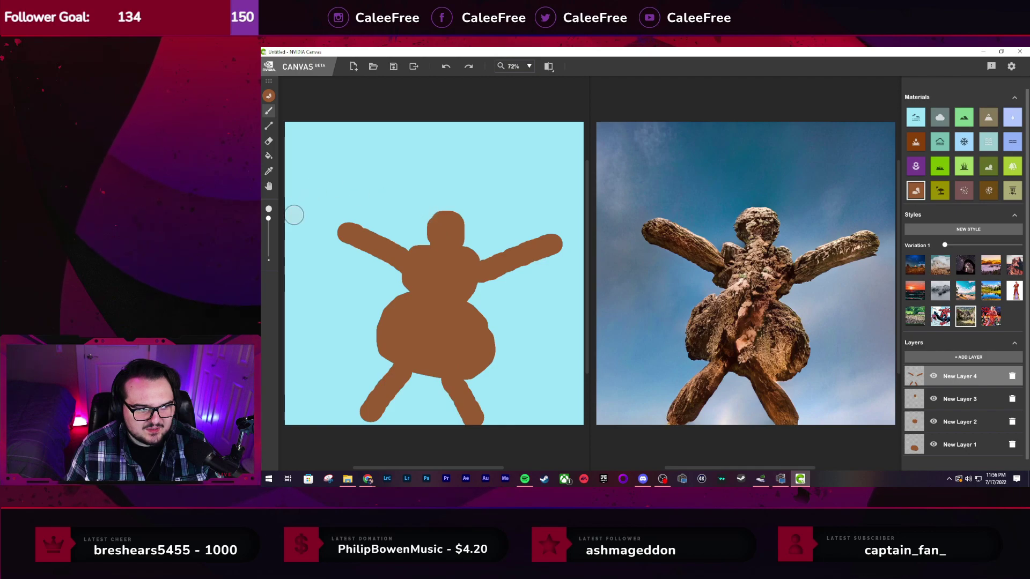
Shrink the brush and try a thin mark on the head, then undo it
key("bracketleft")
key("bracketleft")
key("bracketleft")
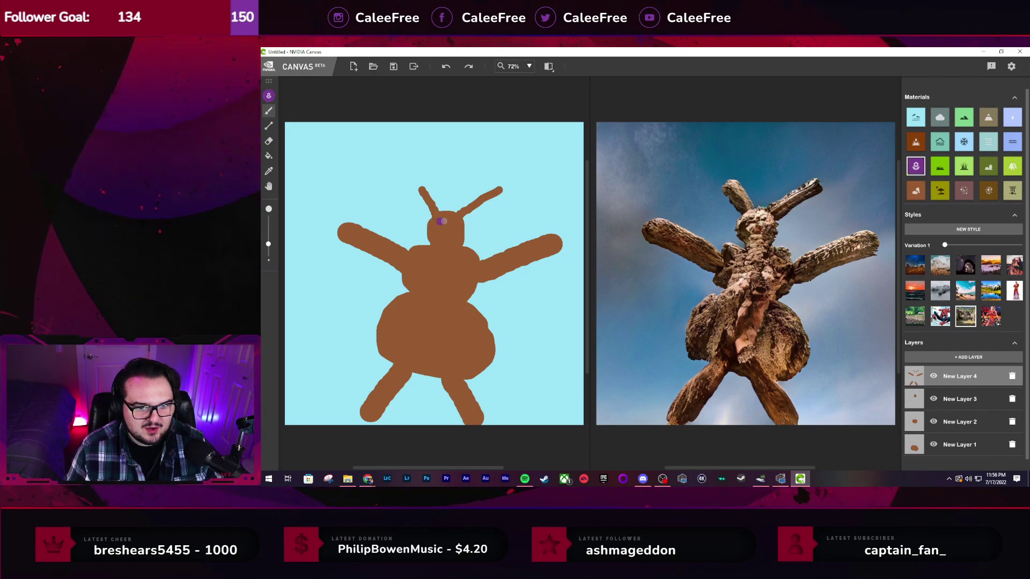
left_click_drag(440, 220, 449, 236)
key("ctrl+z")
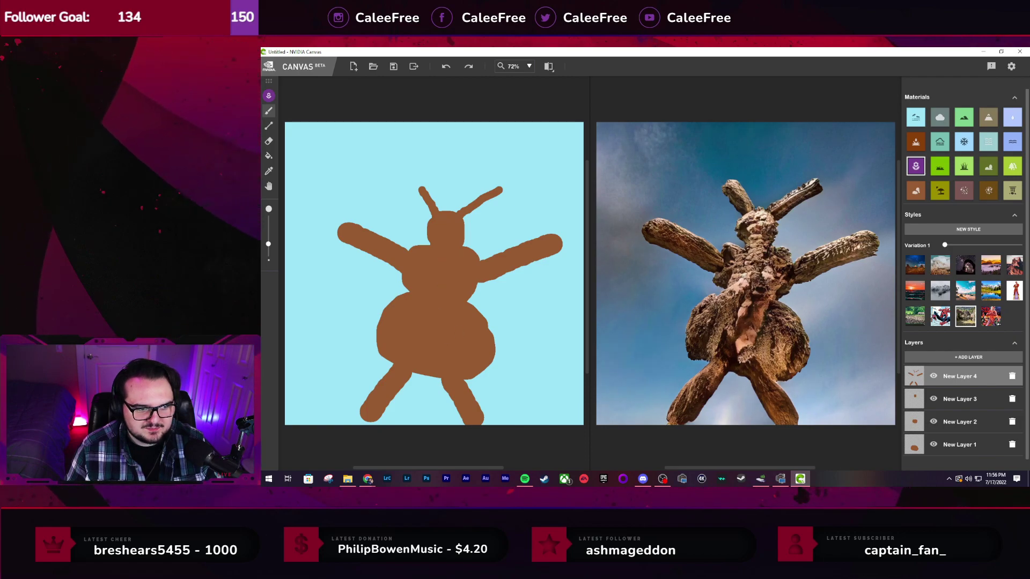
On a new layer, dot two green grass eyes on the creature's head
left_click(969, 357)
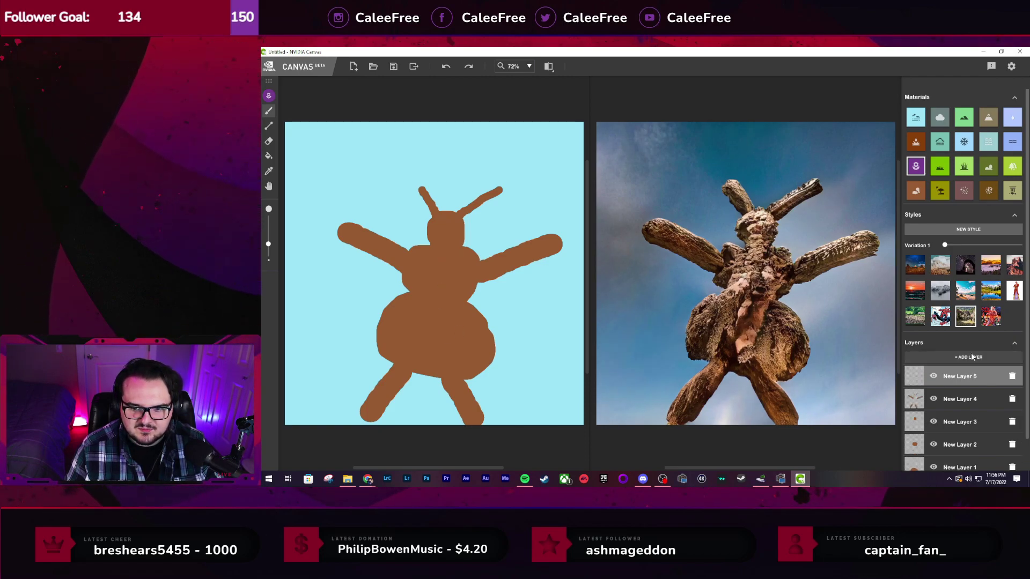
left_click(940, 168)
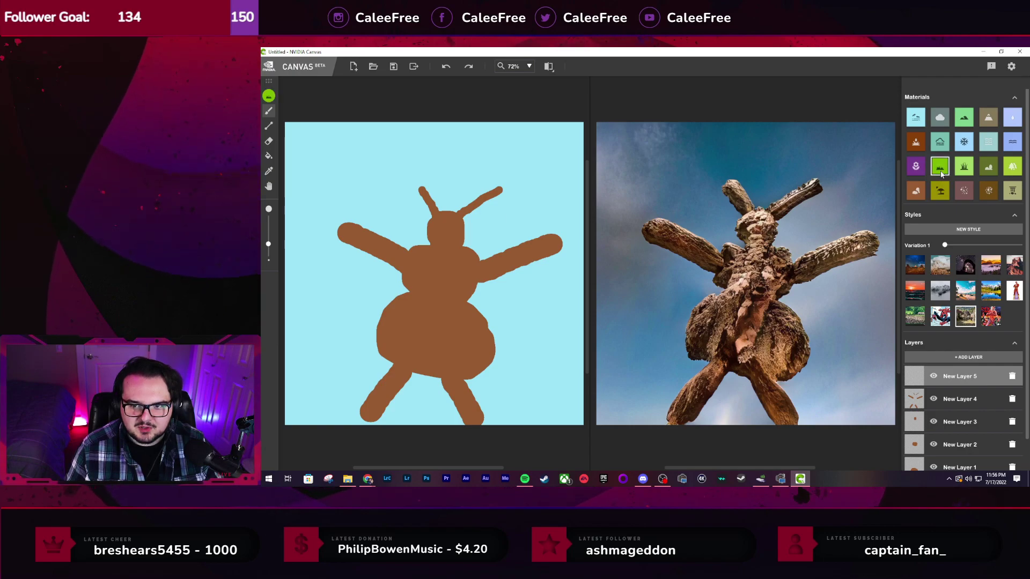
left_click(437, 221)
left_click(454, 223)
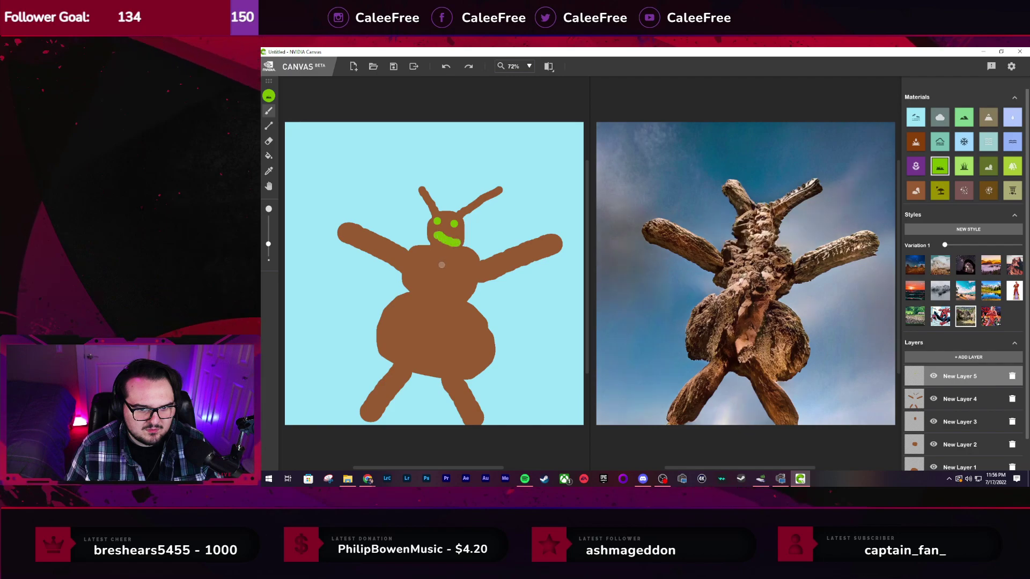
Dot two green moss spots on the chest and lower body, undoing the stray attempts
left_click_drag(440, 263, 435, 348)
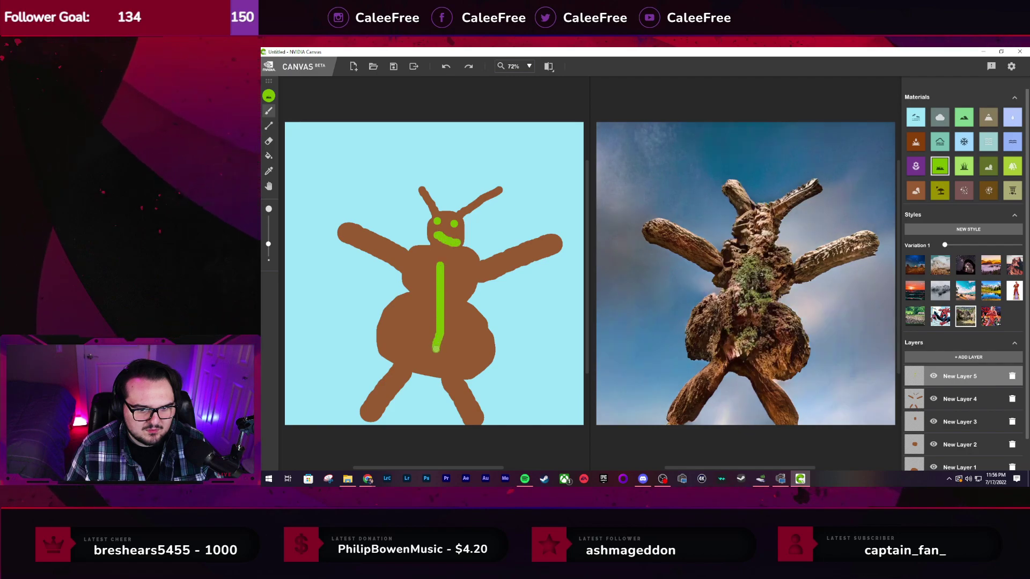
key("ctrl+z")
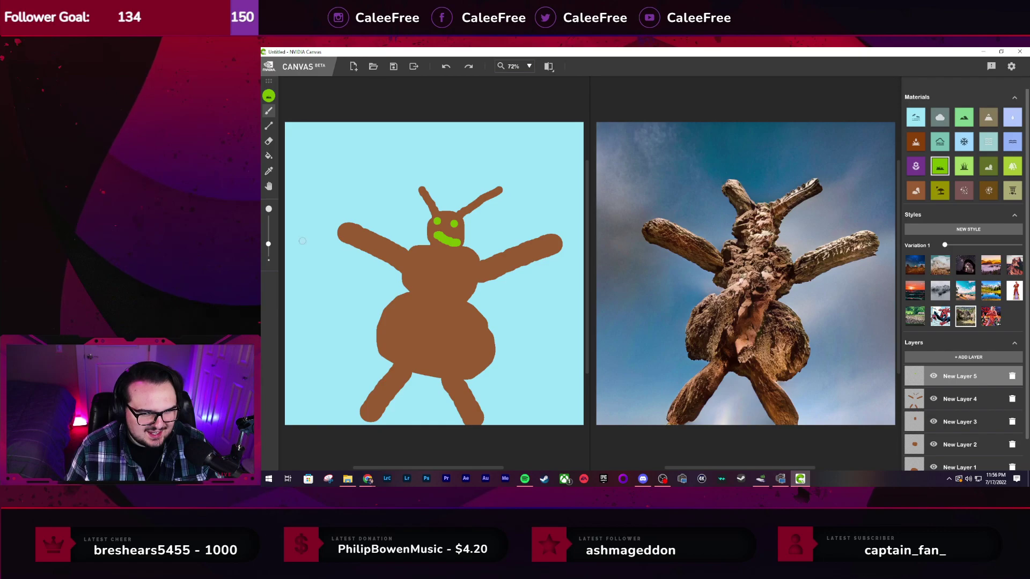
left_click(439, 272)
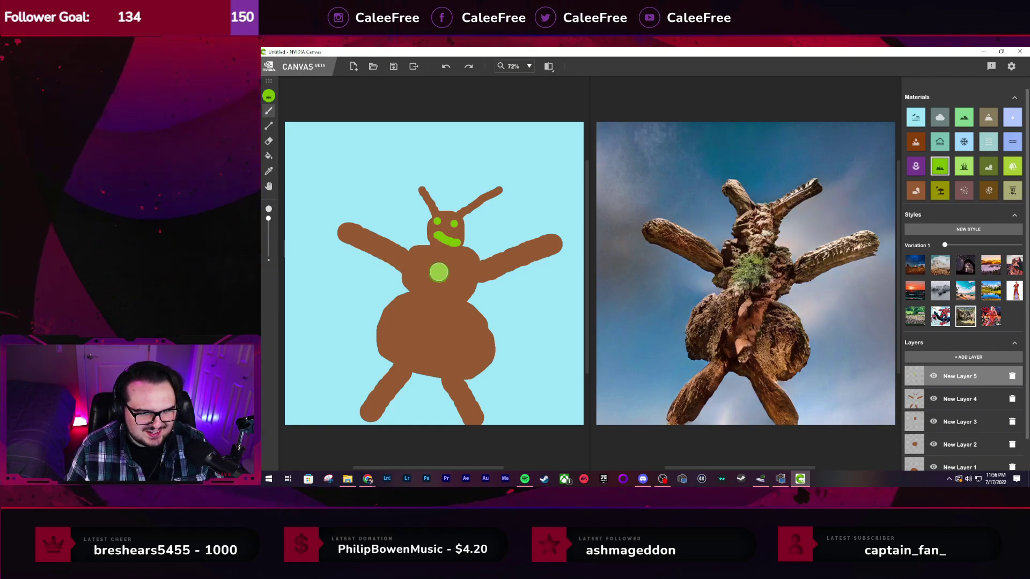
left_click(437, 315)
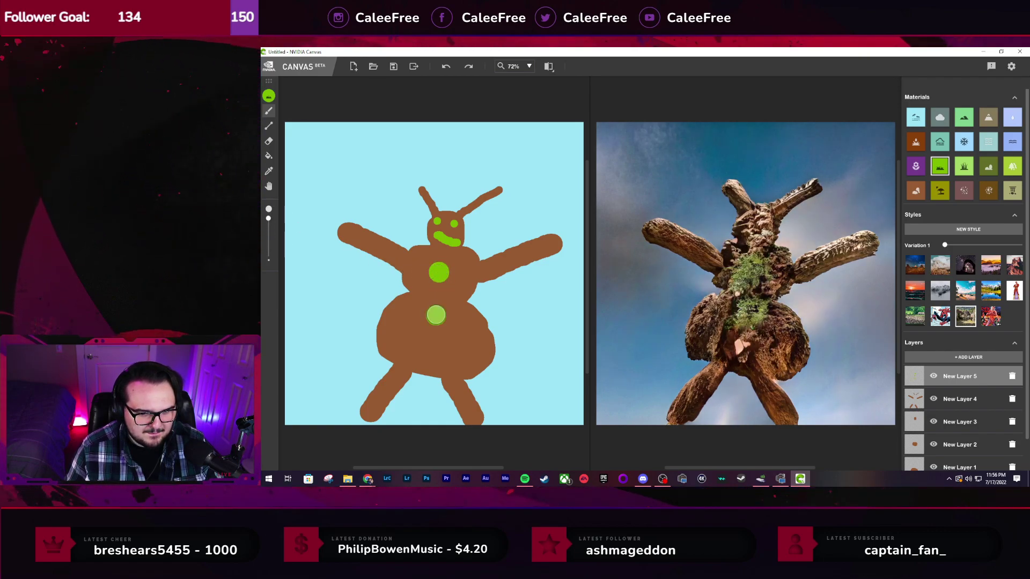
key("ctrl+z")
key("ctrl+z")
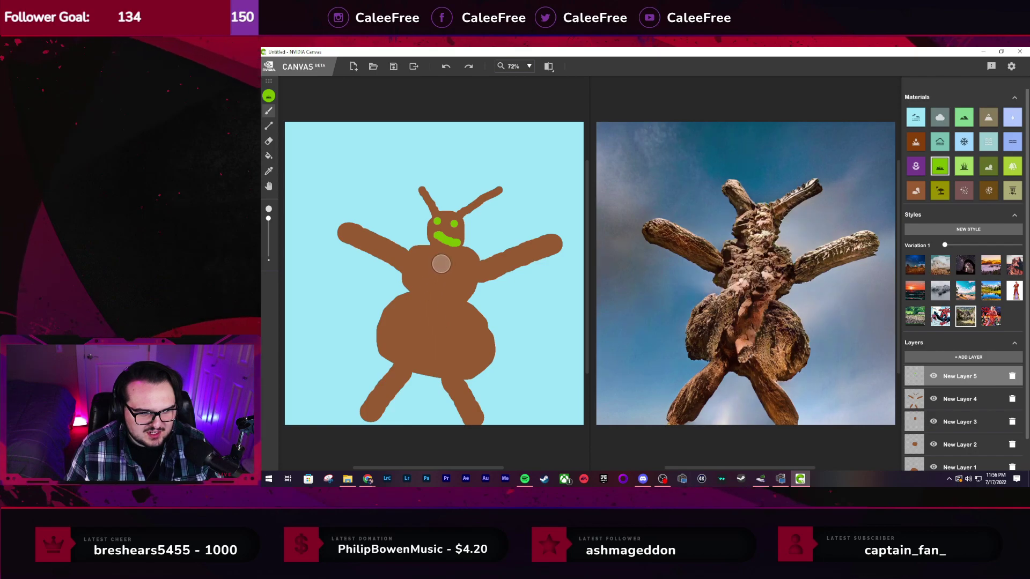
left_click(441, 268)
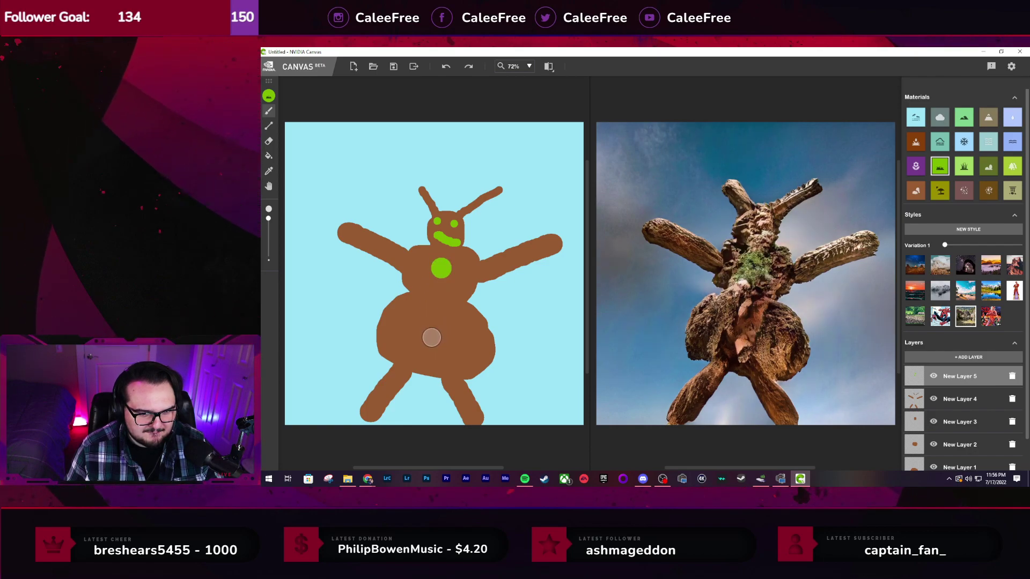
left_click(432, 338)
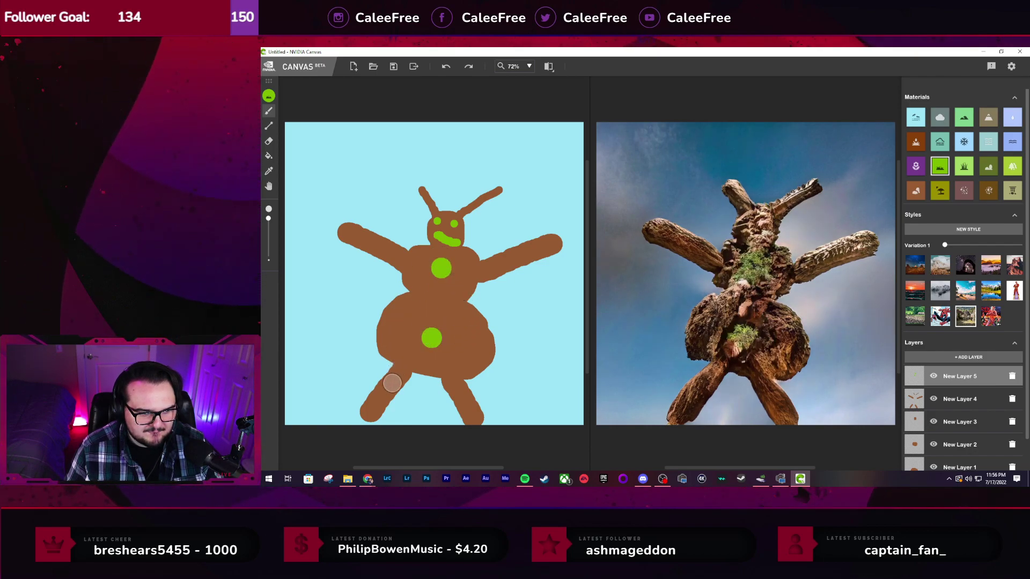
Paint green foliage tufts over the hand and both feet
mouse_move(347, 220)
left_mouse_down()
mouse_move(351, 241)
mouse_move(352, 213)
mouse_move(330, 243)
mouse_move(354, 220)
left_mouse_up()
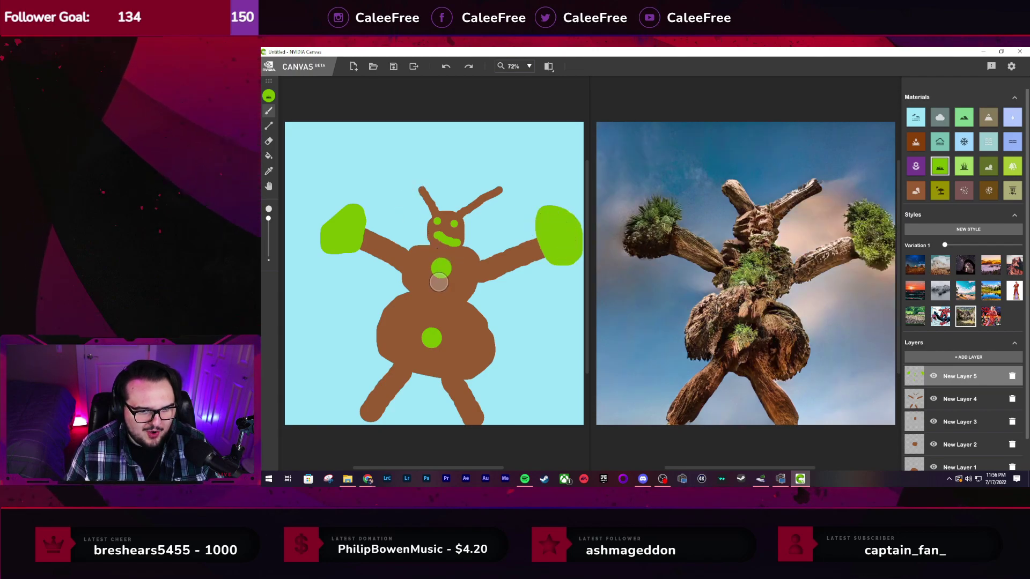
left_click_drag(378, 414, 358, 406)
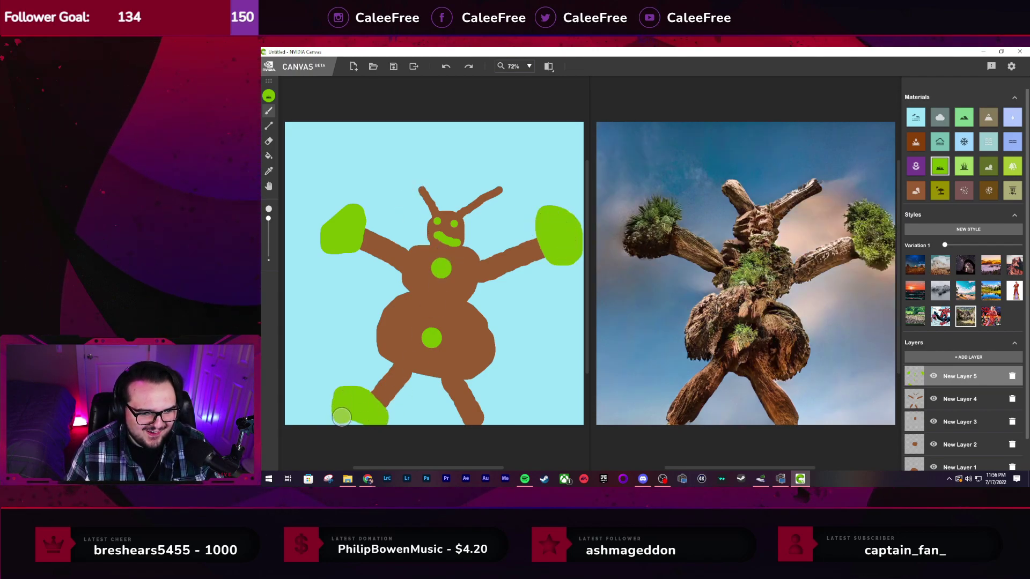
mouse_move(451, 427)
left_mouse_down()
mouse_move(488, 417)
mouse_move(487, 427)
mouse_move(509, 408)
mouse_move(467, 429)
mouse_move(534, 405)
mouse_move(476, 426)
mouse_move(531, 413)
left_mouse_up()
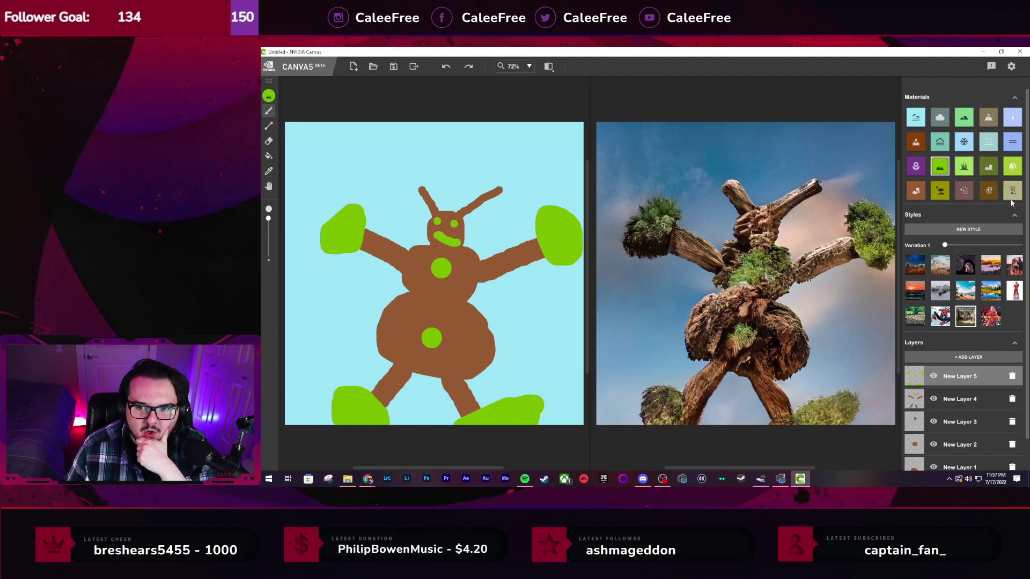
Draw a shorter light-green line between the legs on a new layer
left_click(1012, 166)
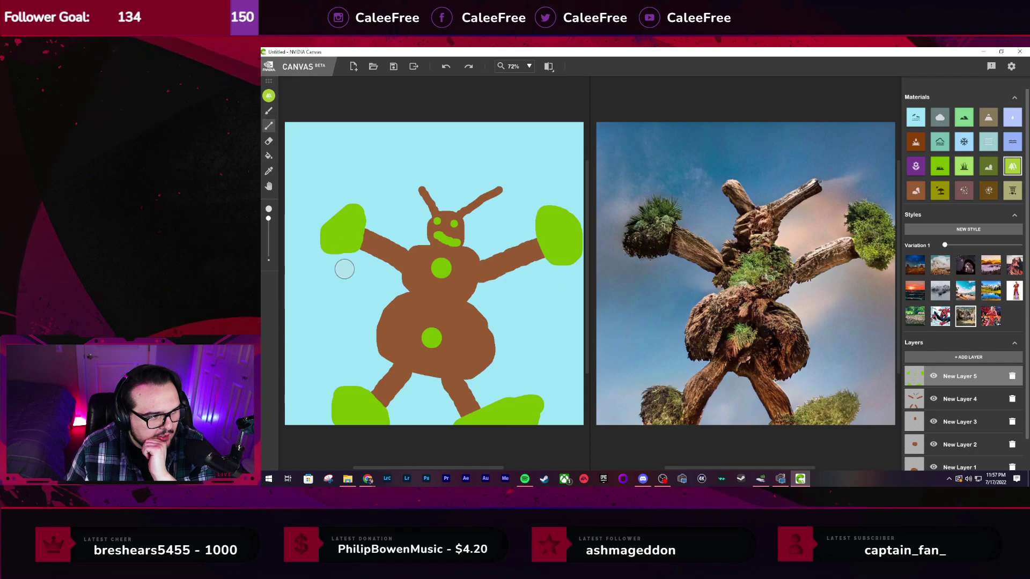
mouse_move(427, 368)
left_mouse_down()
mouse_move(422, 436)
mouse_move(438, 443)
left_mouse_up()
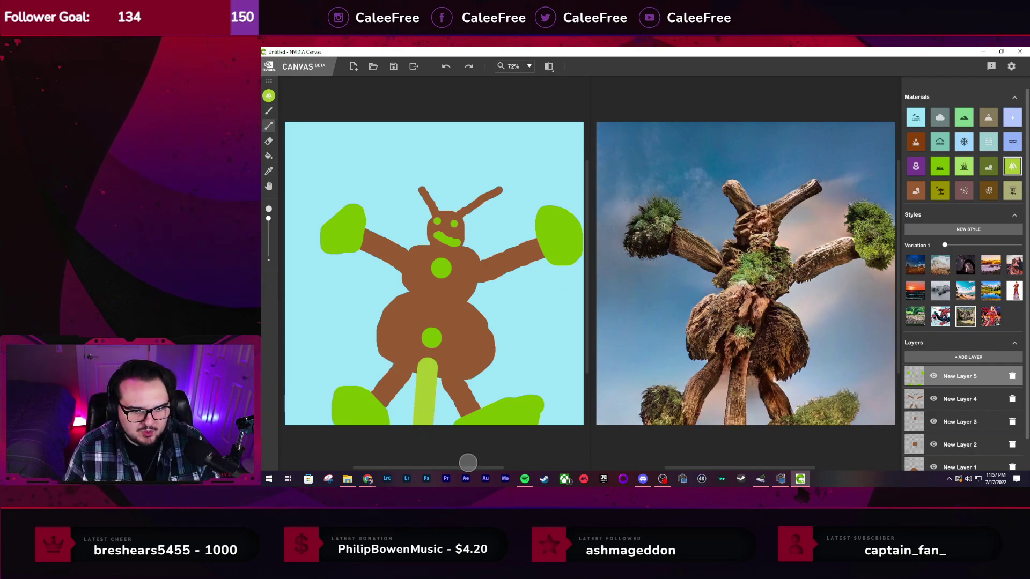
key("ctrl+z")
left_click(968, 357)
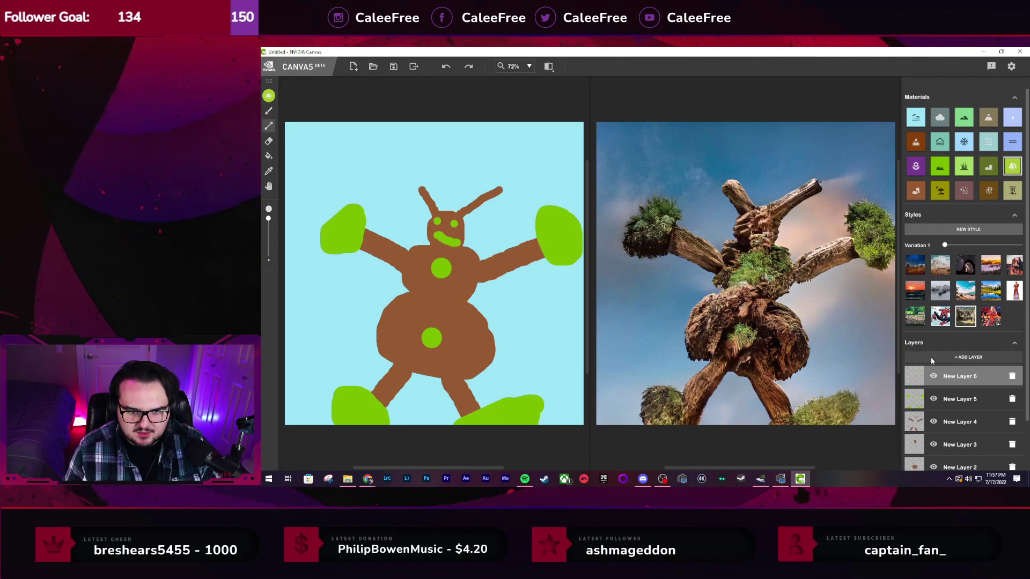
left_click_drag(427, 369, 417, 438)
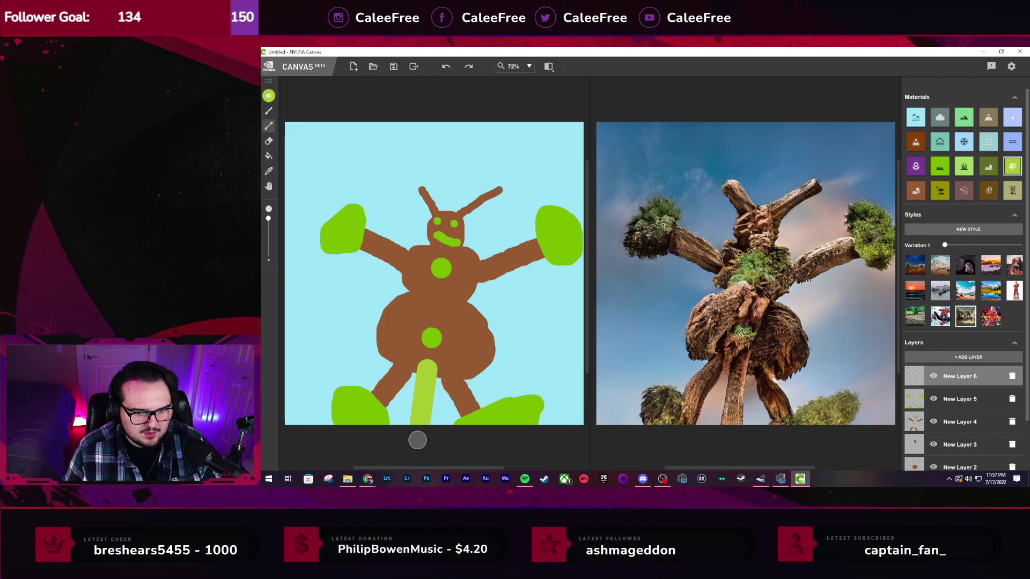
key("ctrl+z")
left_click_drag(426, 360, 426, 398)
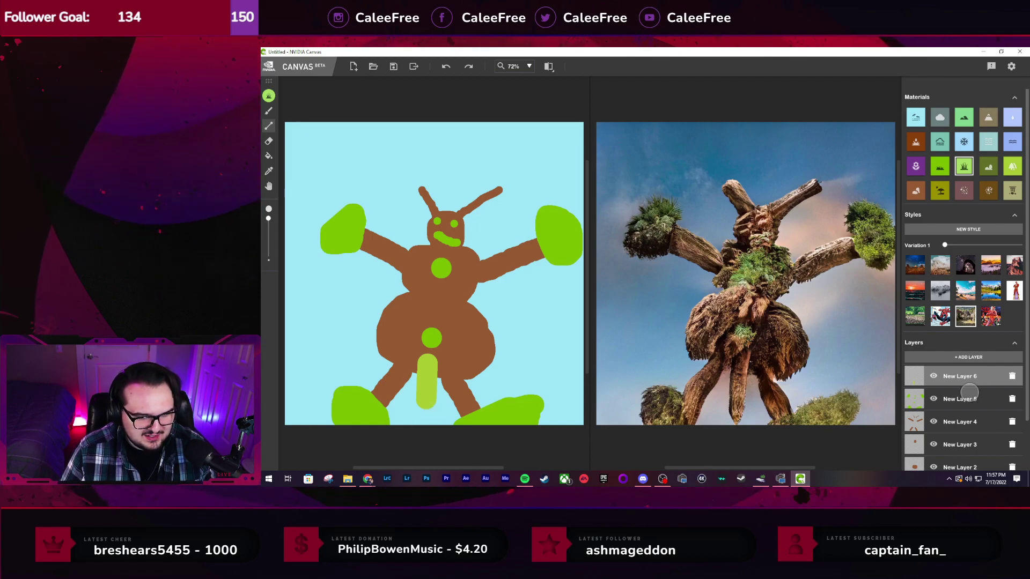
Add New Layer 7, retry the stroke's lower end, undo extras and dot a purple blob there
key("ctrl+shift+n")
mouse_move(447, 396)
left_mouse_down()
mouse_move(428, 395)
mouse_move(435, 409)
left_mouse_up()
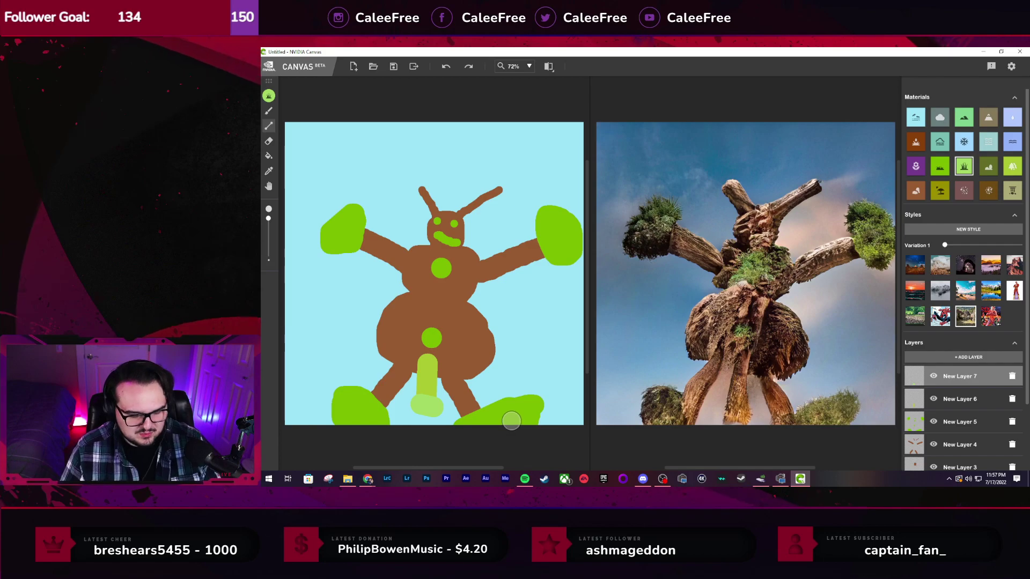
key("ctrl+z")
key("b")
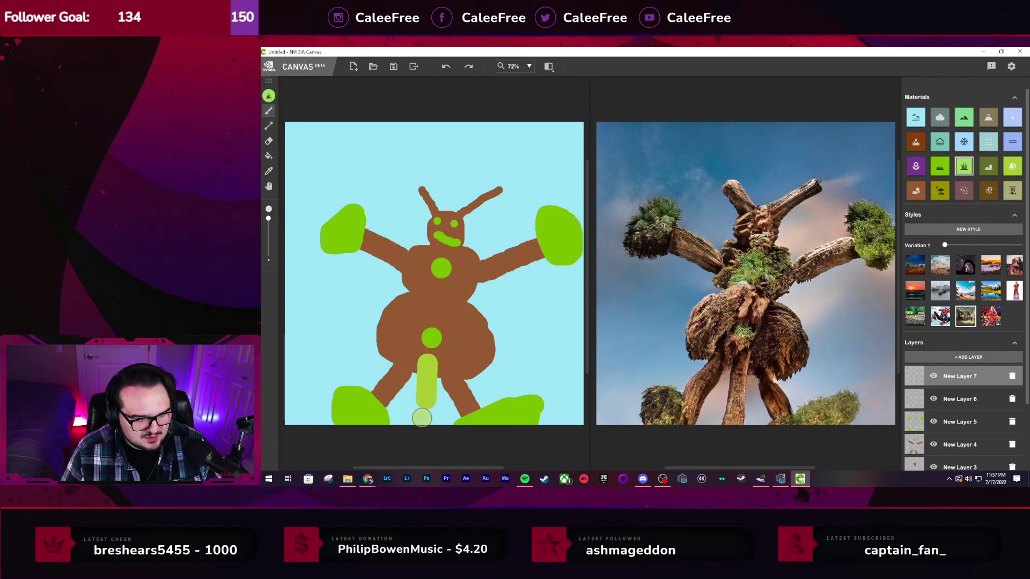
key("ctrl+z")
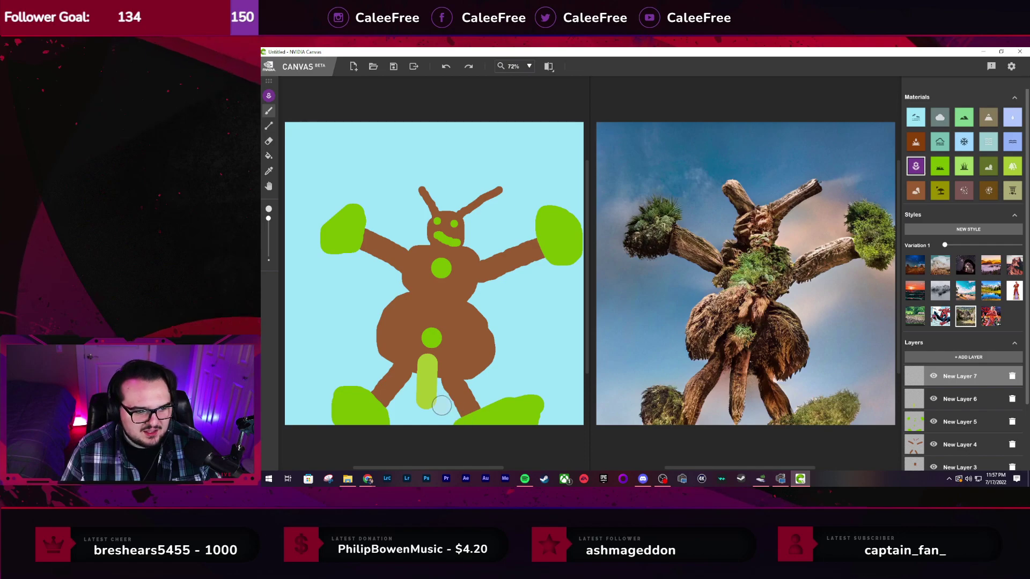
left_click(423, 404)
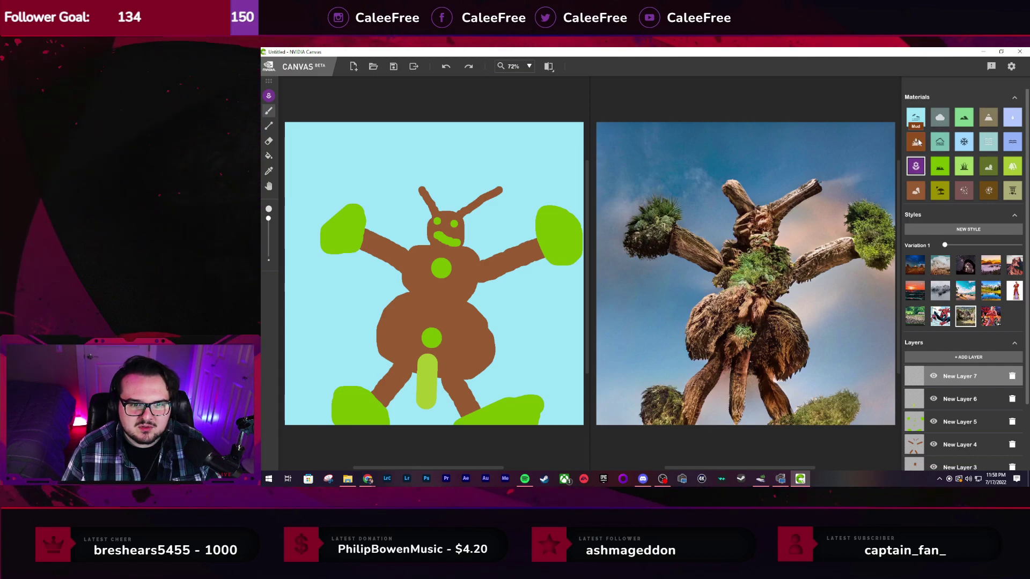
Add another layer and try the red, natural, furry and mossy wooden output styles
scroll(958, 430, "down", 3)
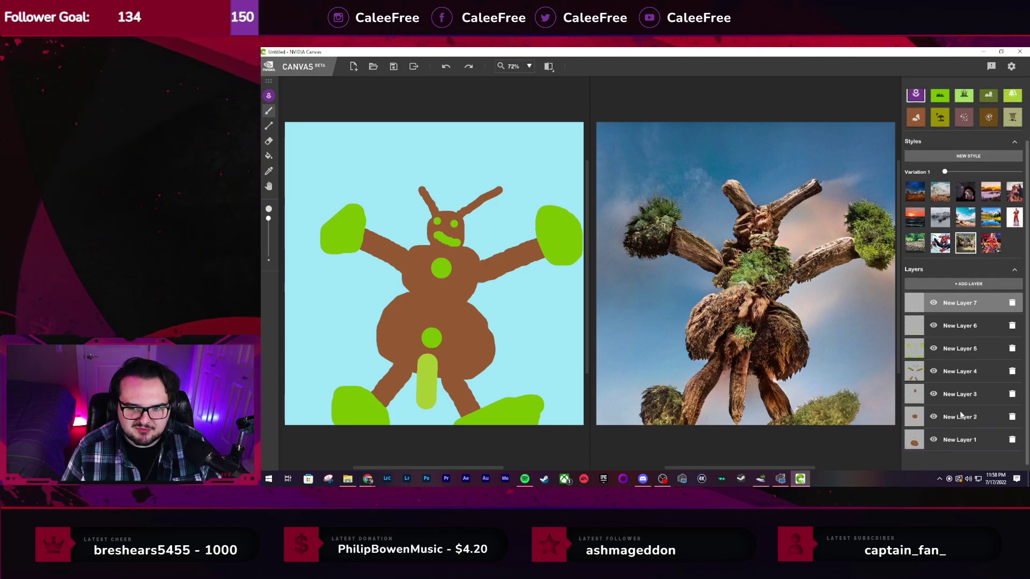
left_click(973, 279)
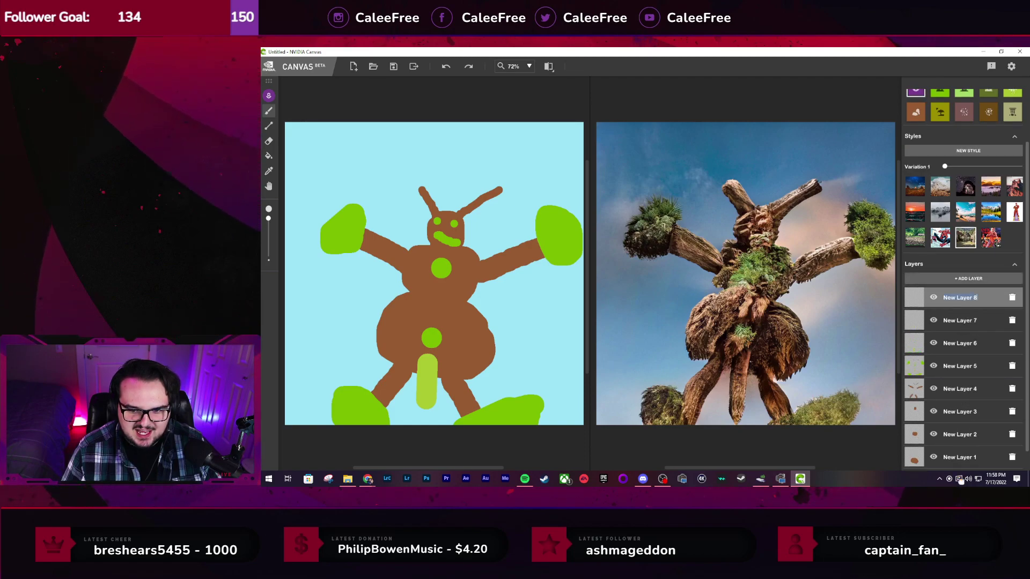
scroll(925, 252, "up", 3)
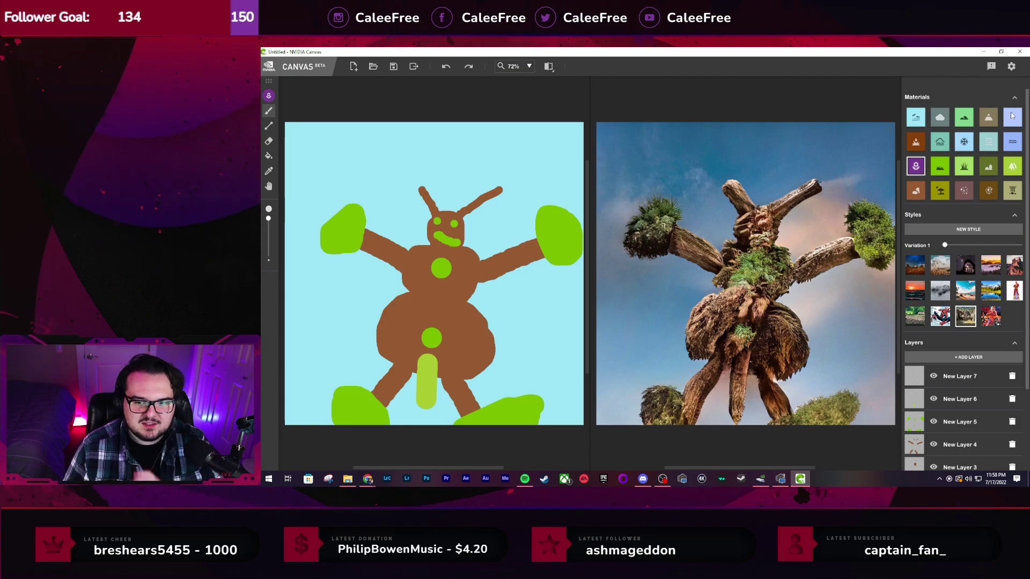
left_click(998, 320)
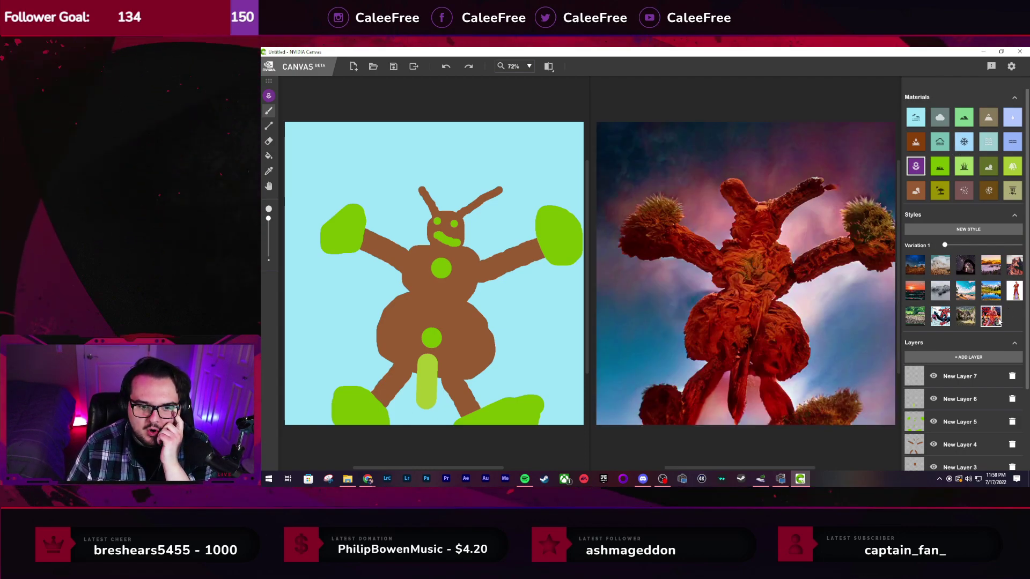
left_click(966, 318)
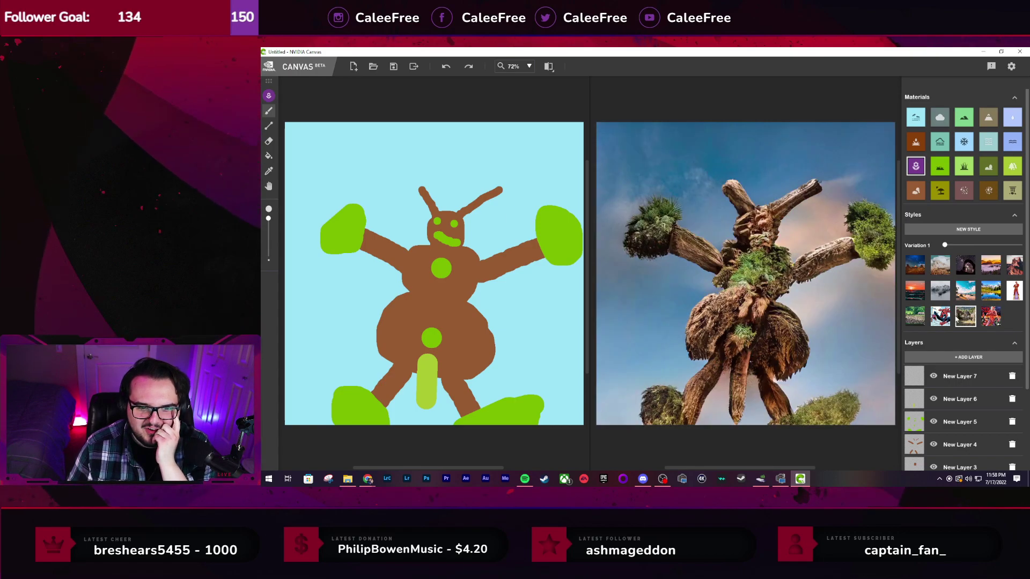
left_click(940, 317)
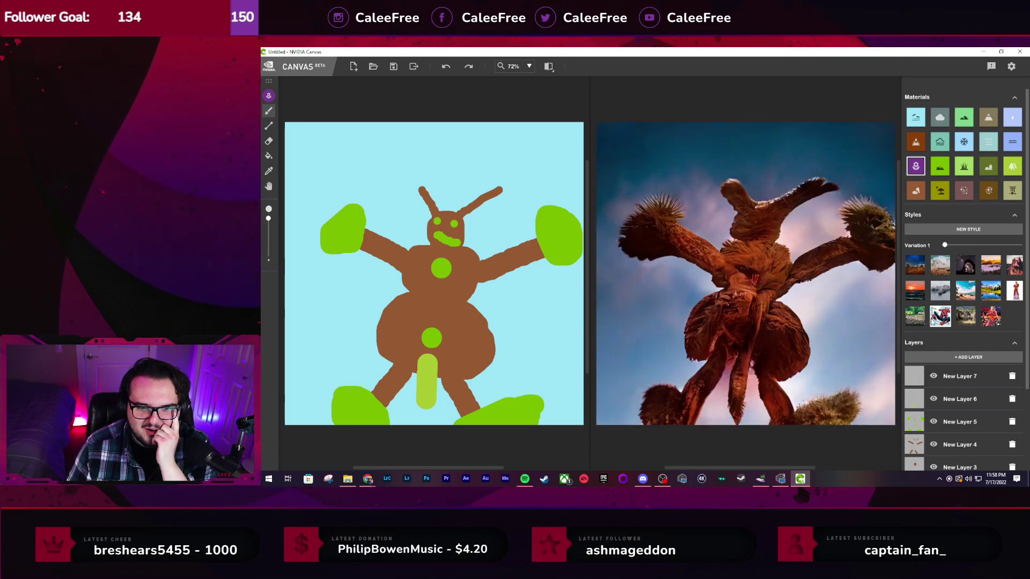
left_click(922, 325)
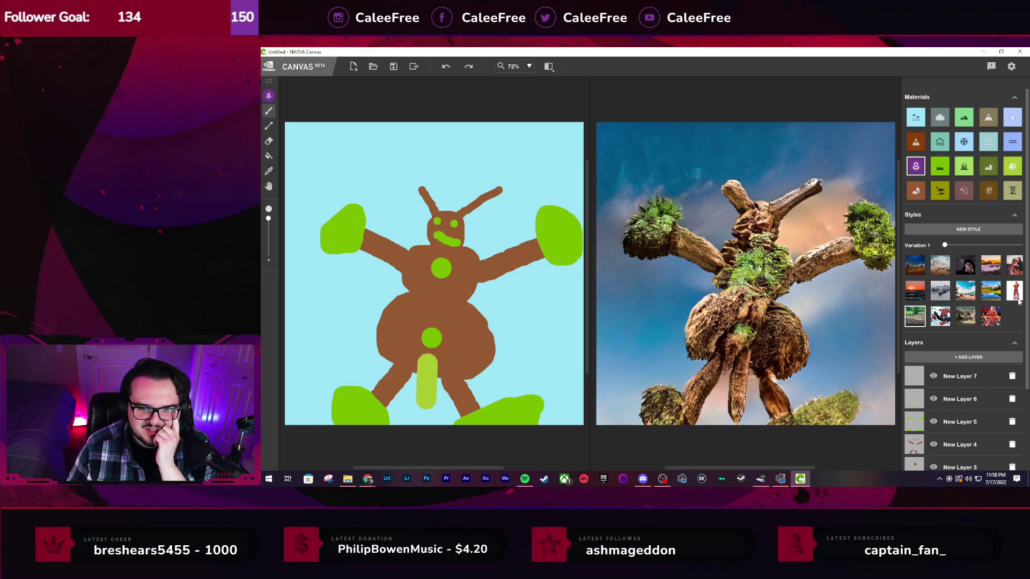
Compare more styles, settle on the paler cloudier look, and select the green grass material
left_click(1014, 292)
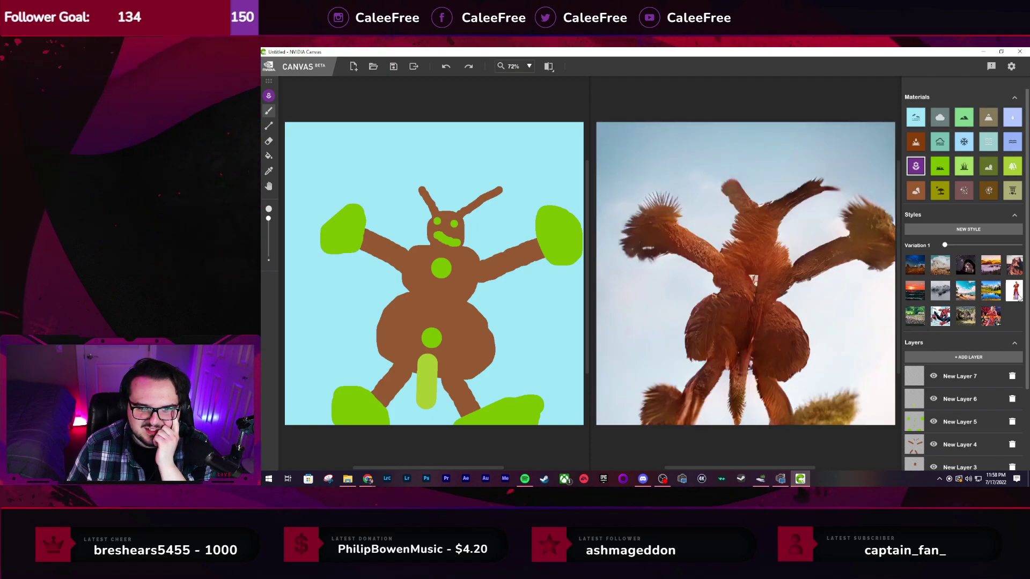
left_click(988, 292)
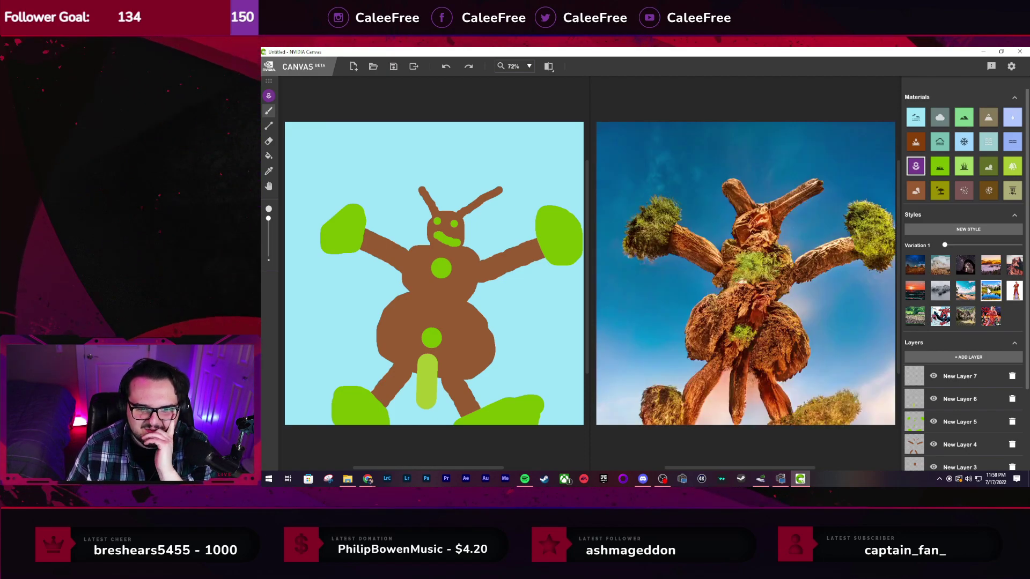
left_click(990, 316)
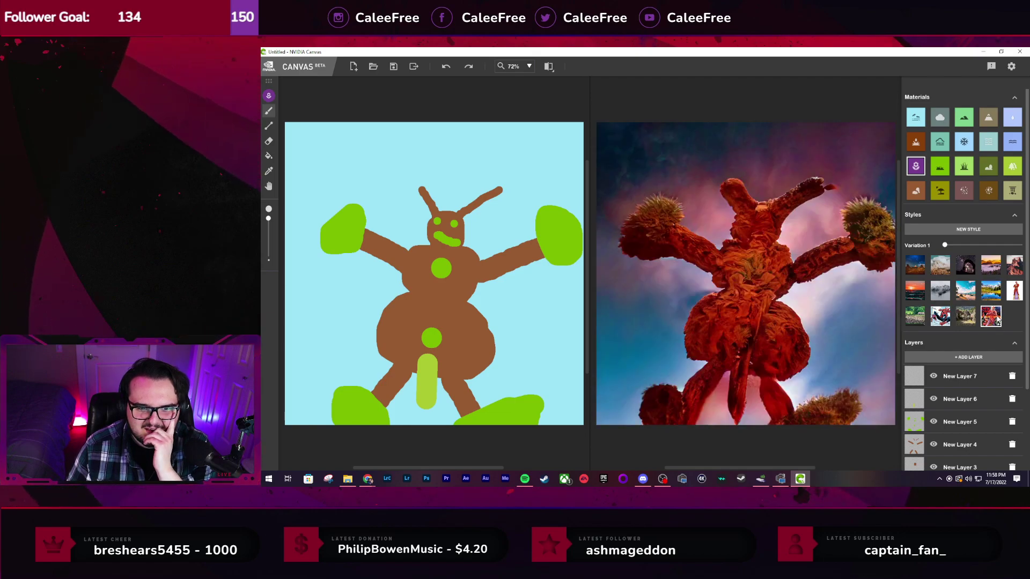
left_click(968, 318)
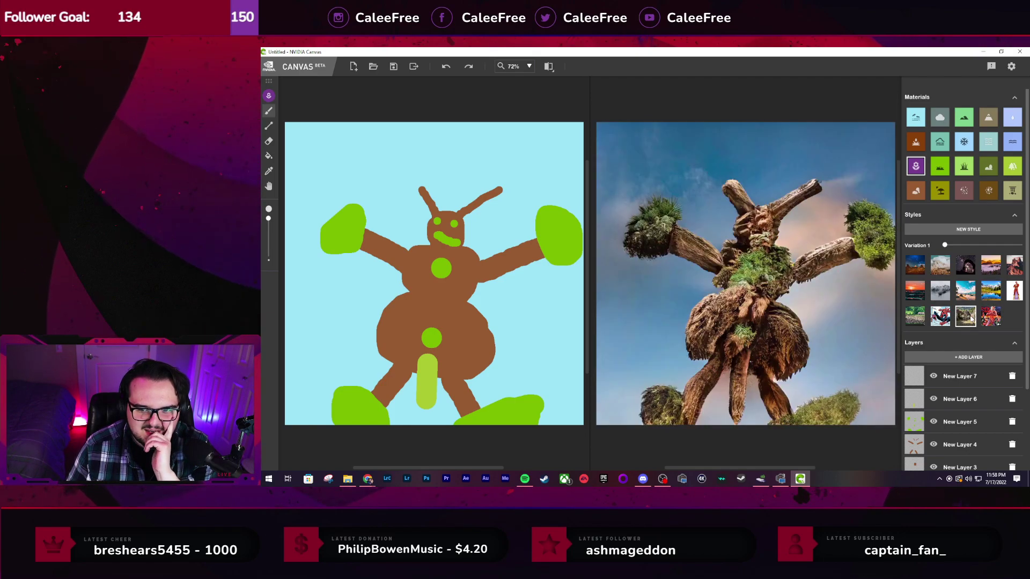
left_click(923, 317)
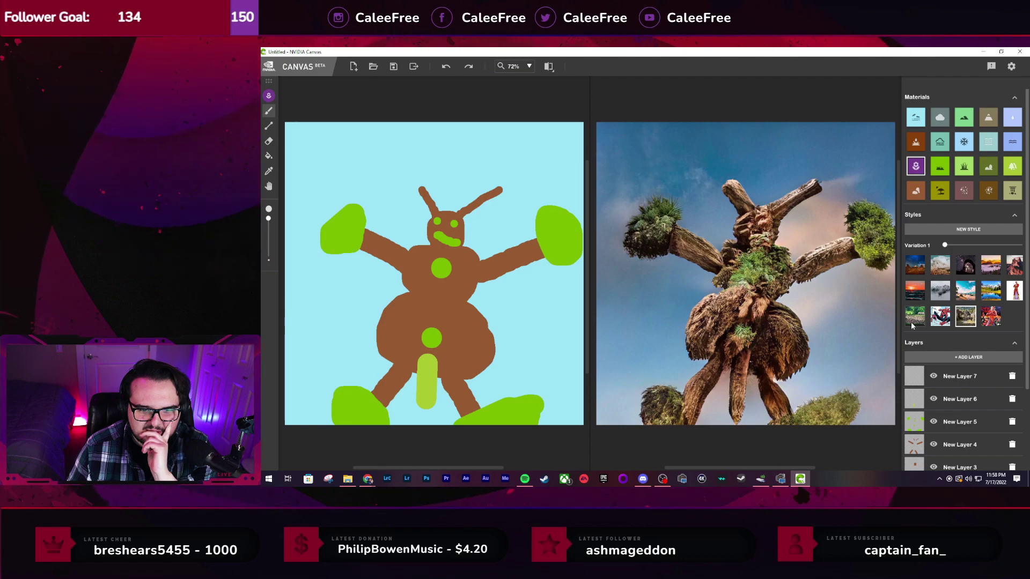
left_click(966, 318)
left_click(919, 320)
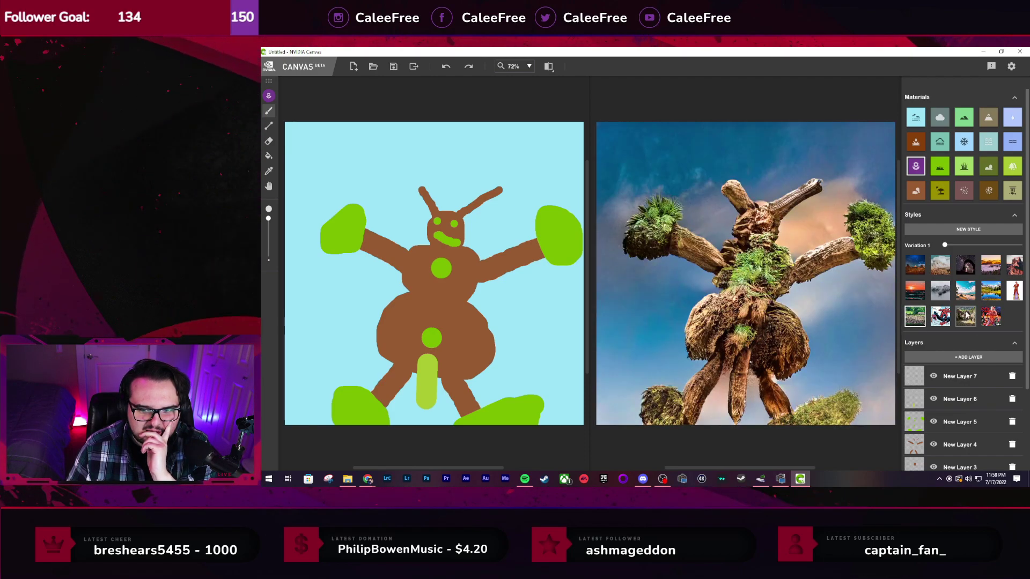
left_click(965, 315)
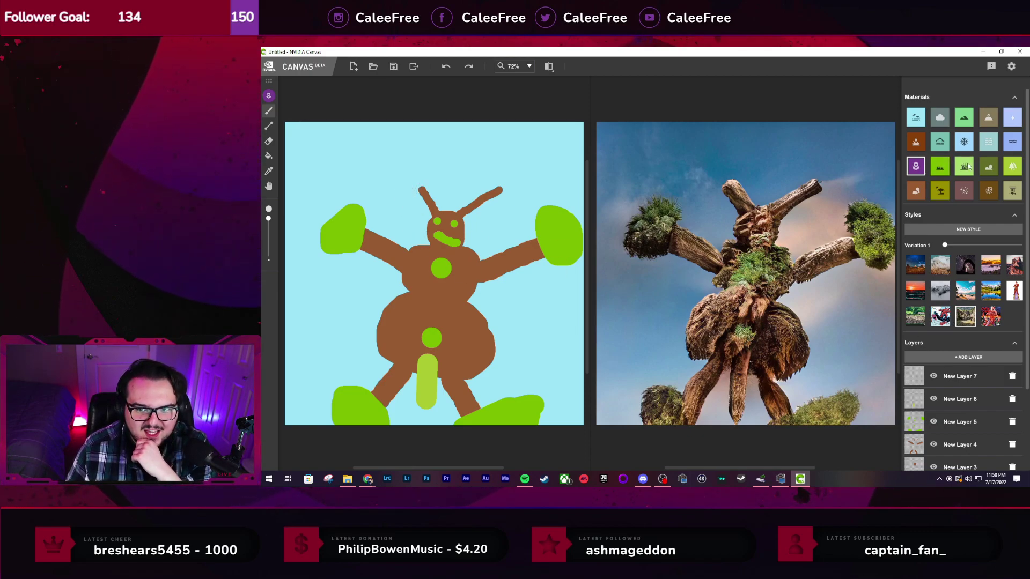
left_click(940, 166)
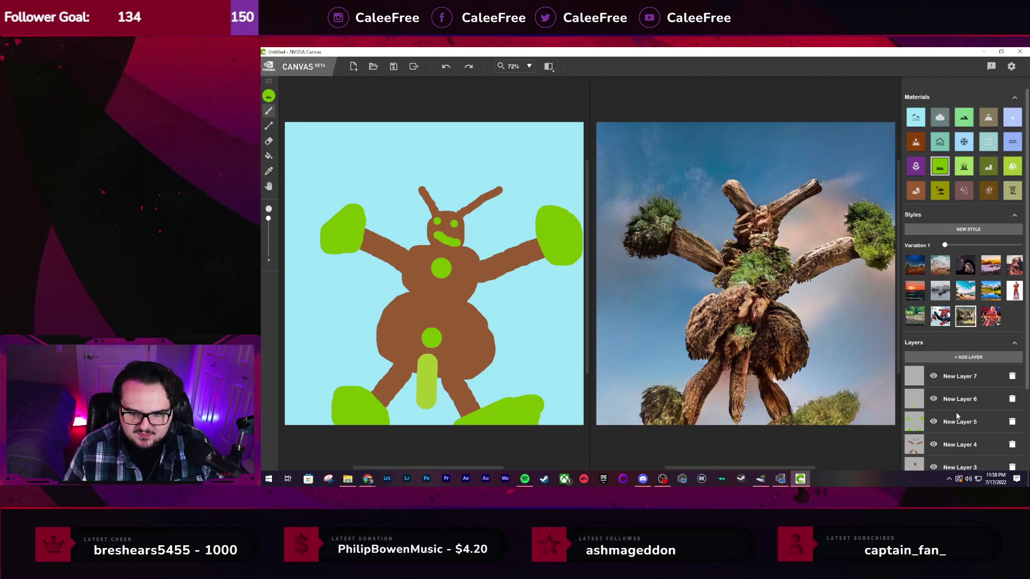
On New Layer 7, try grass on the leg bottom and antenna tips, undoing each attempt
left_click(960, 376)
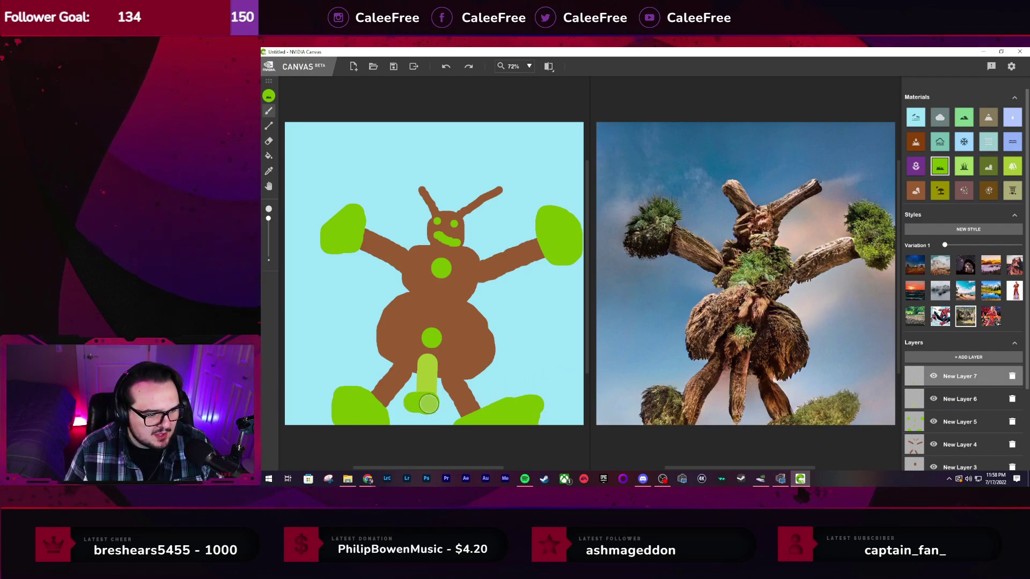
left_click_drag(428, 404, 433, 404)
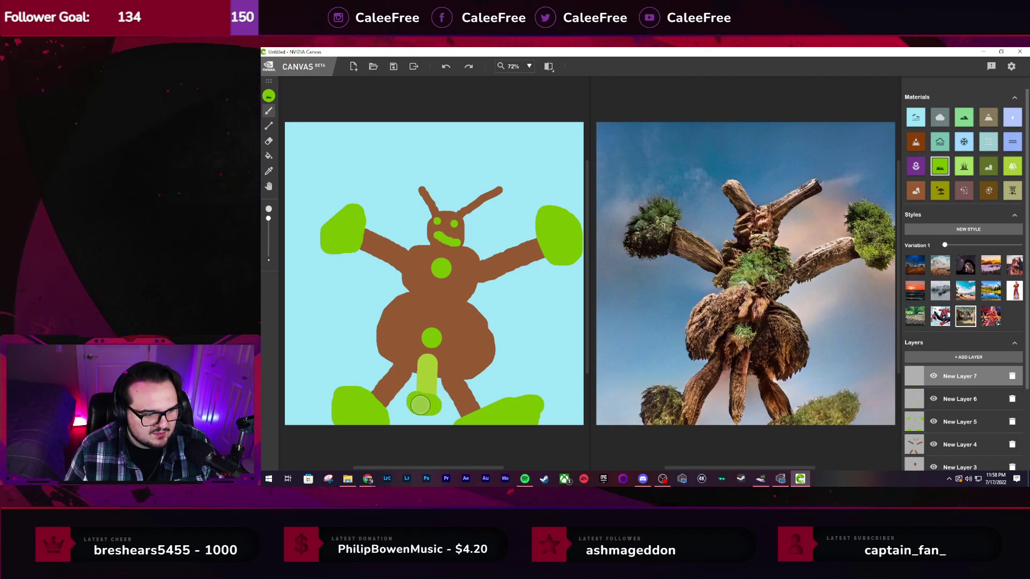
left_click_drag(423, 405, 426, 405)
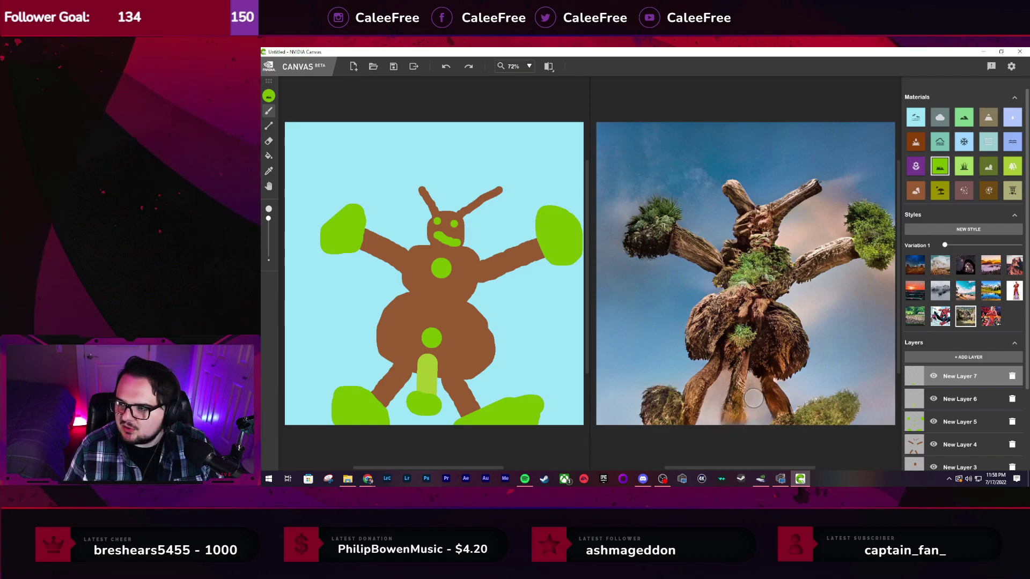
key("ctrl+z")
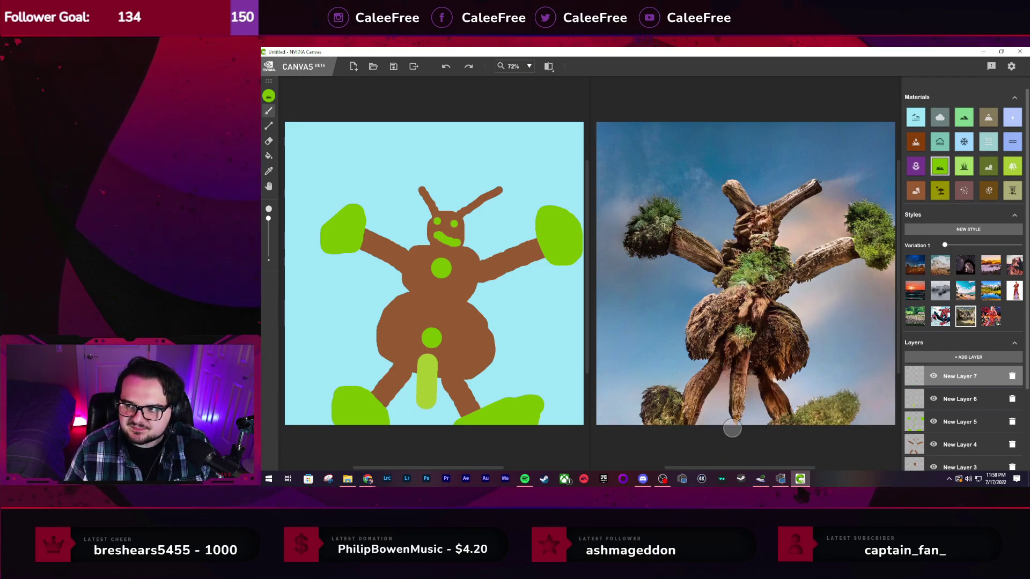
left_click(419, 185)
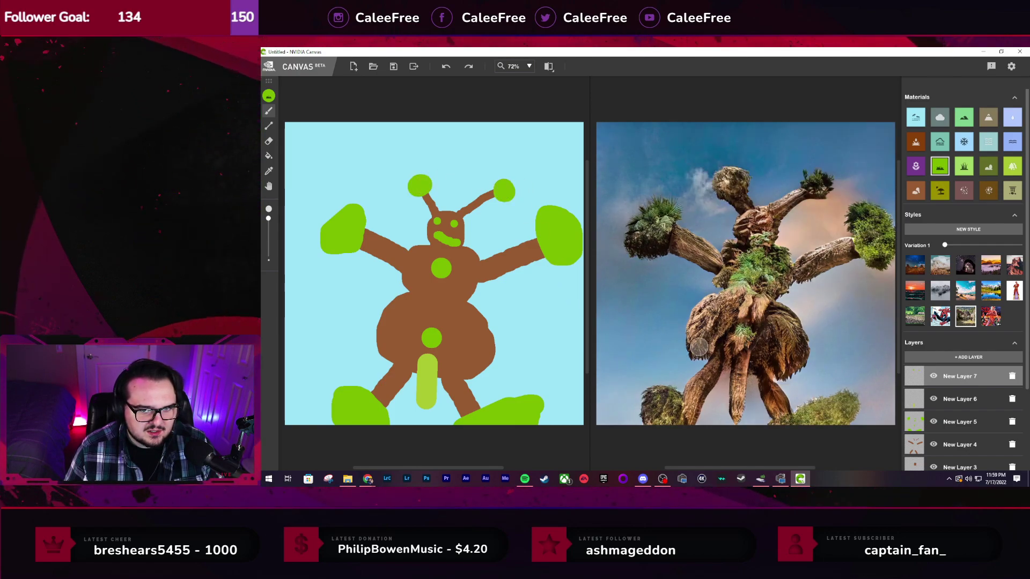
key("ctrl+z")
key("ctrl+z")
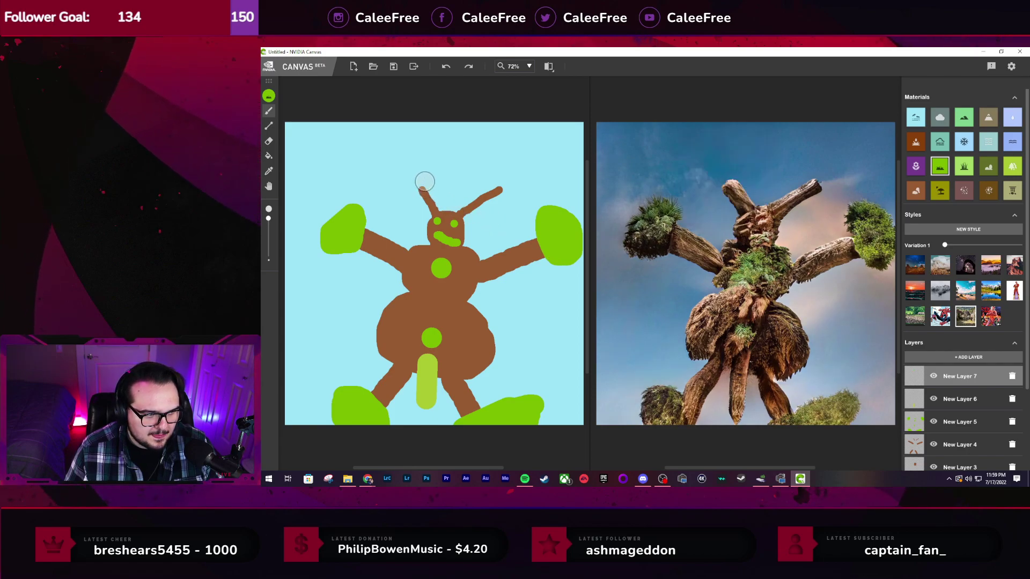
left_click_drag(424, 181, 420, 183)
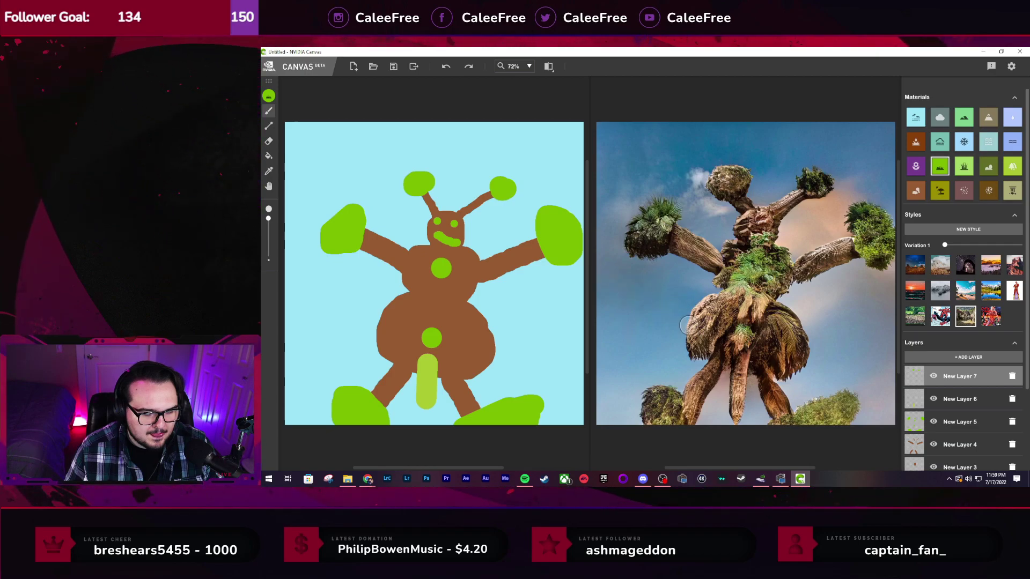
key("ctrl+z")
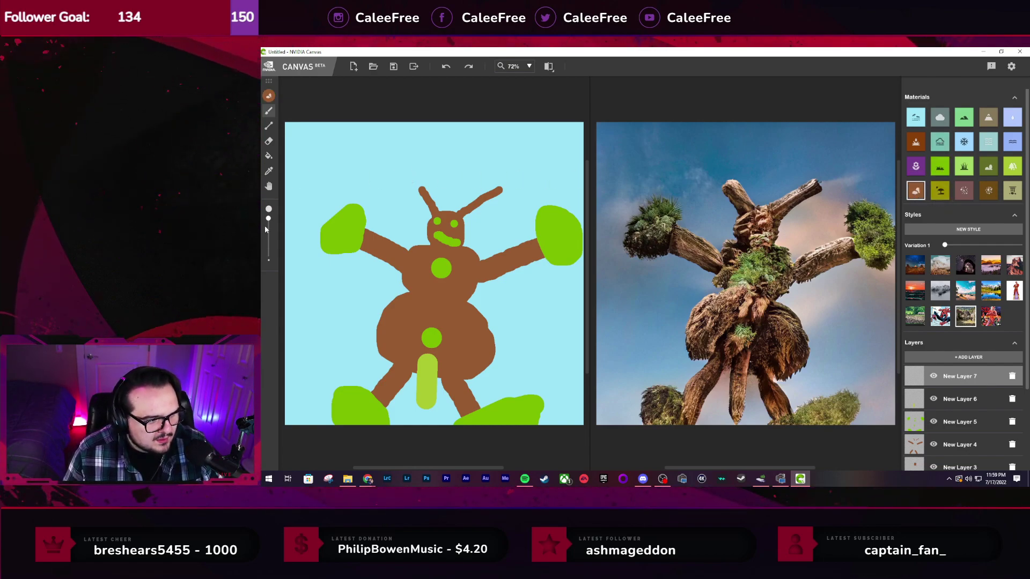
With the straight-line brush, redraw longer brown antennae reaching up-left and up-right
mouse_move(268, 219)
left_mouse_down()
mouse_move(269, 263)
mouse_move(269, 254)
left_mouse_up()
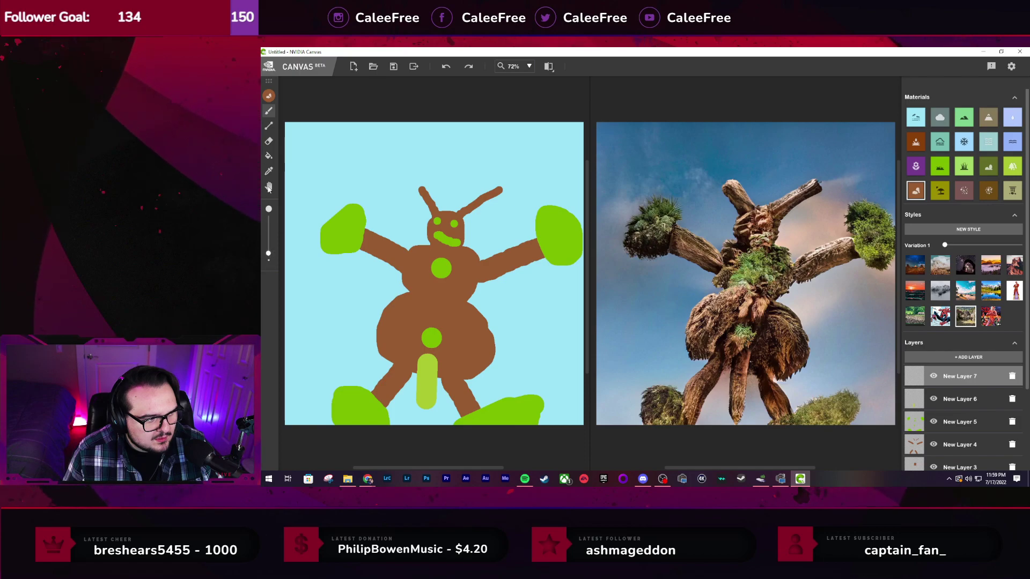
left_click(269, 126)
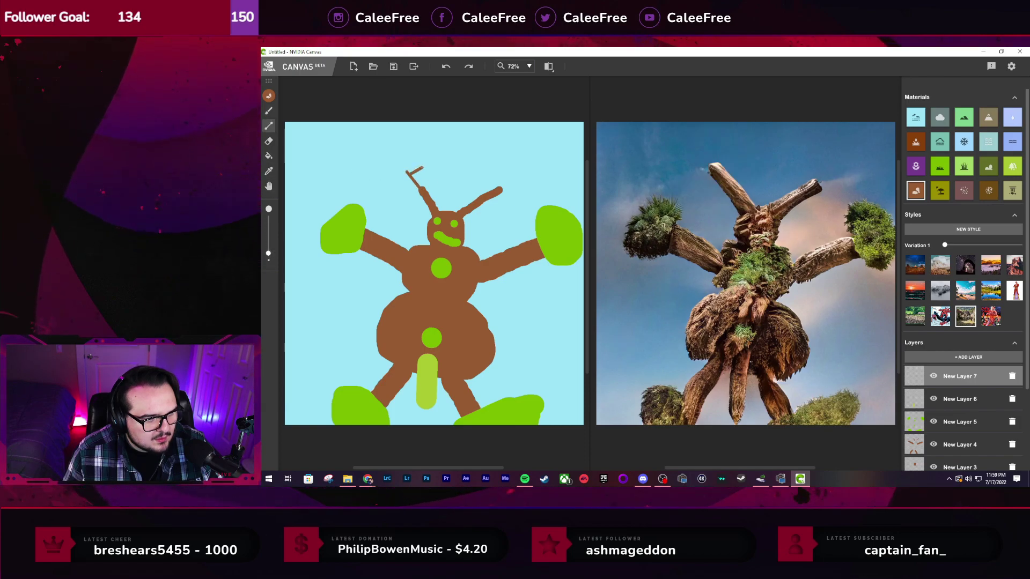
mouse_move(407, 171)
left_mouse_down()
mouse_move(434, 178)
mouse_move(376, 197)
left_mouse_up()
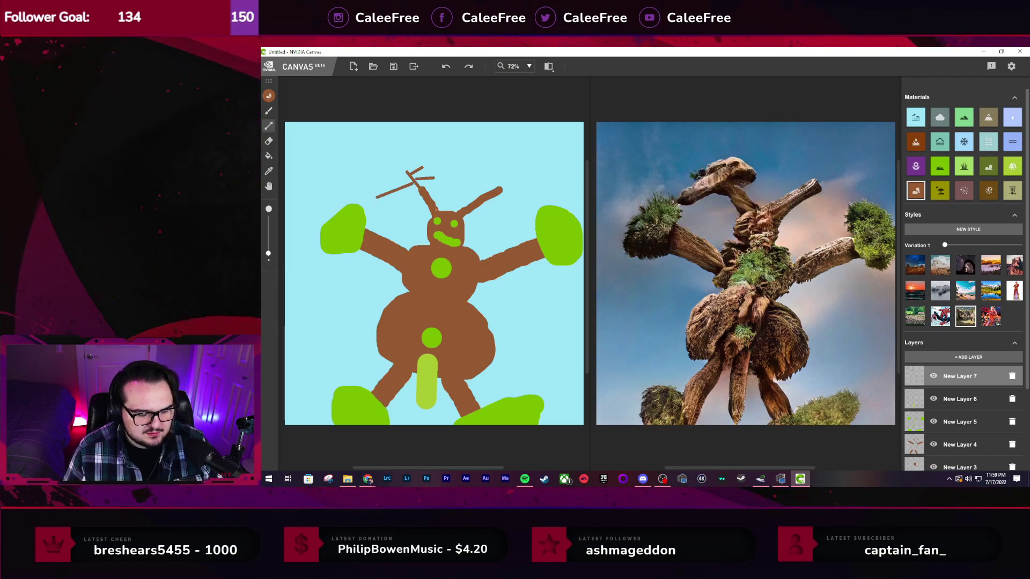
key("ctrl+z")
key("ctrl+z")
key("ctrl+z")
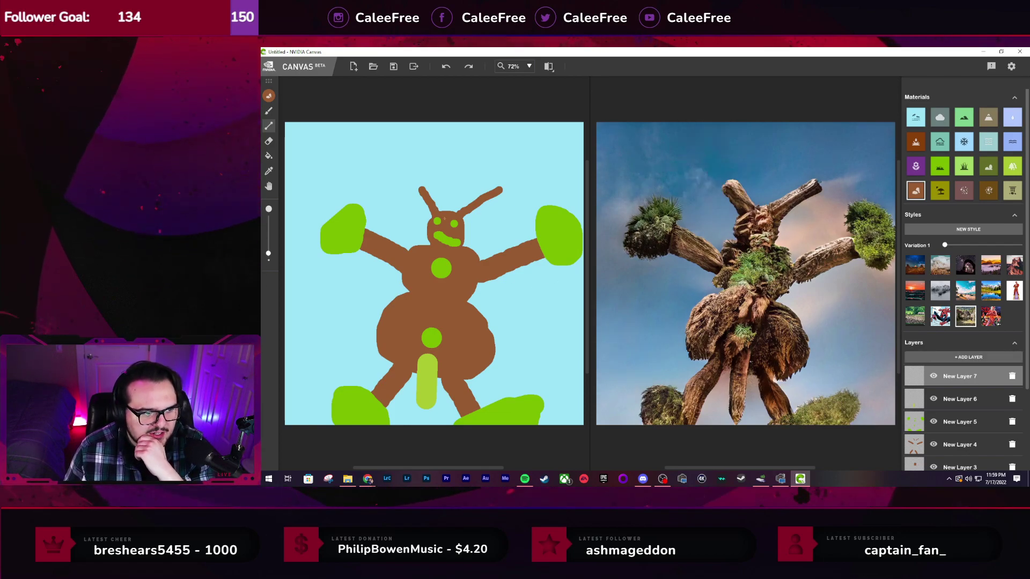
left_click_drag(422, 188, 394, 163)
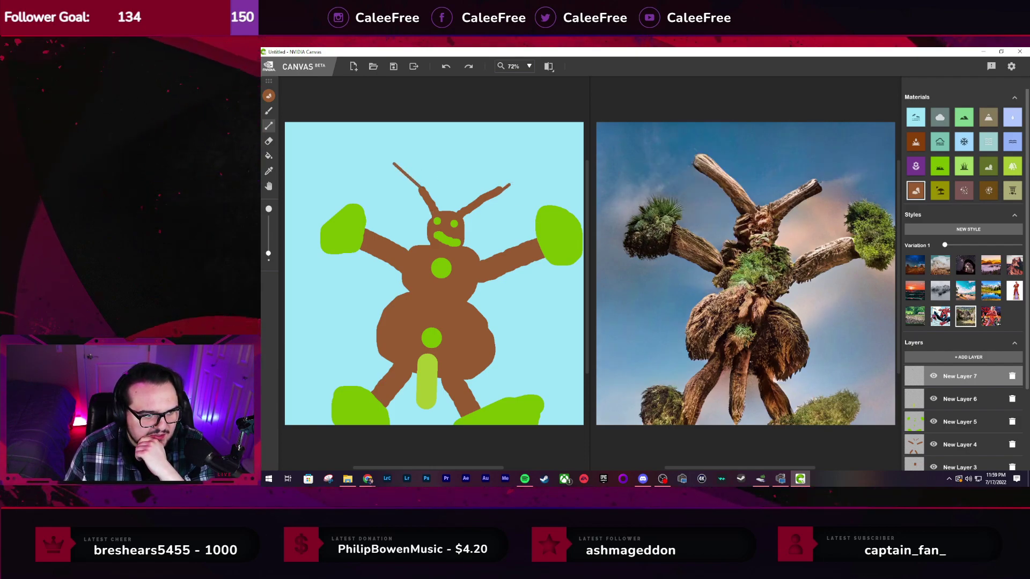
left_click_drag(508, 186, 532, 170)
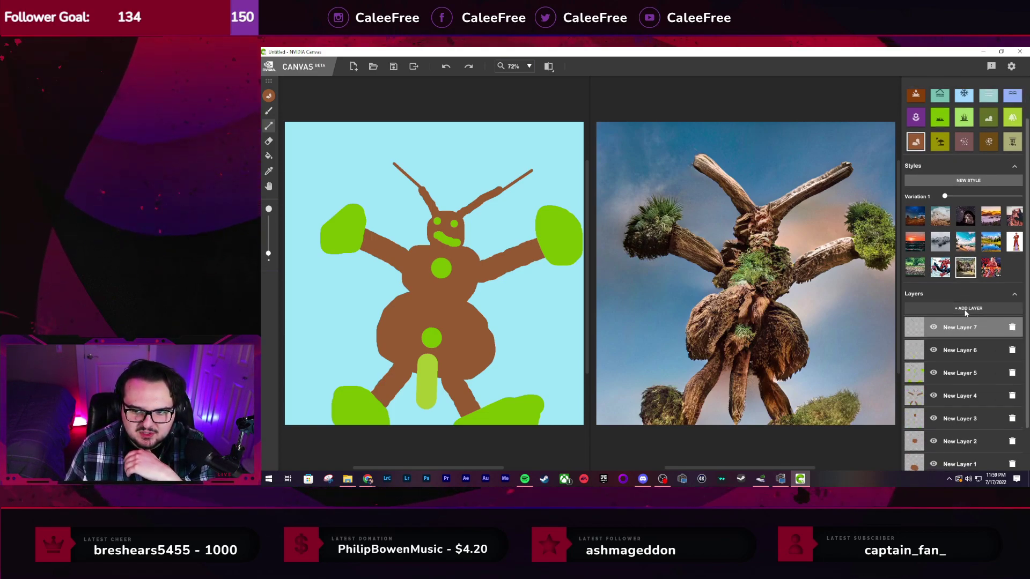
Enlarge the brush and test teal strokes on the sky's top-left corner
scroll(963, 419, "down", 2)
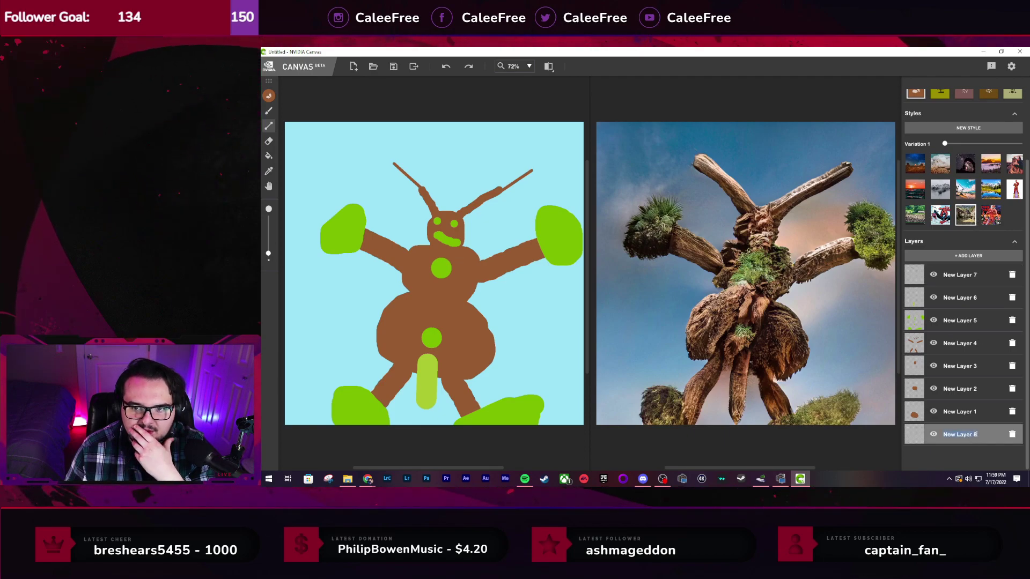
scroll(934, 128, "up", 2)
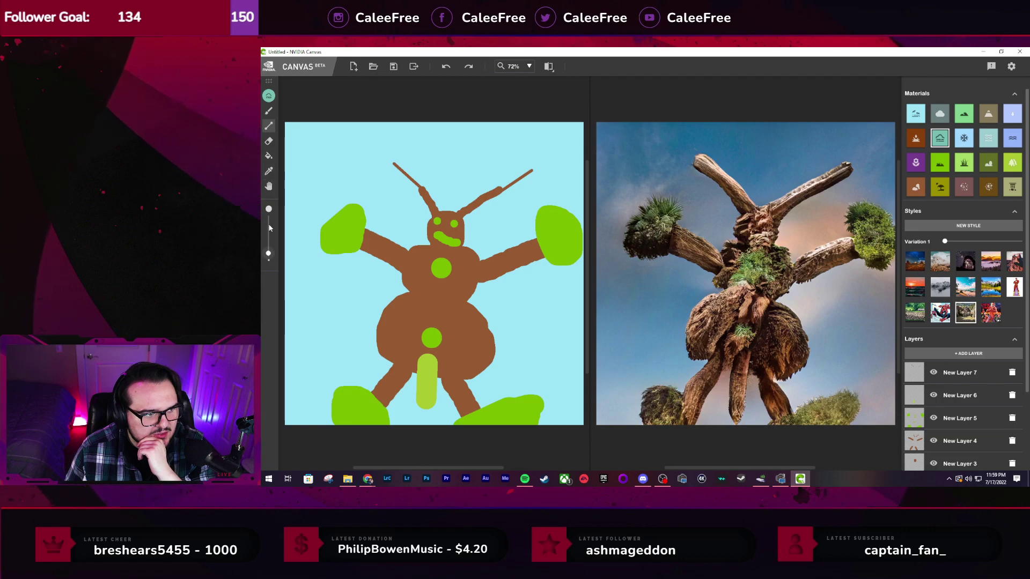
left_click_drag(270, 227, 268, 218)
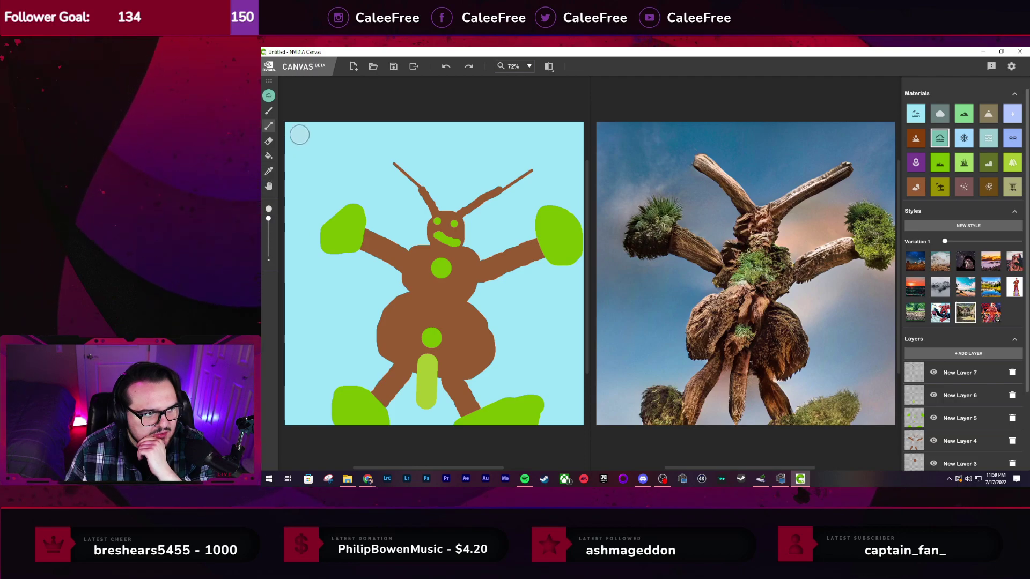
mouse_move(299, 135)
left_mouse_down()
mouse_move(287, 160)
mouse_move(344, 141)
mouse_move(315, 147)
mouse_move(489, 125)
left_mouse_up()
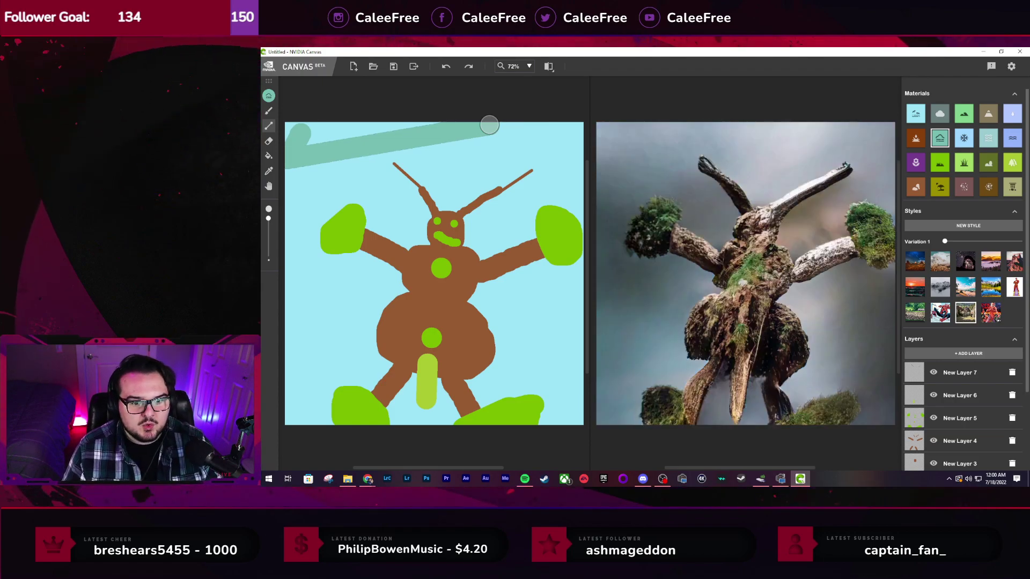
key("ctrl+z")
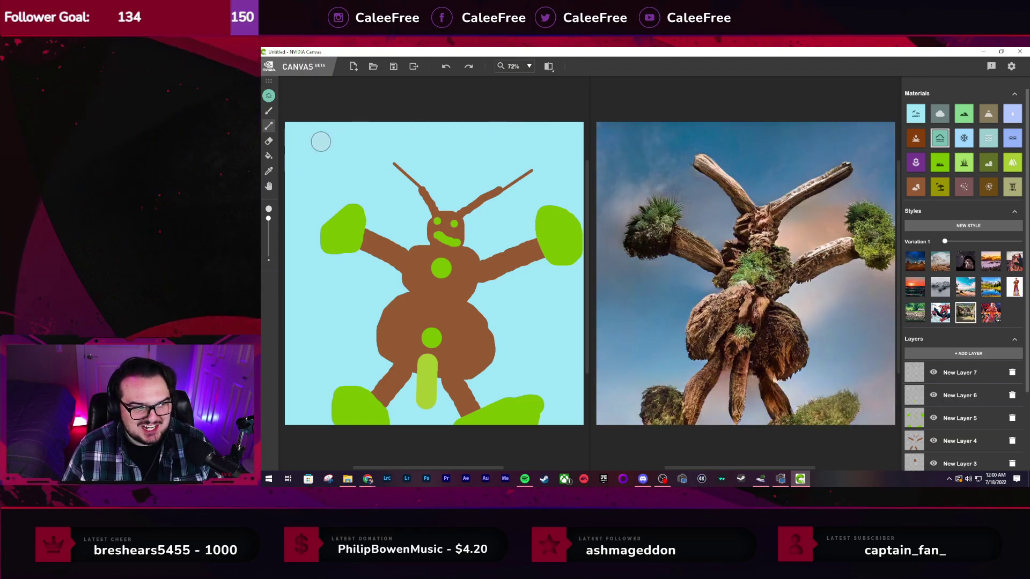
left_click(269, 111)
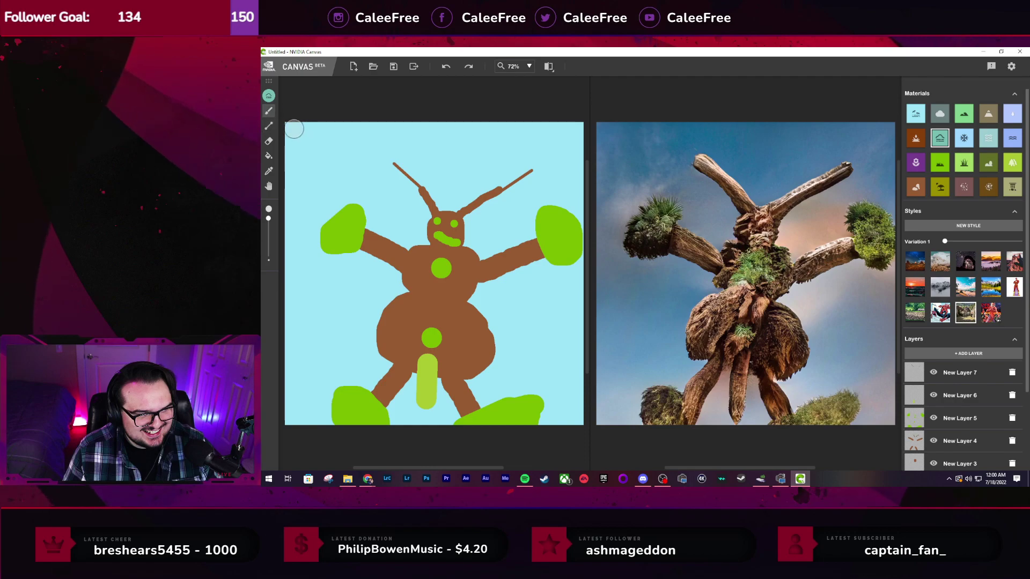
mouse_move(292, 126)
left_mouse_down()
mouse_move(284, 153)
mouse_move(308, 129)
mouse_move(405, 124)
left_mouse_up()
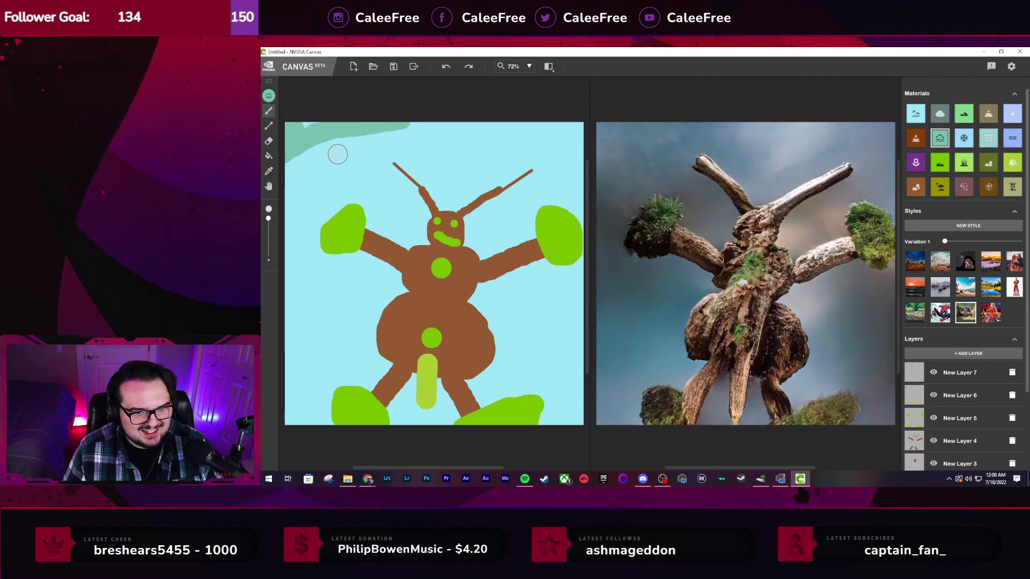
Try teal bands and streaks along the top of the sky, undoing each attempt
left_click_drag(335, 157, 499, 134)
left_click_drag(419, 156, 571, 144)
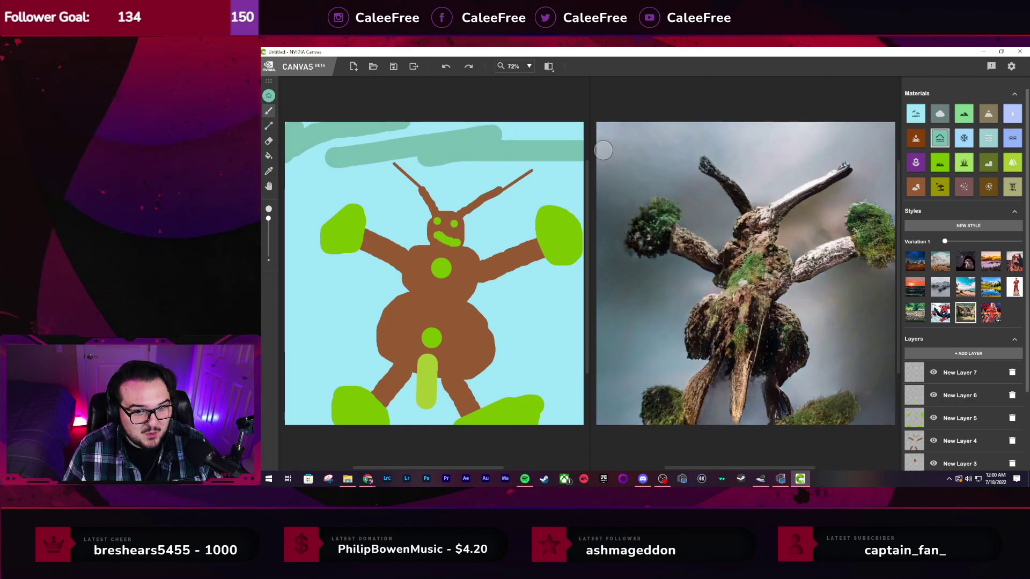
mouse_move(313, 179)
left_mouse_down()
mouse_move(298, 225)
mouse_move(297, 163)
mouse_move(330, 187)
mouse_move(371, 58)
mouse_move(454, 151)
mouse_move(442, 381)
mouse_move(510, 399)
mouse_move(600, 163)
mouse_move(570, 299)
left_mouse_up()
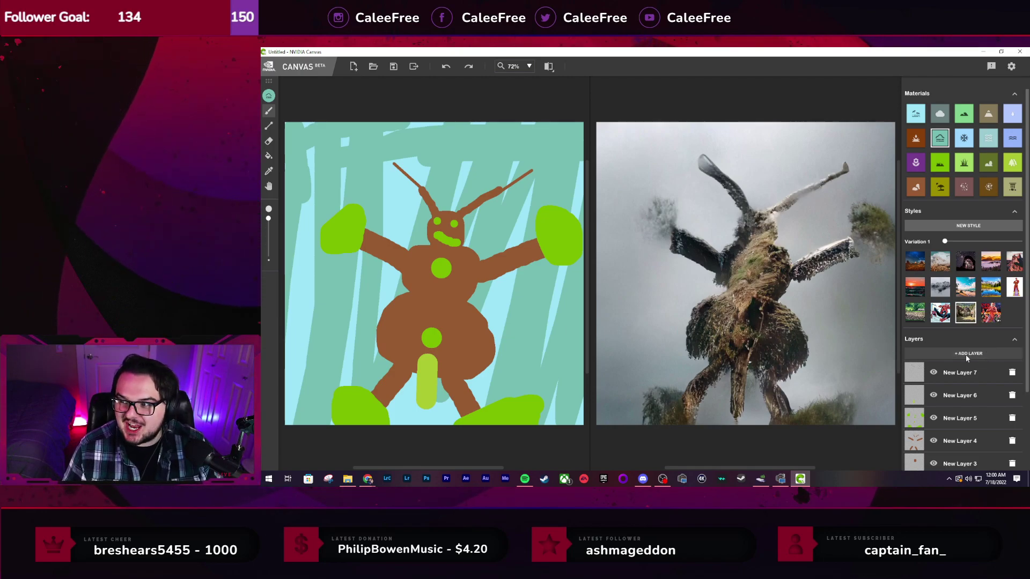
key("ctrl+z")
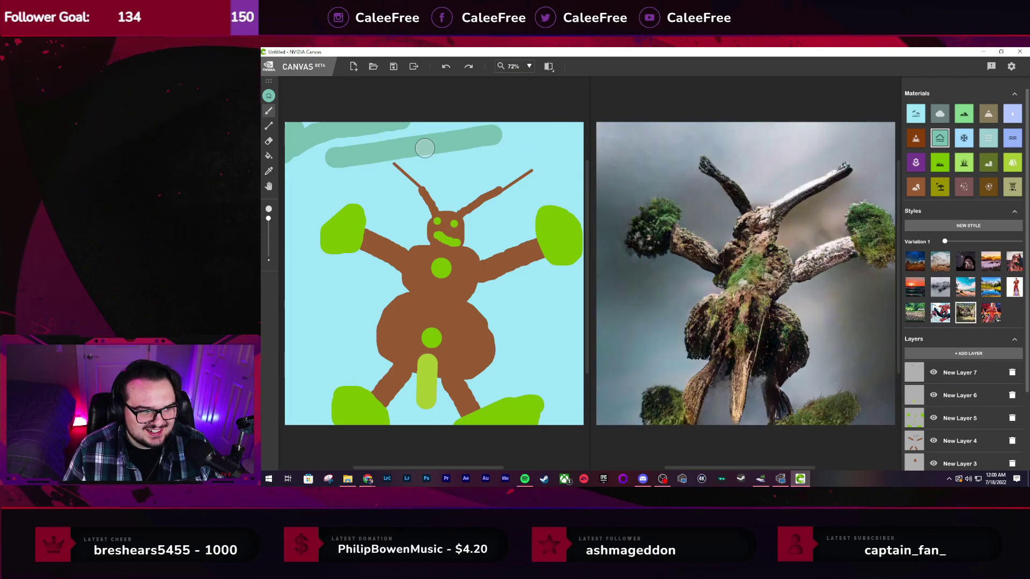
key("ctrl+z")
key("ctrl+z")
key("ctrl+z")
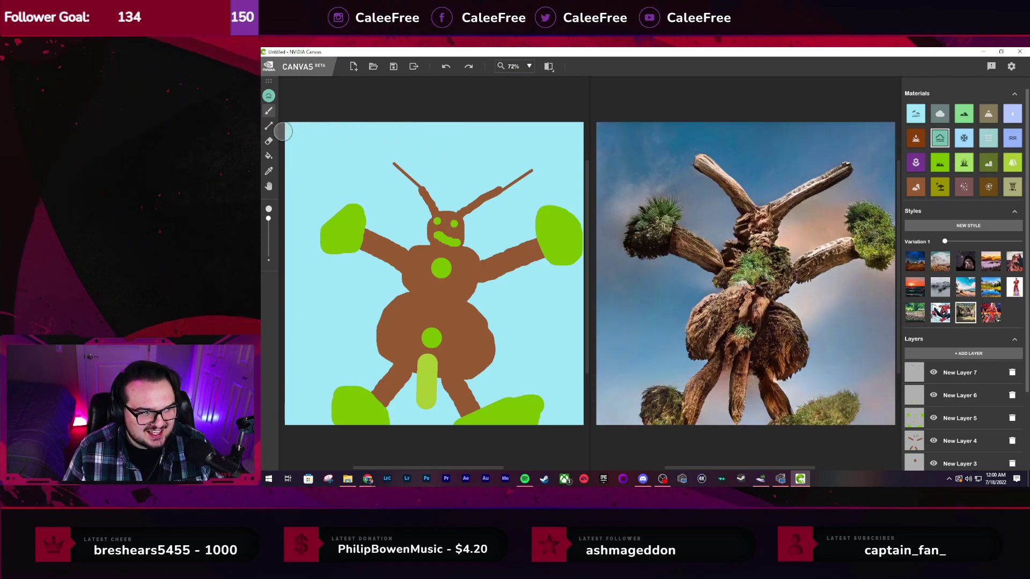
left_click_drag(322, 128, 593, 127)
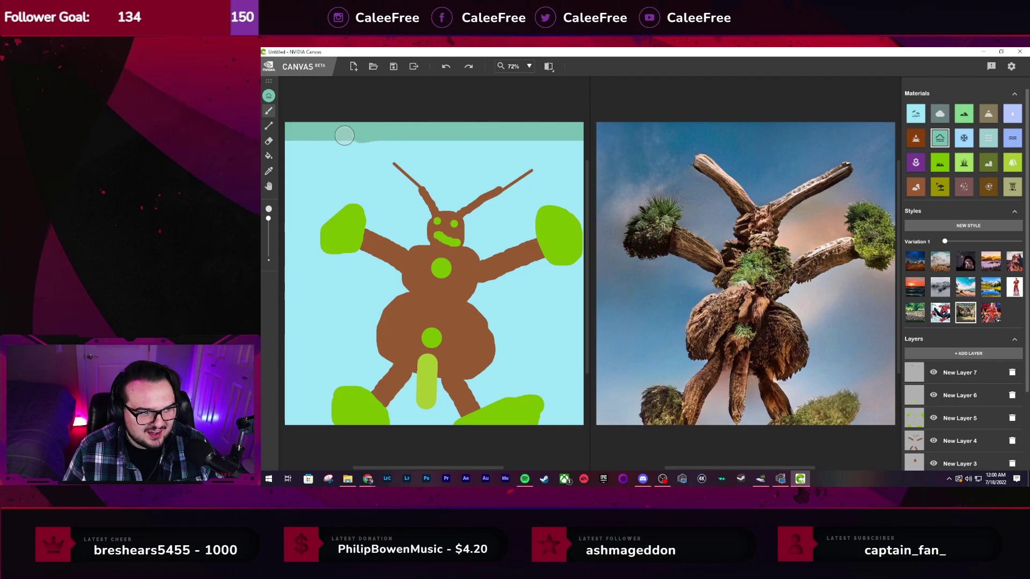
mouse_move(345, 139)
left_mouse_down()
mouse_move(587, 145)
mouse_move(287, 155)
mouse_move(583, 172)
left_mouse_up()
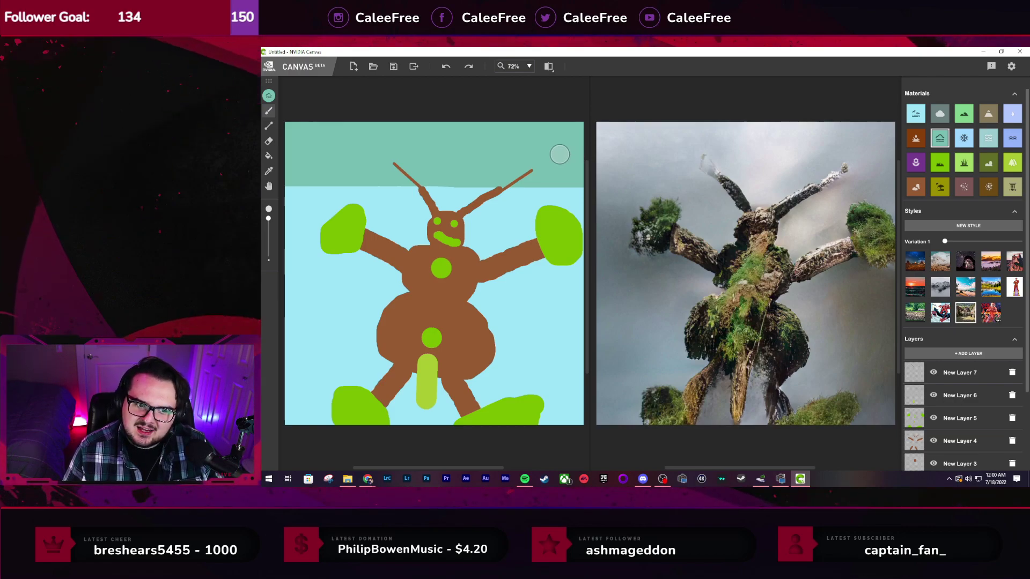
key("ctrl+z")
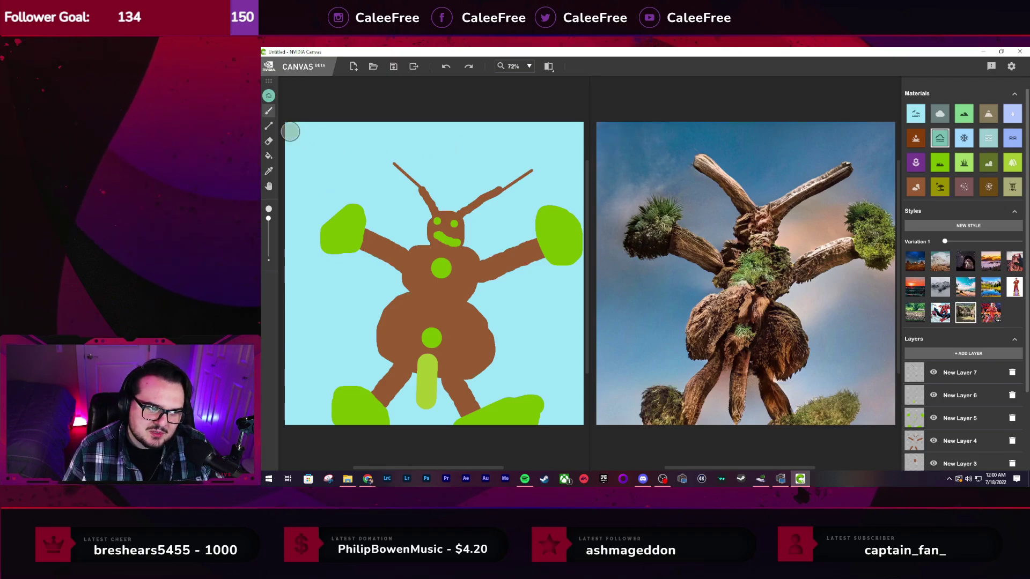
left_click_drag(412, 127, 641, 122)
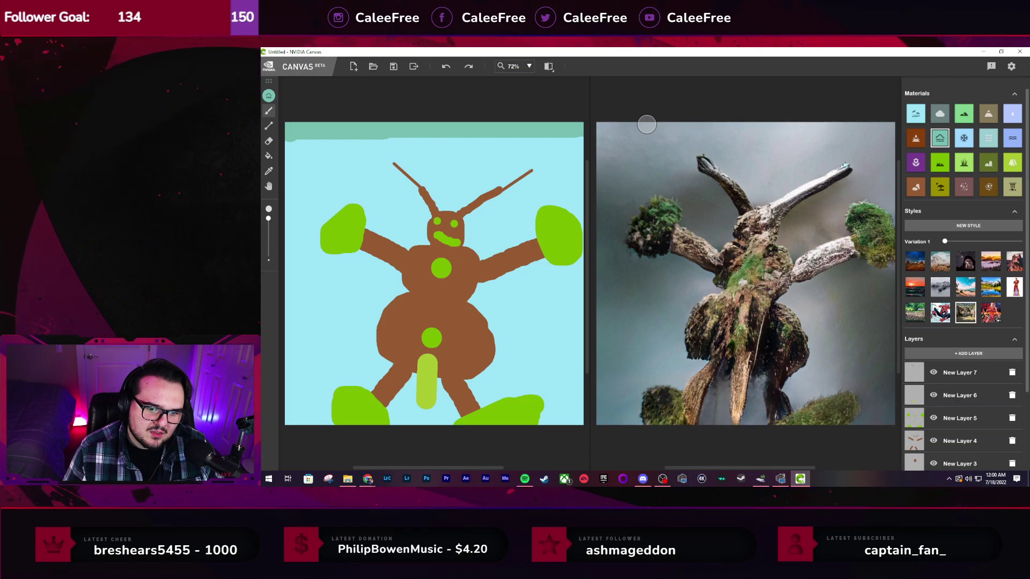
key("ctrl+z")
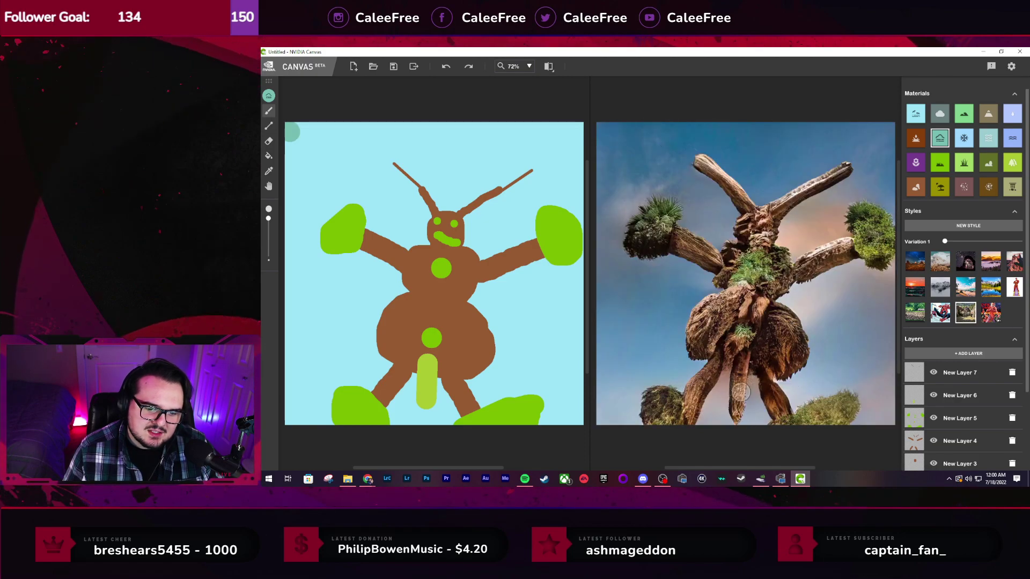
key("ctrl+z")
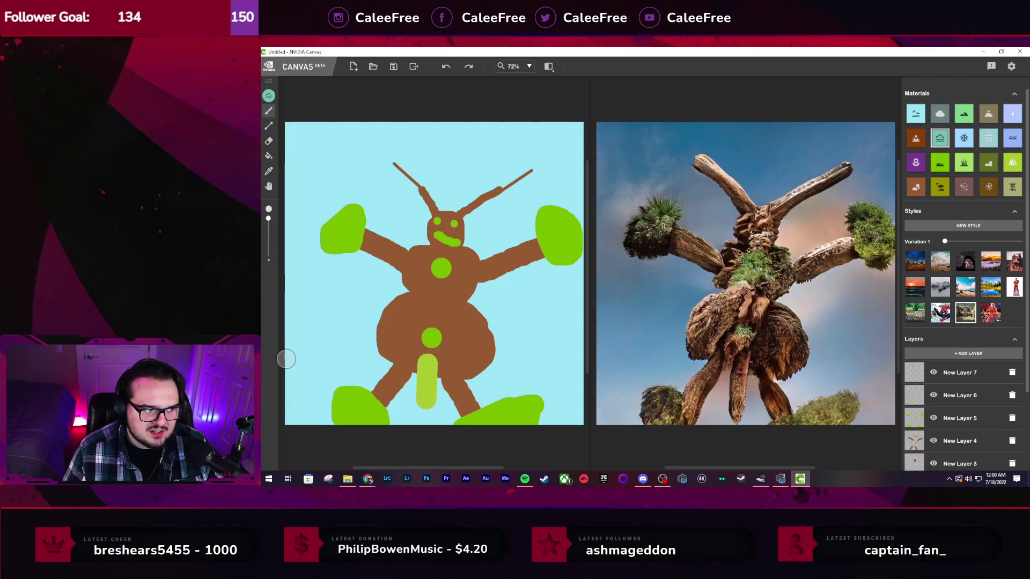
Try teal on the side edges, undo it, and paint a short teal band across the top
left_click_drag(289, 355, 294, 426)
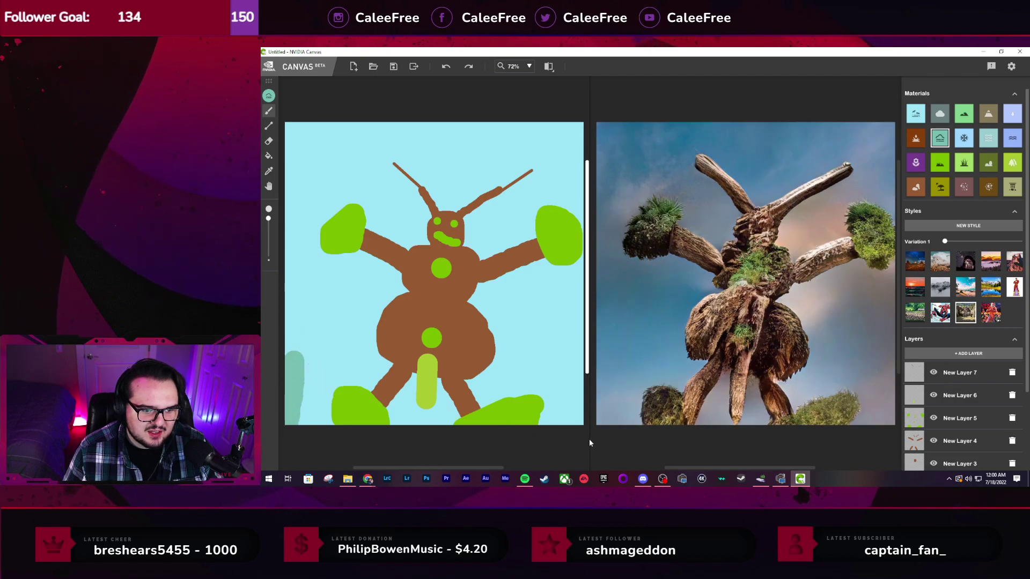
left_click_drag(577, 358, 577, 457)
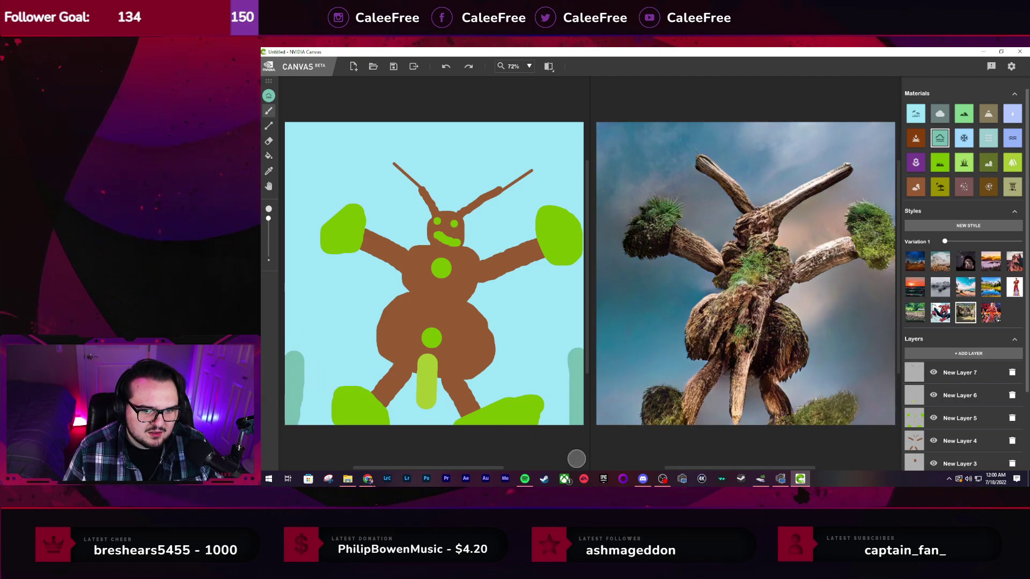
left_click_drag(285, 126, 288, 157)
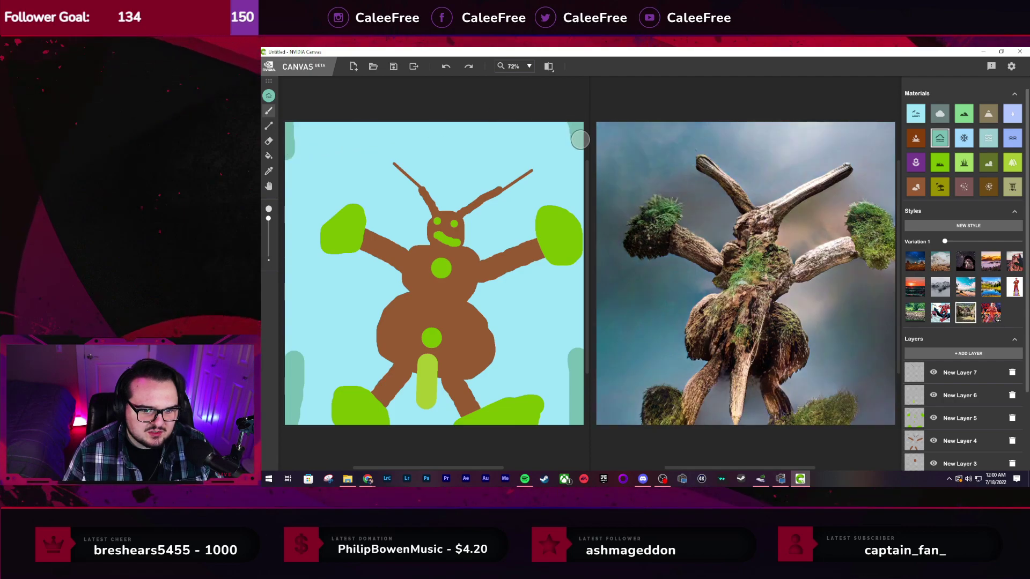
key("ctrl+z")
key("ctrl+z")
key("ctrl+z")
key("ctrl+z")
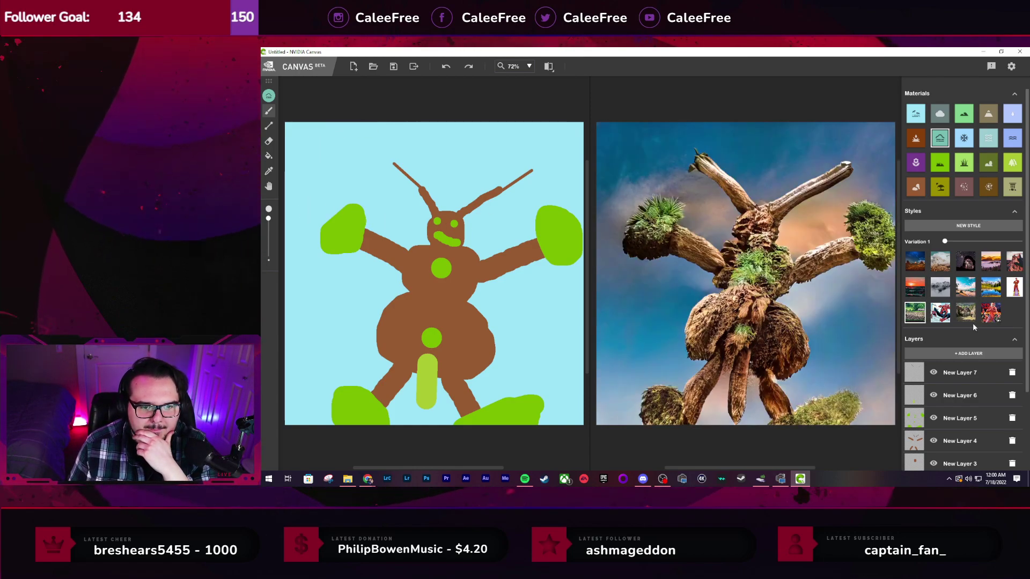
mouse_move(295, 127)
left_mouse_down()
mouse_move(591, 133)
mouse_move(357, 145)
left_mouse_up()
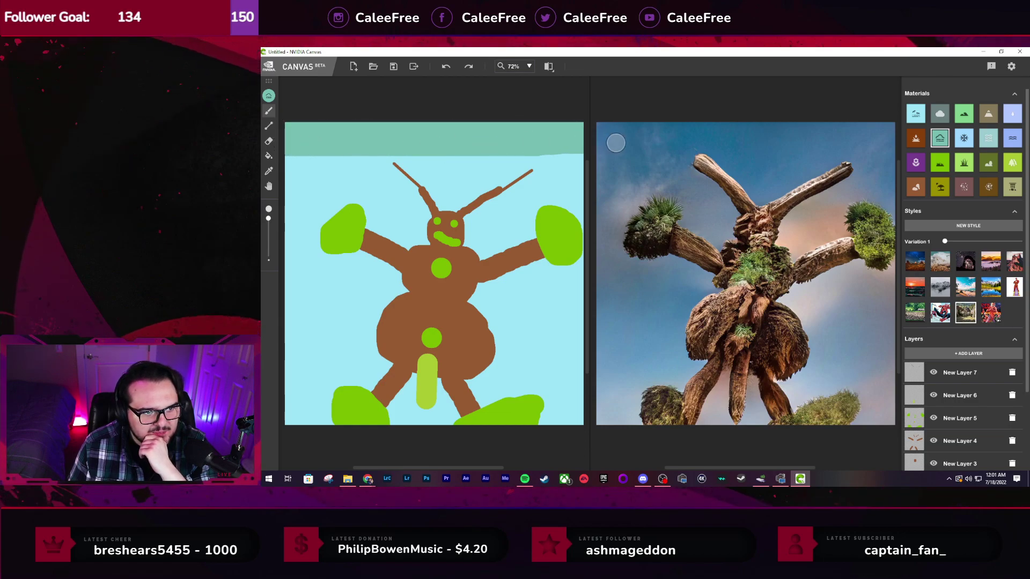
Cycle through darker, mossy, grey and blue cloudy styles, ending on the teal mossy style
left_click(940, 317)
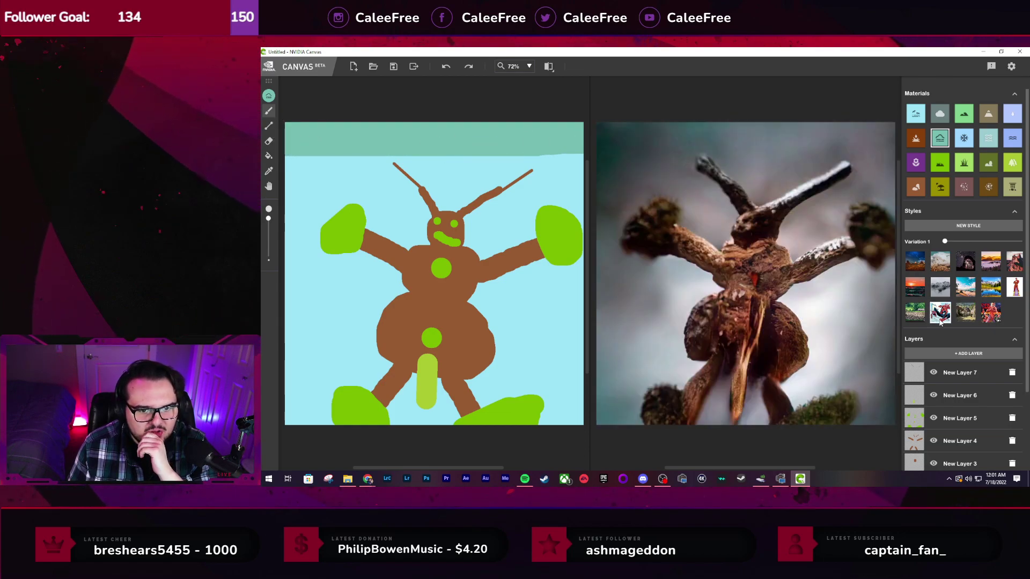
left_click(923, 316)
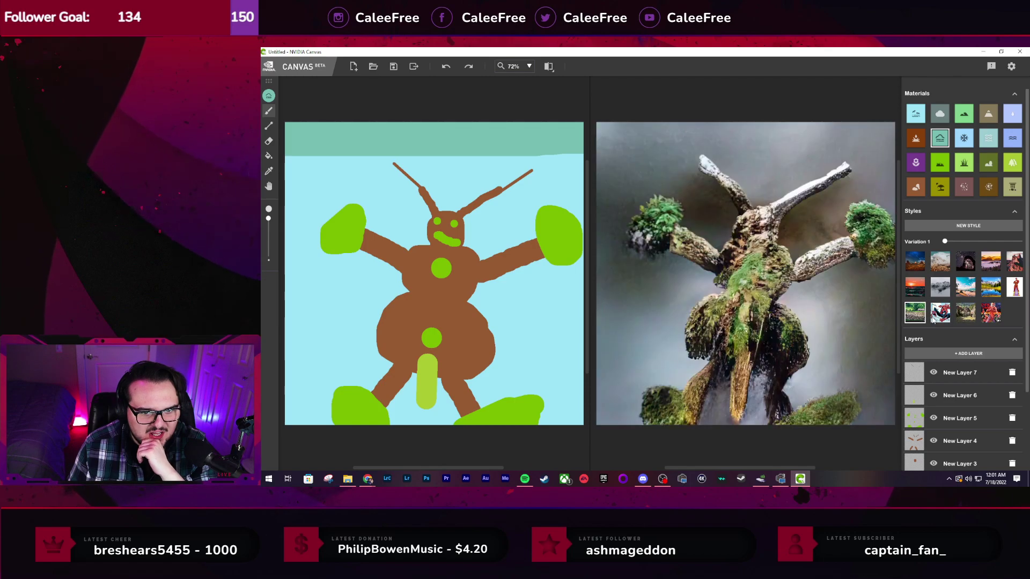
left_click(959, 318)
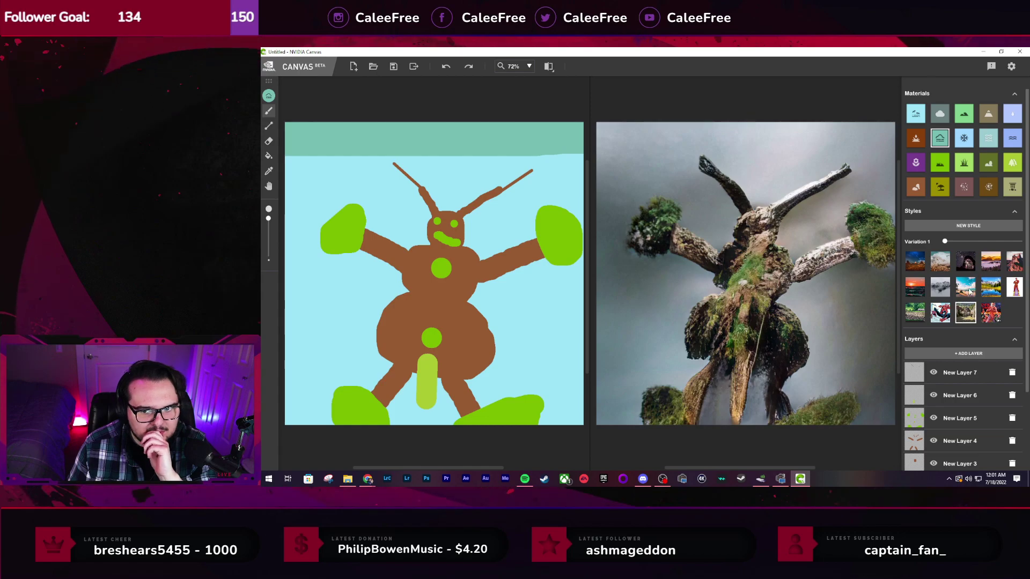
left_click(973, 290)
left_click(997, 288)
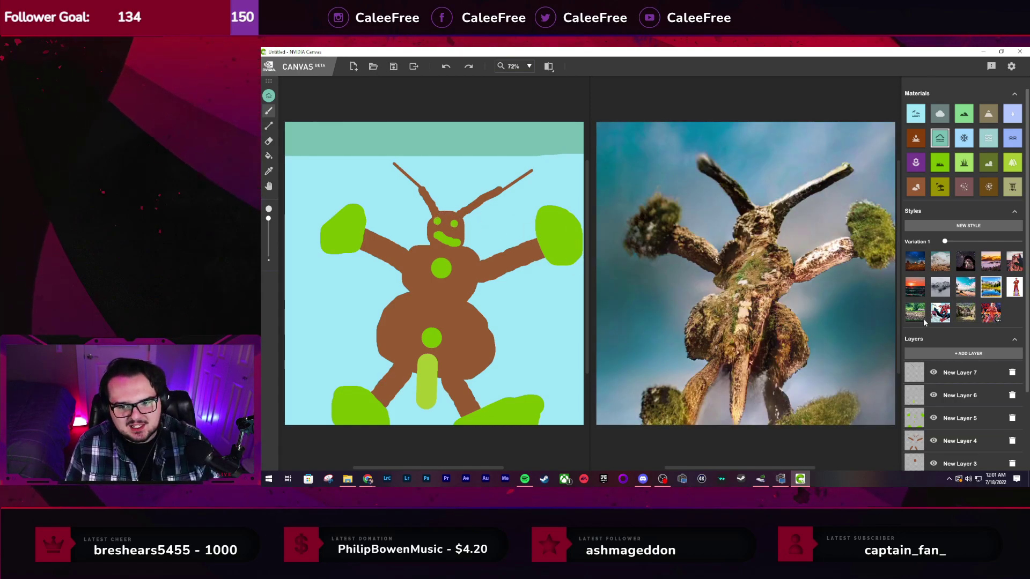
scroll(986, 381, "down", 3)
Delete New Layer 8 with its teal band, then add New Layer 9 and drag it to the bottom
left_click(1012, 434)
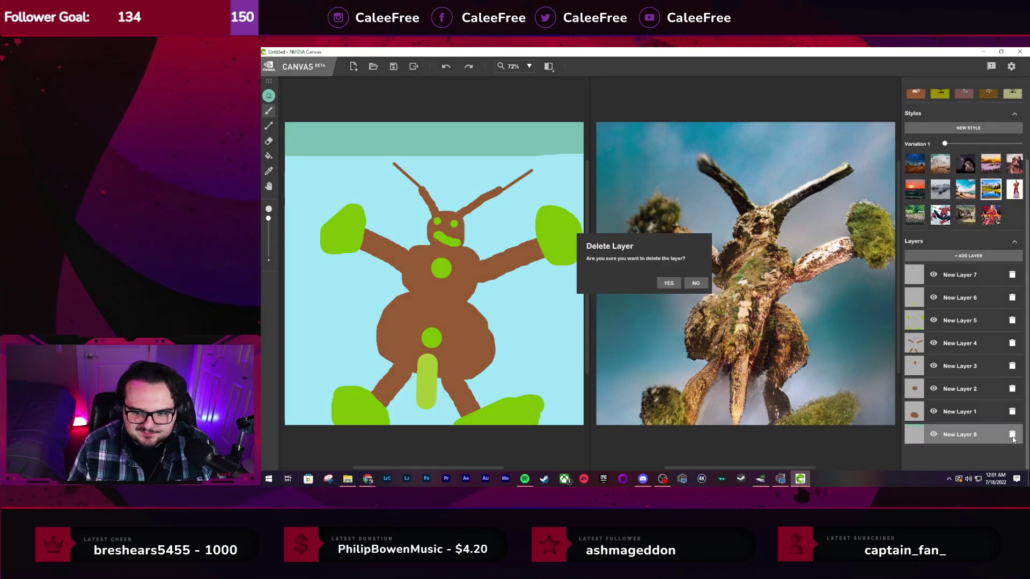
left_click(669, 283)
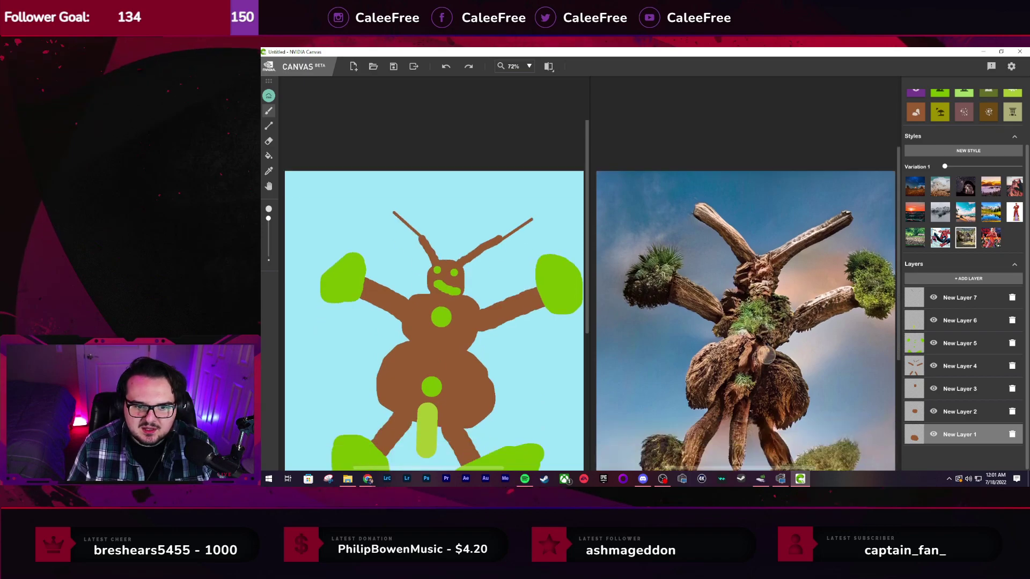
scroll(1007, 306, "up", 2)
scroll(971, 304, "down", 2)
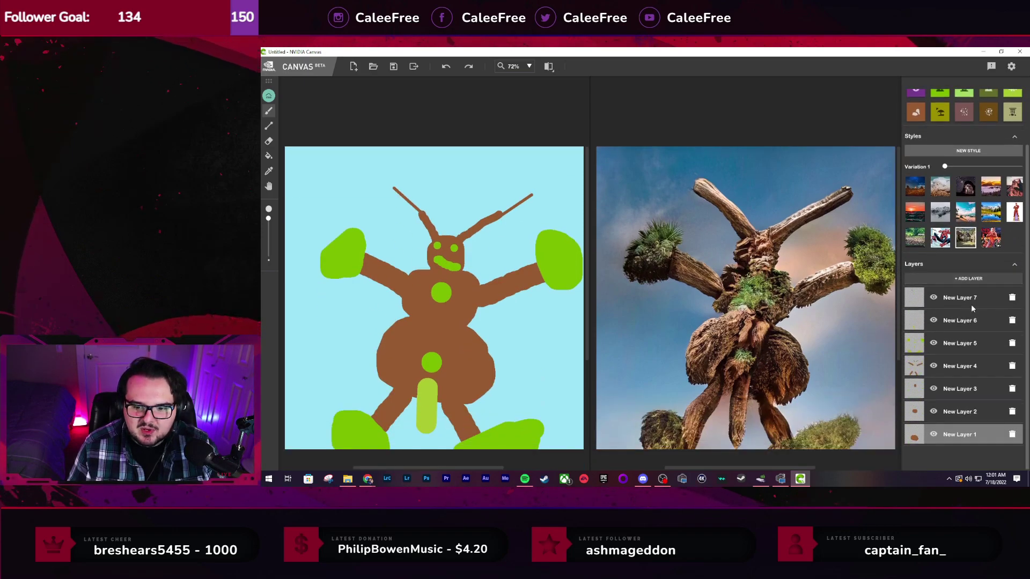
left_click(968, 278)
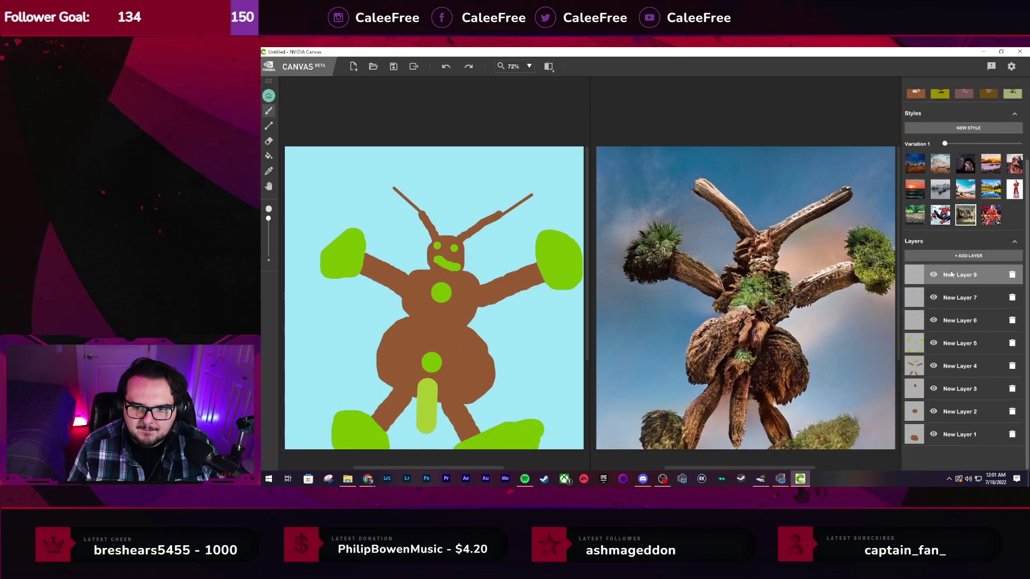
left_click_drag(978, 275, 953, 445)
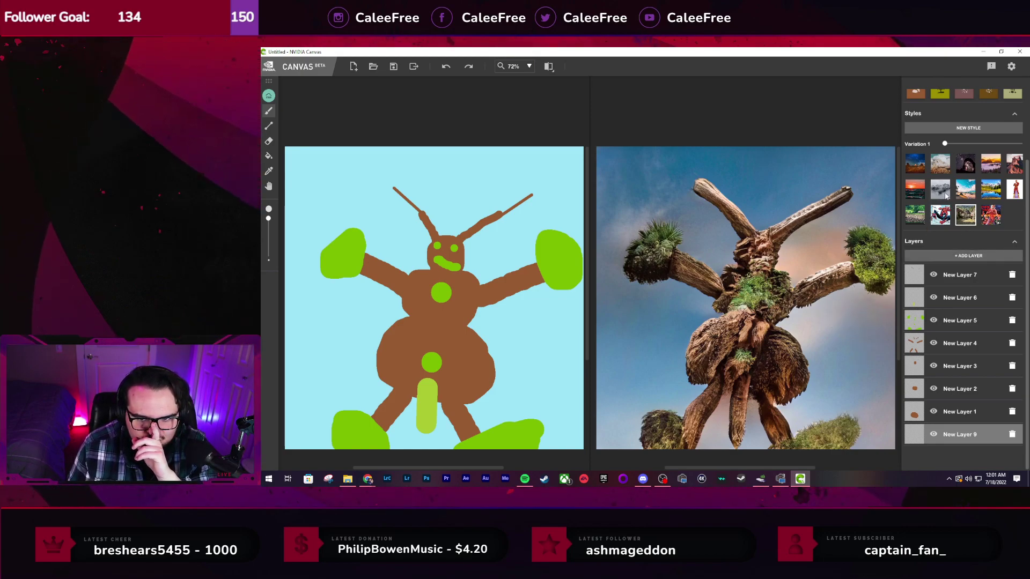
scroll(946, 196, "up", 3)
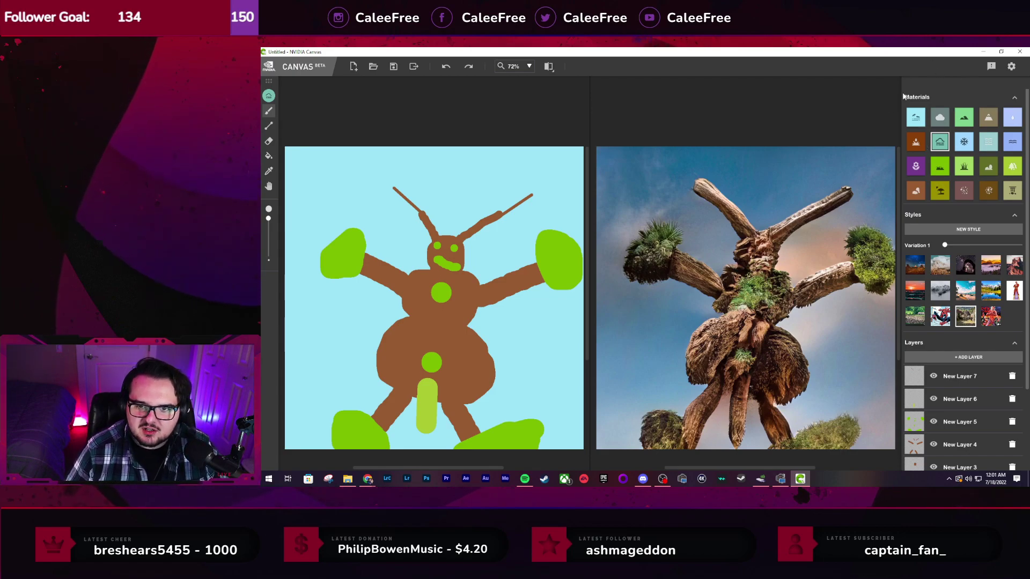
Try grass bands across the sketch's bottom and top, then undo them
left_click(964, 117)
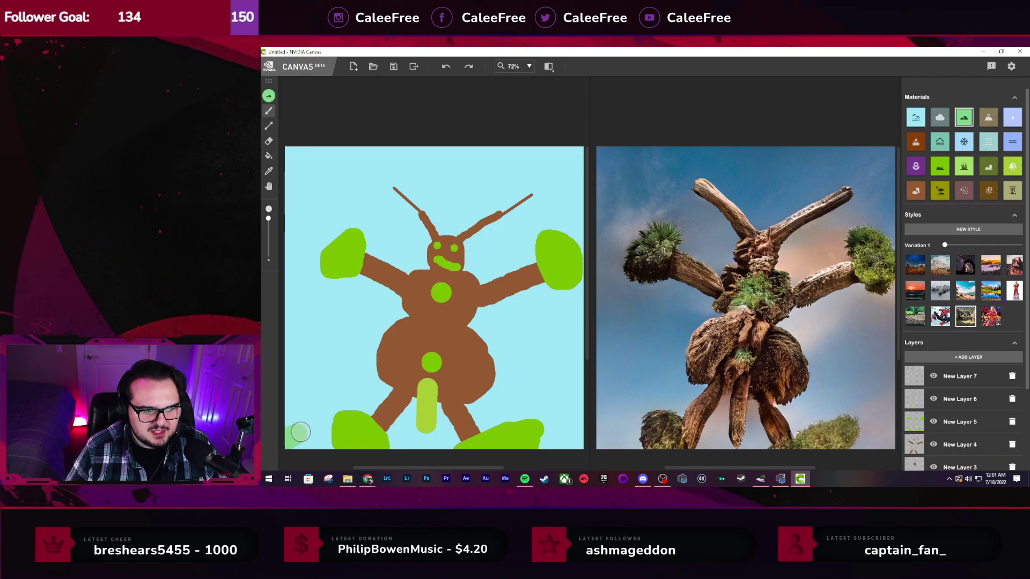
mouse_move(301, 431)
left_mouse_down()
mouse_move(465, 421)
mouse_move(604, 430)
mouse_move(272, 450)
left_mouse_up()
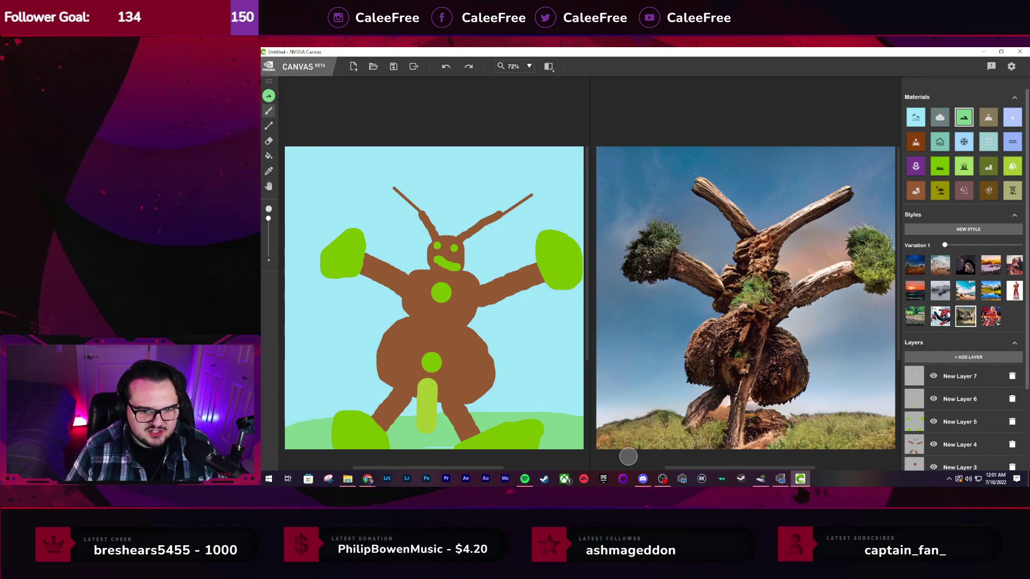
mouse_move(278, 154)
left_mouse_down()
mouse_move(607, 155)
mouse_move(284, 167)
mouse_move(585, 168)
left_mouse_up()
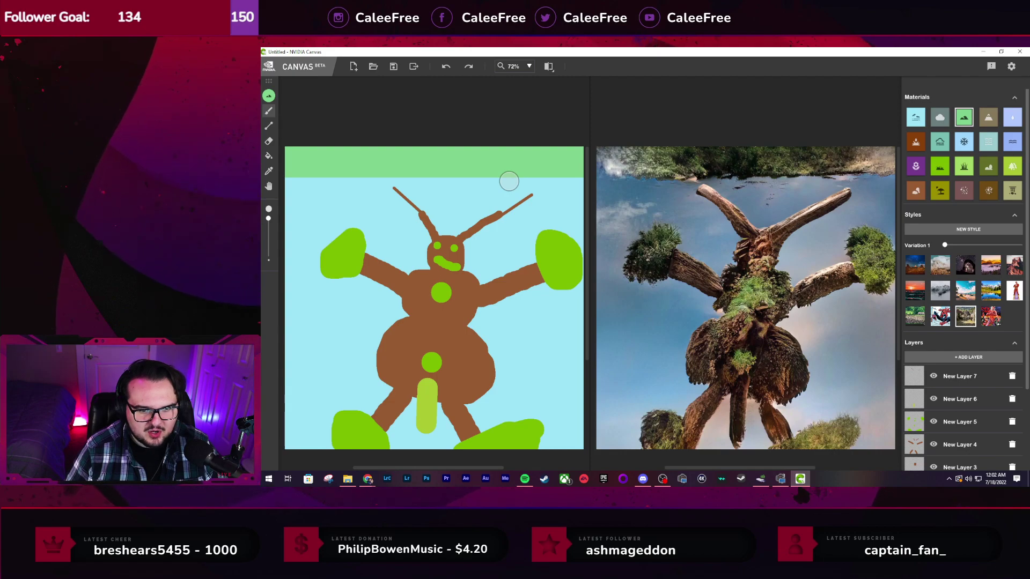
key("ctrl+z")
key("ctrl+z")
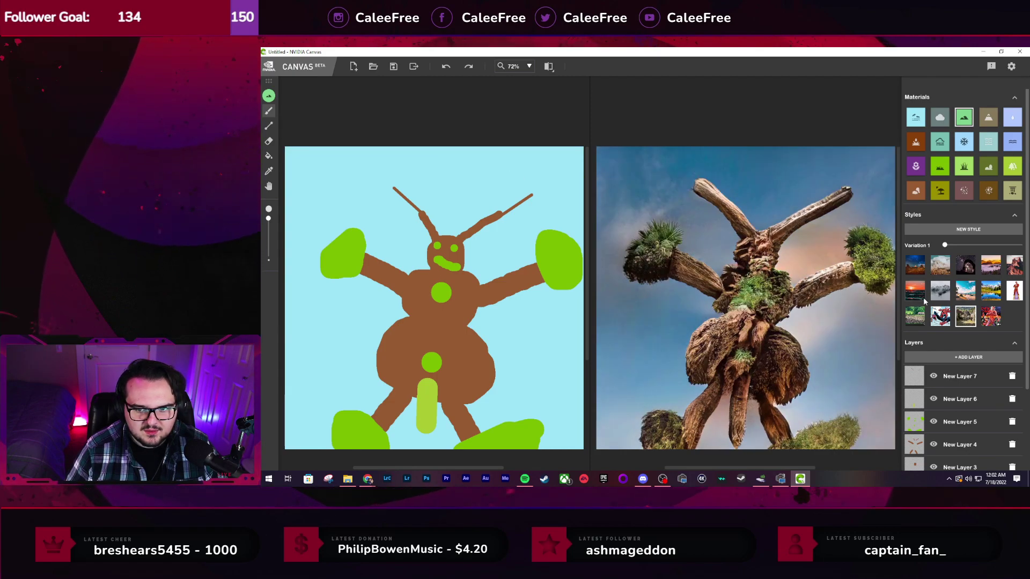
Brush purple flower patches into the corners, undoing the oversized top-corner strokes
left_click(915, 166)
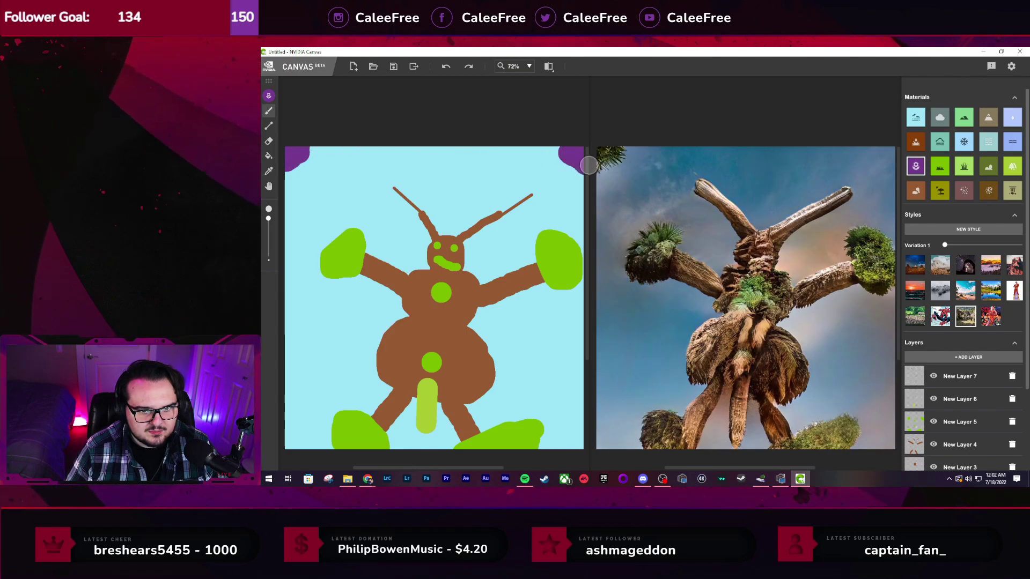
left_click_drag(584, 161, 558, 168)
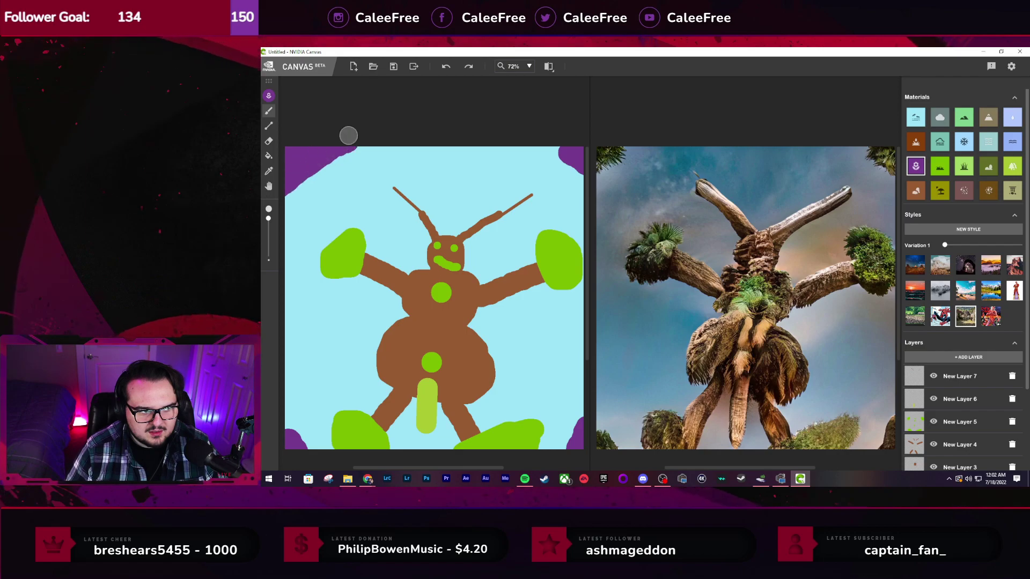
left_click_drag(524, 144, 569, 163)
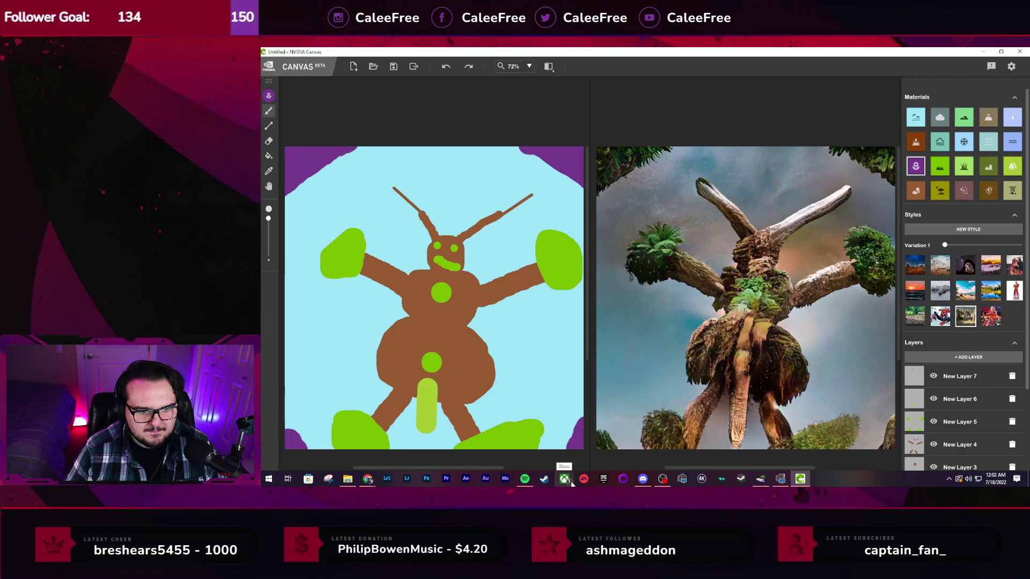
key("ctrl+z")
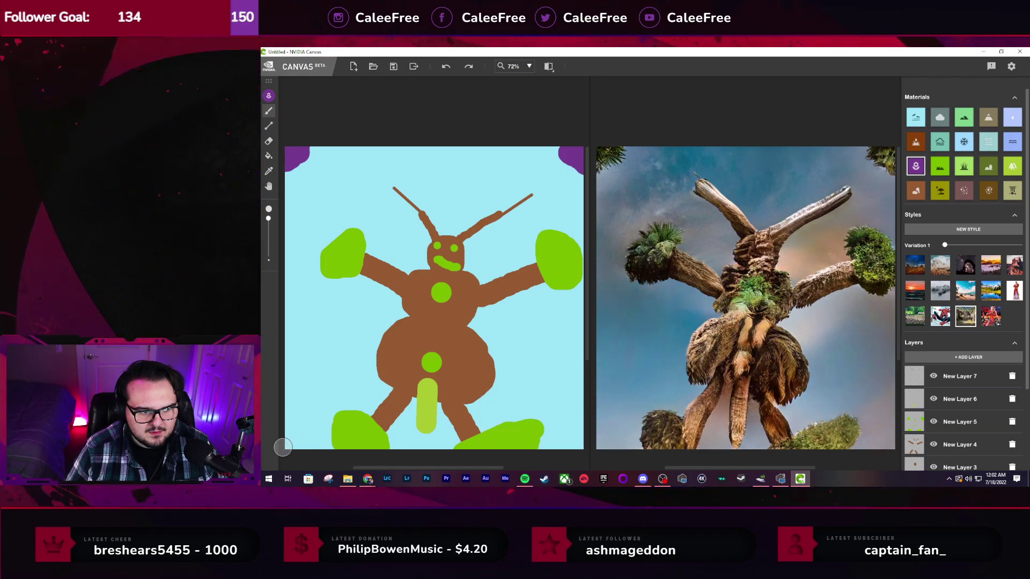
left_click_drag(577, 446, 578, 446)
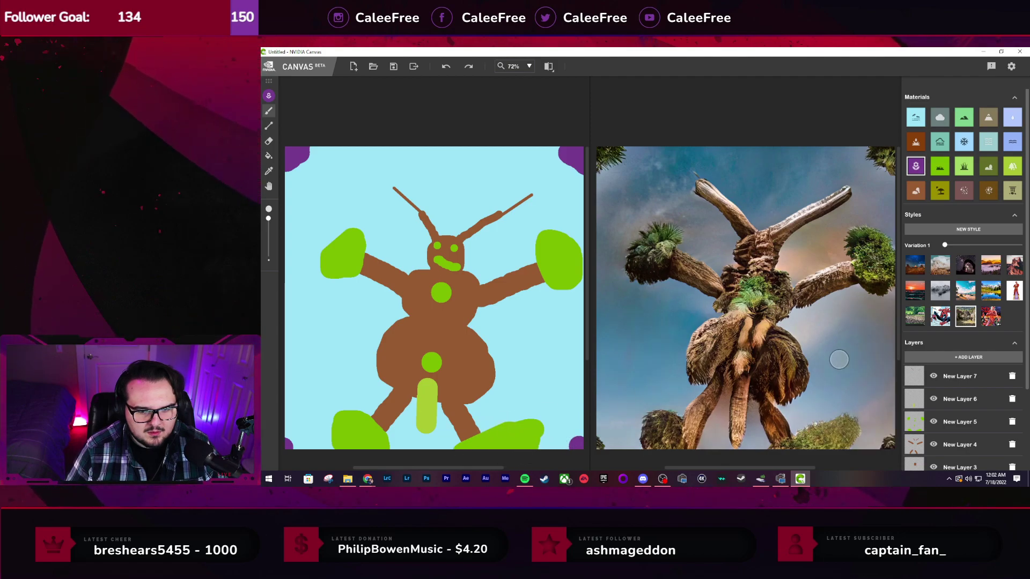
left_click(947, 424)
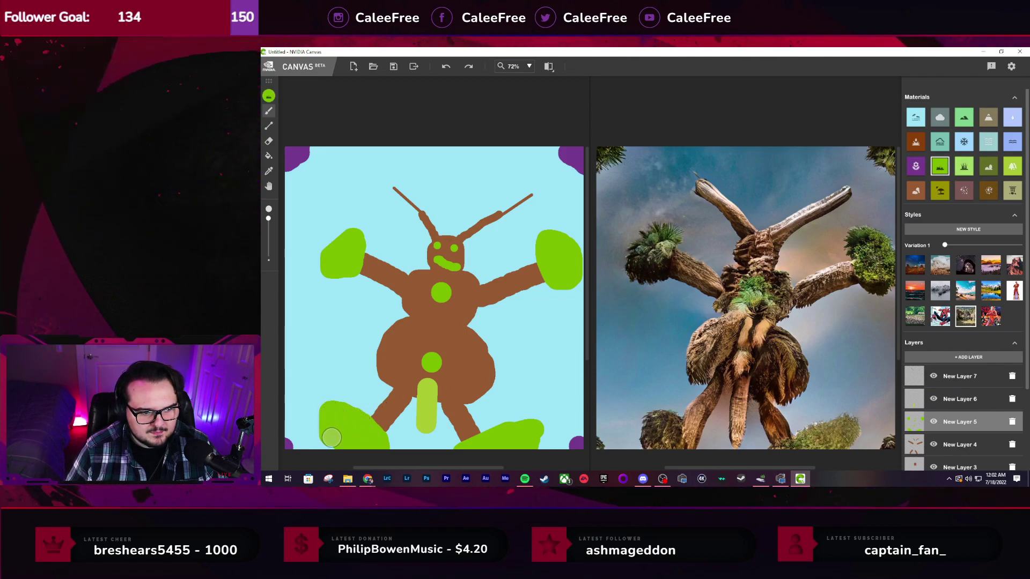
Brush more foliage onto the left side of the bottom-left tuft on New Layer 5
left_click_drag(329, 412, 330, 431)
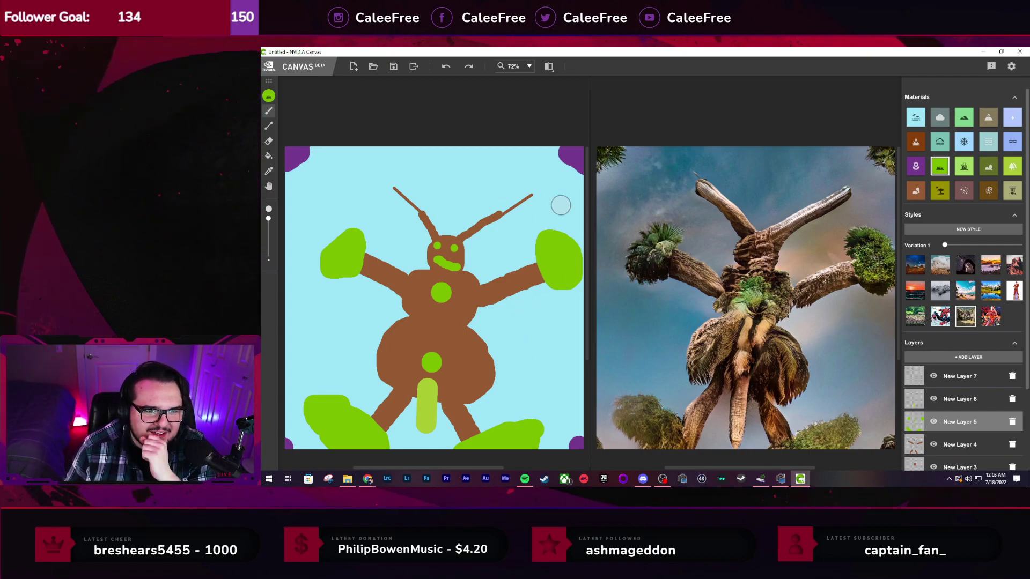
Add New Layer 10, move it to the bottom of the stack and make it active
left_click(968, 357)
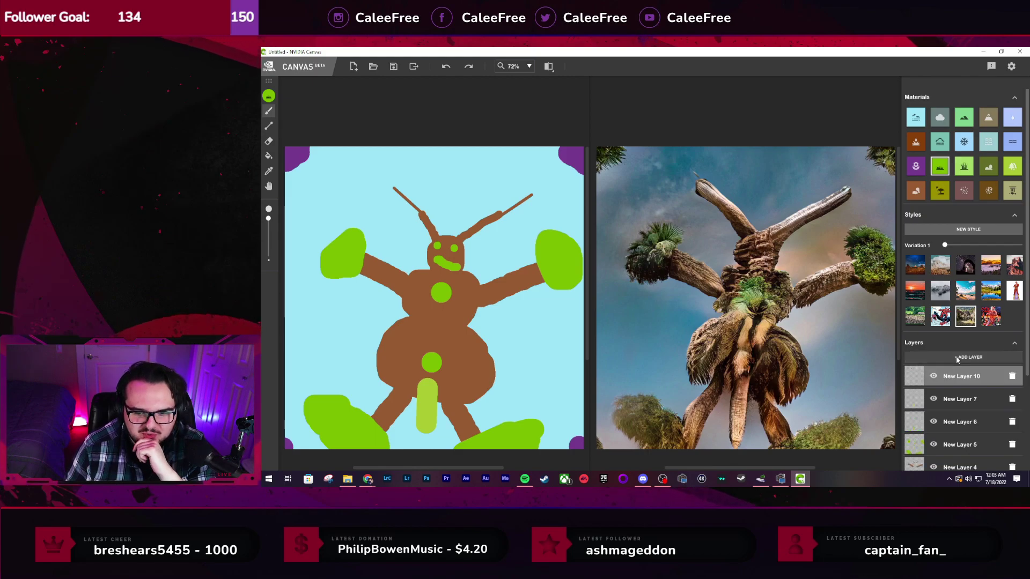
left_click_drag(967, 470, 961, 438)
left_click(961, 438)
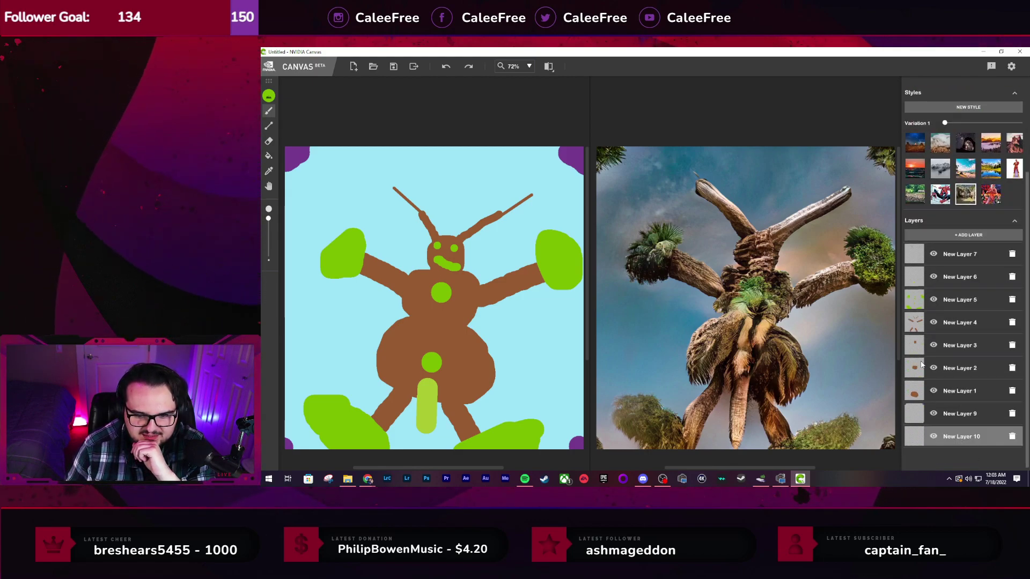
scroll(919, 217, "up", 2)
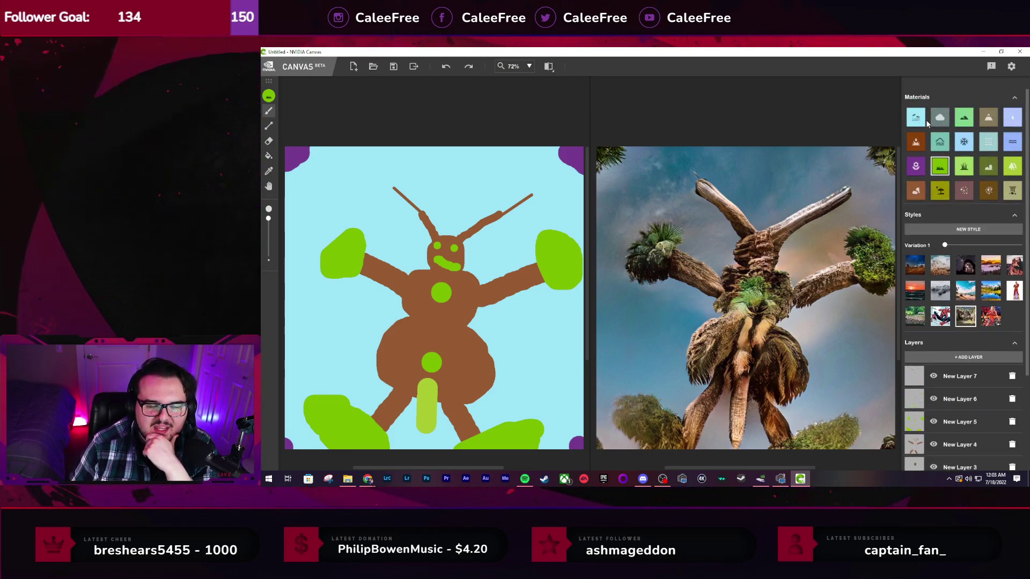
scroll(949, 413, "down", 1)
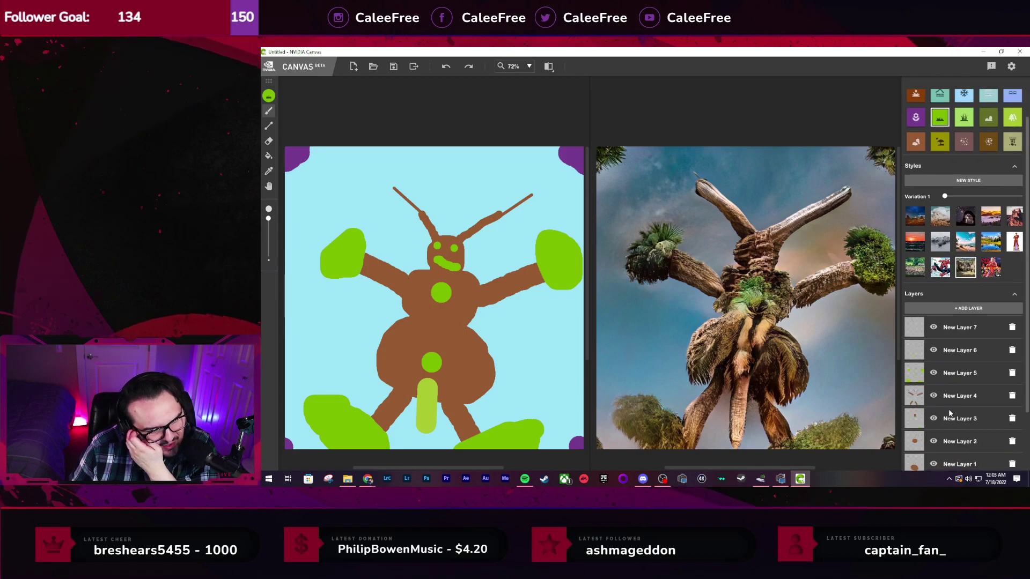
scroll(949, 413, "down", 2)
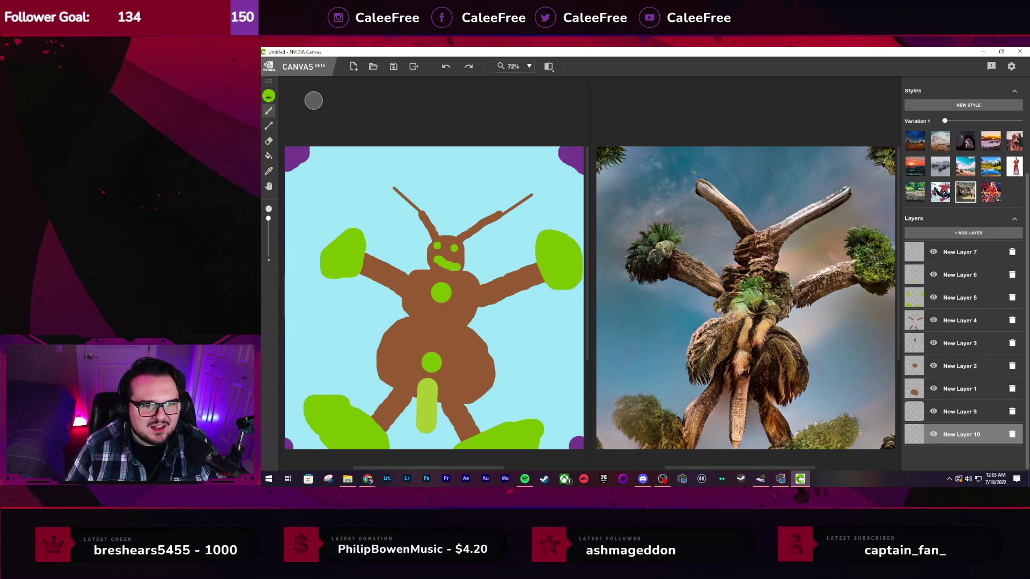
Paint trial green bands down the left and right edges, then undo them all
mouse_move(303, 153)
left_mouse_down()
mouse_move(315, 312)
mouse_move(312, 460)
mouse_move(297, 294)
left_mouse_up()
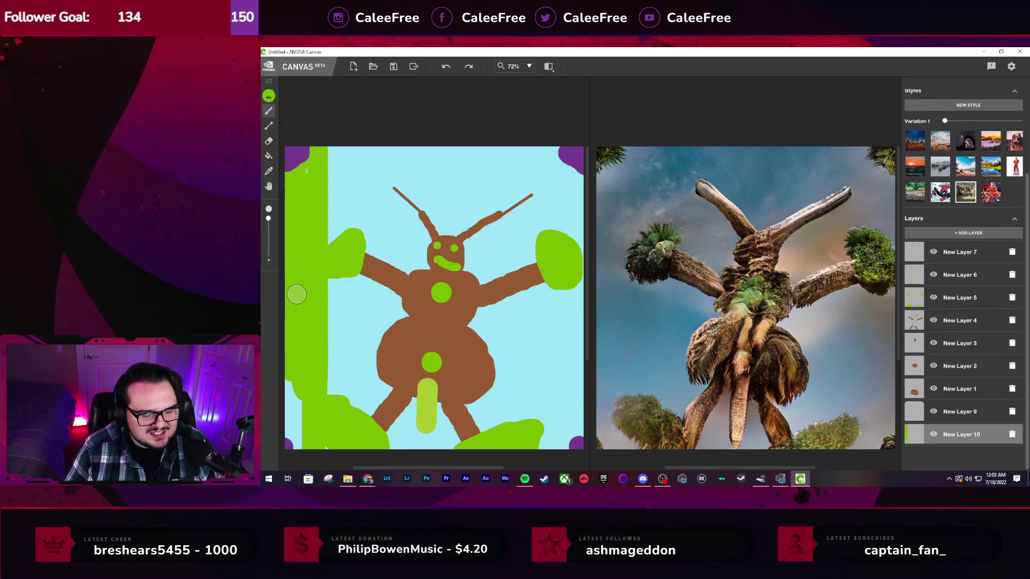
key("ctrl+z")
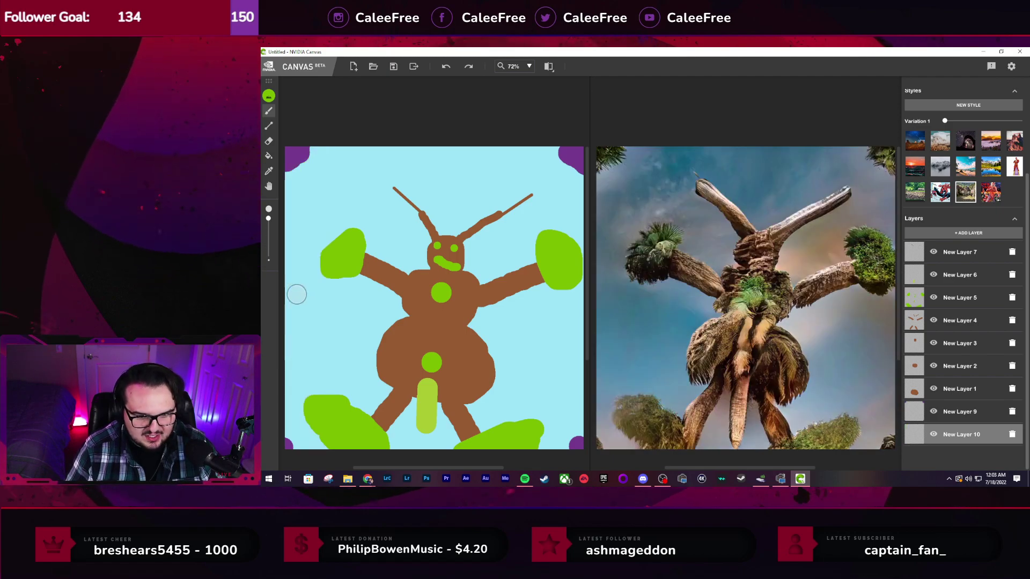
mouse_move(322, 156)
left_mouse_down()
mouse_move(299, 386)
mouse_move(351, 153)
mouse_move(266, 369)
left_mouse_up()
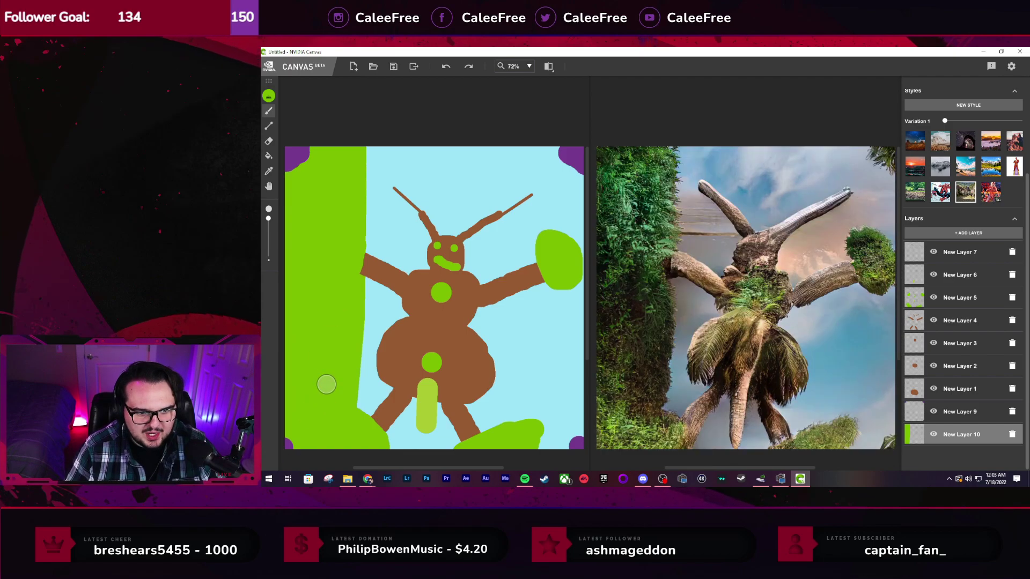
mouse_move(552, 184)
left_mouse_down()
mouse_move(571, 270)
mouse_move(555, 382)
mouse_move(563, 459)
left_mouse_up()
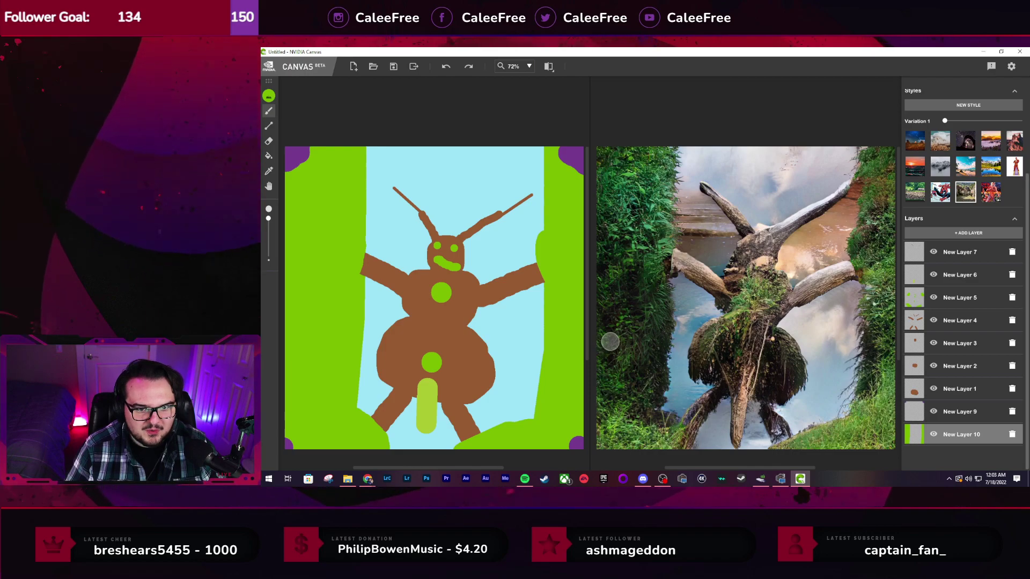
key("ctrl+z")
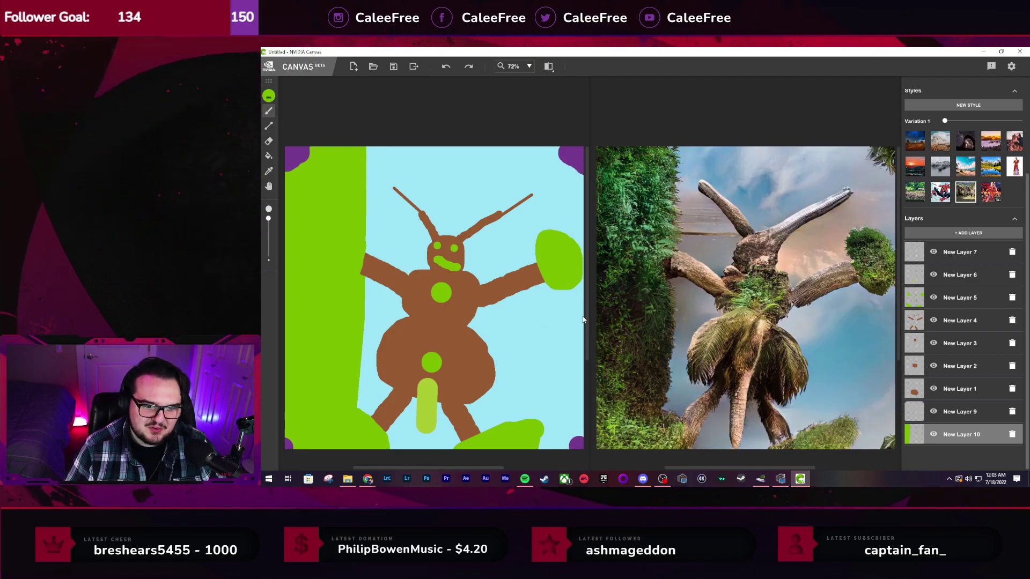
key("ctrl+z")
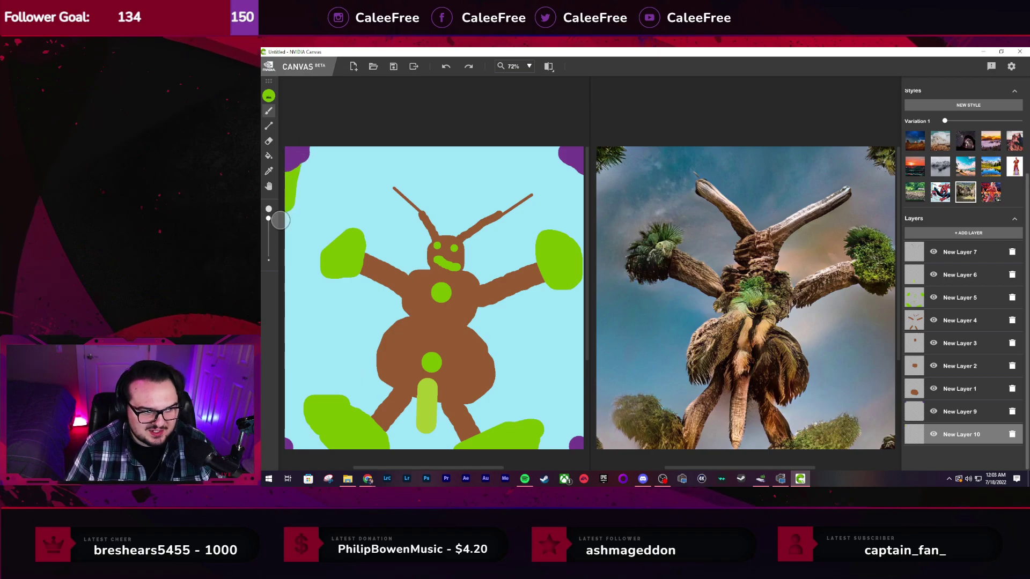
mouse_move(272, 479)
left_mouse_down()
mouse_move(295, 140)
mouse_move(290, 479)
left_mouse_up()
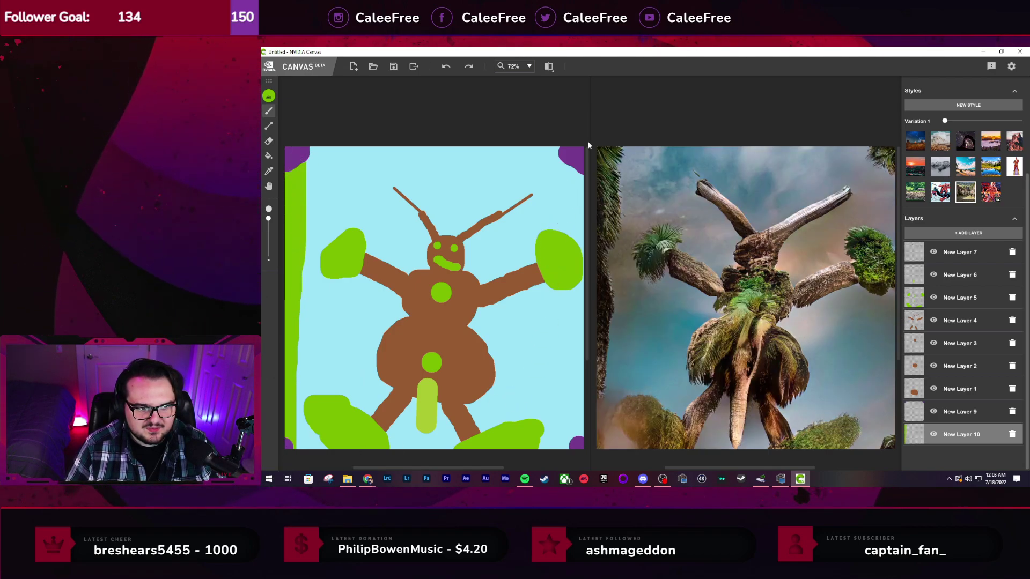
left_click_drag(583, 203, 582, 448)
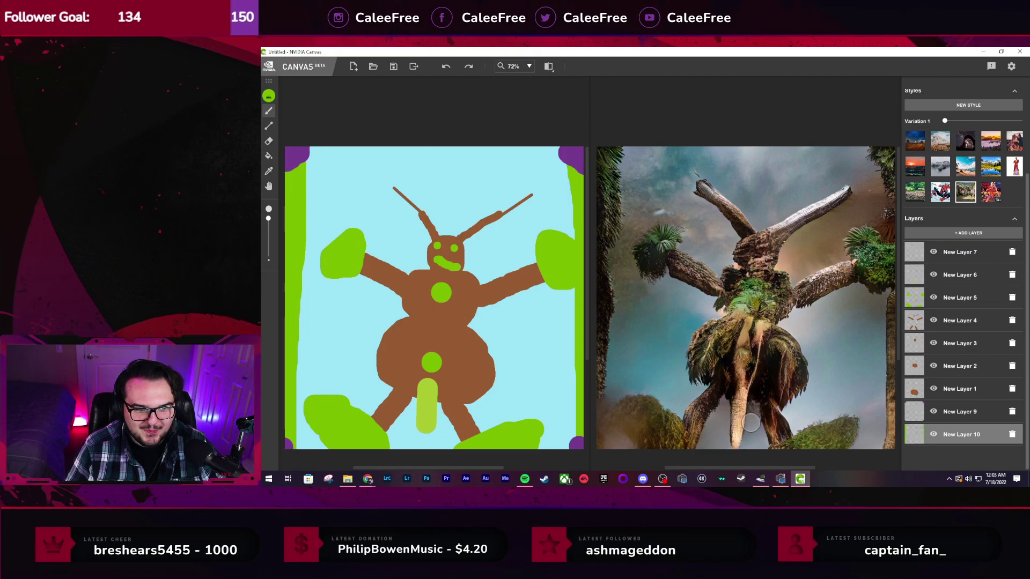
key("ctrl+z")
key("ctrl+z")
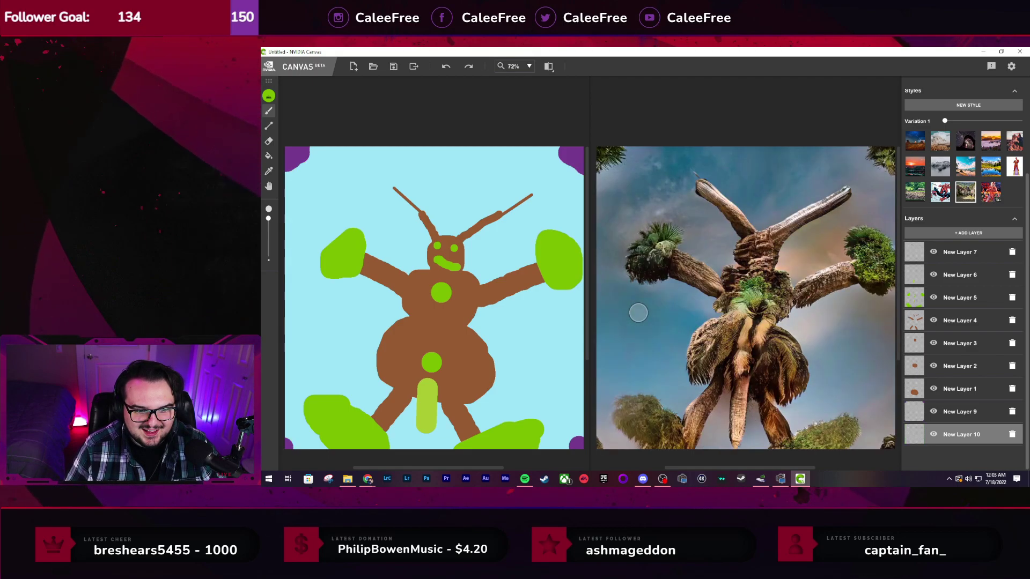
scroll(961, 170, "up", 3)
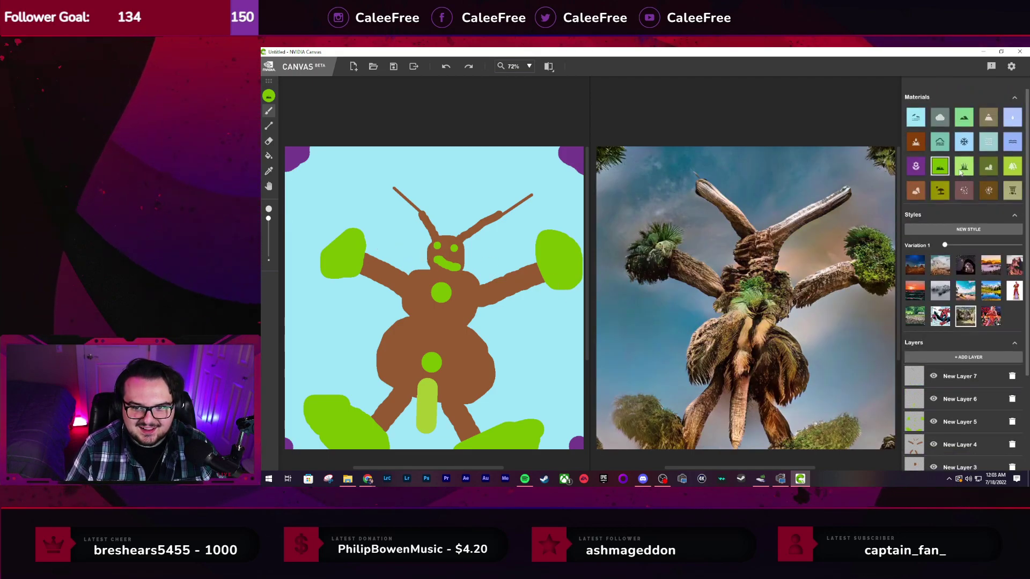
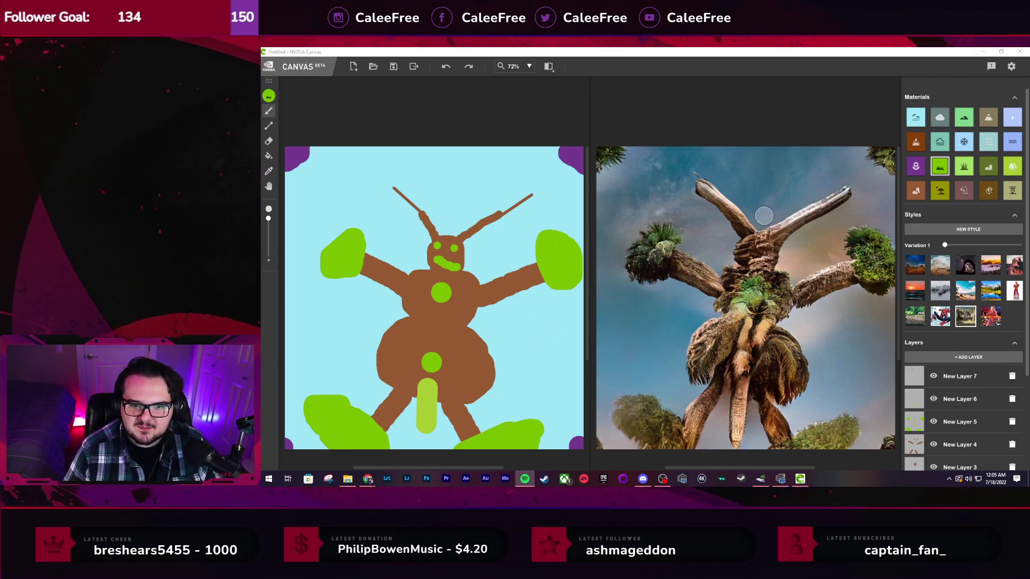
Select the Cloud material in the Materials panel
scroll(976, 386, "down", 2)
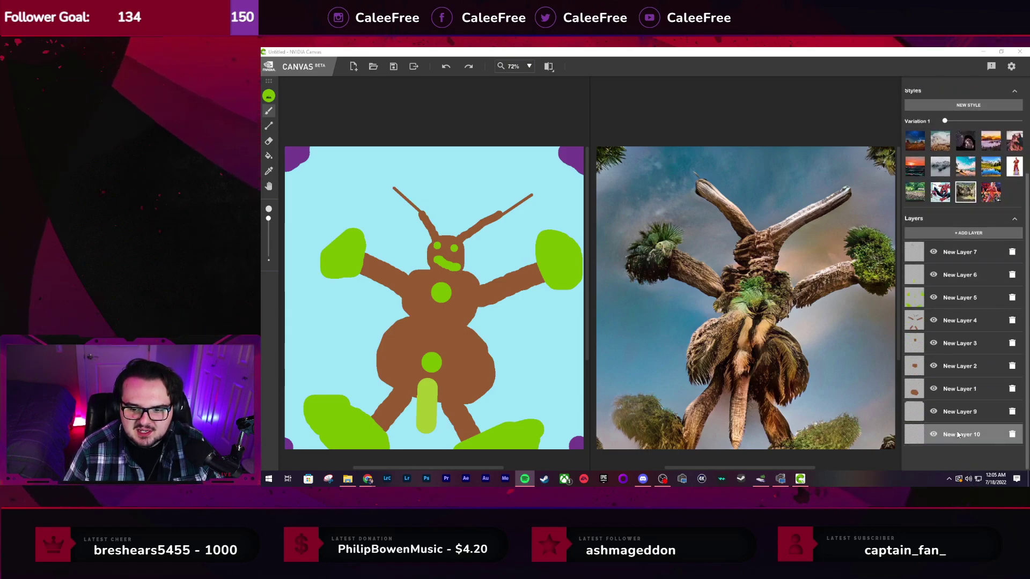
scroll(958, 434, "up", 1)
scroll(957, 434, "up", 2)
left_click(914, 119)
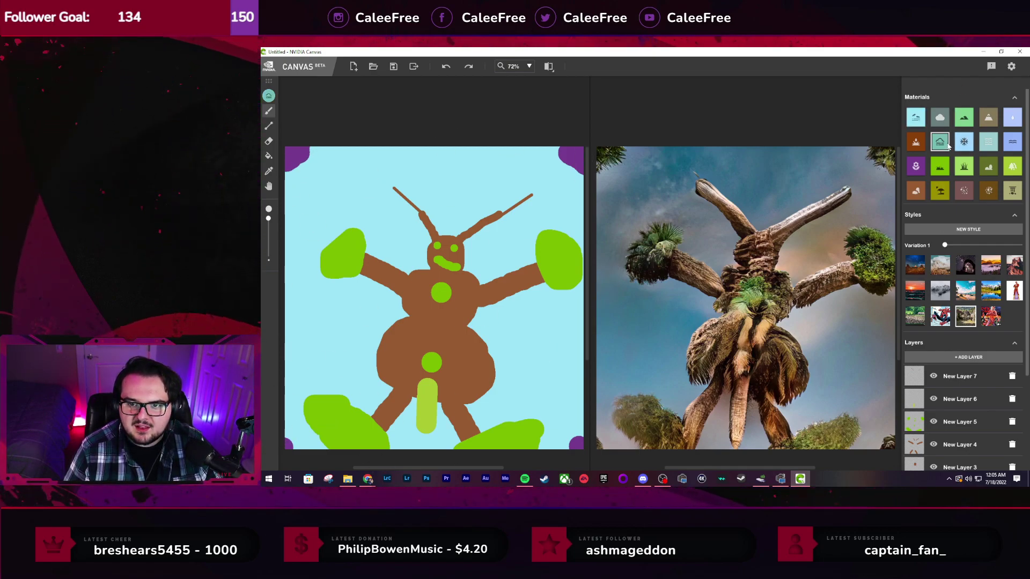
left_click(942, 121)
Paint grey cloud dots and strokes on the left edge, undoing the stray top and right-side ones
left_click(343, 167)
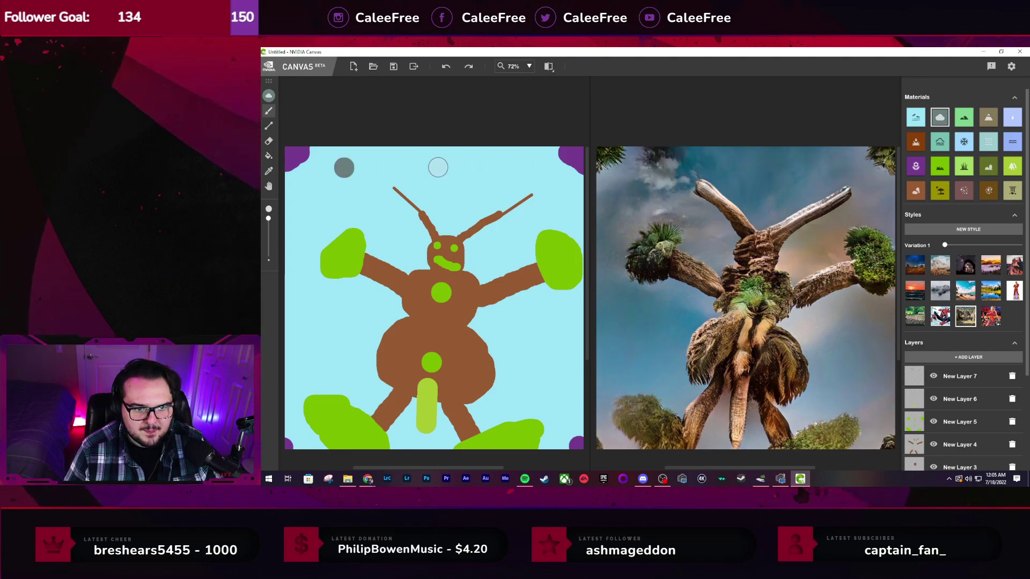
left_click(462, 167)
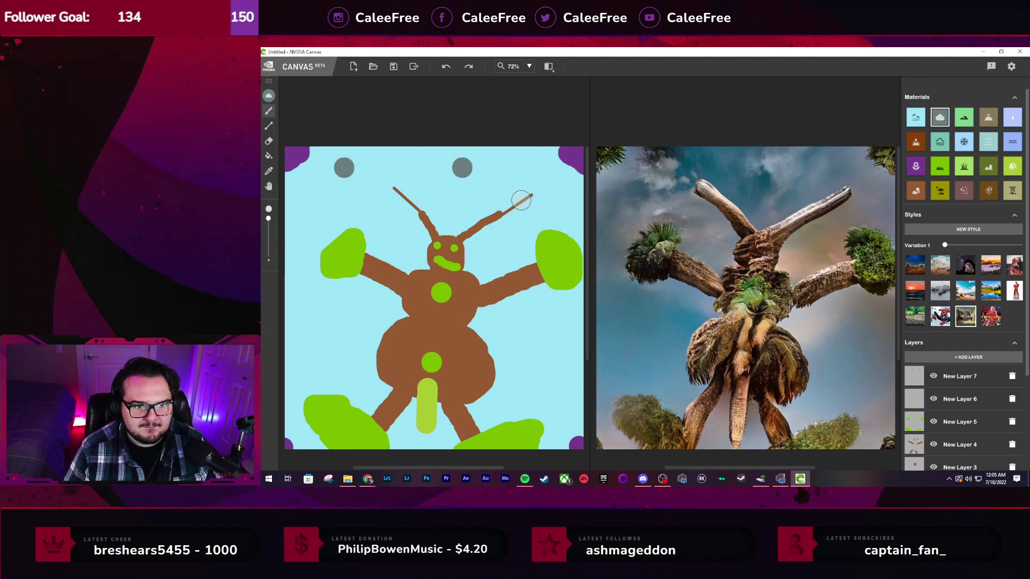
left_click(348, 298)
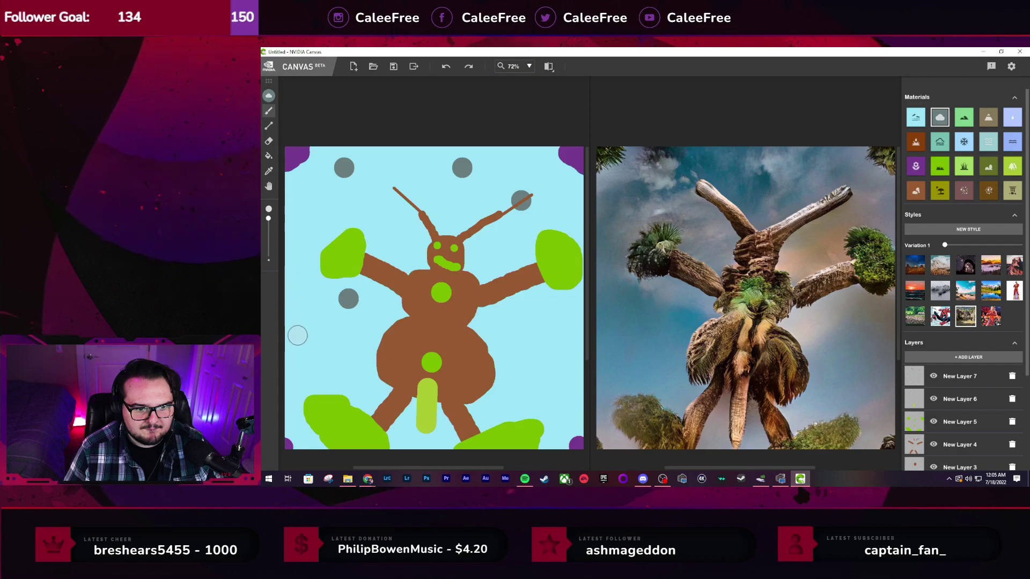
left_click(329, 341)
left_click(295, 345)
left_click(292, 332)
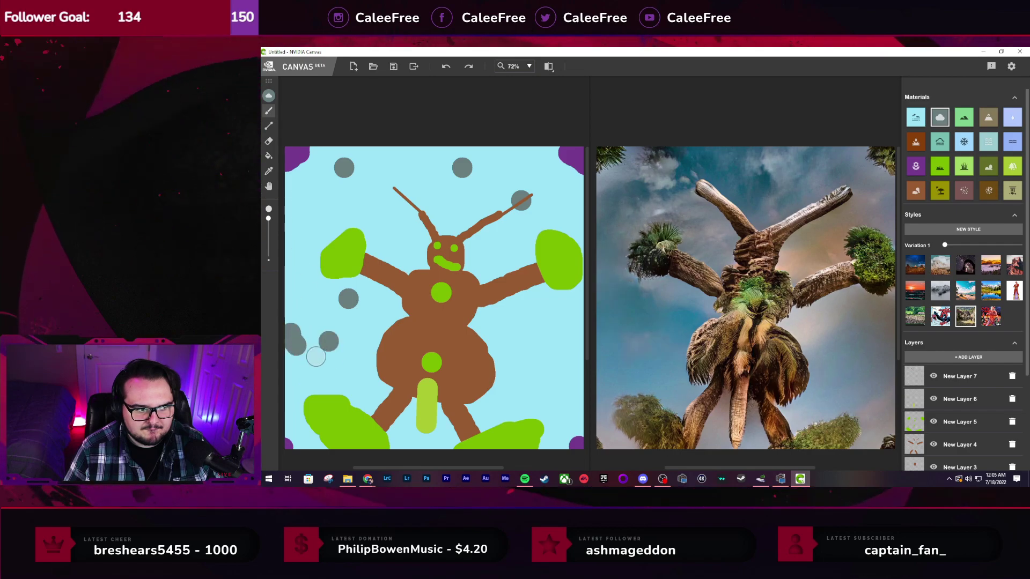
left_click_drag(316, 357, 341, 347)
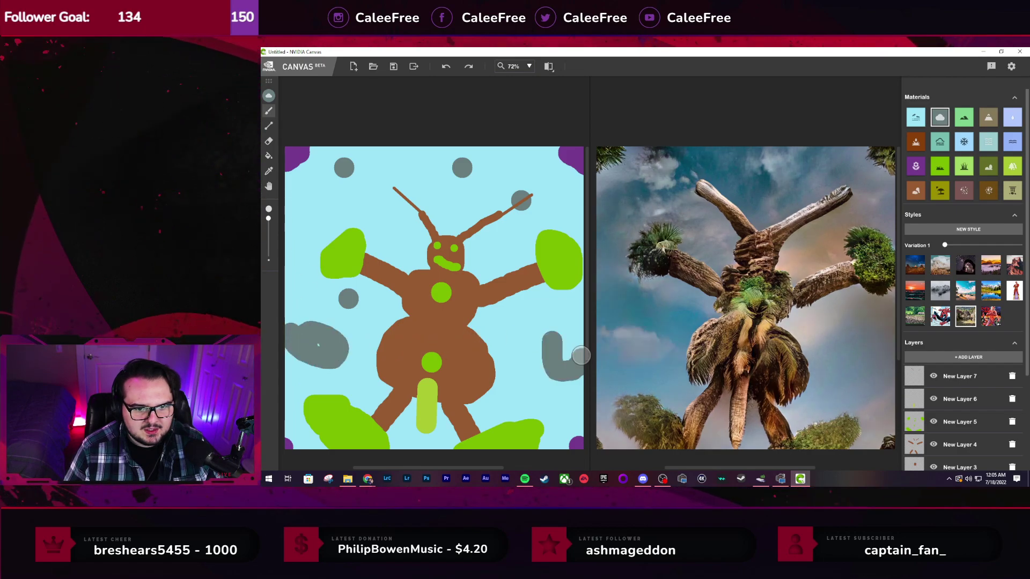
left_click_drag(520, 240, 504, 244)
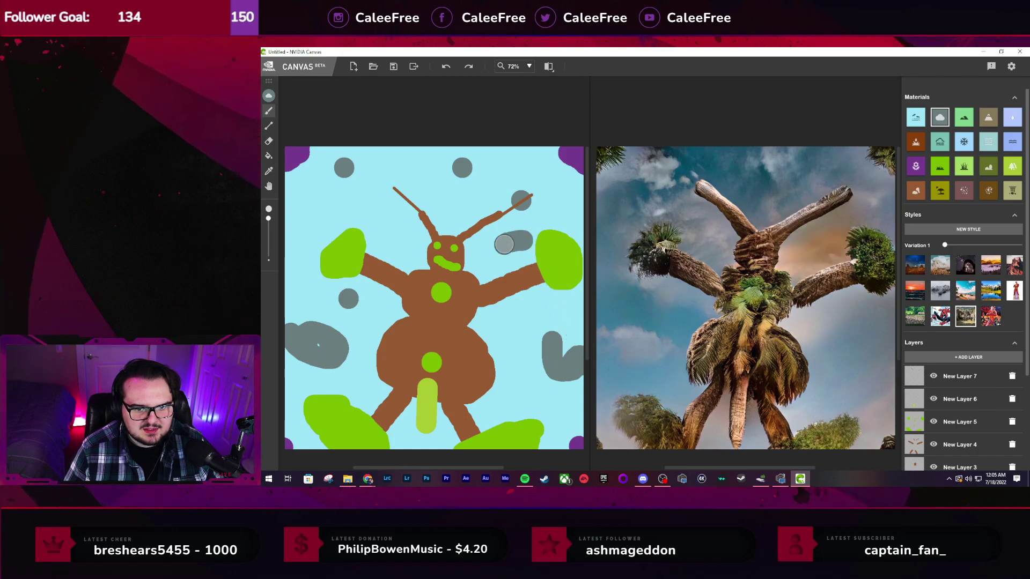
left_click_drag(569, 203, 558, 206)
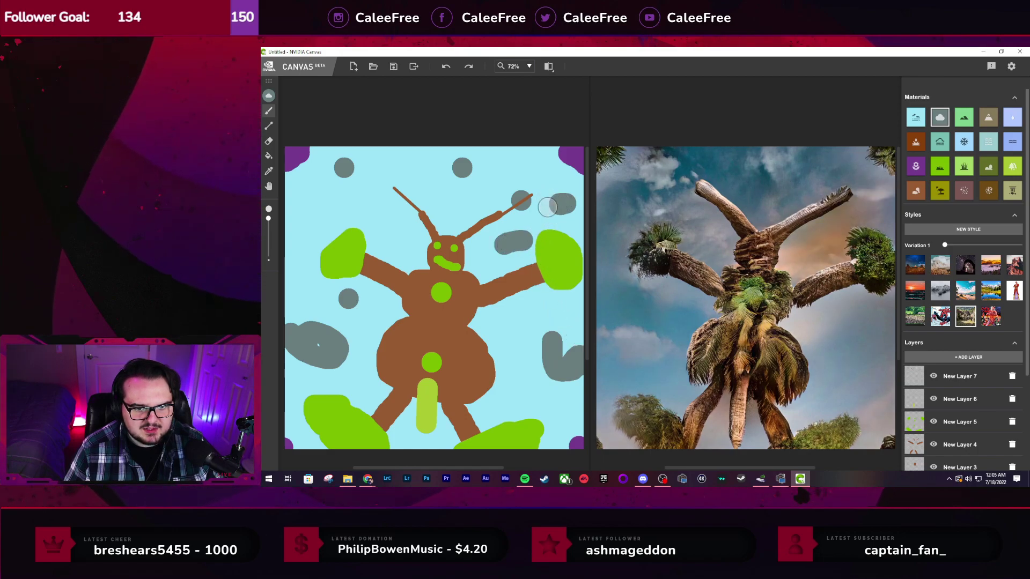
left_click_drag(512, 248, 525, 268)
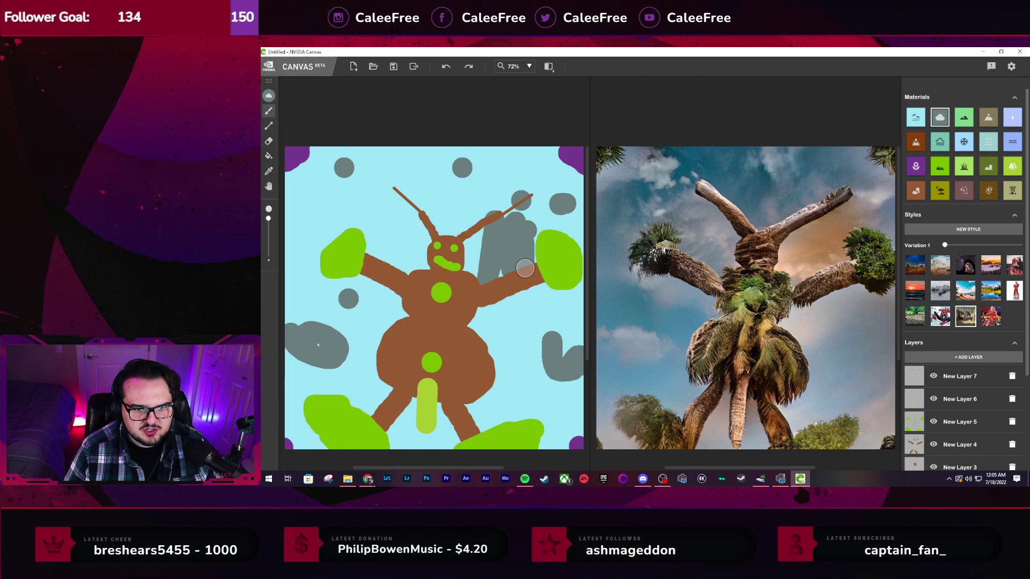
key("ctrl+z")
key("ctrl+z")
key("ctrl+z")
key("ctrl+z")
key("ctrl+z")
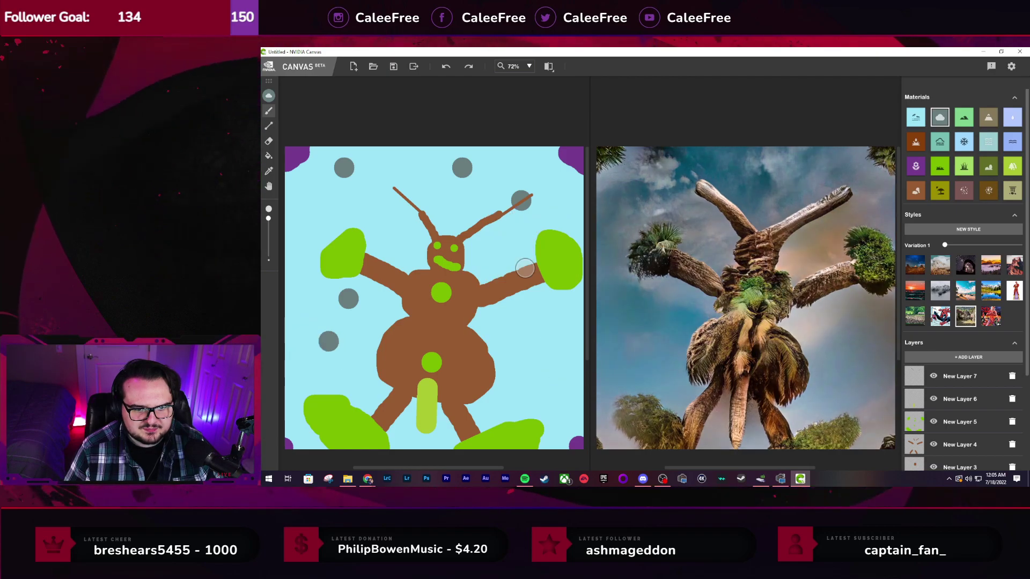
key("ctrl+z")
key("ctrl+z")
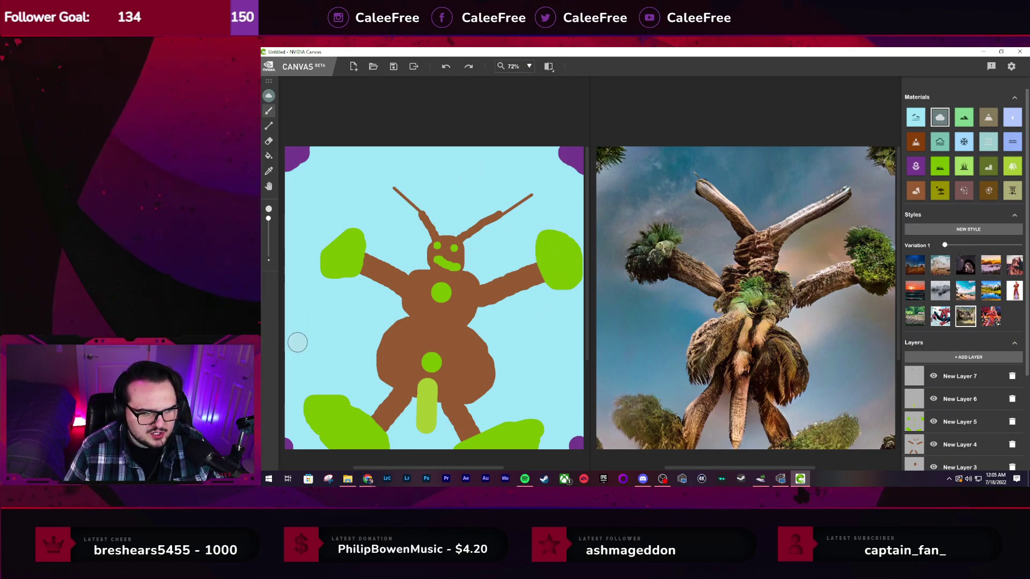
Extend the left grey cloud and dot clouds up the left side and across the top, undoing the last dot
mouse_move(329, 327)
left_mouse_down()
mouse_move(307, 329)
mouse_move(298, 309)
mouse_move(333, 328)
left_mouse_up()
left_click(306, 281)
left_click(313, 222)
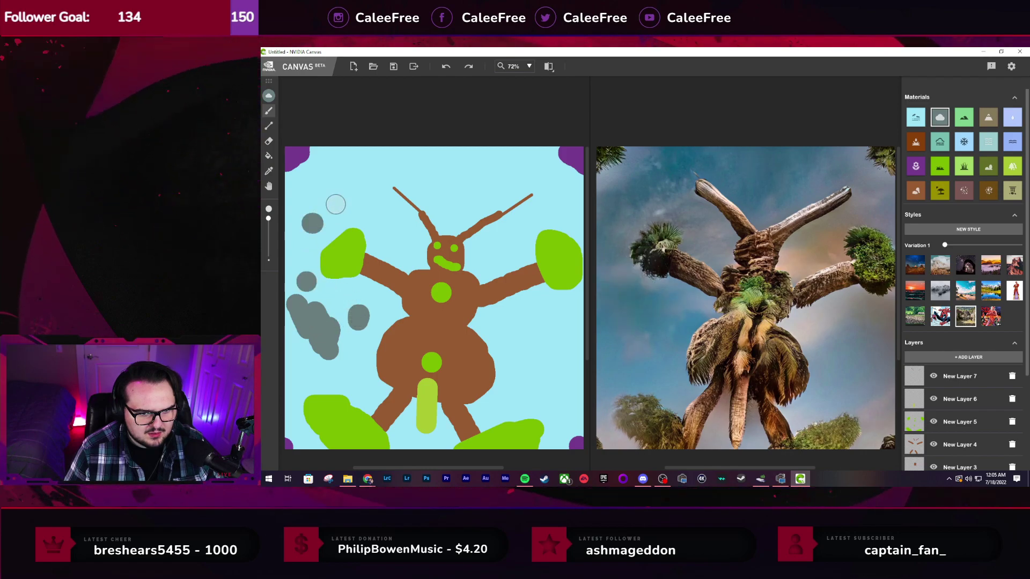
left_click(354, 185)
left_click(385, 178)
left_click(431, 167)
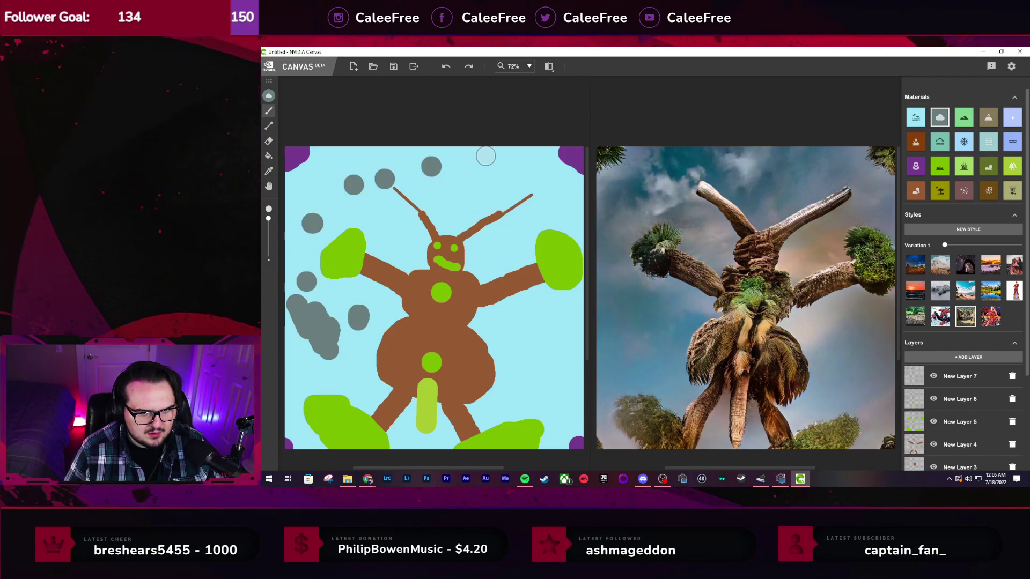
left_click(488, 155)
left_click(542, 187)
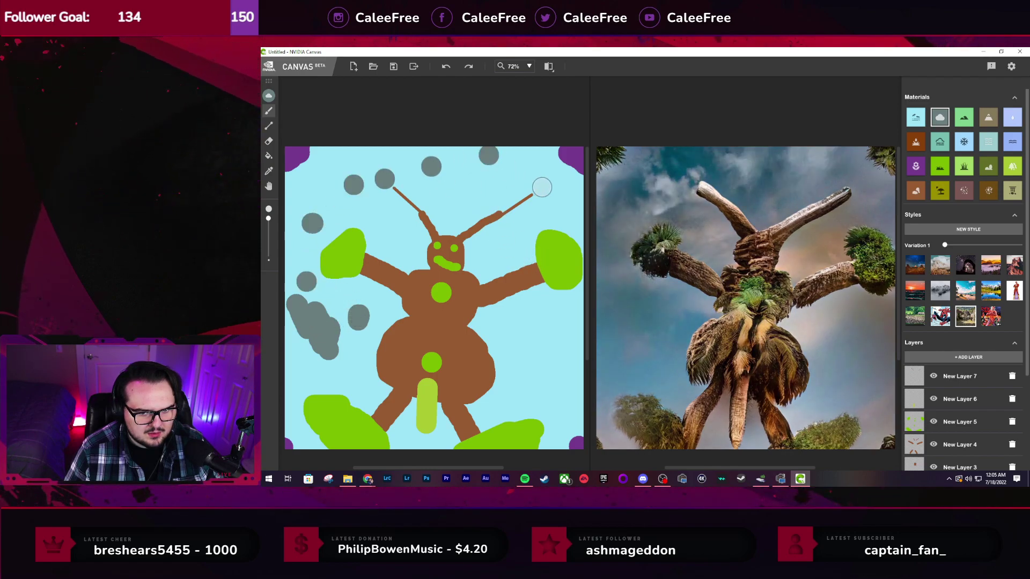
left_click(557, 349)
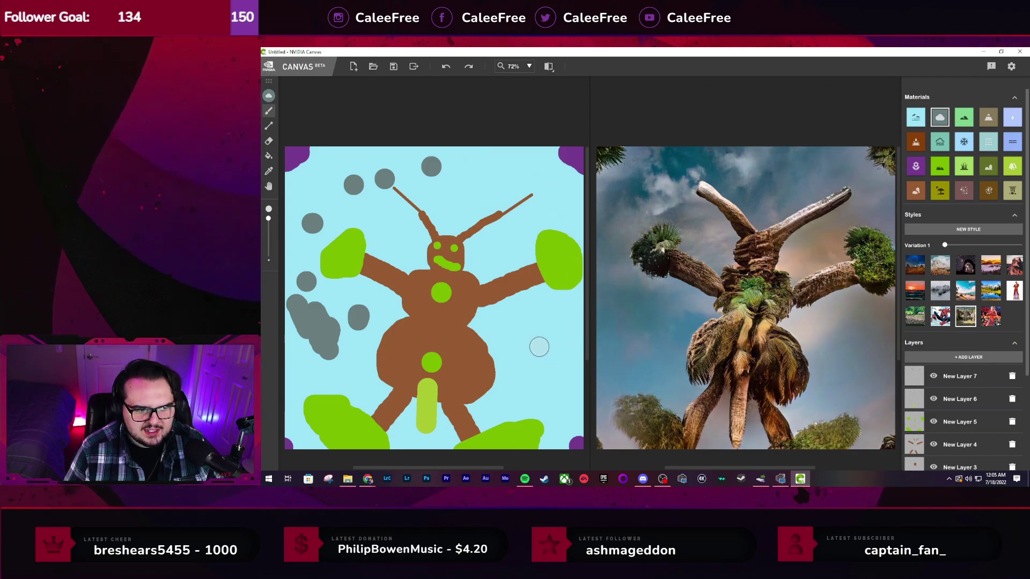
key("ctrl+z")
key("ctrl+z")
key("ctrl+z")
key("ctrl+z")
key("ctrl+z")
key("ctrl+z")
key("ctrl+z")
key("ctrl+z")
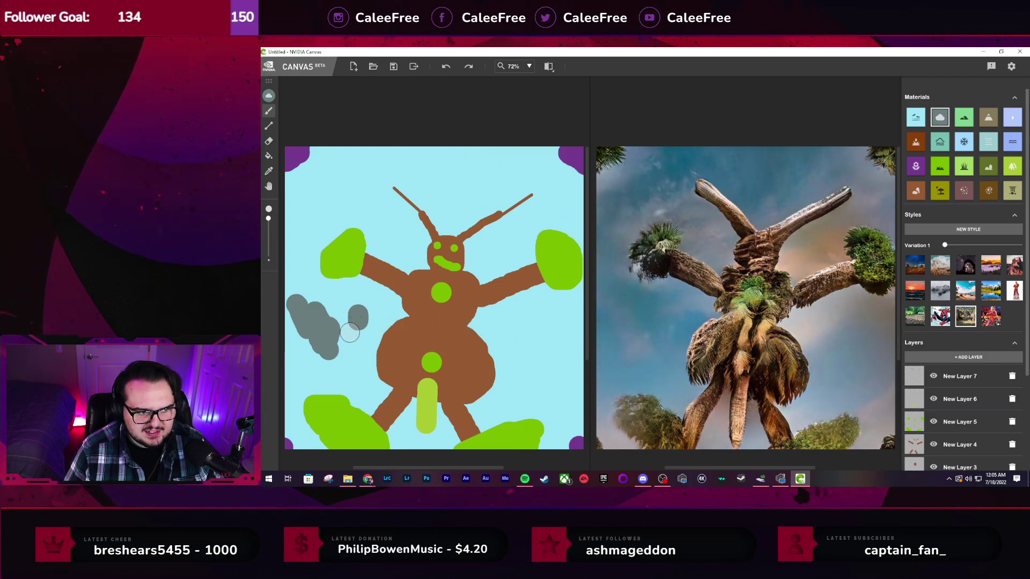
Paint a cloud at the lower right, undo it, and fill in the lower-left cloud mass
scroll(960, 420, "down", 2)
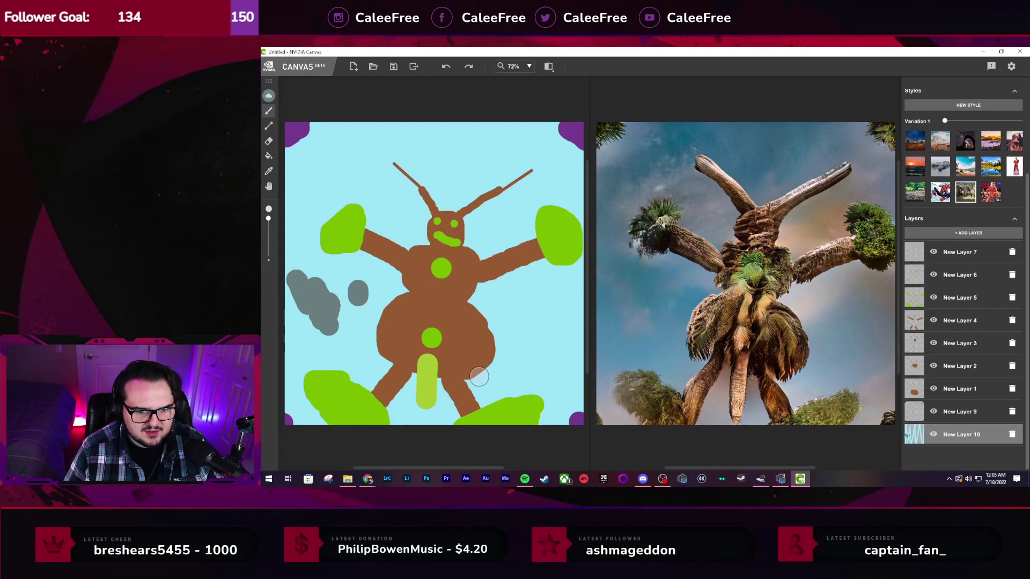
scroll(553, 418, "up", 2)
mouse_move(547, 422)
left_mouse_down()
mouse_move(573, 384)
mouse_move(541, 414)
mouse_move(555, 402)
mouse_move(589, 420)
mouse_move(549, 428)
left_mouse_up()
key("ctrl+z")
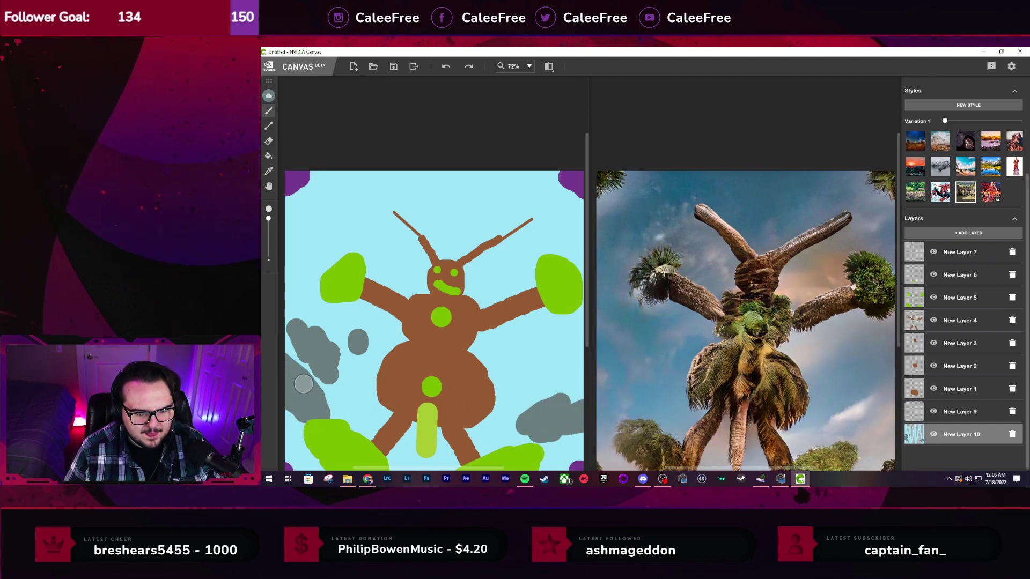
left_click_drag(290, 381, 308, 405)
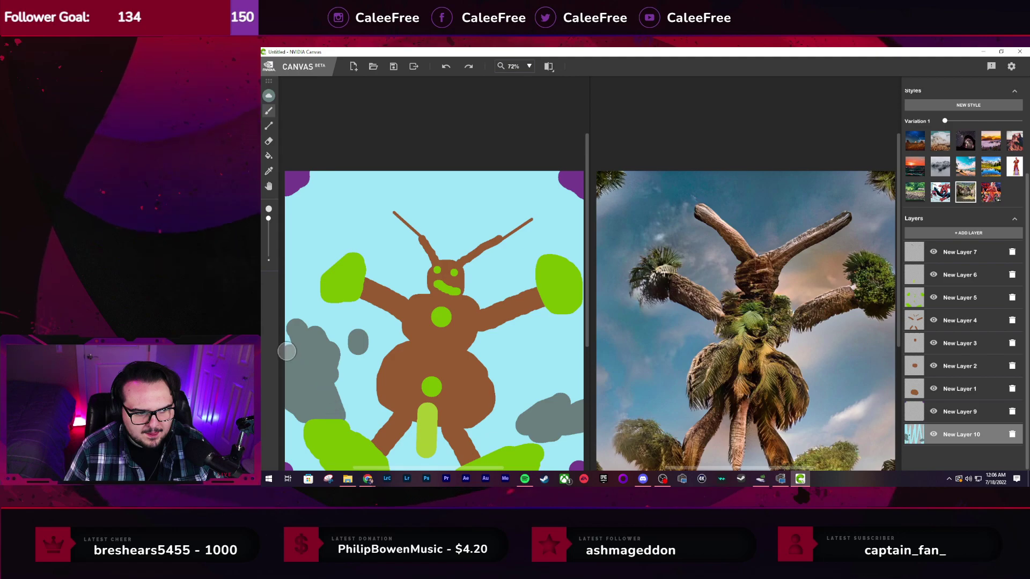
Scatter grey cloud dots across the upper sky, between the antennae and along the left side
left_click(346, 203)
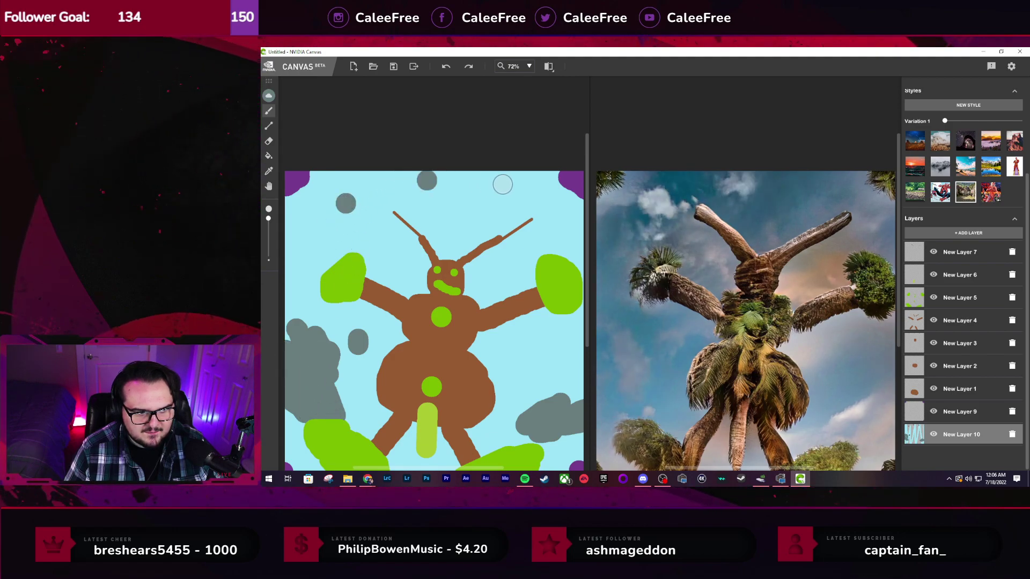
left_click(502, 184)
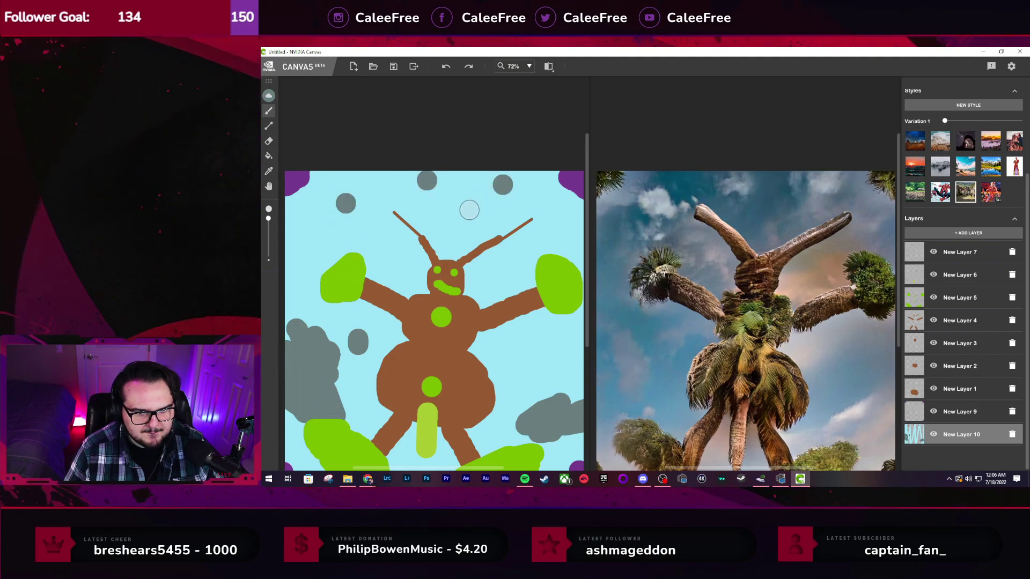
left_click(557, 234)
left_click(472, 215)
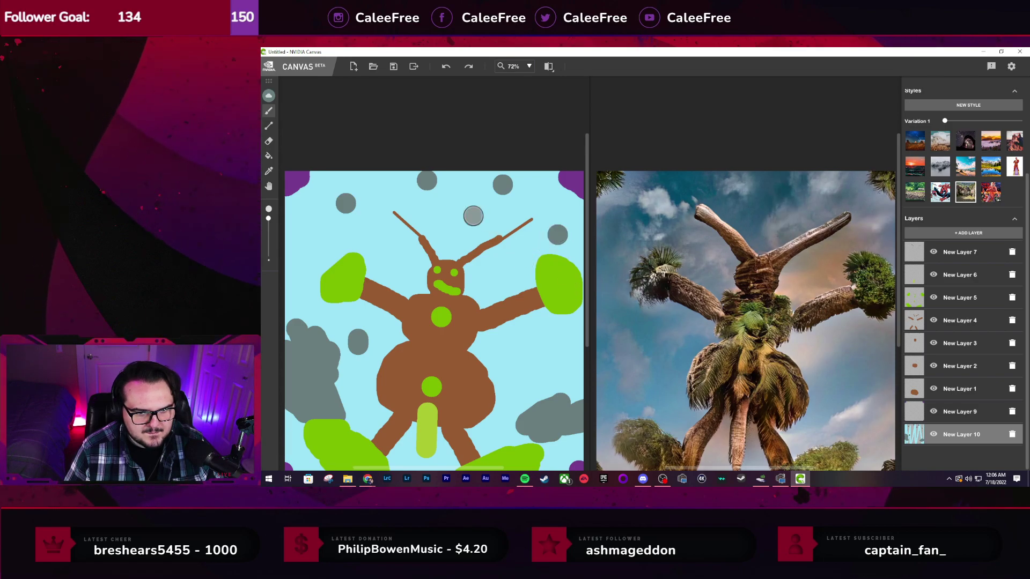
left_click(433, 212)
left_click(372, 332)
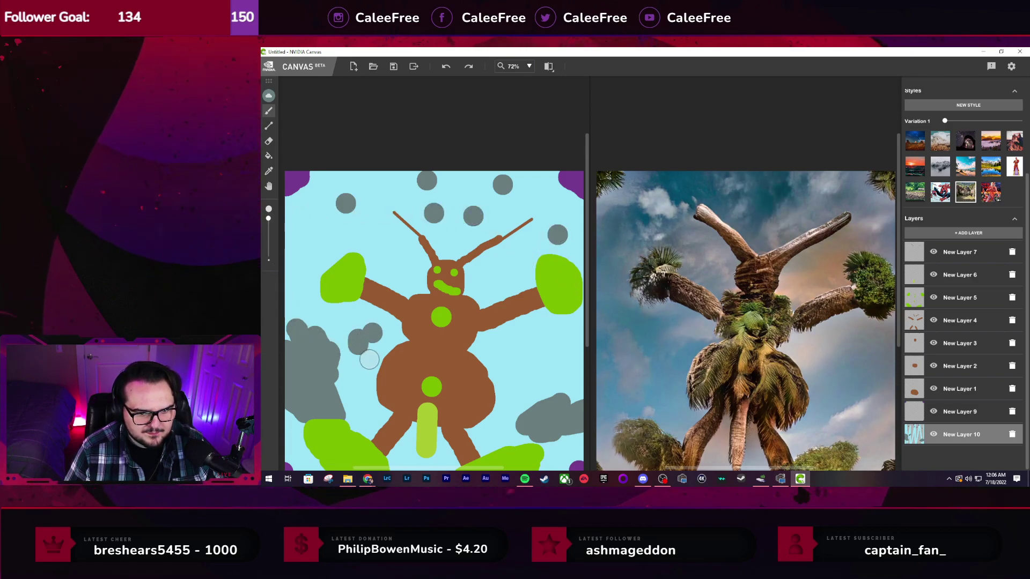
left_click(367, 373)
left_click(293, 258)
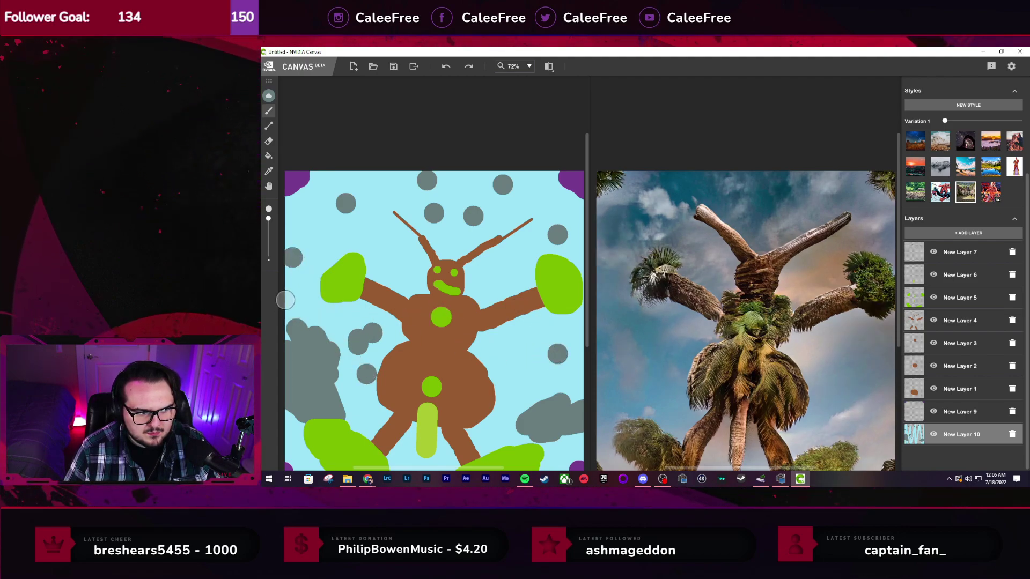
left_click(316, 215)
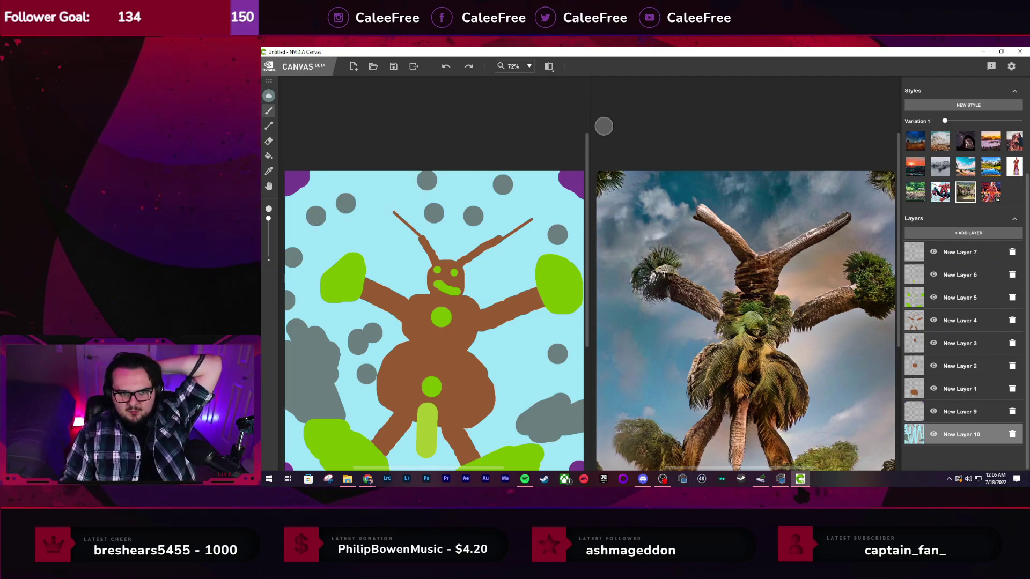
scroll(747, 253, "down", 2)
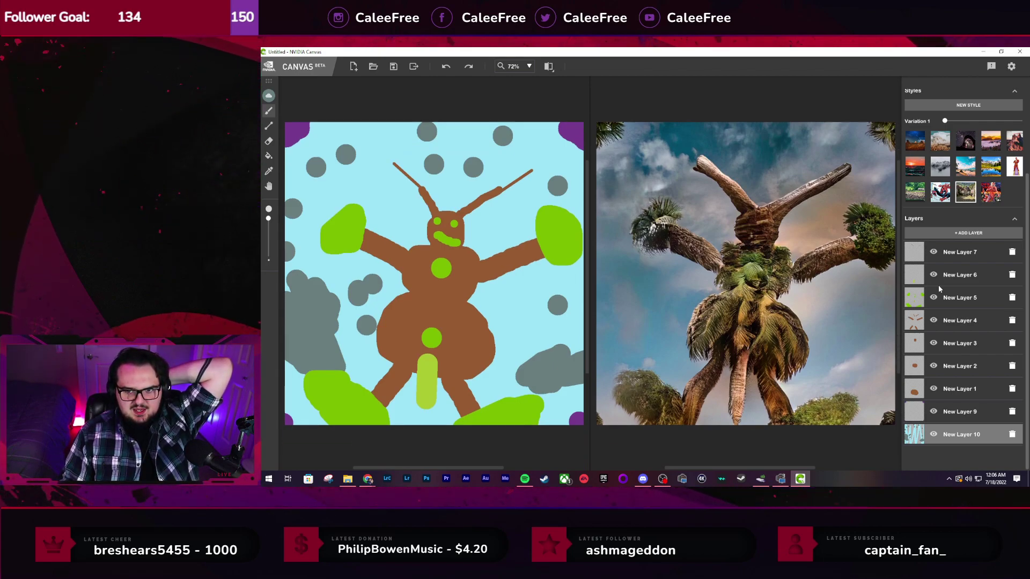
scroll(941, 286, "up", 4)
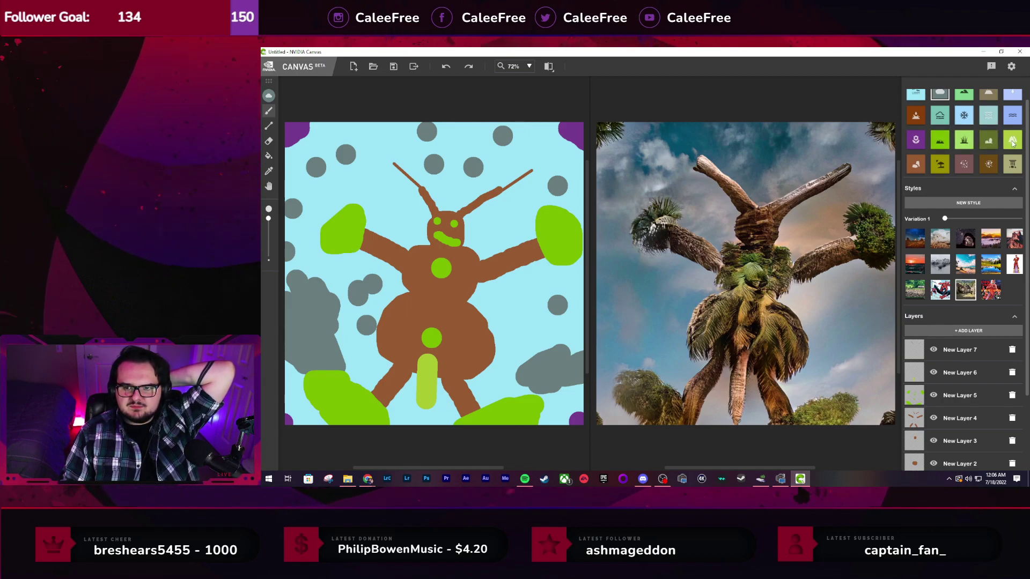
scroll(1009, 129, "up", 1)
Choose the lavender material on a new layer and paint light-blue on the creature's eye and mouth
left_click(1012, 120)
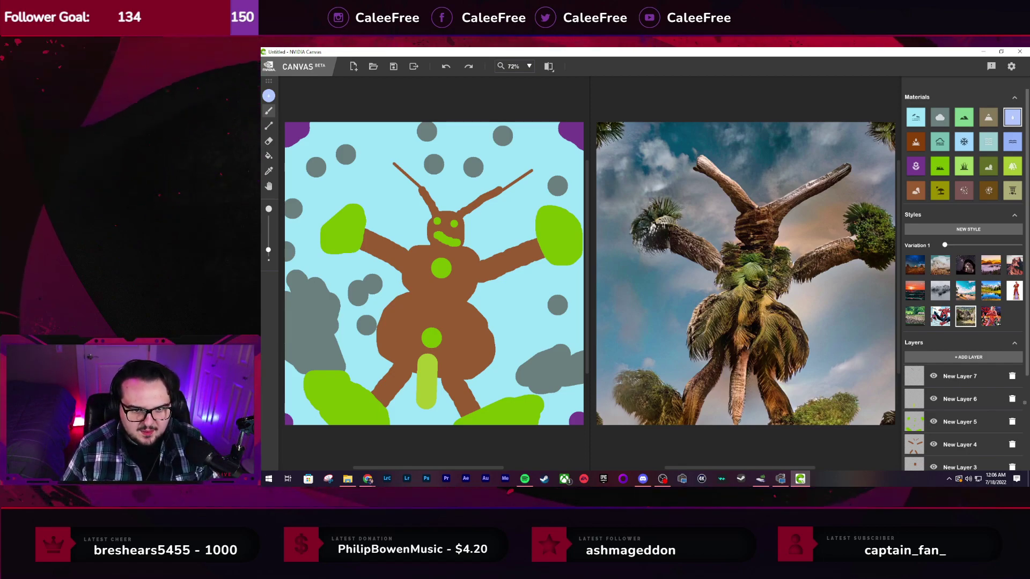
left_click(966, 358)
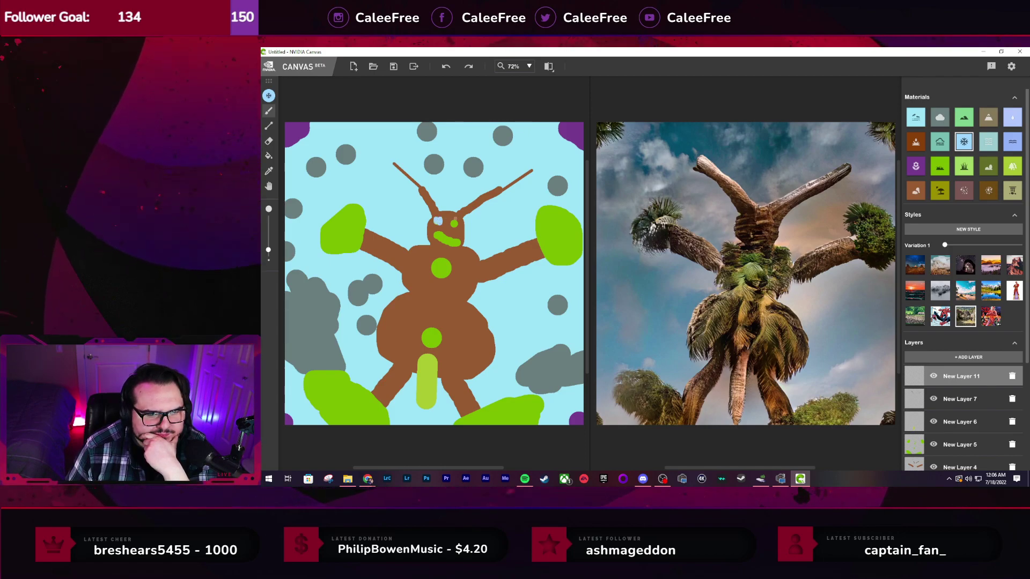
left_click(454, 221)
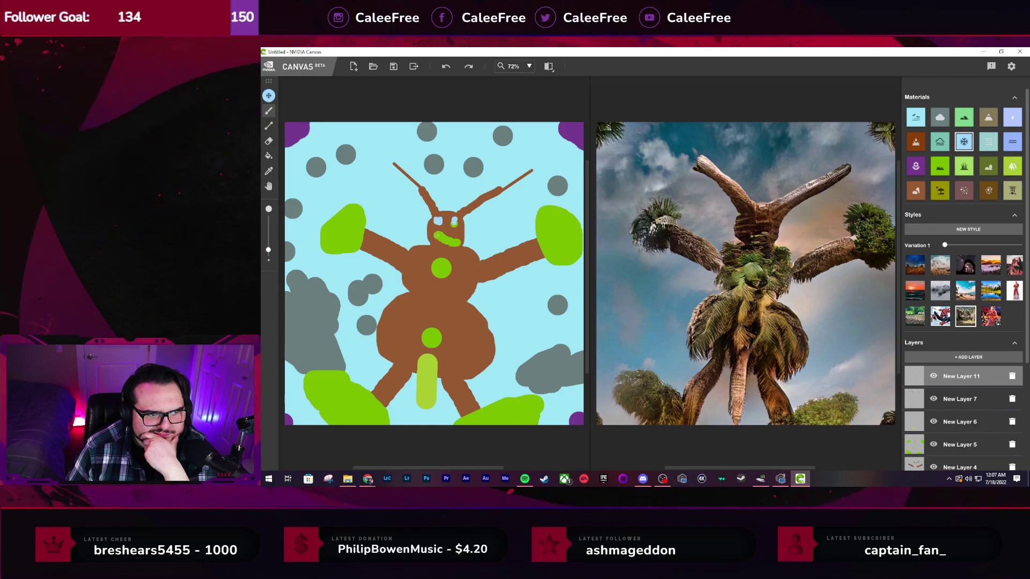
left_click_drag(438, 236, 460, 246)
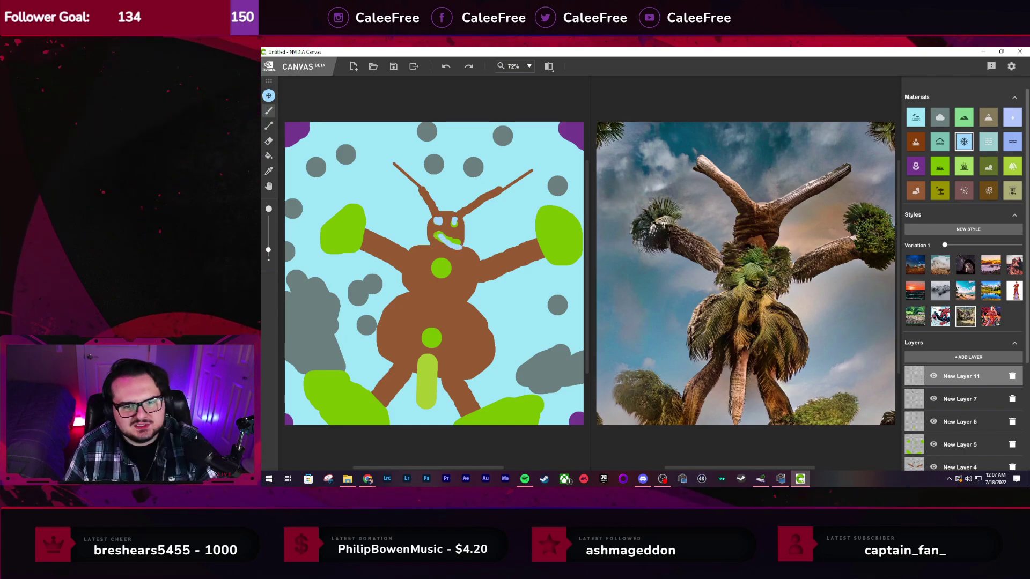
Undo both light-blue touches and switch to a different painting material
key("ctrl+z")
key("ctrl+z")
key("ctrl+z")
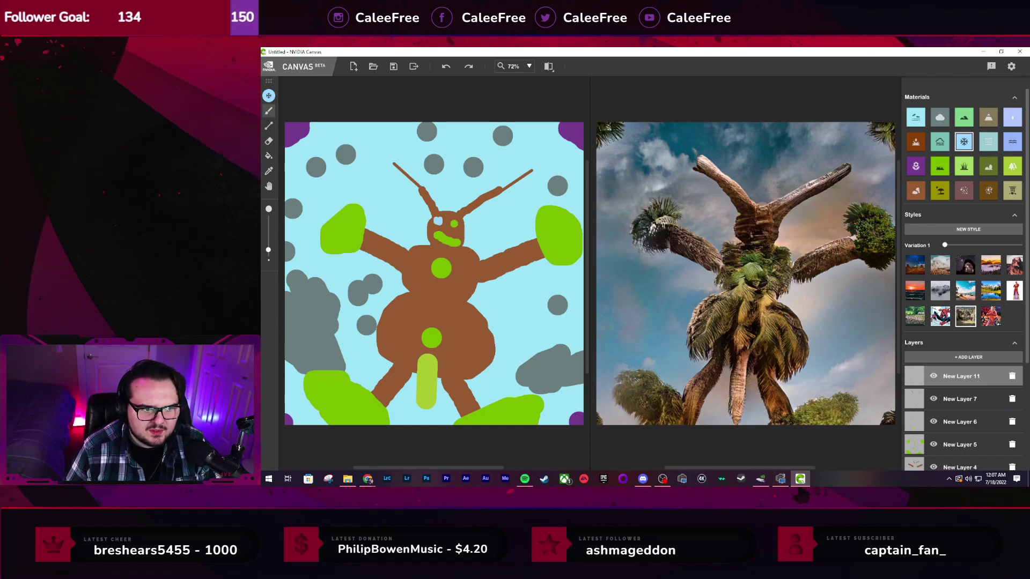
key("ctrl+z")
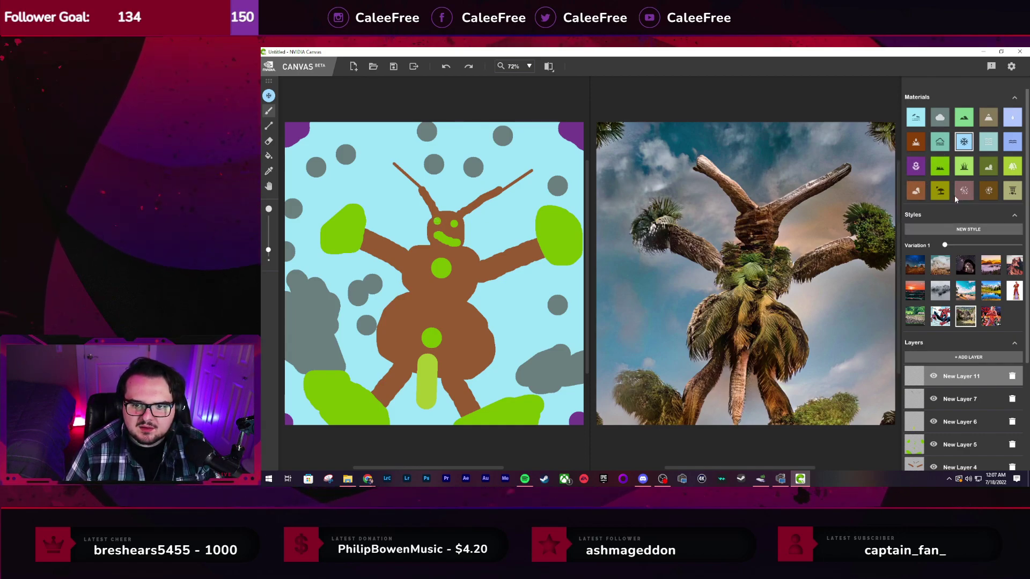
left_click(1011, 119)
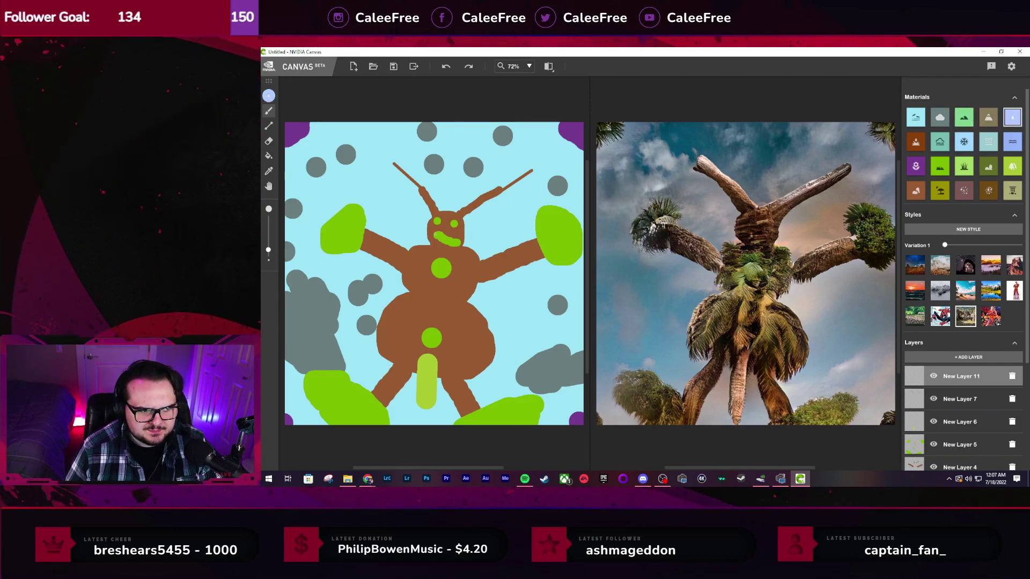
Undo the remaining light-blue stroke on the creature's mouth
key("ctrl+z")
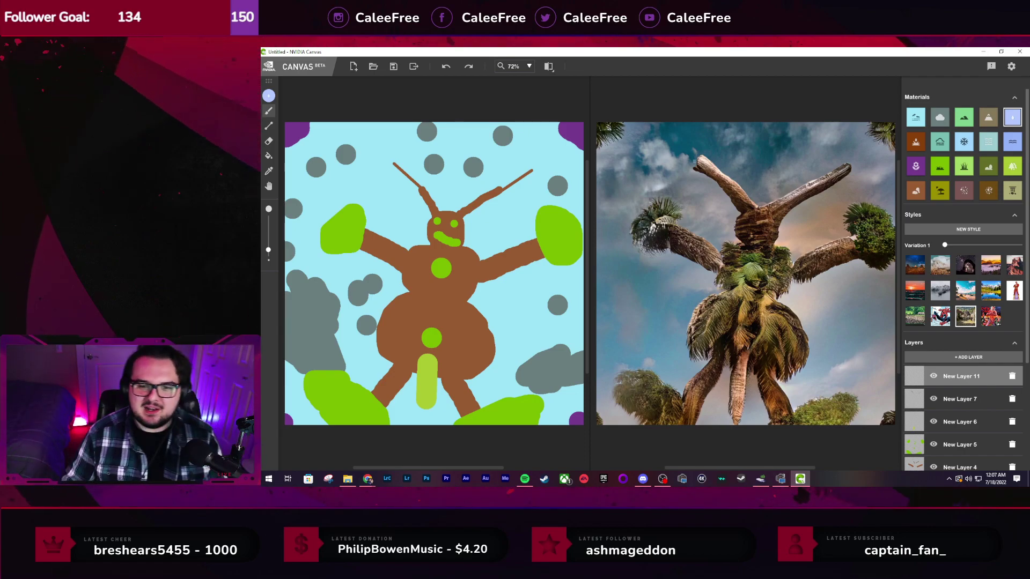
Try the sunset, cloudy, starry, palm silhouette, desert rock, snowy mountain, beach and lake styles
left_click(910, 271)
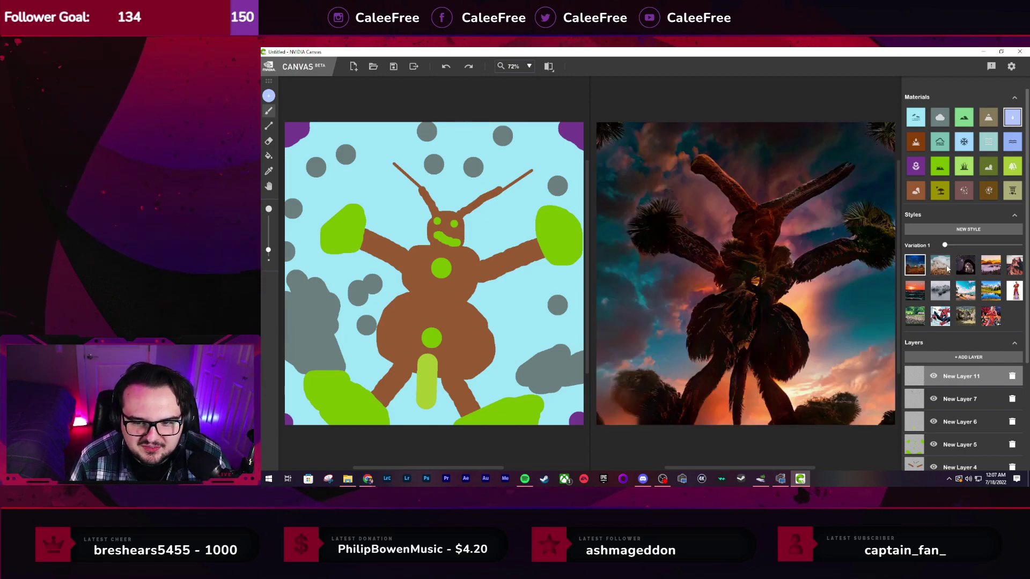
left_click(947, 269)
left_click(966, 265)
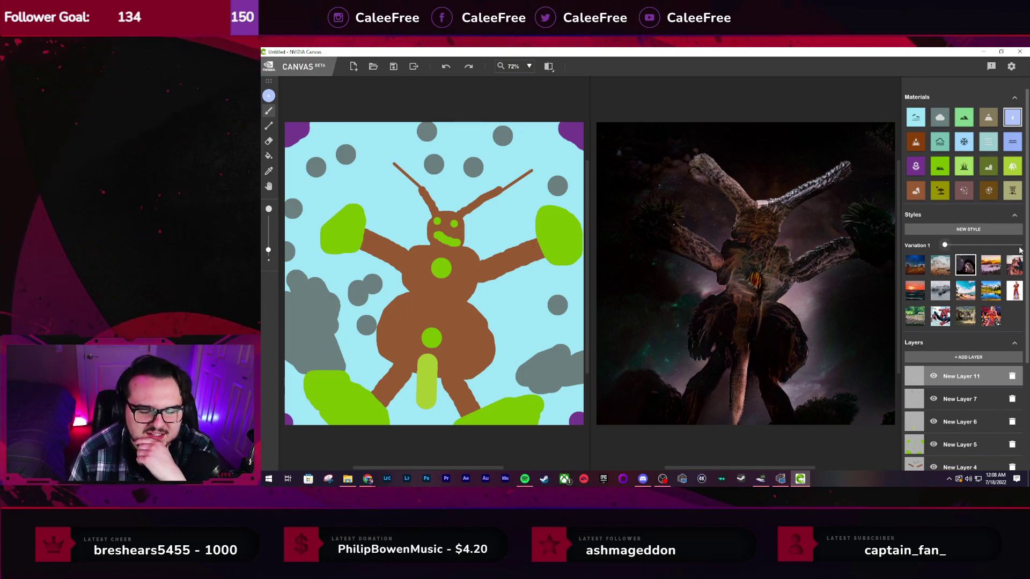
left_click(993, 264)
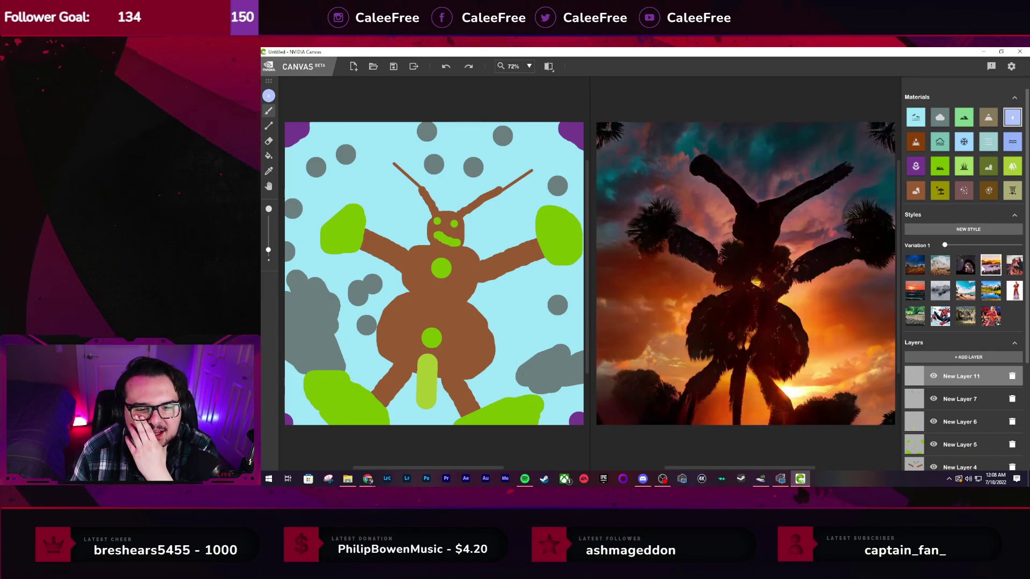
left_click(1012, 264)
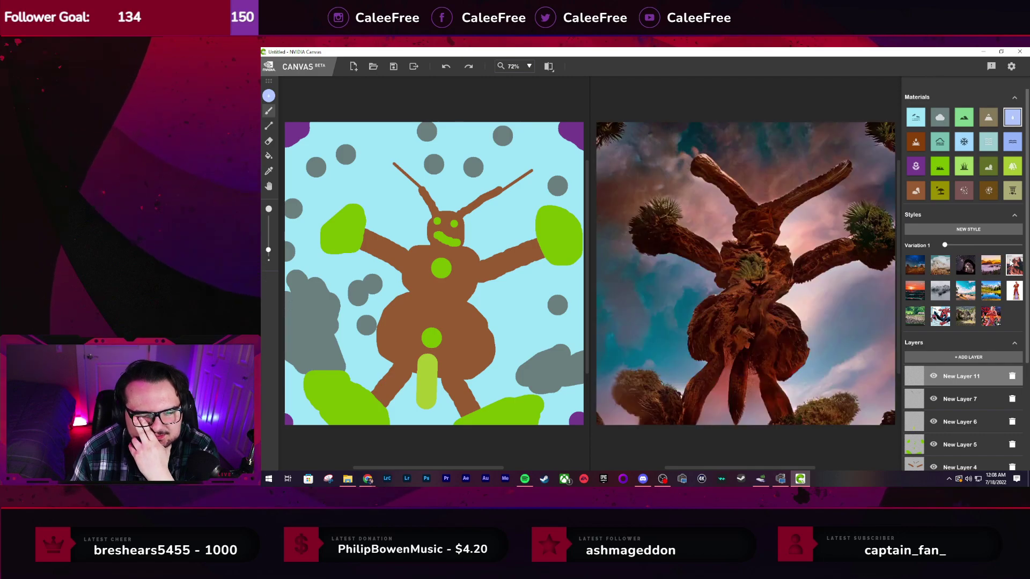
left_click(921, 295)
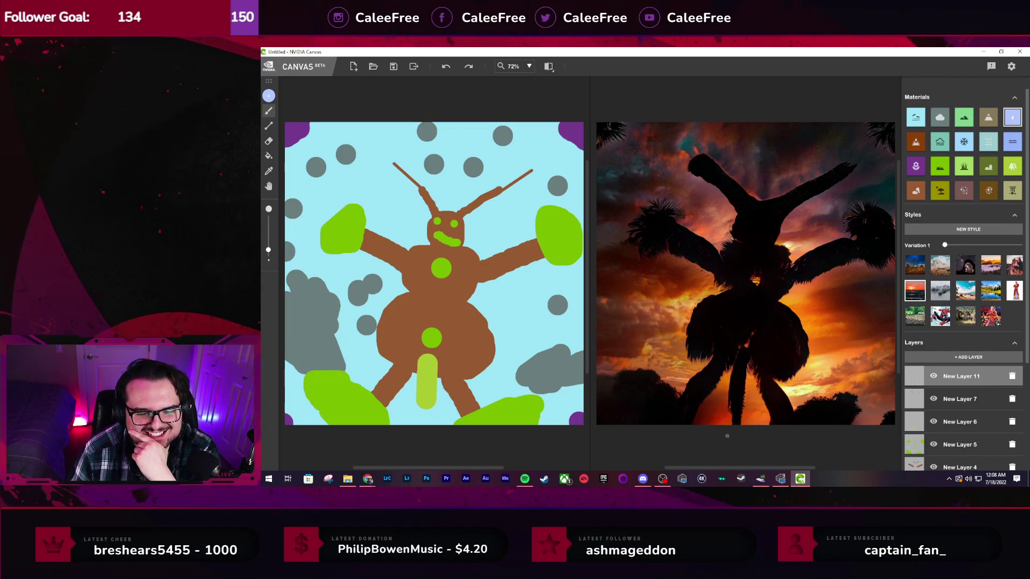
left_click(940, 290)
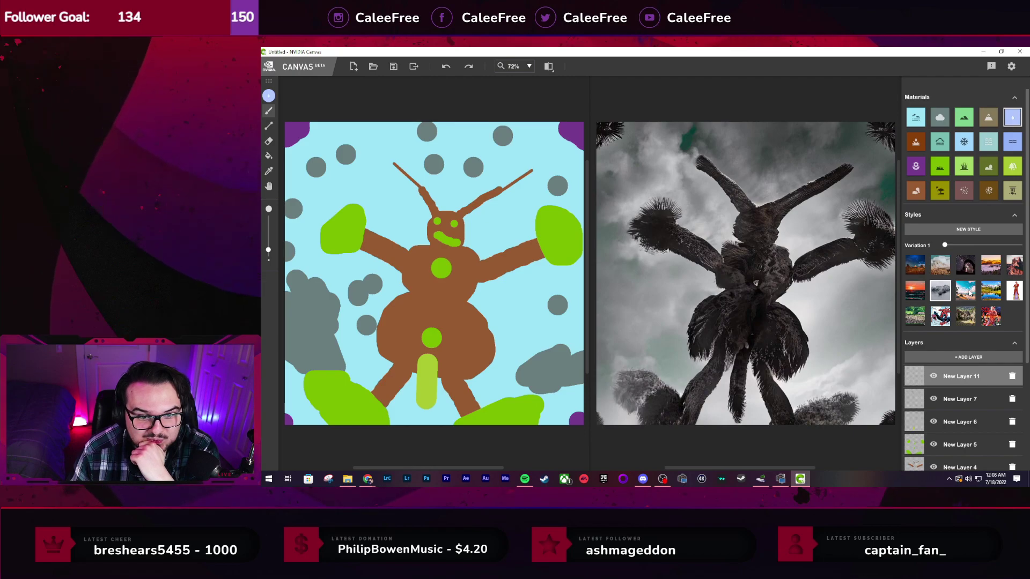
left_click(970, 294)
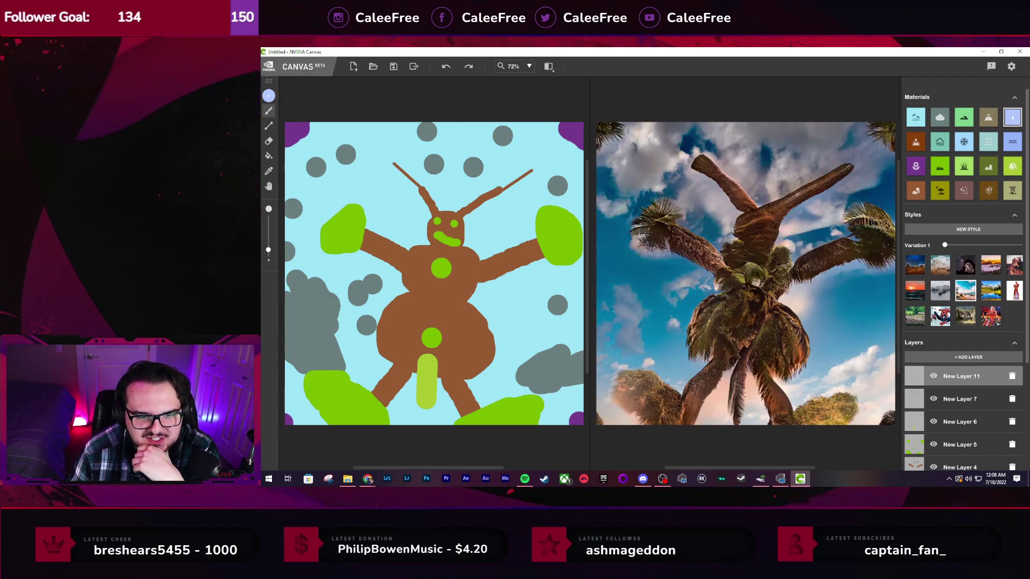
left_click(994, 296)
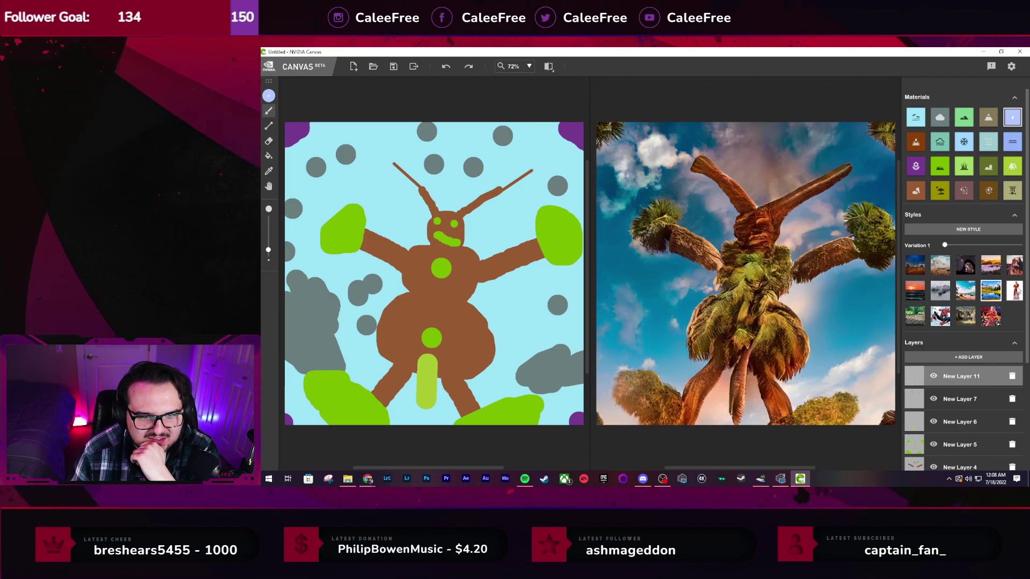
left_click(939, 294)
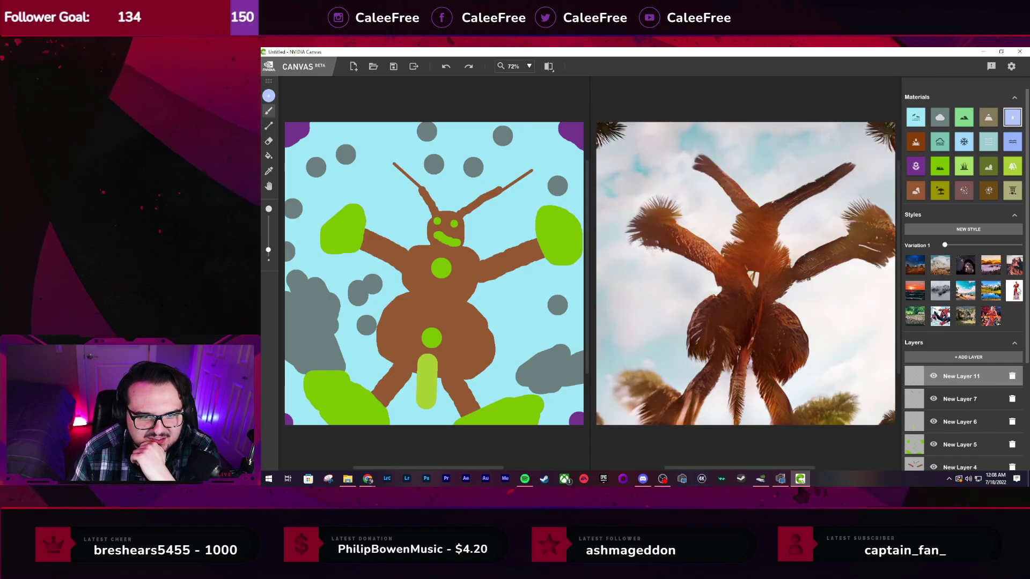
Compare the vivid-sky and paler-sky palm-tree styles, settling on the vivid-sky first bottom-row thumbnail
left_click(915, 316)
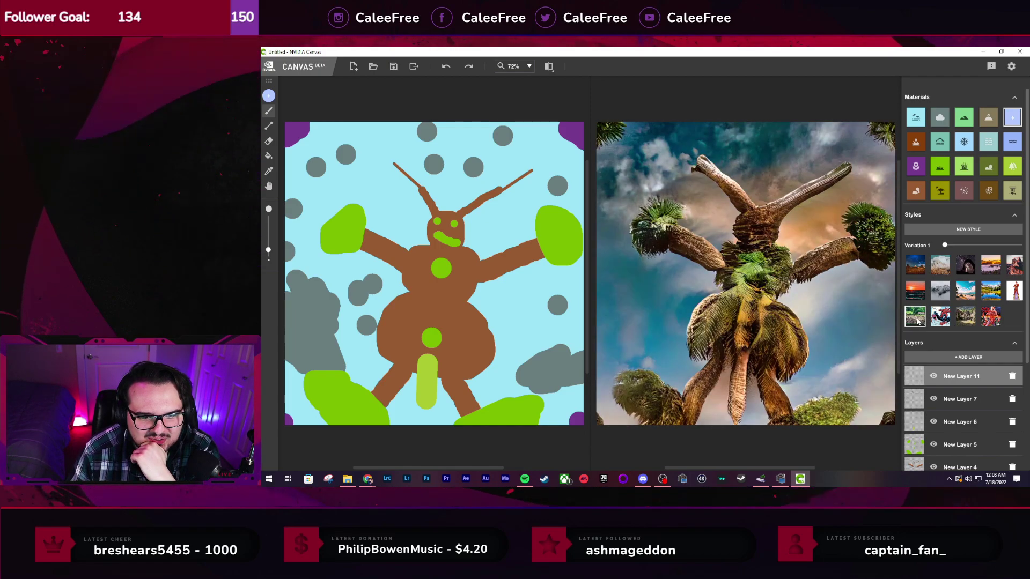
left_click(960, 320)
left_click(940, 316)
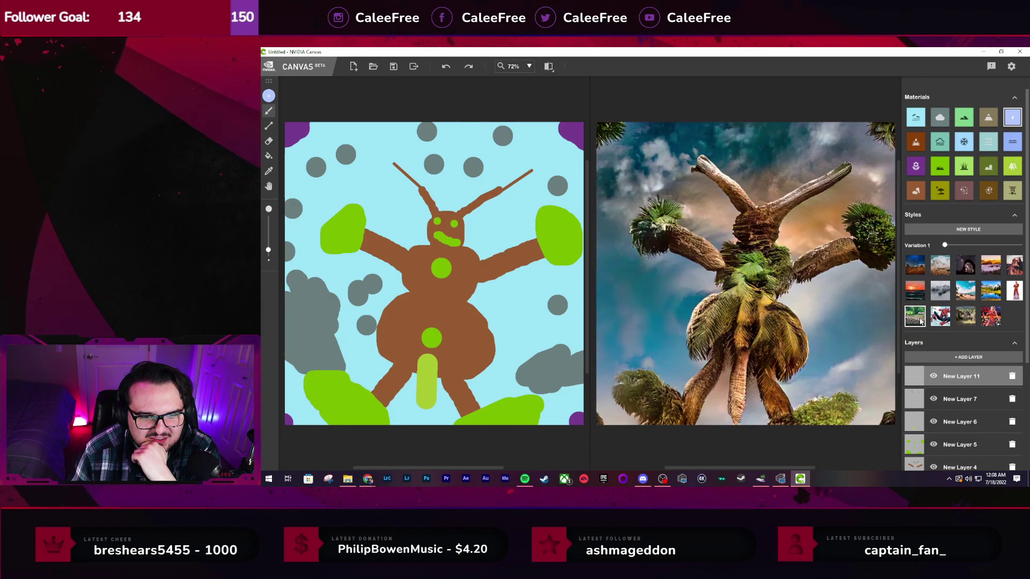
left_click(998, 320)
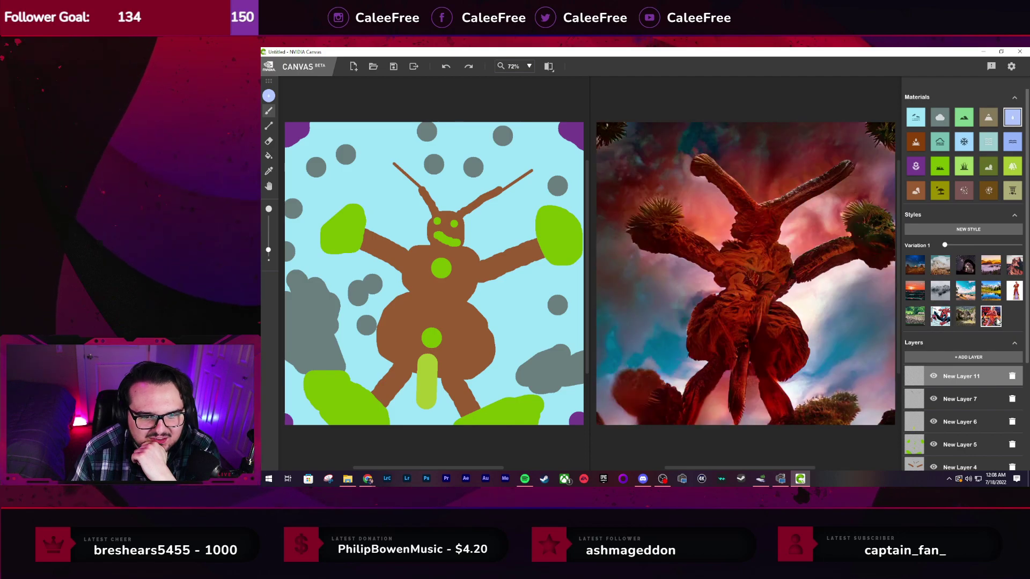
left_click(914, 321)
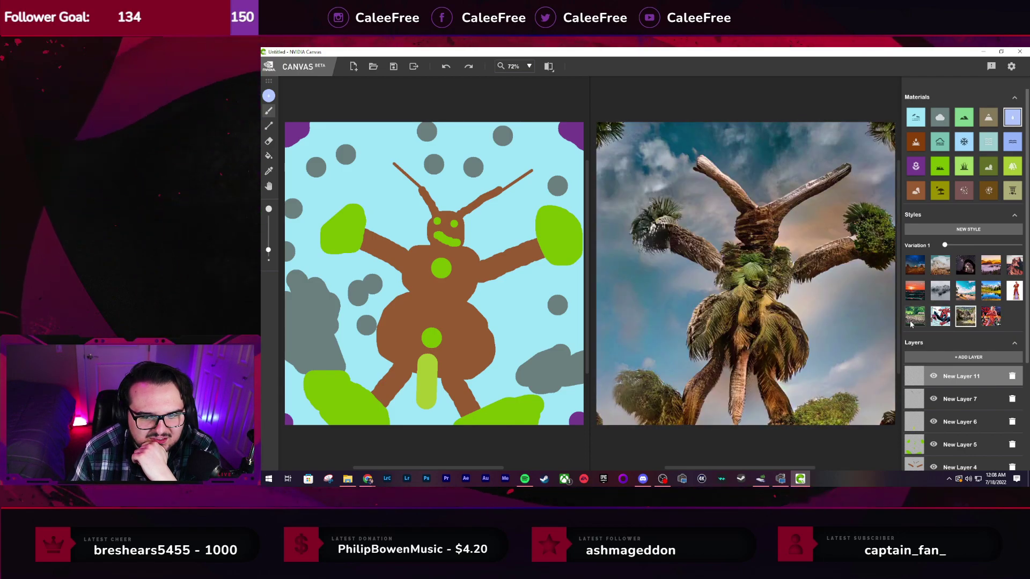
left_click(913, 322)
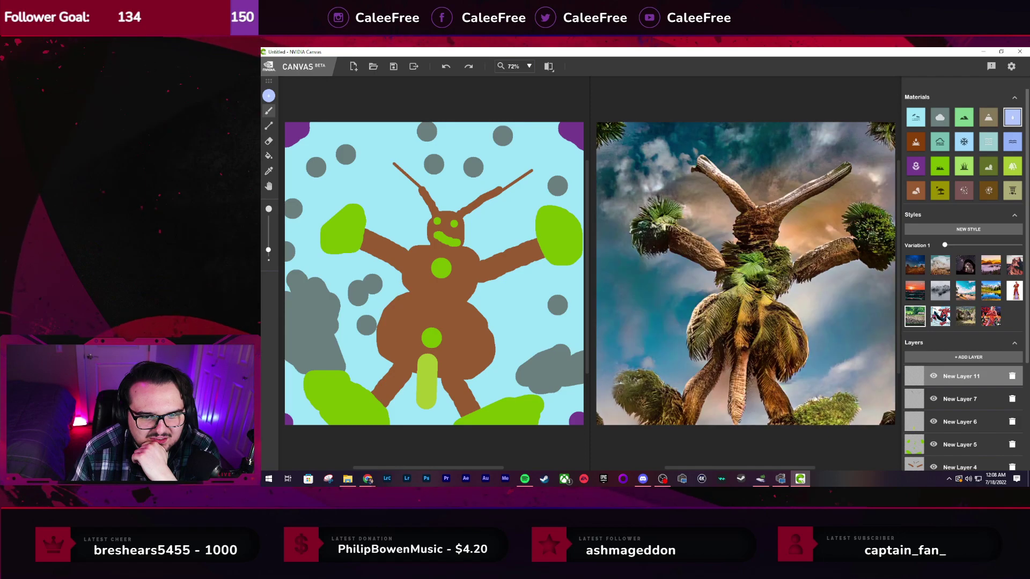
left_click(959, 317)
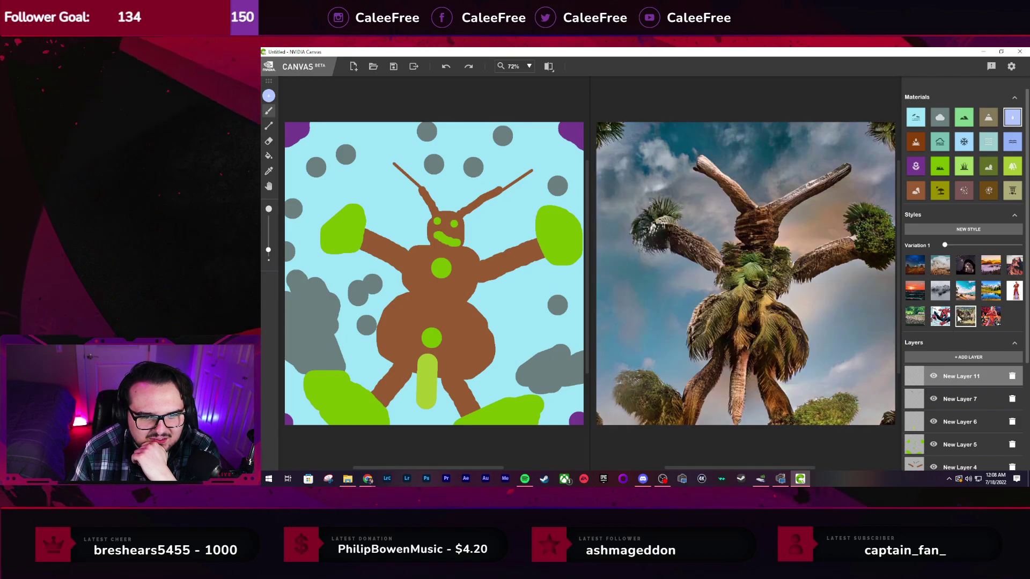
left_click(921, 317)
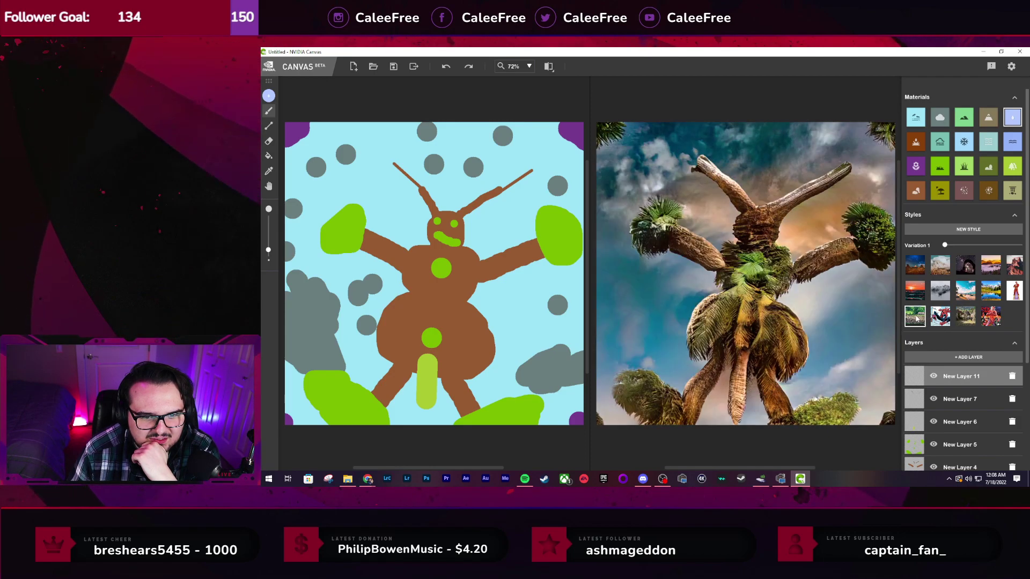
left_click(965, 316)
left_click(920, 321)
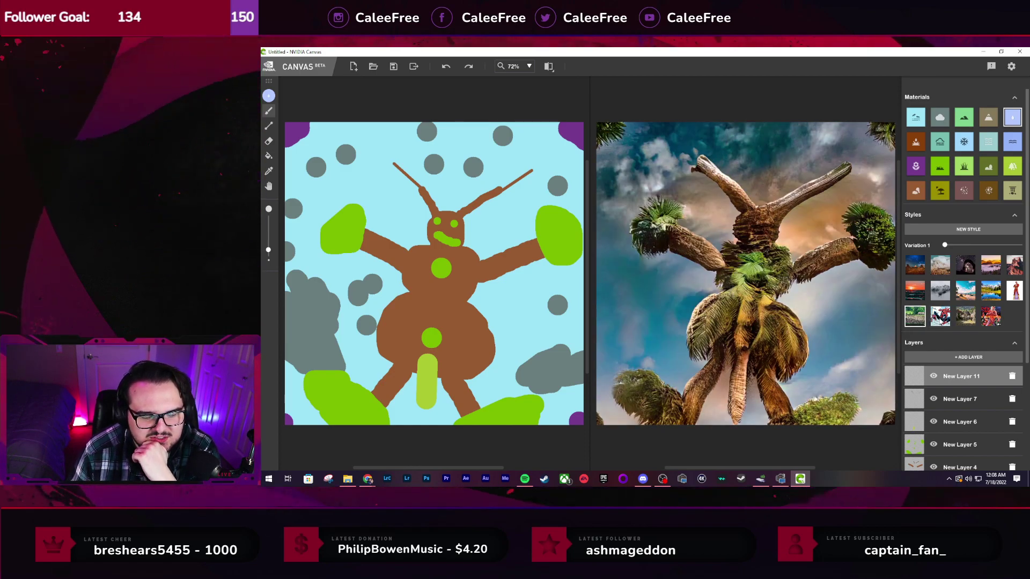
left_click(958, 316)
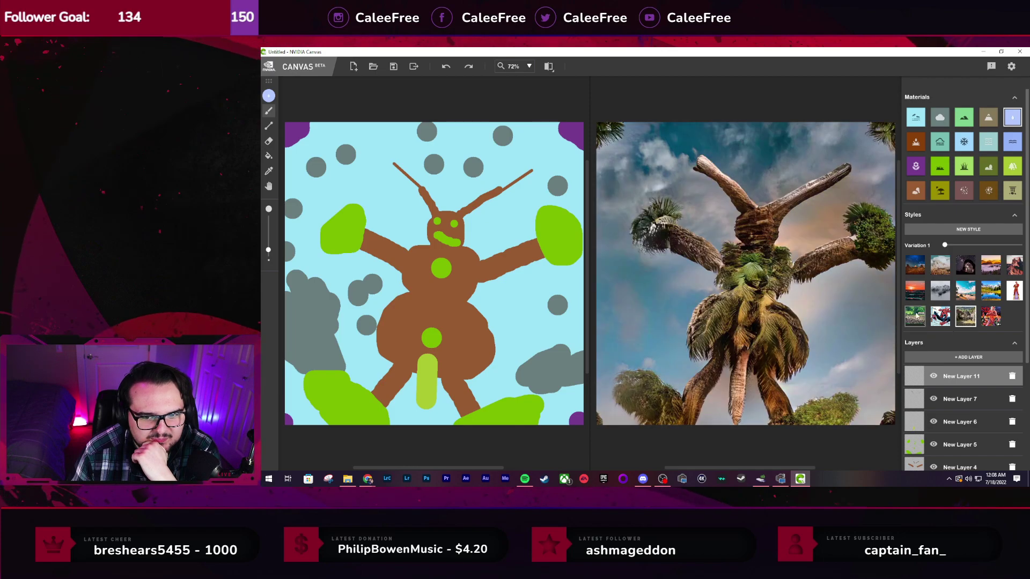
left_click(914, 318)
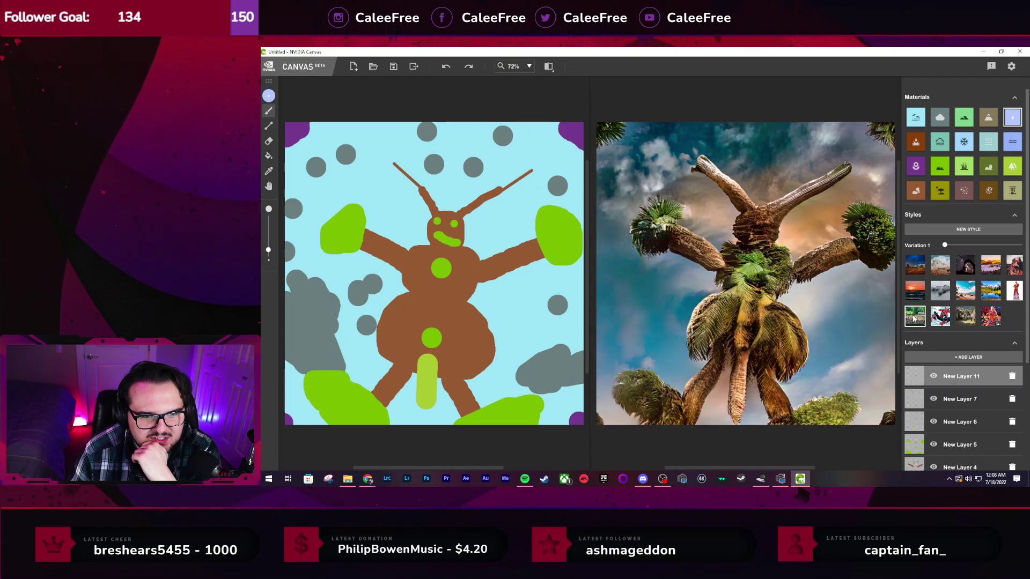
left_click(971, 315)
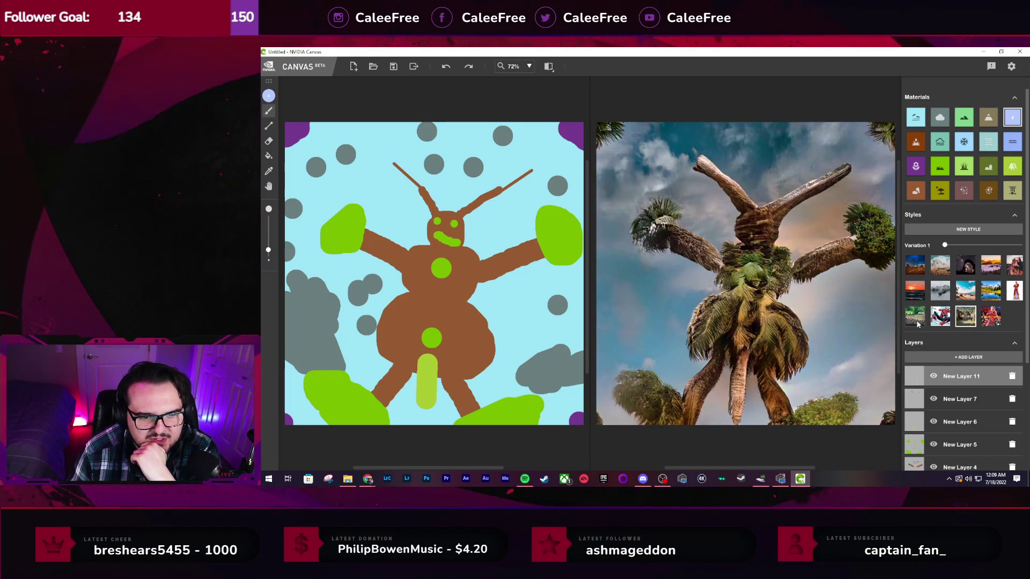
left_click(915, 319)
left_click(963, 319)
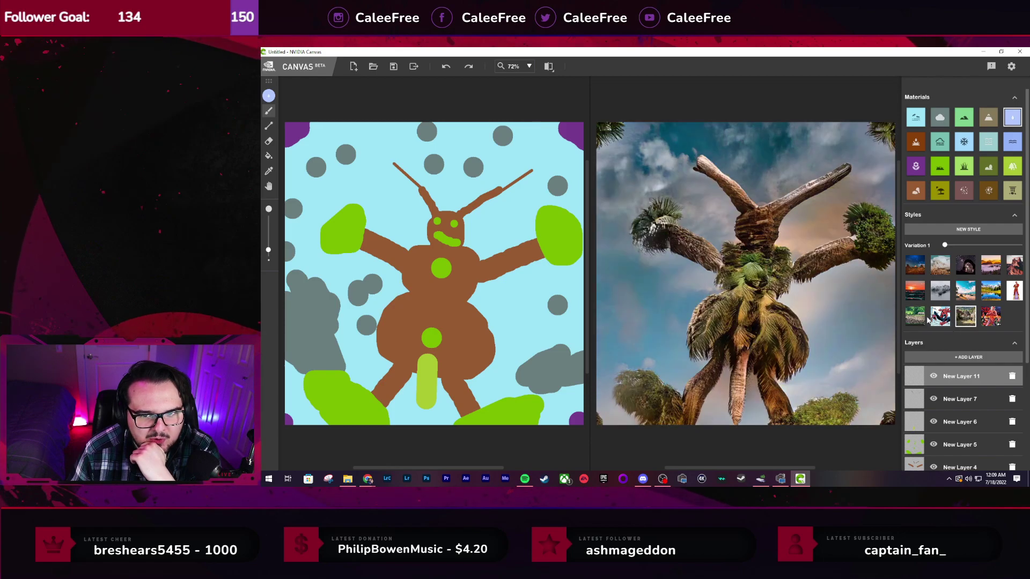
left_click(923, 320)
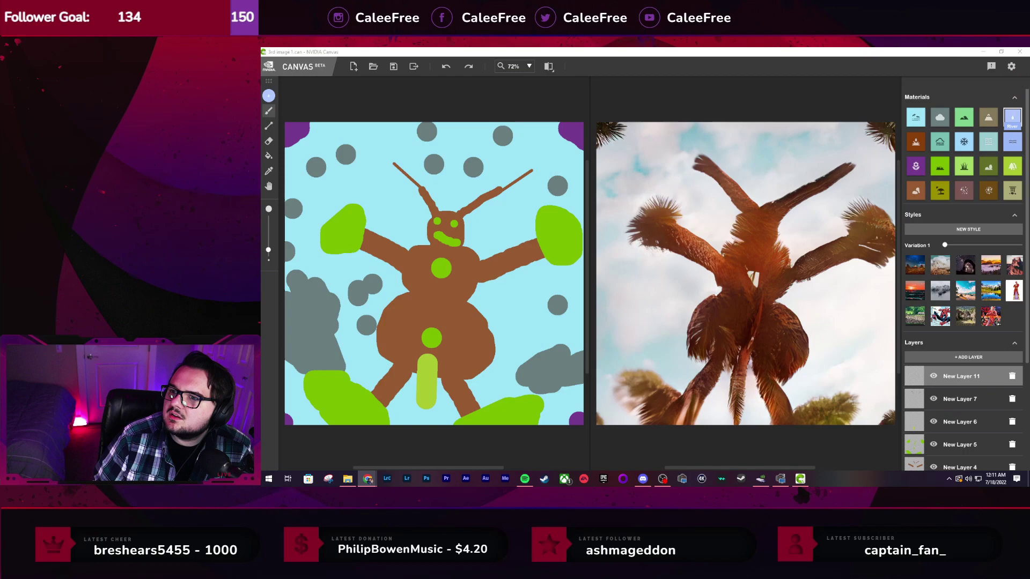
Switch from NVIDIA Canvas to the Chrome window with the vivid cyberpunk Google Images results
key("alt+Tab")
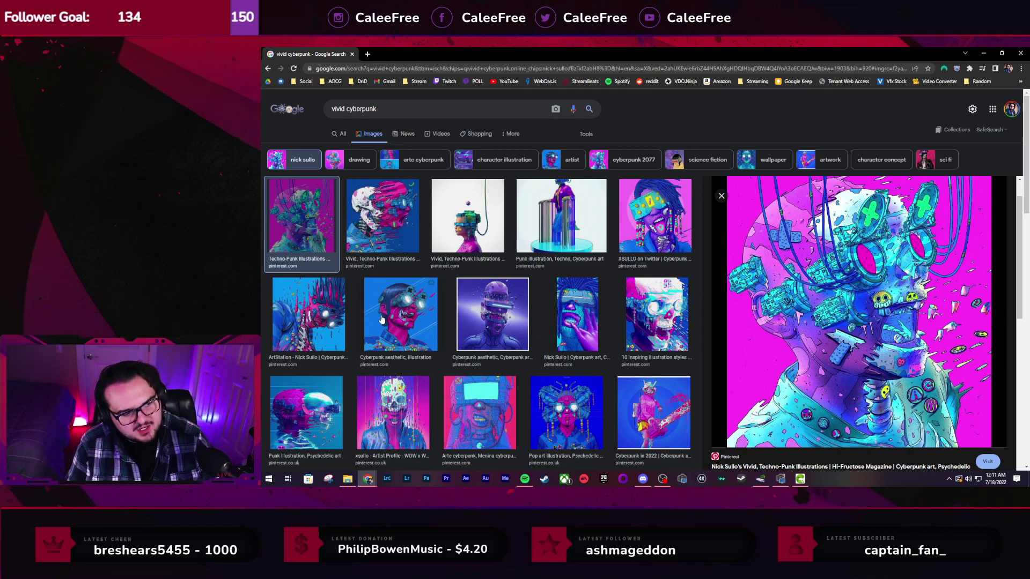
Preview the spiky creature, pink skeleton, X_X skull, goggles and headset portraits, then the Cyberpunk aesthetic illustration
left_click(326, 331)
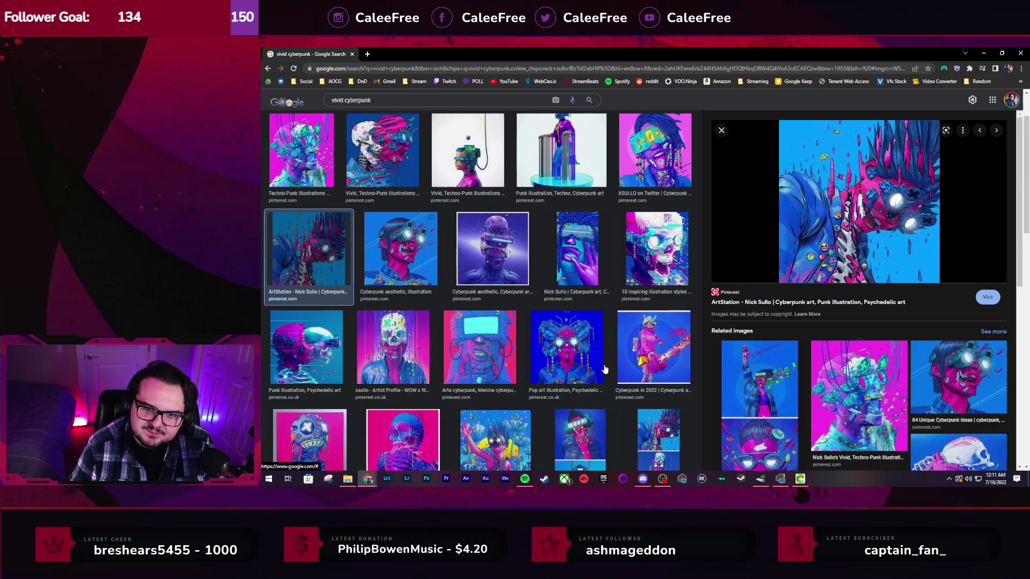
scroll(569, 304, "down", 3)
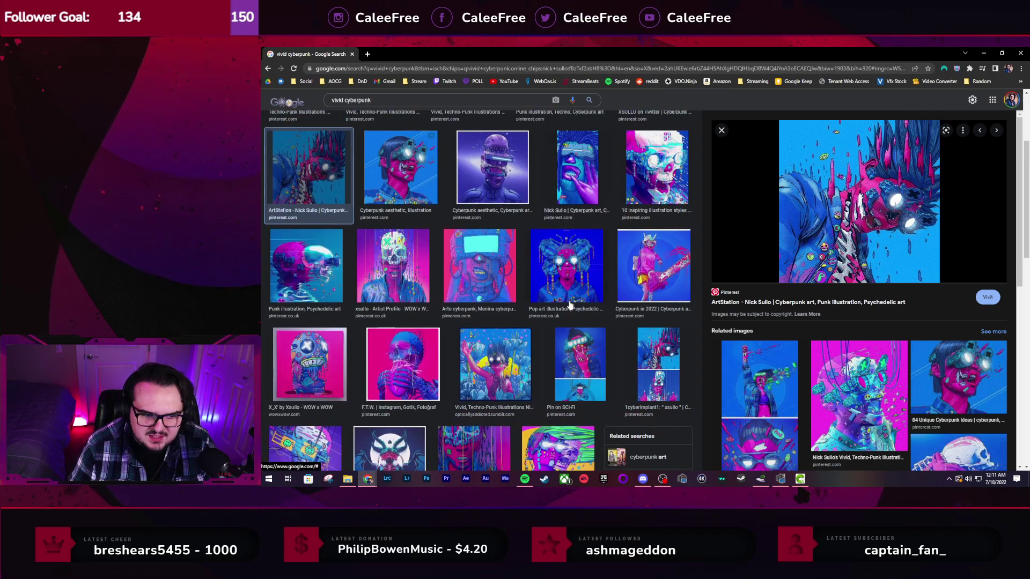
left_click(402, 283)
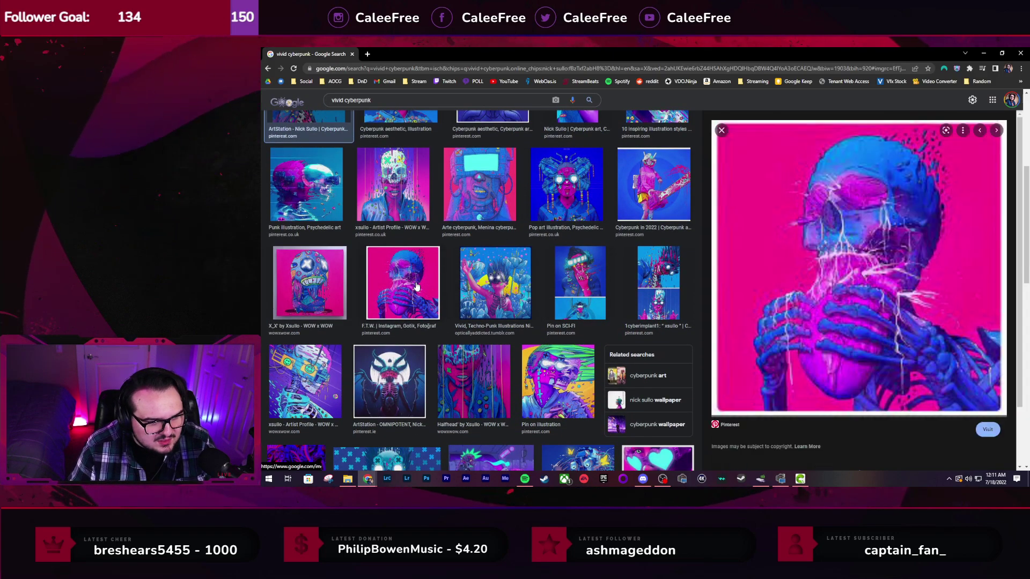
left_click(488, 279)
left_click(337, 289)
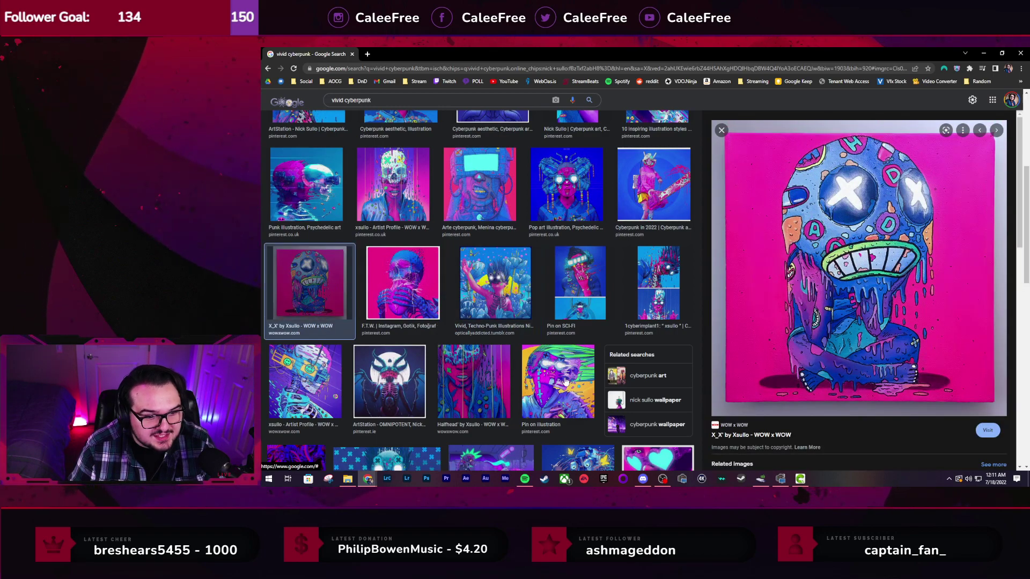
scroll(566, 381, "up", 5)
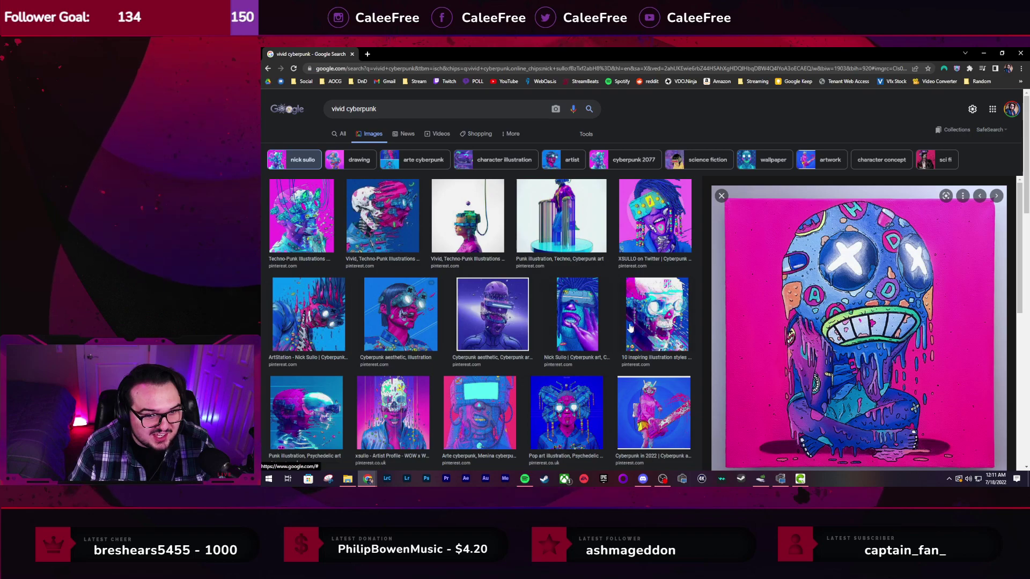
left_click(630, 244)
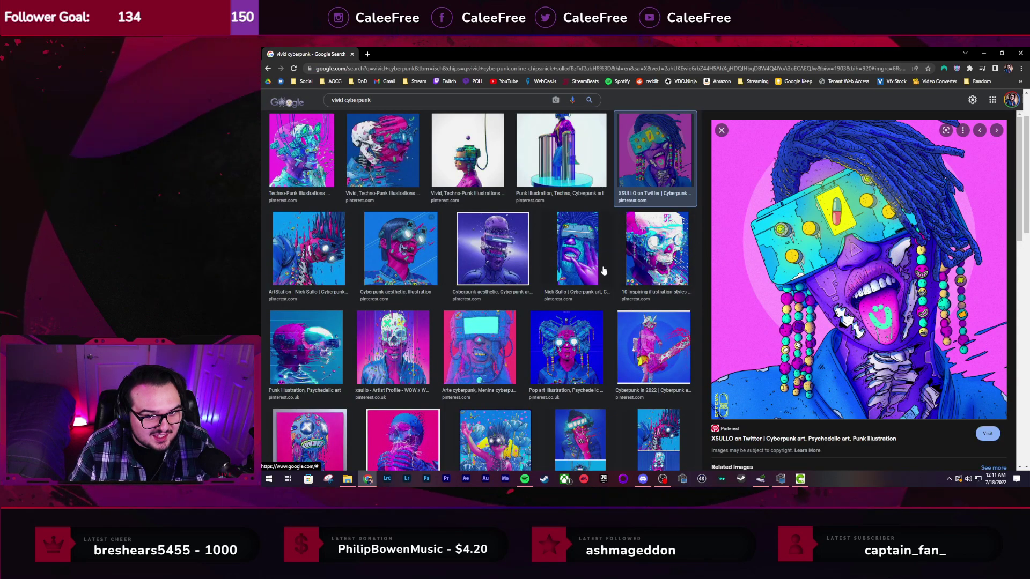
scroll(603, 270, "up", 1)
scroll(536, 241, "down", 1)
left_click(467, 161)
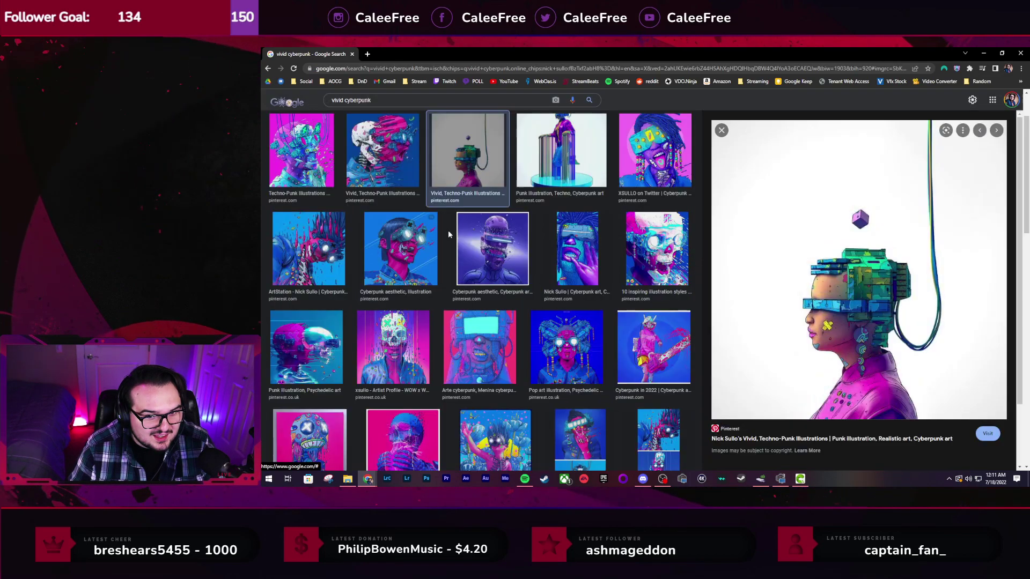
left_click(392, 229)
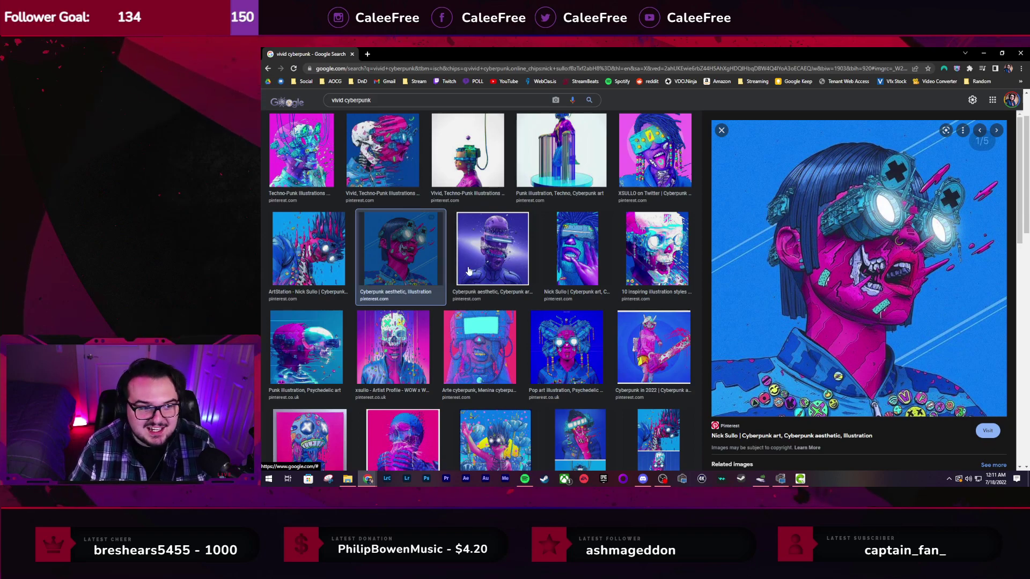
scroll(456, 146, "up", 1)
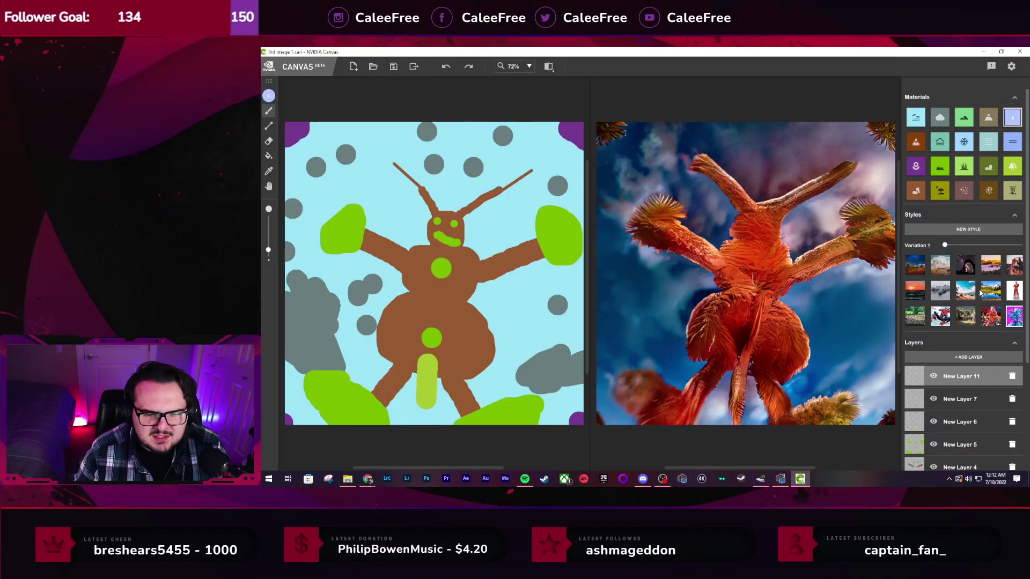
Apply the fourth third-row style, rendering the creature under a red sky
left_click(993, 316)
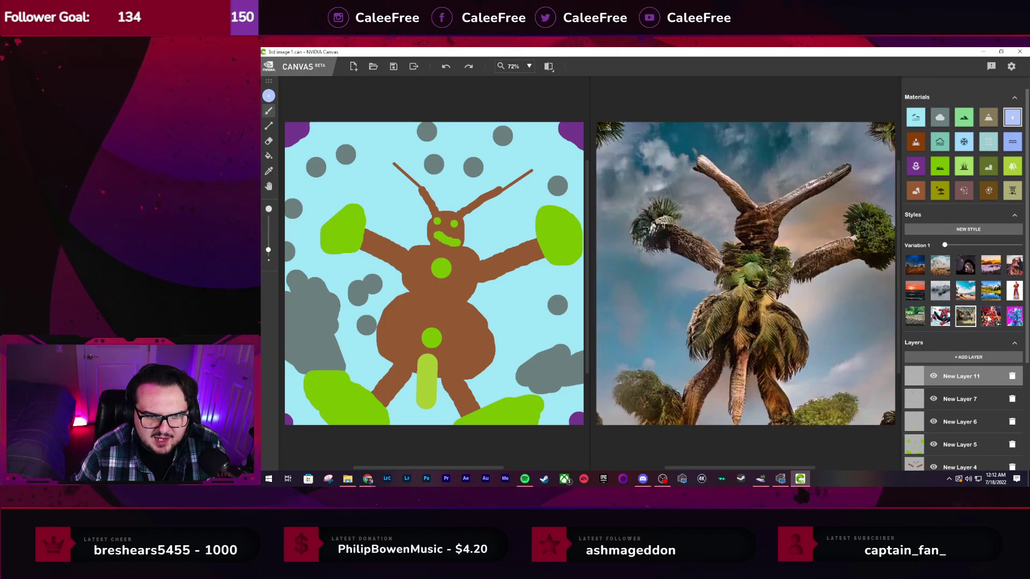
left_click(990, 317)
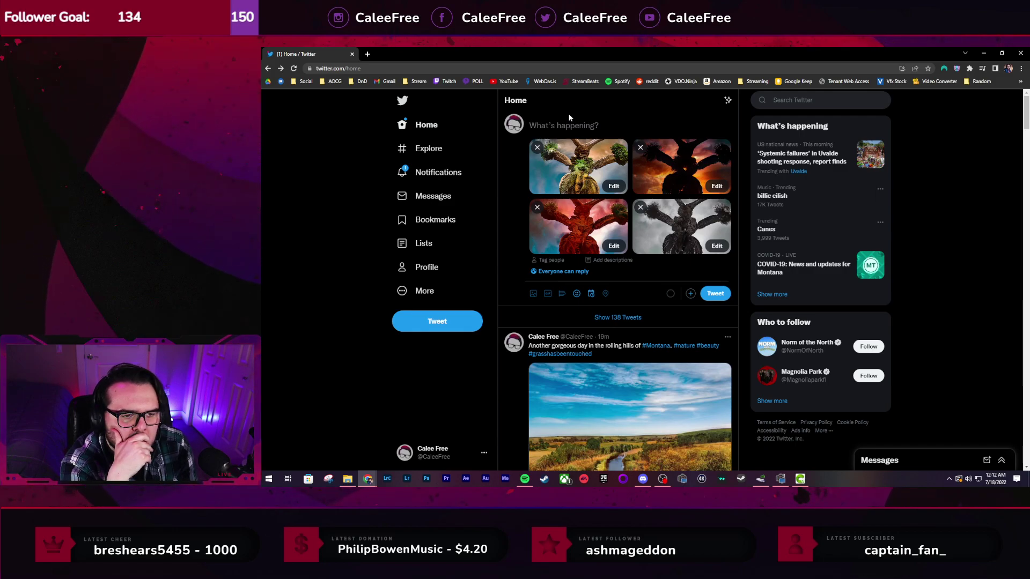
Write the caption about the sleep paralysis demon showing the infinite hells of the #multiverse today
type("Had ")
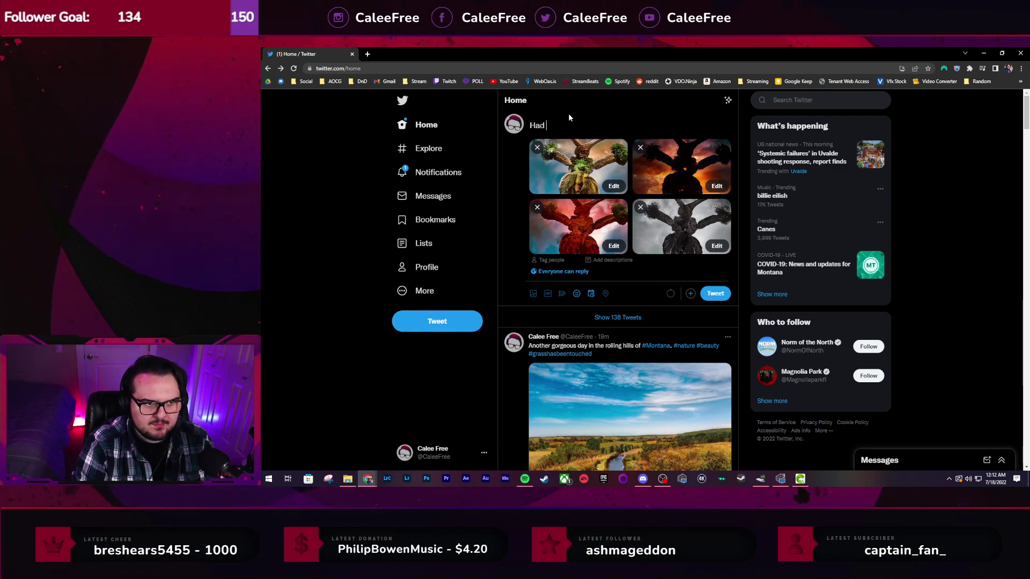
type("a spledin ")
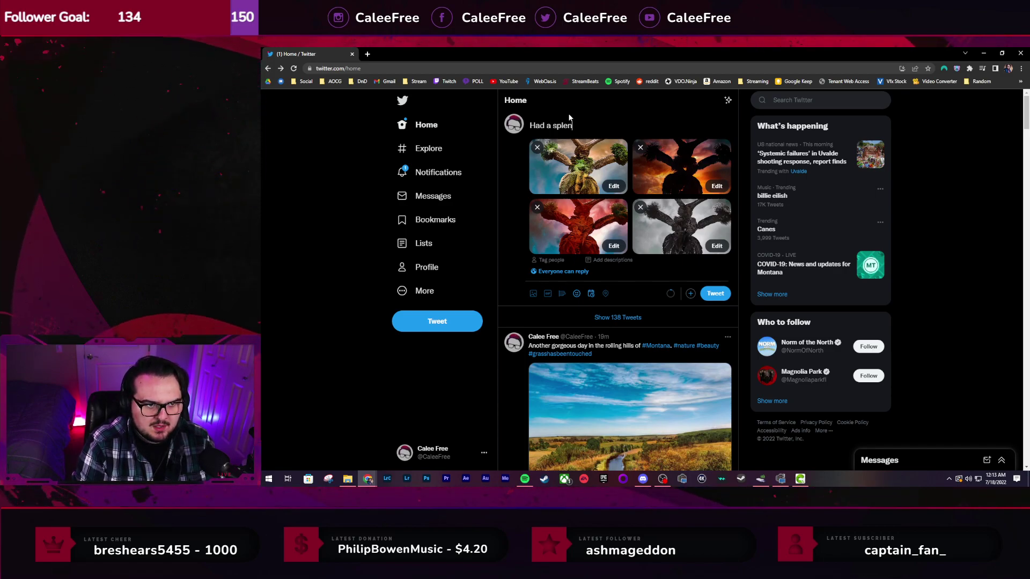
type("ay")
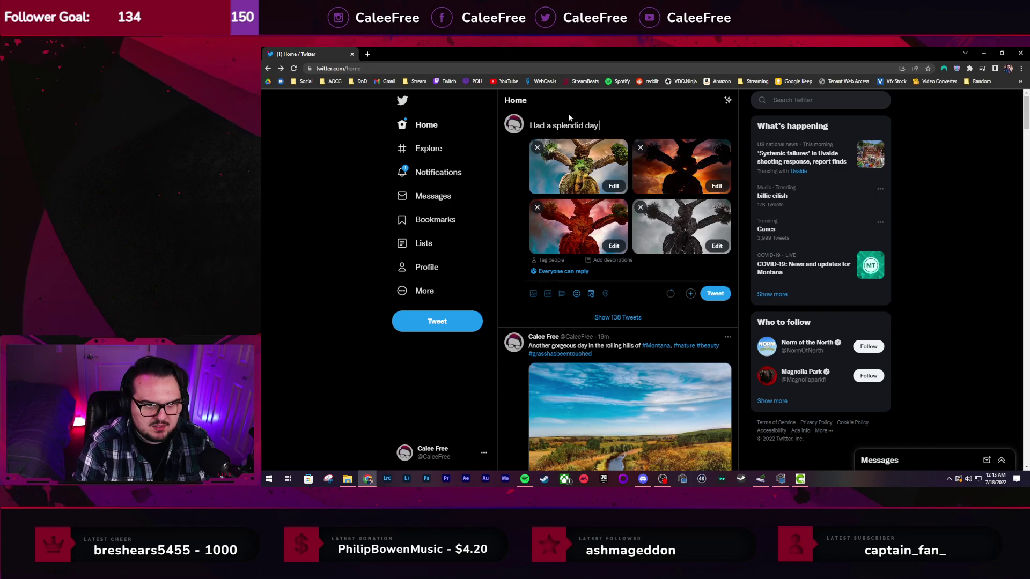
type(" with m")
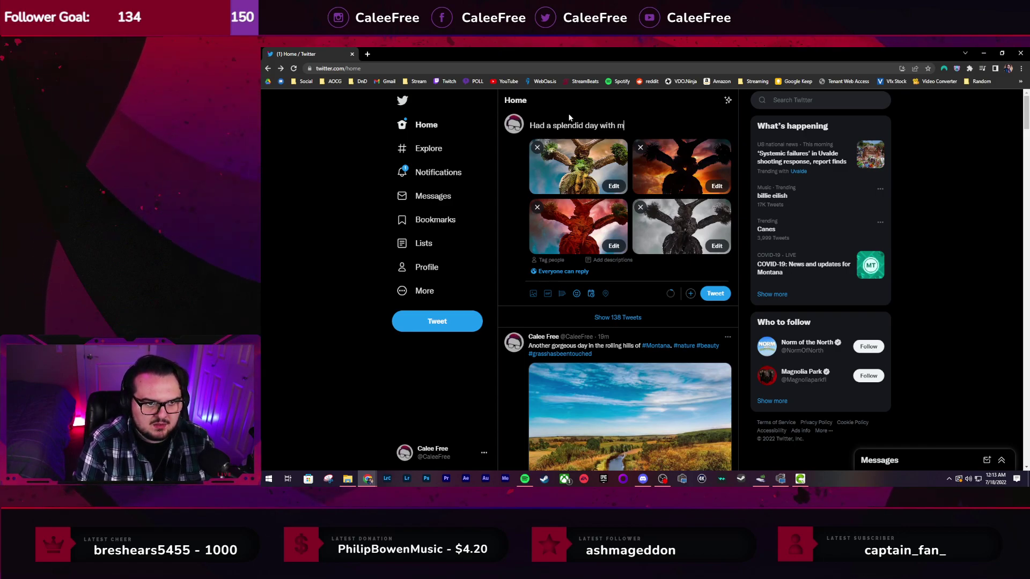
type("y sleep pa")
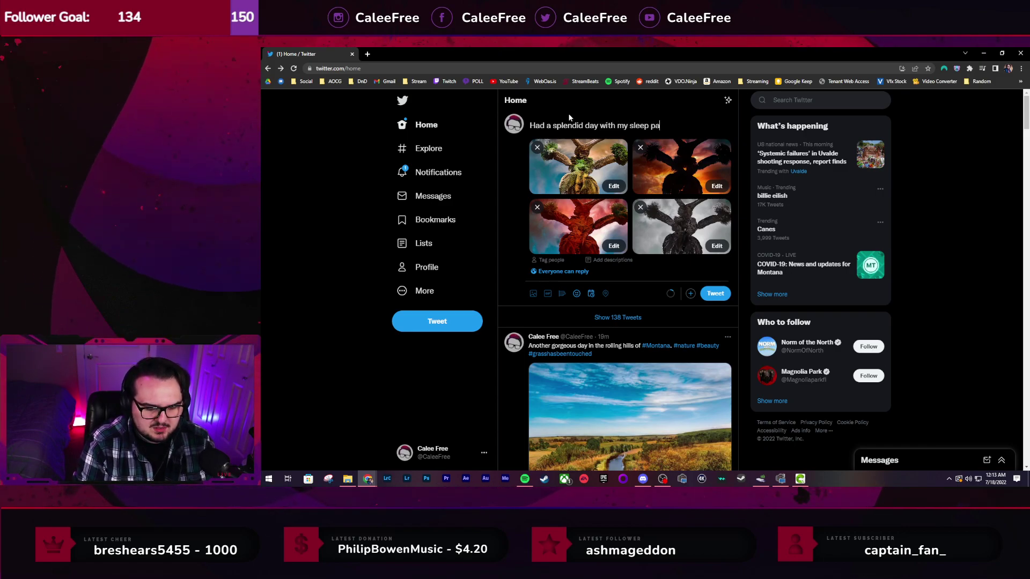
type("ralys")
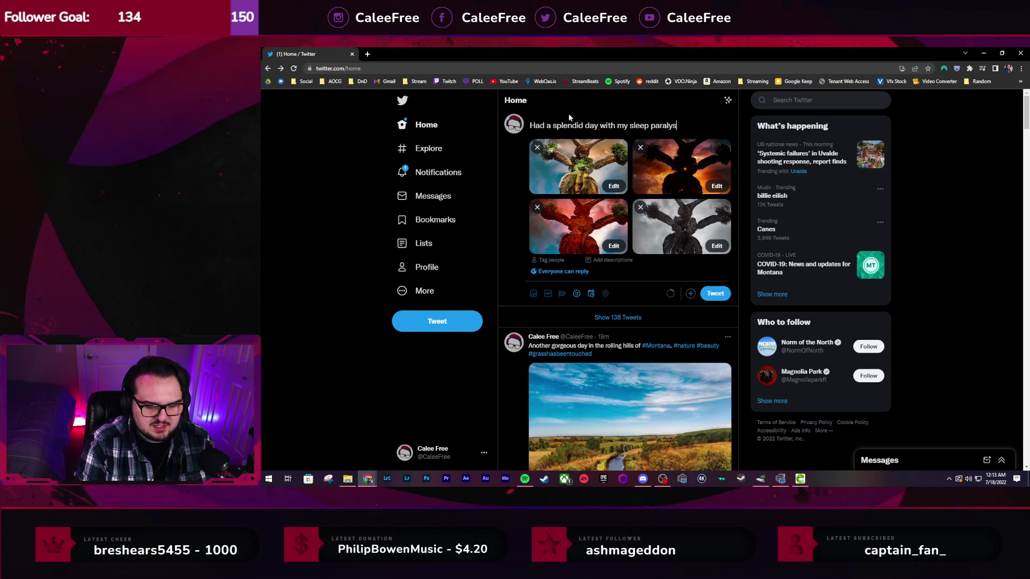
type("is demon")
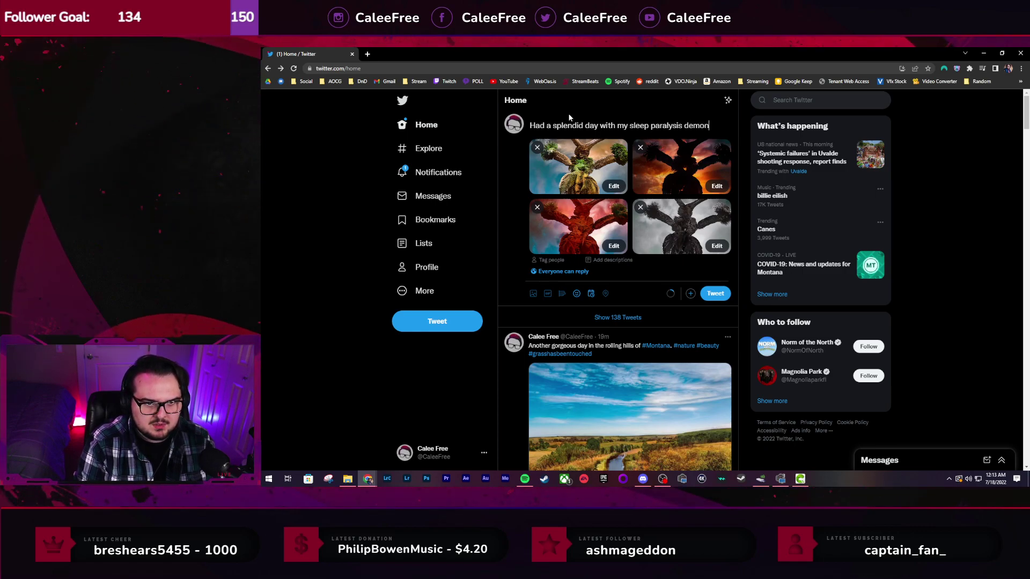
type(", shown")
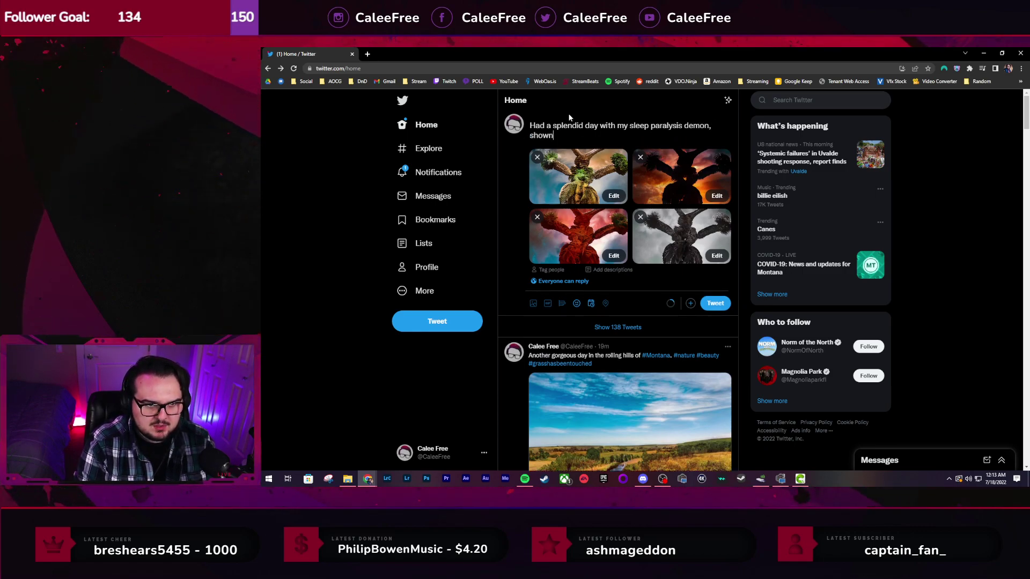
type("inf ")
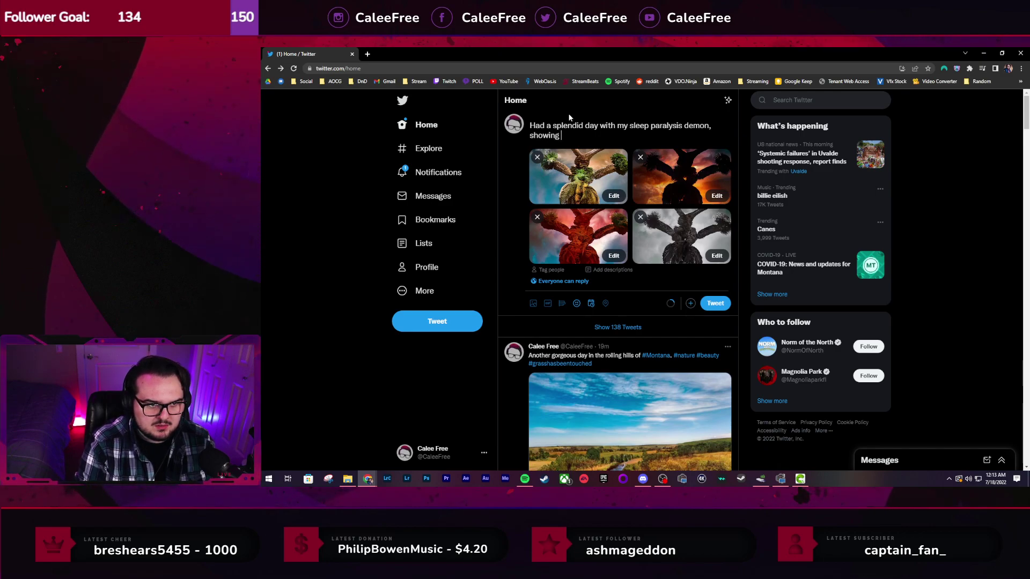
type("me the in")
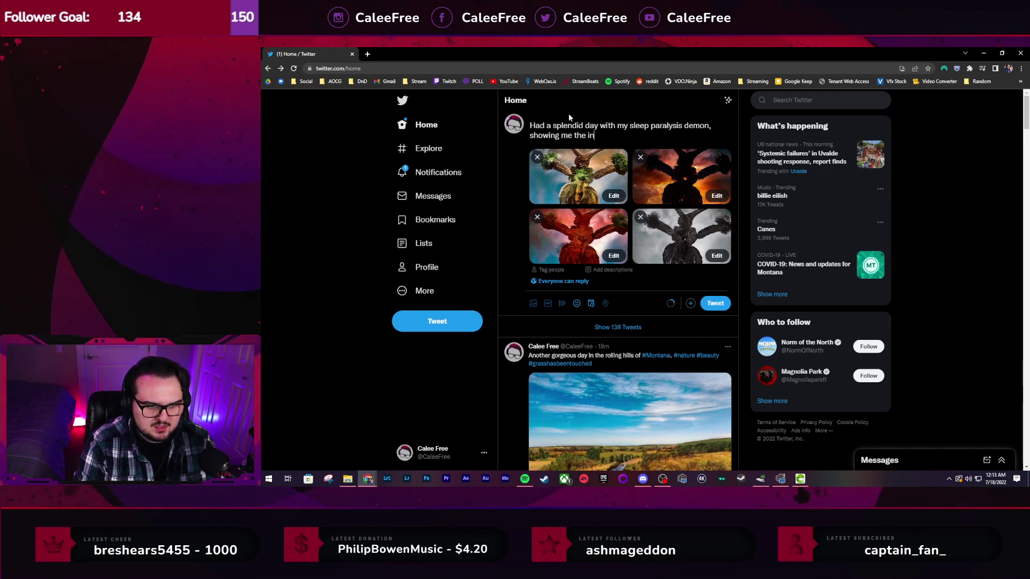
type("finite")
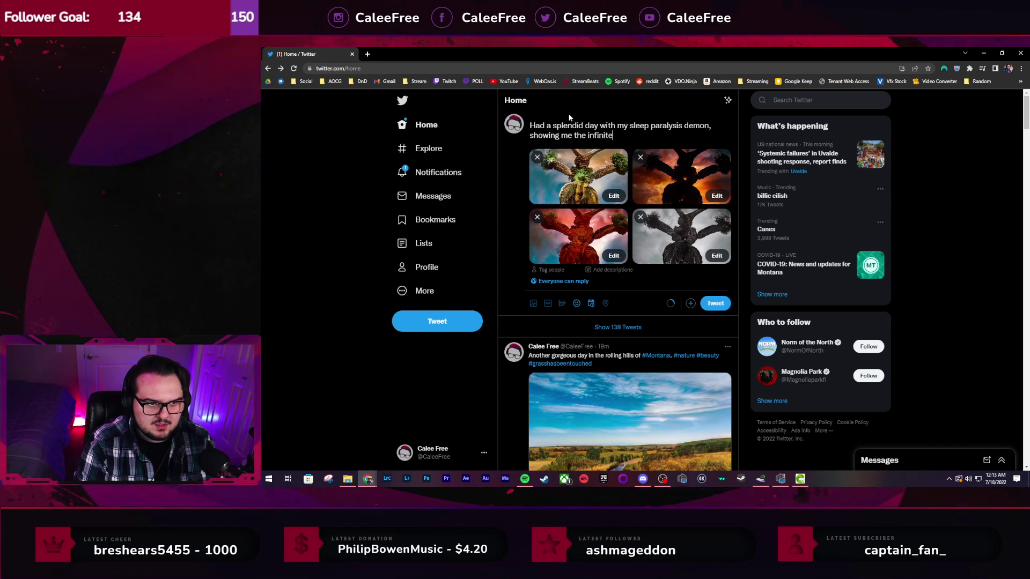
type(" hells ")
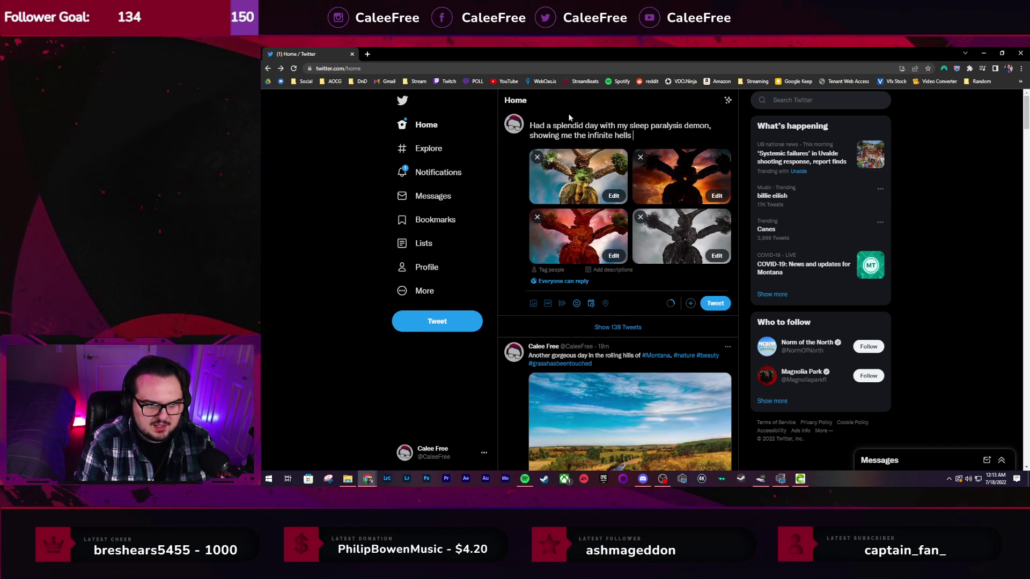
type("of the mulk")
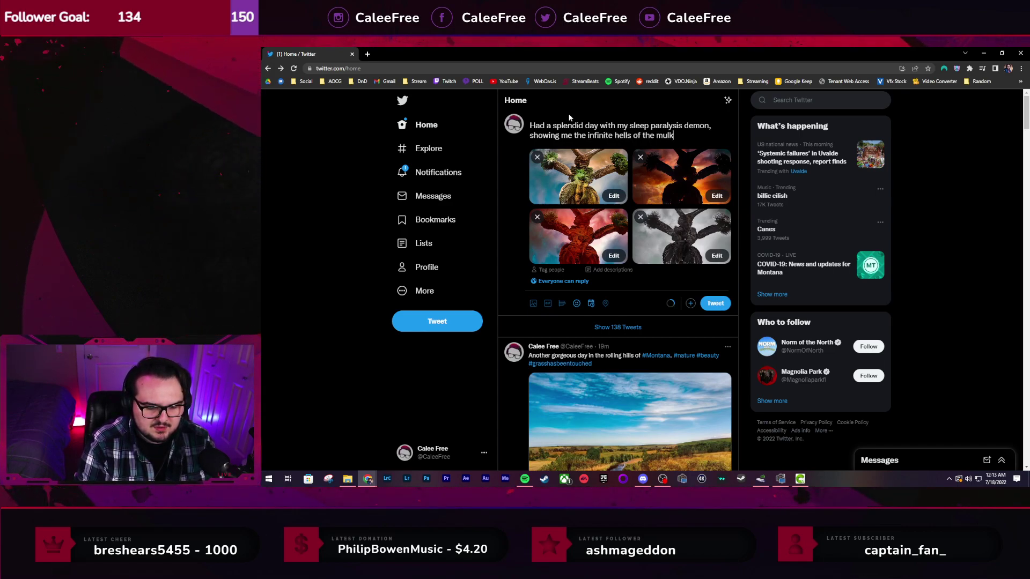
key("BackSpace")
type("tive")
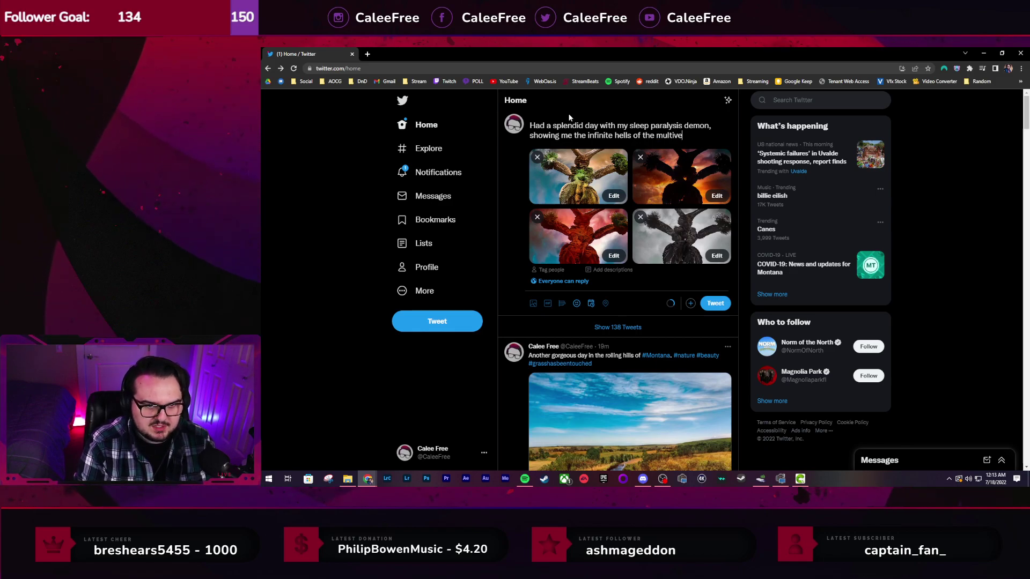
type("rse today")
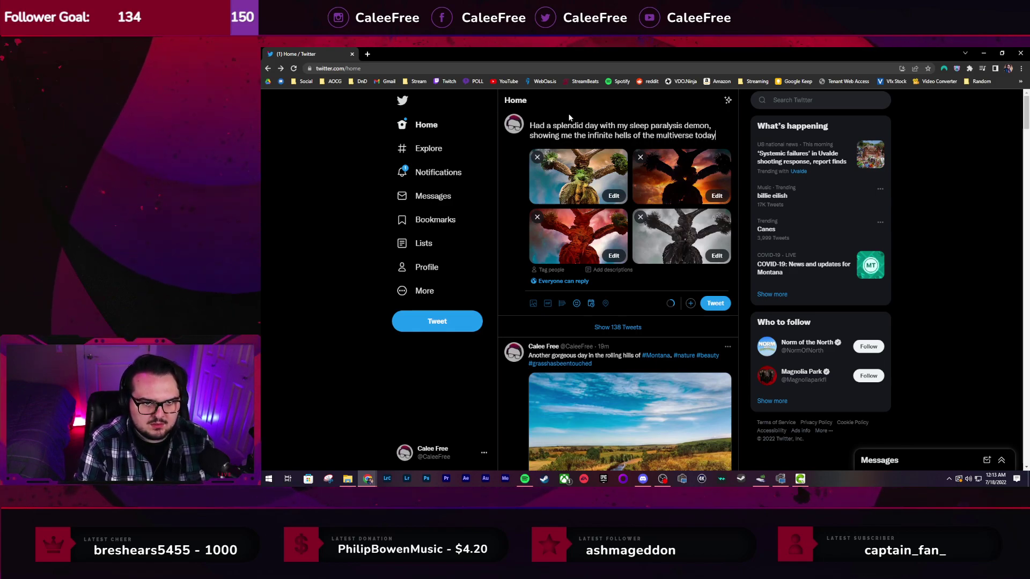
key("ctrl+Left")
key("ctrl+Left")
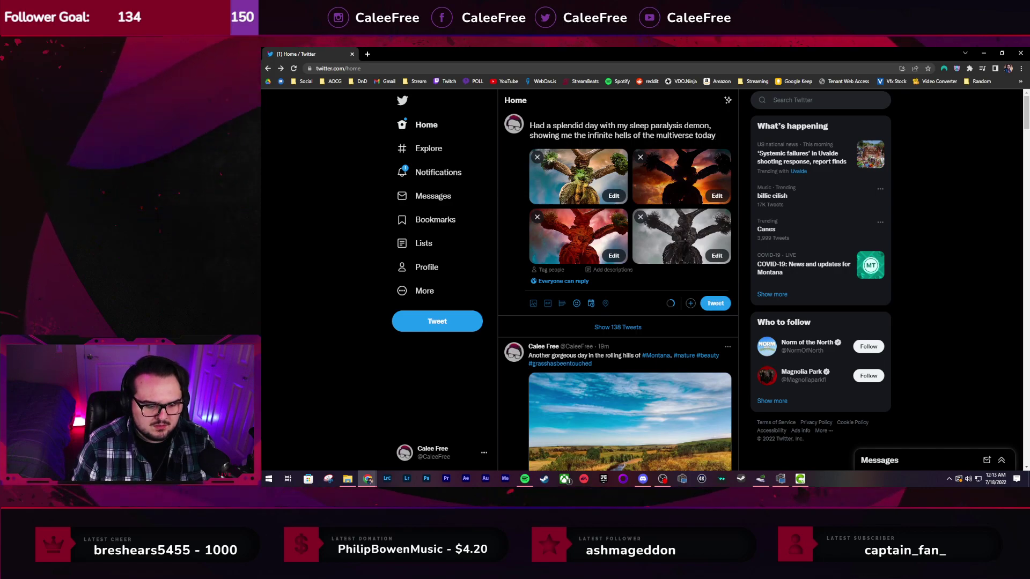
type("#")
key("Escape")
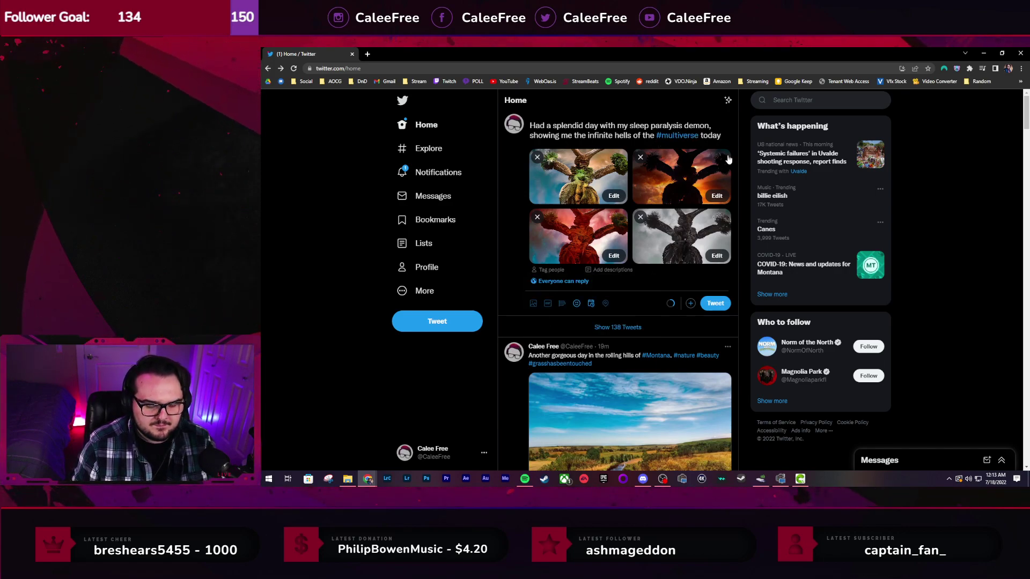
type(".")
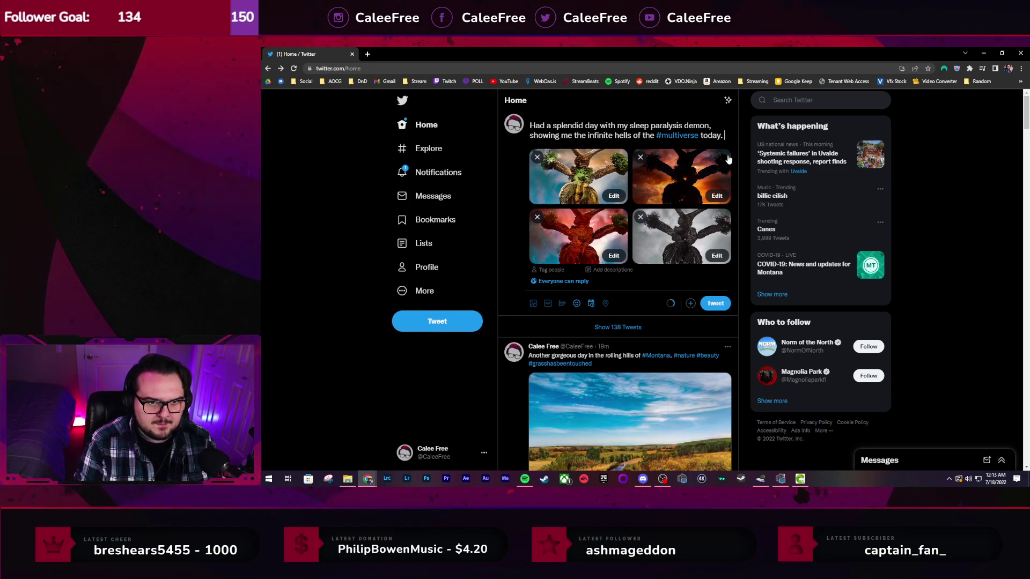
On a new line add #neverchange #help #wakemeup #please #someonewakemeup #evanescence
key("Return")
type("#n")
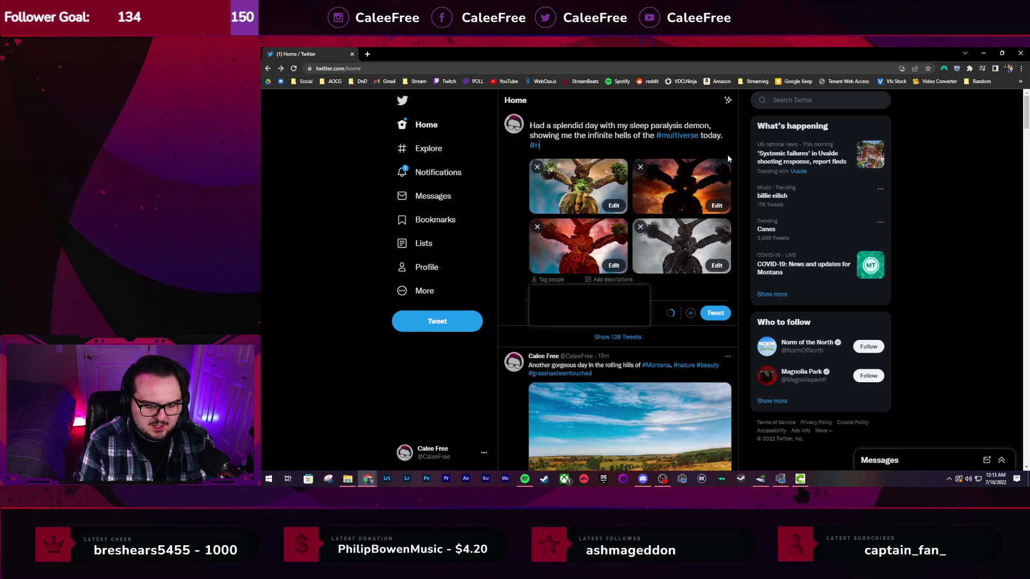
type("everchange ")
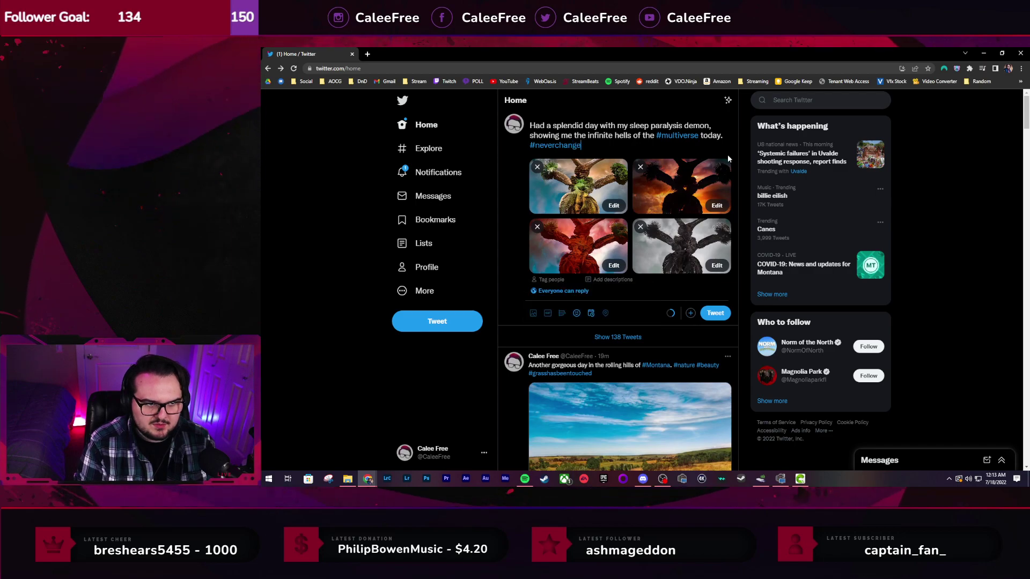
type("#")
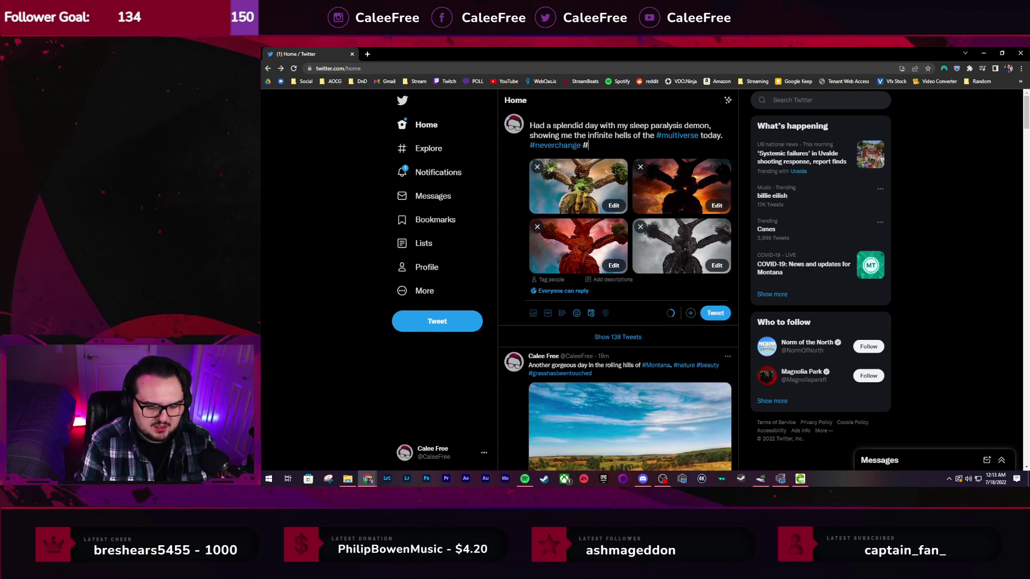
type("help @")
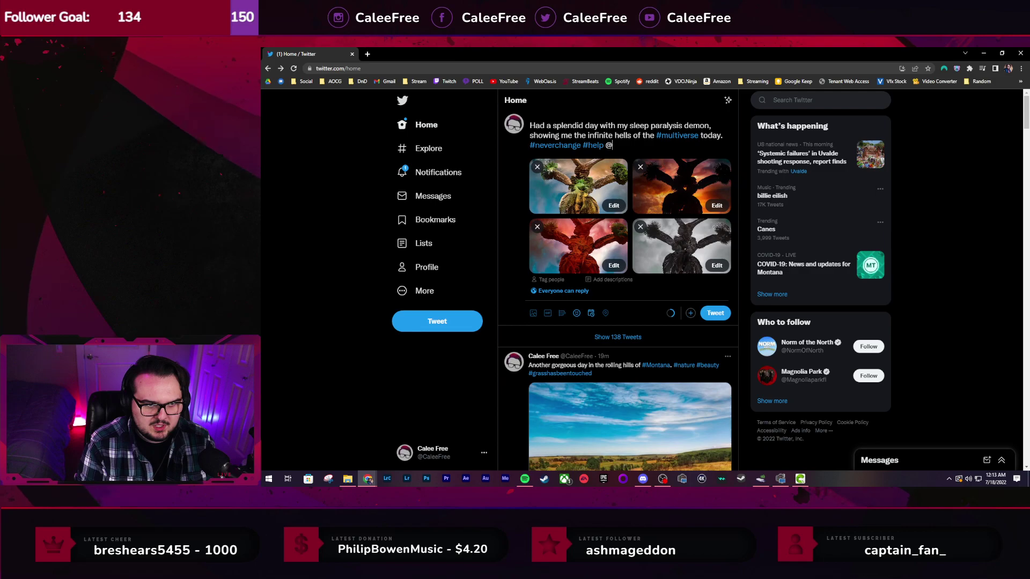
key("BackSpace")
type("#wake me")
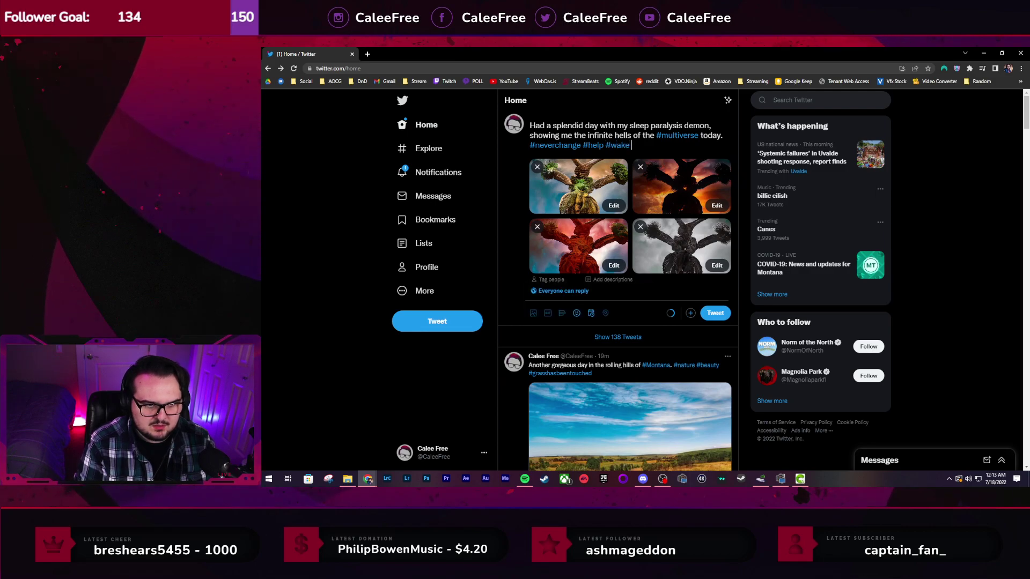
key("BackSpace")
key("BackSpace")
key("BackSpace")
key("BackSpace")
type("me")
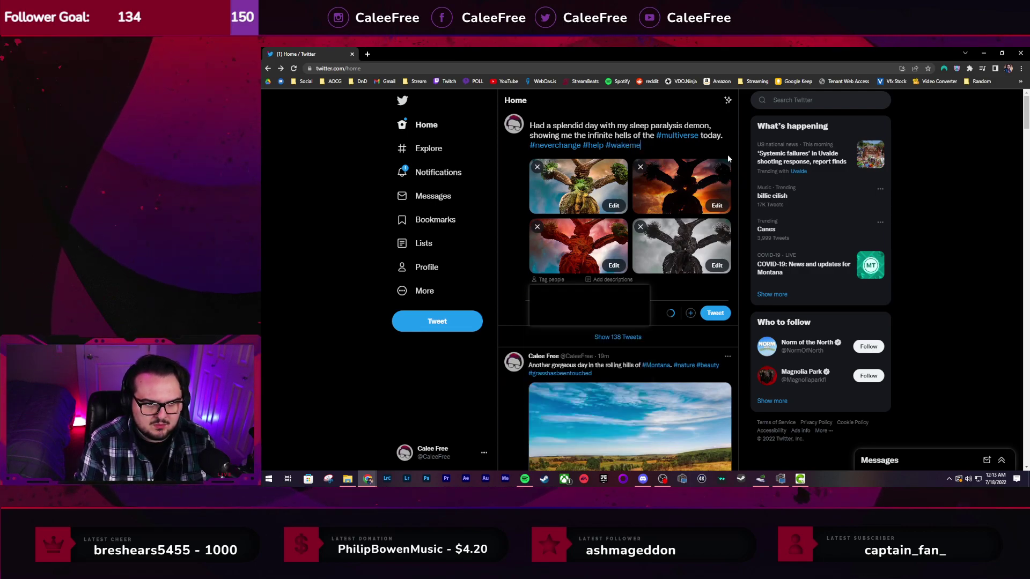
type("up #")
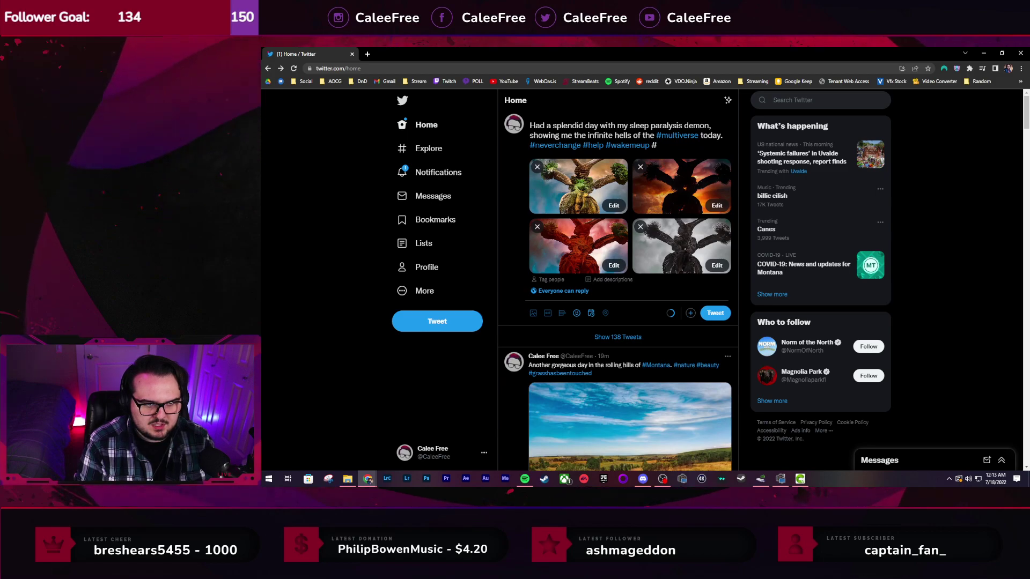
type("please ")
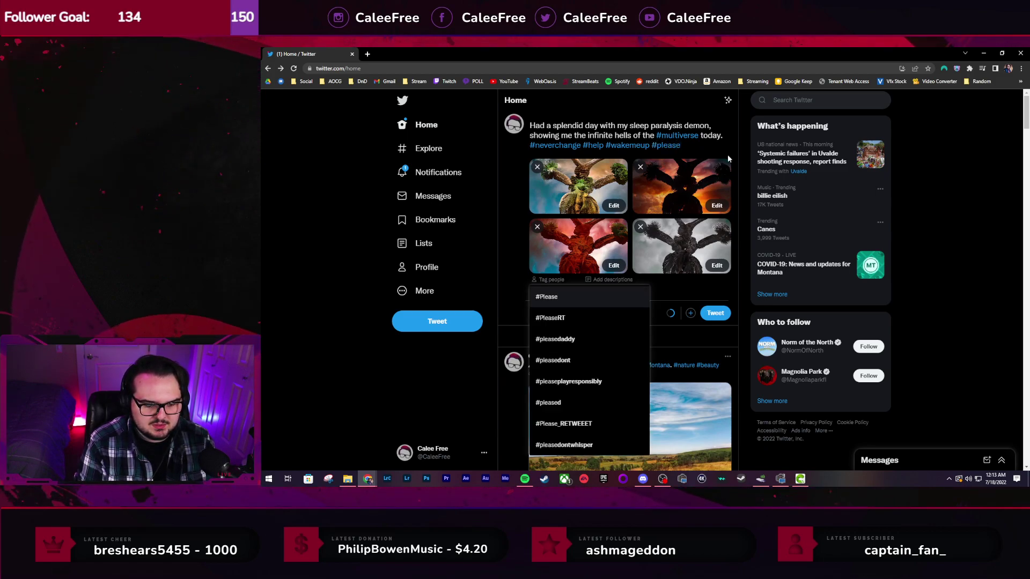
type("#someone")
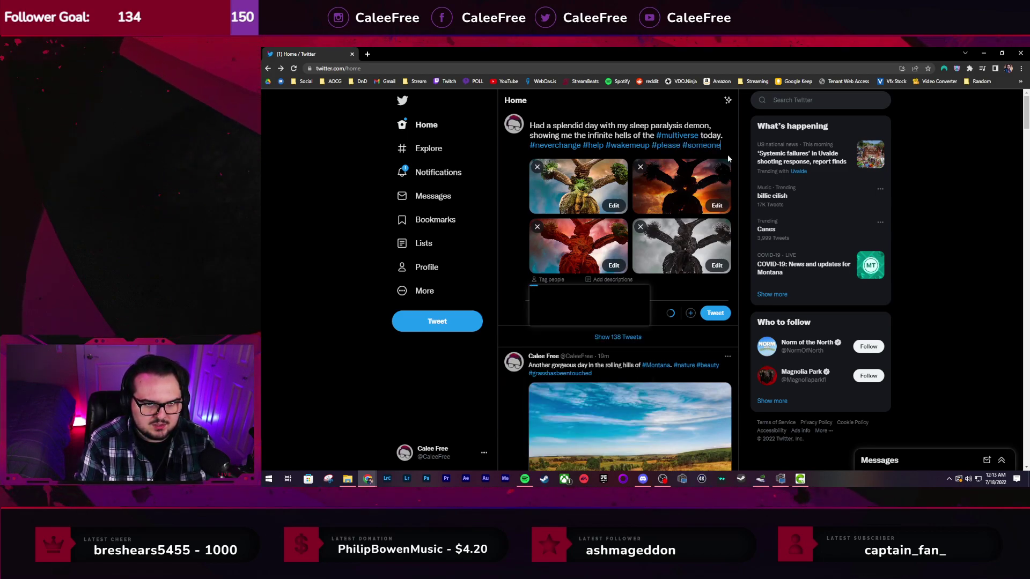
type("wakeme")
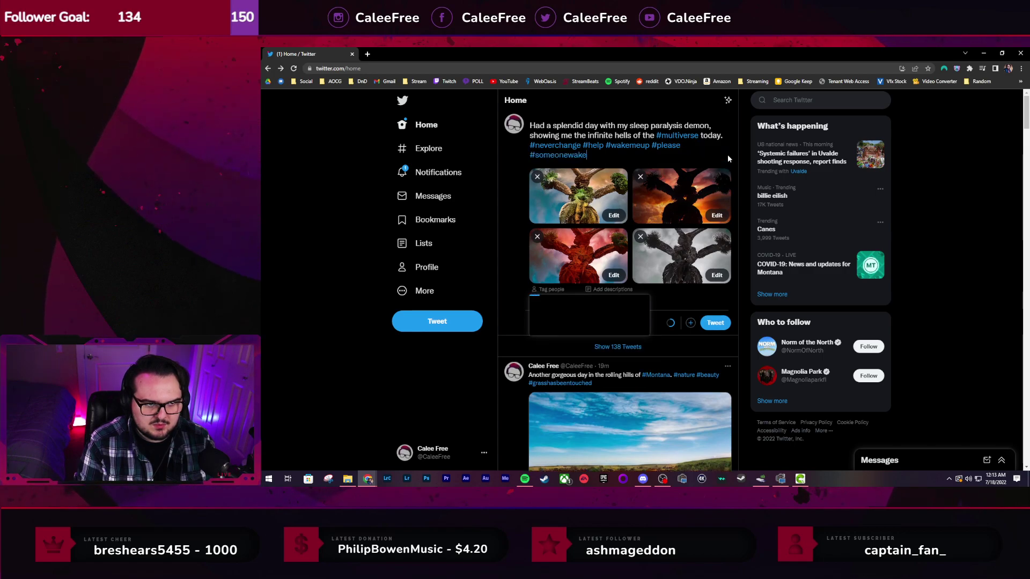
type("up")
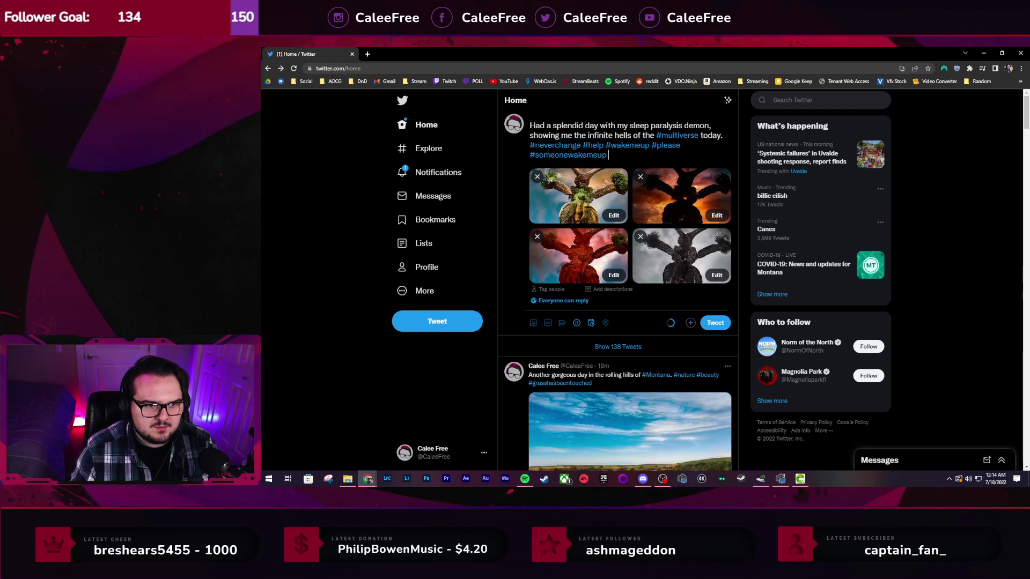
type(" #evan")
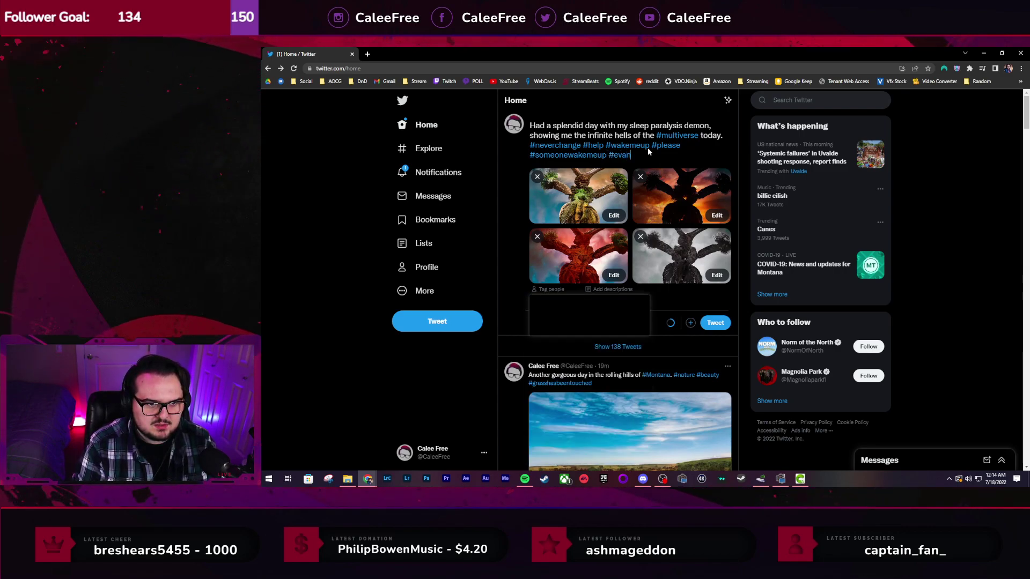
type("escen")
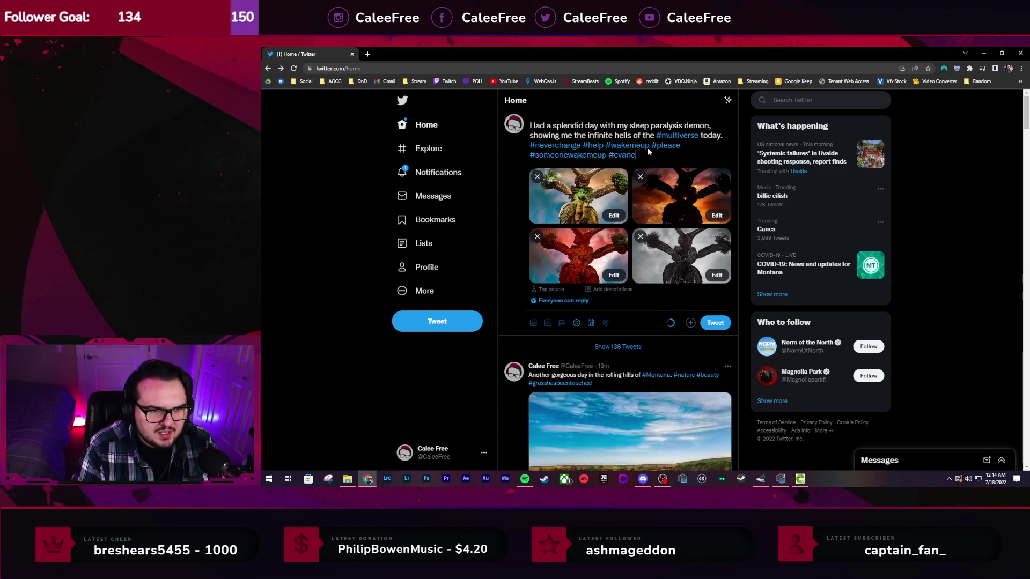
key("BackSpace")
key("BackSpace")
key("BackSpace")
key("BackSpace")
key("BackSpace")
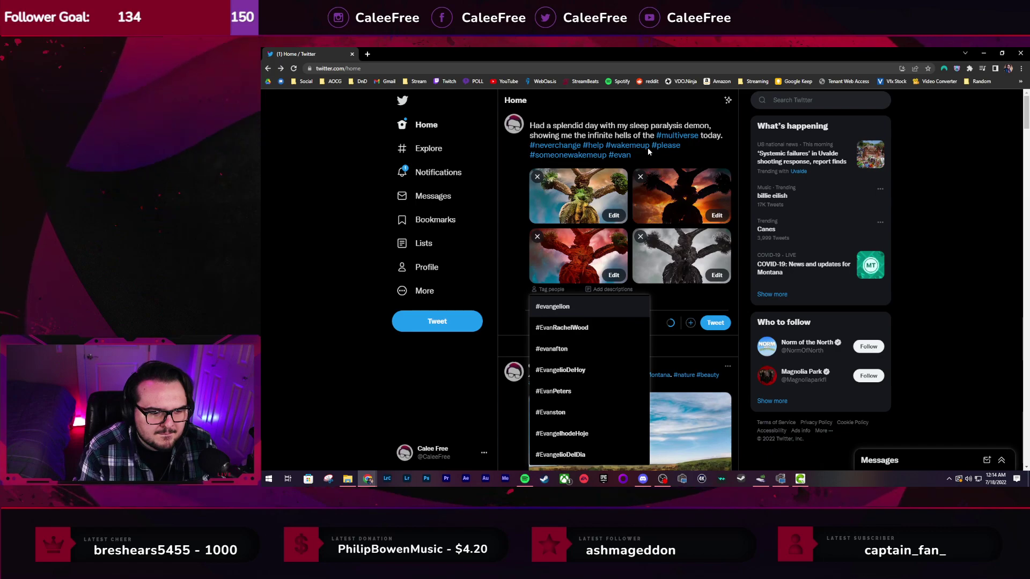
key("BackSpace")
key("BackSpace")
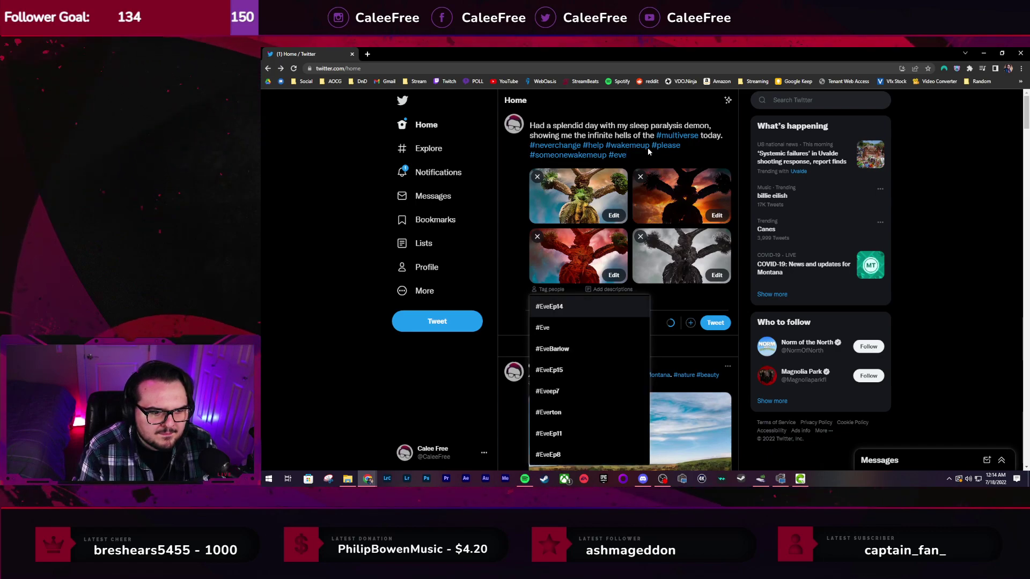
type("ene")
key("BackSpace")
key("BackSpace")
key("BackSpace")
key("BackSpace")
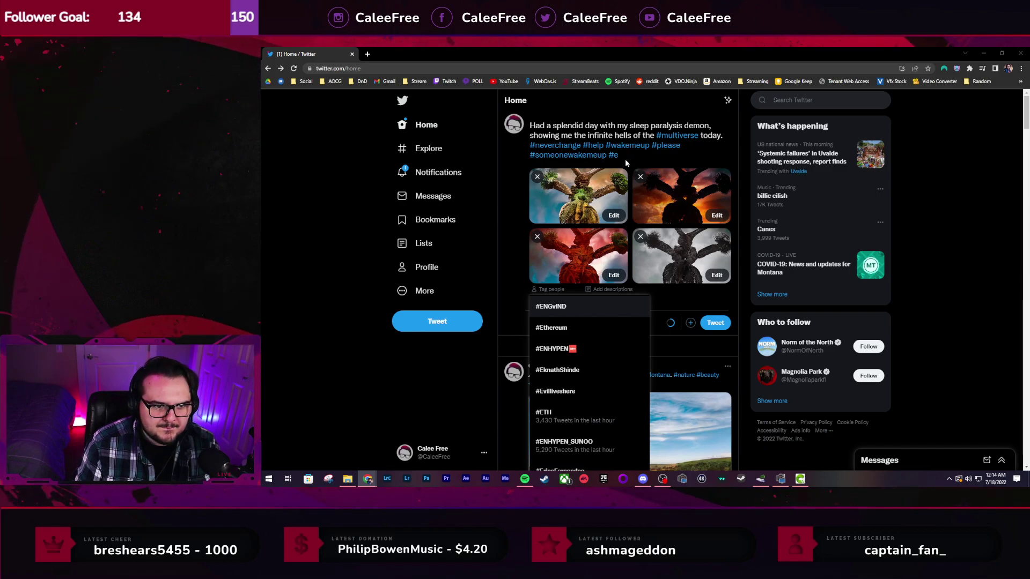
key("Escape")
key("BackSpace")
type("Evanescence")
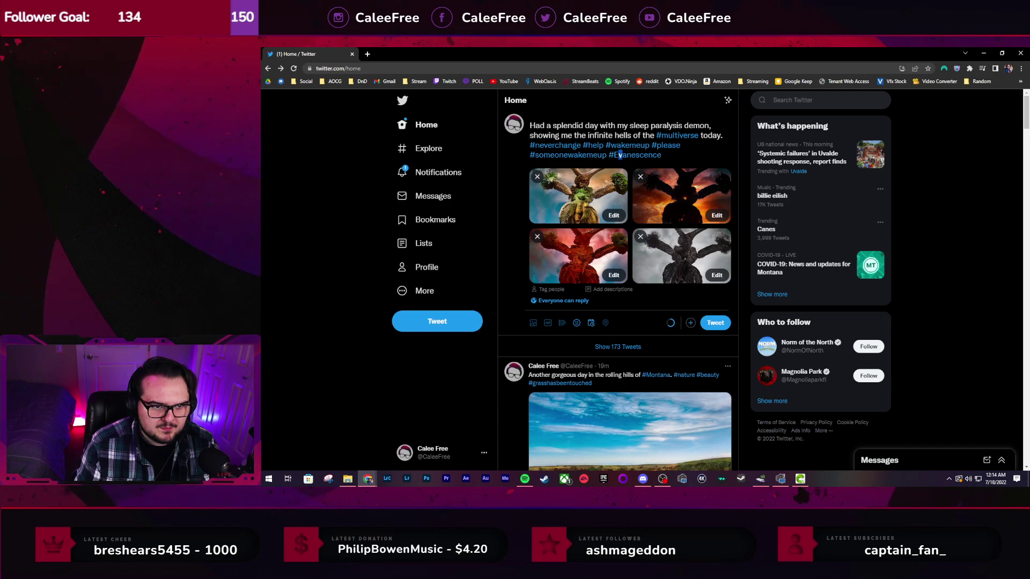
key("BackSpace")
key("BackSpace")
key("BackSpace")
key("BackSpace")
key("BackSpace")
key("BackSpace")
key("BackSpace")
key("BackSpace")
key("BackSpace")
key("BackSpace")
key("BackSpace")
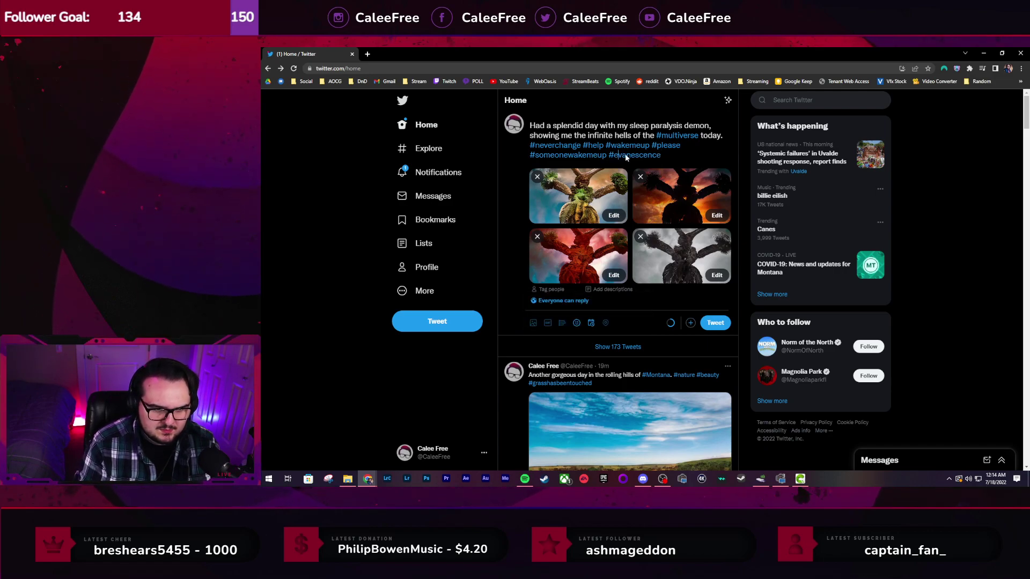
type("evanescence")
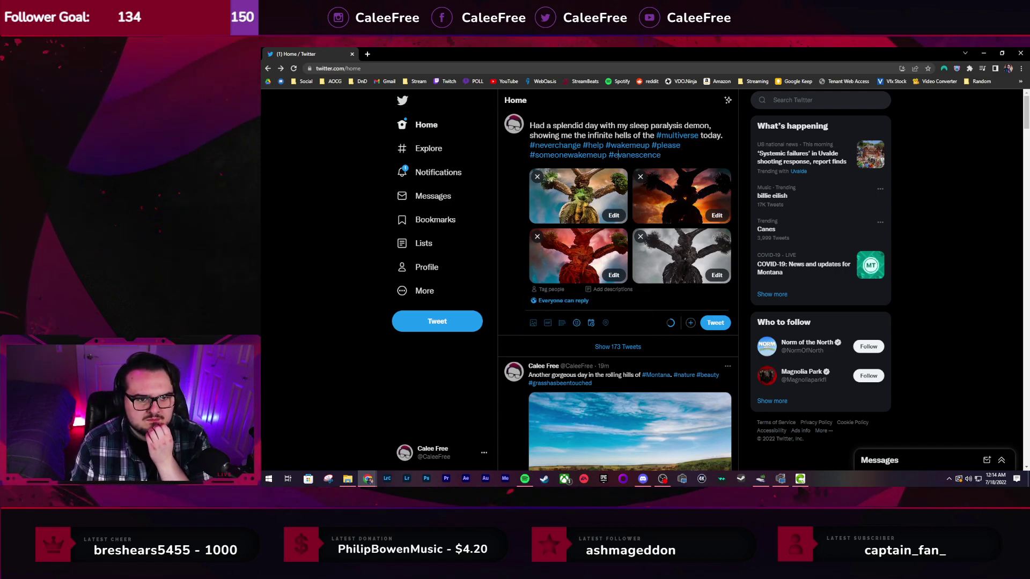
Search for nvidia in the tagging list and tag the NVIDIA account on the four images
left_click(550, 293)
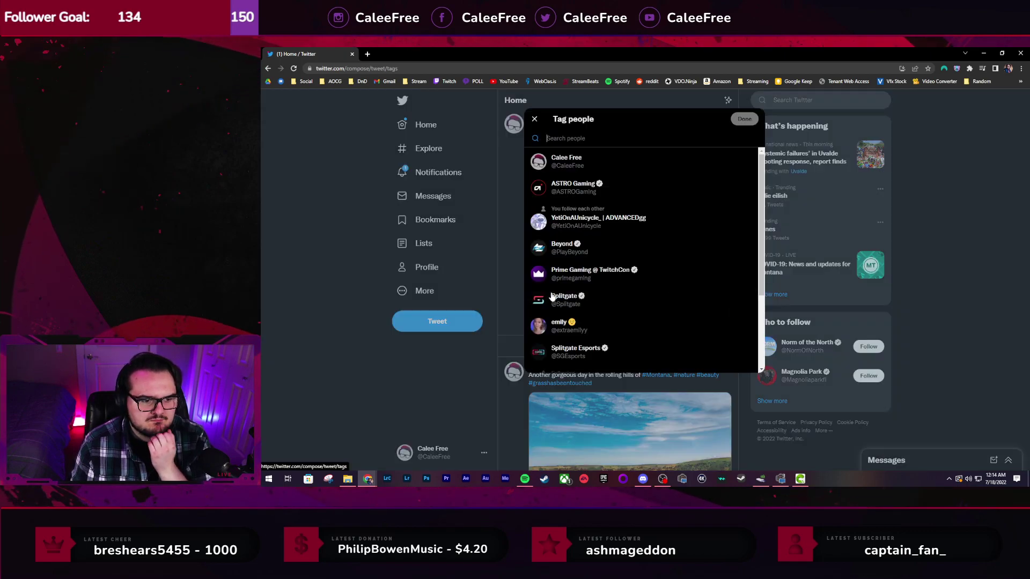
type("mvidia")
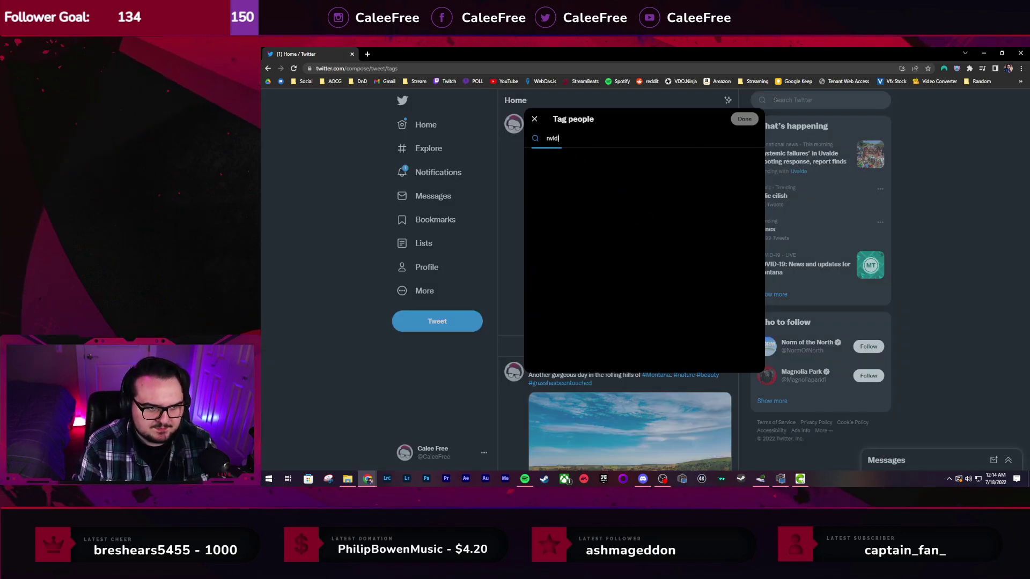
left_click(618, 183)
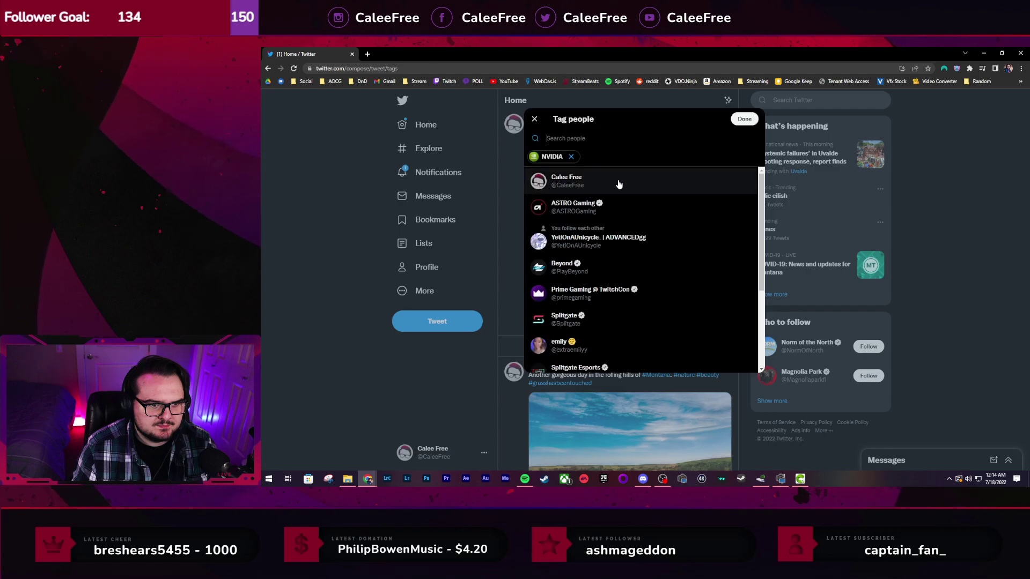
left_click(744, 120)
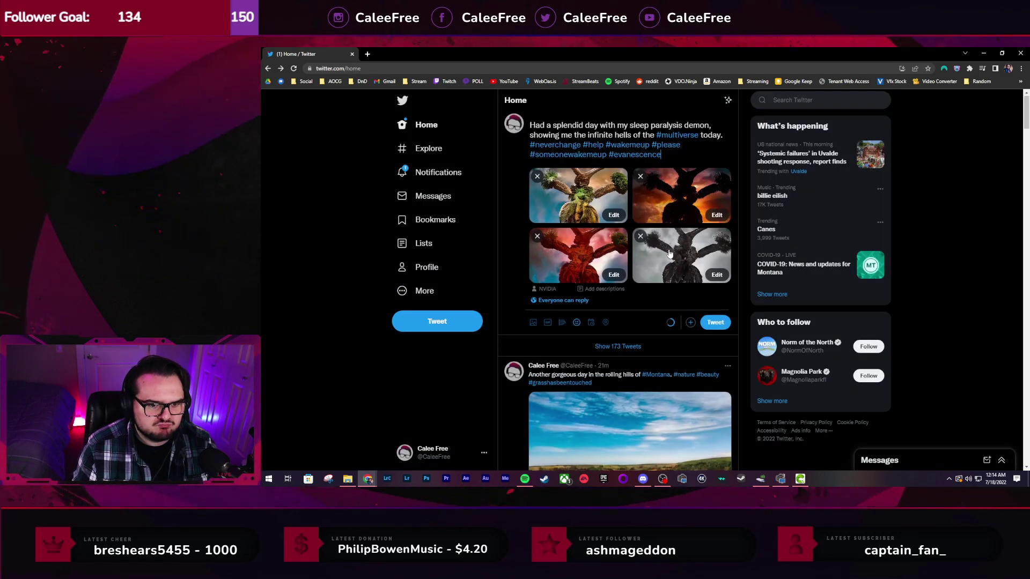
scroll(669, 254, "down", 2)
scroll(669, 254, "up", 1)
scroll(670, 254, "down", 3)
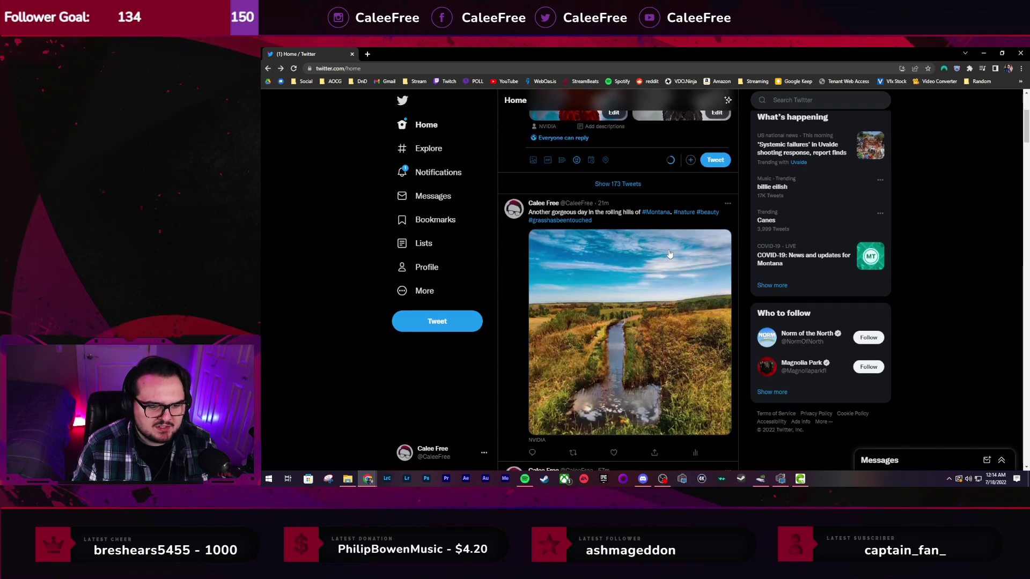
scroll(669, 254, "up", 3)
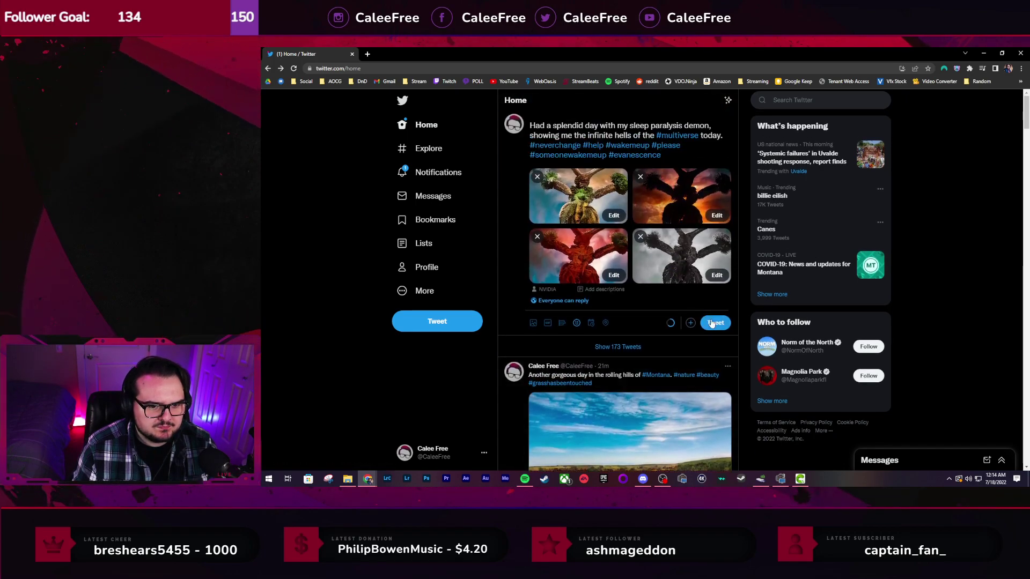
Post the tweet with its four creature images and scroll the timeline to it
left_click(715, 323)
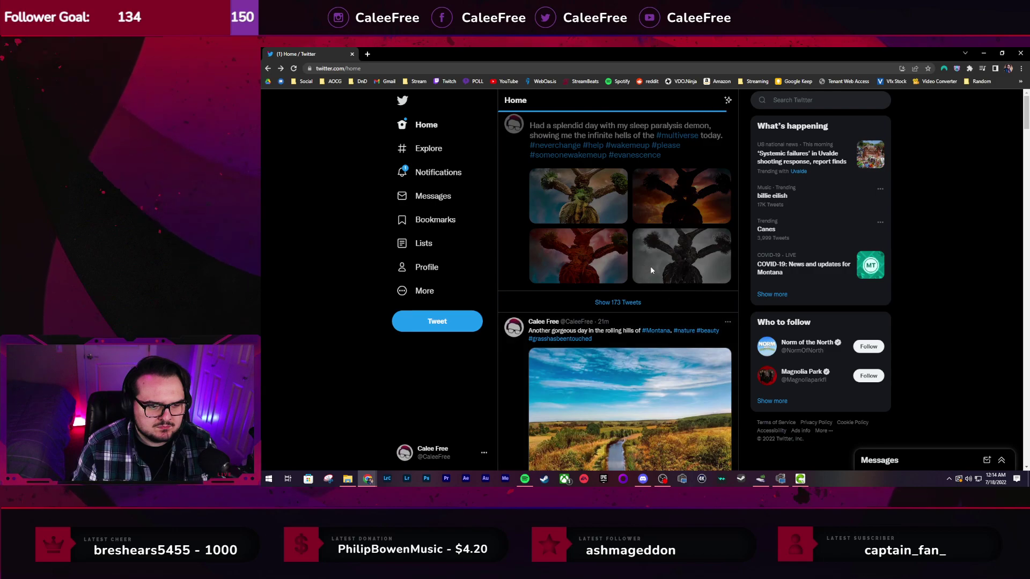
scroll(654, 285, "down", 8)
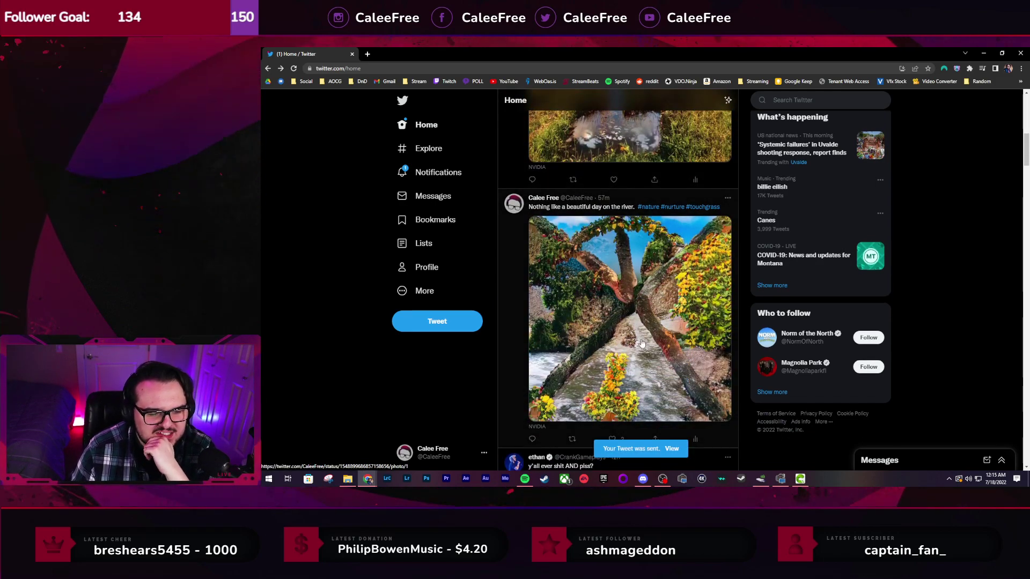
scroll(653, 326, "down", 2)
scroll(652, 305, "up", 1)
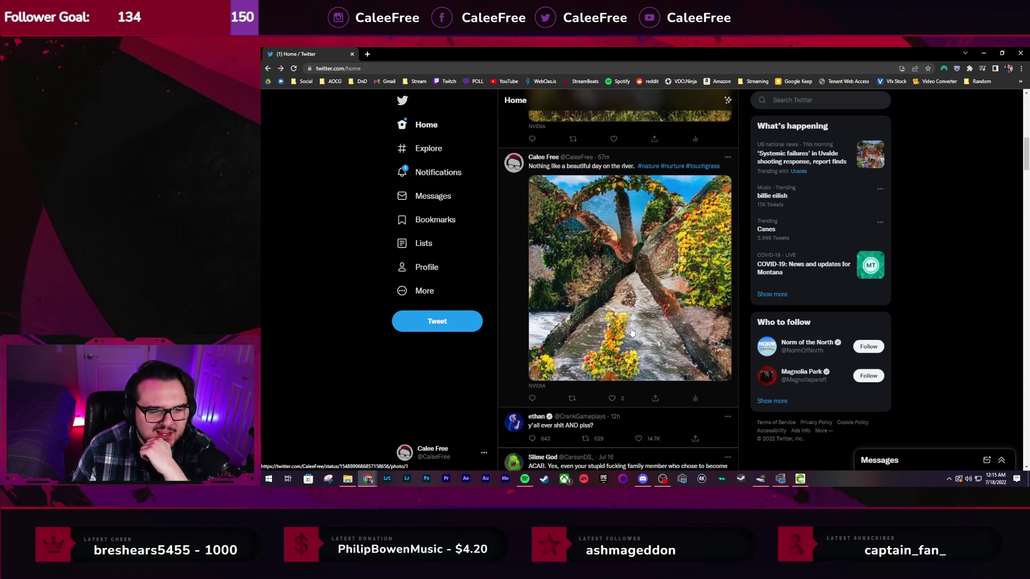
scroll(622, 355, "up", 4)
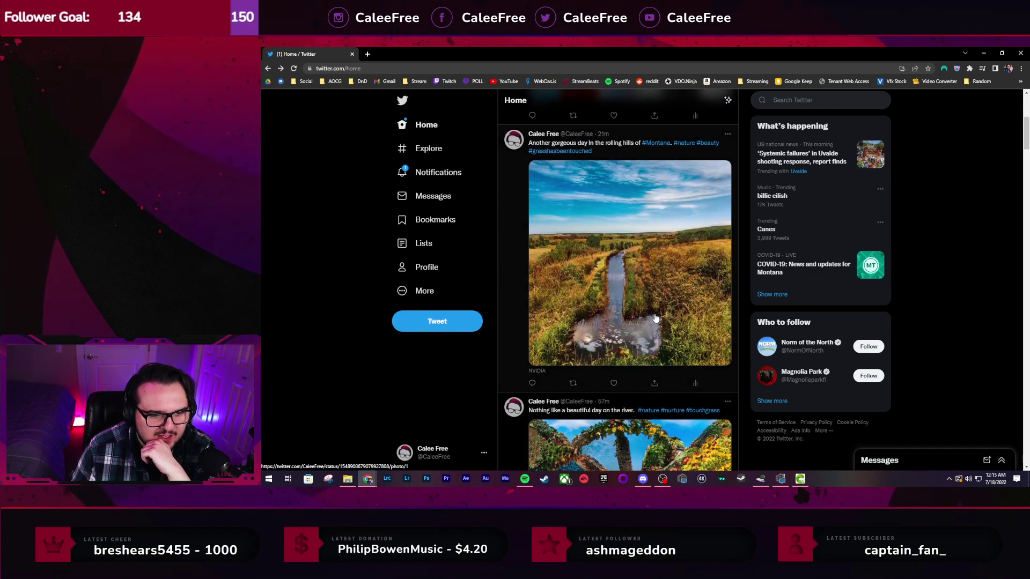
scroll(634, 296, "up", 5)
Page through the posted images to the fourth, grey creature, then close the photo viewer
left_click(633, 297)
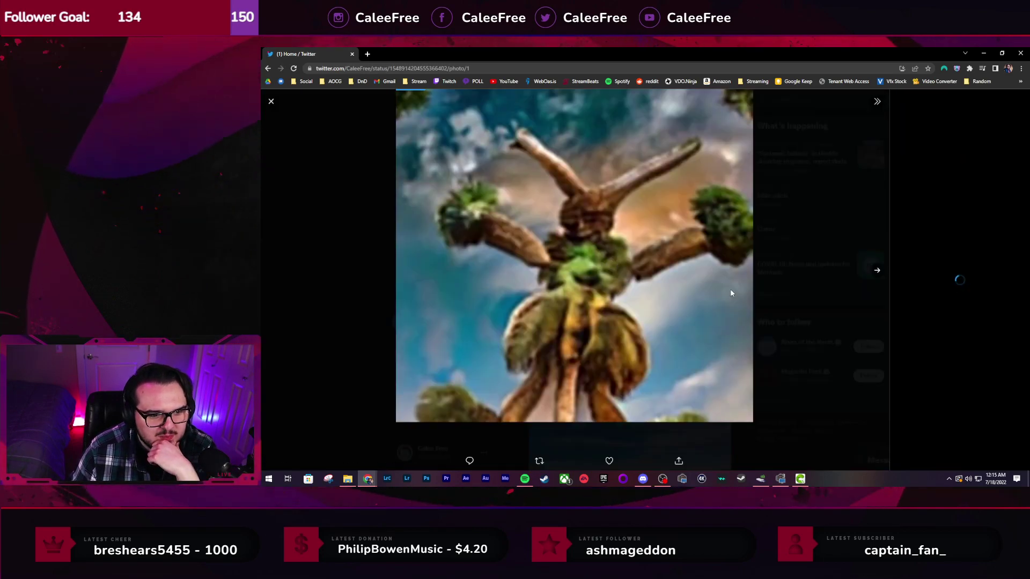
left_click(873, 277)
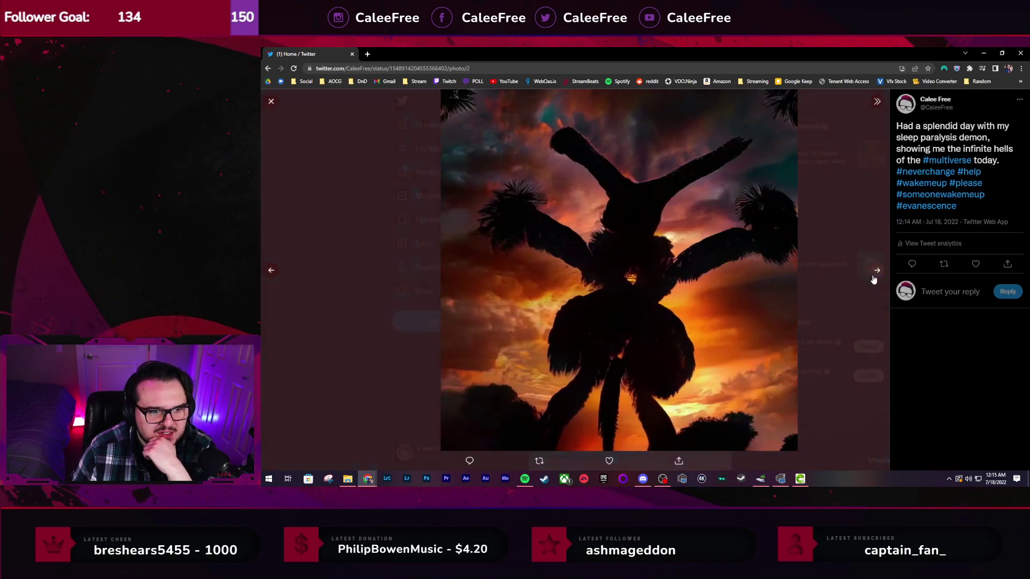
left_click(876, 271)
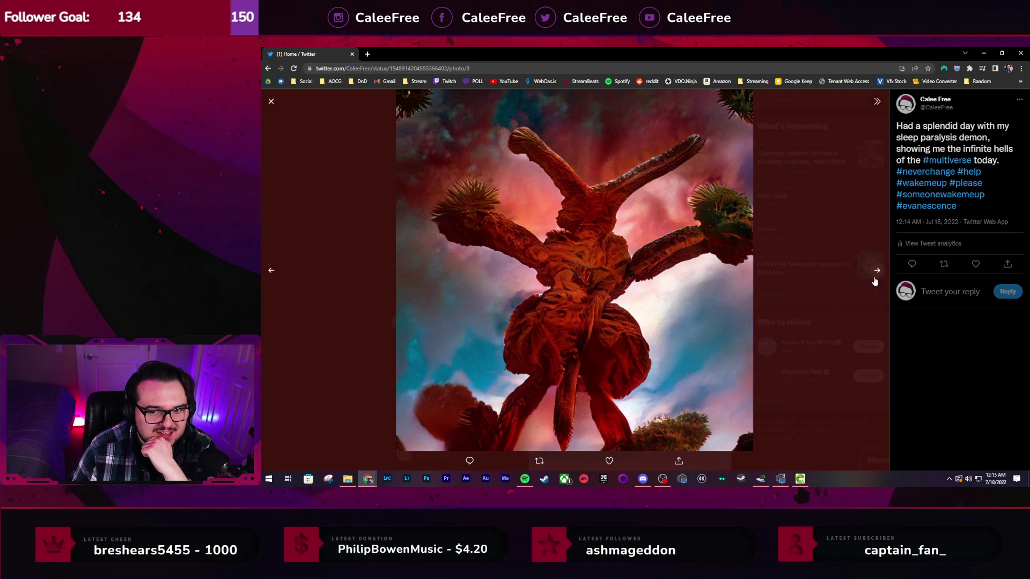
left_click(873, 276)
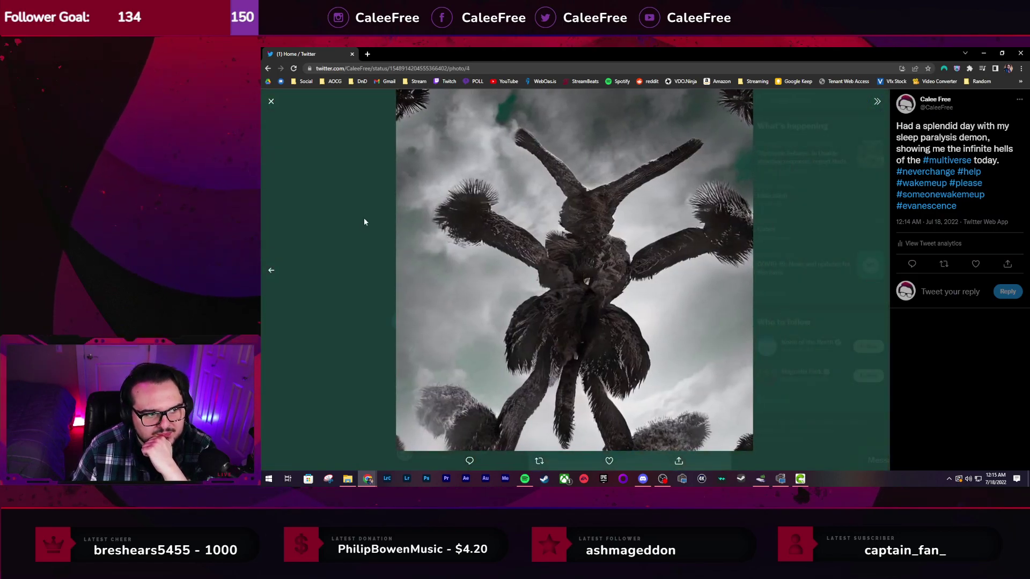
left_click(365, 220)
scroll(584, 303, "down", 1)
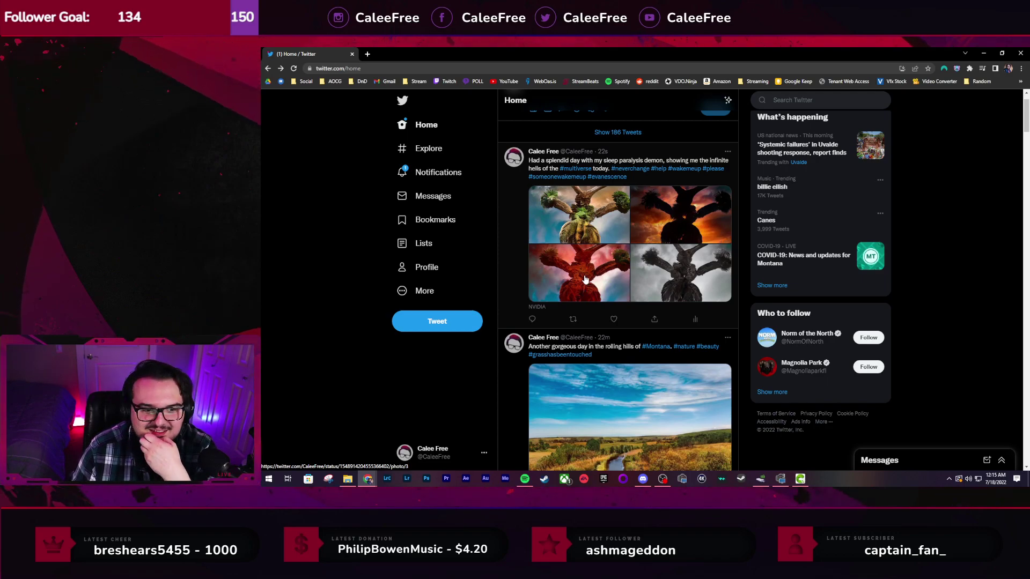
scroll(601, 277, "up", 1)
Scroll the Twitter home timeline back up toward the composer
scroll(603, 277, "up", 1)
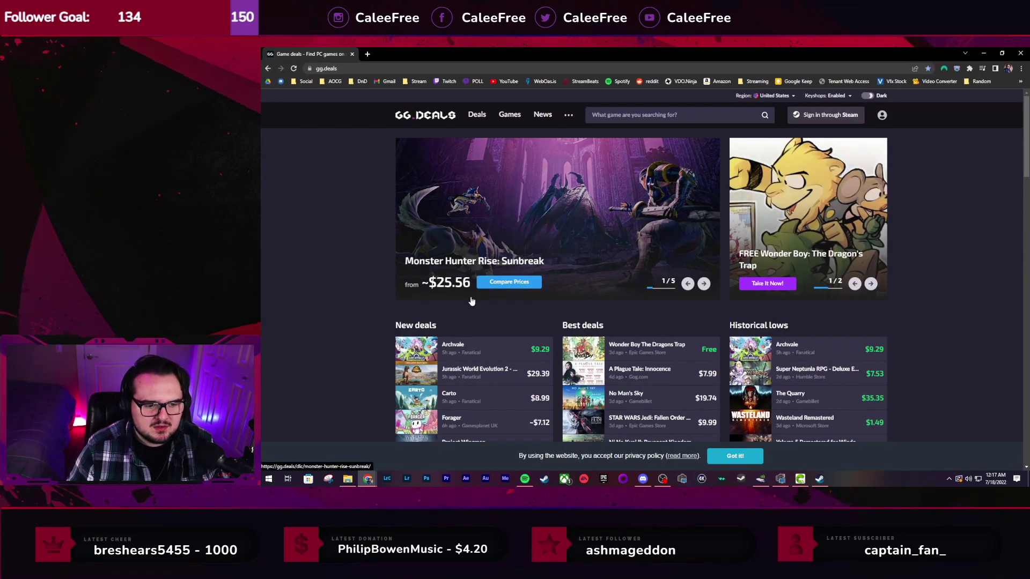
Browse up and down through the GG.deals home page deal lists
scroll(472, 307, "down", 2)
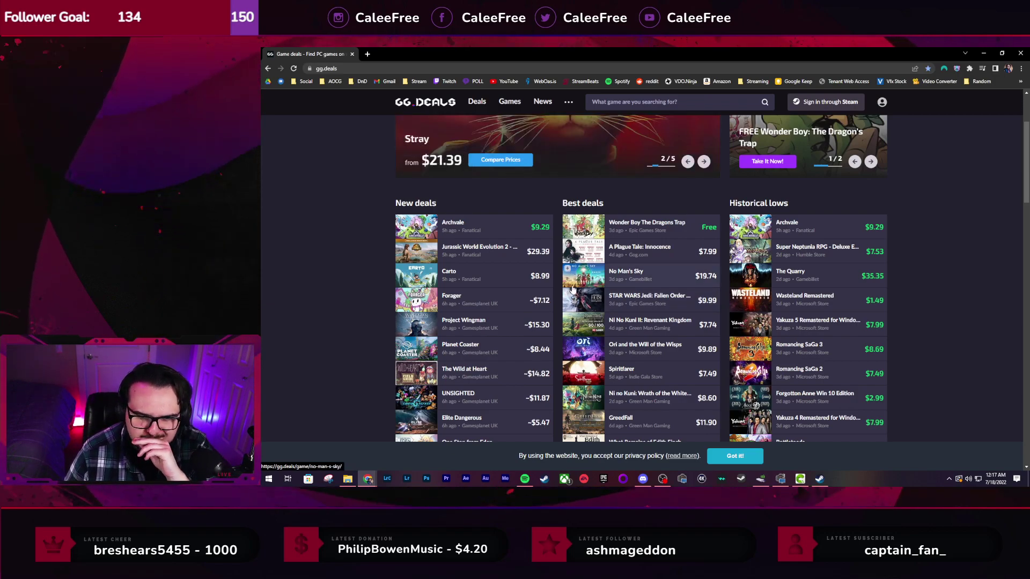
scroll(559, 279, "down", 1)
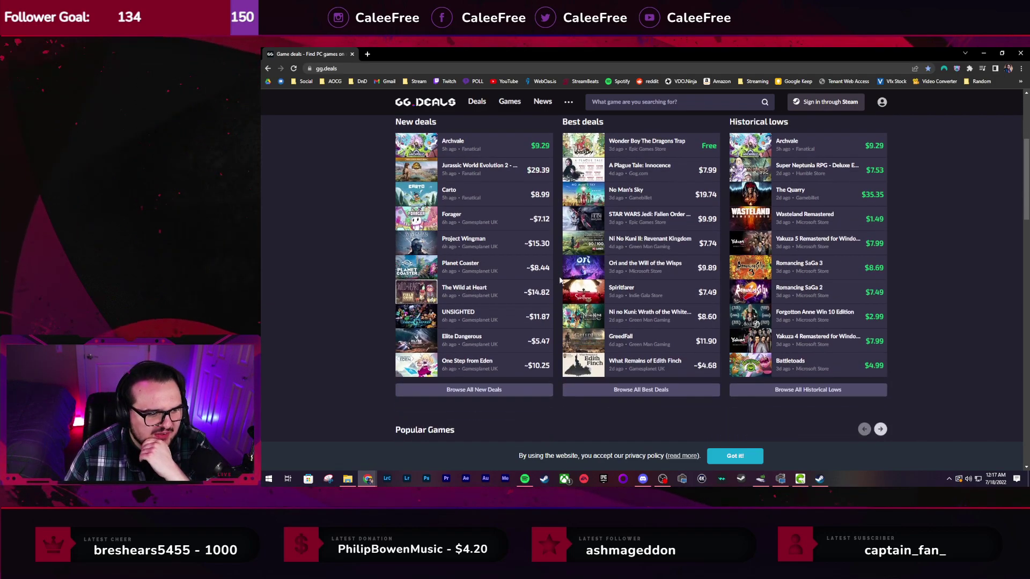
scroll(628, 295, "up", 4)
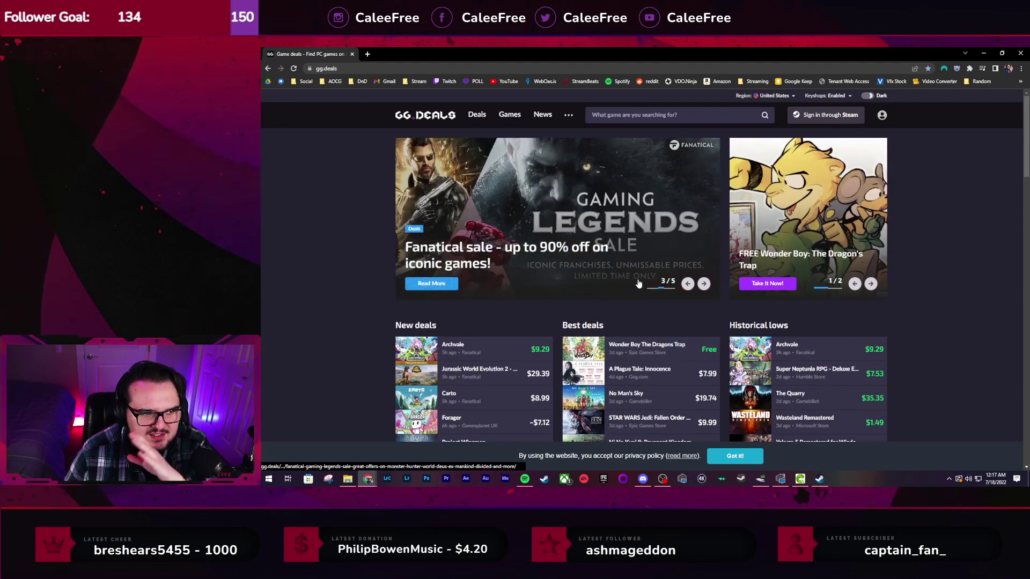
scroll(640, 287, "down", 1)
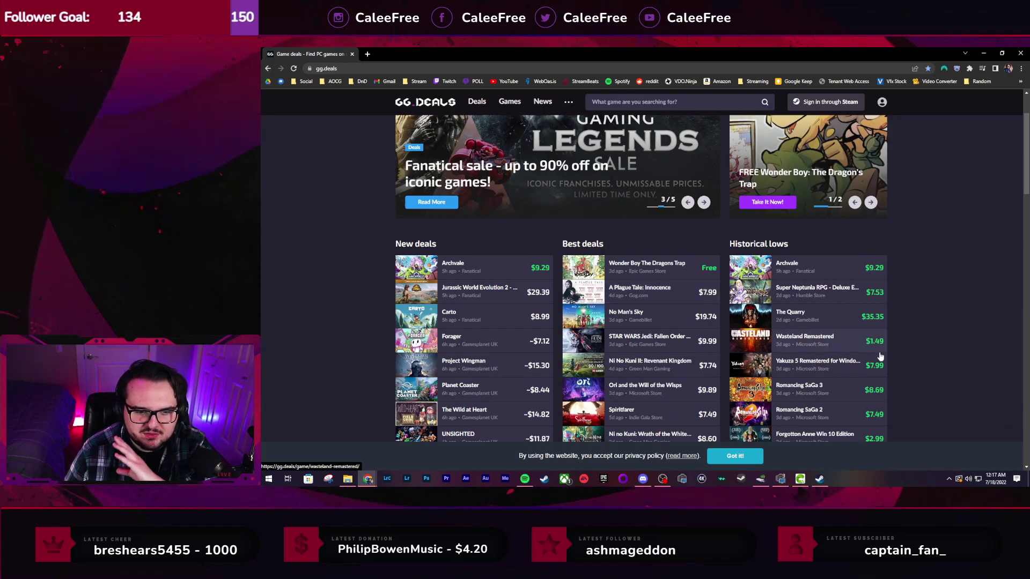
scroll(736, 328, "down", 1)
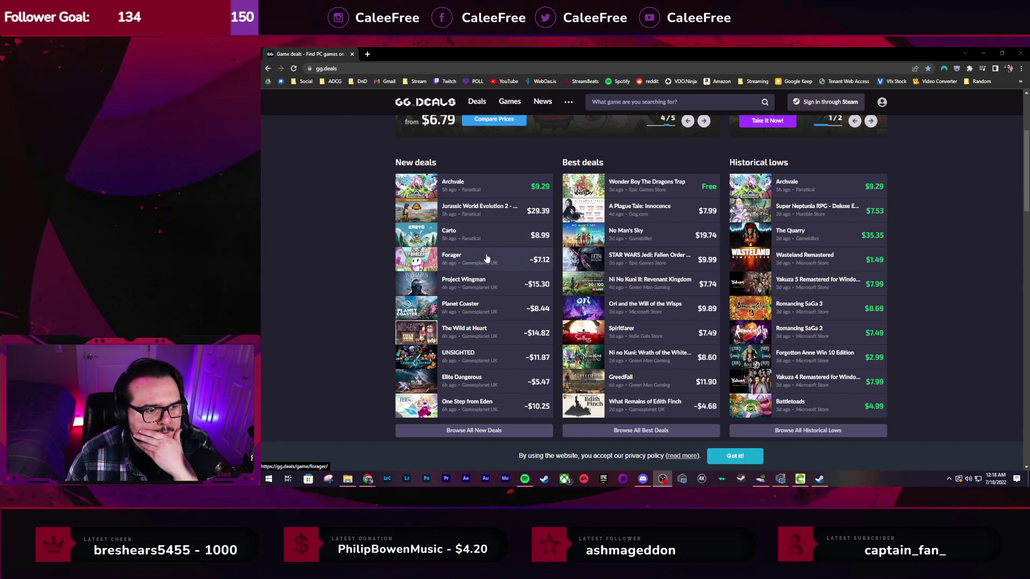
scroll(494, 267, "up", 1)
scroll(616, 317, "up", 2)
scroll(616, 317, "down", 3)
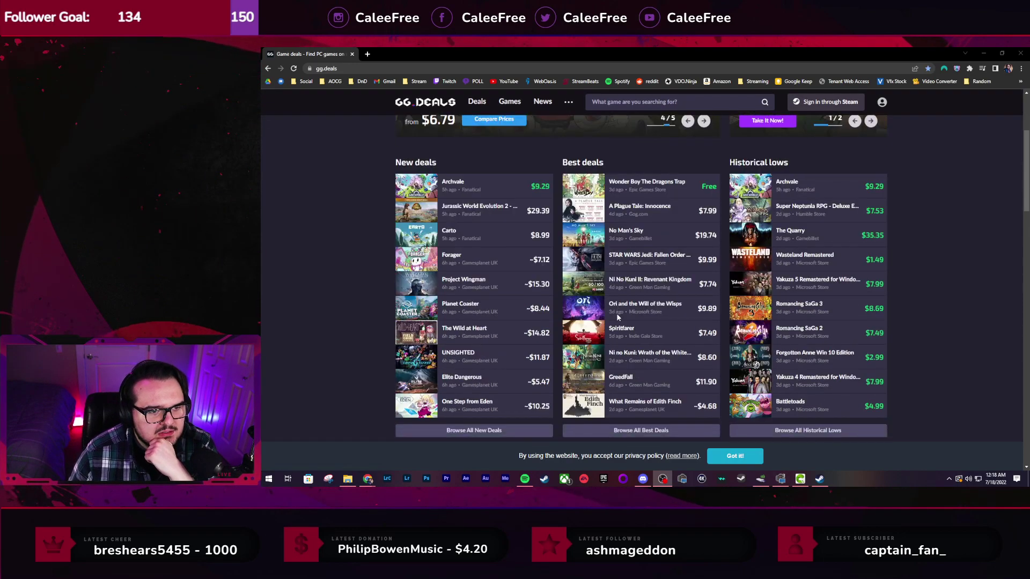
scroll(525, 288, "up", 4)
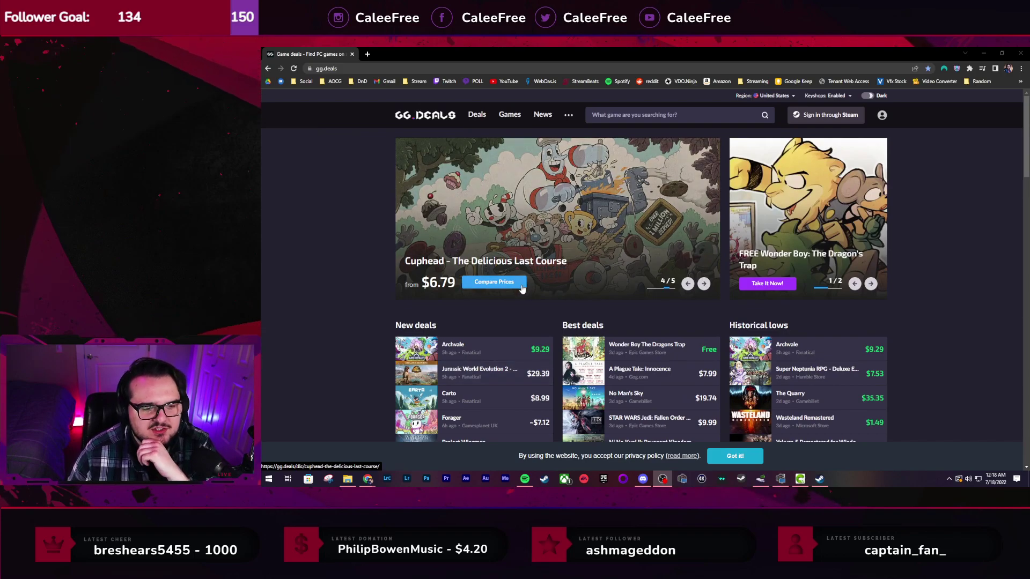
Flip the featured carousel to Final Fantasy VII Remake Intergrade, then open Wonder Boy: The Dragon's Trap
left_click(687, 284)
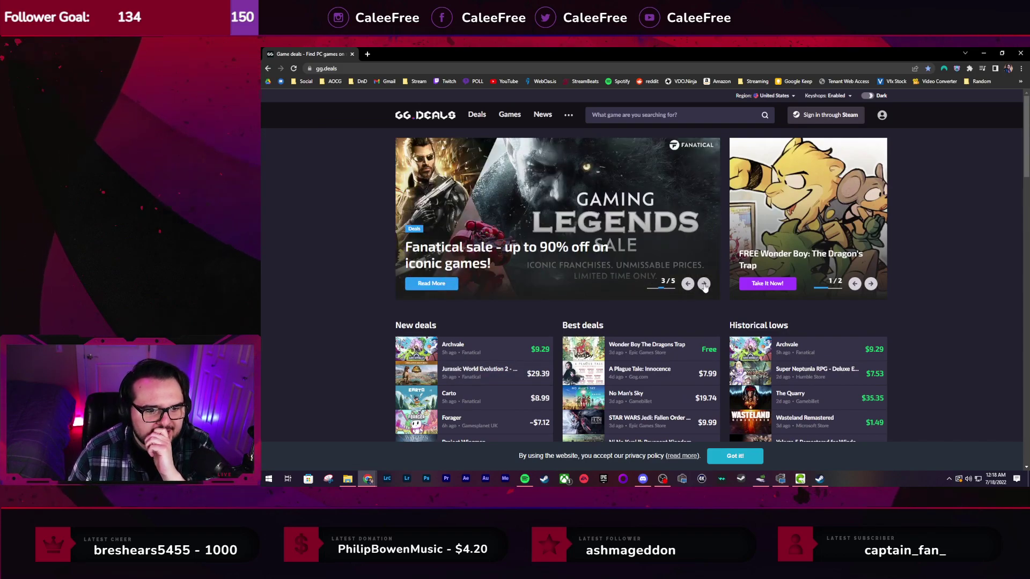
left_click(703, 284)
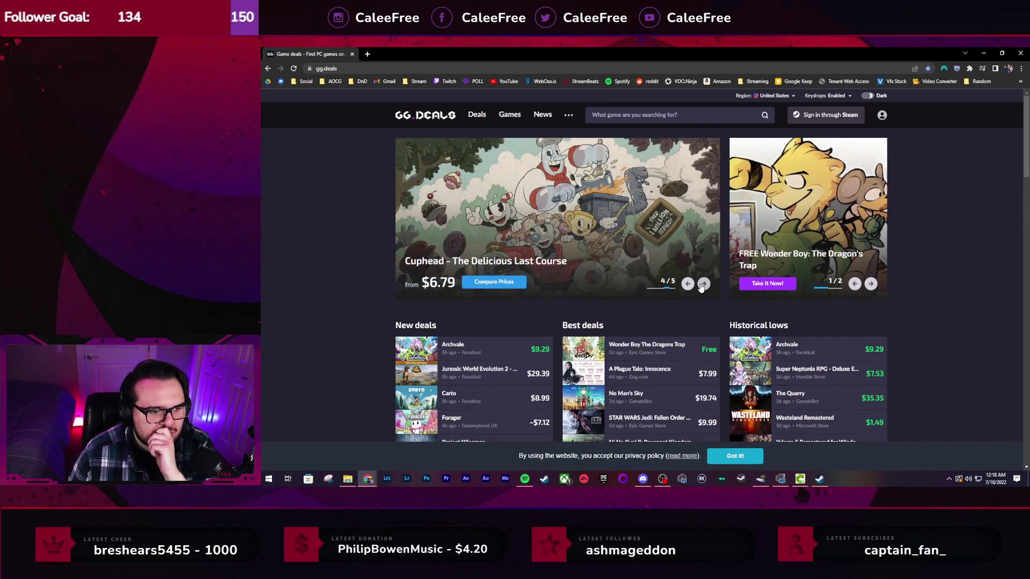
left_click(701, 286)
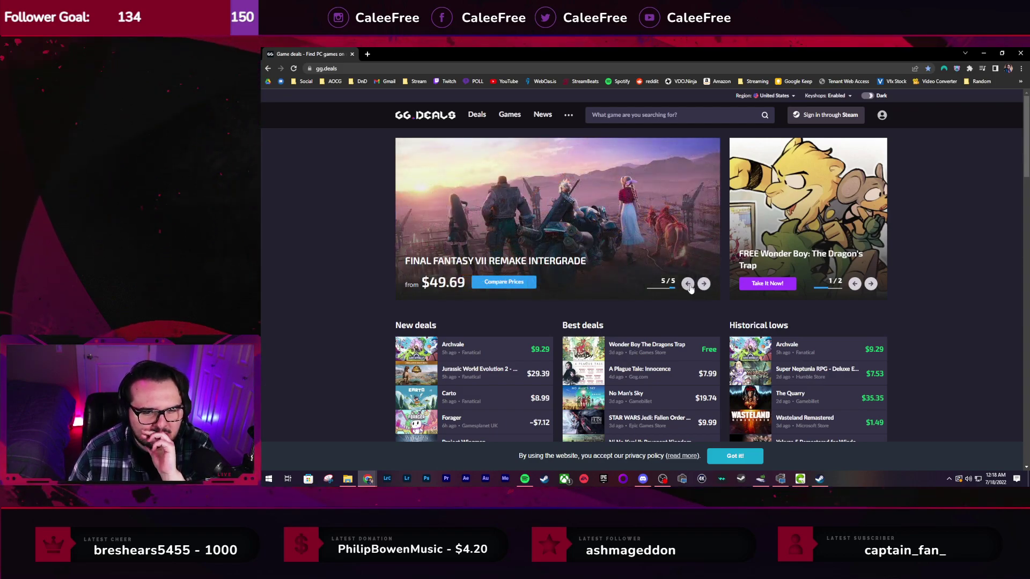
left_click(675, 350)
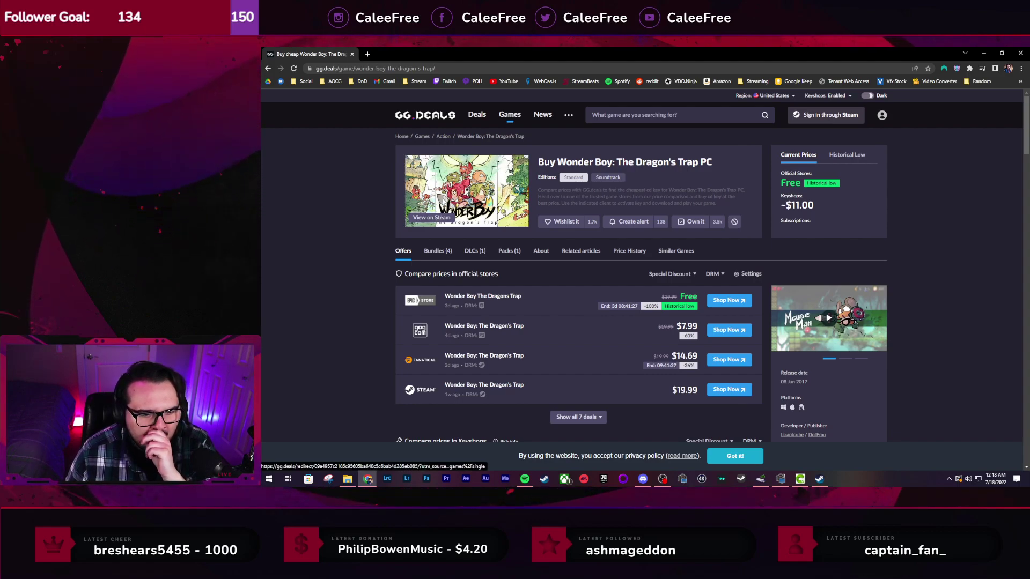
left_click(440, 216)
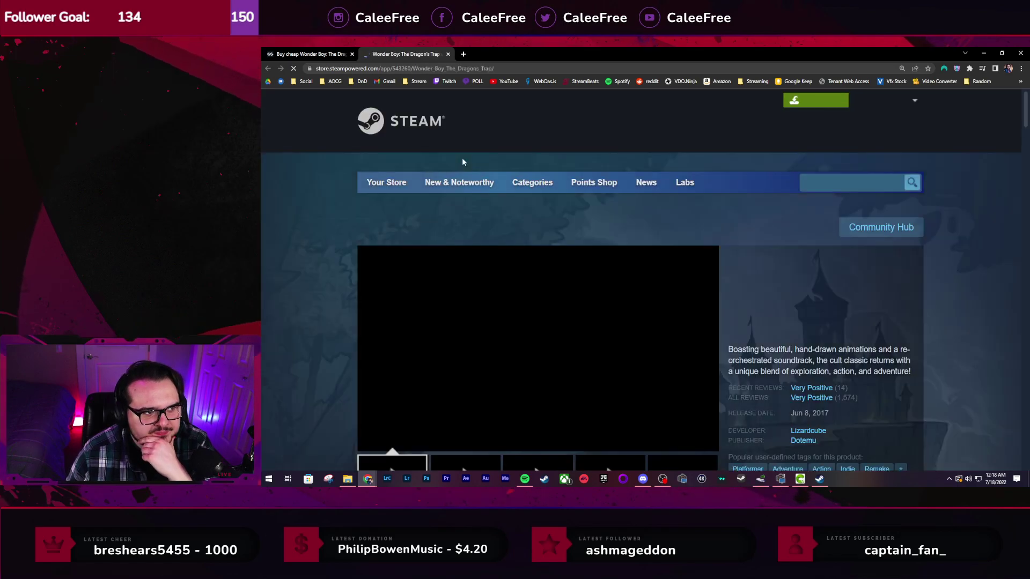
scroll(475, 336, "down", 3)
left_click(516, 307)
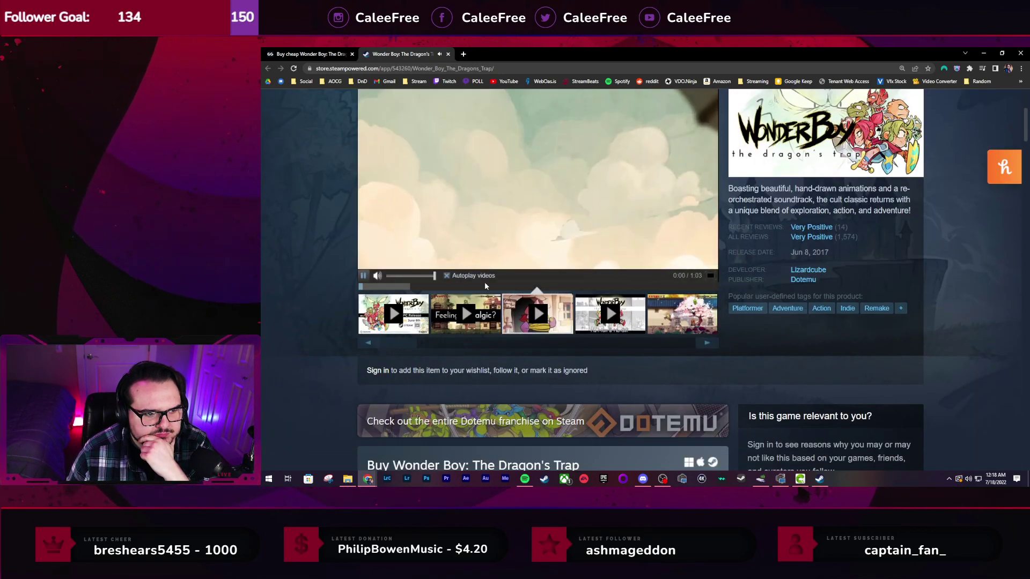
left_click(391, 276)
left_click(455, 287)
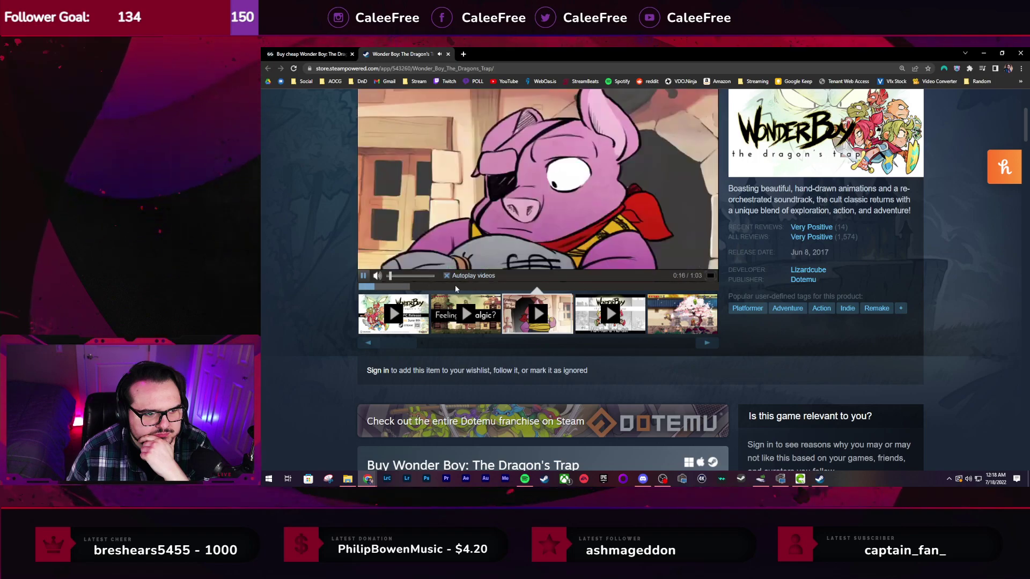
left_click(577, 287)
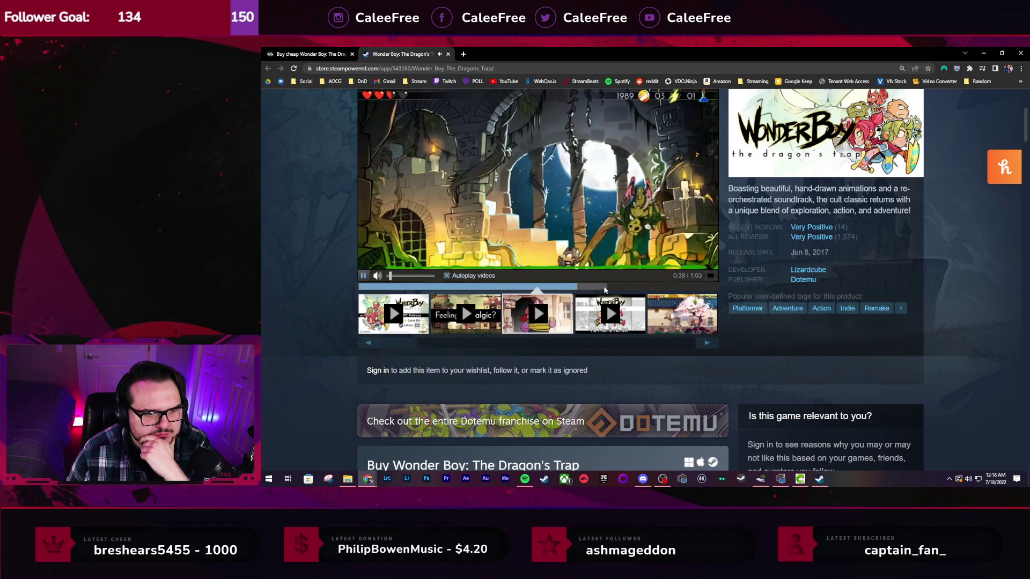
scroll(411, 406, "up", 3)
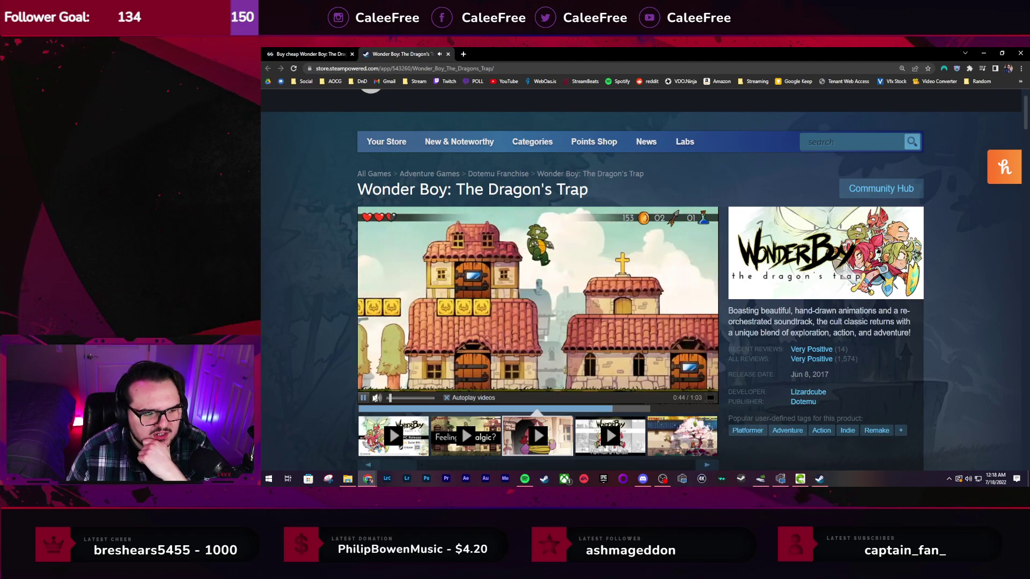
left_click(643, 408)
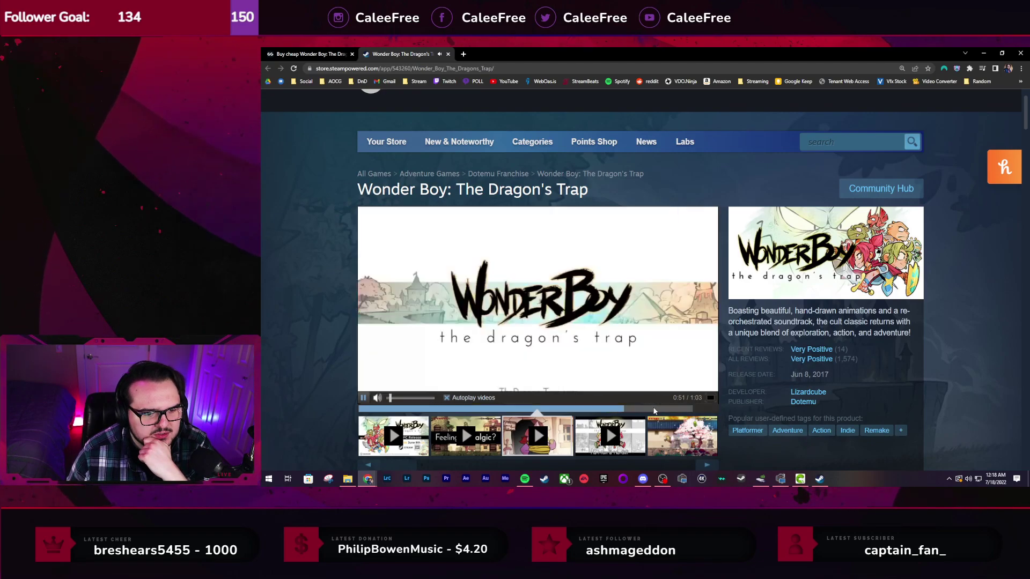
left_click(533, 409)
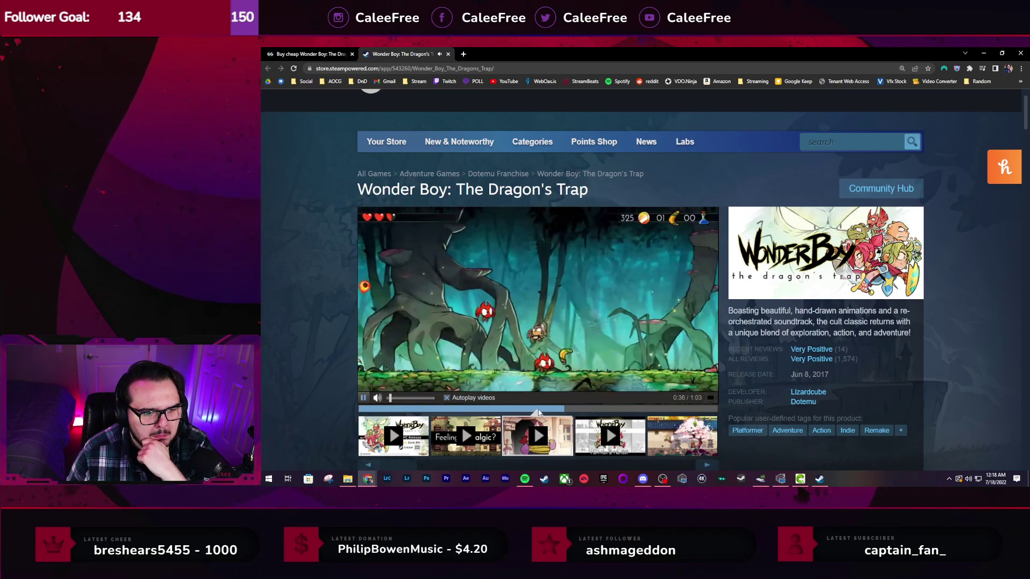
scroll(394, 375, "down", 5)
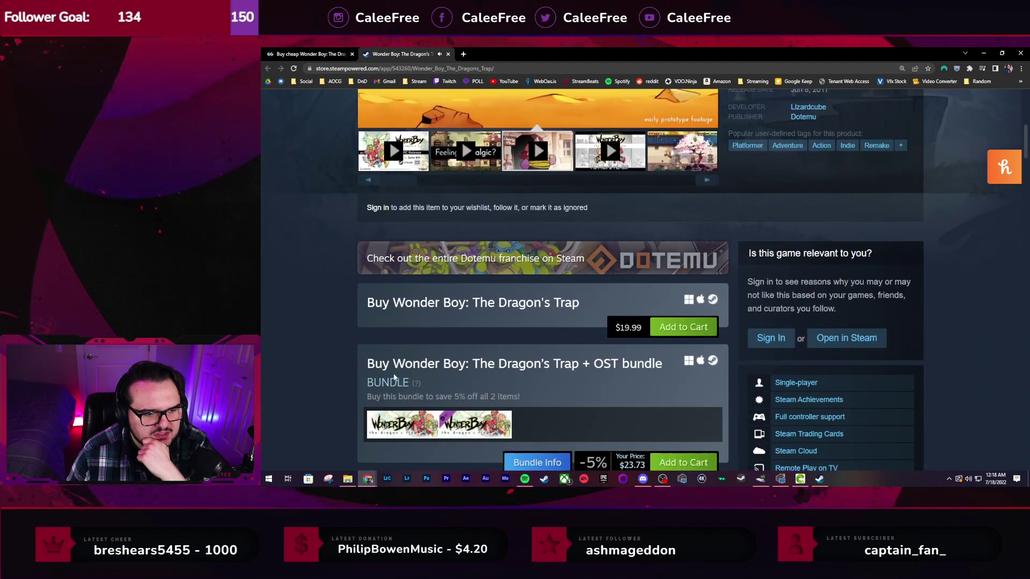
scroll(395, 378, "up", 6)
left_click(427, 325)
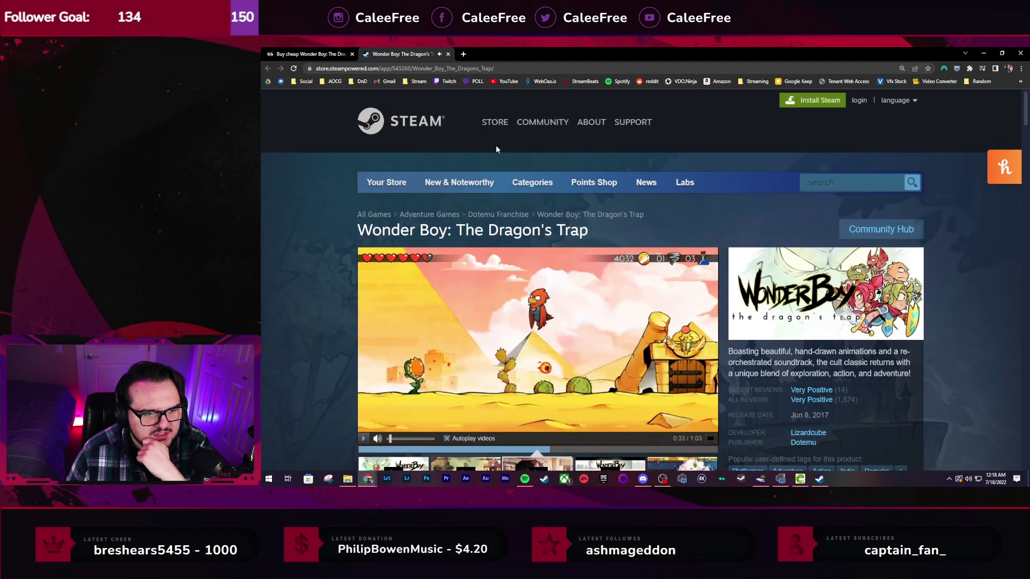
scroll(516, 265, "down", 2)
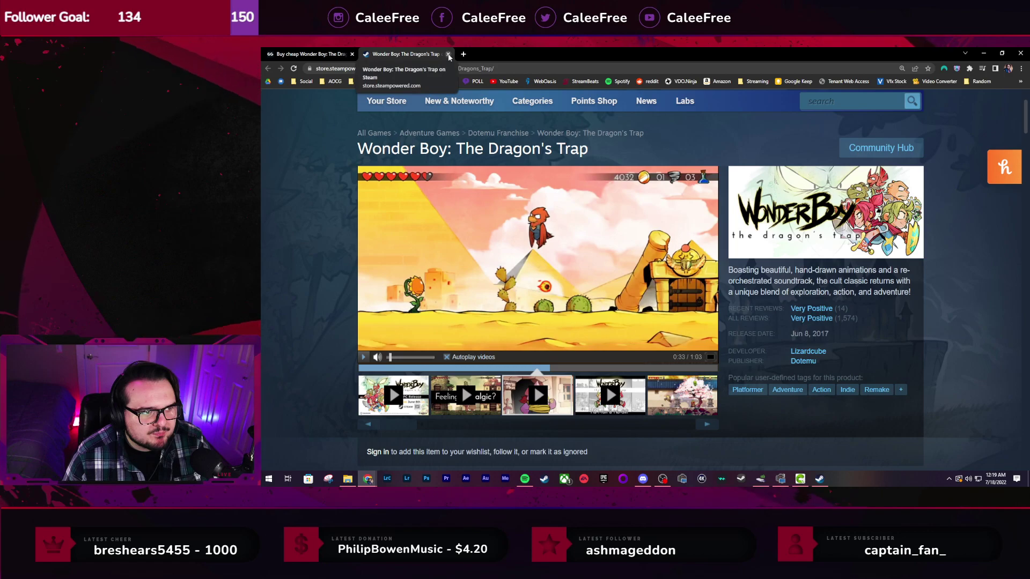
left_click(449, 54)
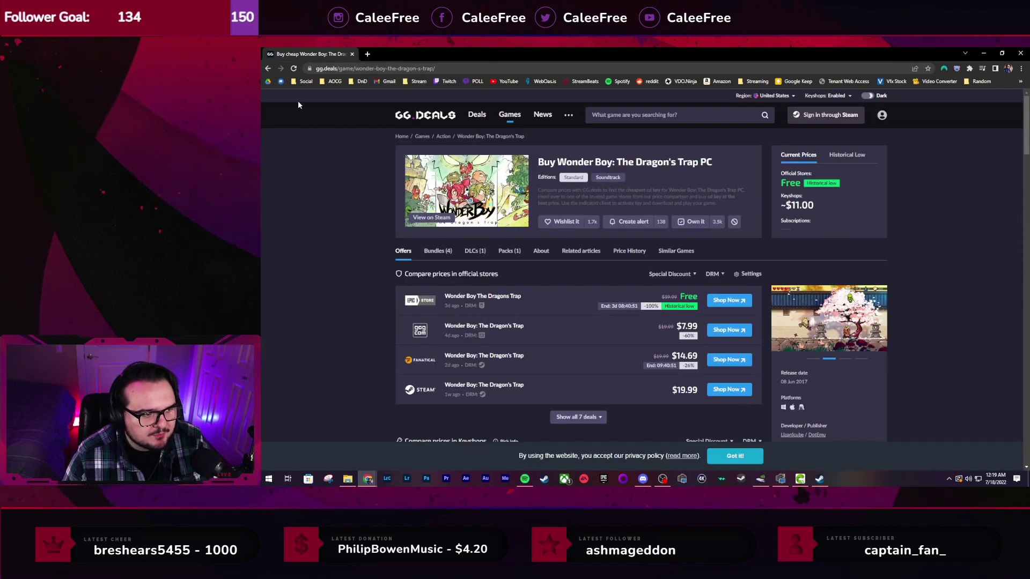
Return to GG.deals and open Archvale's Steam store page through its deal page
left_click(268, 69)
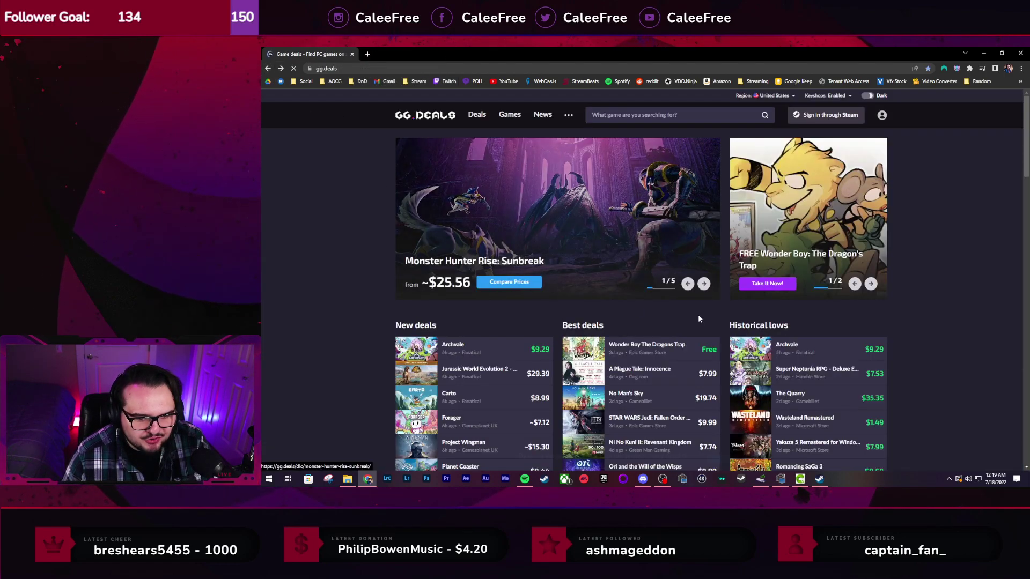
left_click(761, 349)
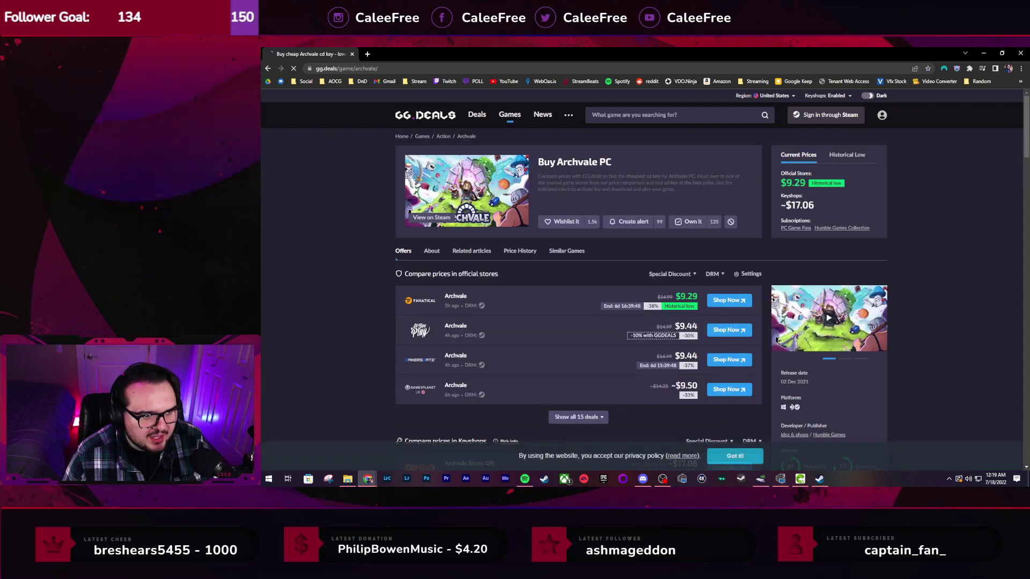
left_click(439, 218)
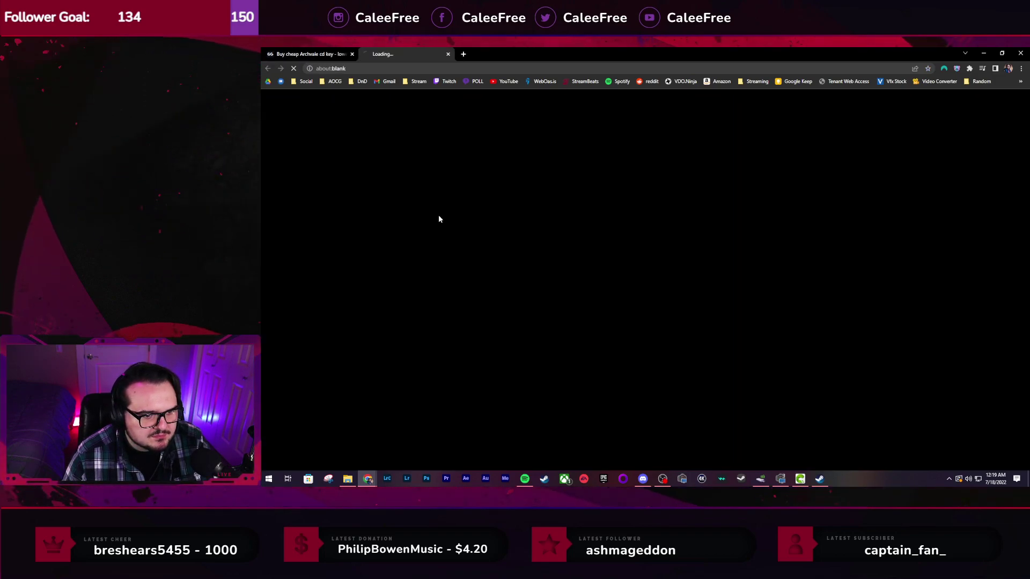
scroll(408, 300, "down", 2)
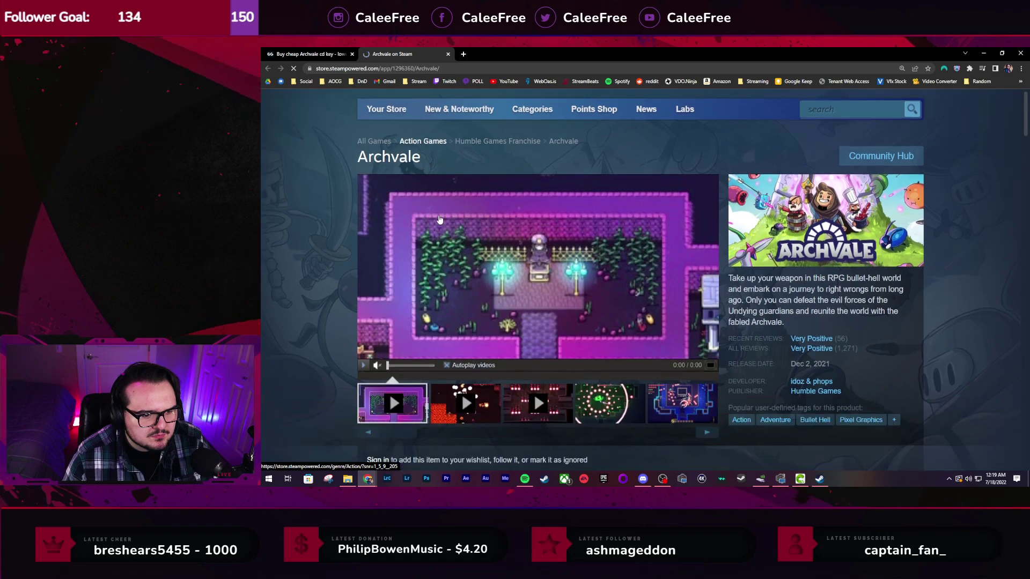
Unmute the Archvale trailer, skip to 0:29, pause, resume, raise volume, then close the Steam tab
left_click(394, 358)
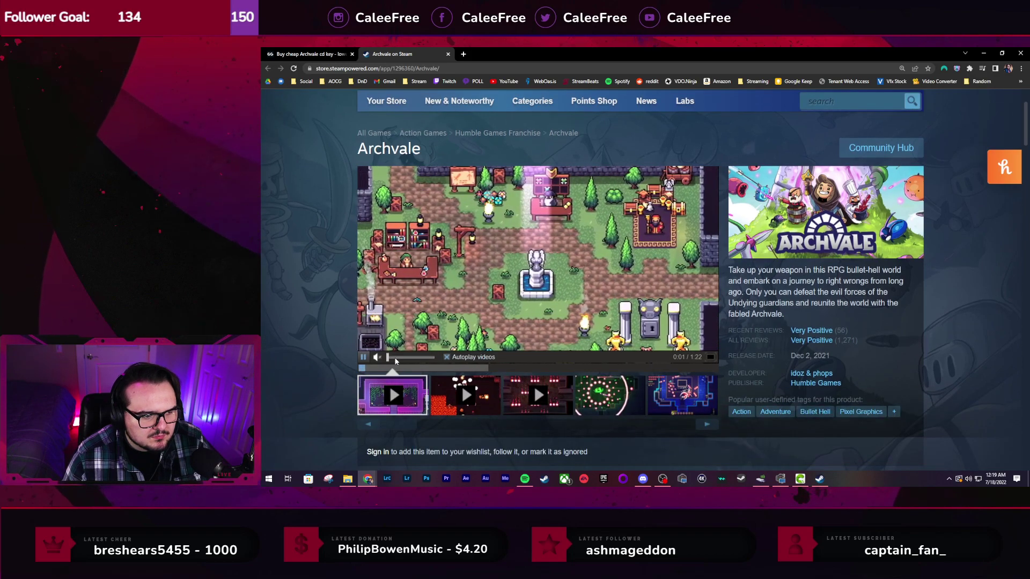
left_click(431, 367)
left_click(482, 369)
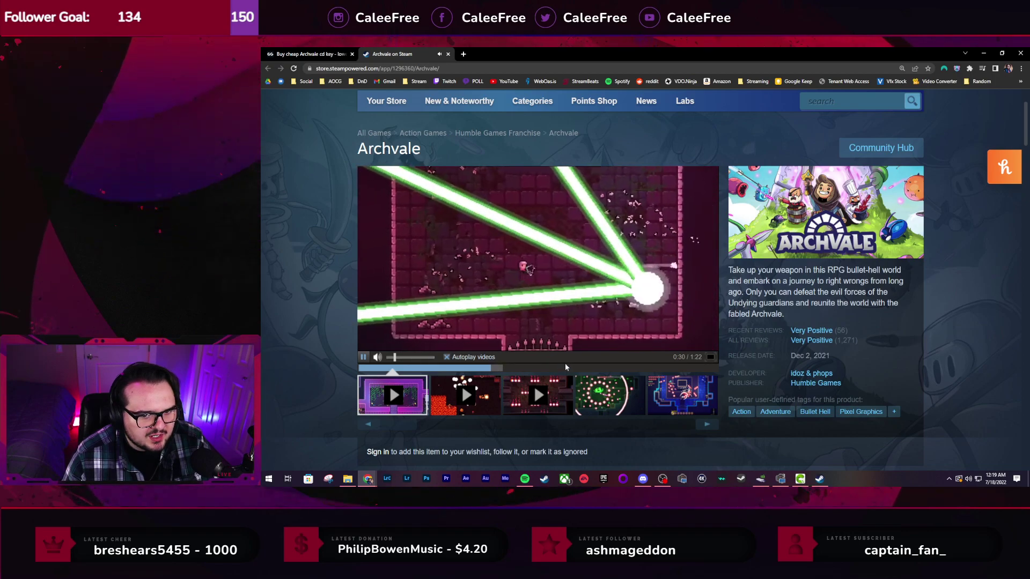
left_click(365, 357)
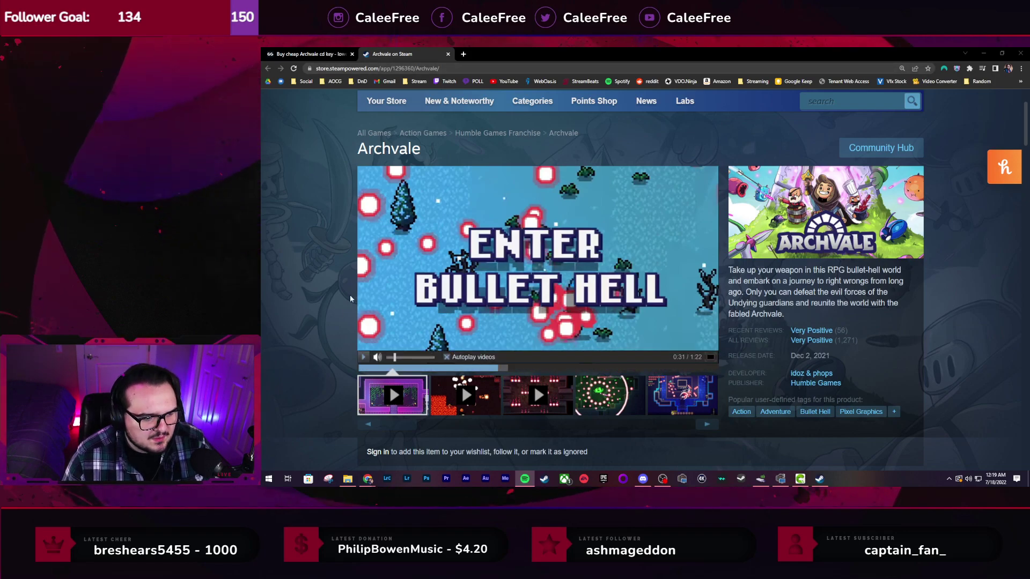
left_click(624, 354)
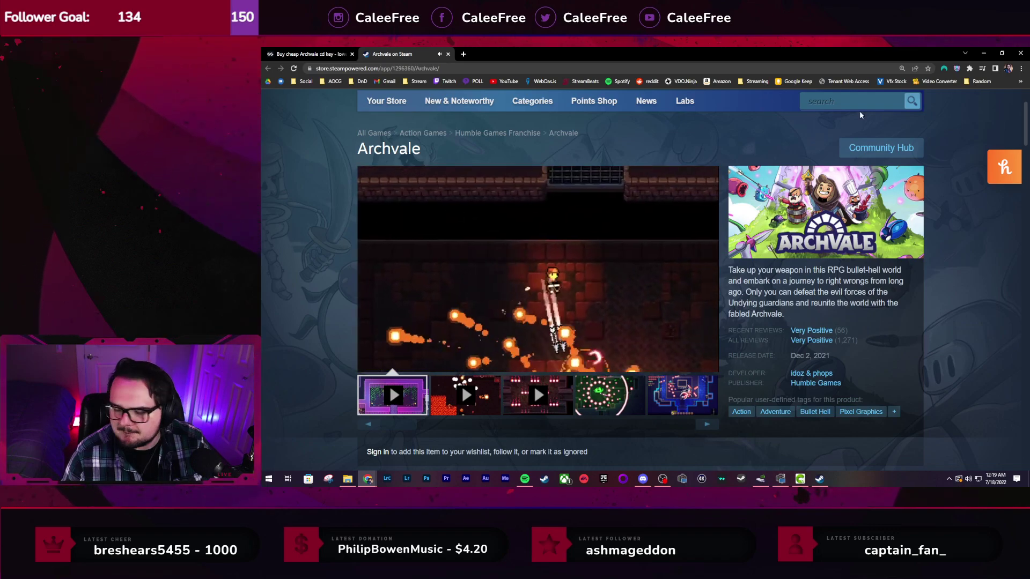
left_click(408, 357)
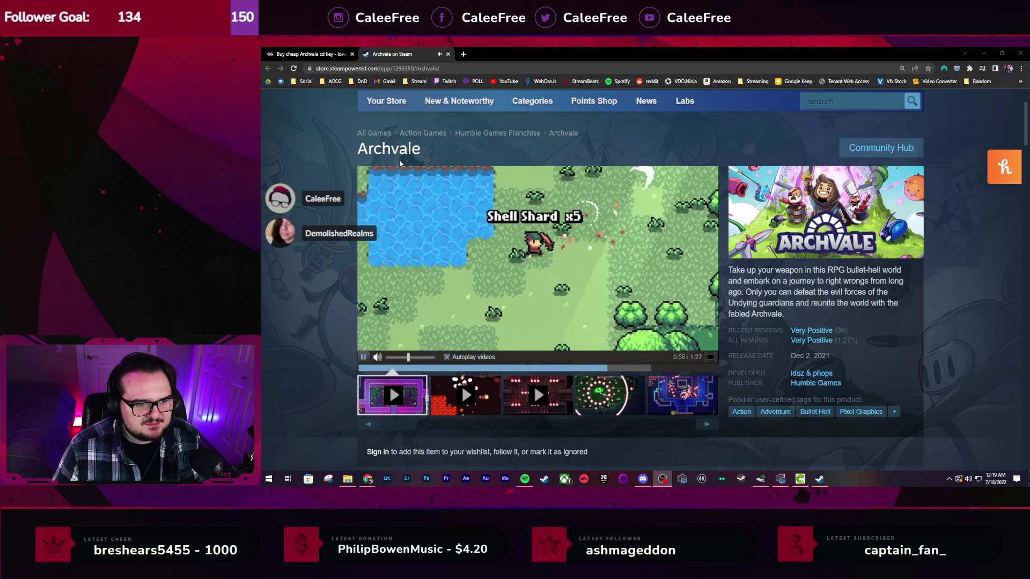
left_click(447, 53)
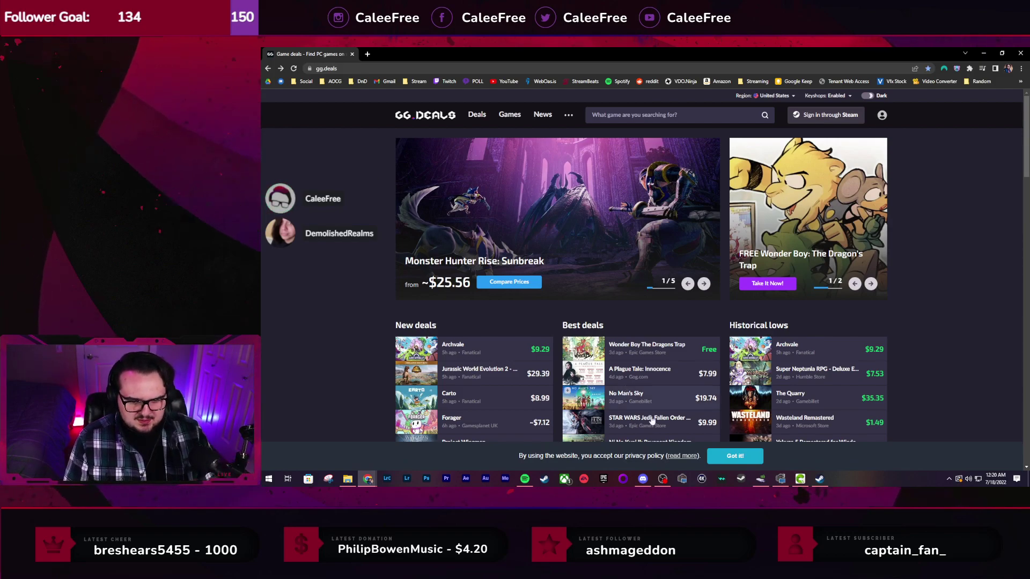
Scroll through the Historical lows deal entries, then start a game search
scroll(774, 350, "down", 2)
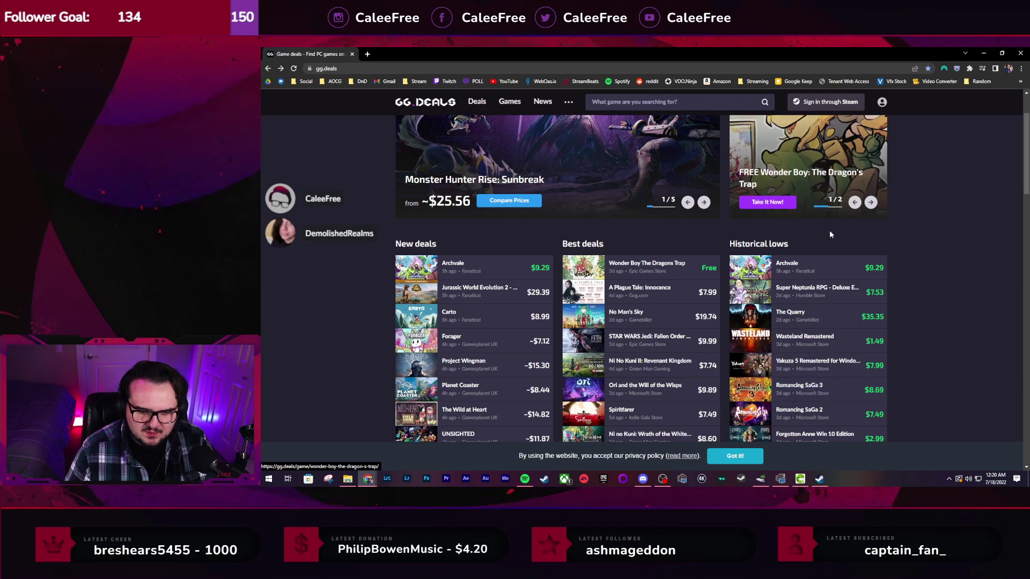
scroll(829, 230, "down", 1)
scroll(817, 261, "down", 2)
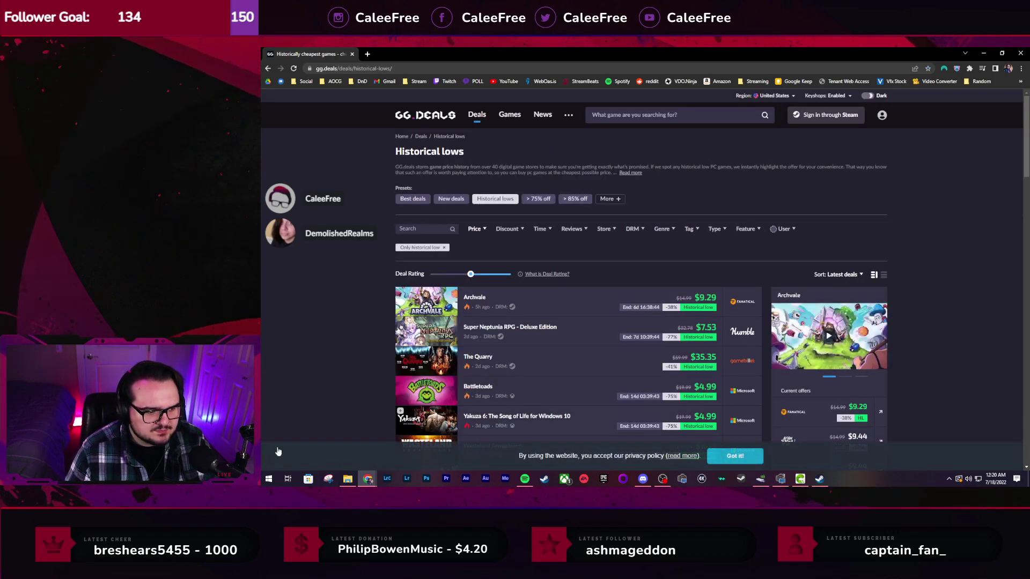
scroll(297, 288, "down", 3)
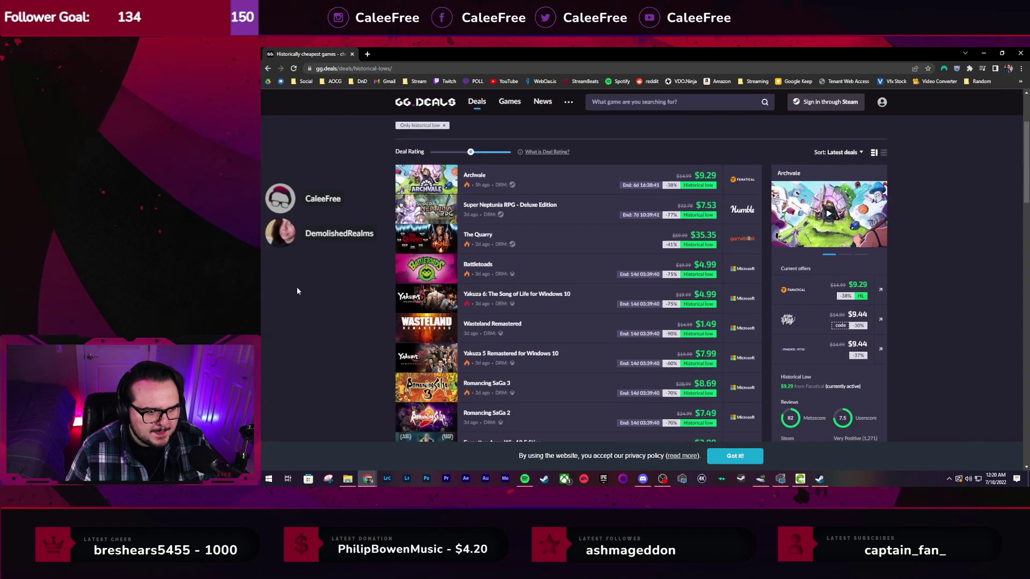
scroll(297, 288, "down", 1)
scroll(297, 290, "down", 3)
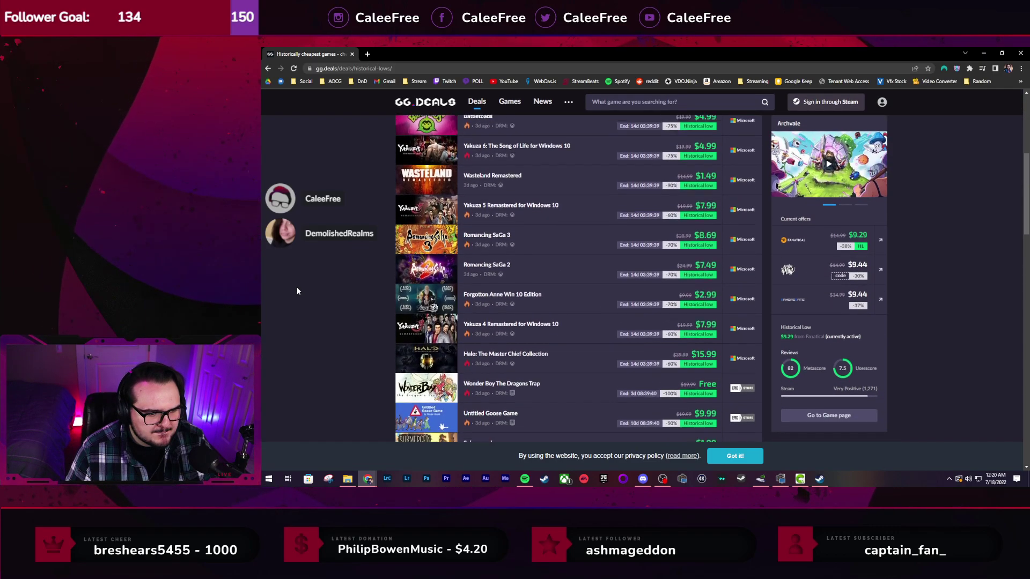
scroll(297, 289, "down", 2)
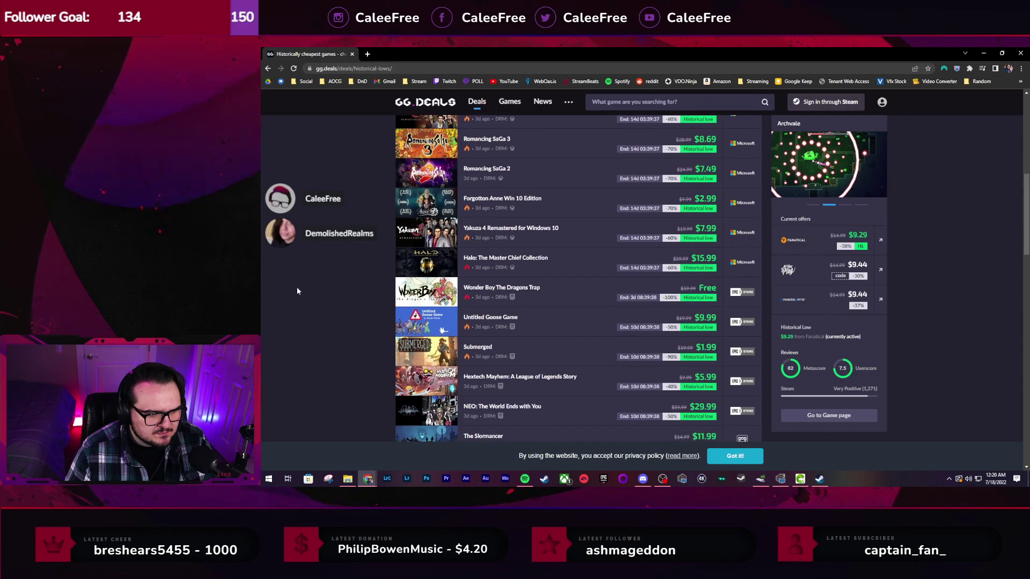
scroll(297, 290, "down", 1)
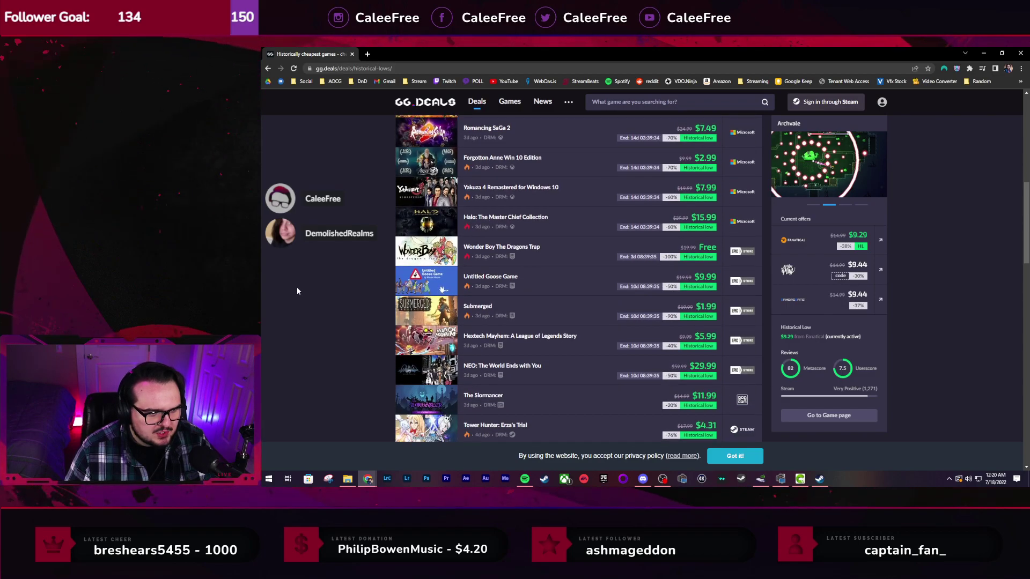
scroll(297, 290, "down", 3)
scroll(297, 288, "down", 1)
scroll(294, 280, "up", 10)
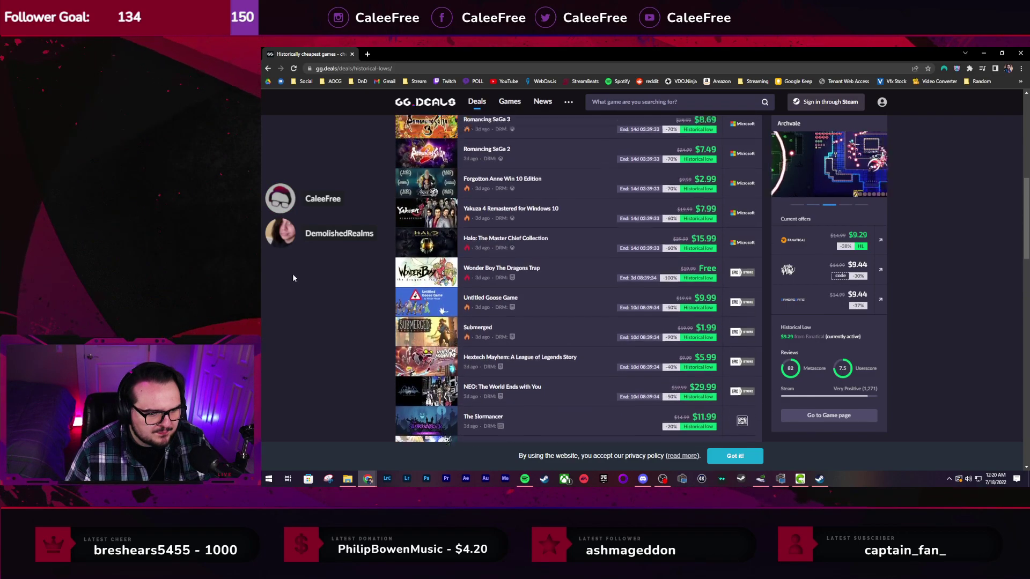
left_click(616, 111)
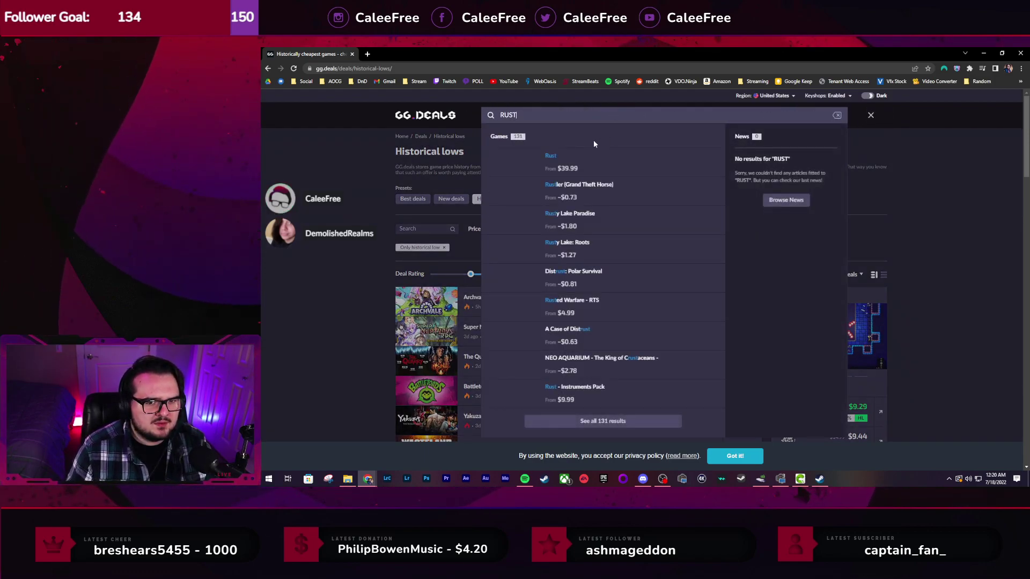
Open the Rust deals page from the search results and browse its listings
left_click(646, 161)
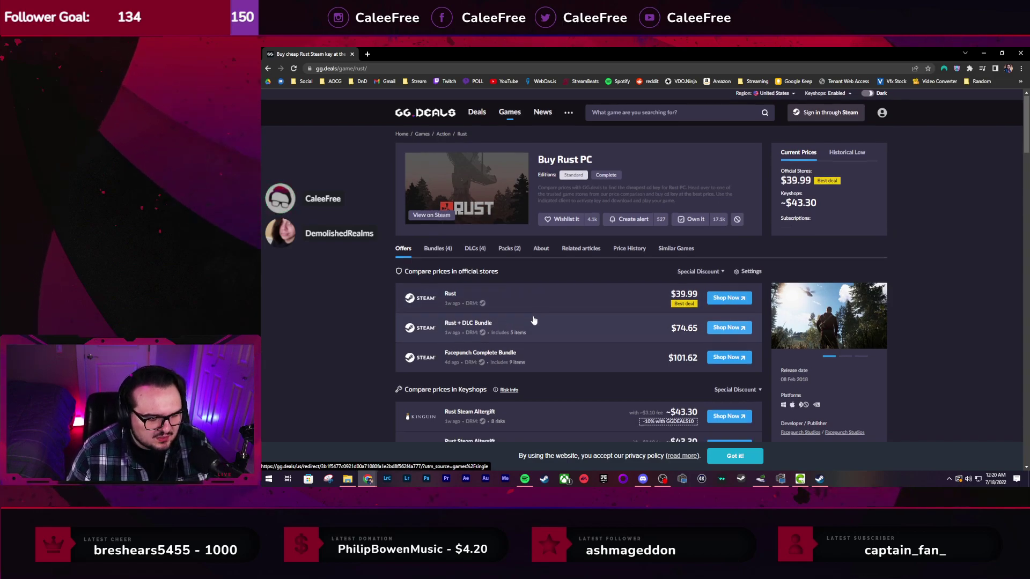
scroll(472, 344, "down", 3)
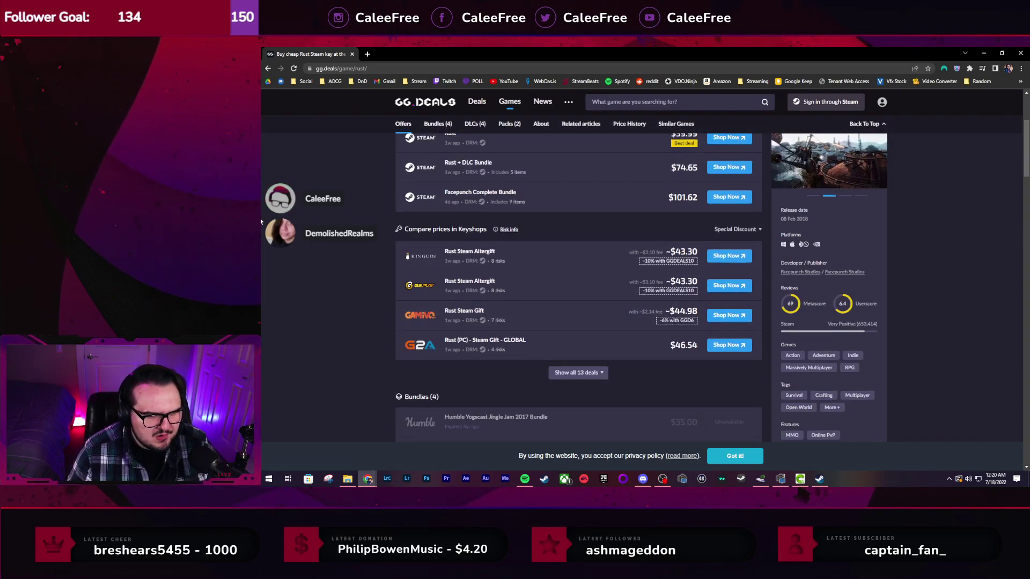
scroll(299, 294, "down", 2)
scroll(312, 225, "down", 3)
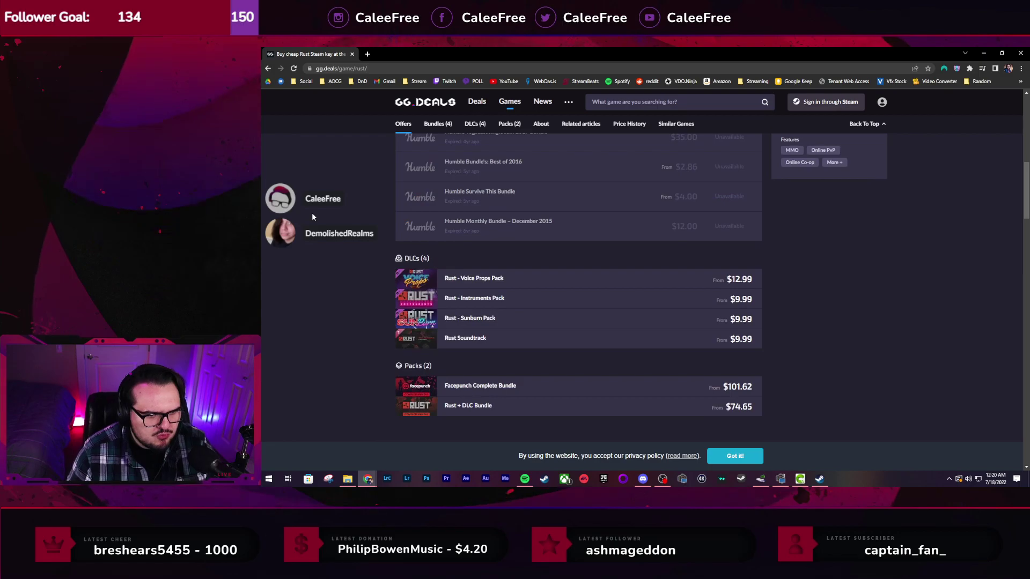
scroll(322, 206, "up", 5)
scroll(322, 204, "up", 4)
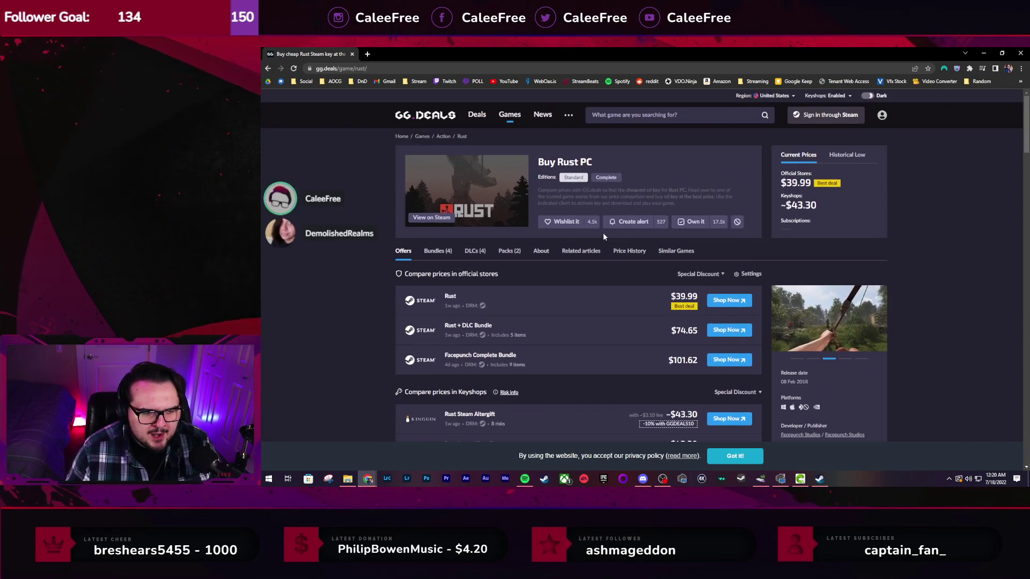
Jump to the Price History of Rust chart and scroll around it
left_click(625, 252)
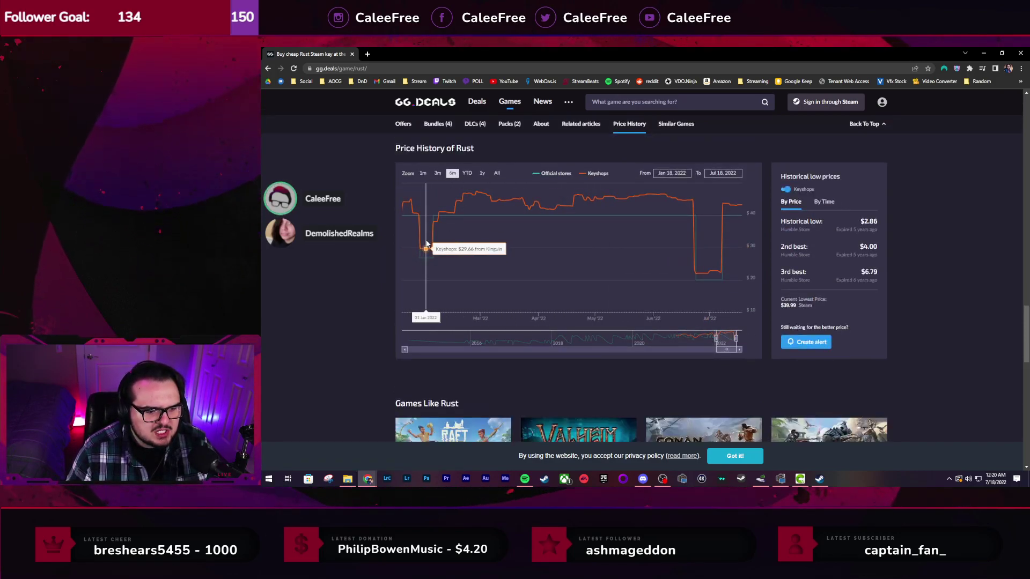
scroll(427, 255, "up", 10)
scroll(428, 260, "up", 10)
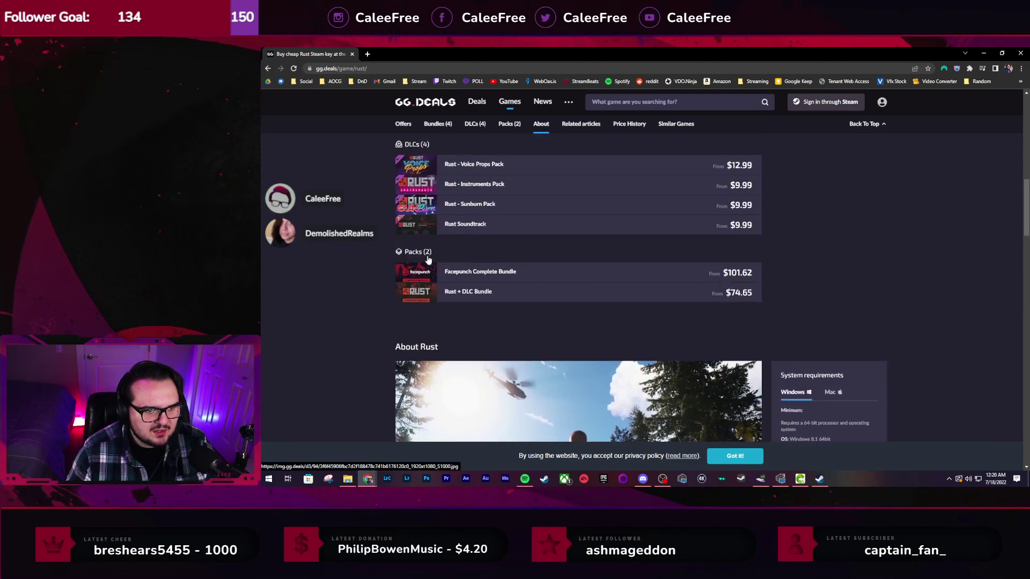
scroll(392, 259, "up", 8)
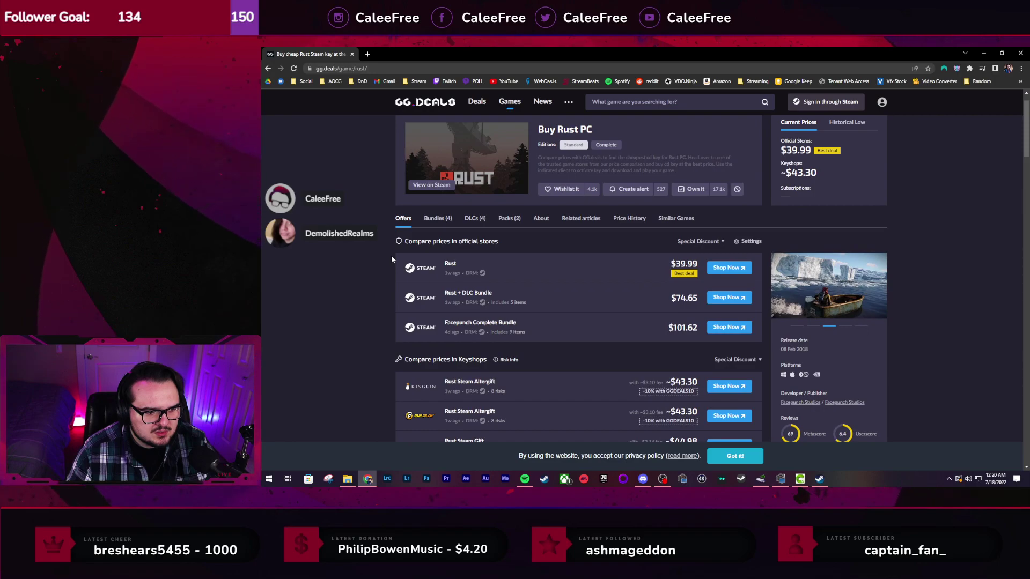
scroll(352, 269, "down", 3)
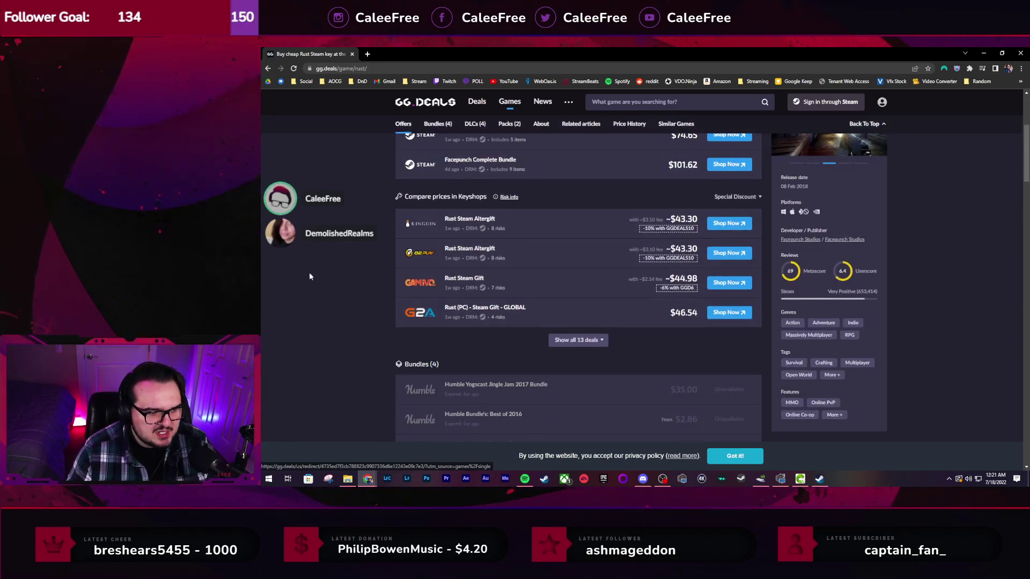
scroll(303, 265, "down", 10)
scroll(303, 265, "down", 3)
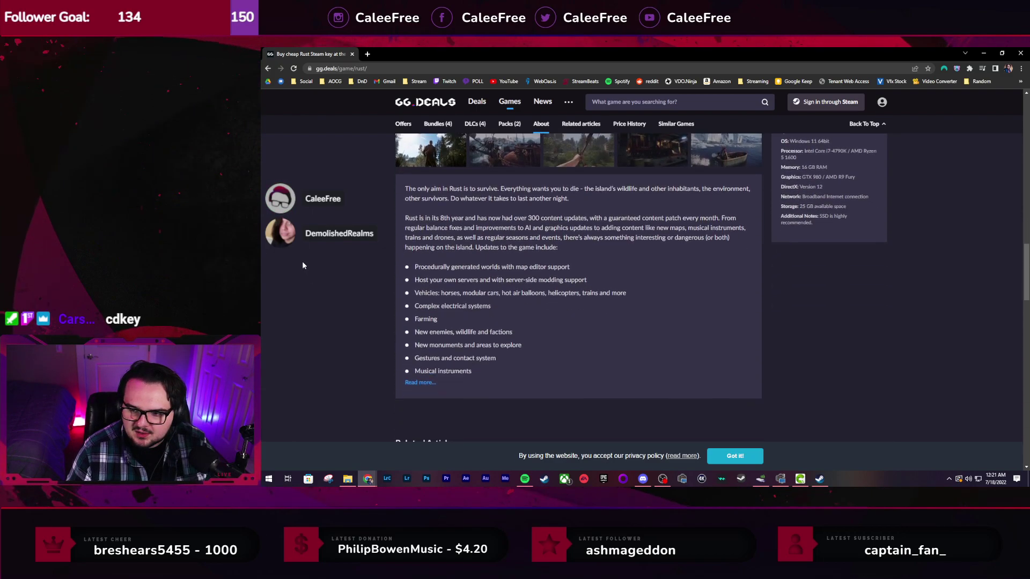
scroll(303, 263, "up", 3)
scroll(303, 263, "down", 10)
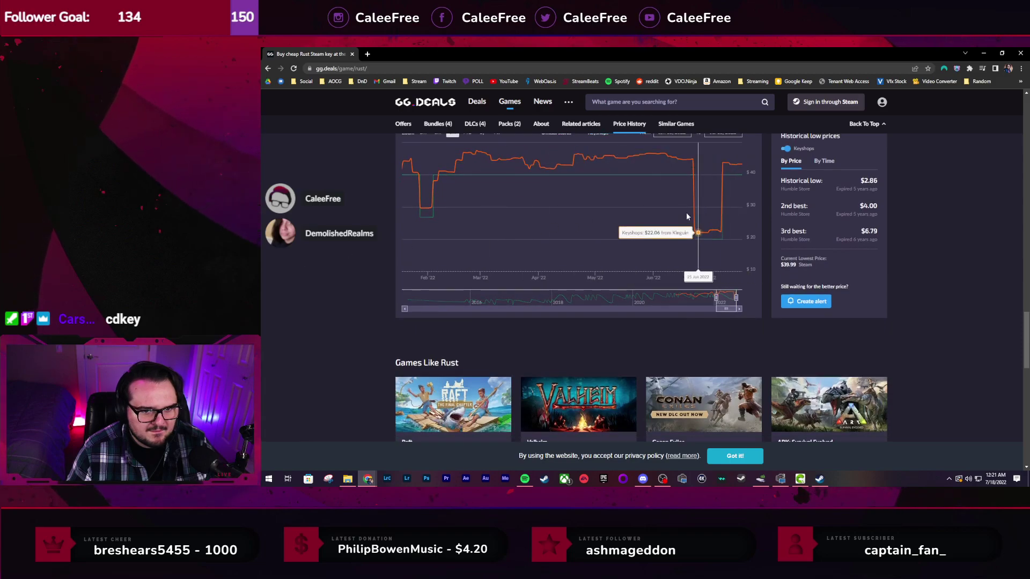
scroll(714, 292, "up", 1)
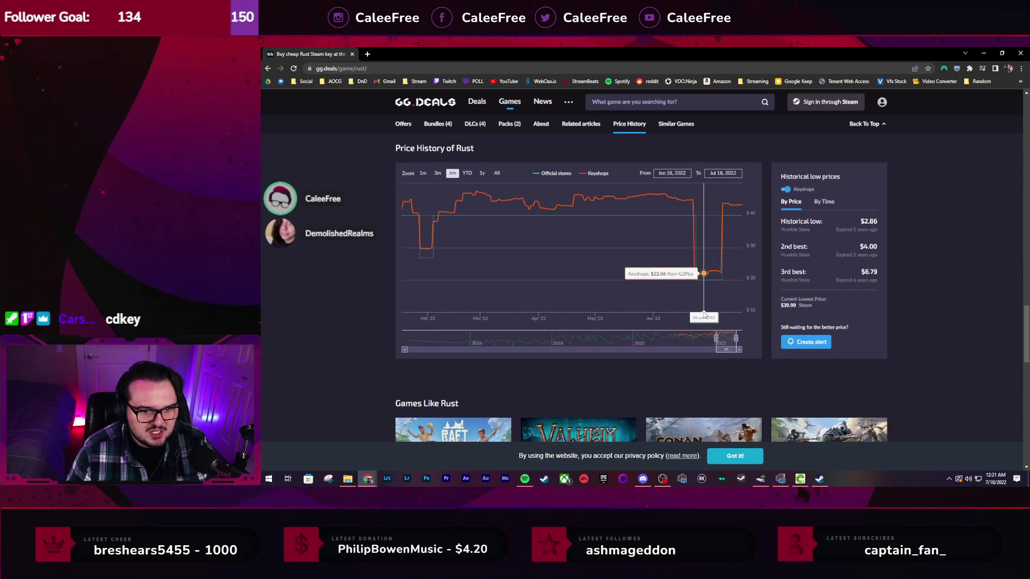
scroll(703, 308, "up", 1)
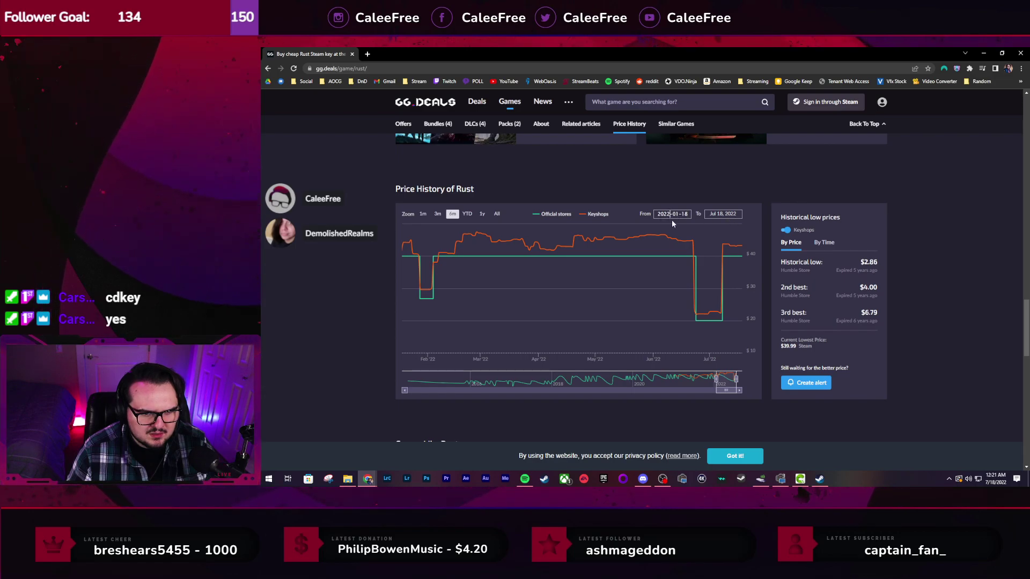
Extend the Rust chart back to 2021-01-18 and hide the Official stores line, leaving keyshop prices
key("Return")
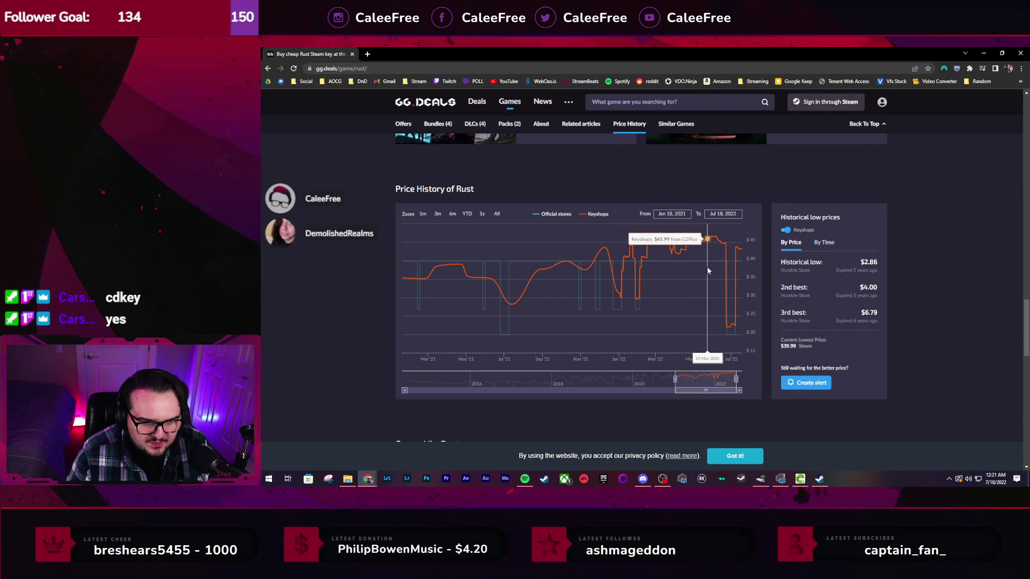
left_click(556, 215)
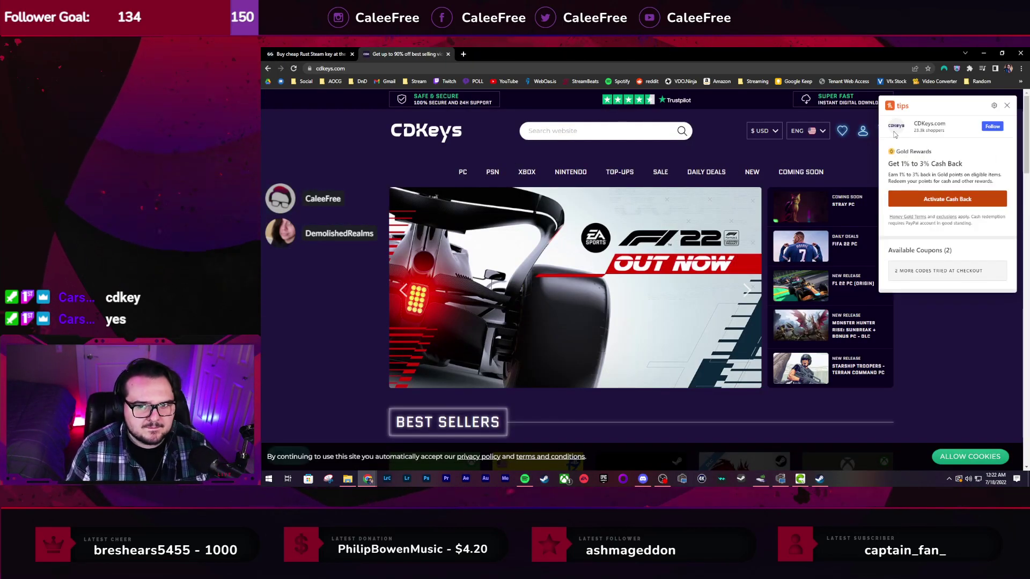
left_click(1007, 105)
left_click(620, 130)
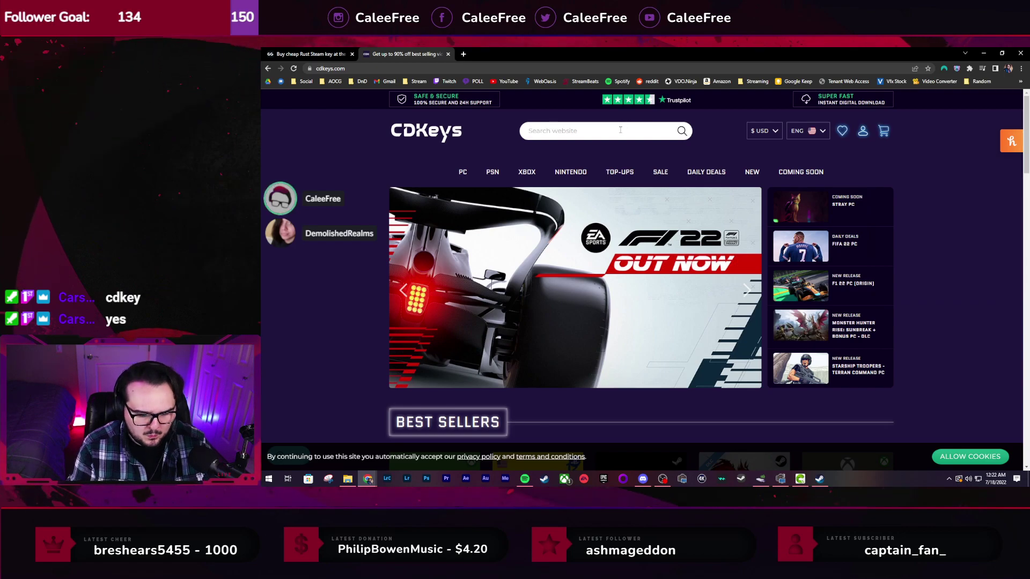
type("RUST")
key("Return")
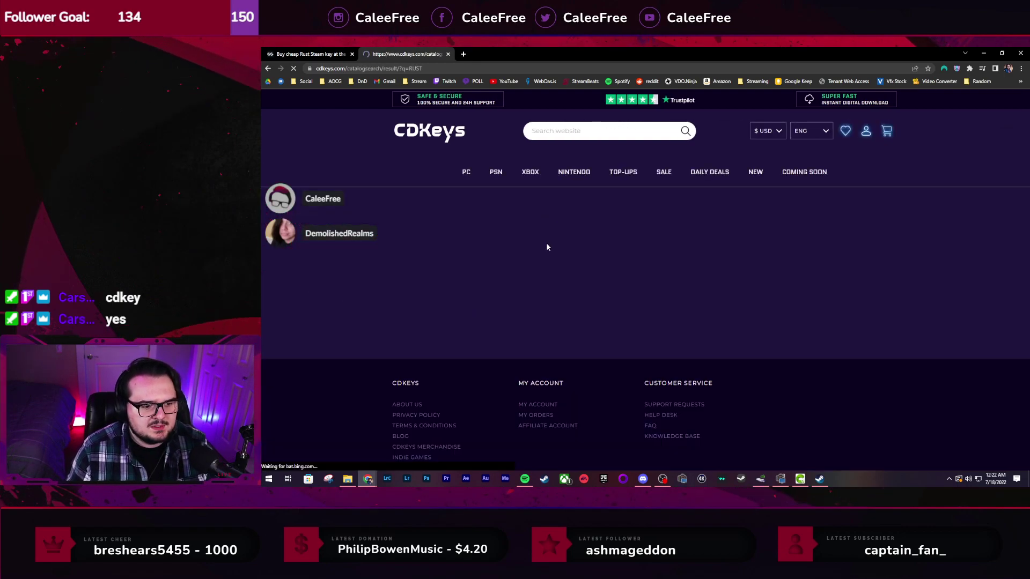
scroll(634, 283, "down", 2)
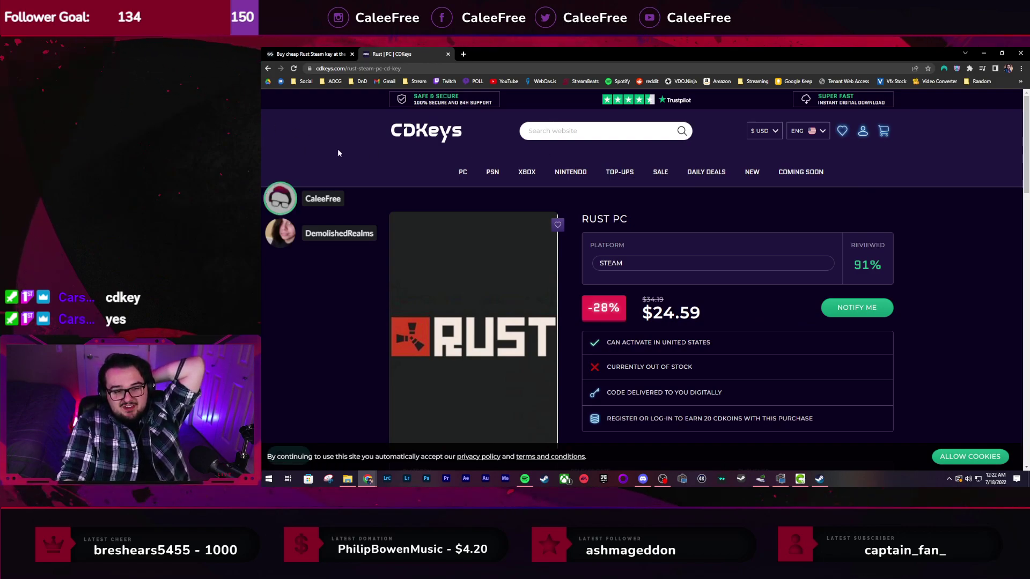
scroll(338, 153, "down", 2)
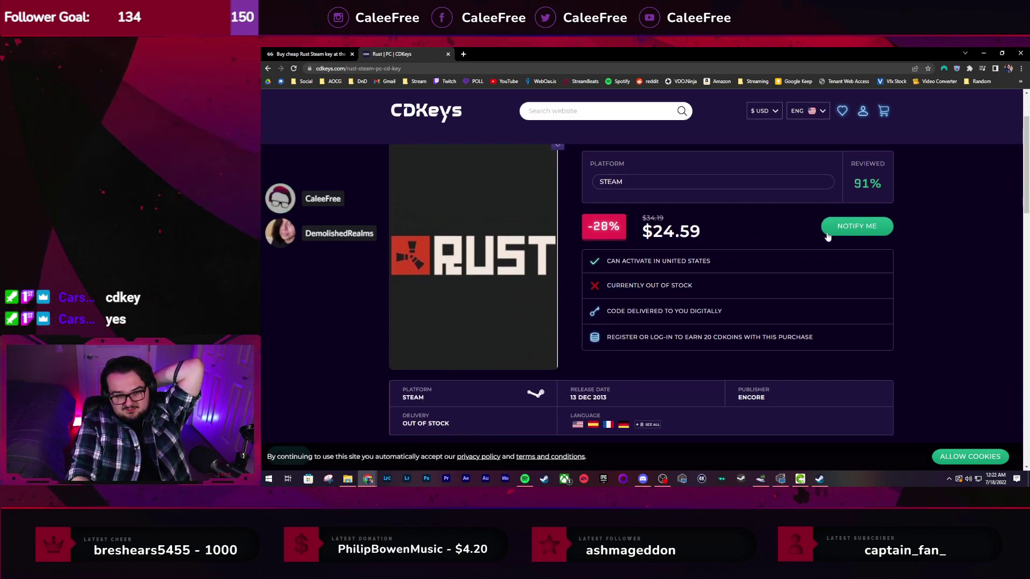
scroll(763, 233, "up", 2)
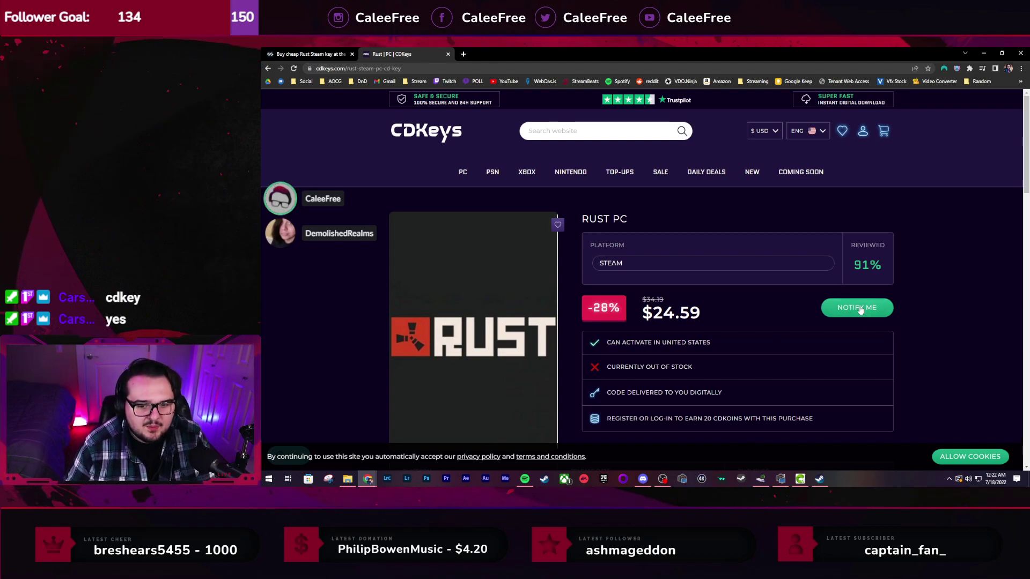
scroll(807, 270, "down", 4)
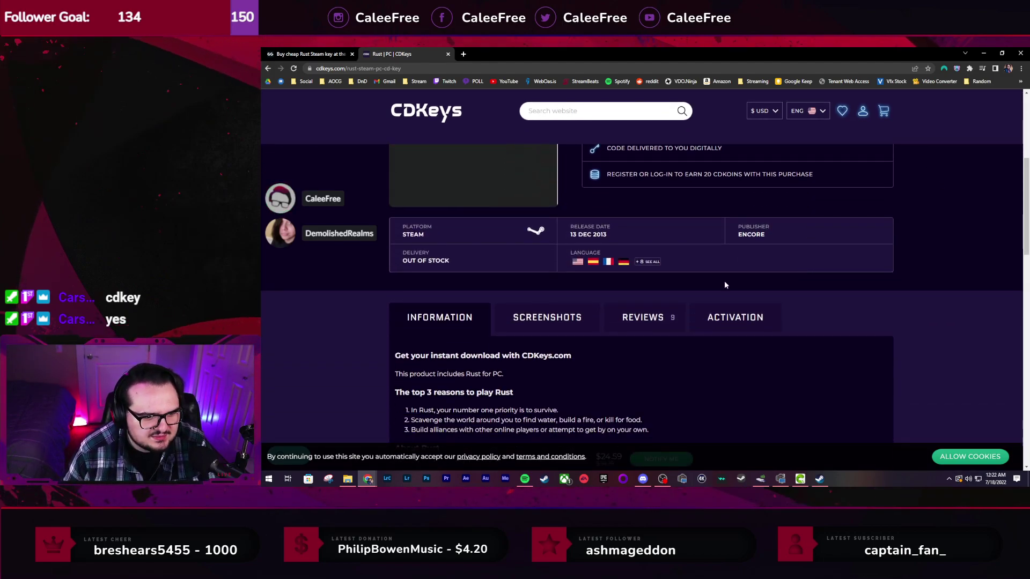
scroll(641, 343, "down", 4)
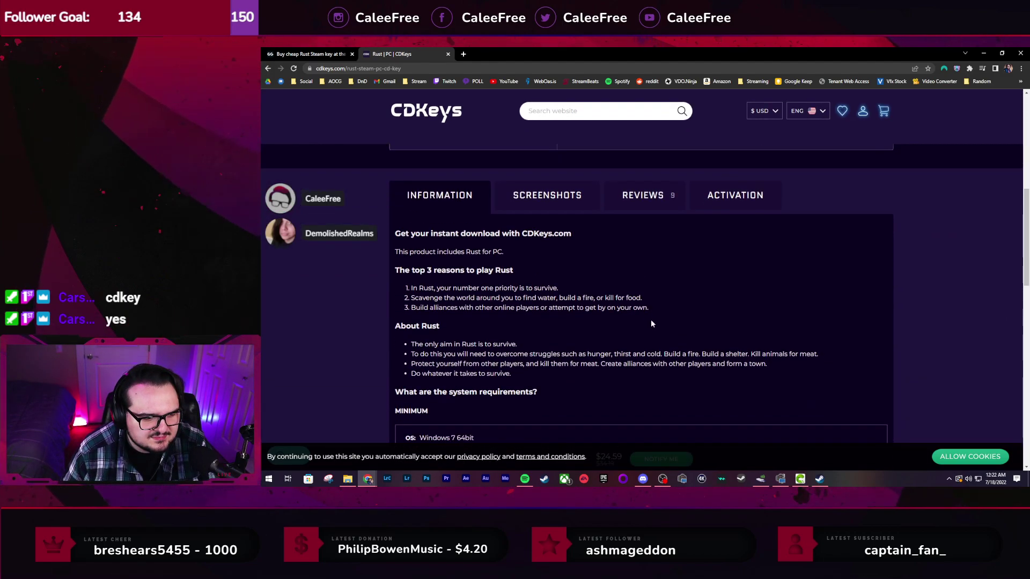
scroll(652, 312, "up", 5)
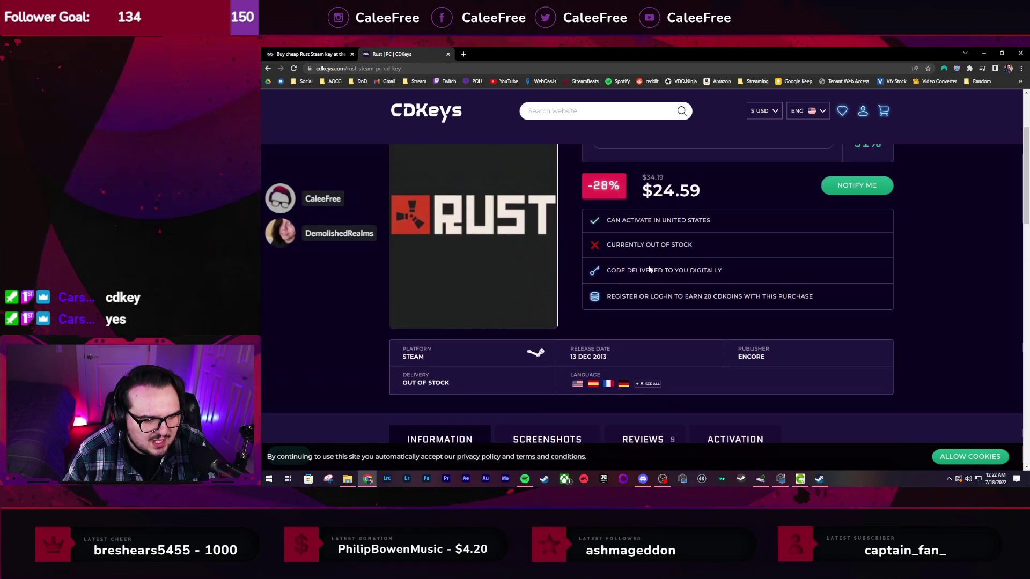
scroll(649, 269, "up", 3)
mouse_move(481, 173)
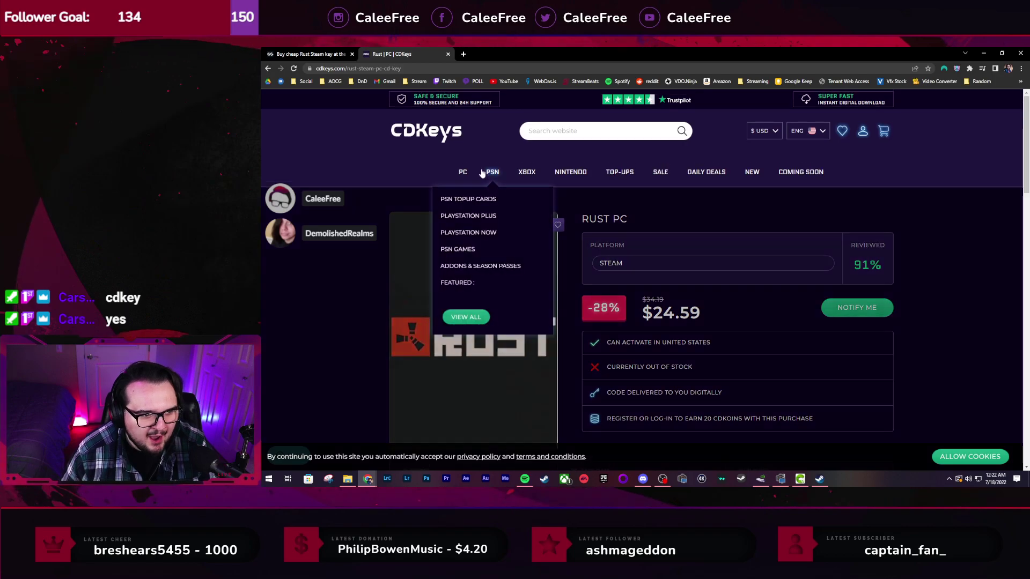
Open the CDKeys PC keys catalogue and select the Risk of Rain 2 card
left_click(461, 172)
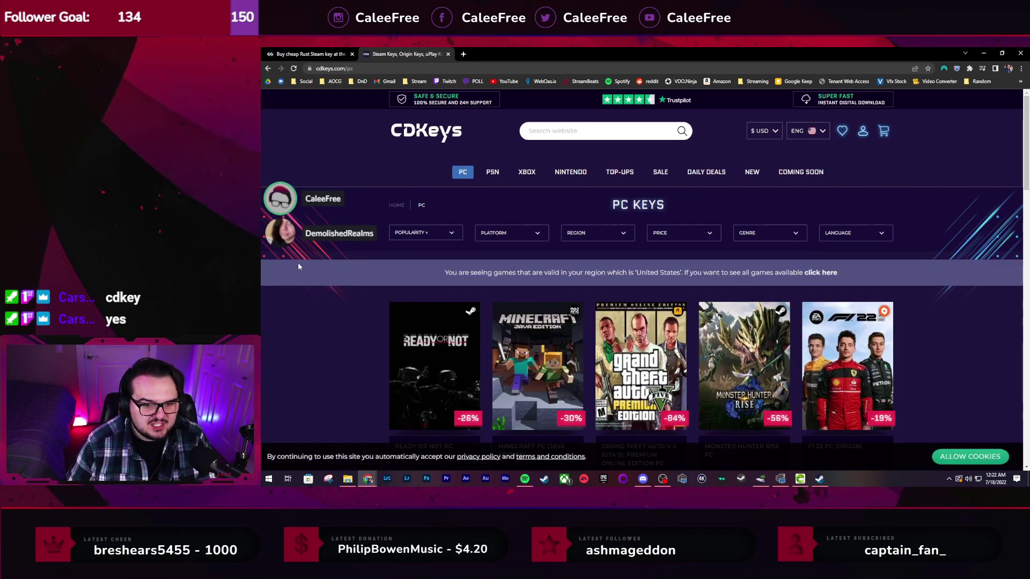
scroll(301, 177, "down", 5)
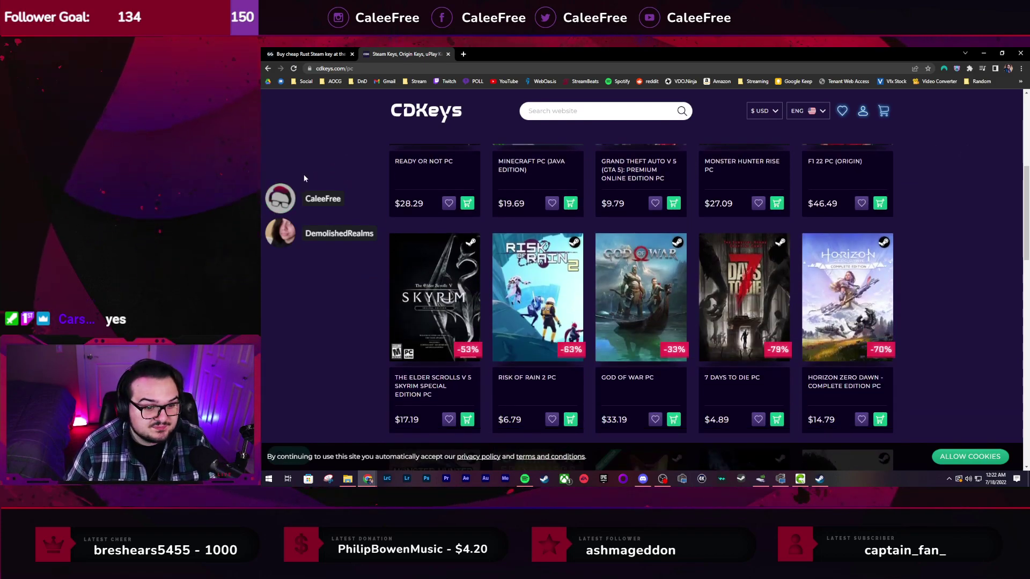
scroll(303, 177, "up", 2)
scroll(303, 174, "up", 2)
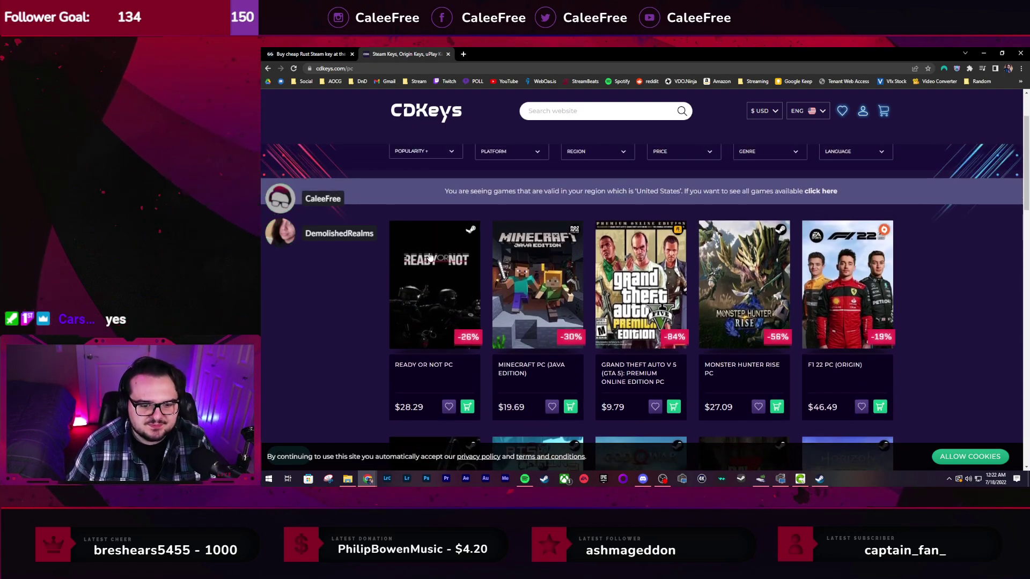
scroll(459, 213, "down", 4)
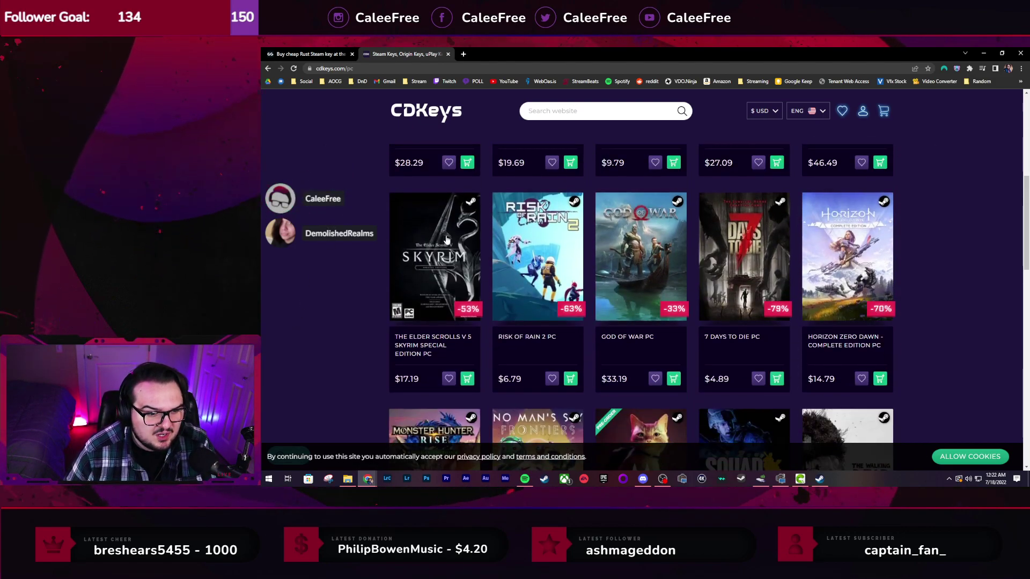
left_click(542, 247)
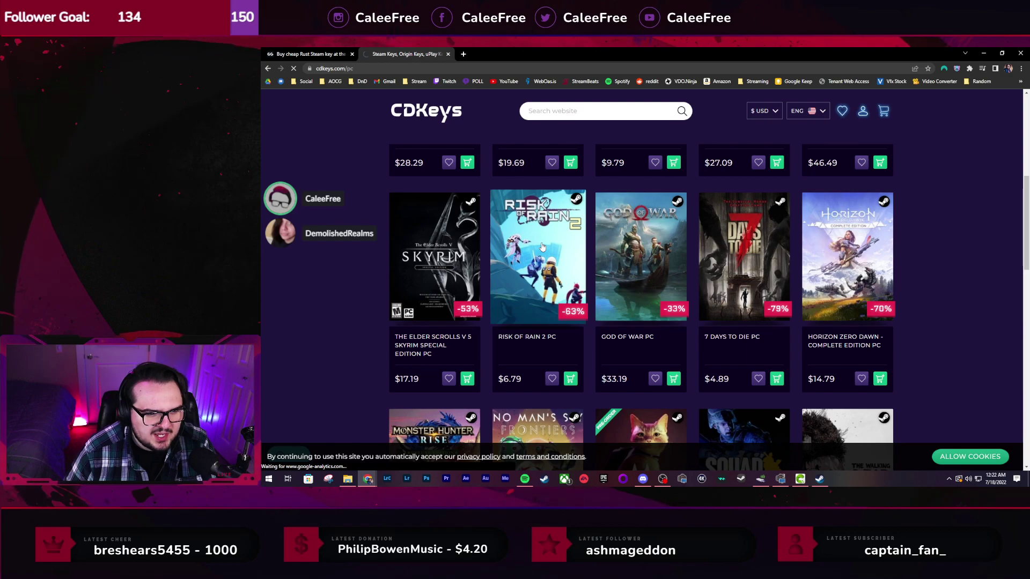
Play the Risk of Rain 2 teaser trailer and scroll around the product page
scroll(464, 253, "down", 2)
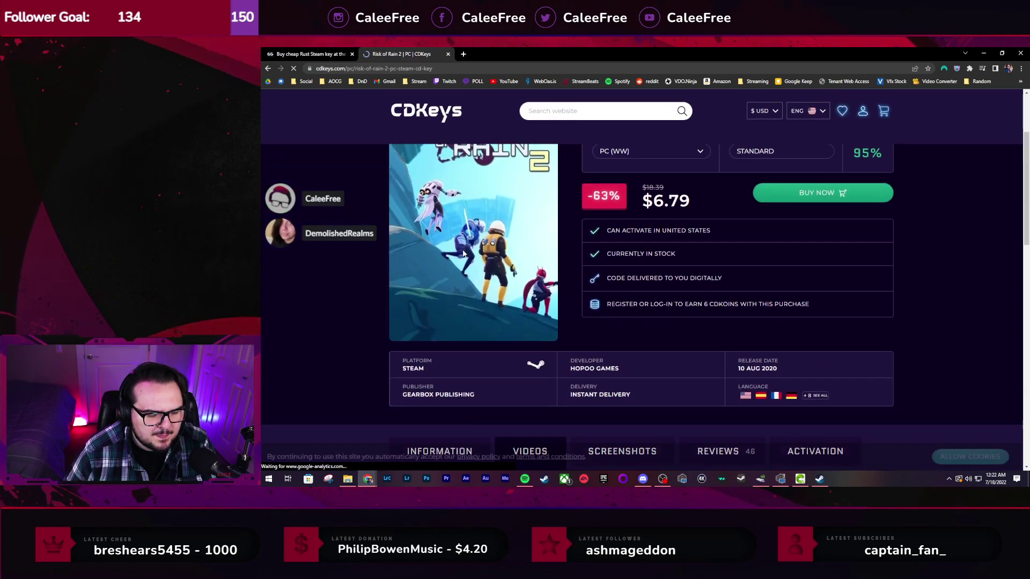
scroll(483, 249, "up", 3)
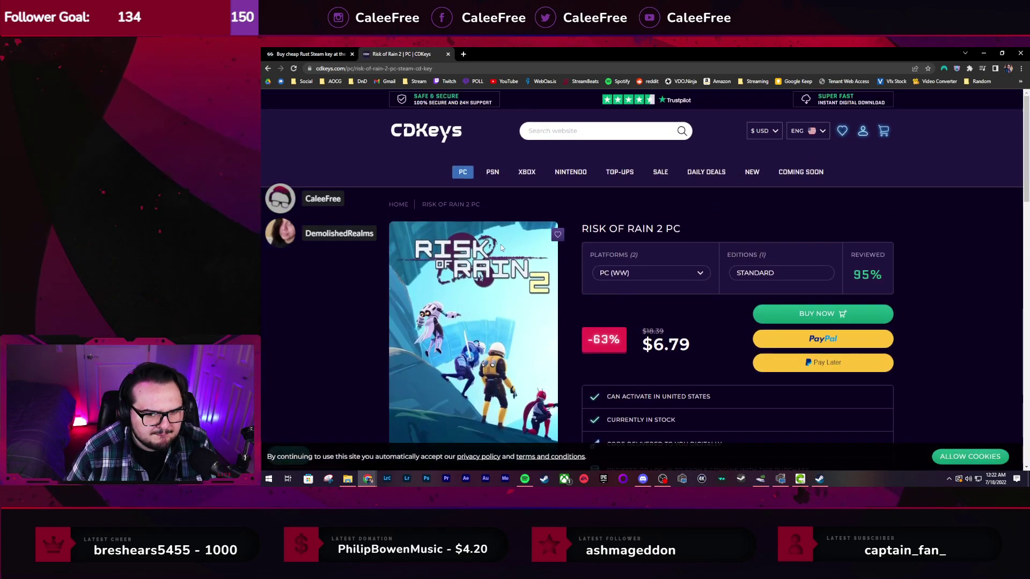
scroll(500, 248, "down", 9)
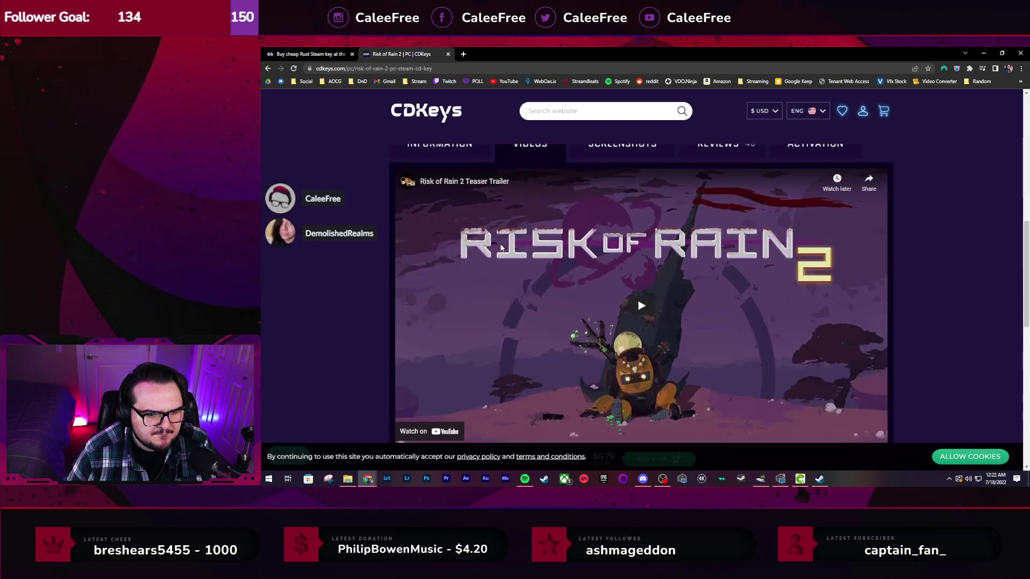
scroll(500, 247, "down", 1)
left_click(640, 267)
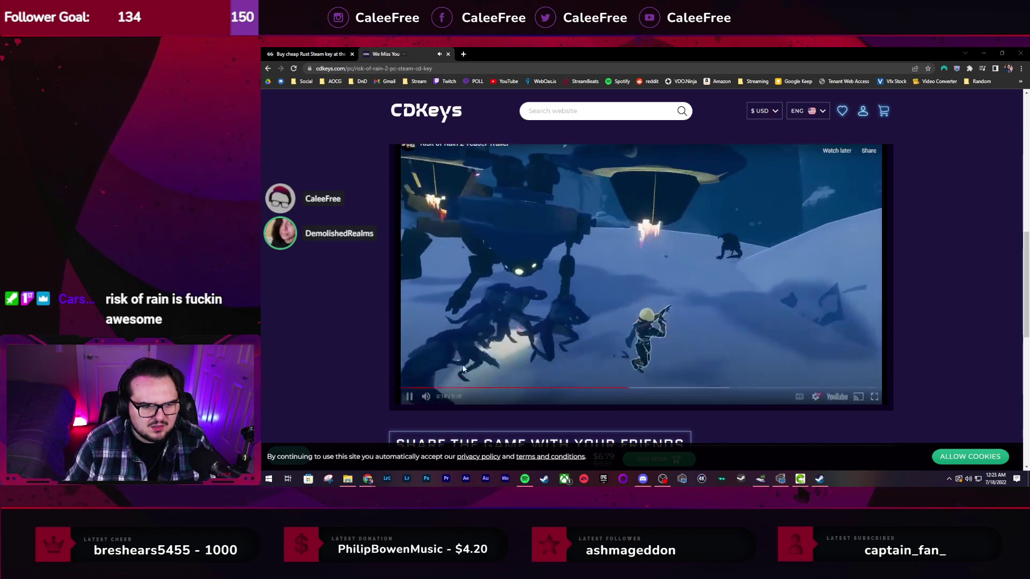
mouse_move(443, 401)
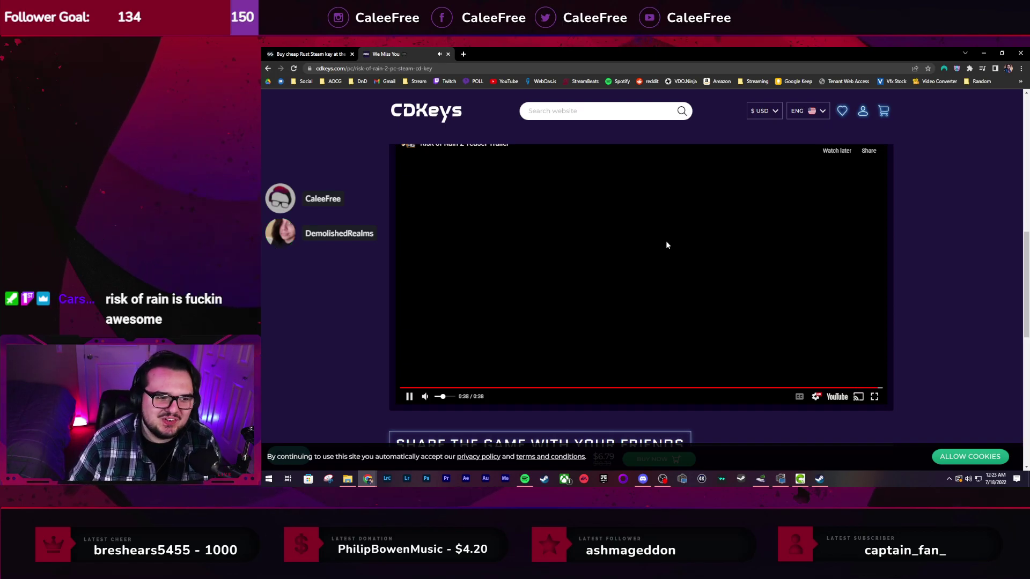
scroll(343, 222, "down", 2)
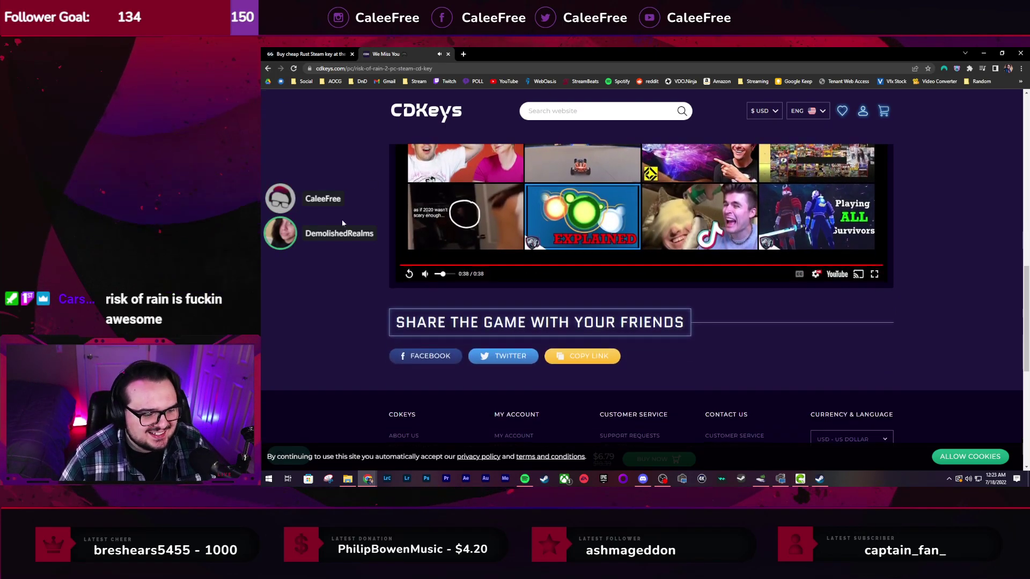
scroll(343, 223, "down", 3)
scroll(355, 268, "up", 10)
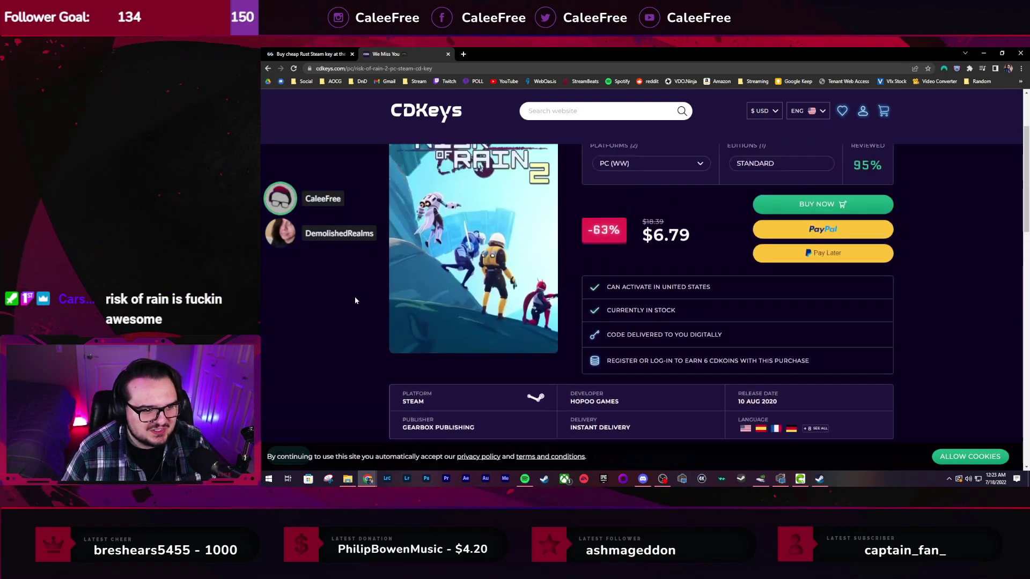
scroll(355, 300, "up", 2)
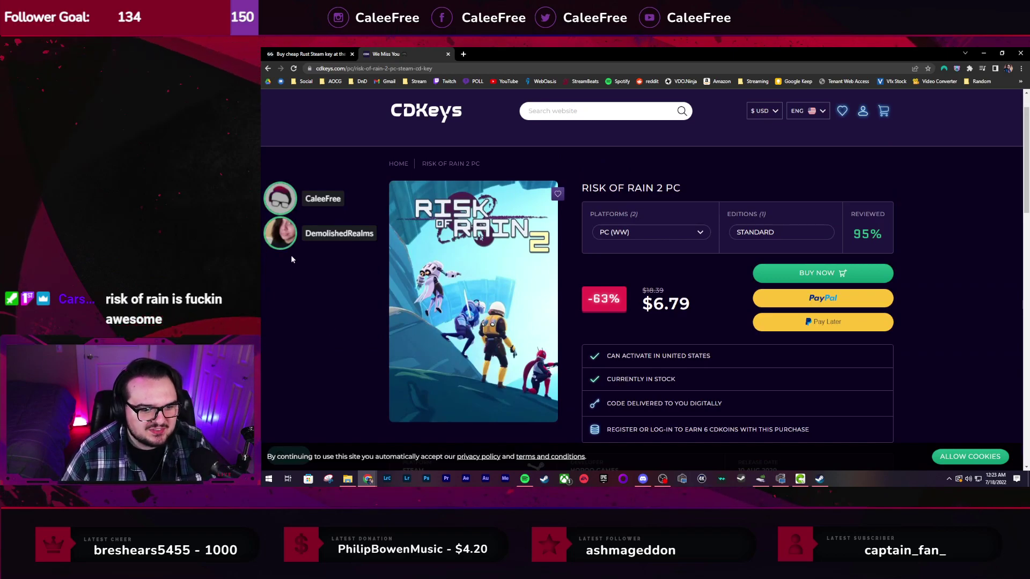
Return to GG.deals and search for 'RISK OF RAIN'
left_click(268, 68)
scroll(539, 182, "up", 10)
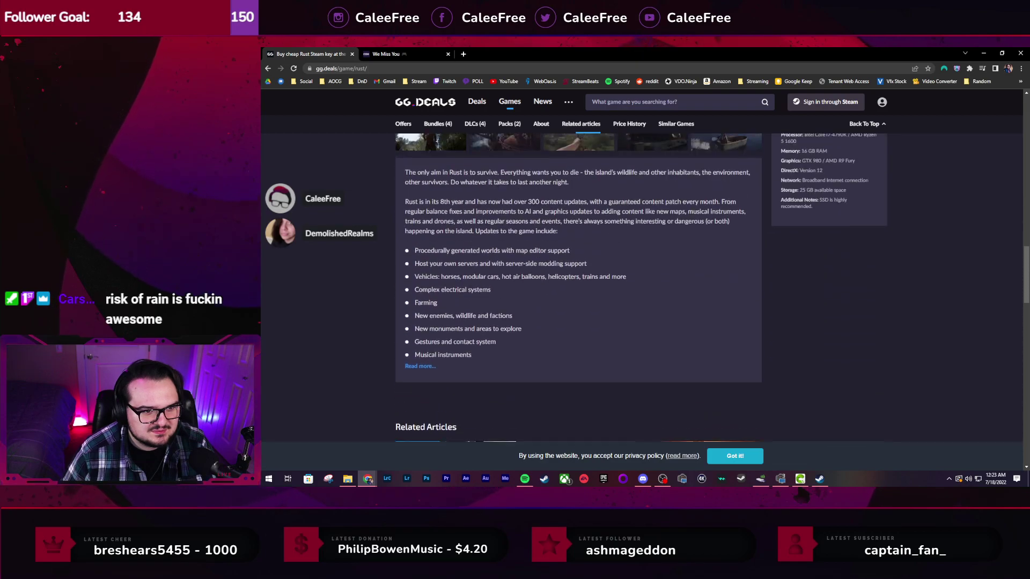
scroll(540, 183, "up", 3)
left_click(650, 102)
type("RISK")
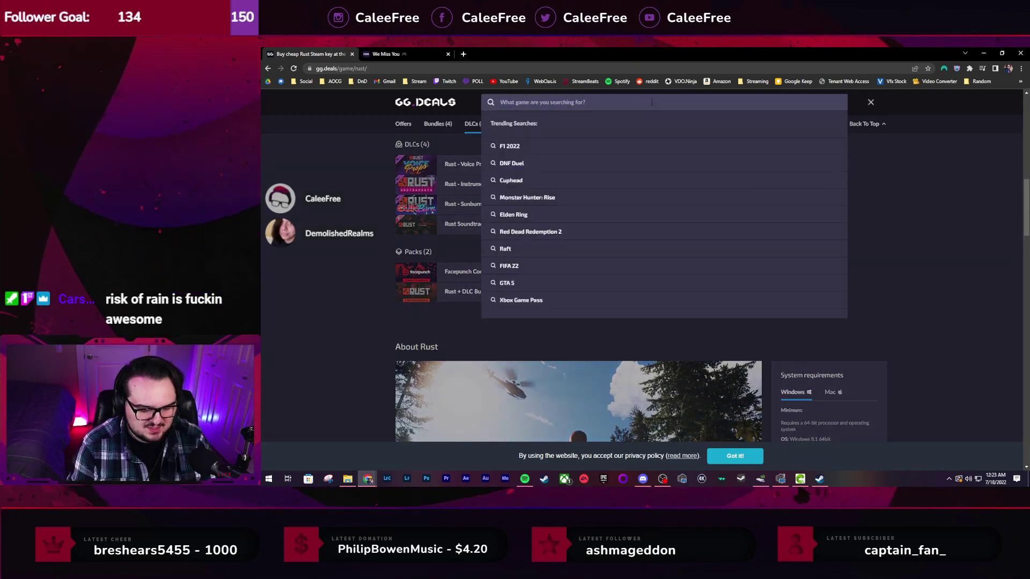
type(" OF ")
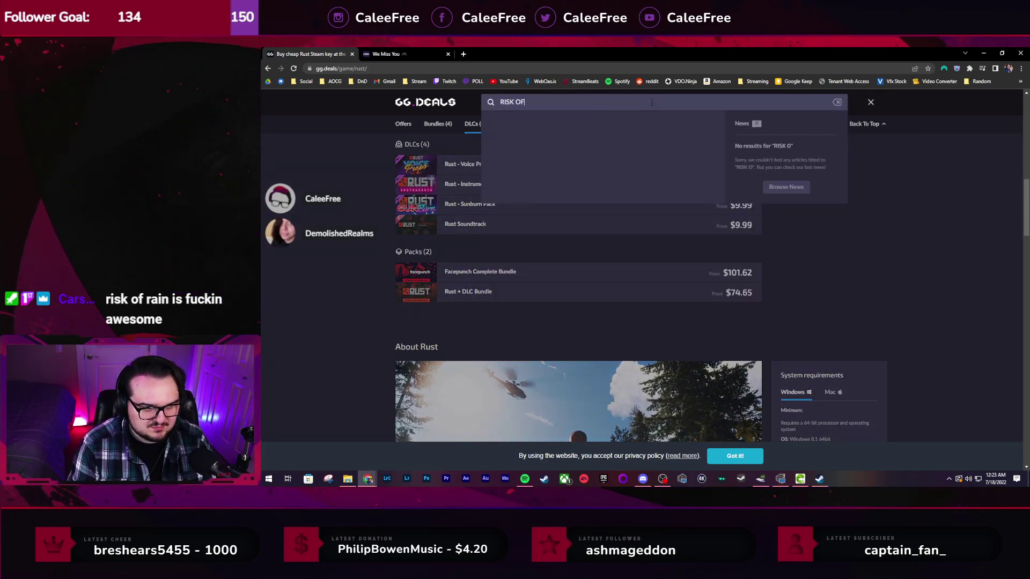
type("RAIN")
key("Return")
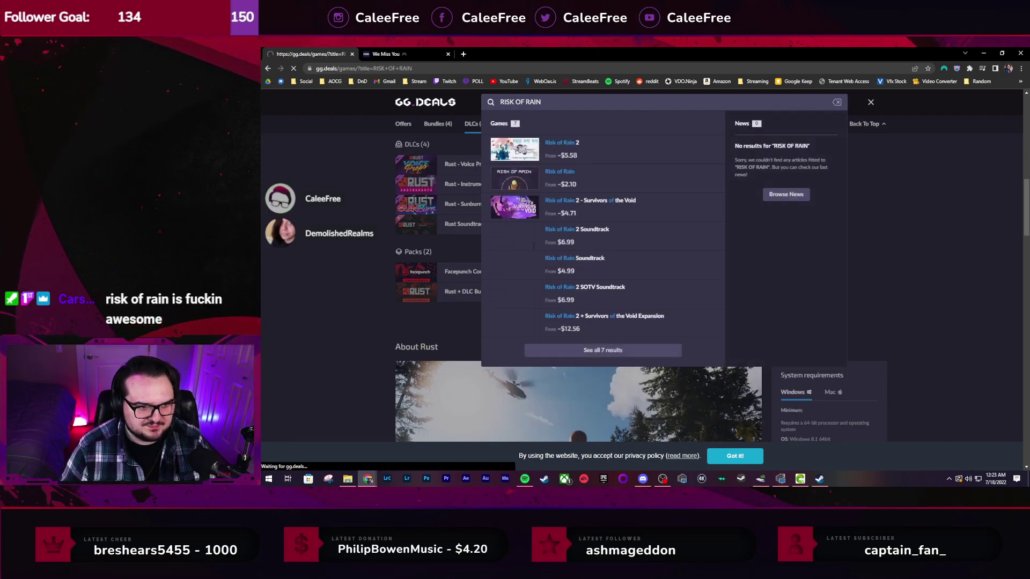
Open the Risk of Rain 2 price comparison page and view its second to fourth screenshots
left_click(536, 277)
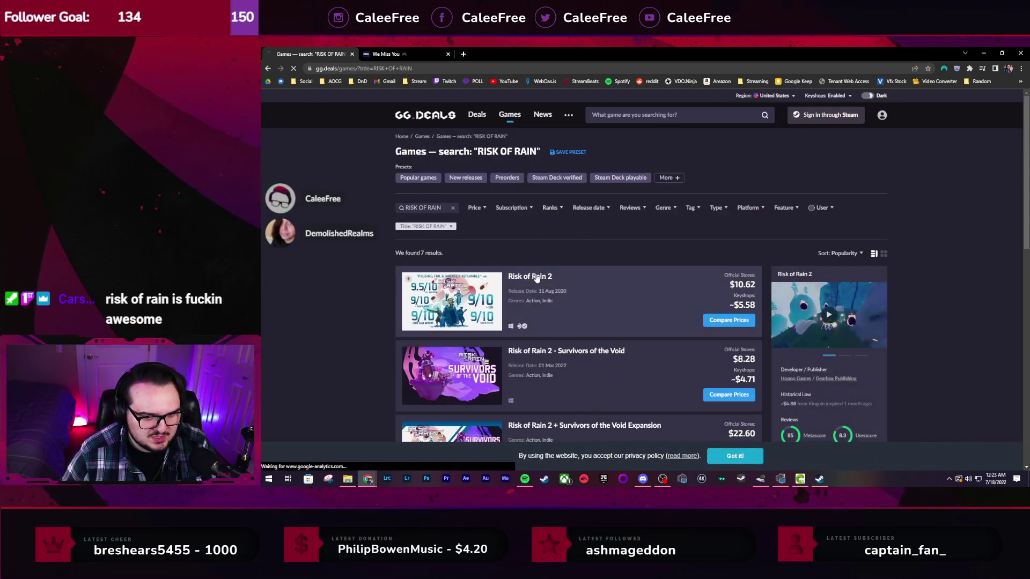
scroll(597, 419, "down", 3)
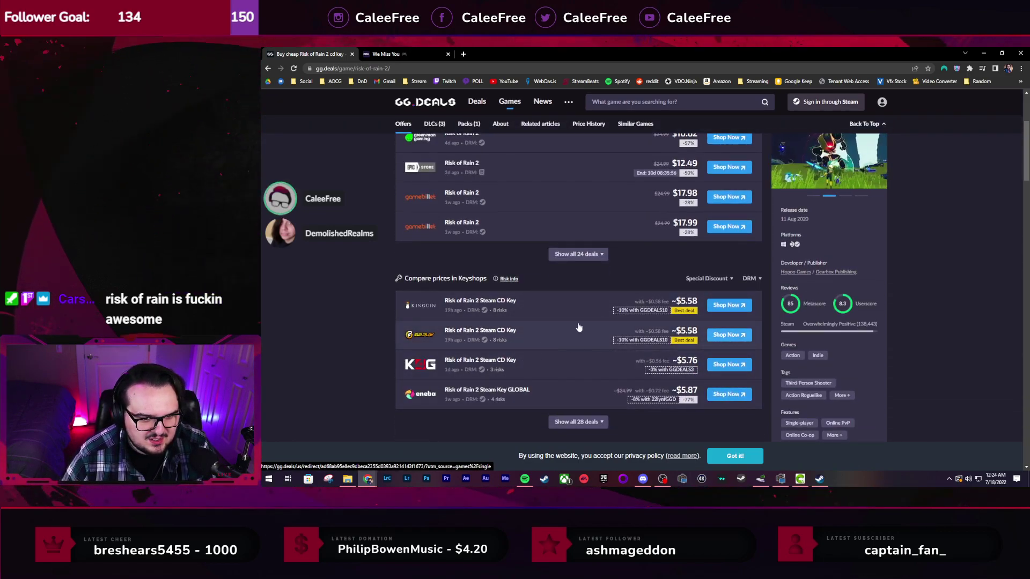
scroll(541, 316, "up", 4)
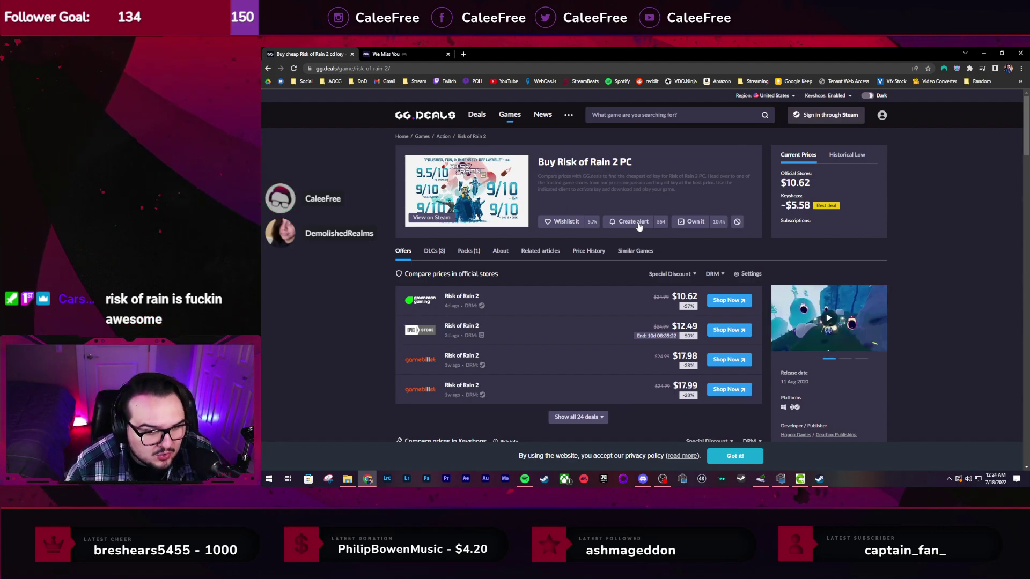
scroll(639, 227, "down", 10)
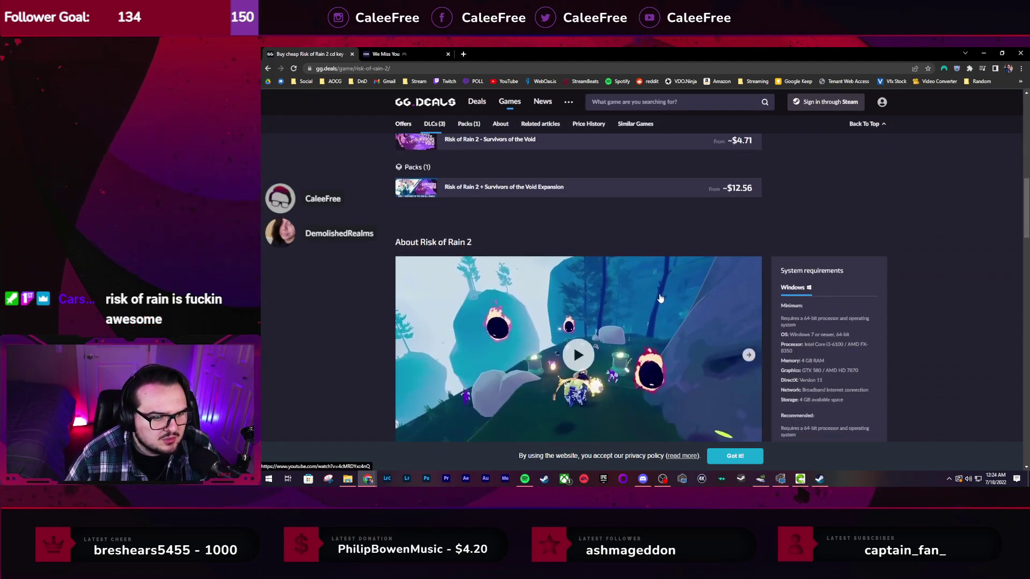
scroll(660, 298, "down", 3)
left_click(480, 319)
scroll(563, 349, "up", 2)
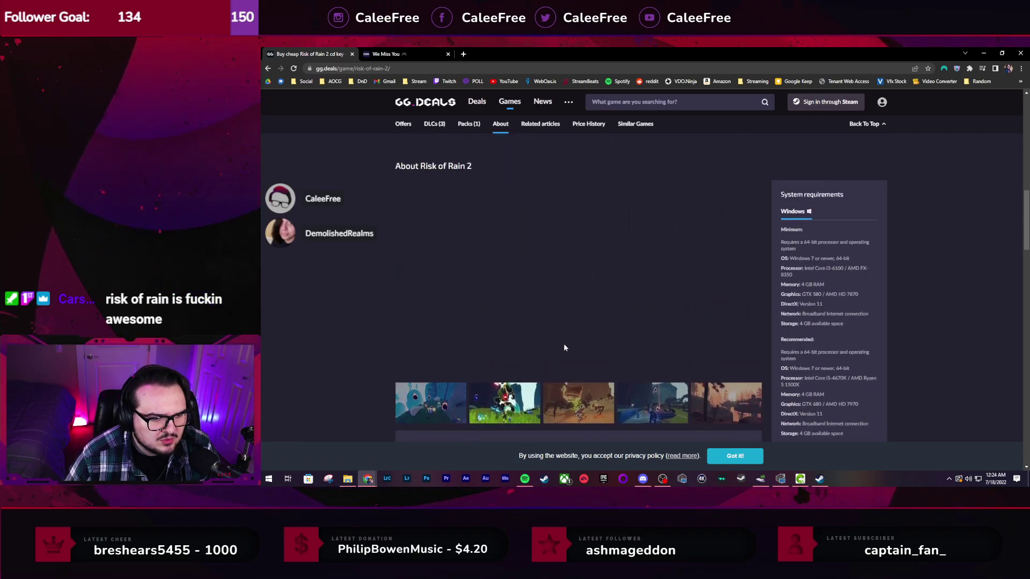
left_click(593, 391)
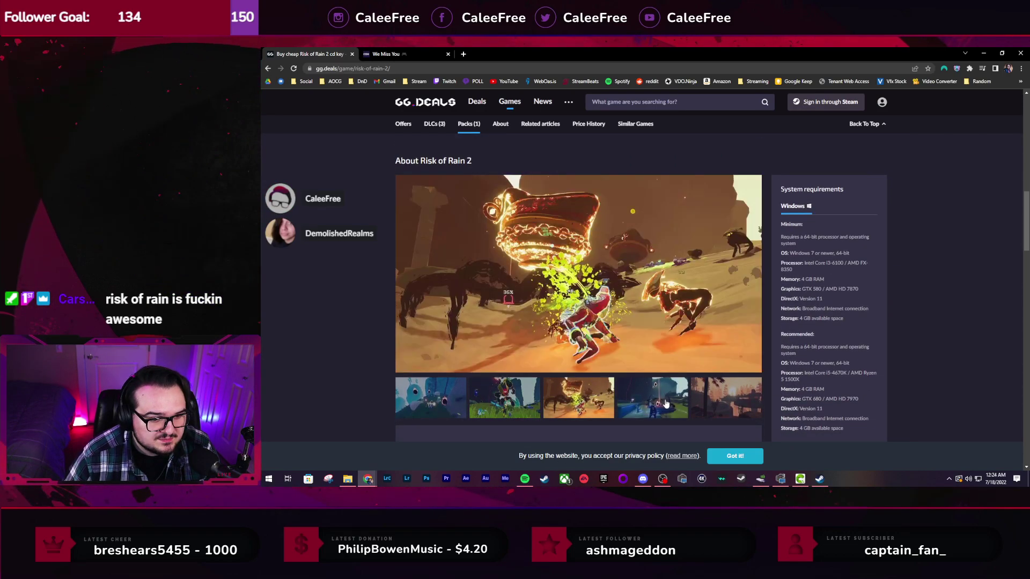
left_click(652, 396)
Cycle the gallery through the sunset, giant robot and scorpion screenshots
left_click(727, 408)
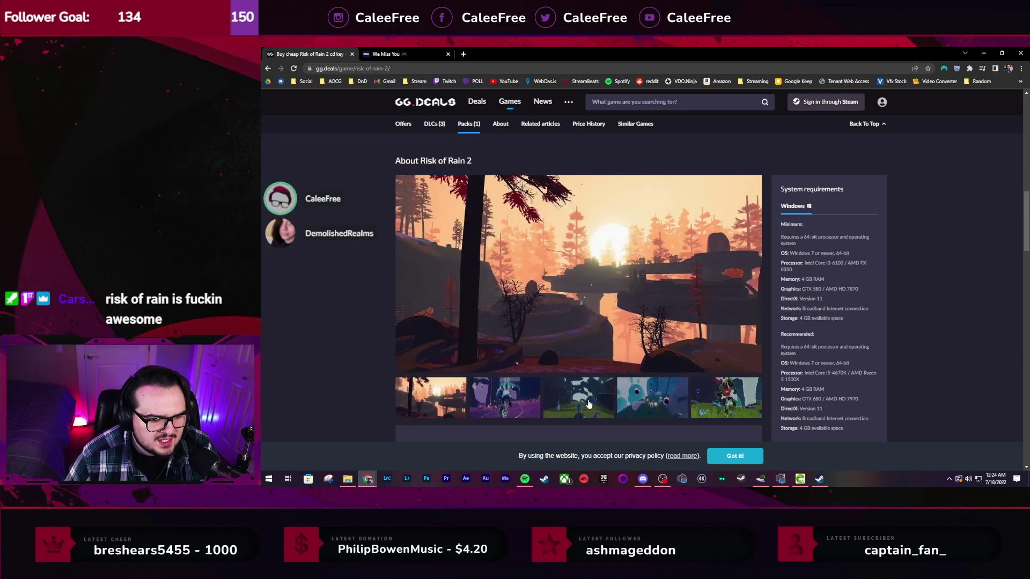
left_click(665, 399)
left_click(665, 399)
left_click(660, 401)
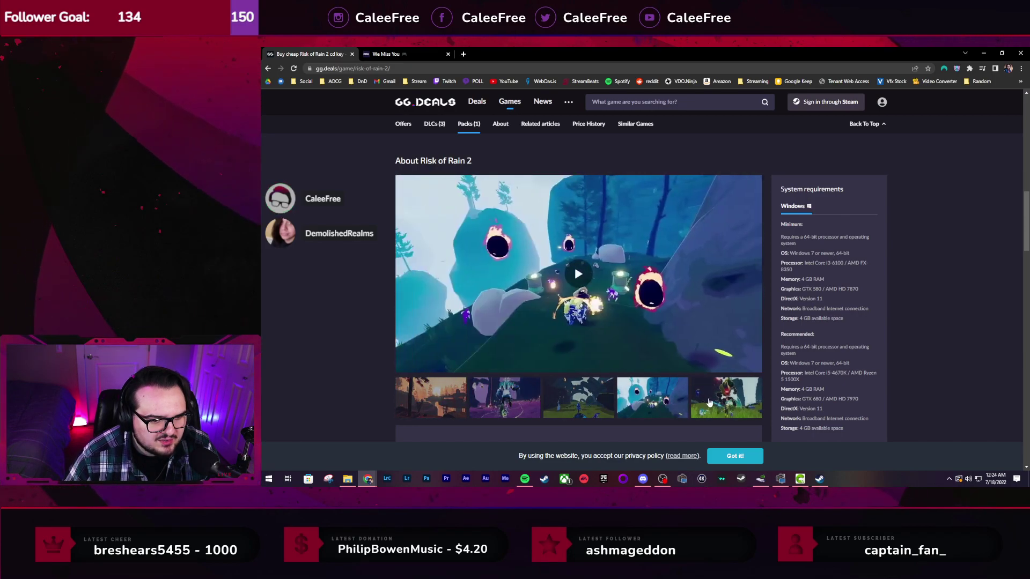
left_click(649, 402)
left_click(647, 403)
left_click(648, 404)
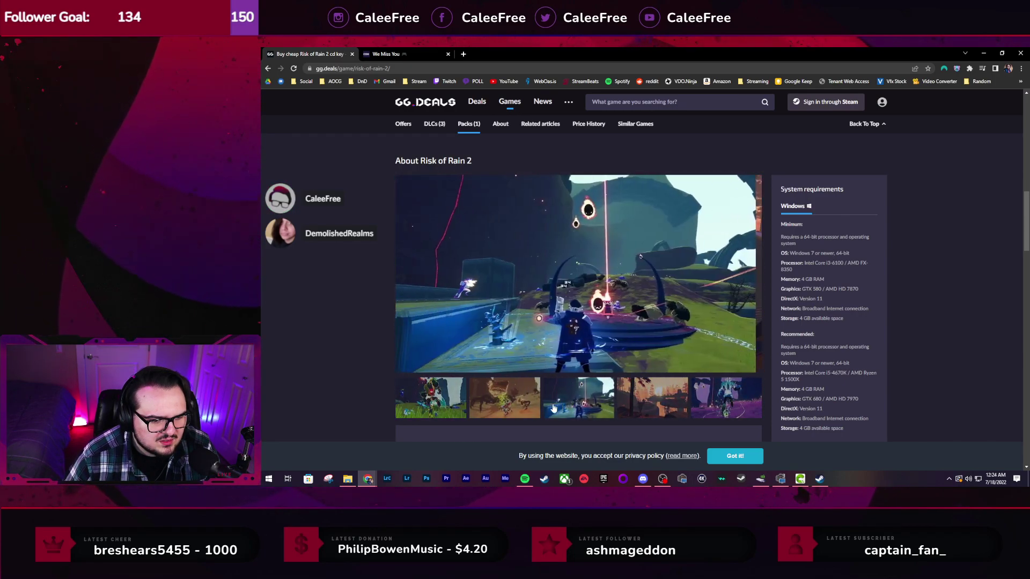
left_click(648, 403)
scroll(533, 400, "up", 4)
scroll(532, 400, "up", 1)
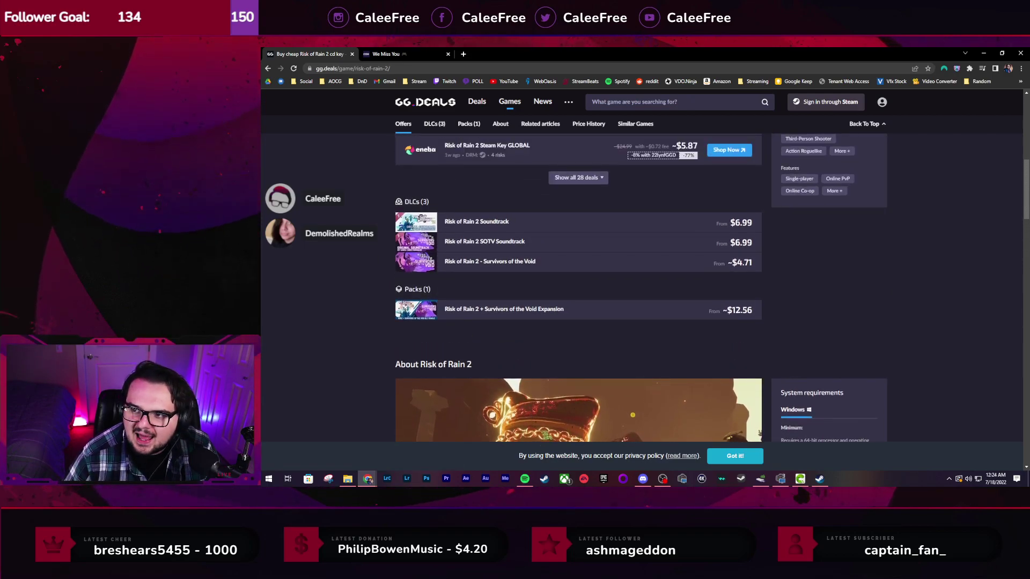
Go back to the RISK OF RAIN search results and scroll the list
key("alt+Tab")
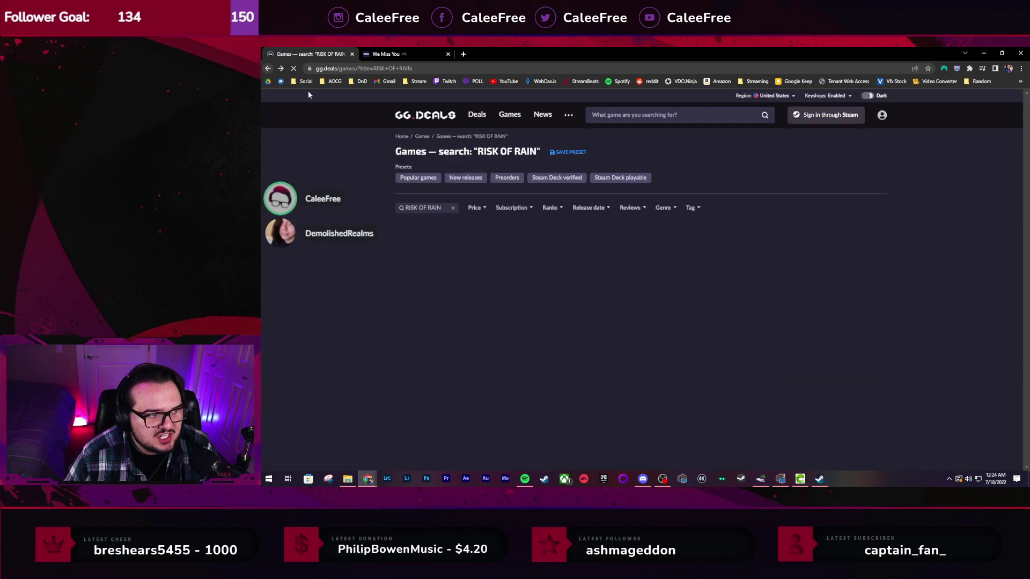
scroll(480, 273, "down", 1)
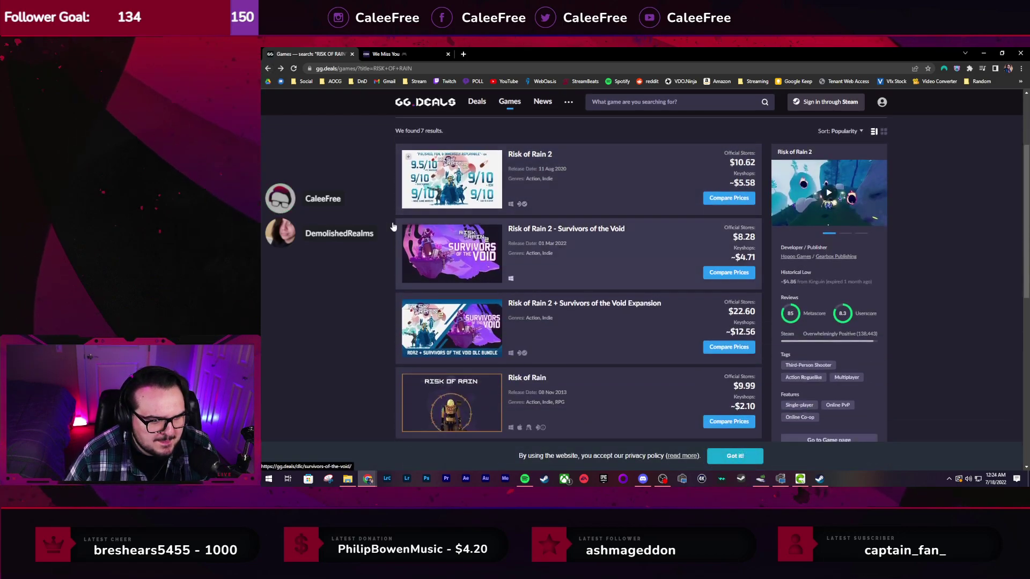
scroll(359, 199, "up", 2)
scroll(418, 108, "up", 1)
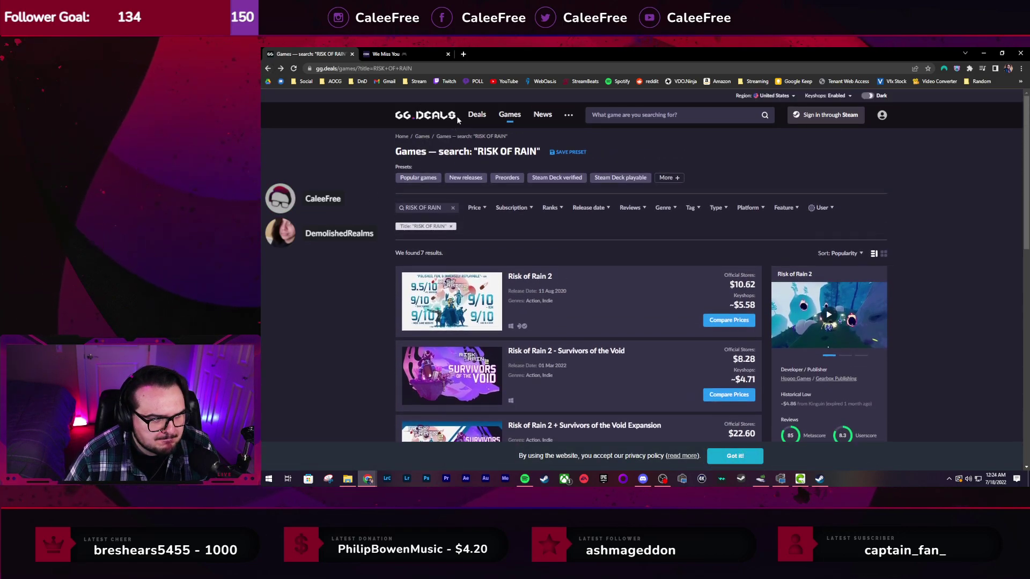
Open the popular PC games list and select Stray's deals page
left_click(509, 116)
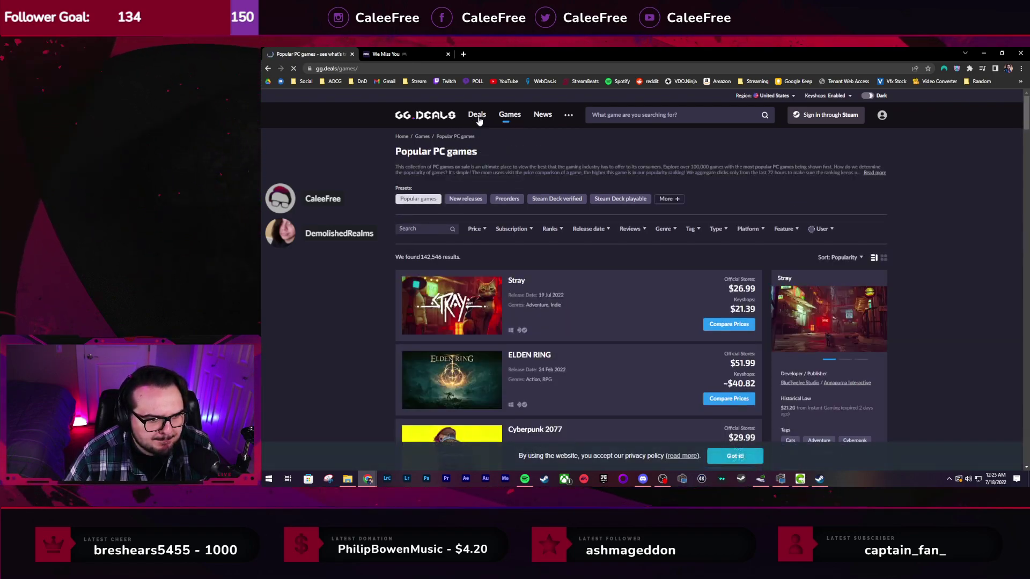
scroll(308, 246, "down", 2)
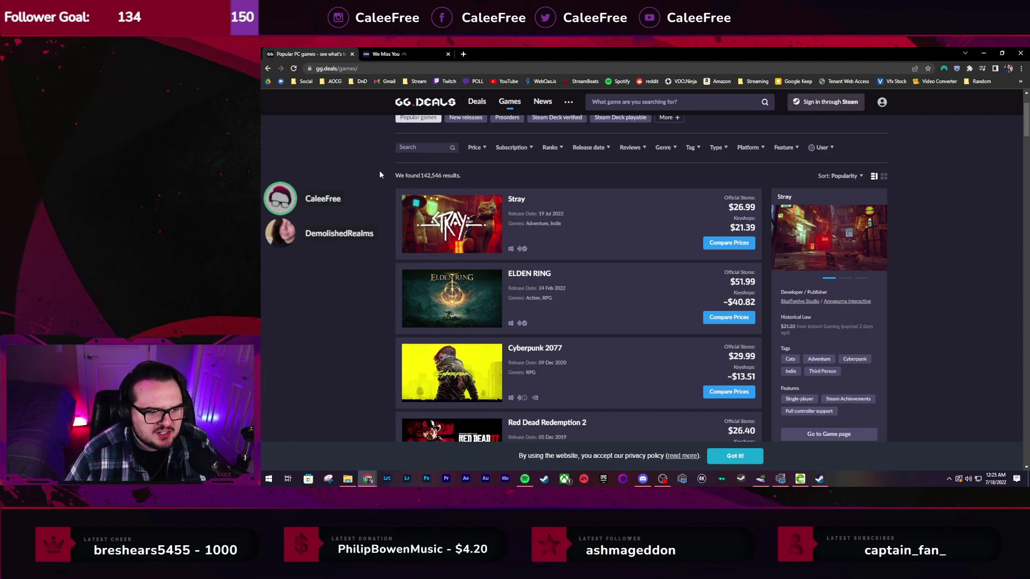
left_click(460, 232)
scroll(396, 273, "down", 5)
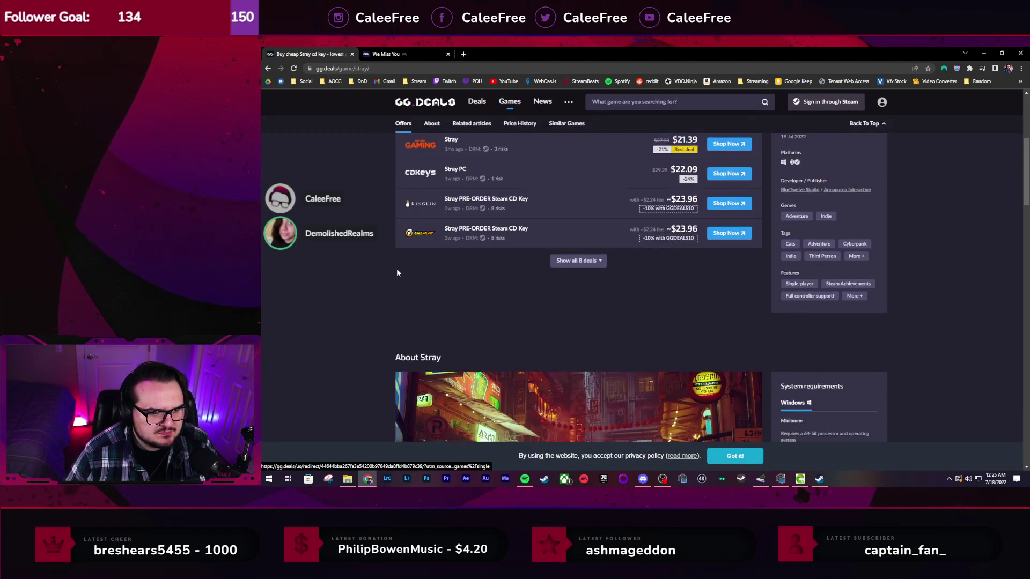
scroll(397, 272, "down", 4)
View Stray's alley, room, yellow bicycle and red neon street screenshots, then scroll back up
left_click(505, 396)
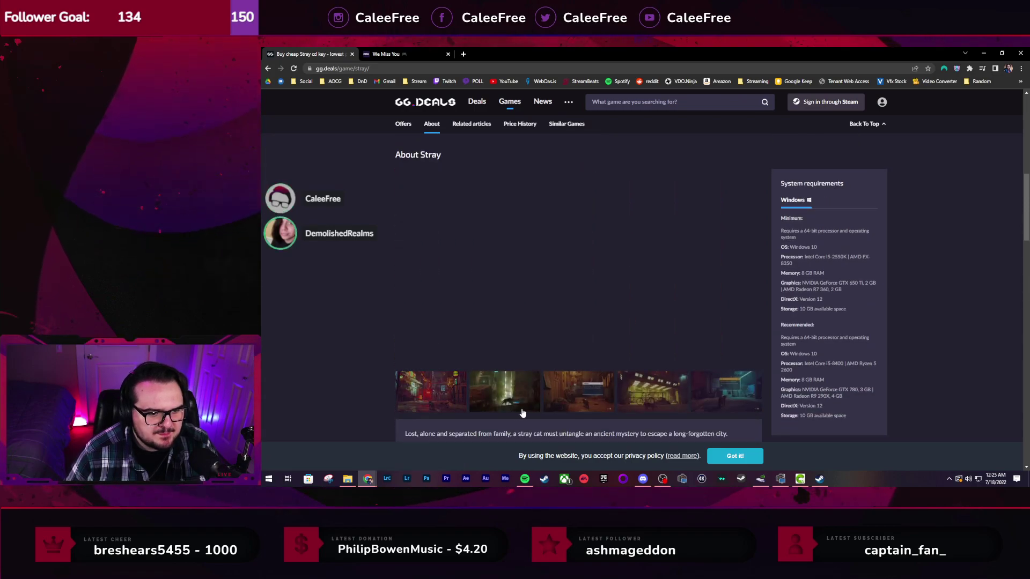
left_click(578, 391)
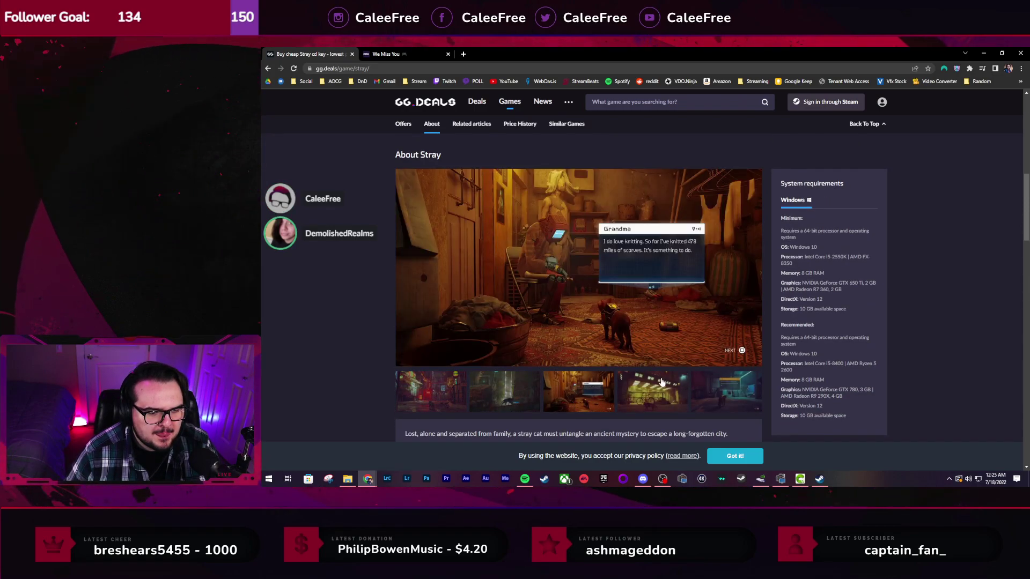
left_click(658, 396)
left_click(707, 394)
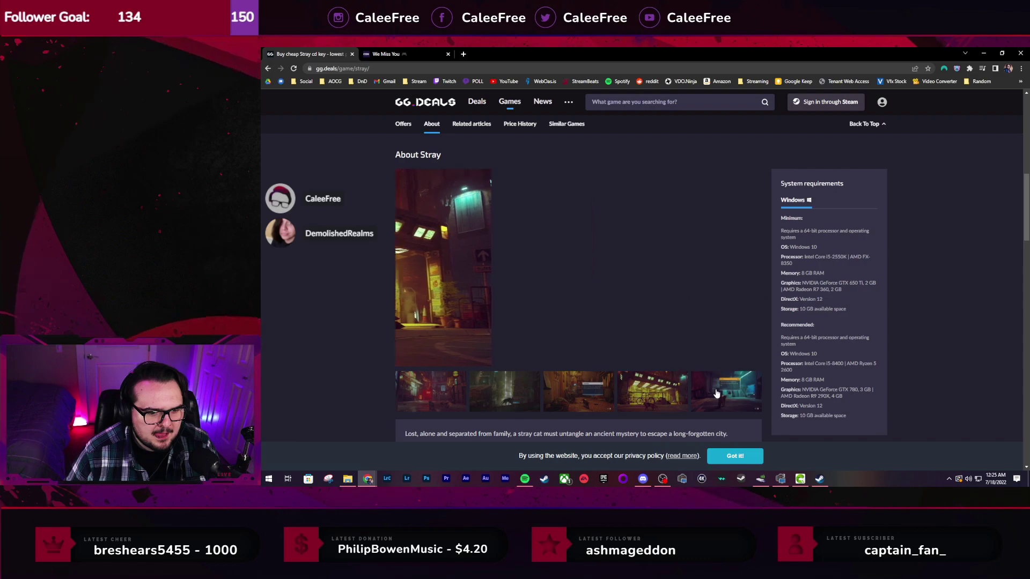
left_click(569, 393)
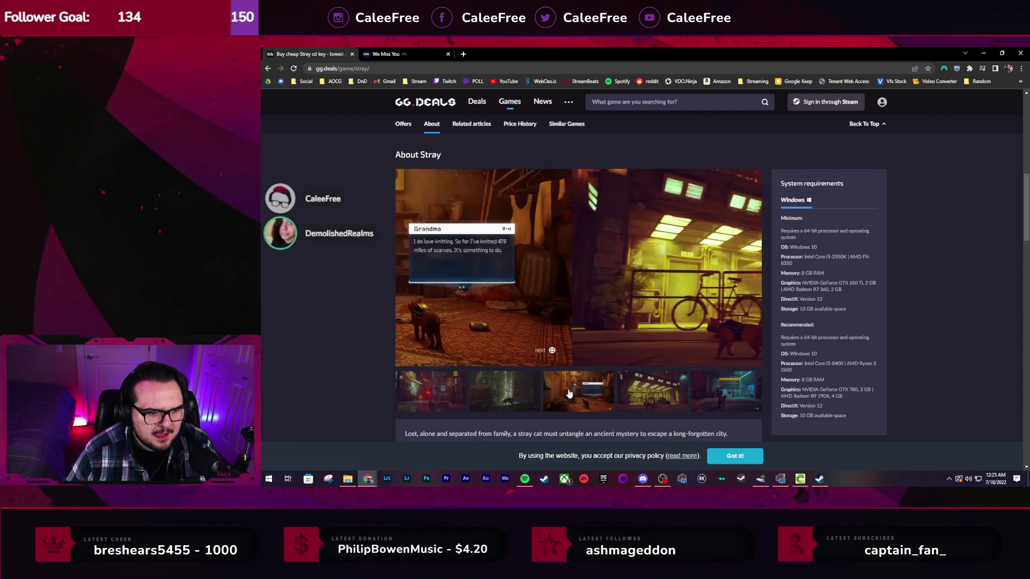
left_click(504, 394)
left_click(420, 406)
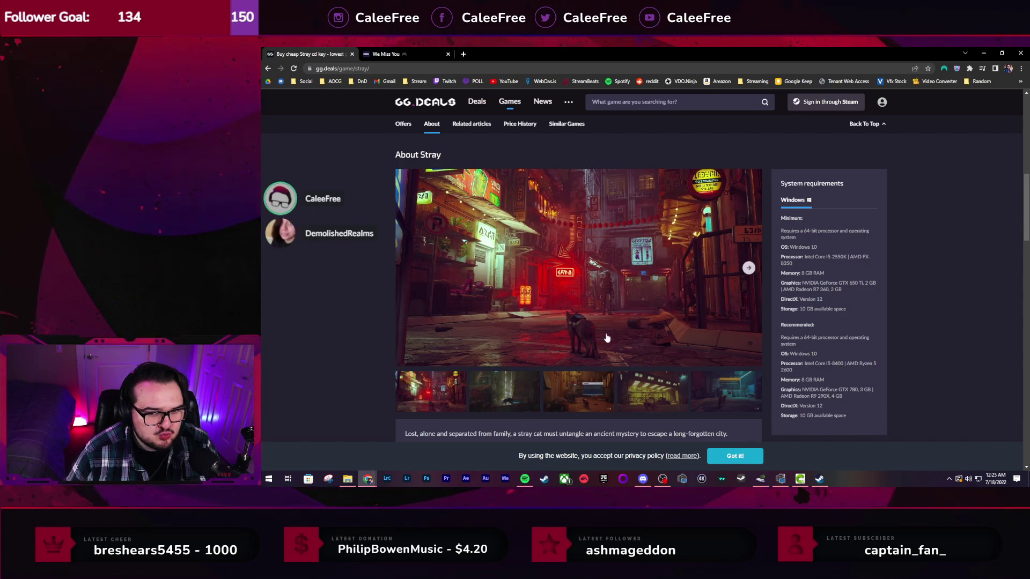
scroll(607, 338, "down", 10)
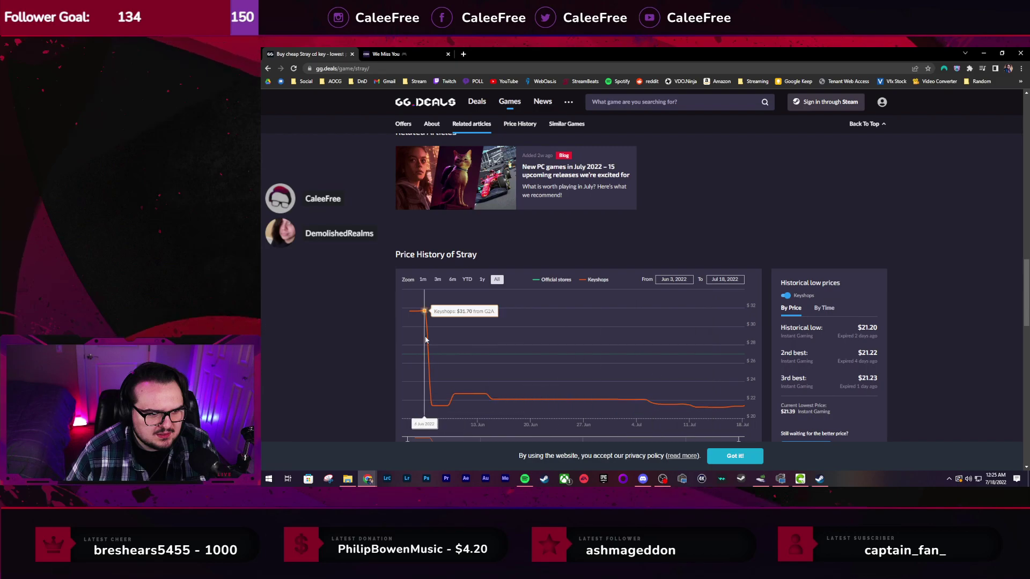
scroll(564, 347, "up", 12)
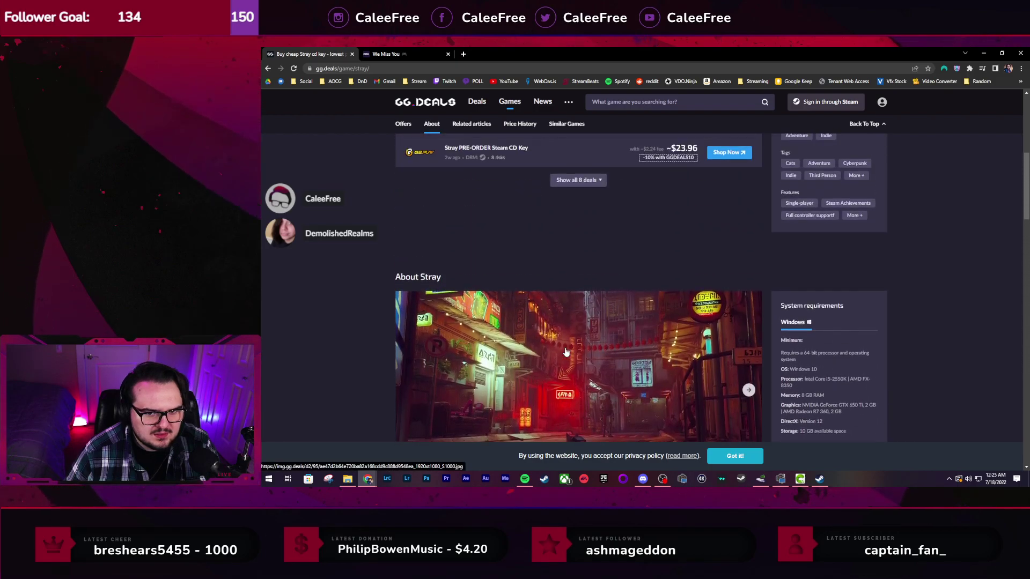
scroll(565, 350, "up", 3)
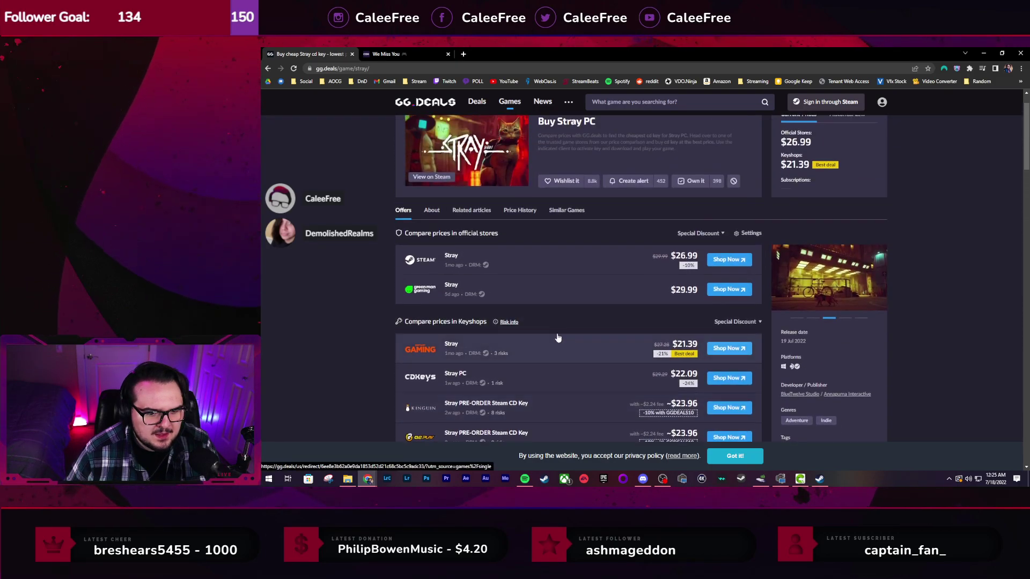
scroll(572, 270, "up", 1)
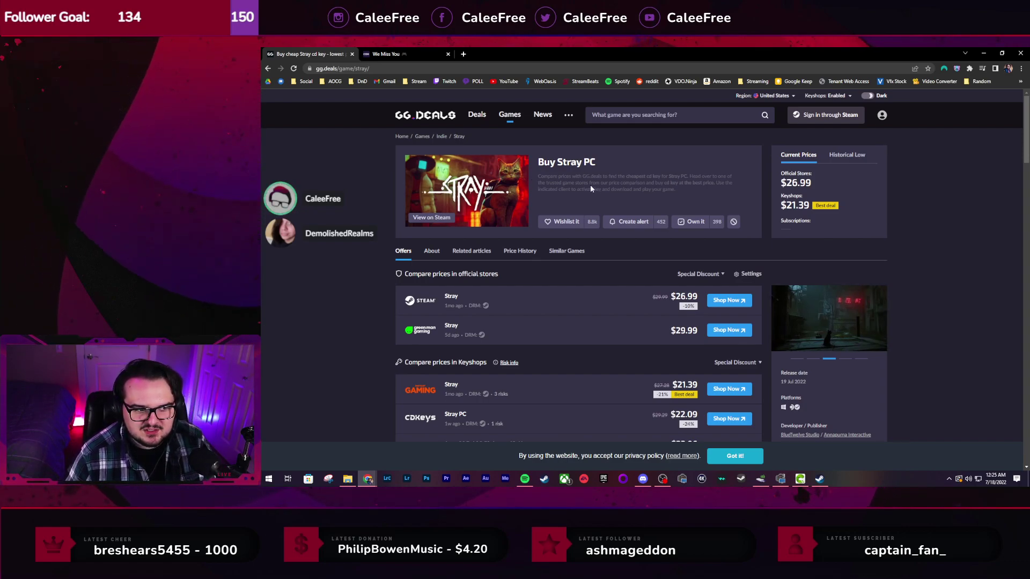
Open Stray's Steam store page and look over it
left_click(429, 217)
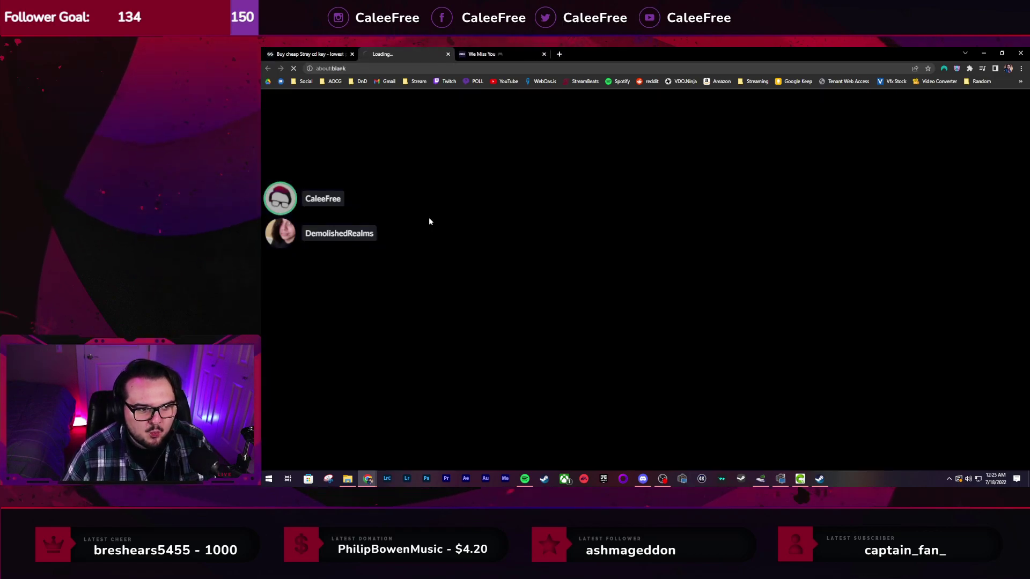
scroll(459, 224, "down", 4)
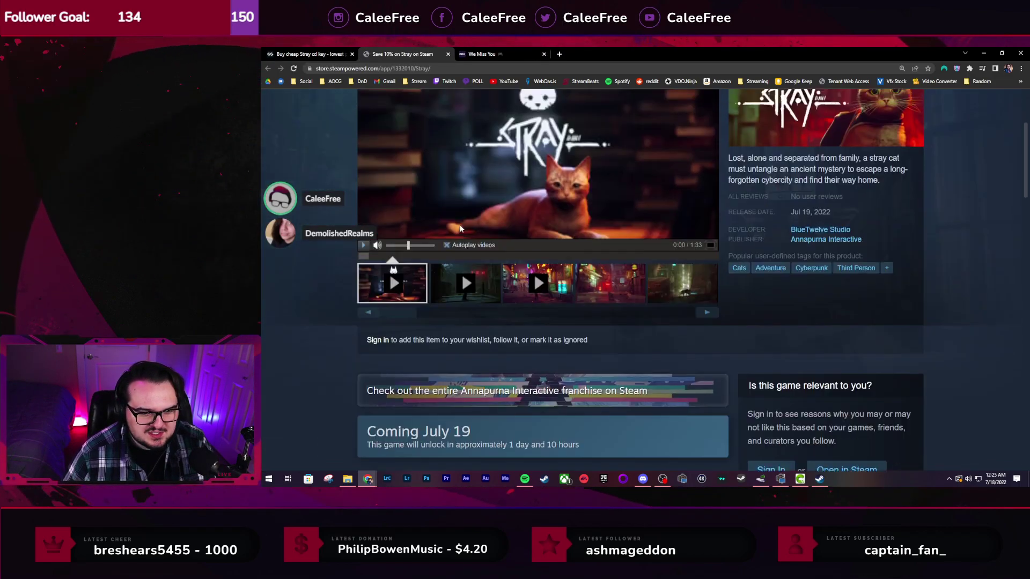
scroll(459, 224, "up", 1)
scroll(460, 228, "up", 1)
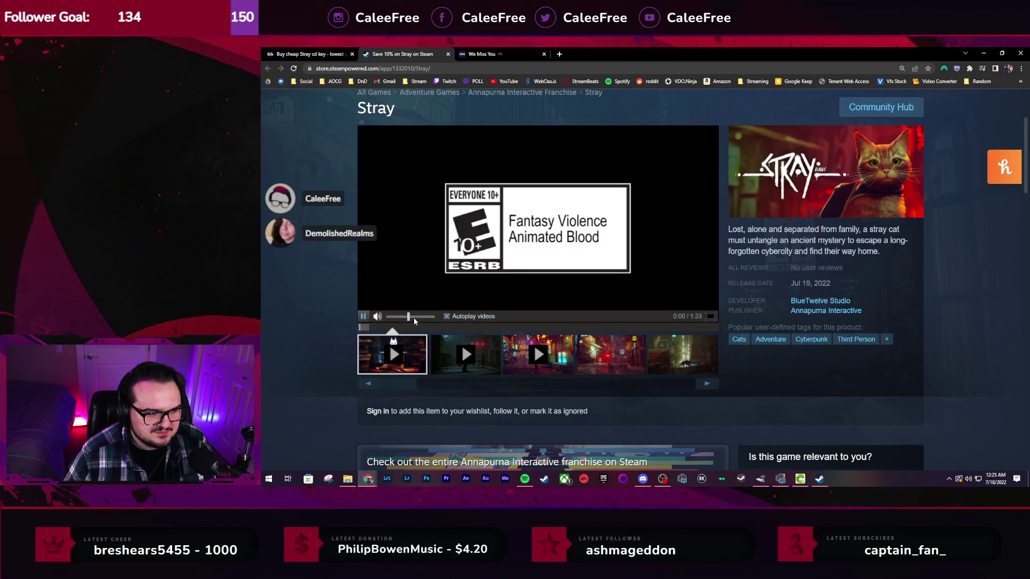
Skip the Stray trailer ahead to 0:47 and near its end, pause it, and close the Steam page
left_click(405, 328)
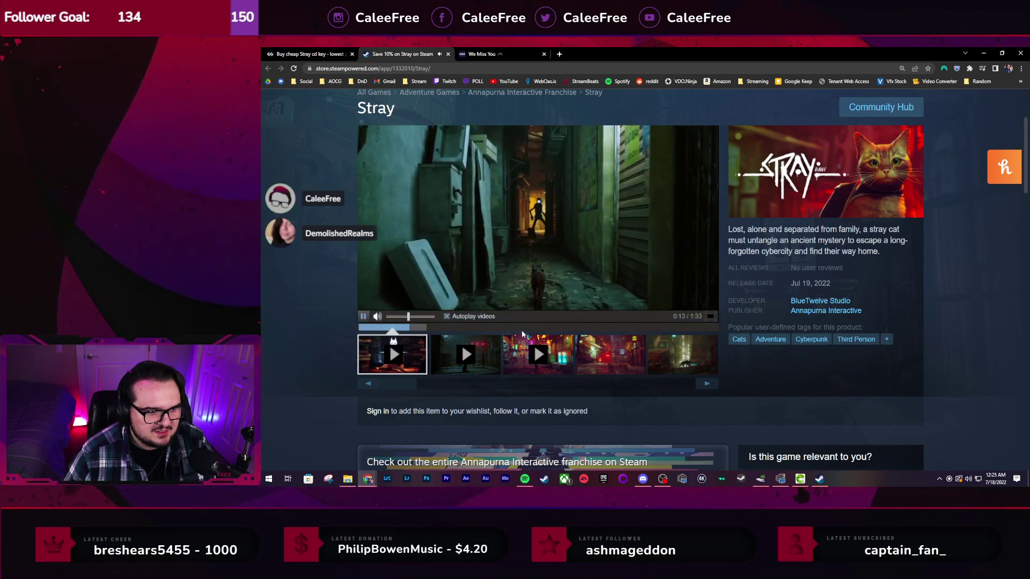
left_click(540, 327)
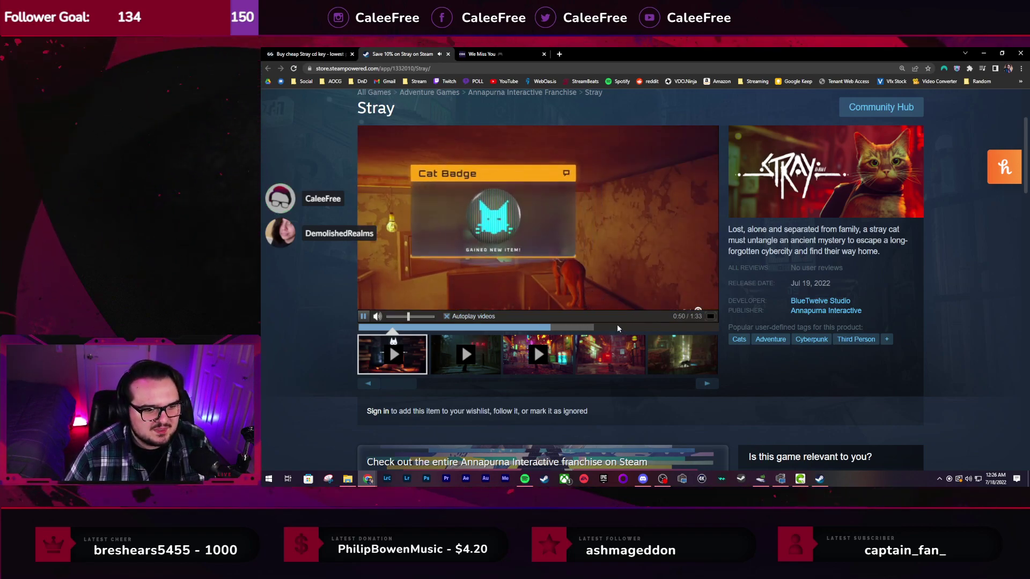
left_click(653, 331)
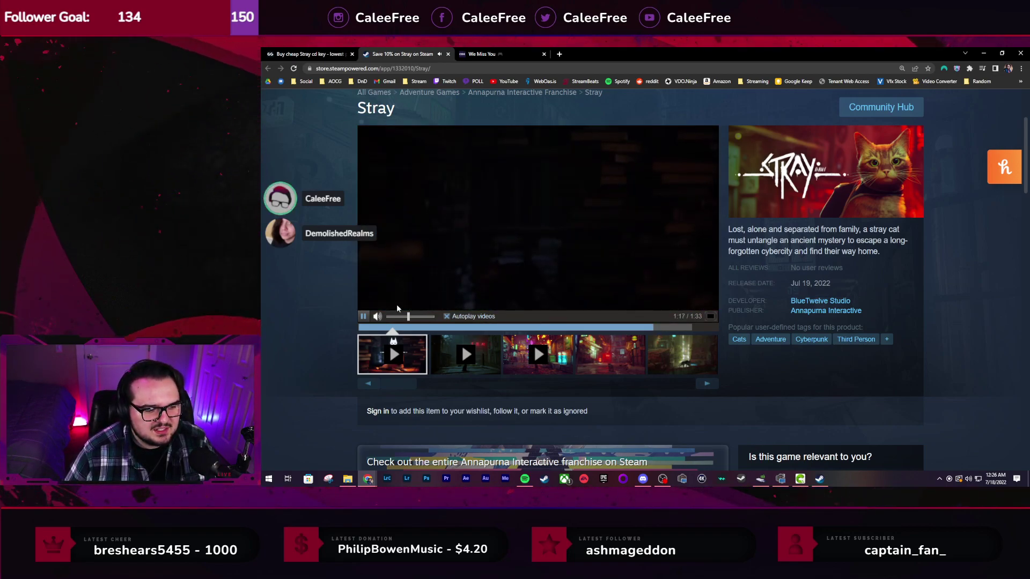
left_click(365, 316)
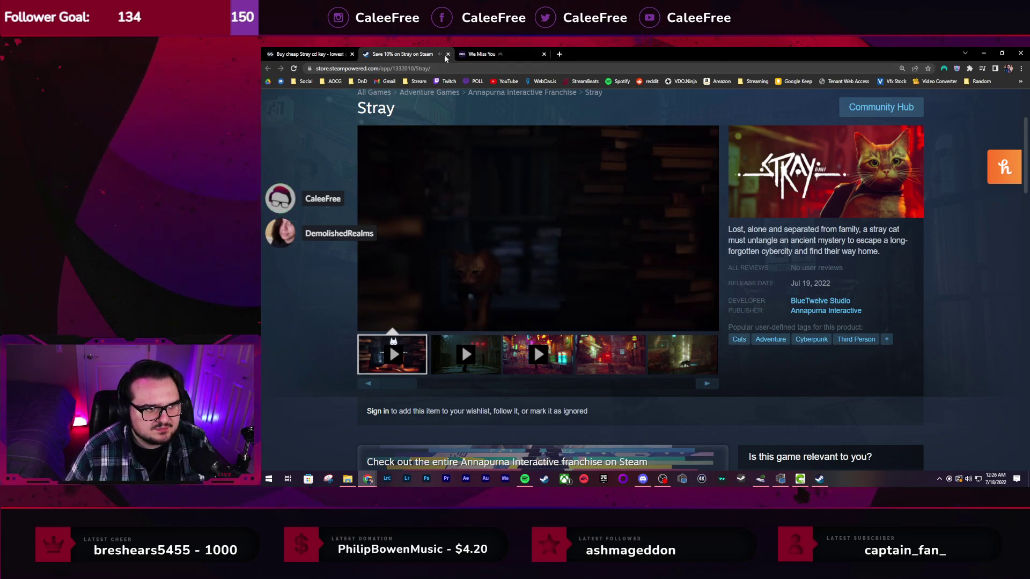
left_click(447, 54)
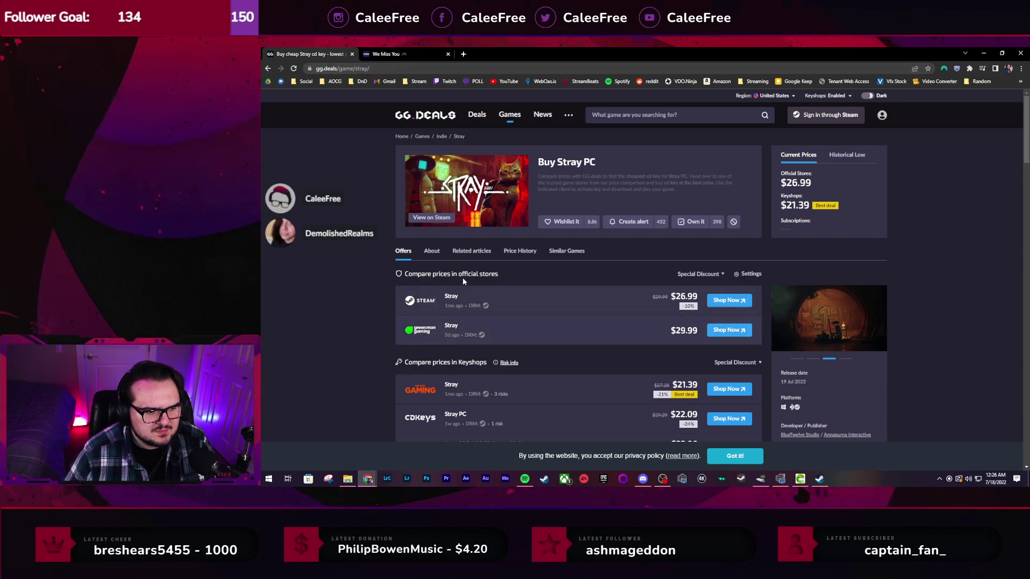
From the popular PC games list, open The Quarry's page with its $35.35 historical low and keyshop offers
left_click(510, 114)
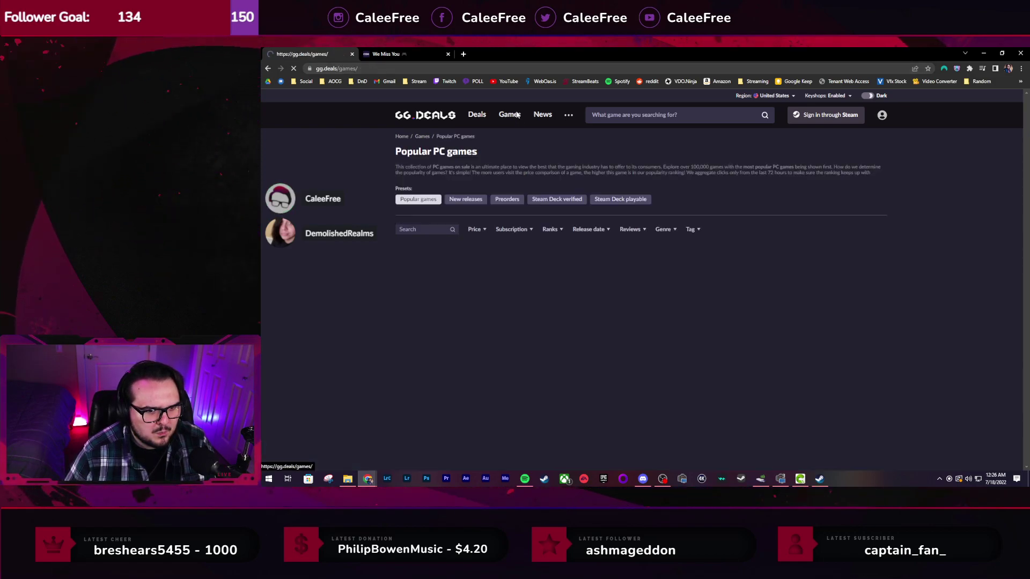
scroll(343, 243, "down", 7)
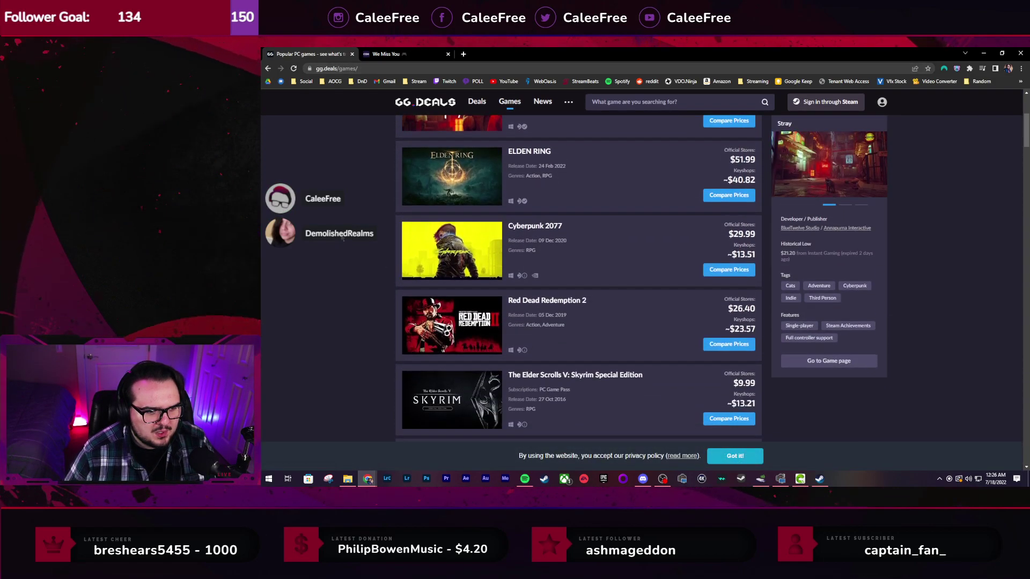
scroll(344, 238, "down", 9)
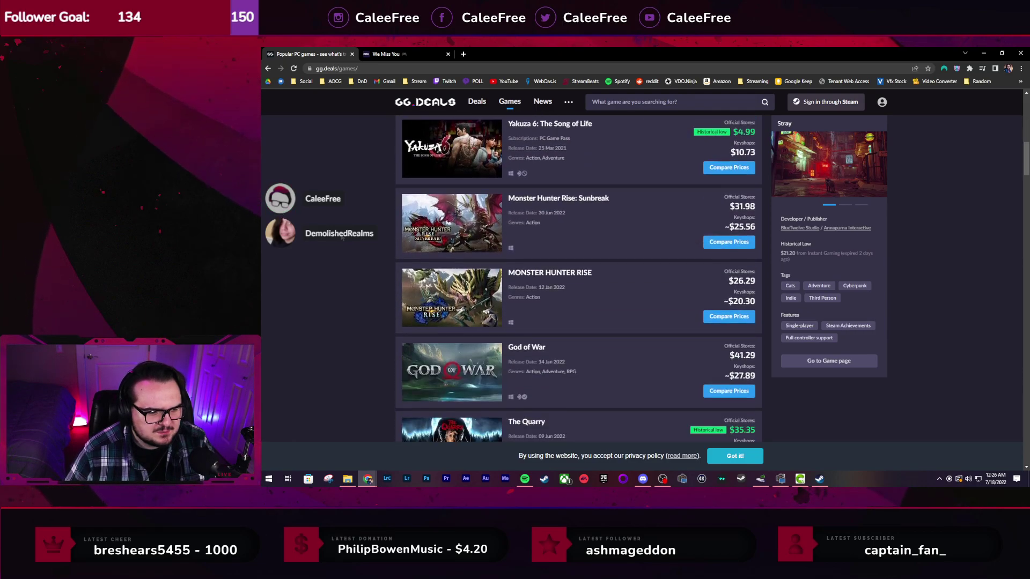
scroll(343, 238, "down", 2)
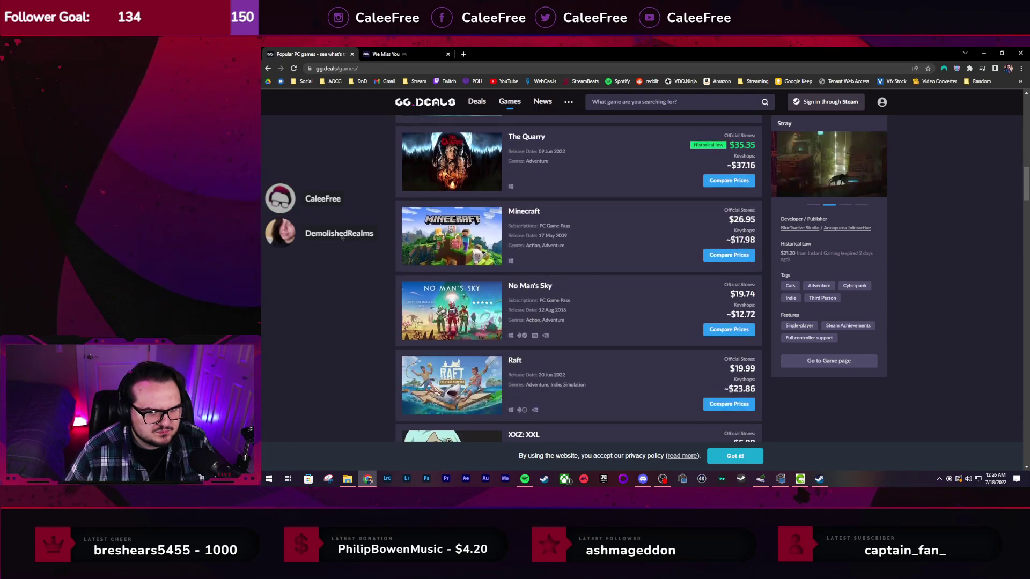
scroll(343, 239, "up", 1)
left_click(451, 202)
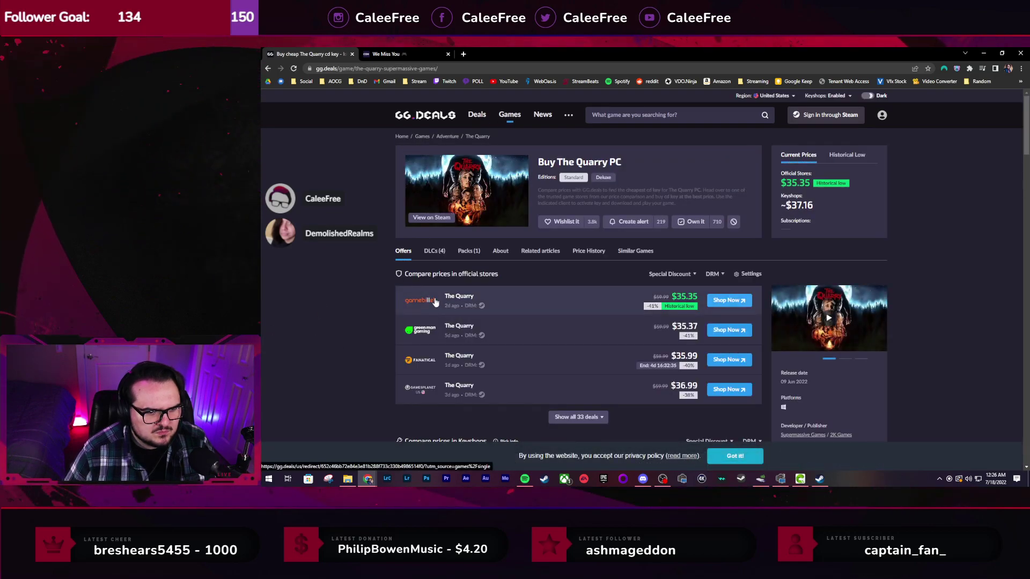
scroll(431, 295, "down", 3)
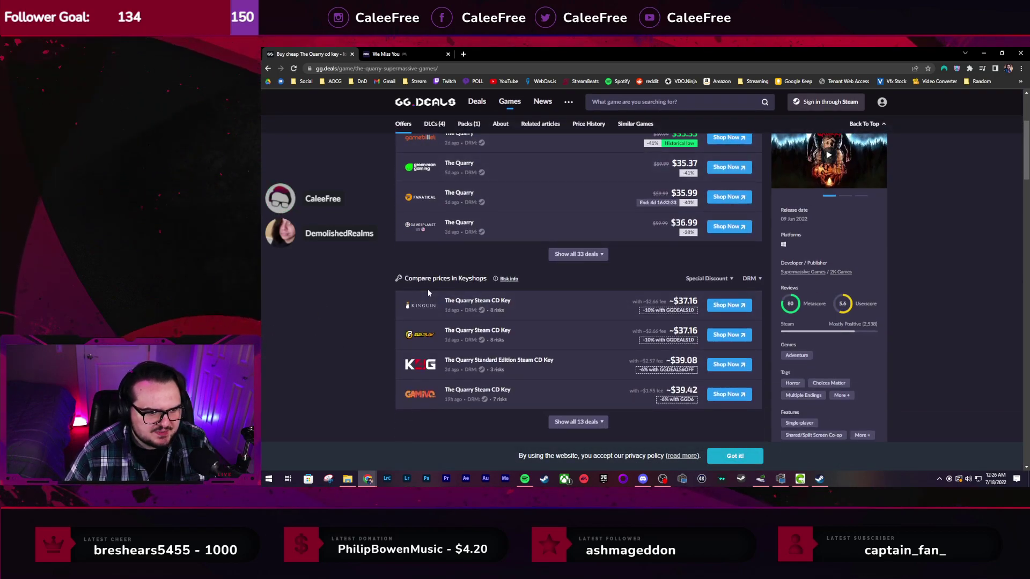
scroll(428, 291, "up", 2)
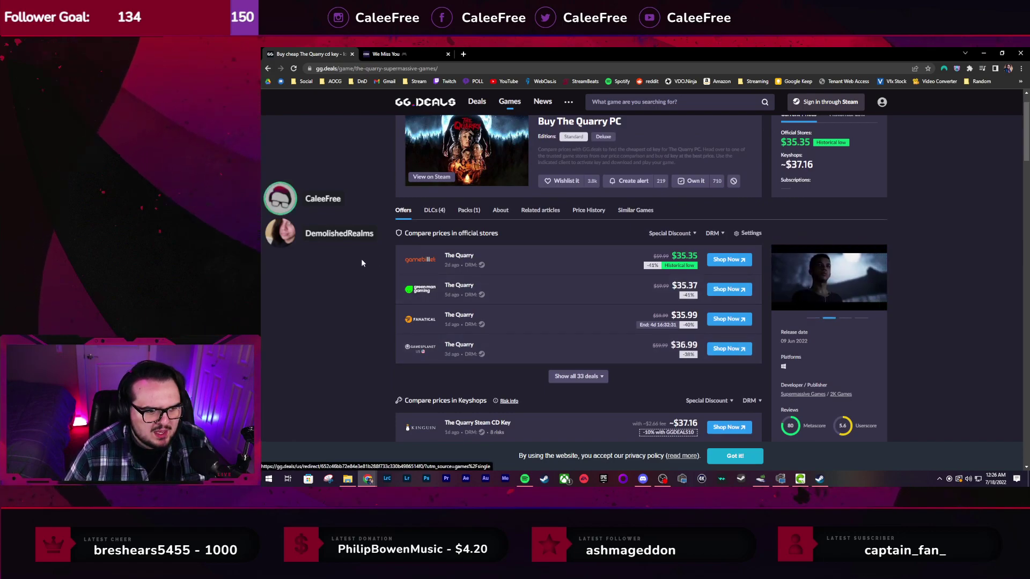
Browse Gamebillet's $35.35 listing for The Quarry, then close it to return to GG.deals
left_click(419, 264)
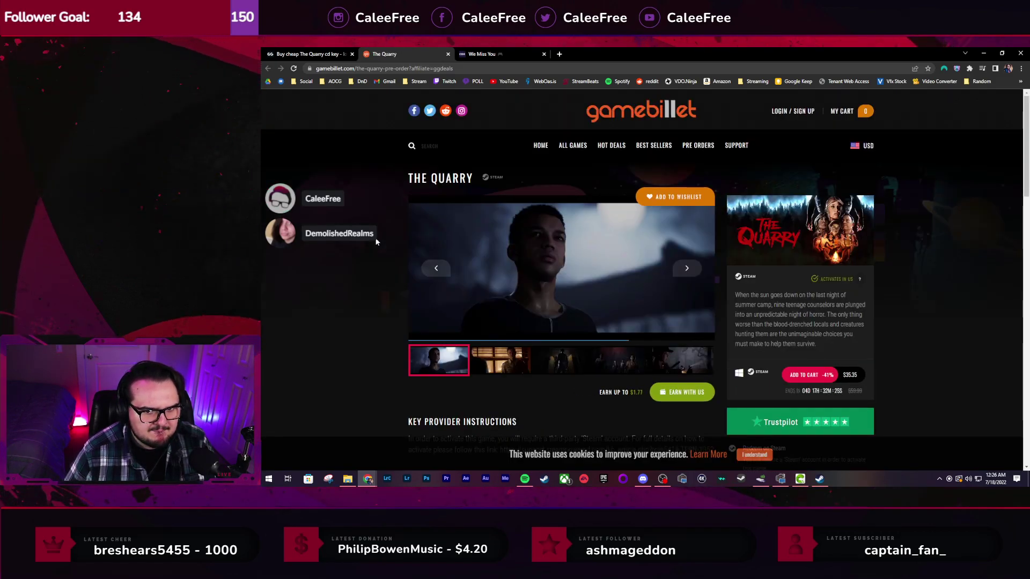
scroll(376, 236, "down", 3)
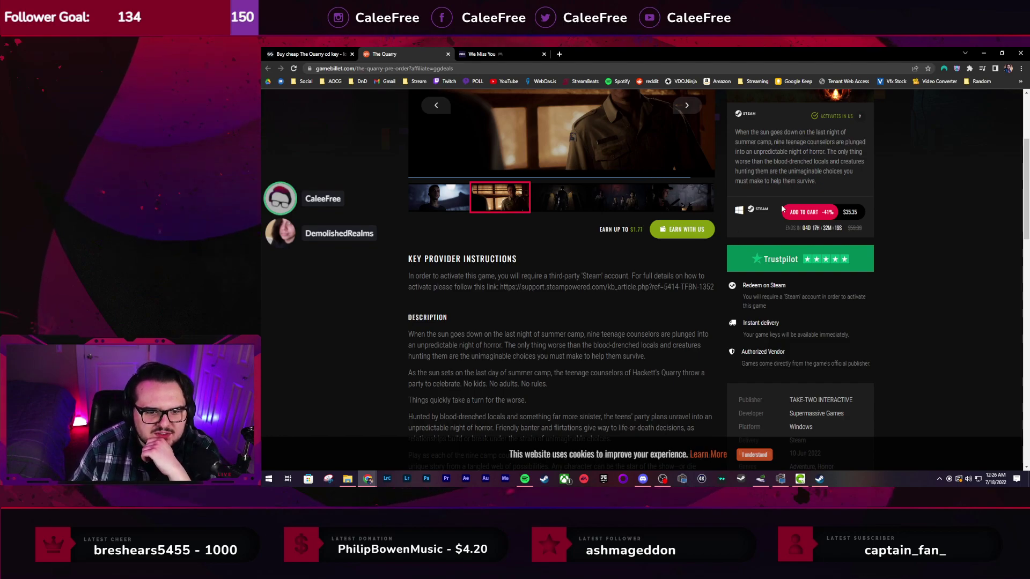
scroll(767, 209, "up", 3)
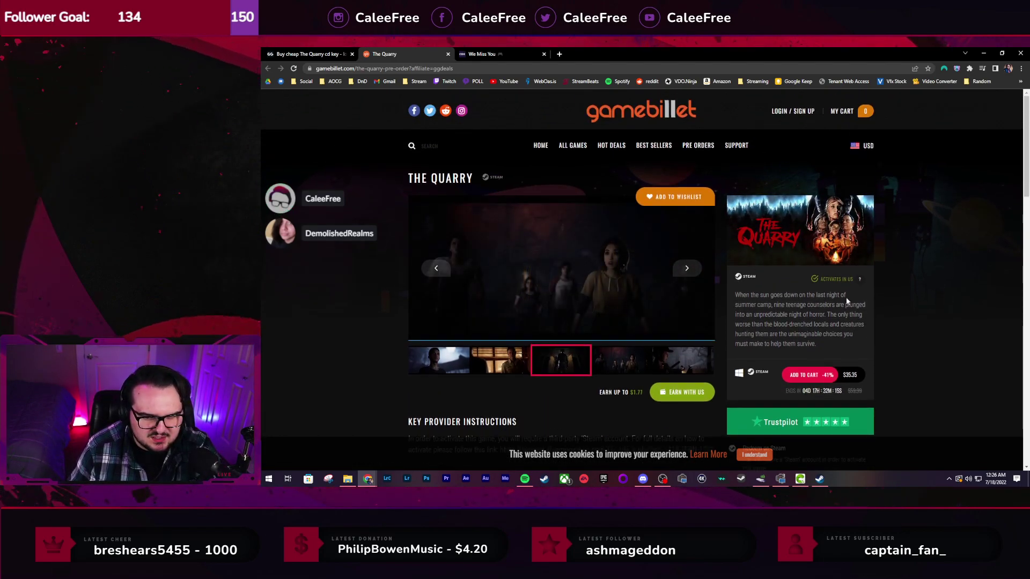
scroll(798, 335, "down", 2)
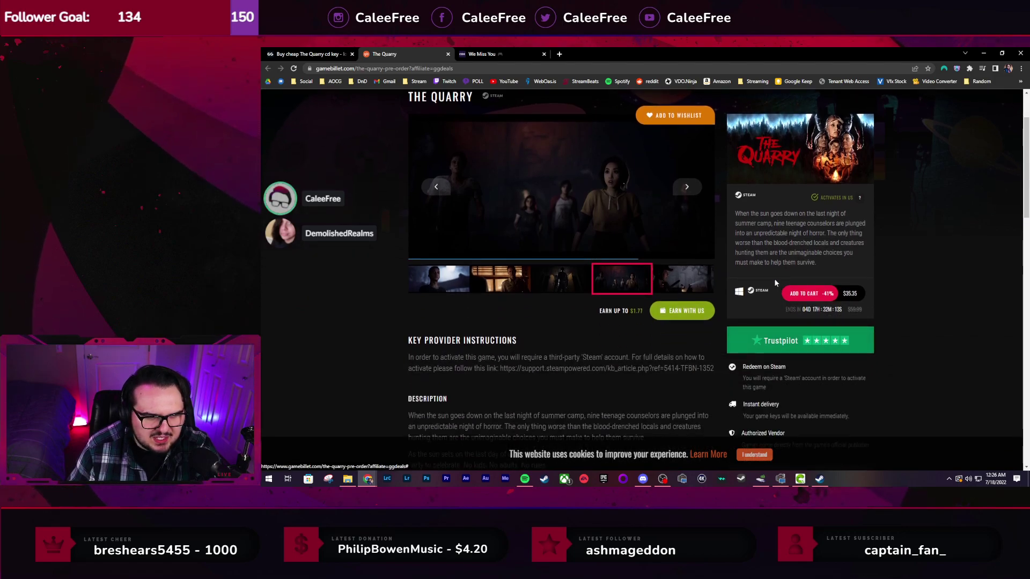
scroll(773, 273, "up", 1)
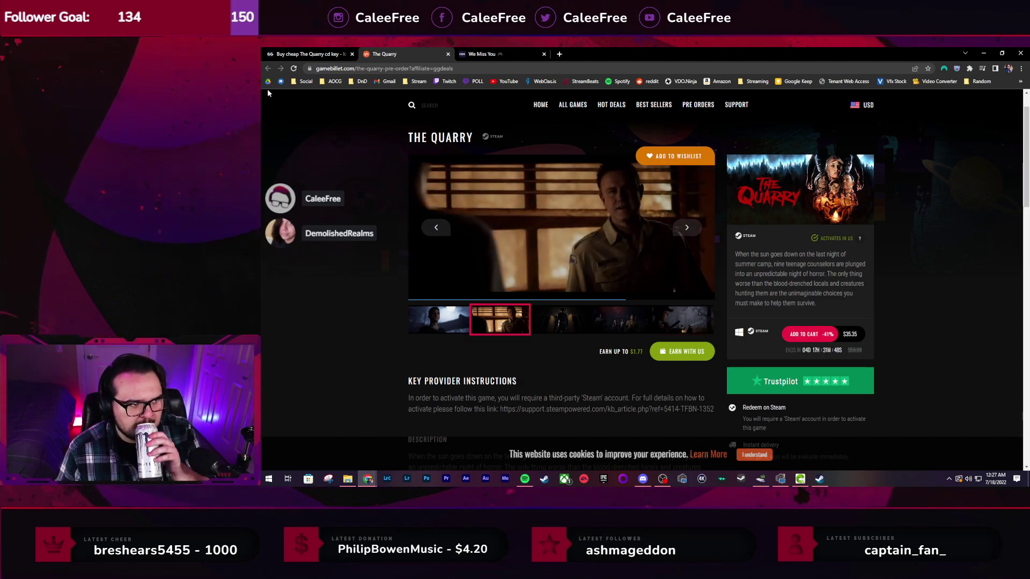
left_click(448, 54)
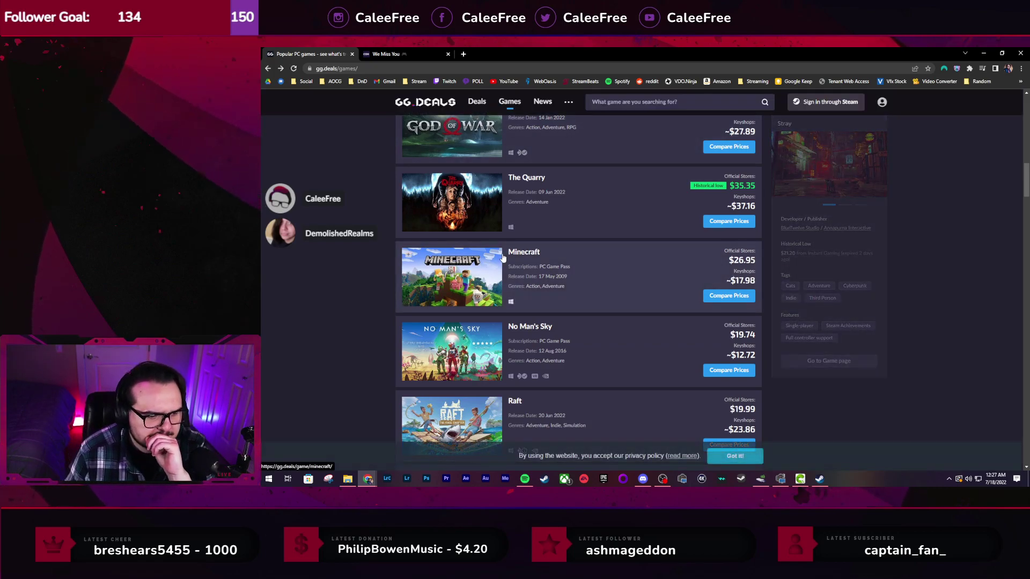
Scroll down the Popular PC games list to reach Ready or Not
scroll(503, 257, "down", 3)
scroll(502, 257, "down", 3)
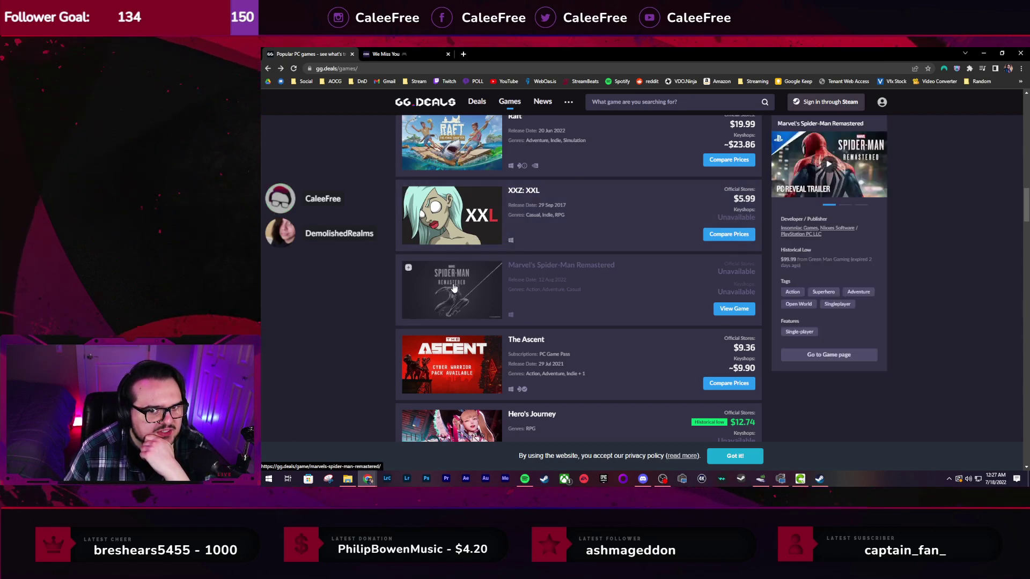
scroll(362, 284, "down", 2)
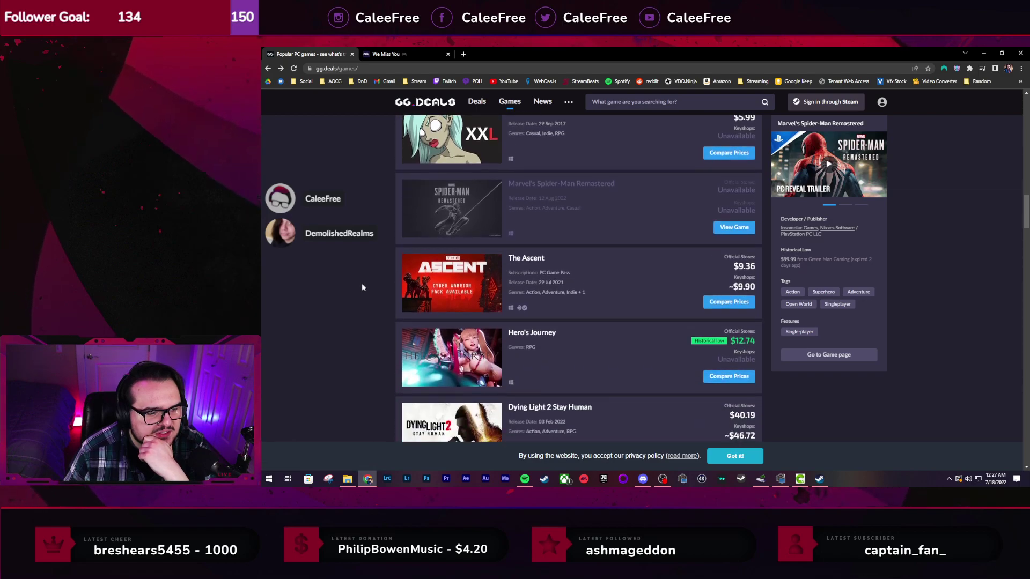
scroll(361, 286, "down", 1)
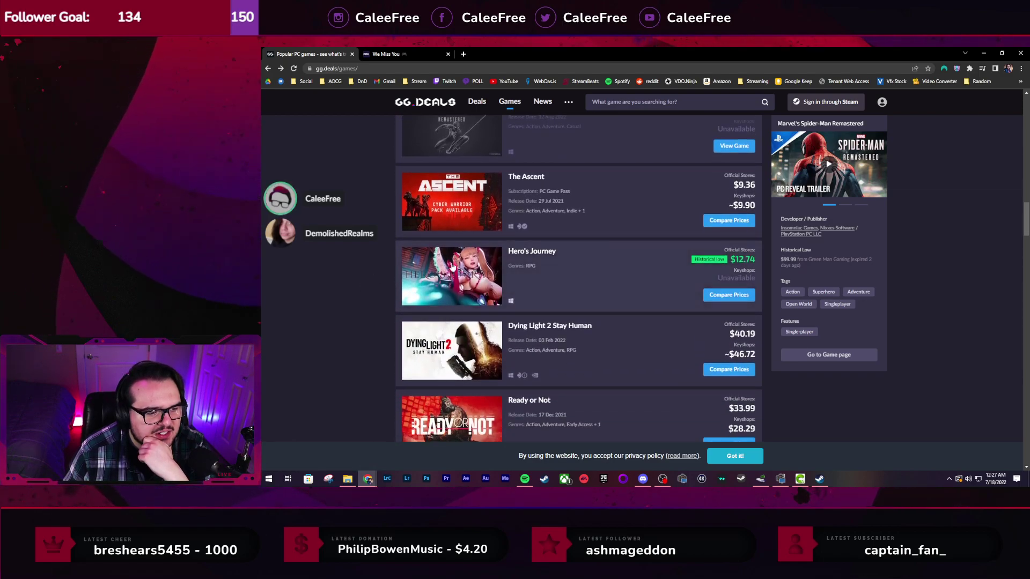
scroll(425, 277, "down", 3)
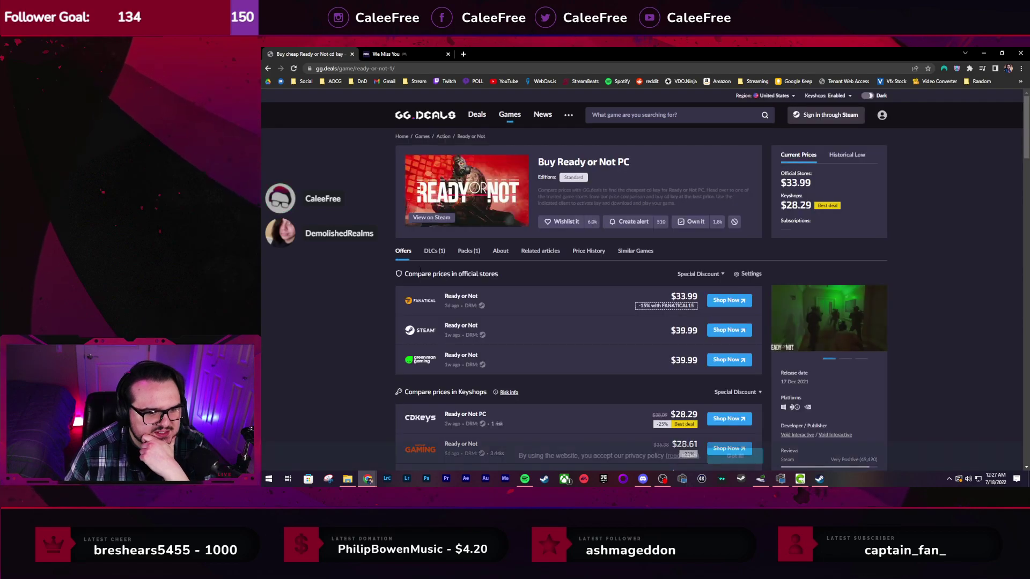
Read Ready or Not's About section, highlight the Realism First heading, and view the smoky doorway screenshot
scroll(360, 270, "down", 2)
scroll(360, 272, "down", 7)
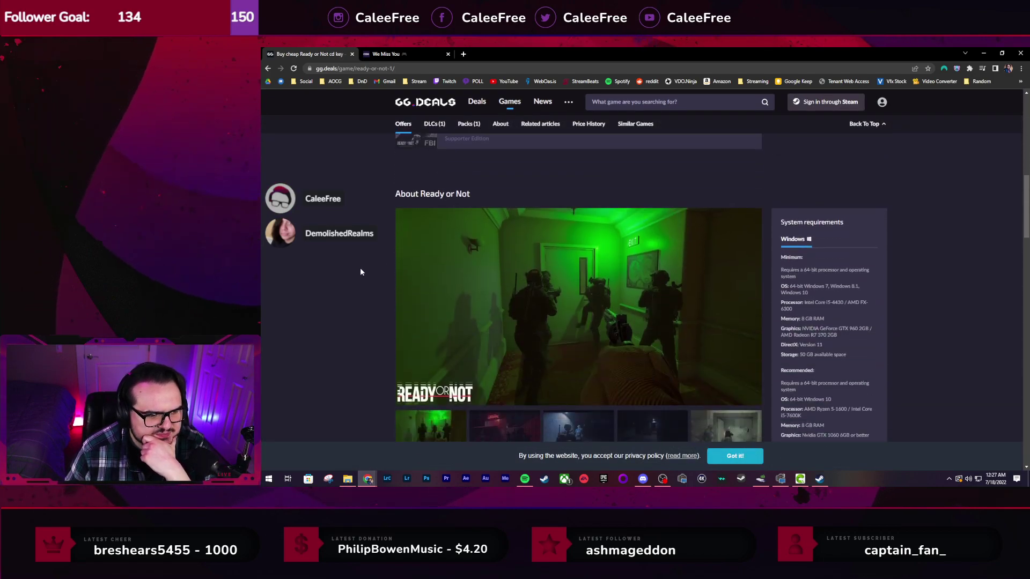
scroll(361, 272, "down", 2)
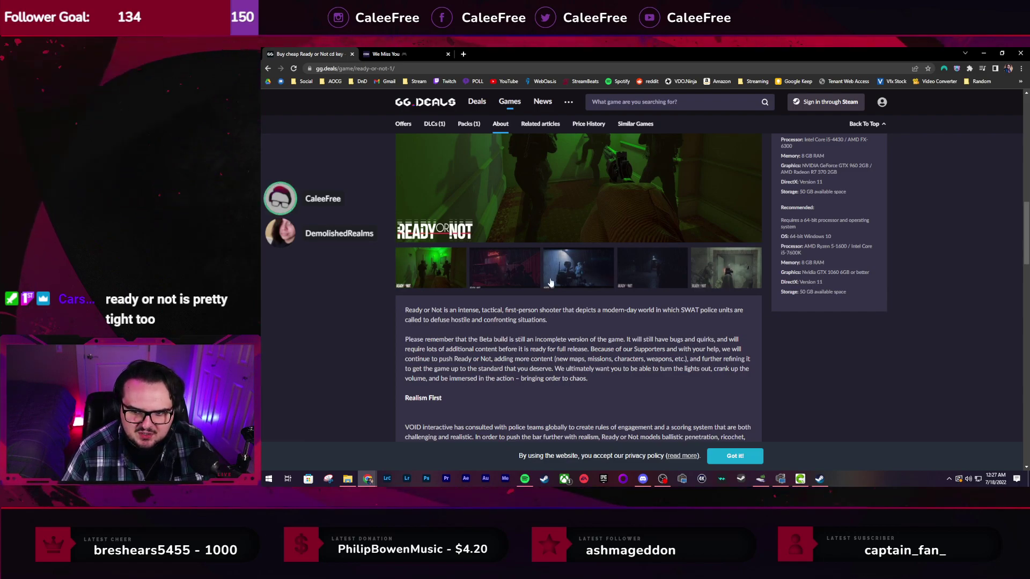
scroll(578, 268, "down", 2)
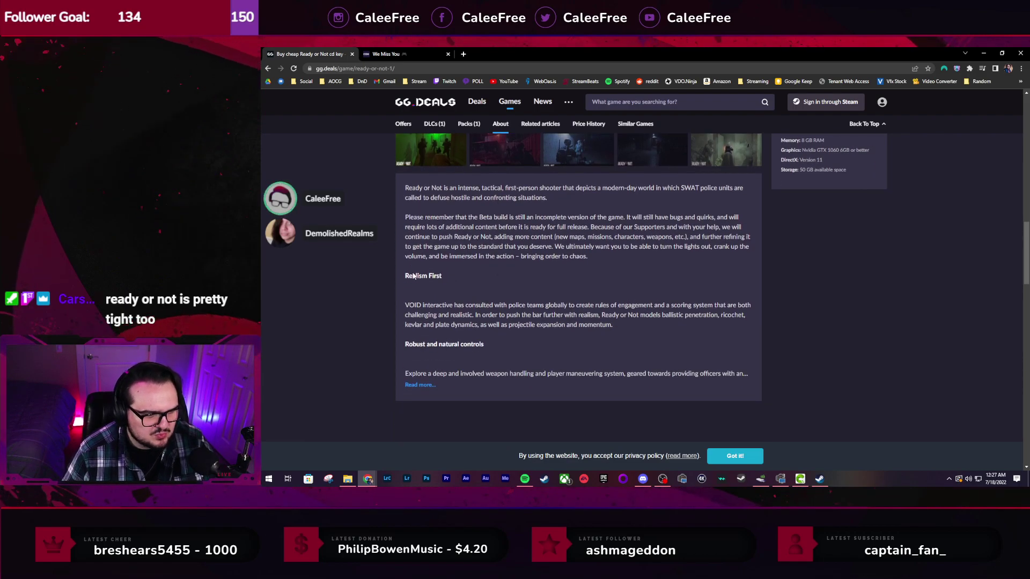
left_click_drag(399, 275, 436, 276)
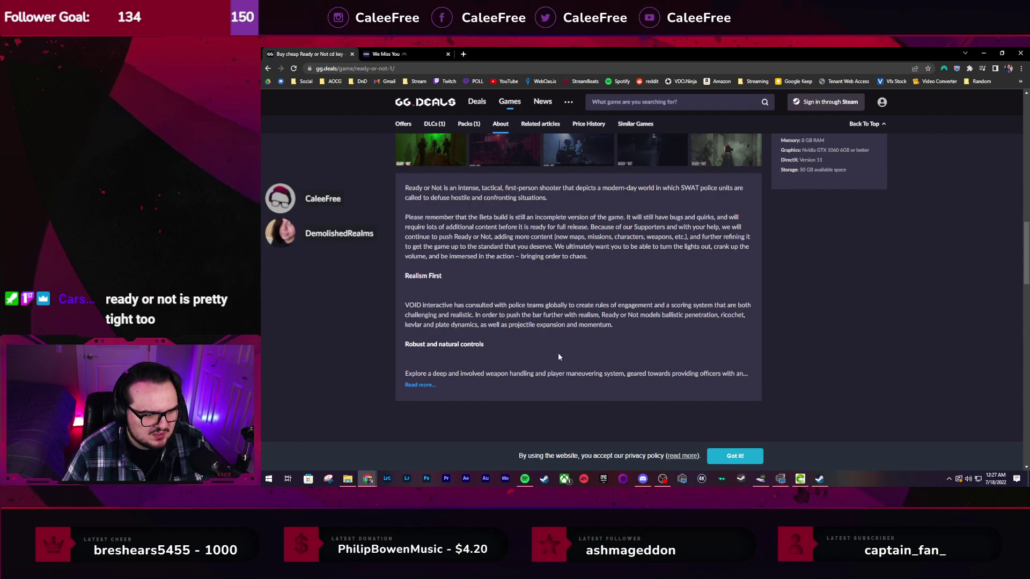
scroll(558, 357, "up", 5)
scroll(558, 357, "down", 2)
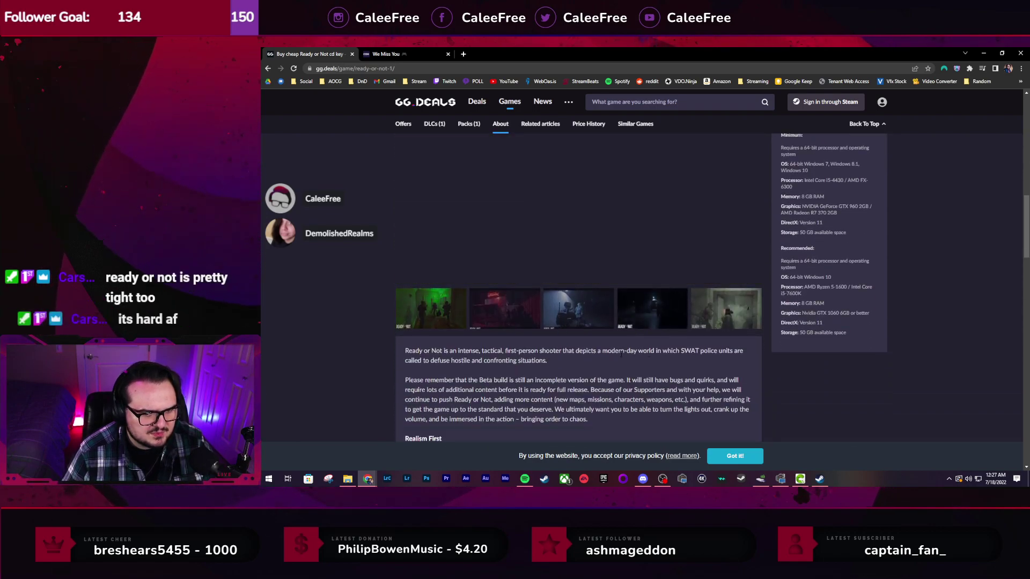
scroll(616, 370, "up", 1)
left_click(756, 395)
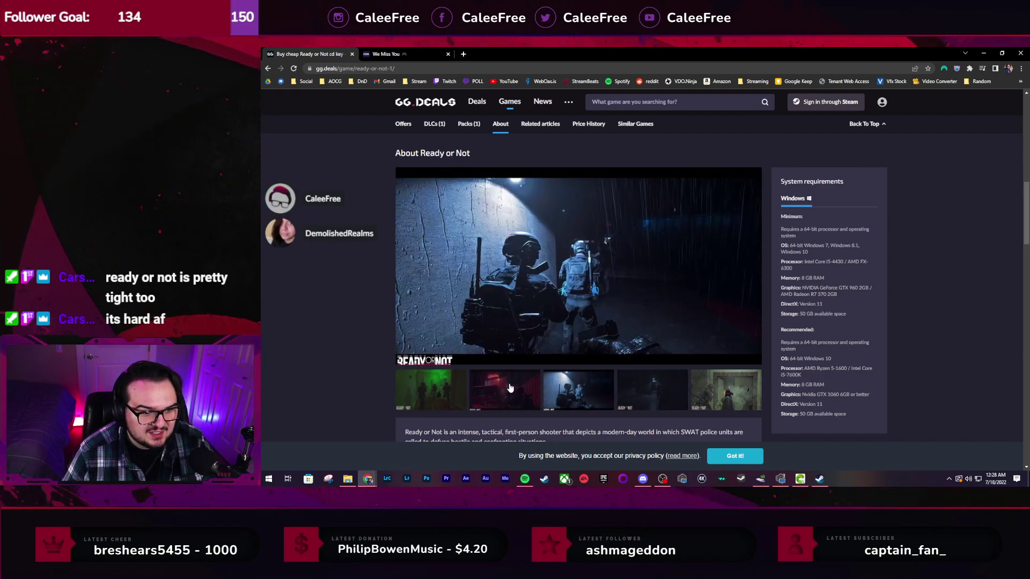
Open Ready or Not's Steam store listing from the Offers section
scroll(471, 374, "up", 4)
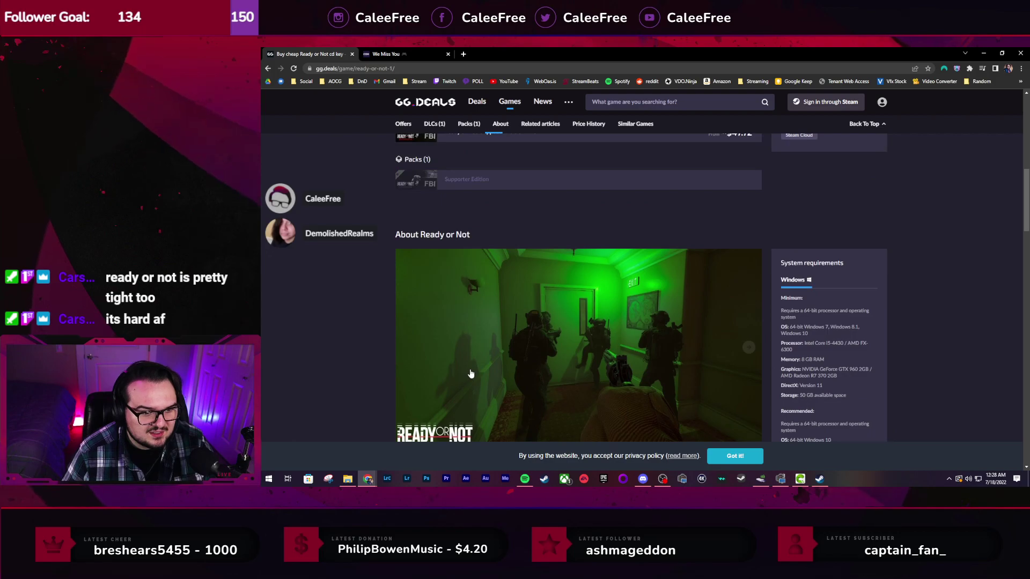
scroll(470, 374, "up", 8)
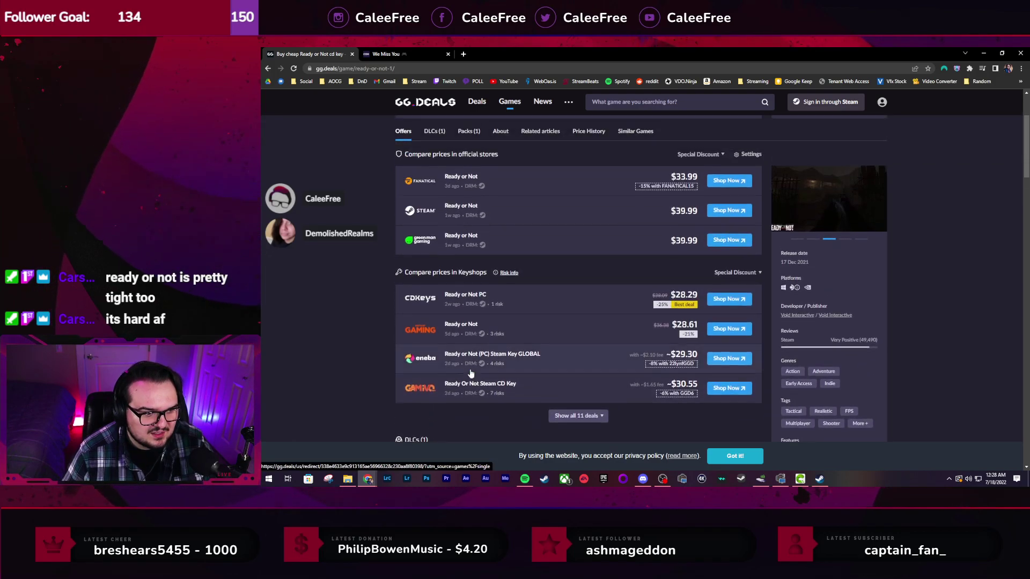
left_click(446, 218)
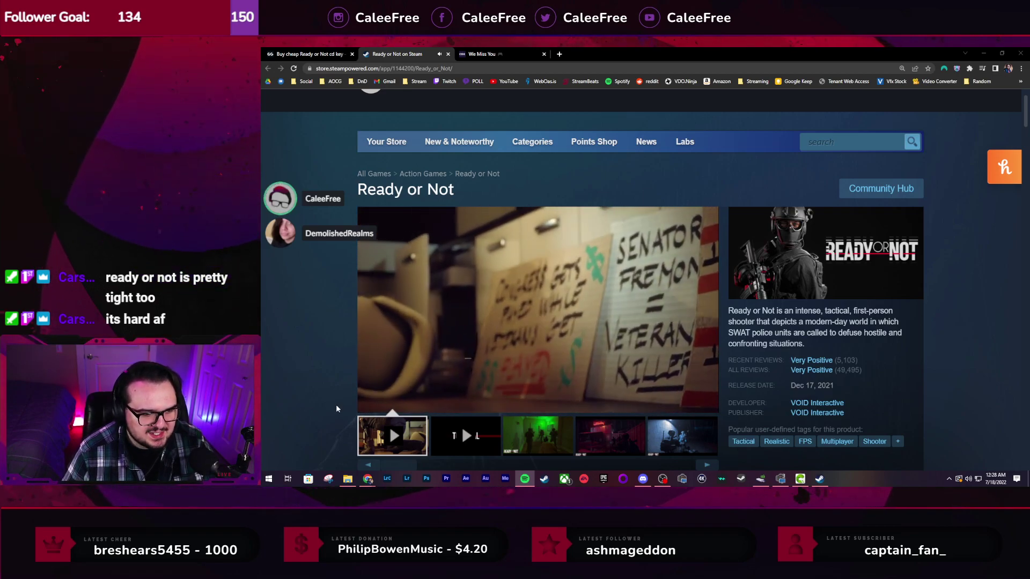
Play Ready or Not's Steam trailer in full screen
scroll(314, 393, "down", 1)
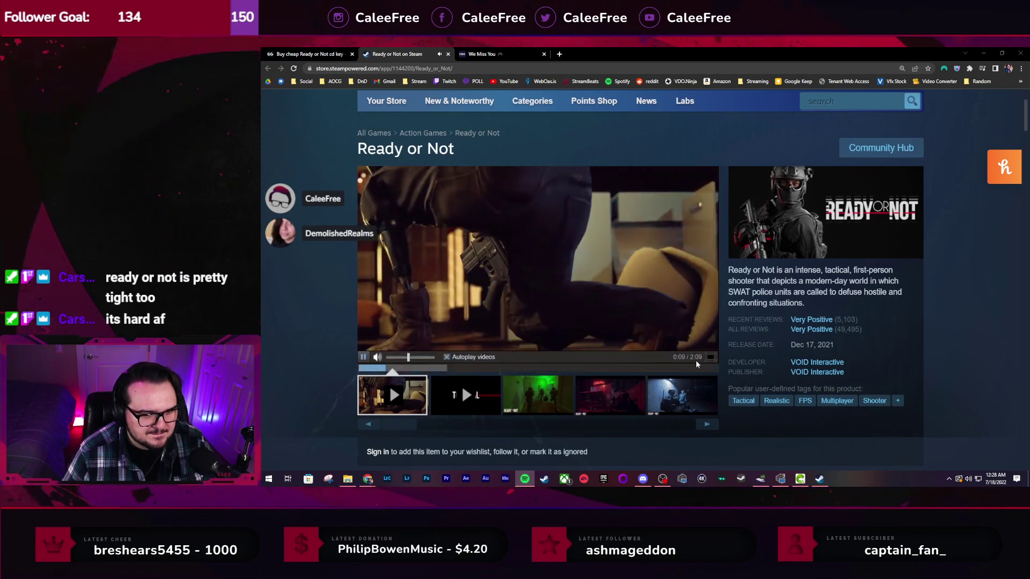
left_click(709, 356)
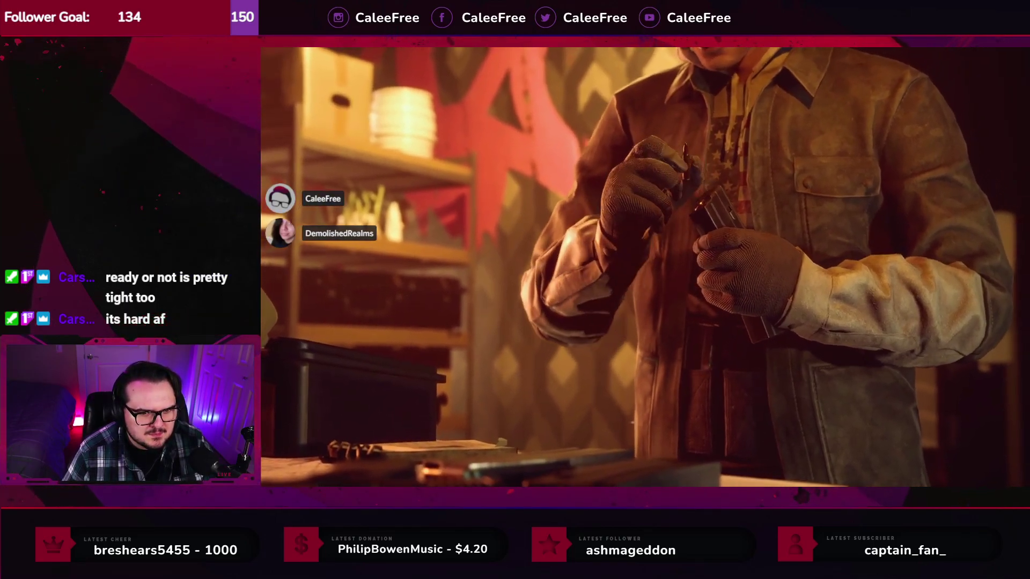
mouse_move(427, 466)
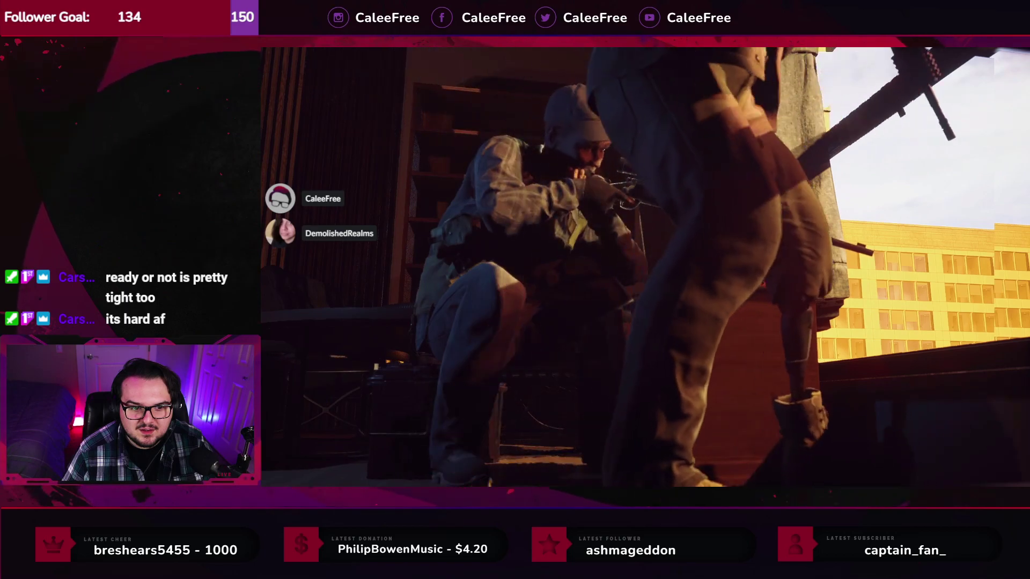
mouse_move(821, 348)
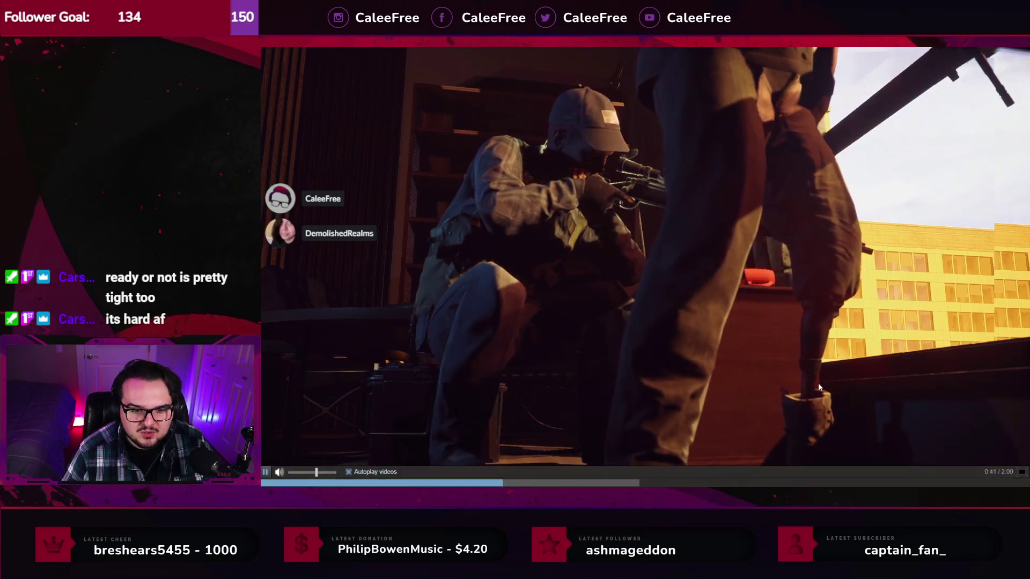
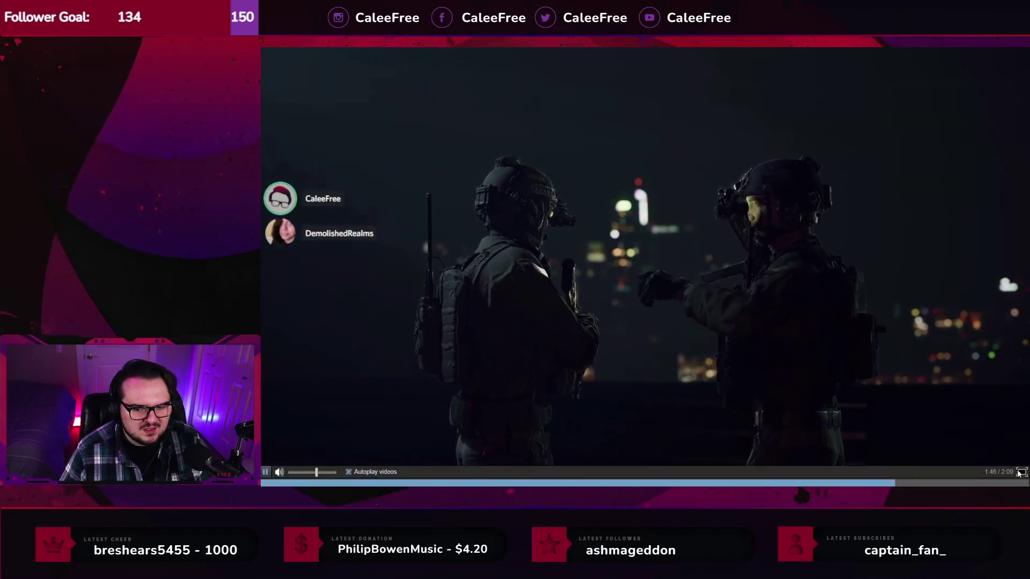
Exit the fullscreen Ready or Not trailer and close its Steam page
left_click(1020, 472)
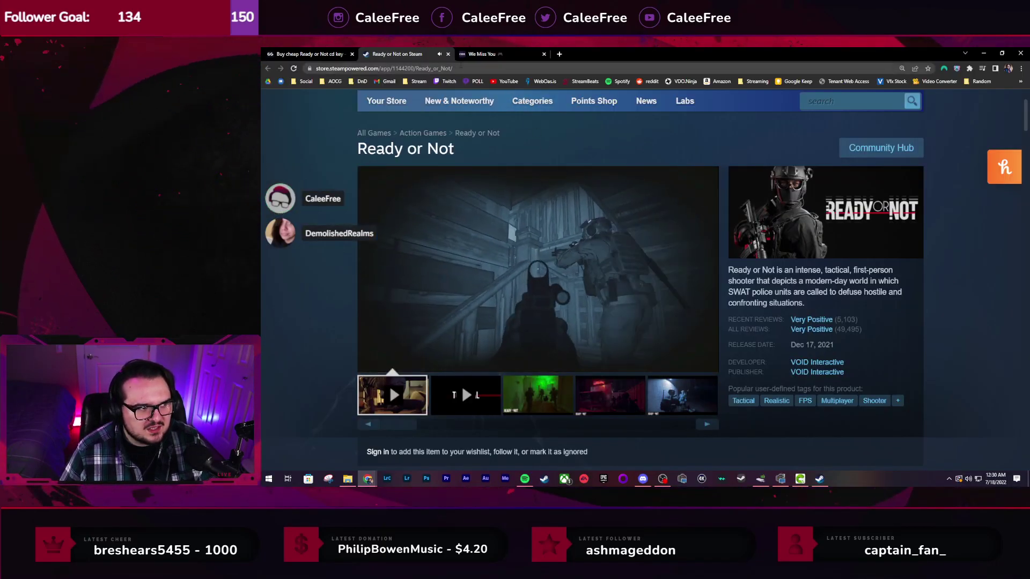
left_click(448, 54)
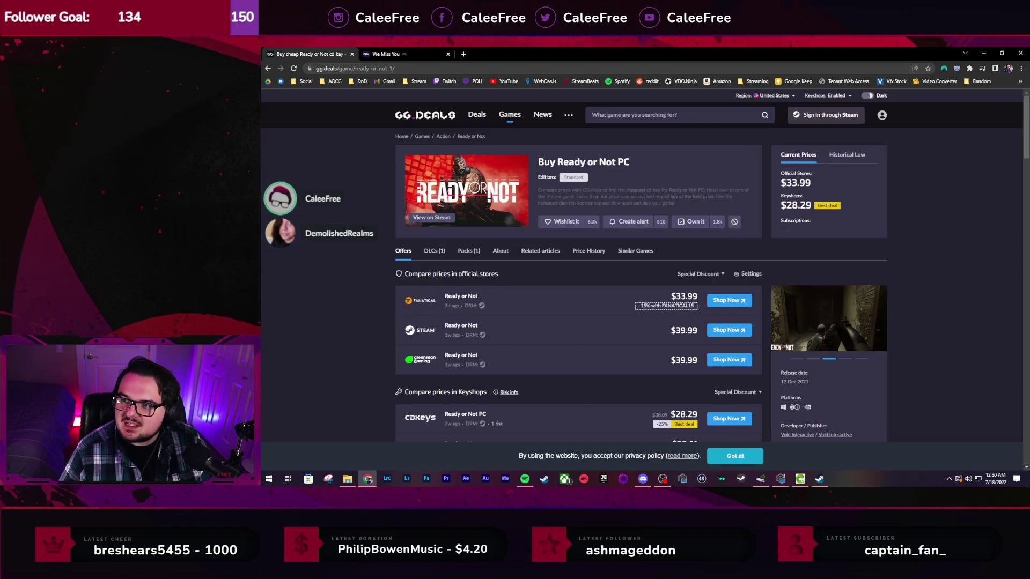
key("alt+Tab")
scroll(306, 253, "down", 5)
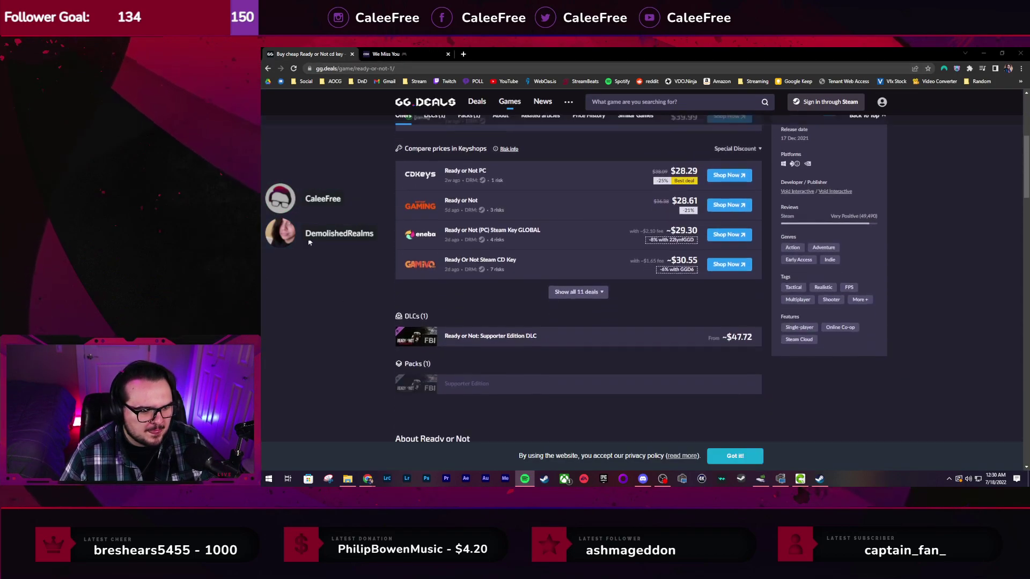
key("alt+Tab")
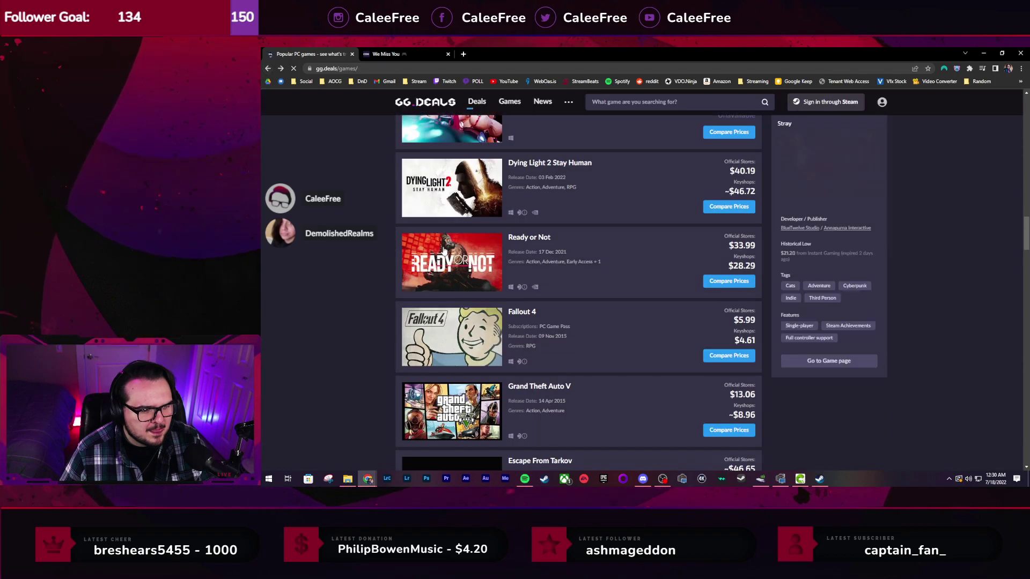
Scroll down the GG.deals popular PC games list
scroll(338, 220, "down", 2)
scroll(337, 216, "down", 1)
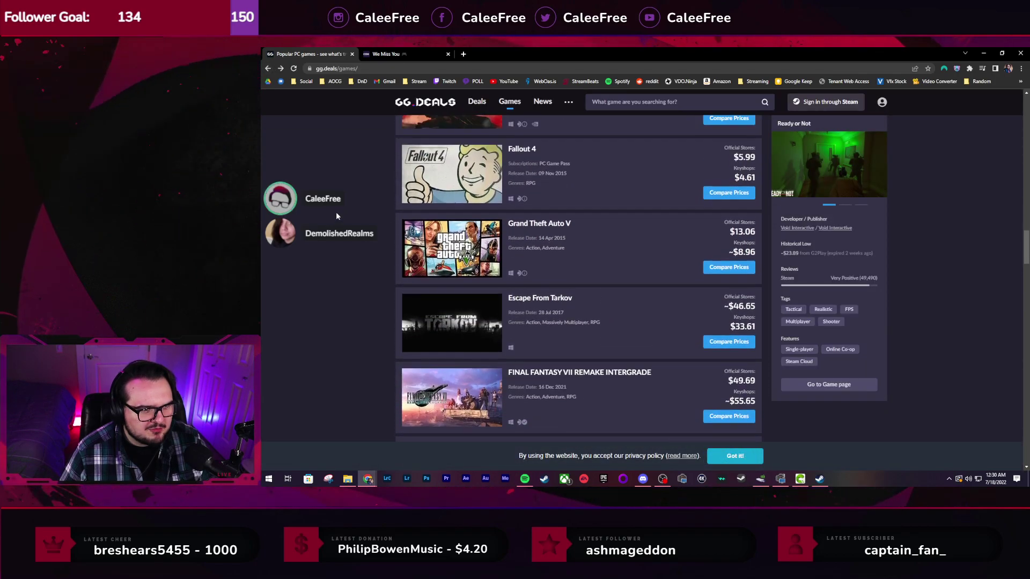
scroll(312, 248, "down", 4)
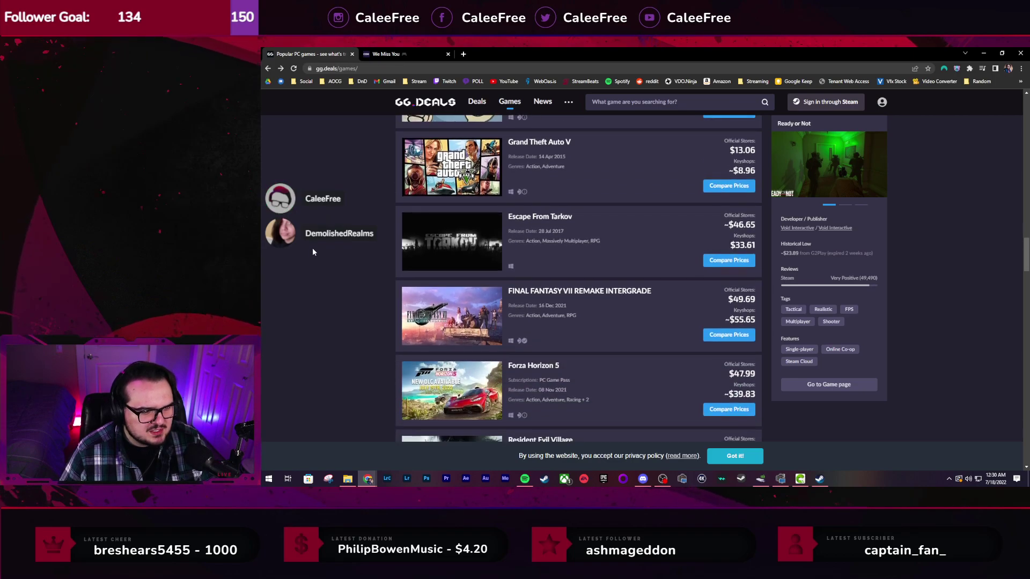
scroll(312, 242, "down", 3)
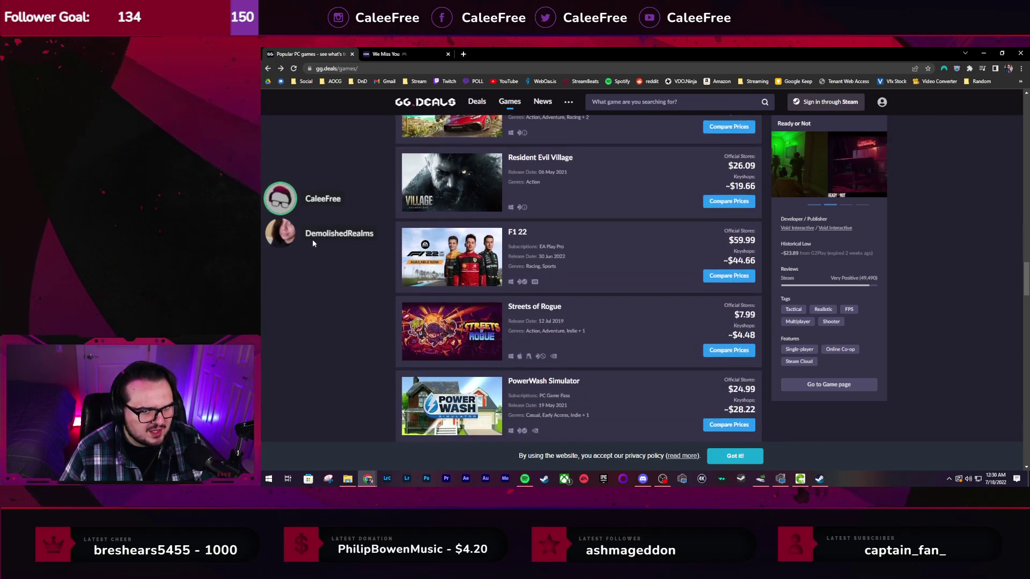
scroll(436, 215, "up", 1)
Open Resident Evil Village on GG.deals and review its official-store and keyshop offers
left_click(436, 214)
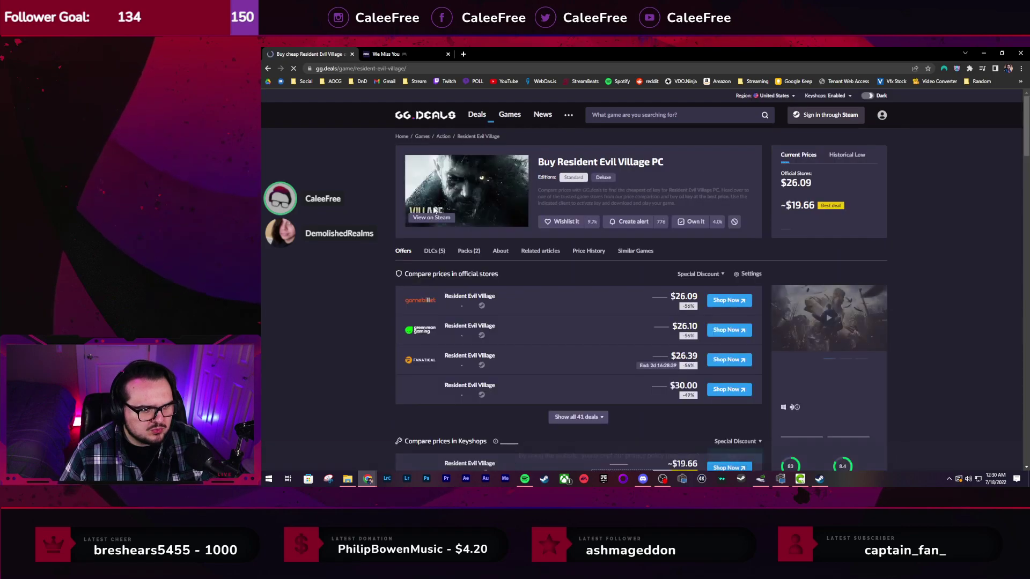
scroll(344, 183, "down", 3)
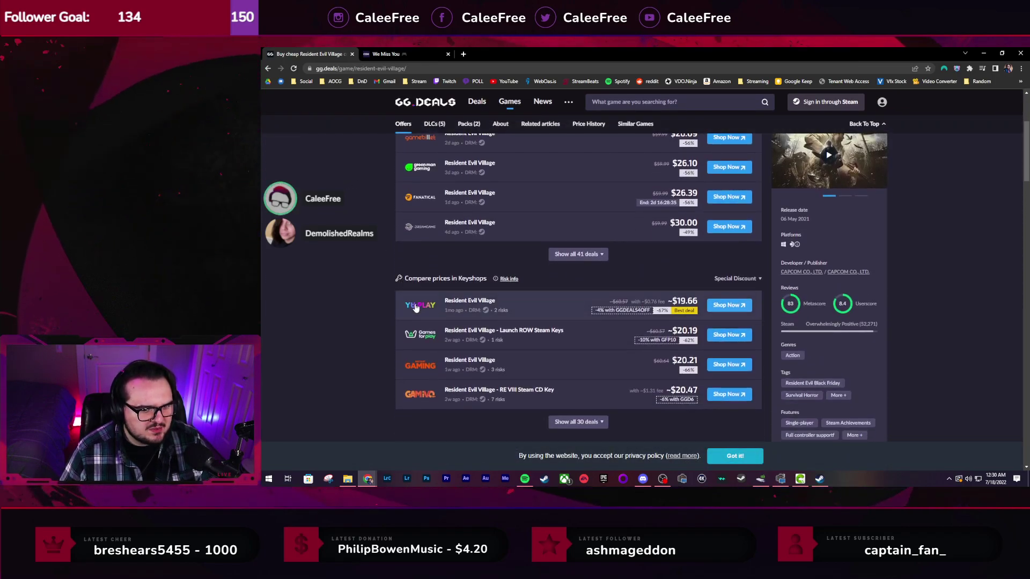
scroll(372, 272, "up", 3)
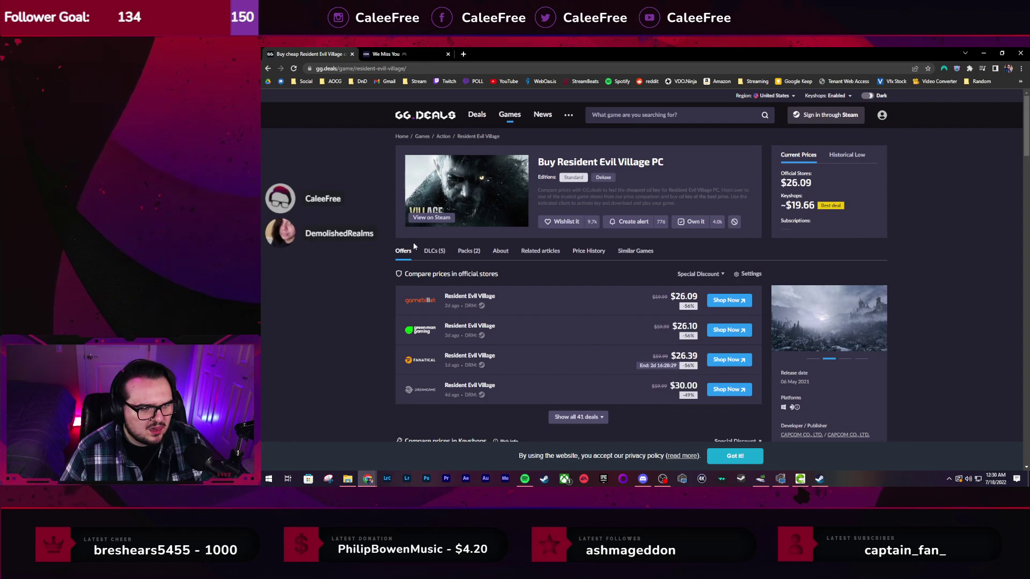
Open Resident Evil Village on Steam, entering birth year 2000 at the age check
left_click(412, 220)
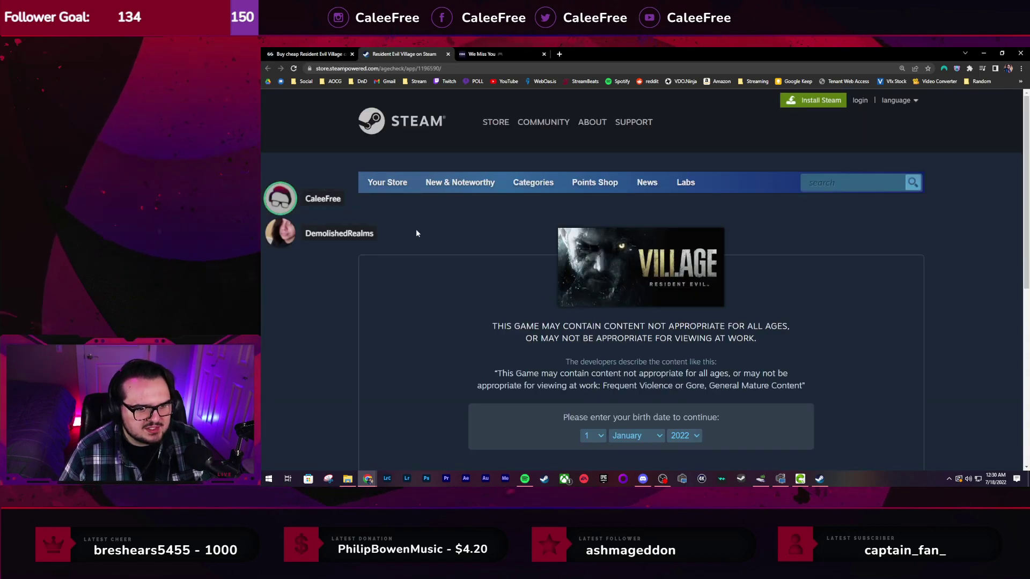
scroll(646, 351, "down", 2)
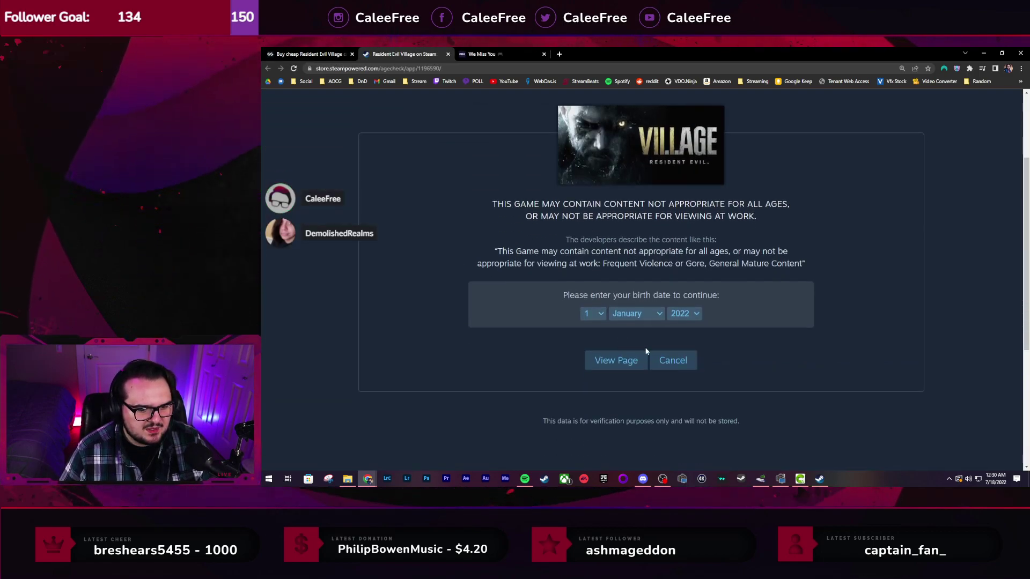
left_click(681, 314)
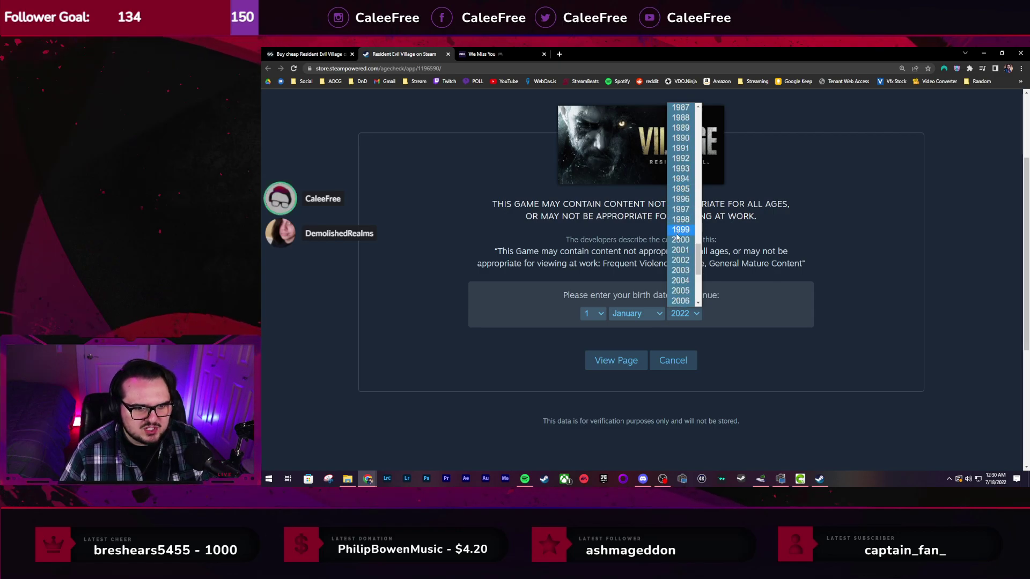
left_click(678, 239)
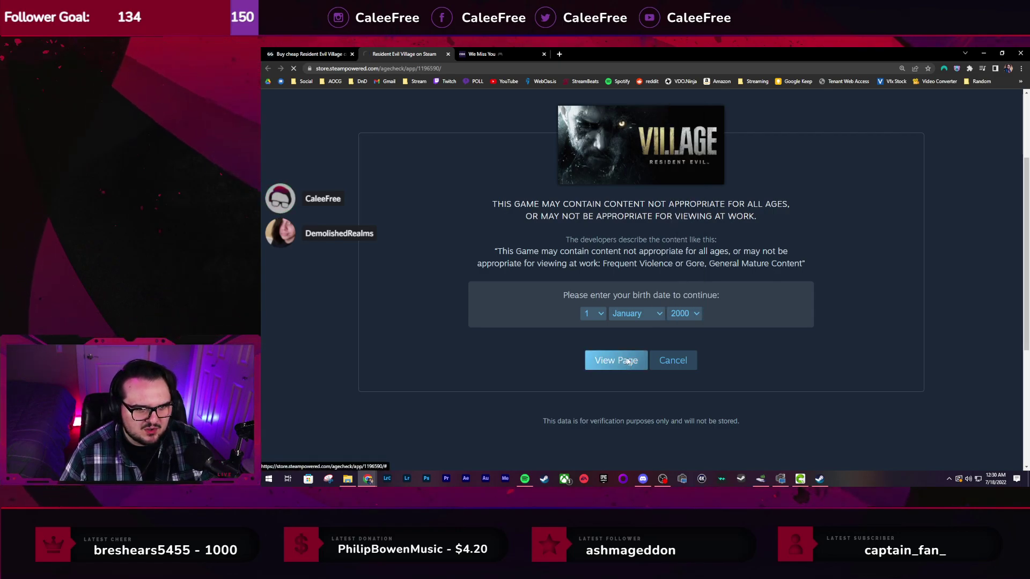
scroll(462, 344, "down", 2)
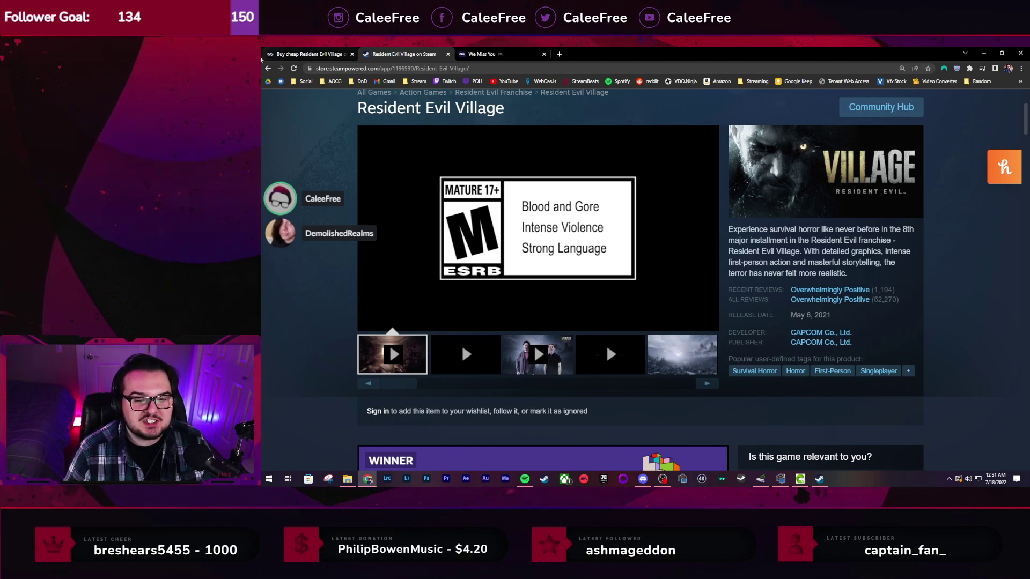
Play the Resident Evil Village trailer, seeking through 0:30, 1:02 and 1:45 to near the end
mouse_move(449, 285)
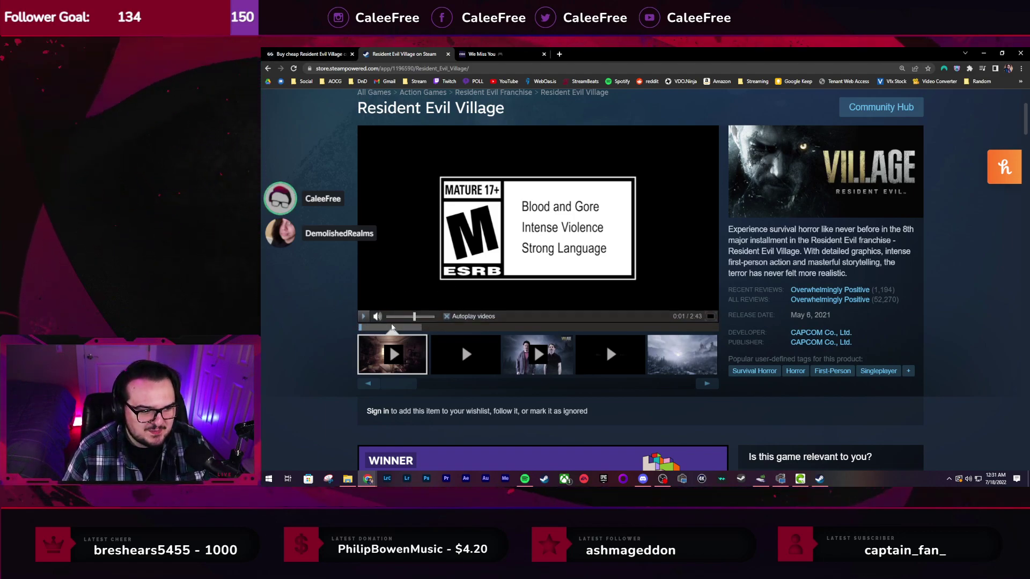
left_click(398, 328)
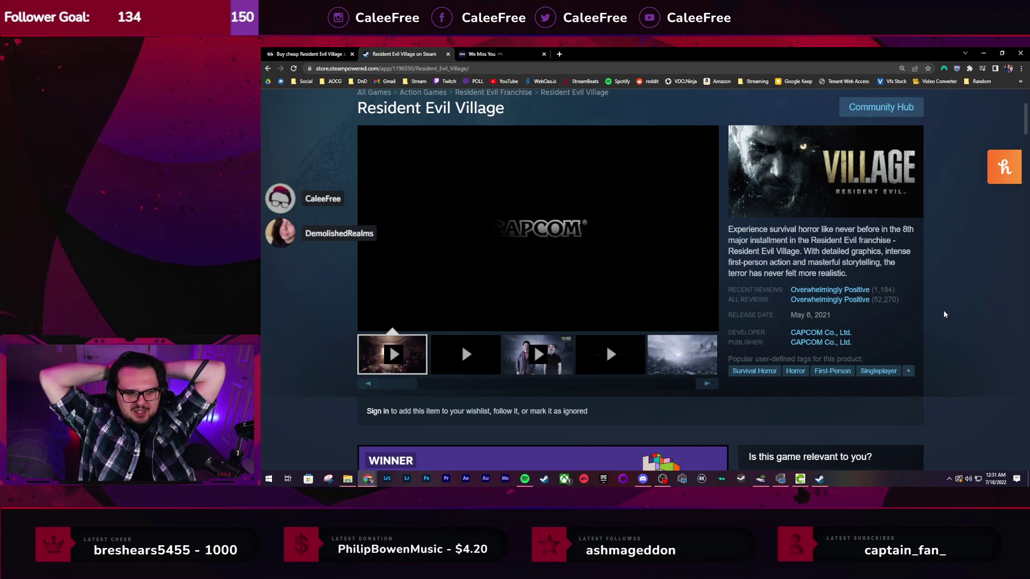
left_click(364, 317)
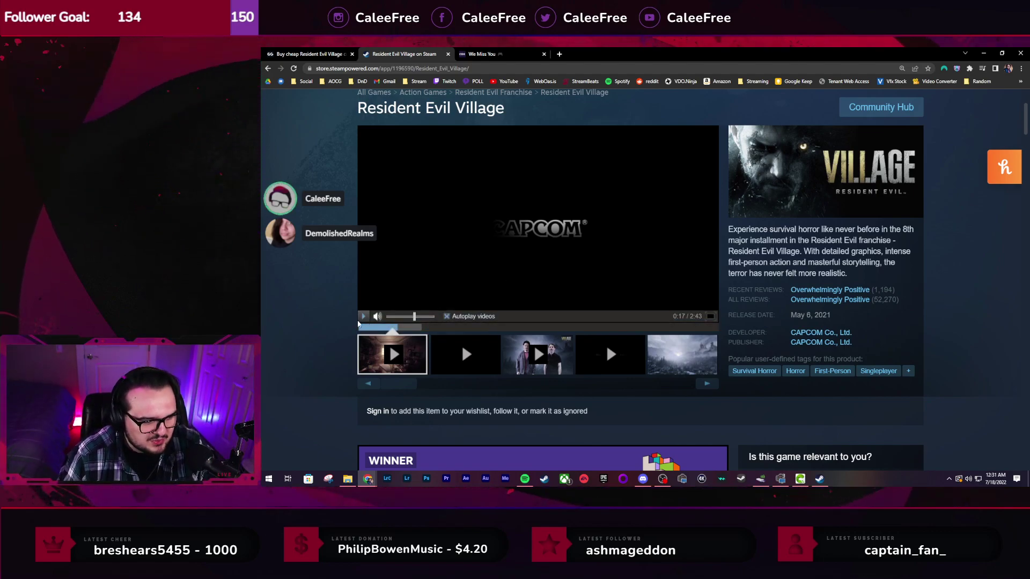
left_click(423, 327)
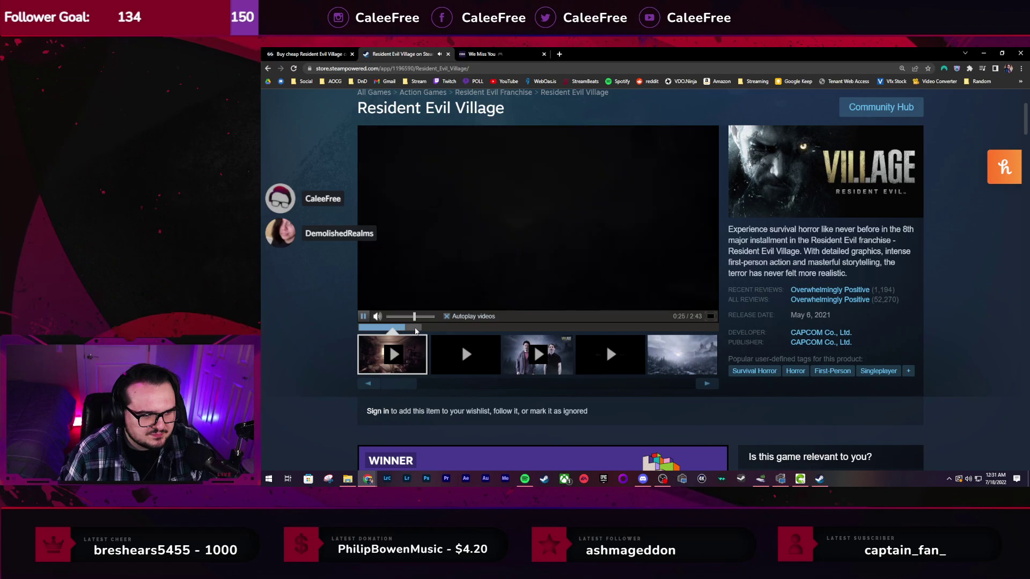
left_click(490, 328)
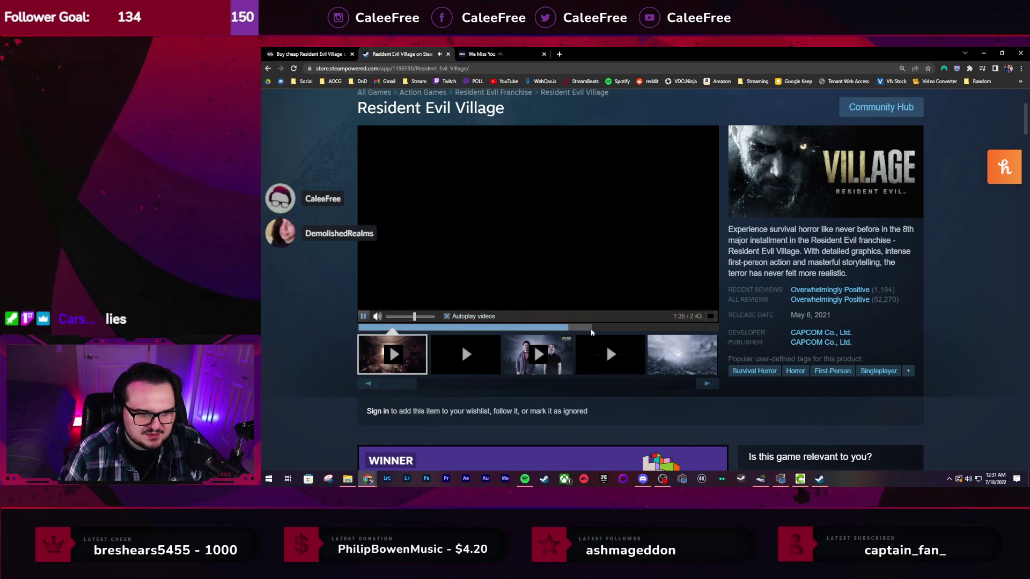
left_click(590, 328)
left_click(638, 328)
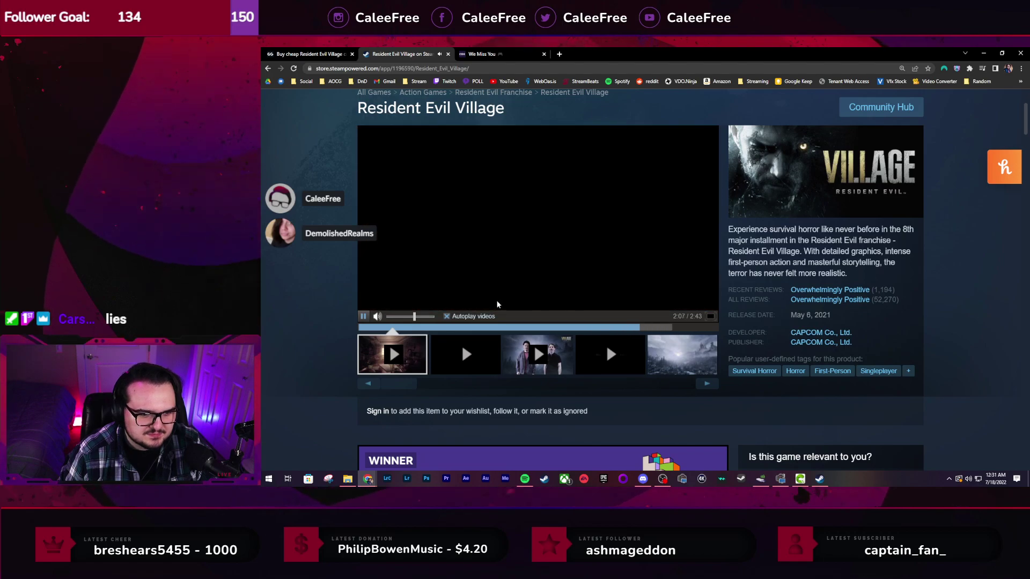
Pause the trailer and close the Steam page, returning to the GG.deals deals page
left_click(362, 316)
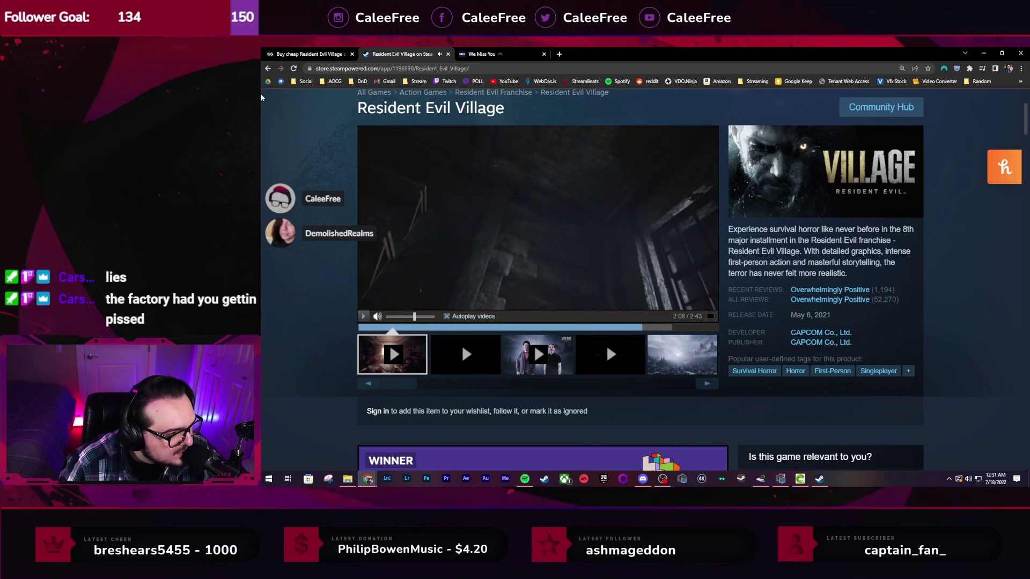
left_click(266, 68)
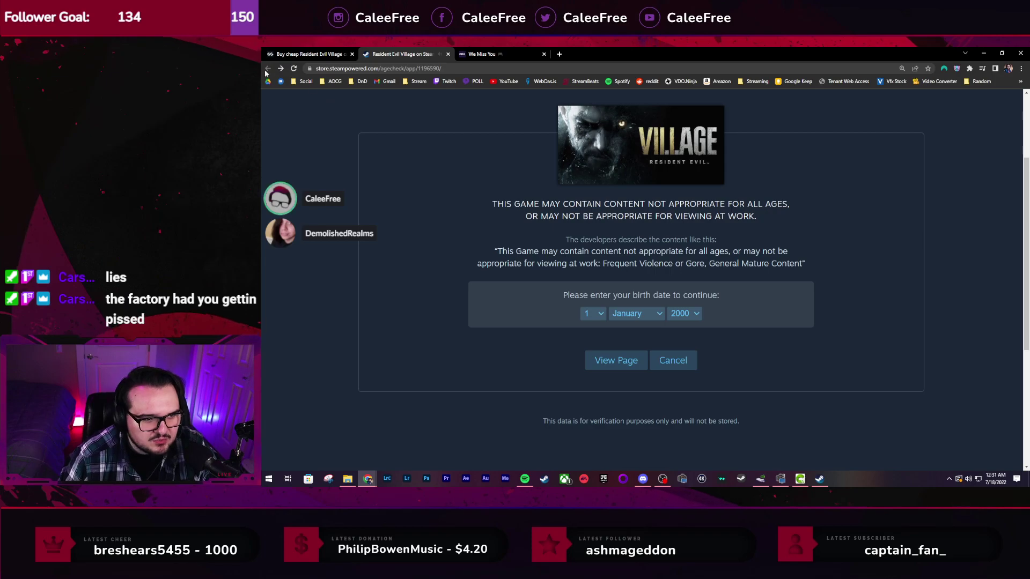
left_click(447, 54)
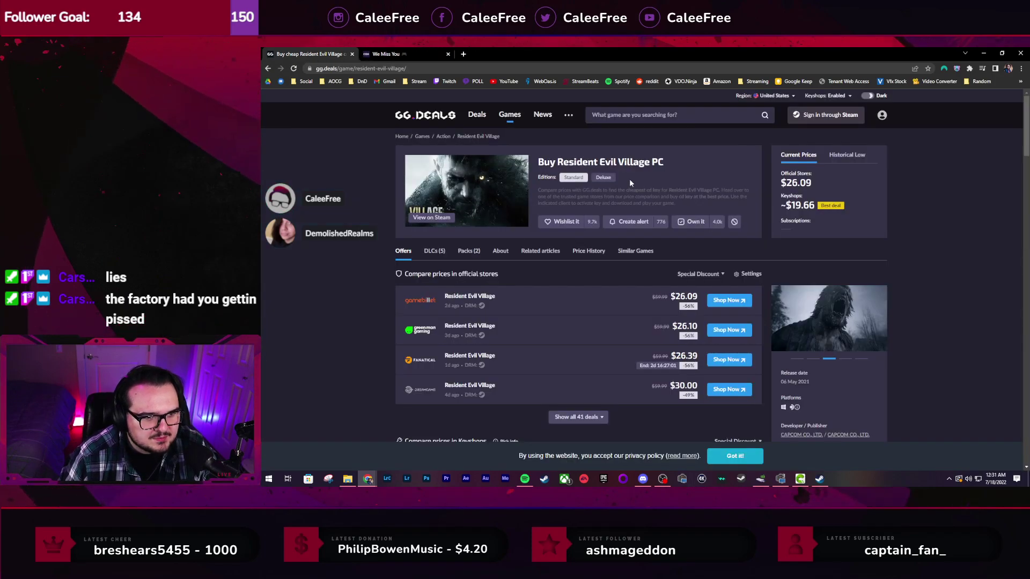
Search GG.deals for RUST and open the Rust deals page
left_click(646, 115)
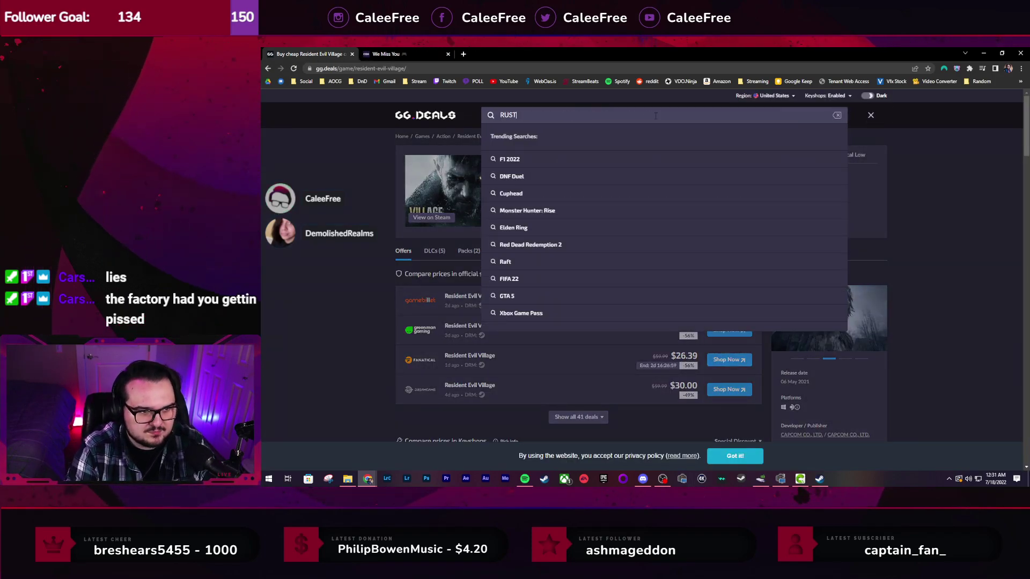
key("Return")
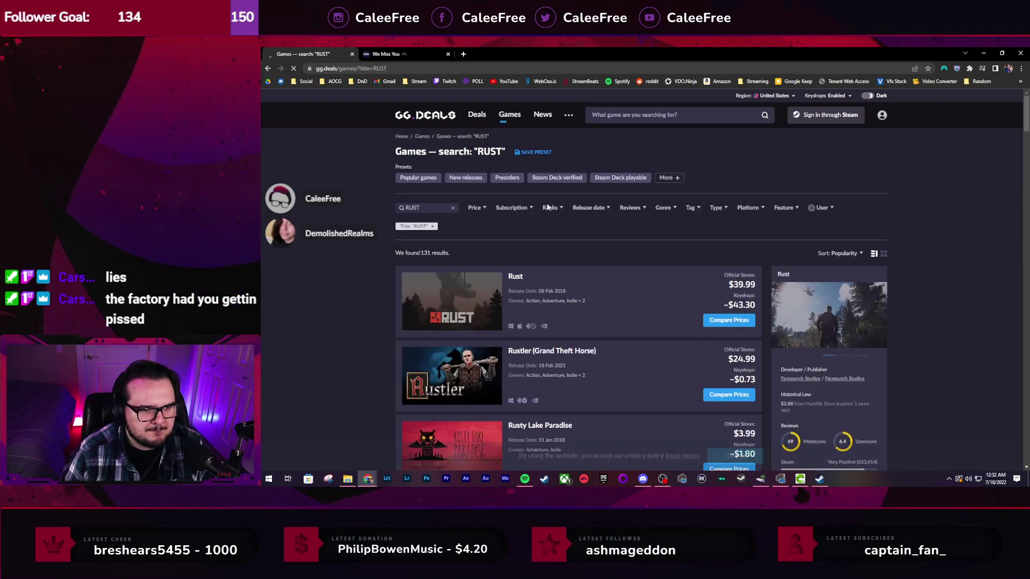
left_click(478, 289)
Scroll the Rust page down to its Price History chart
scroll(477, 274, "down", 3)
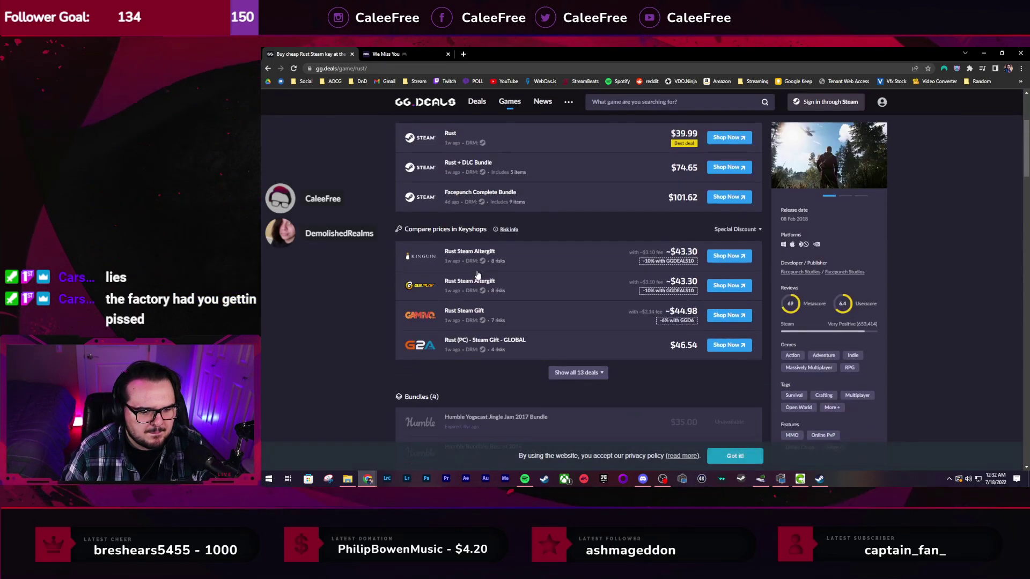
scroll(475, 257, "up", 2)
scroll(470, 198, "down", 3)
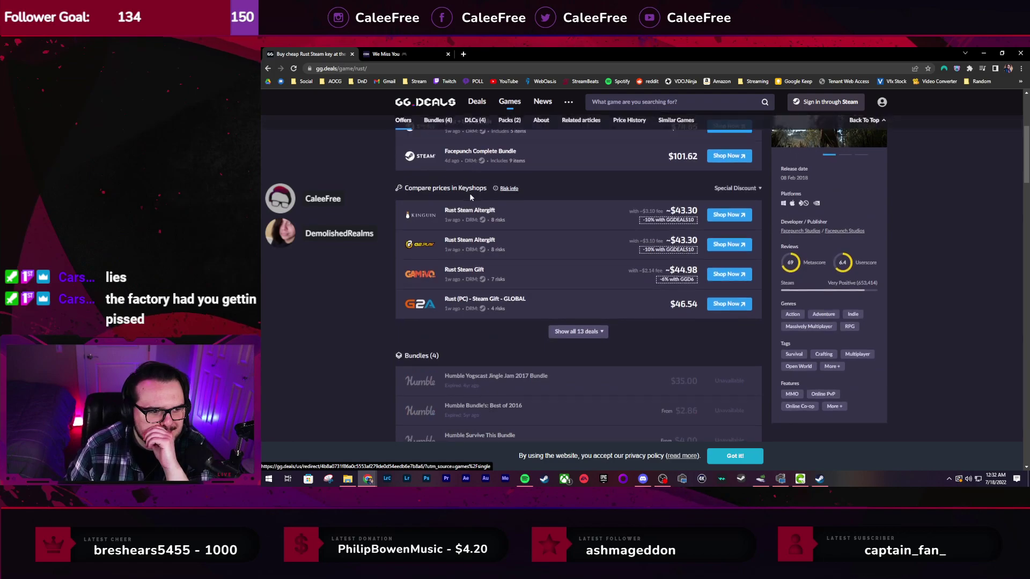
scroll(470, 198, "down", 7)
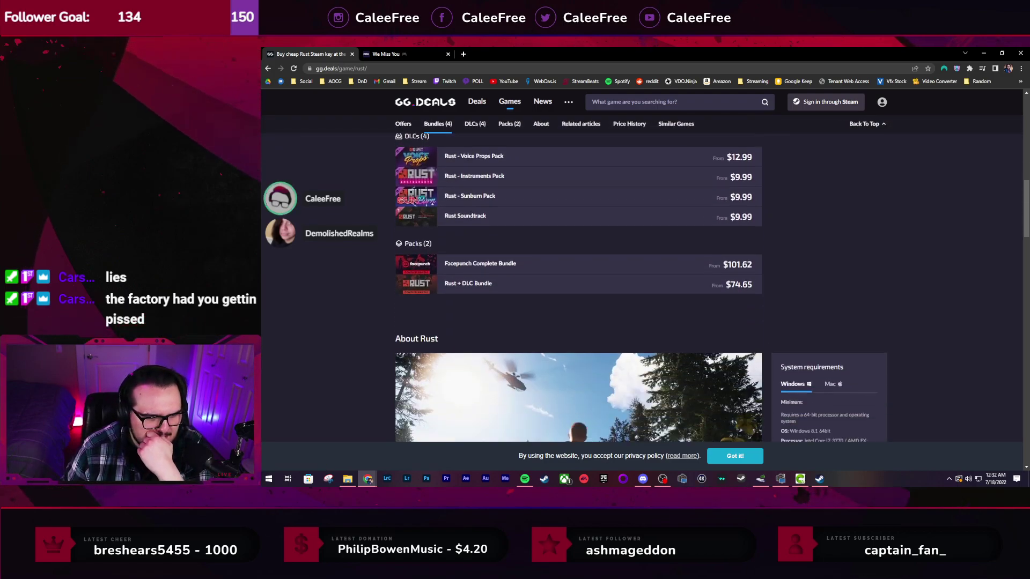
scroll(469, 254, "down", 10)
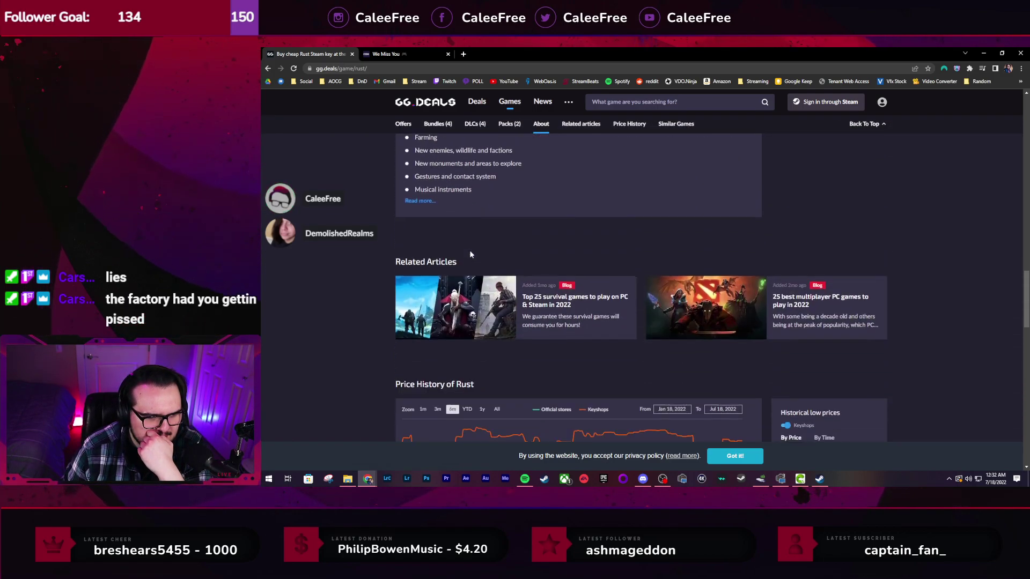
scroll(469, 250, "down", 3)
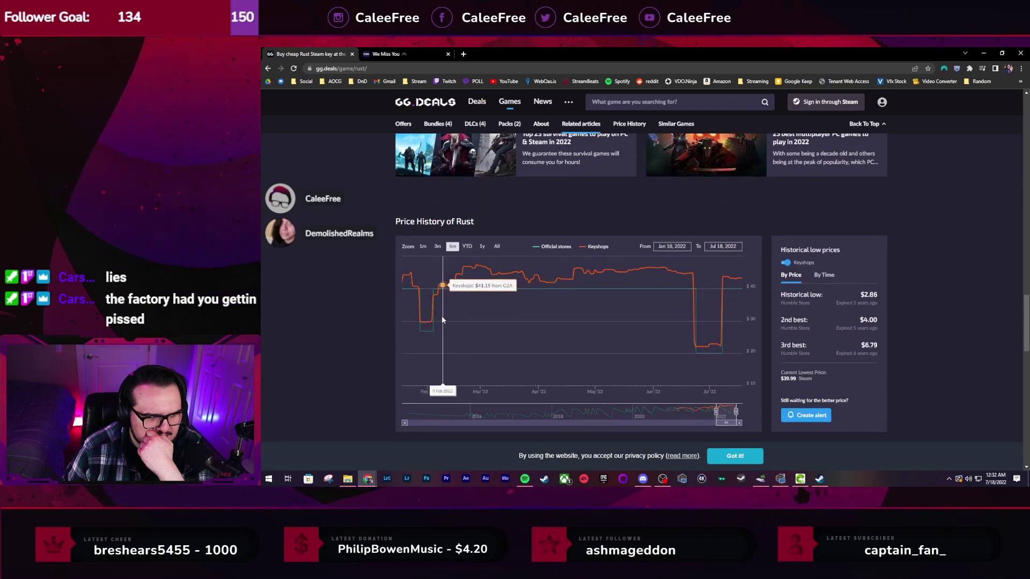
Narrow Rust's price chart to Oct 21, 2021–Jul 18, 2022, showing only official stores
left_click(494, 246)
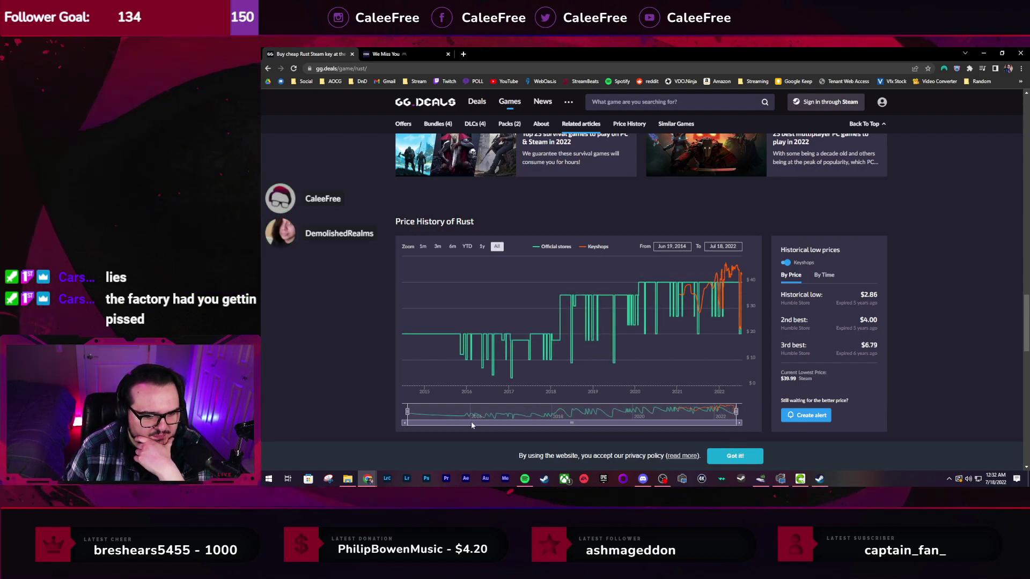
left_click_drag(408, 410, 735, 392)
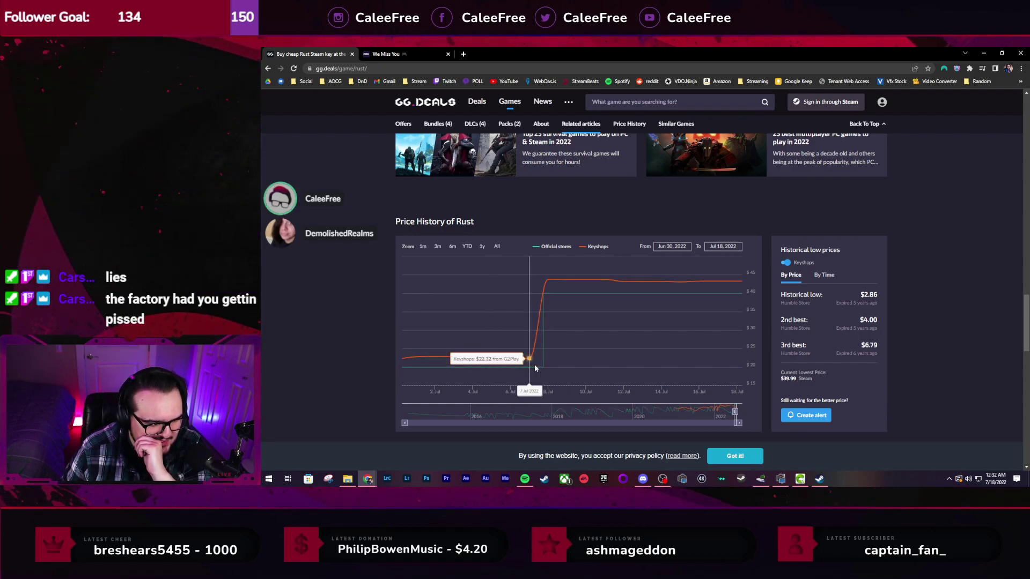
left_click(556, 246)
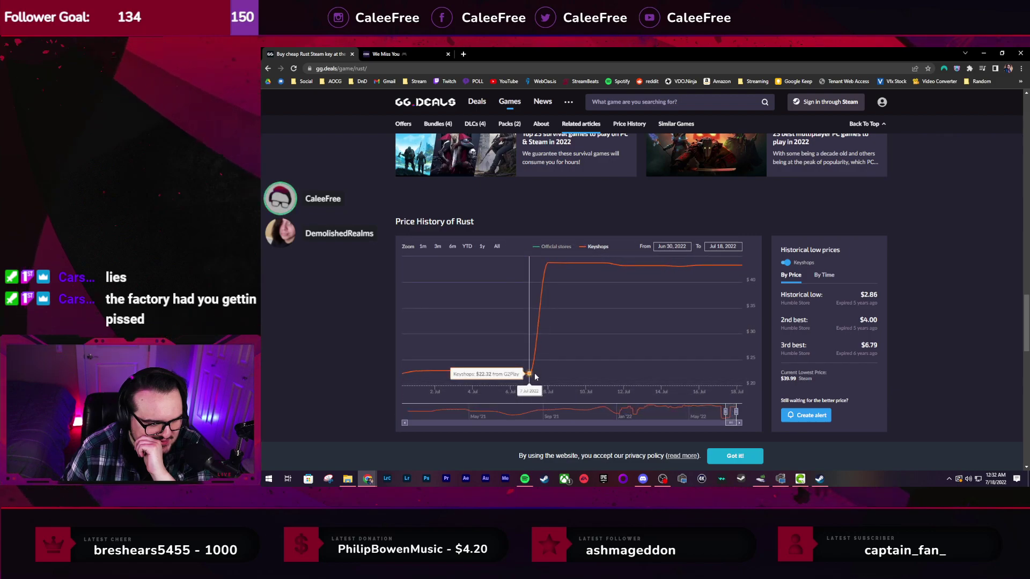
left_click(593, 246)
left_click(561, 246)
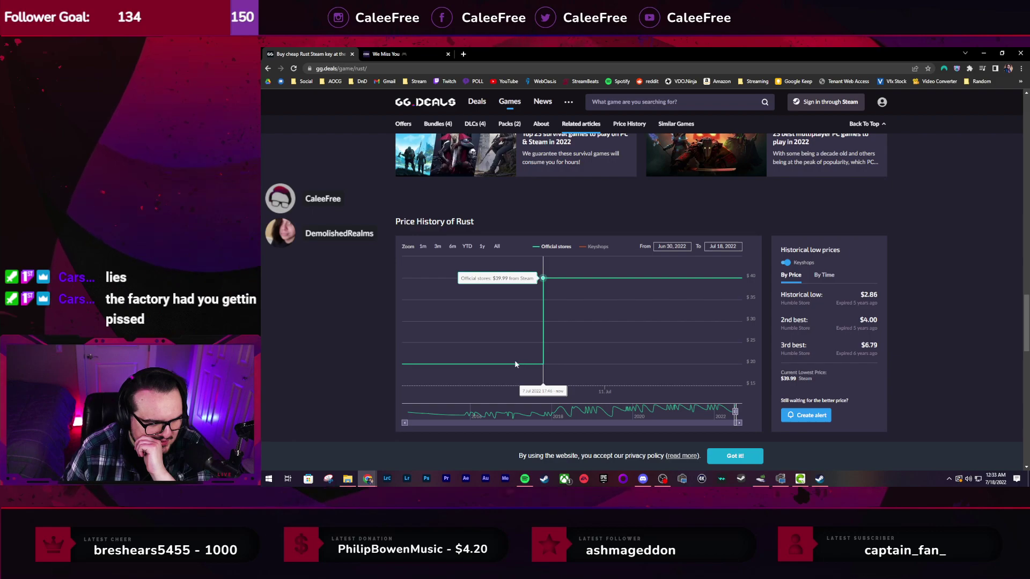
left_click_drag(735, 411, 705, 412)
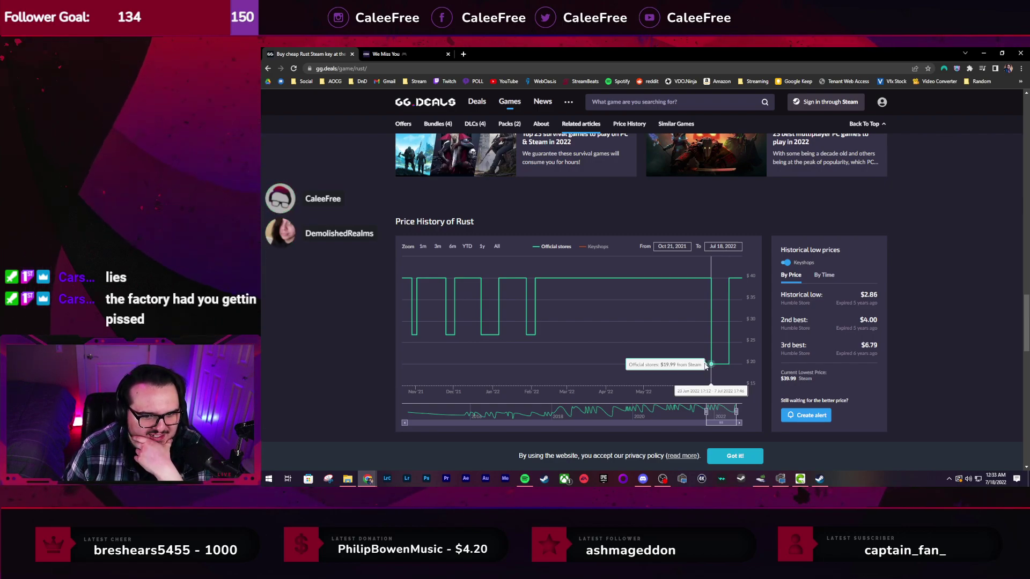
Leave the Rust page and open GG.deals' best current game deals list
scroll(626, 314, "up", 4)
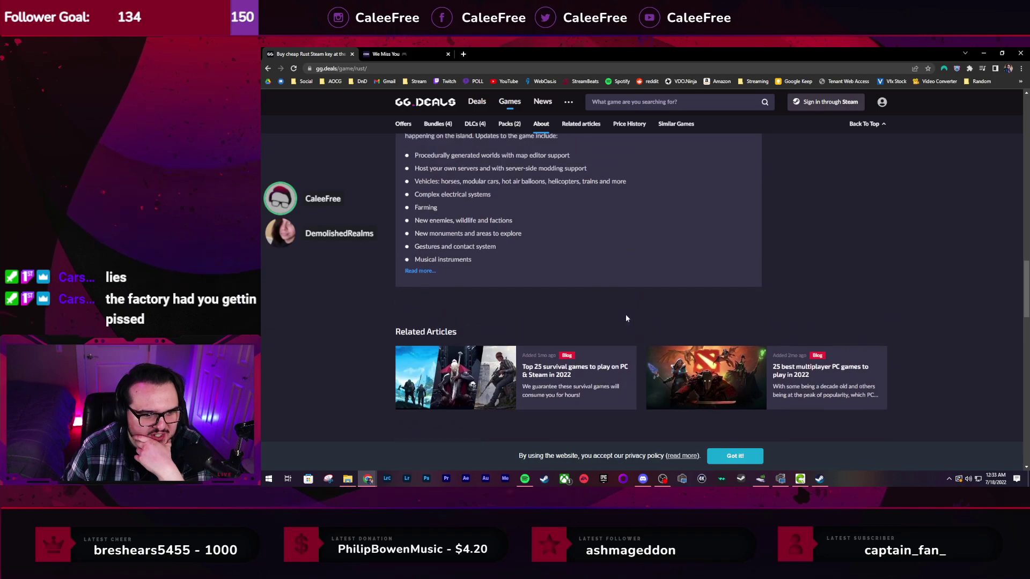
scroll(626, 314, "down", 6)
scroll(625, 319, "down", 5)
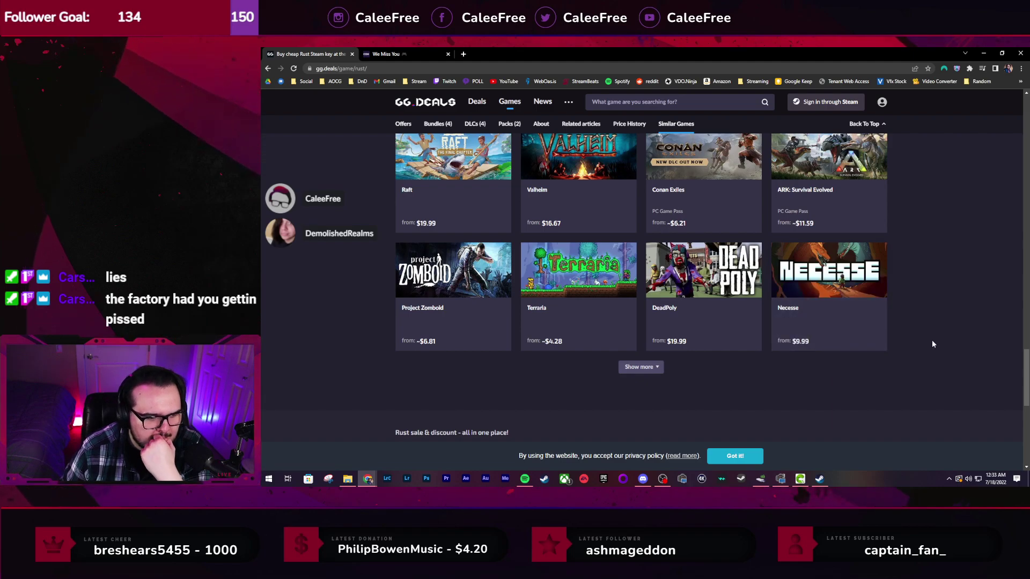
scroll(925, 341, "up", 5)
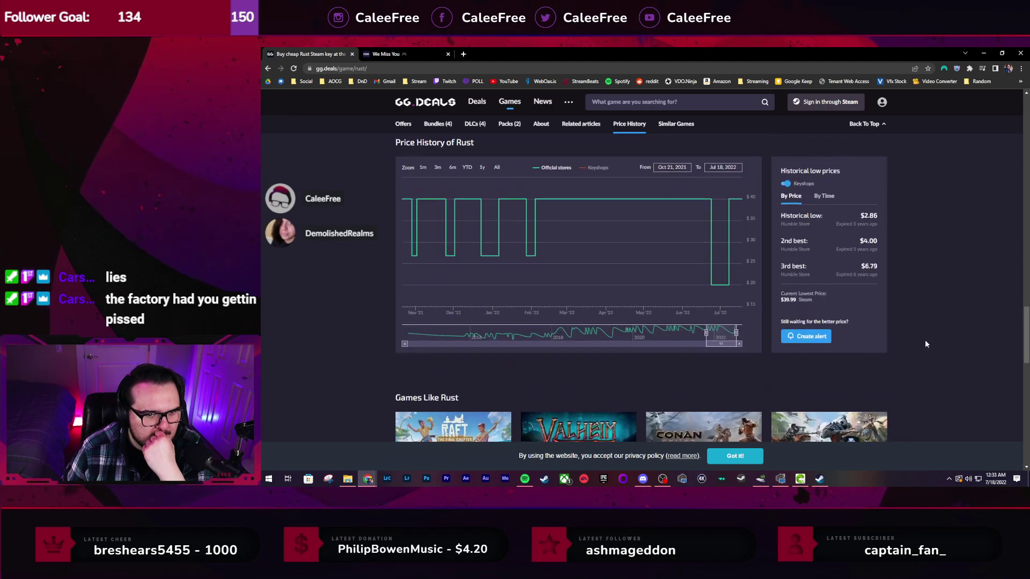
scroll(925, 342, "up", 10)
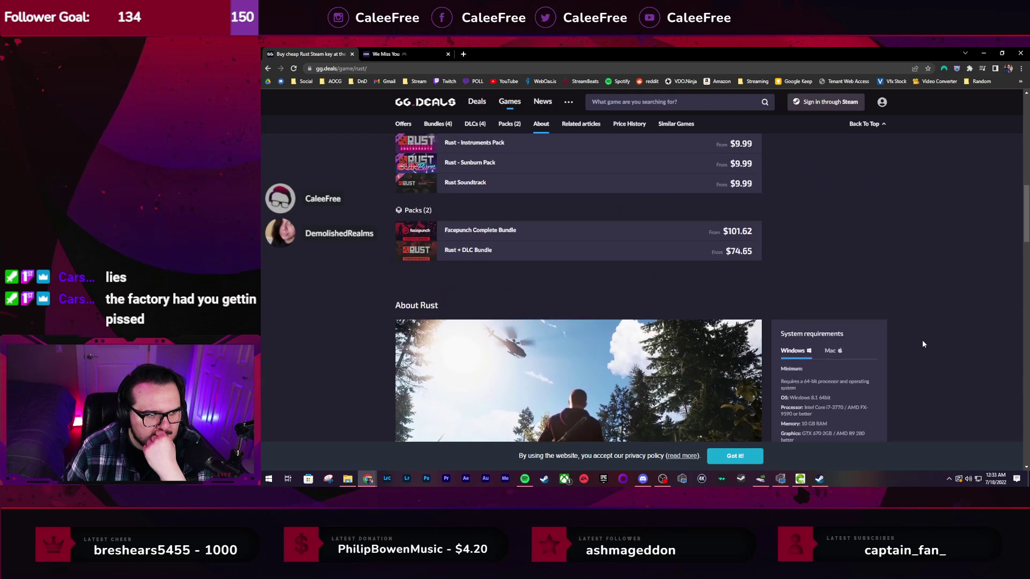
scroll(886, 327, "up", 8)
left_click(477, 101)
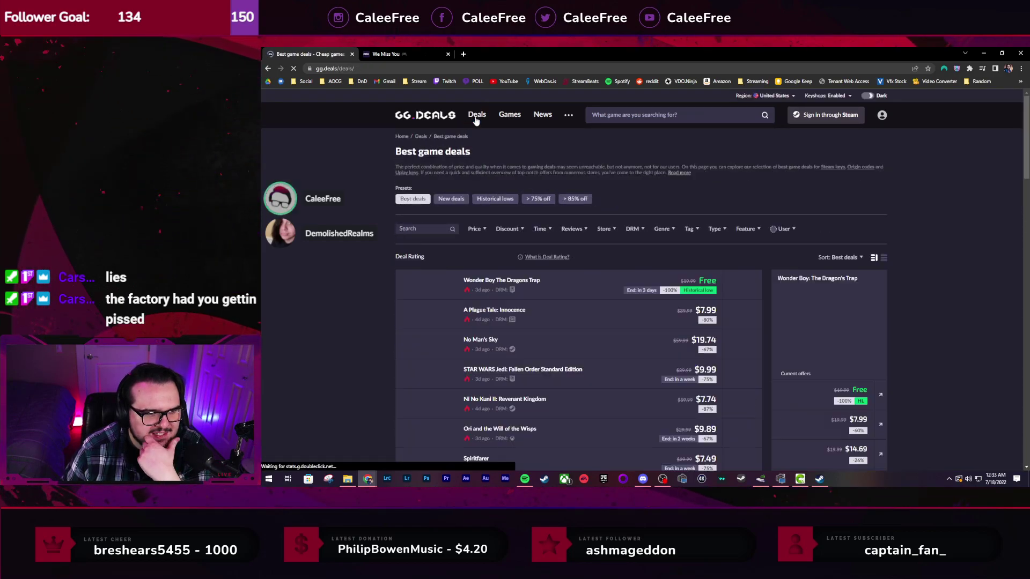
scroll(321, 216, "down", 2)
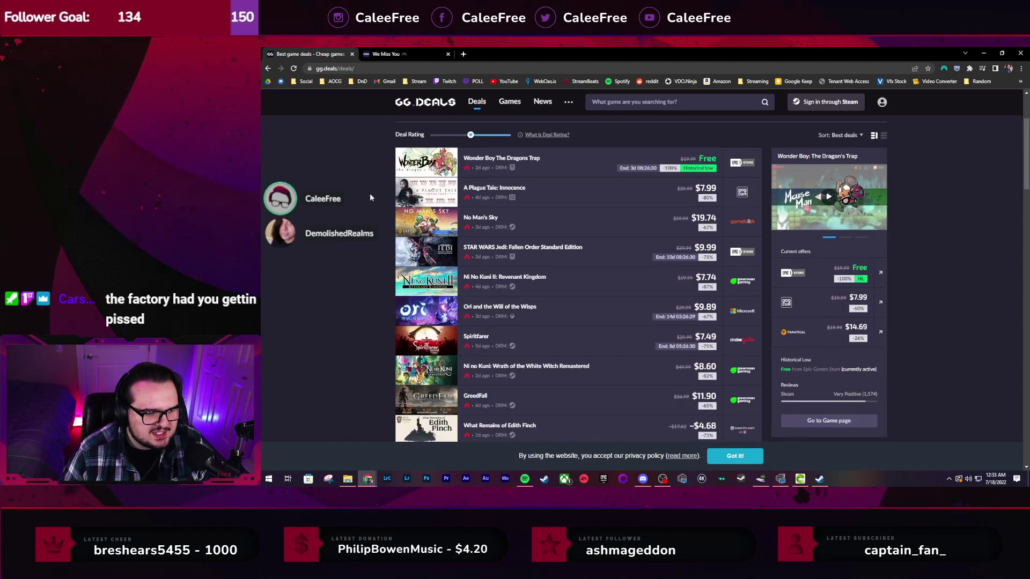
scroll(370, 196, "down", 2)
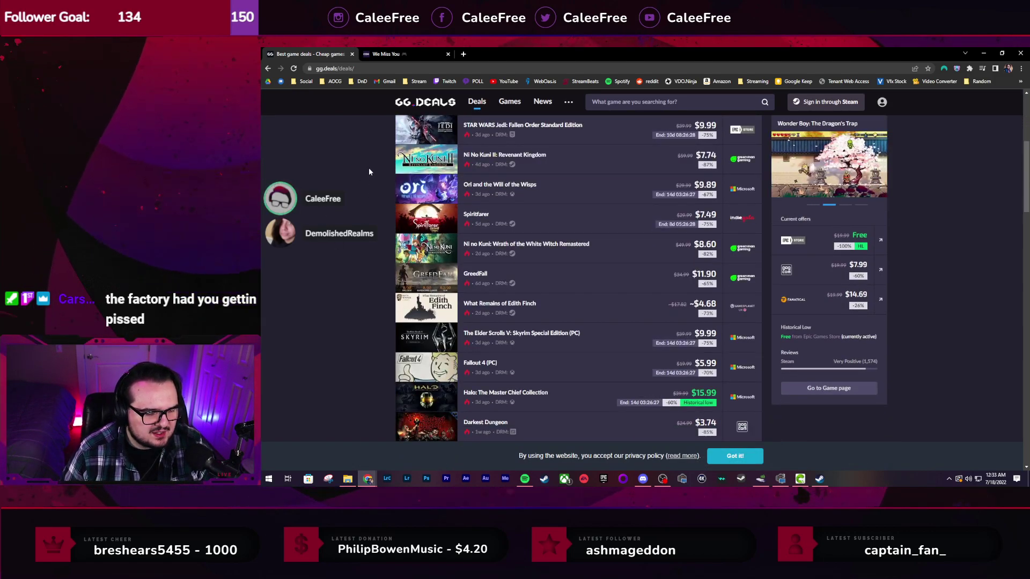
Browse down the deals list and open INSIDE's Steam store page
scroll(368, 172, "up", 2)
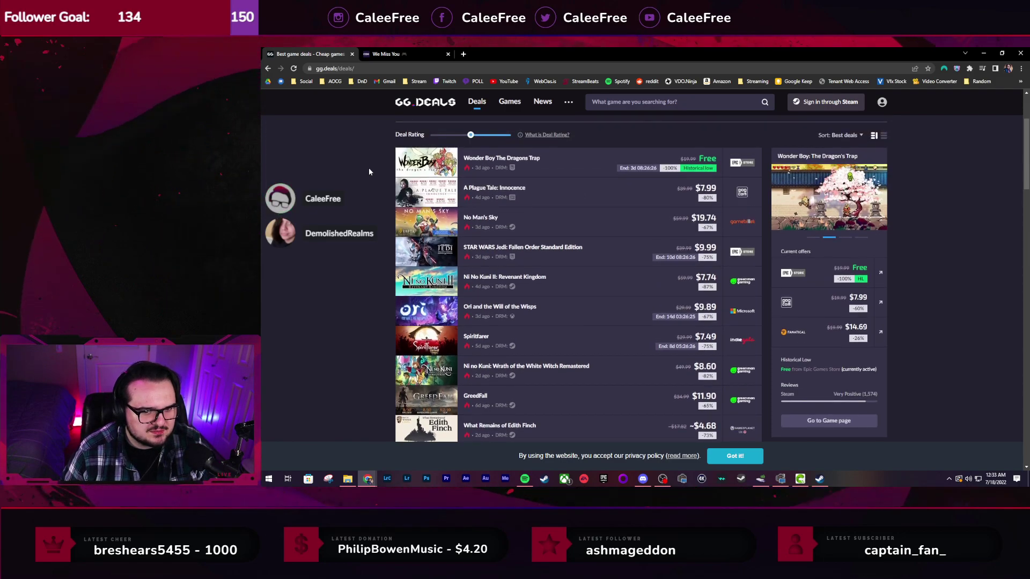
scroll(367, 163, "down", 1)
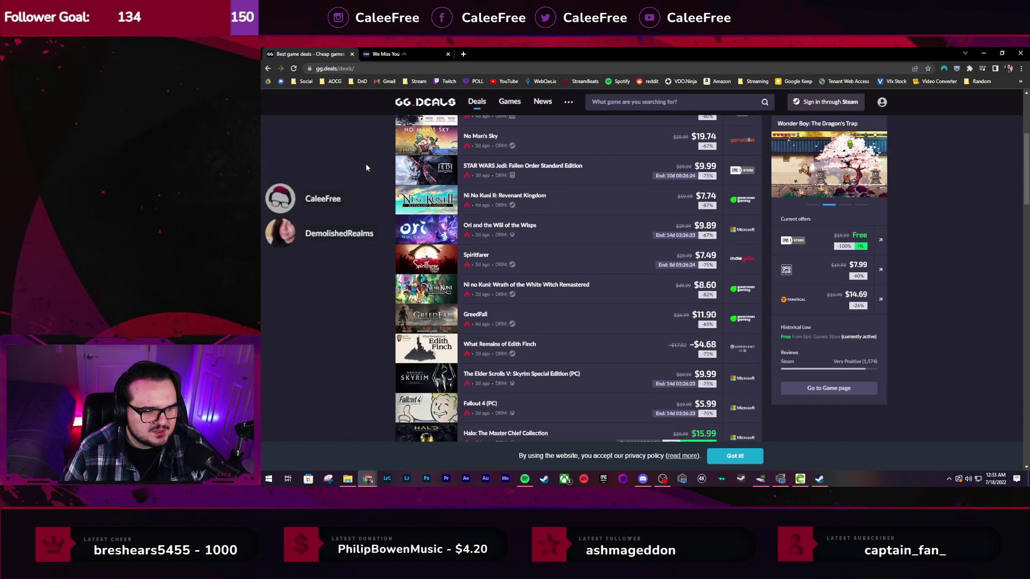
scroll(367, 167, "down", 1)
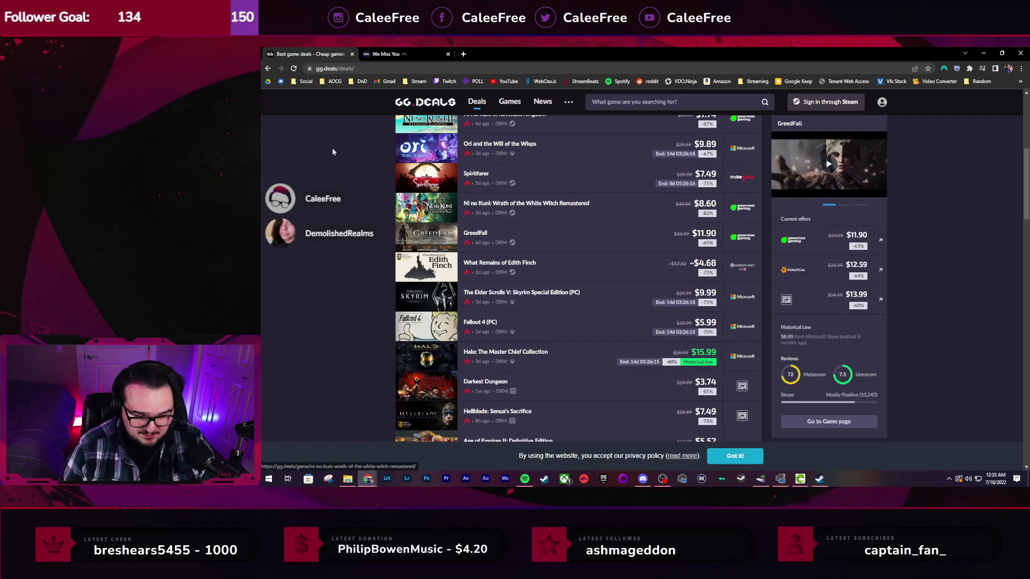
scroll(332, 152, "down", 2)
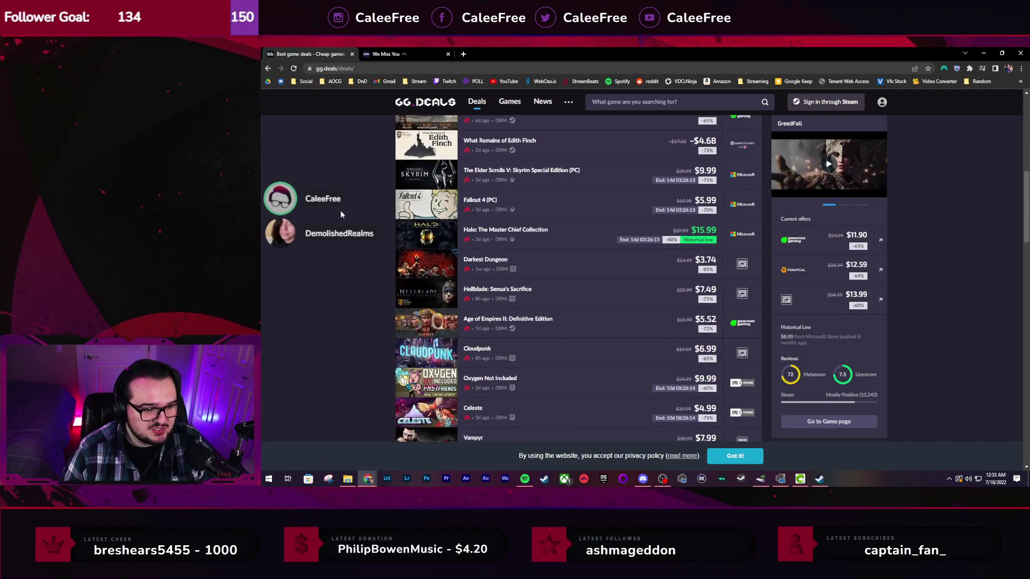
scroll(340, 214, "down", 2)
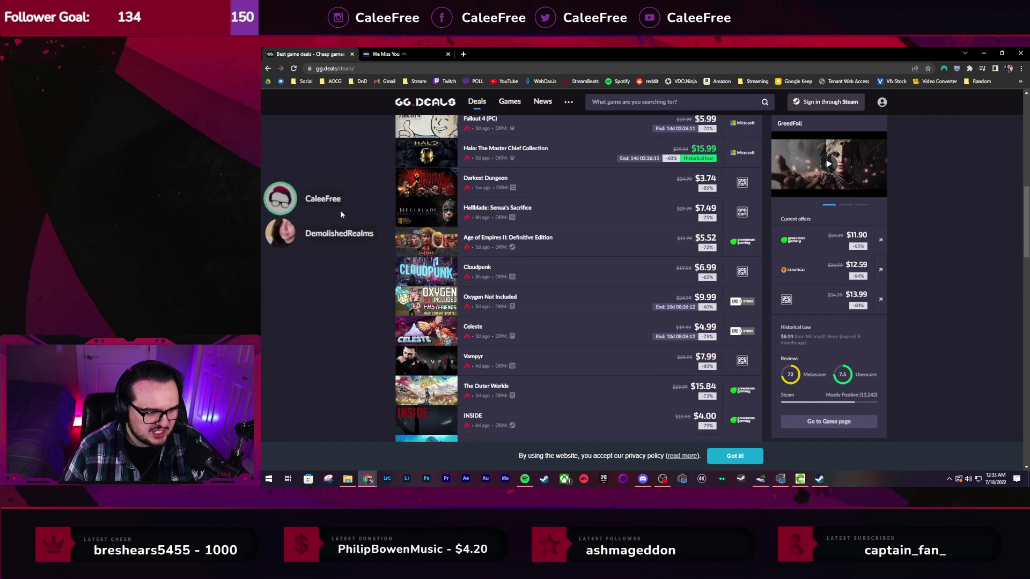
scroll(336, 212, "down", 2)
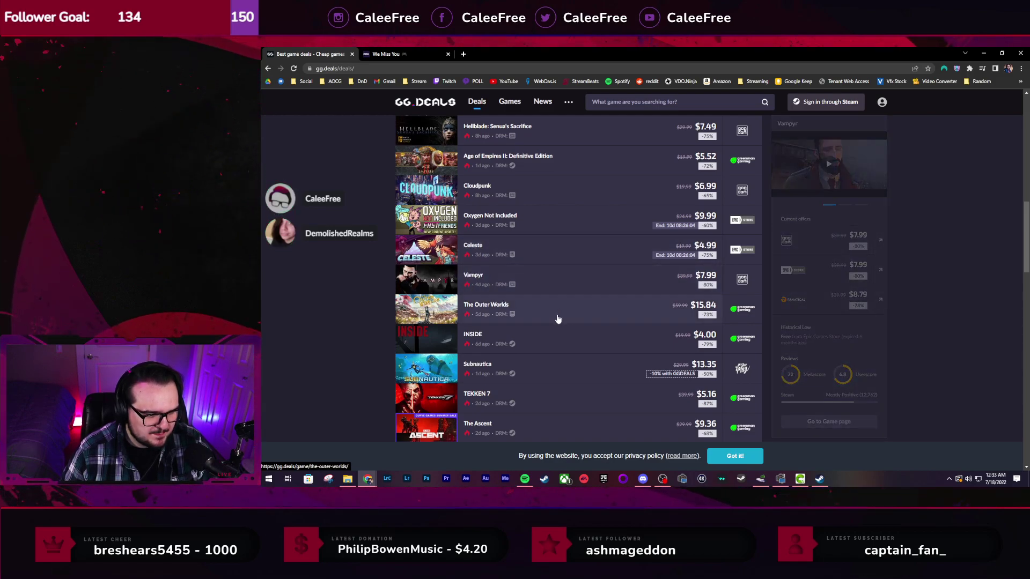
scroll(556, 320, "down", 1)
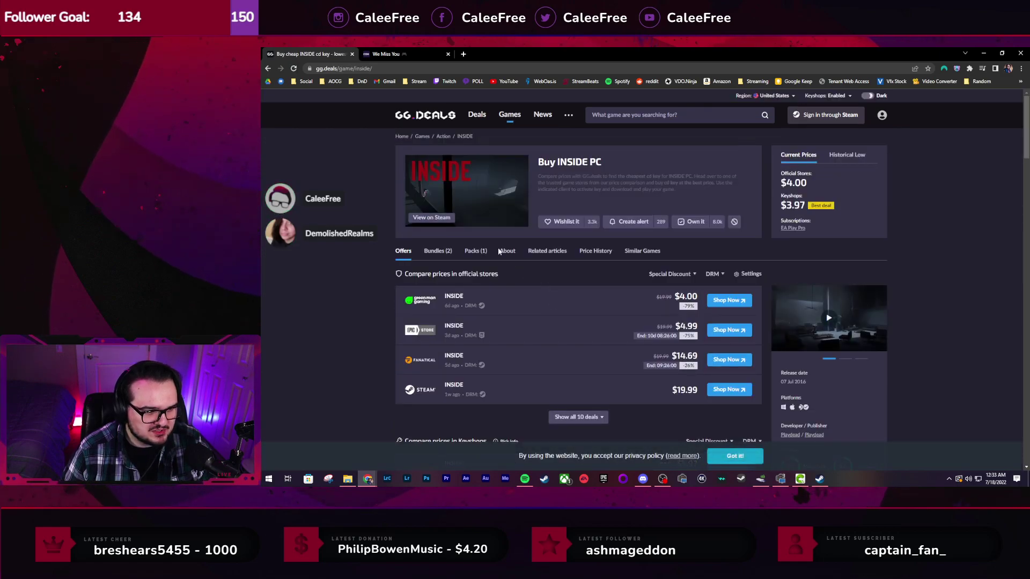
left_click(442, 218)
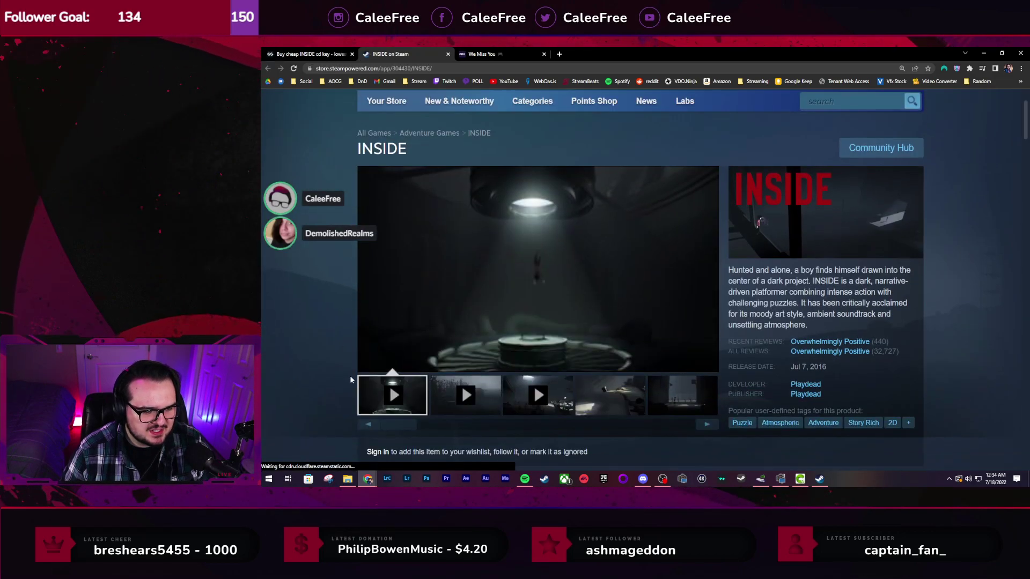
Play the INSIDE trailer and look over developer Playdead's Steam page
mouse_move(374, 357)
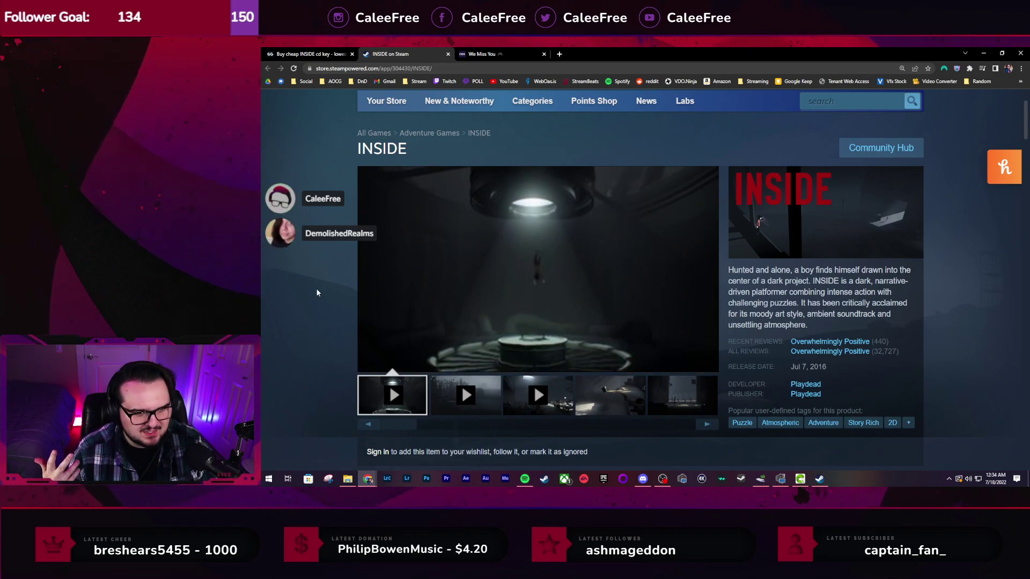
left_click(364, 358)
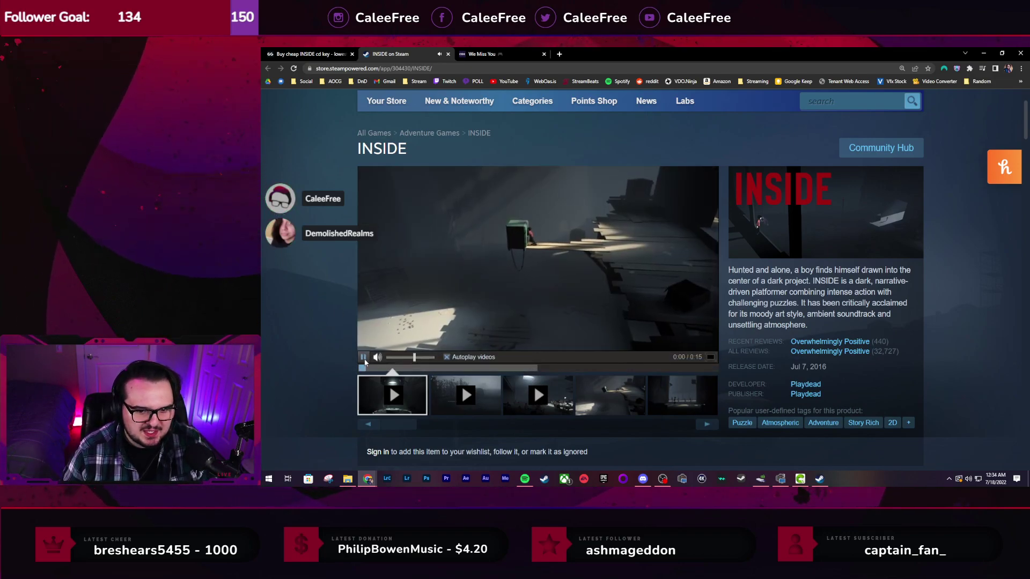
left_click(812, 388)
scroll(638, 345, "down", 3)
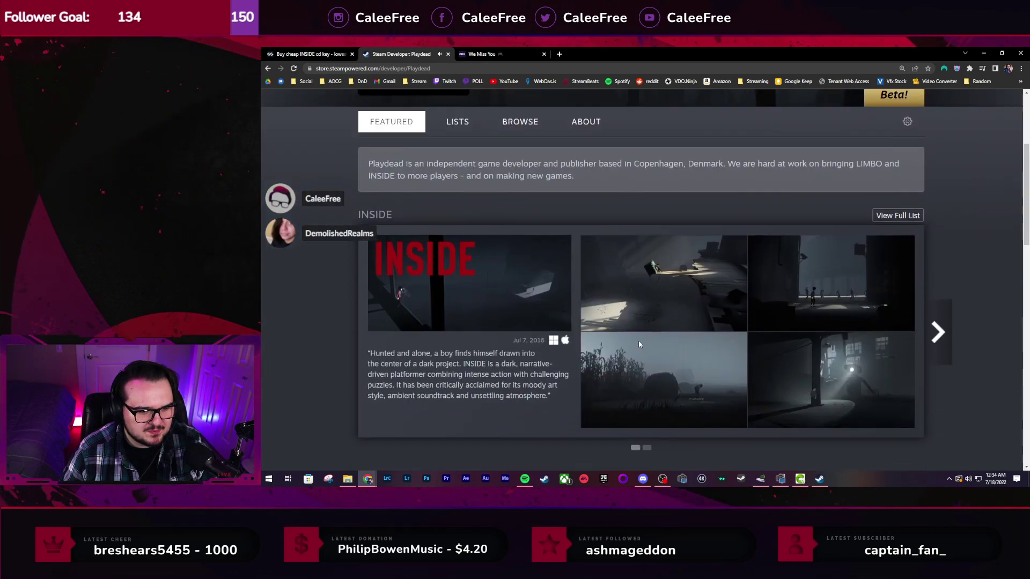
scroll(638, 340, "down", 5)
scroll(636, 340, "up", 2)
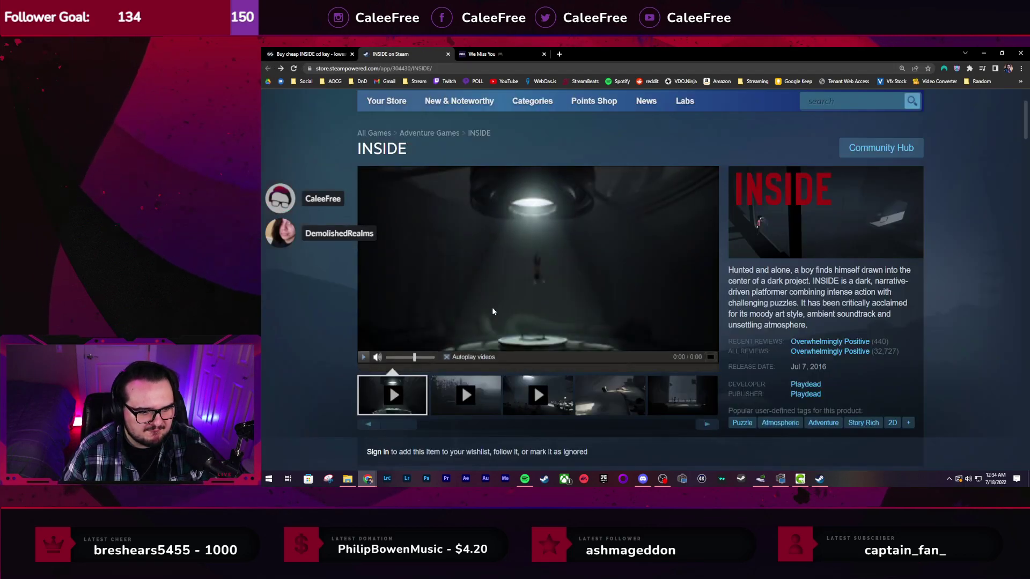
Play the second INSIDE trailer from 0:32, then close the INSIDE Steam page
left_click(362, 357)
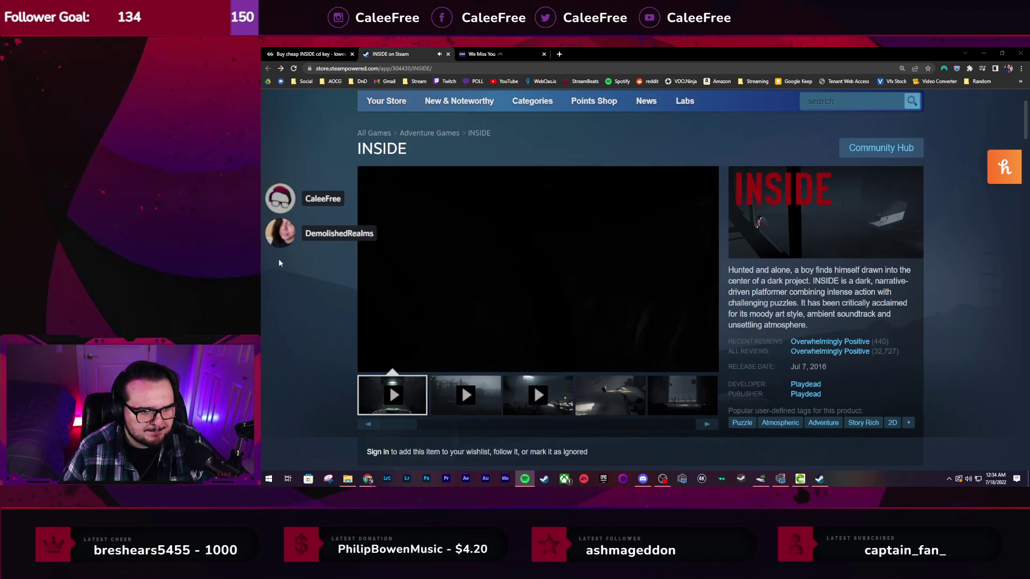
double_click(825, 368)
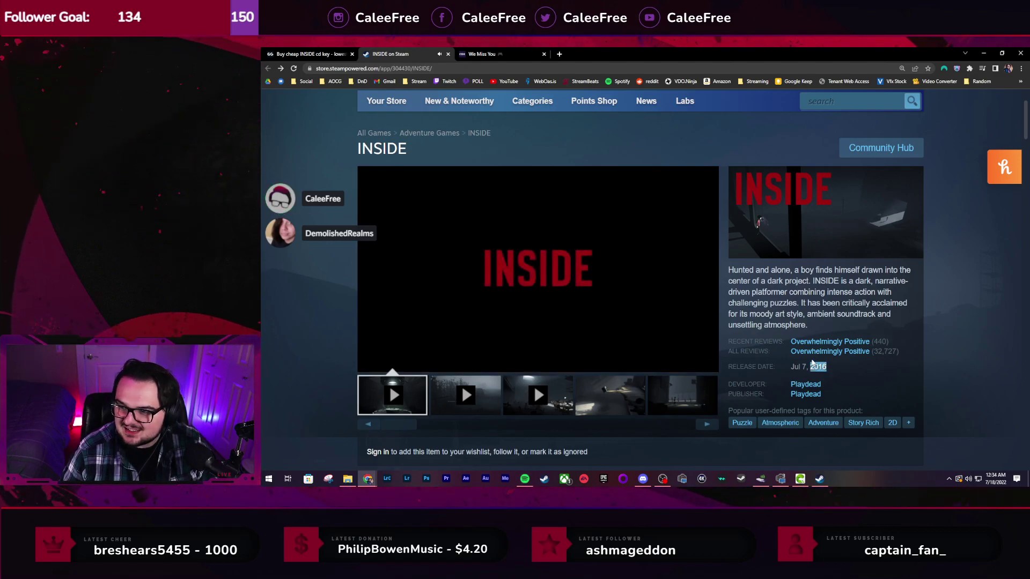
left_click(757, 346)
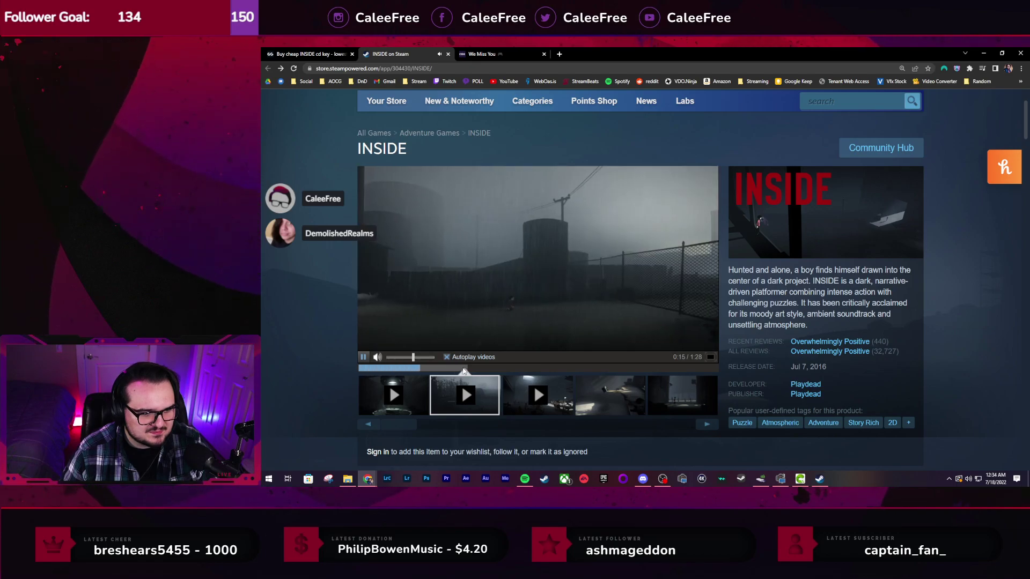
left_click(489, 368)
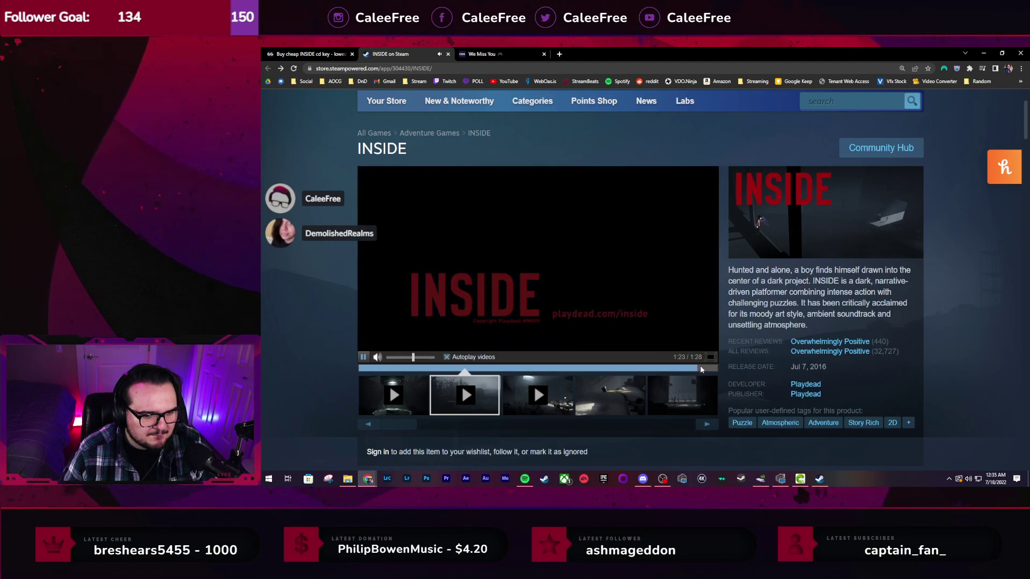
left_click(448, 54)
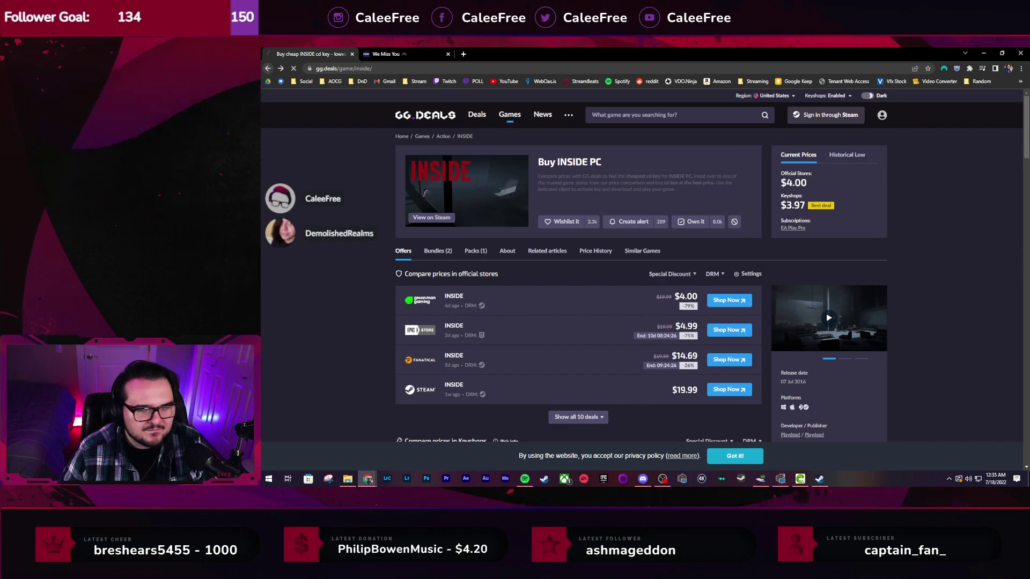
Go back to GG.deals' deals list and scroll down to the MORDHAU row
key("alt+Left")
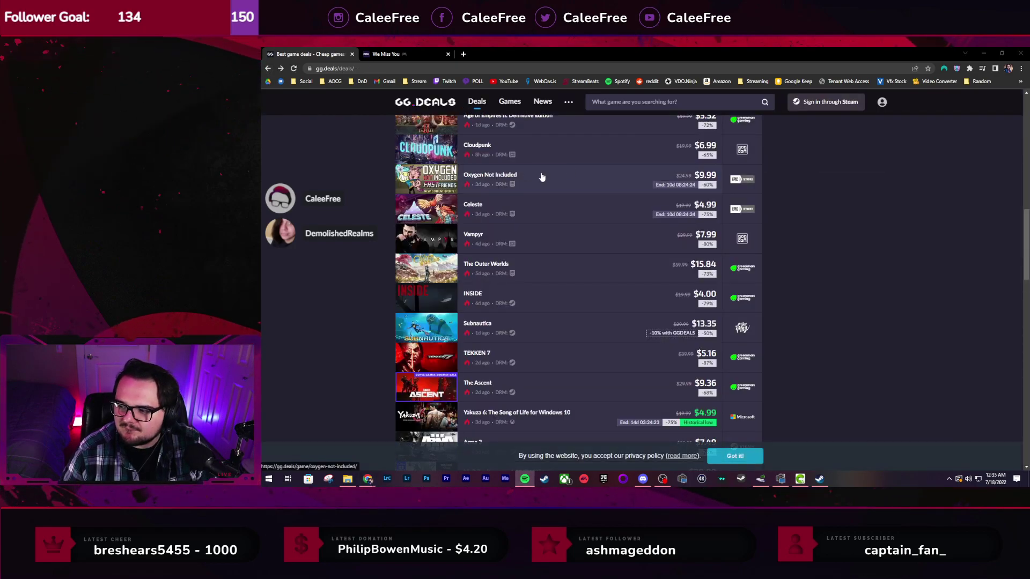
scroll(345, 247, "down", 2)
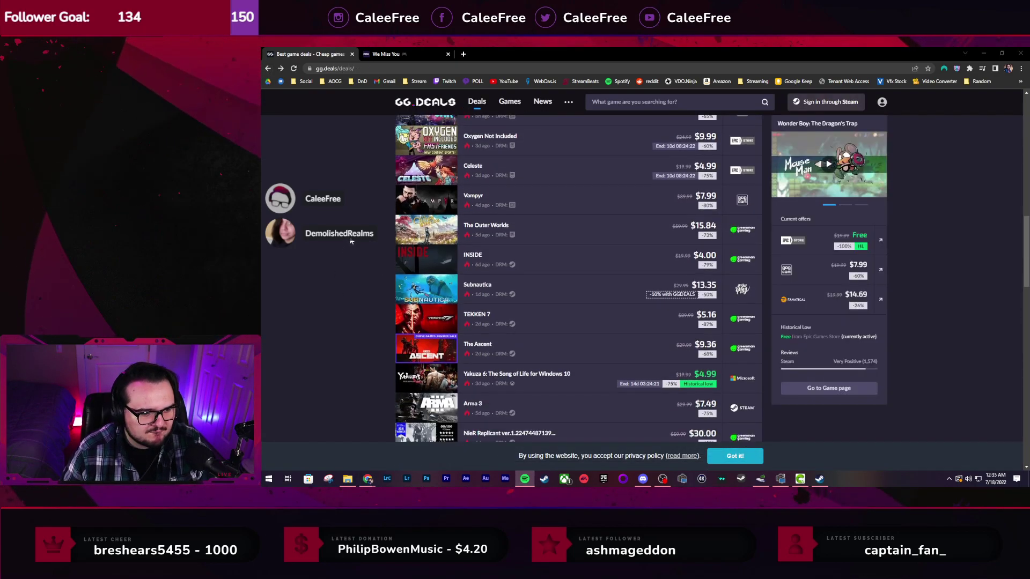
scroll(356, 225, "down", 1)
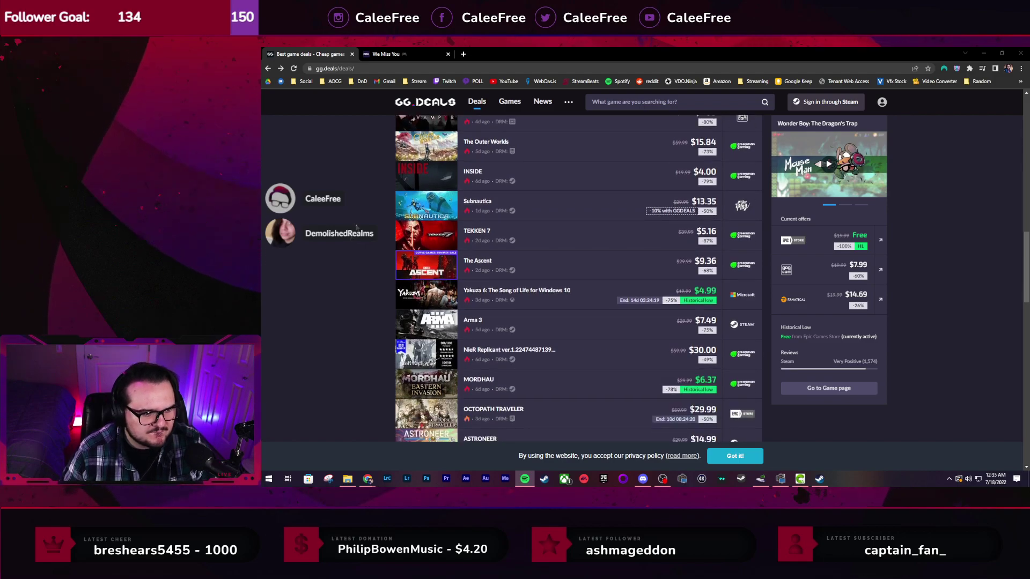
scroll(356, 219, "down", 1)
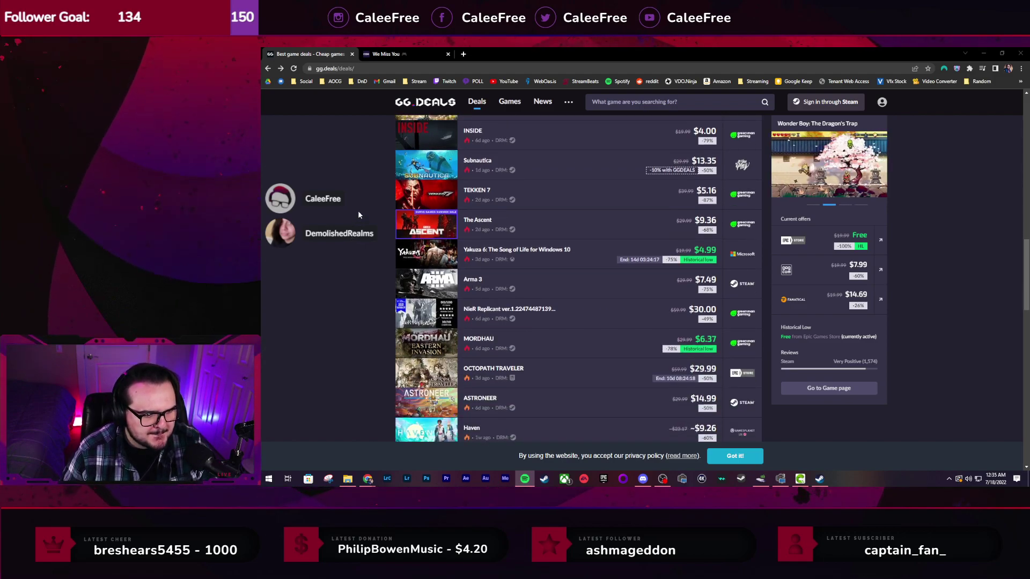
scroll(358, 214, "down", 1)
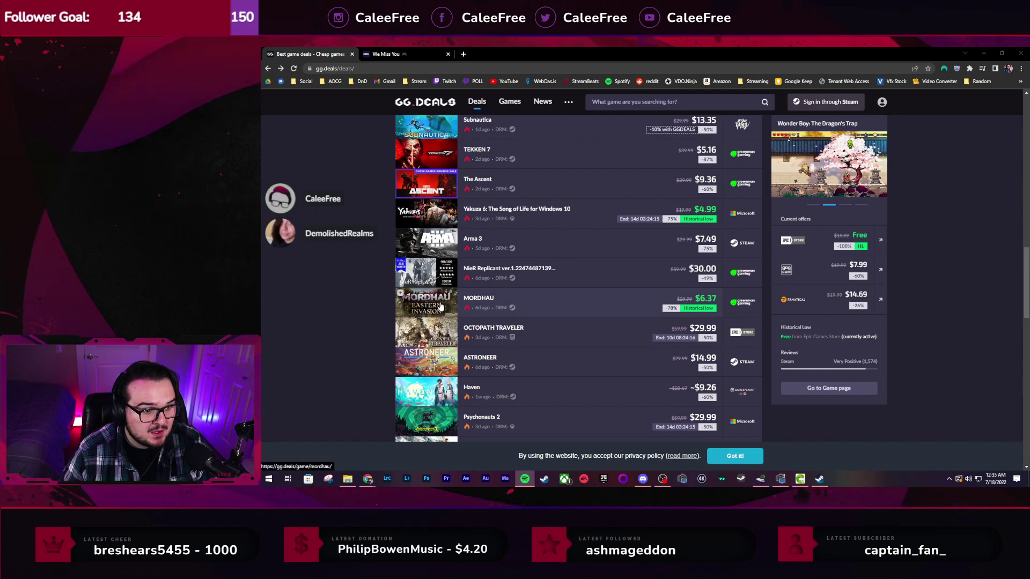
mouse_move(435, 305)
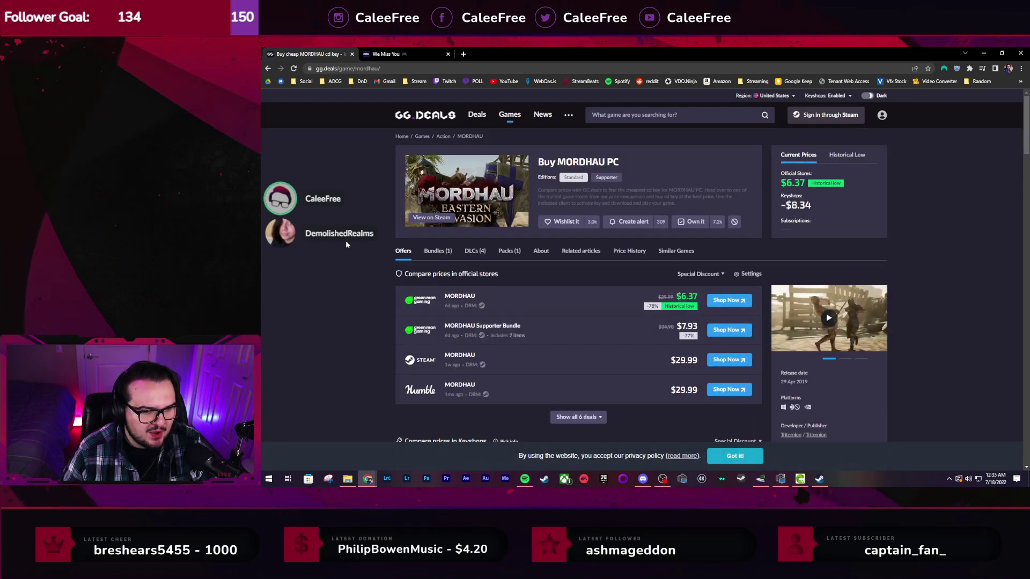
scroll(346, 241, "down", 2)
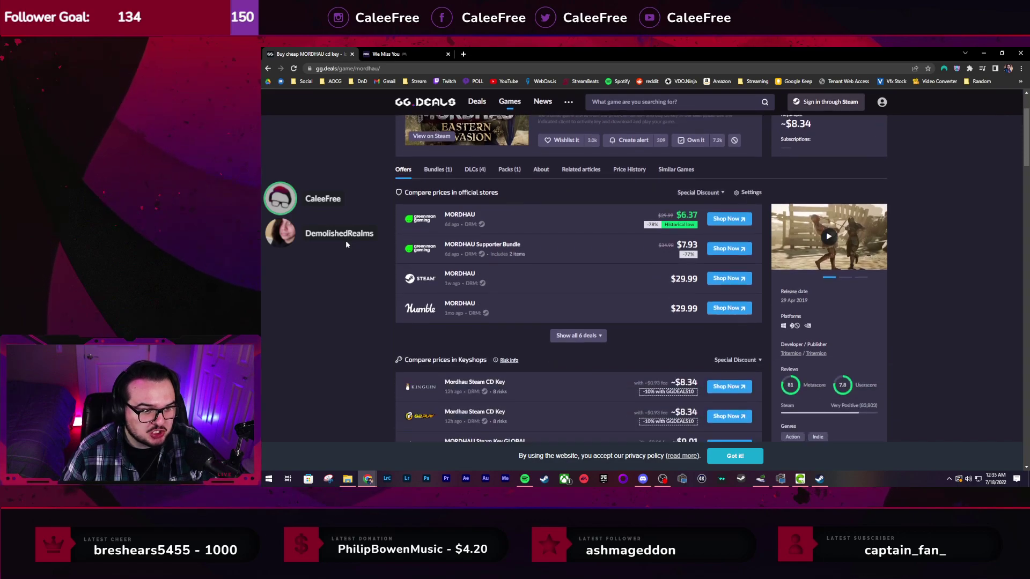
scroll(345, 240, "up", 2)
Open MORDHAU's Steam store page in a new tab and watch its trailer
left_click(443, 221)
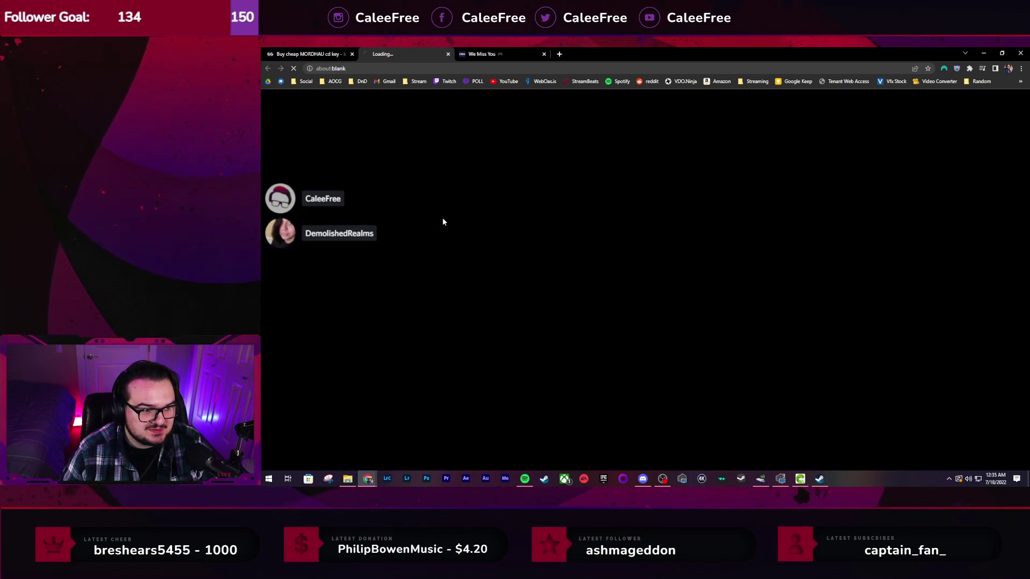
scroll(475, 288, "down", 1)
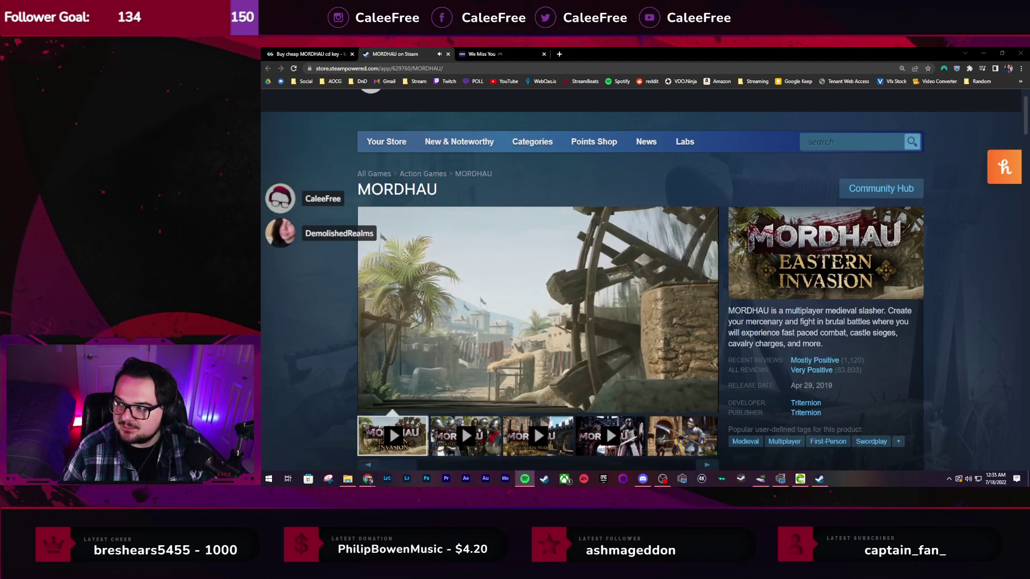
scroll(322, 311, "down", 2)
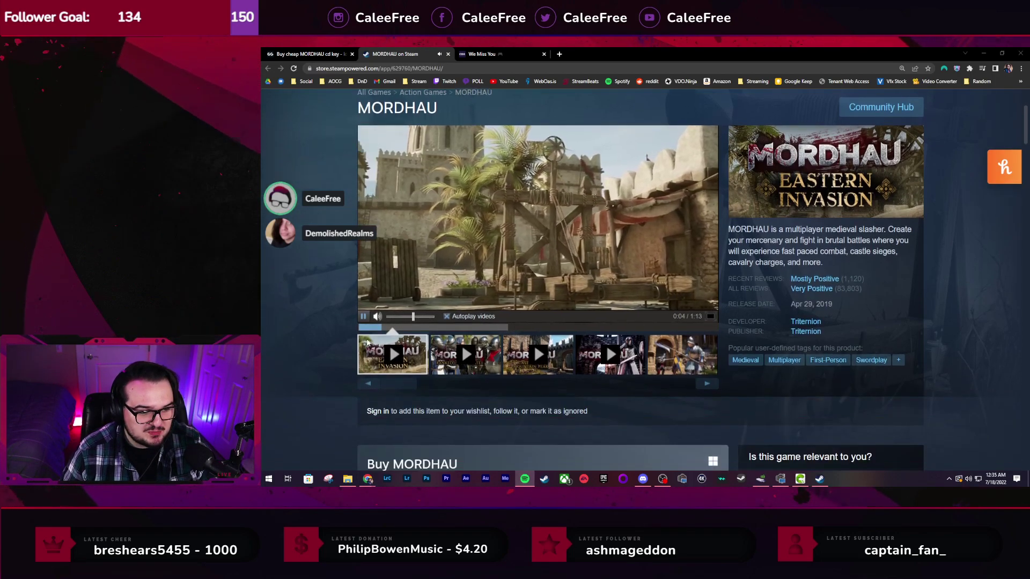
scroll(359, 339, "up", 2)
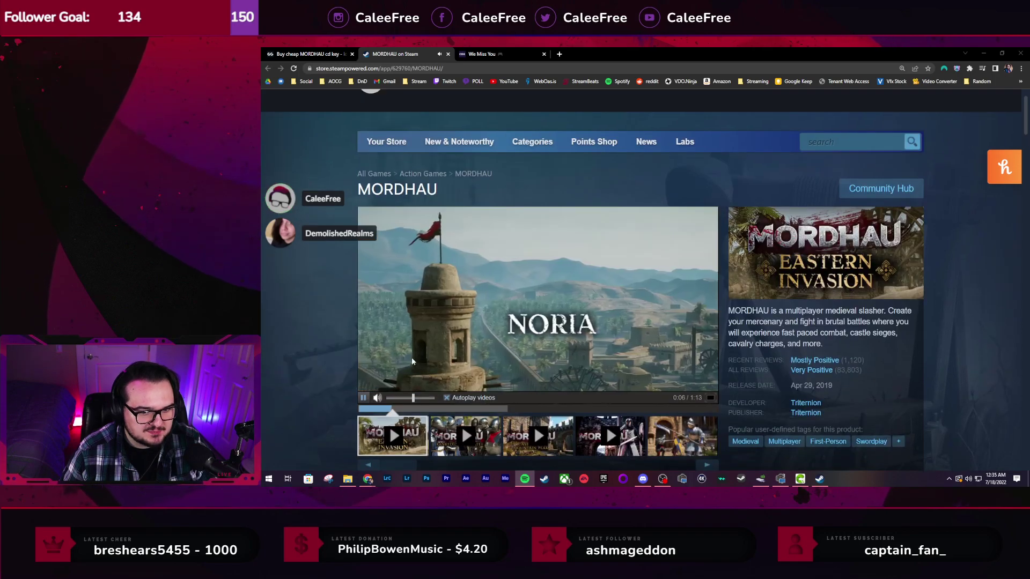
scroll(356, 326, "down", 1)
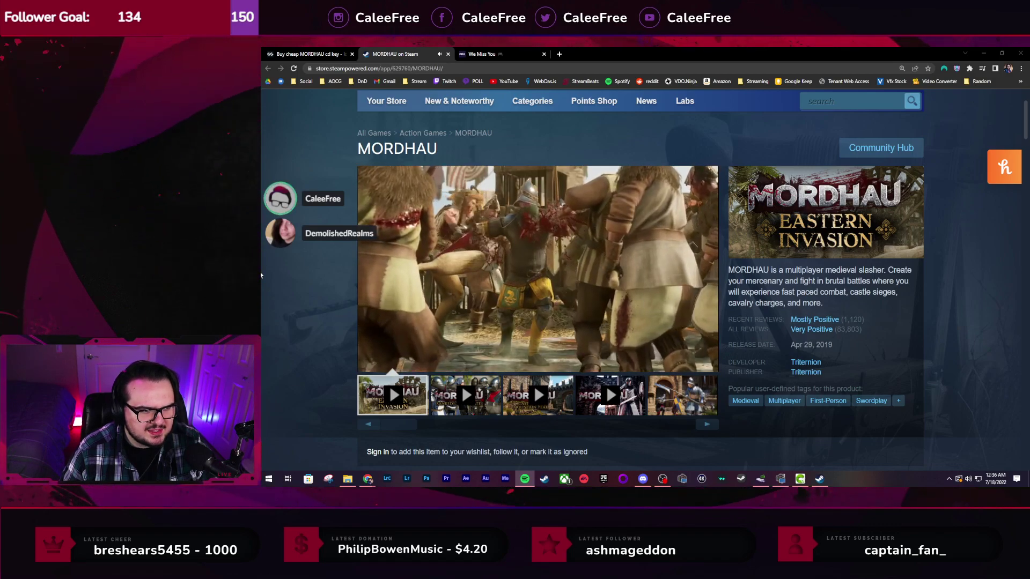
Scroll to the $29.99 Buy MORDHAU box, then close the Steam tab
scroll(261, 275, "down", 2)
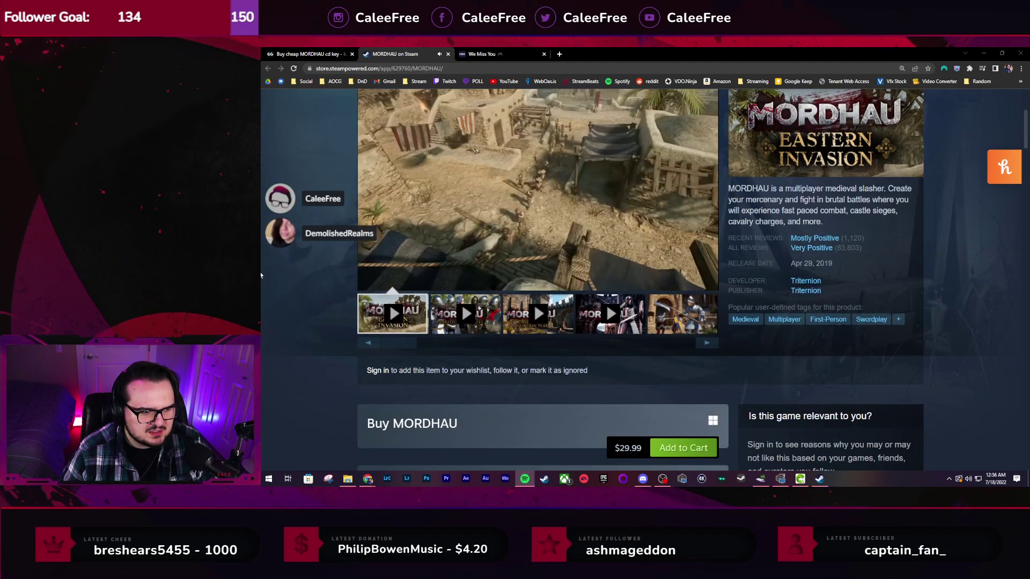
scroll(261, 276, "down", 1)
scroll(260, 275, "up", 4)
scroll(260, 276, "down", 2)
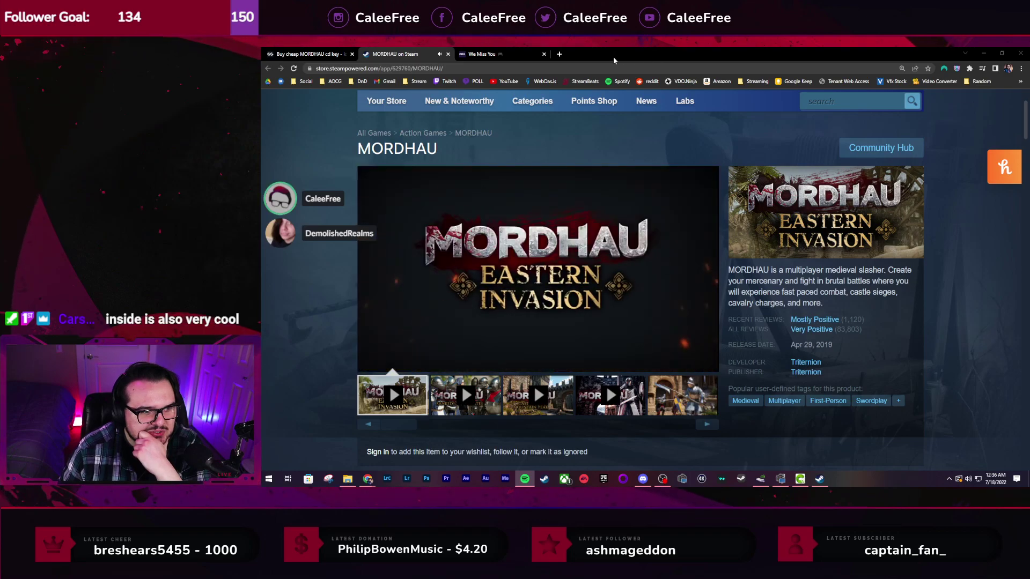
left_click(448, 54)
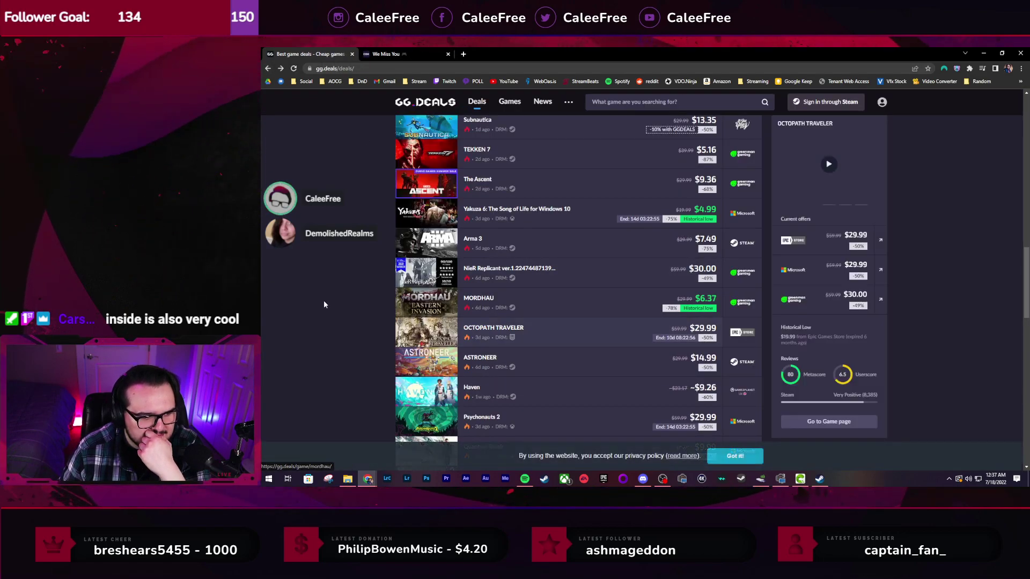
Scroll down the GG.deals list and open page 2, topped by It Takes Two at $15.99
scroll(323, 305, "down", 2)
scroll(322, 294, "down", 2)
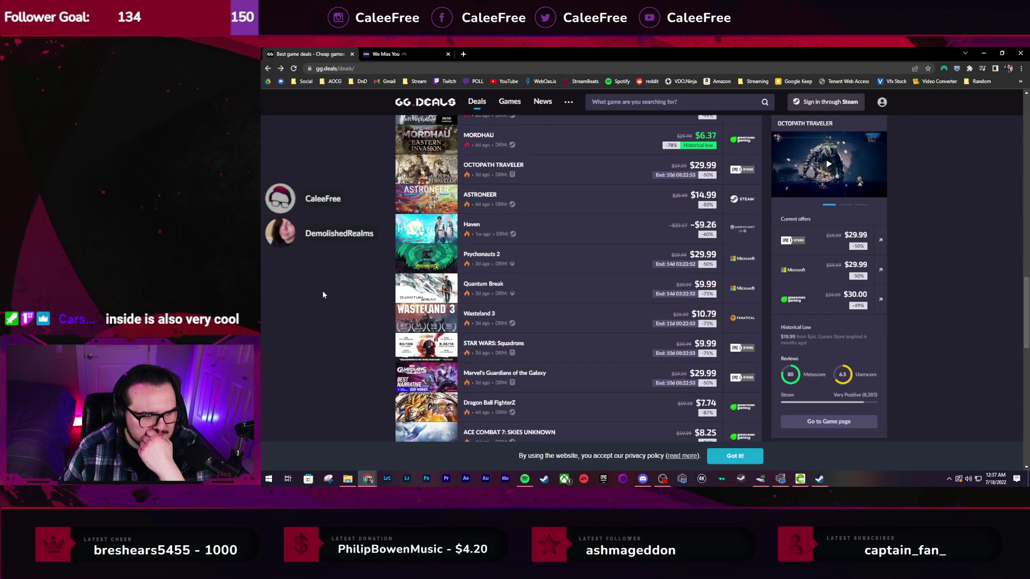
scroll(322, 295, "down", 1)
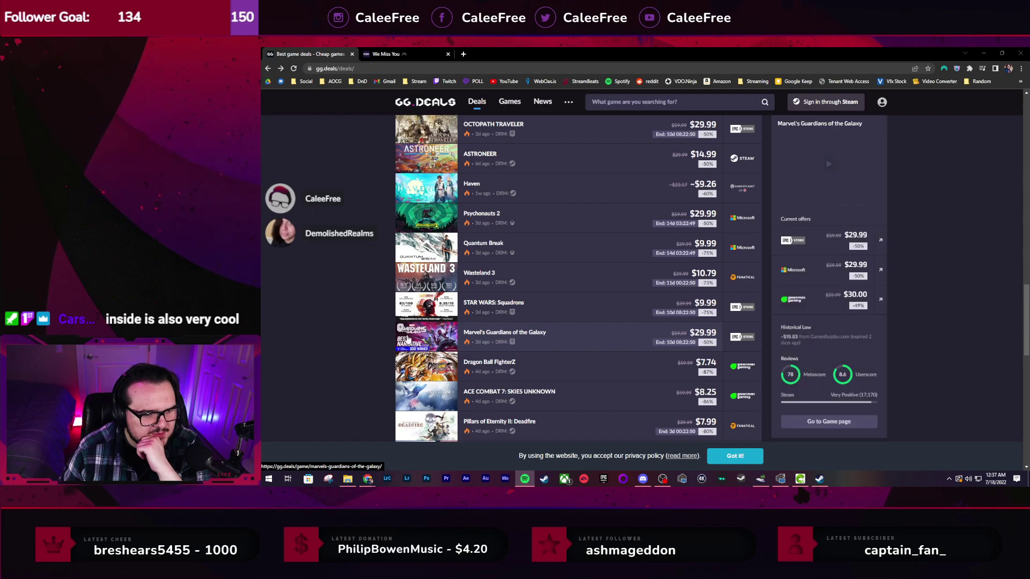
scroll(405, 316, "down", 1)
scroll(366, 265, "down", 2)
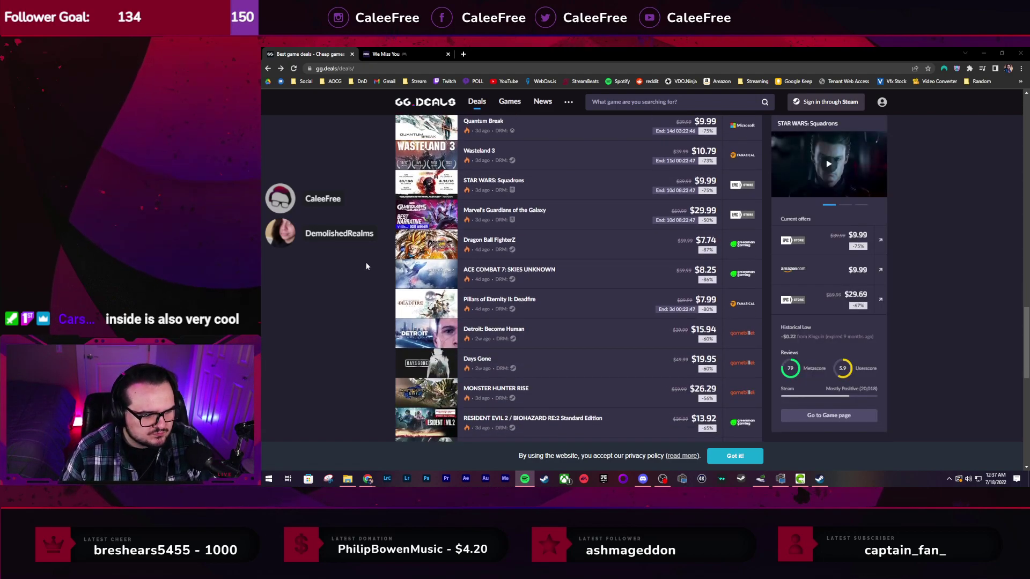
scroll(352, 219, "down", 2)
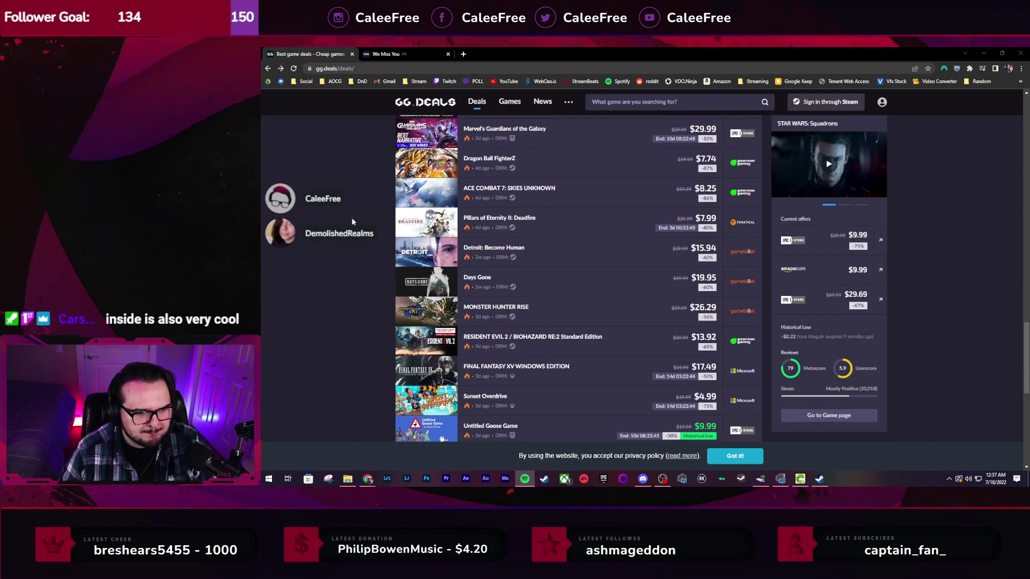
scroll(352, 219, "down", 2)
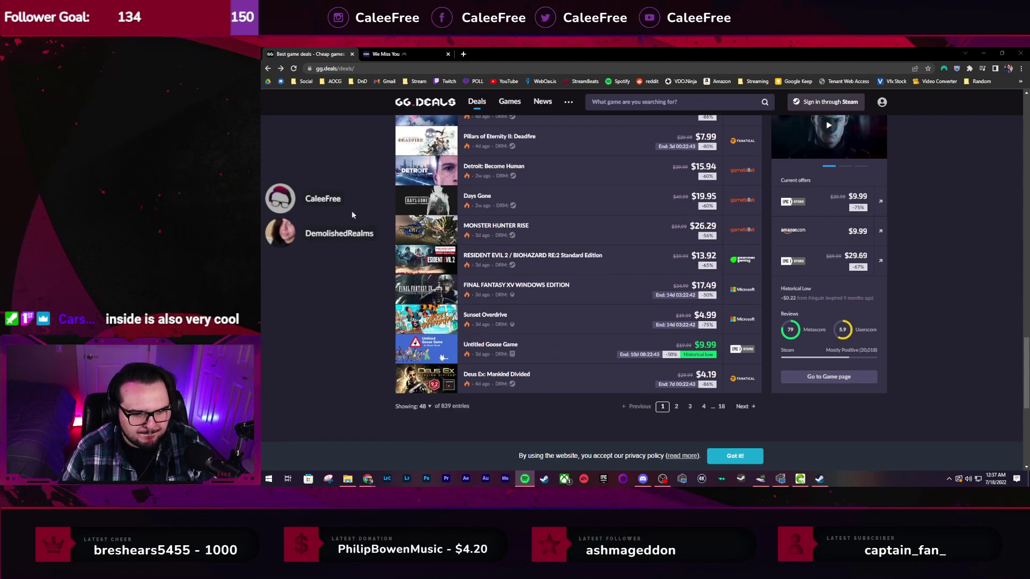
scroll(352, 215, "down", 1)
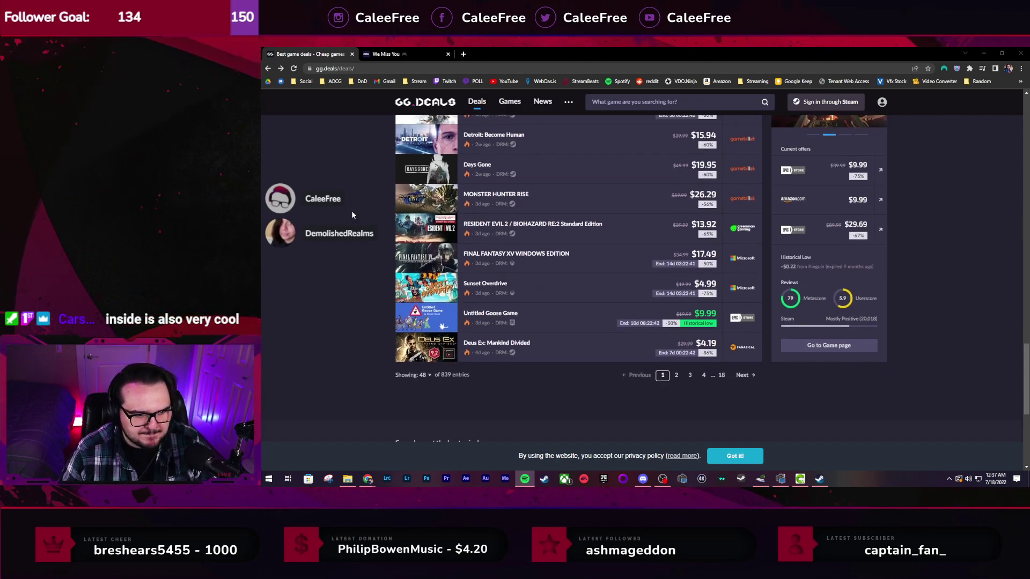
left_click(676, 375)
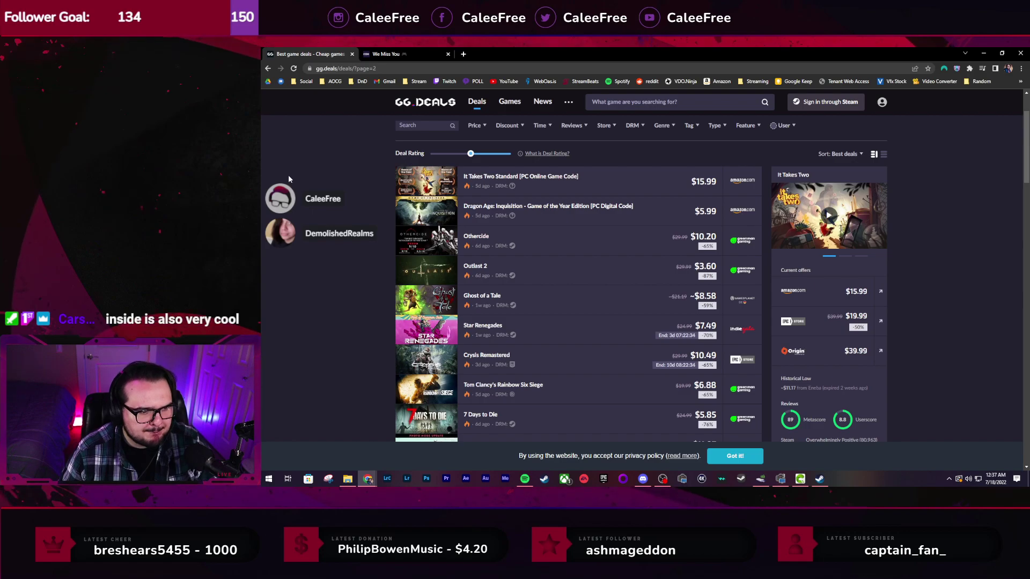
scroll(288, 175, "down", 1)
scroll(288, 174, "down", 1)
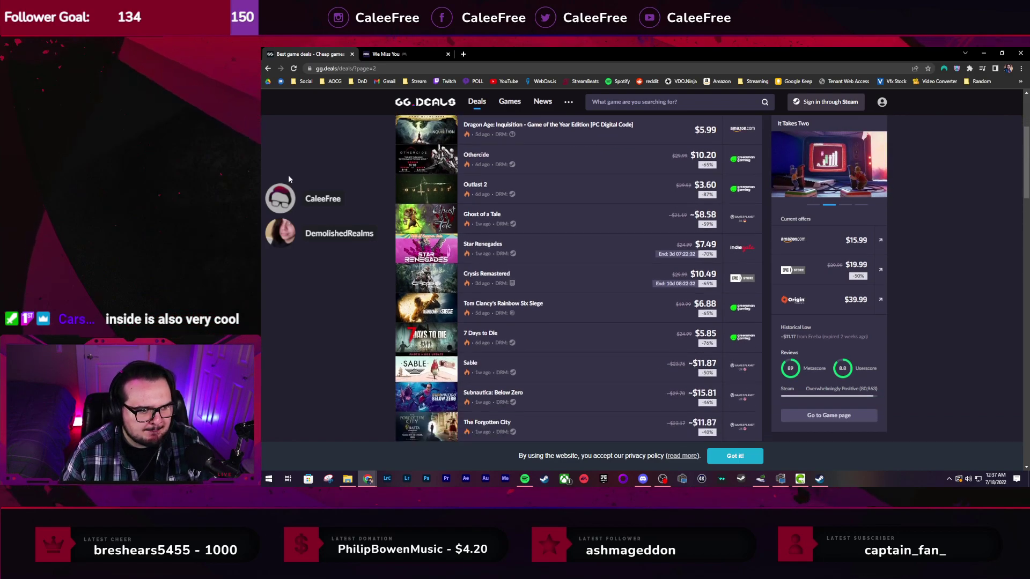
scroll(299, 169, "down", 1)
scroll(300, 169, "up", 1)
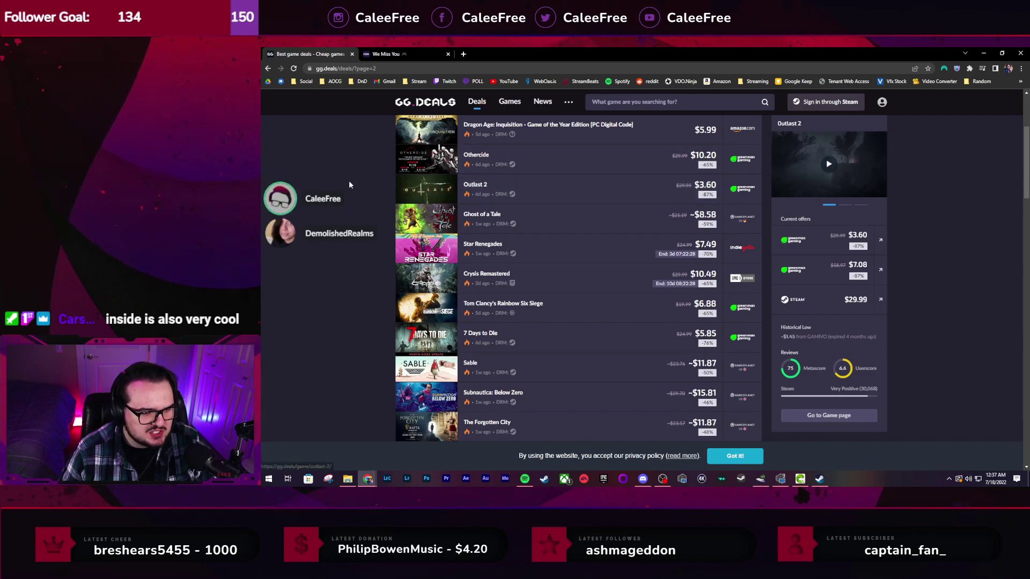
scroll(350, 183, "down", 2)
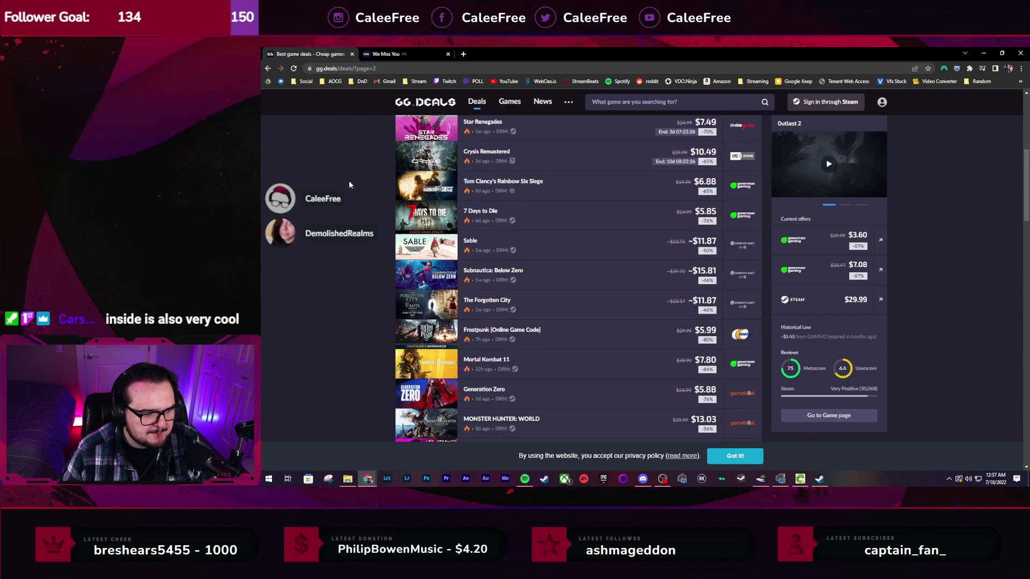
scroll(349, 184, "down", 4)
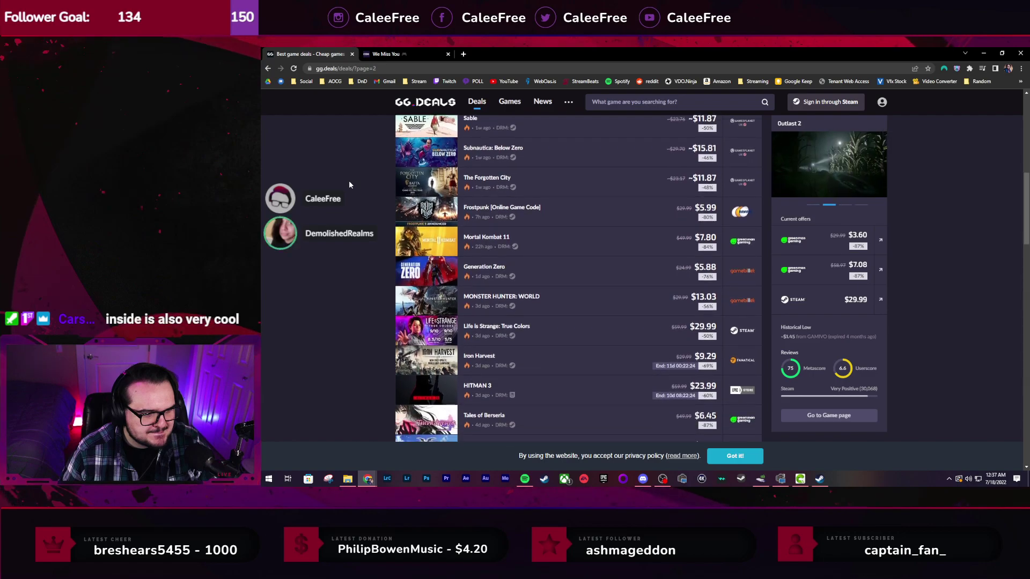
scroll(350, 184, "down", 4)
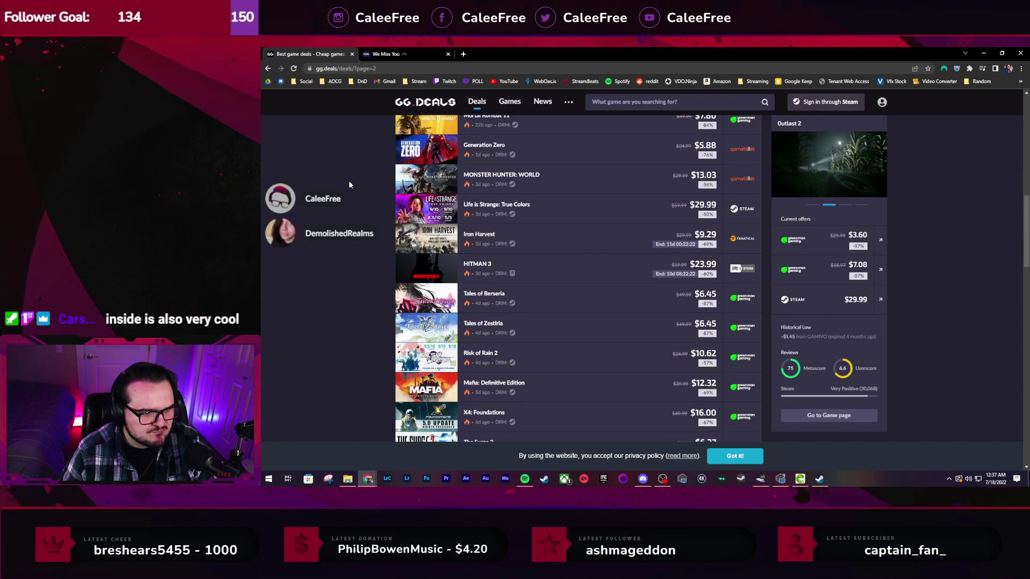
scroll(349, 183, "down", 6)
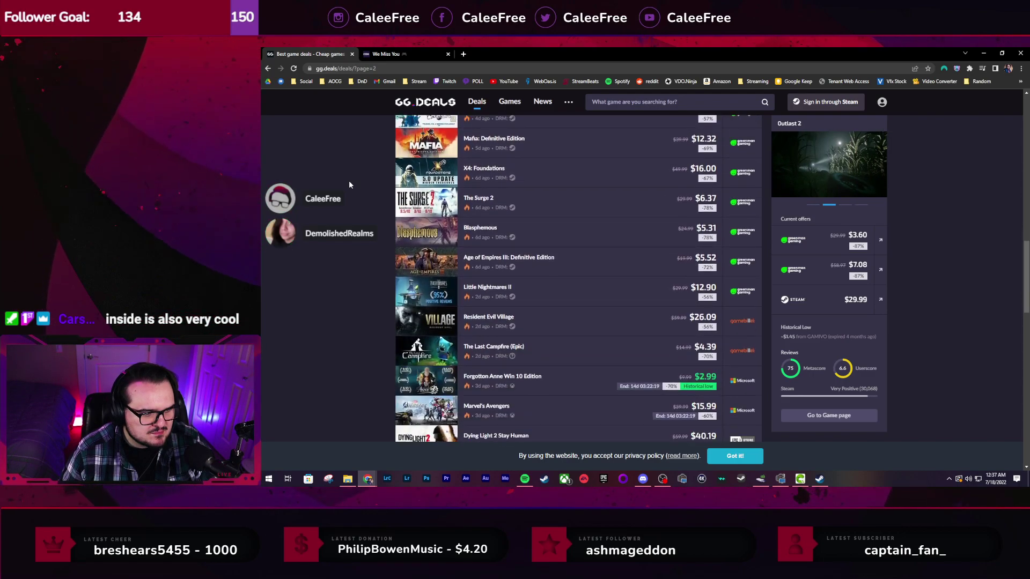
scroll(423, 227, "down", 3)
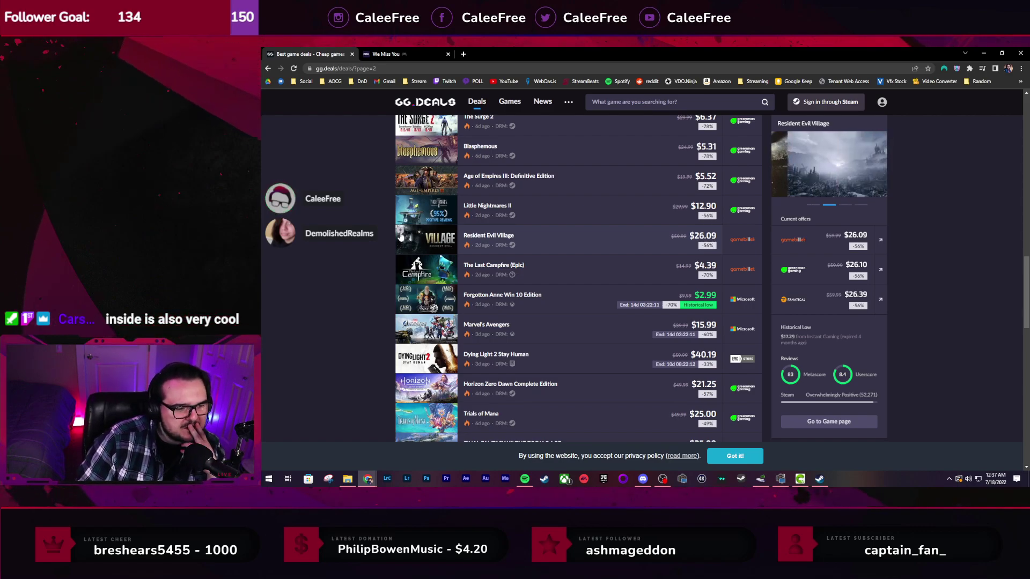
scroll(400, 236, "down", 6)
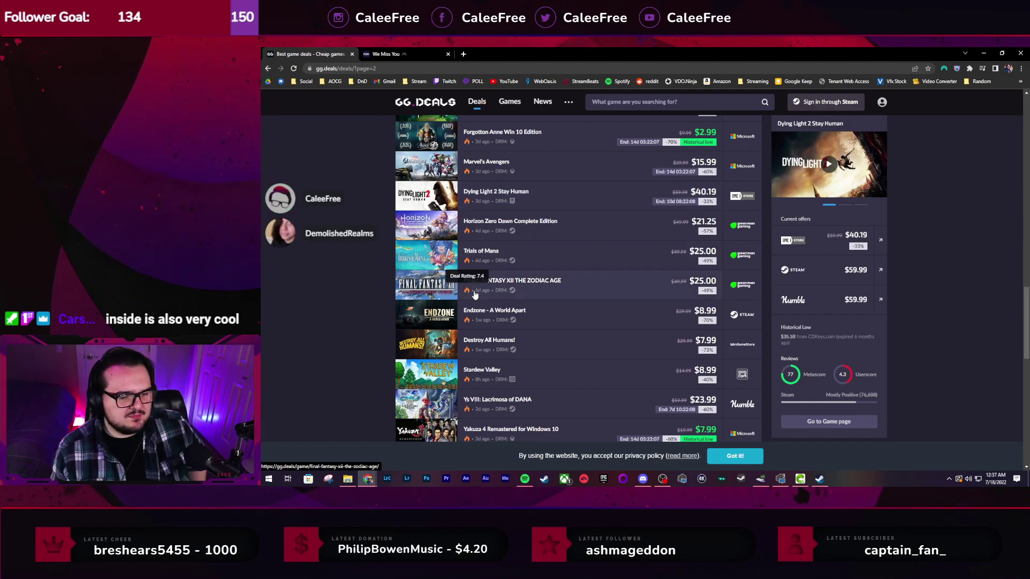
scroll(474, 294, "down", 10)
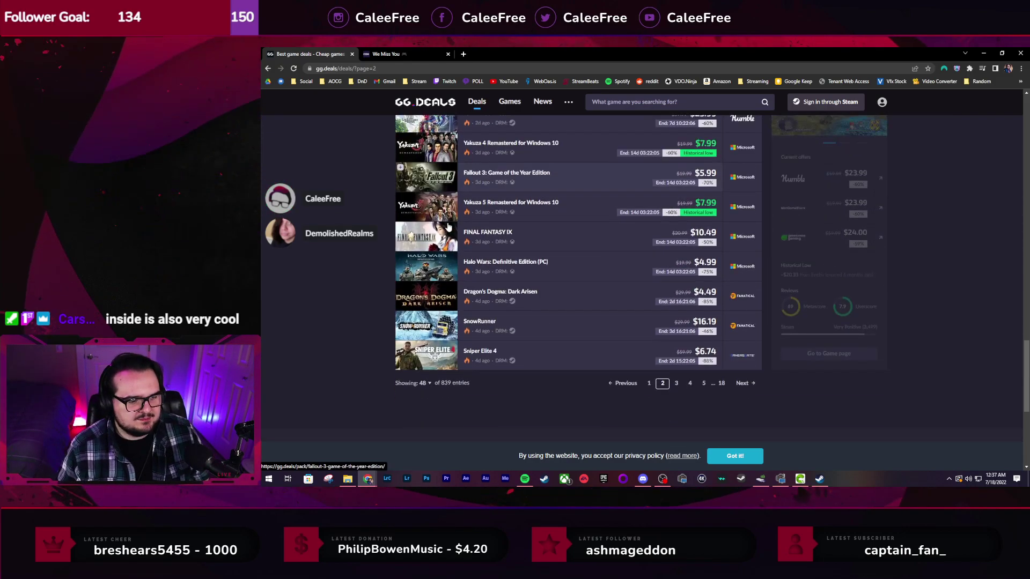
scroll(448, 227, "down", 3)
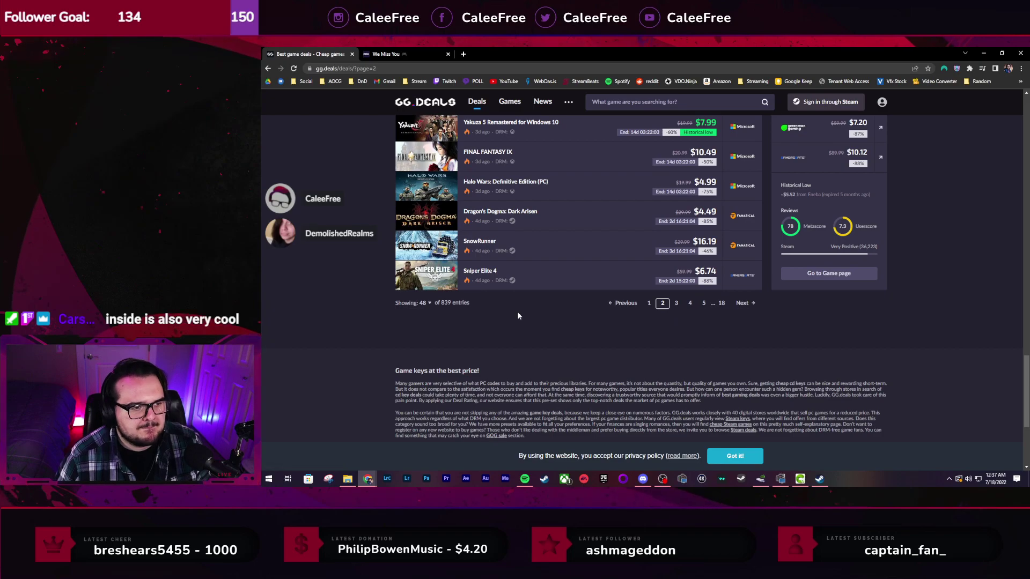
scroll(513, 301, "up", 6)
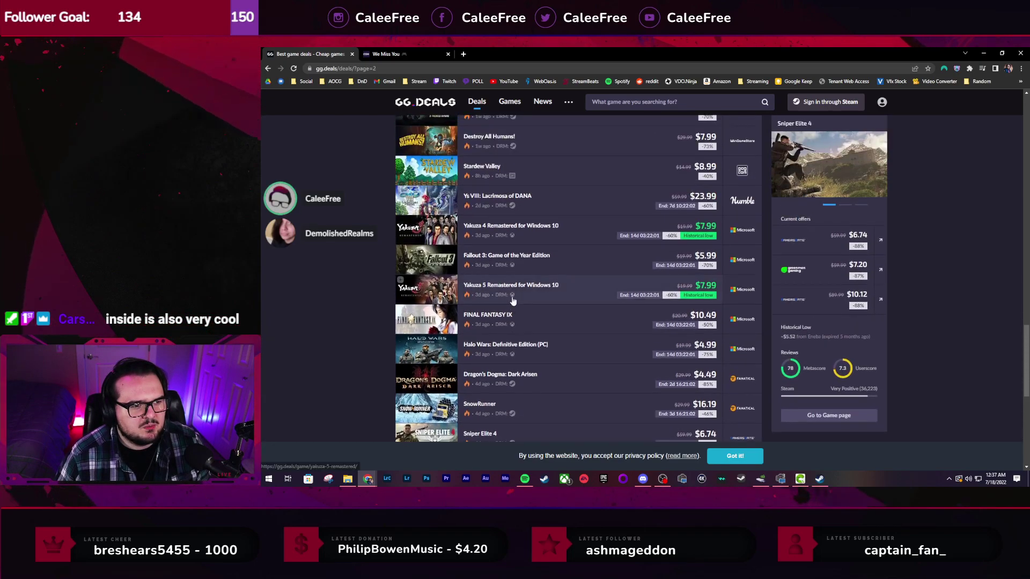
scroll(504, 295, "up", 15)
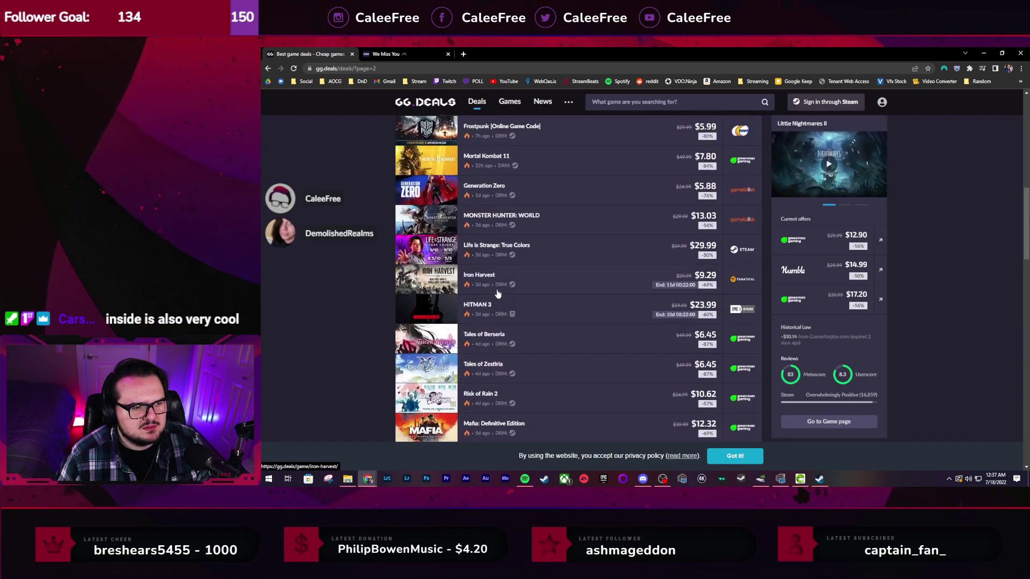
scroll(490, 289, "up", 2)
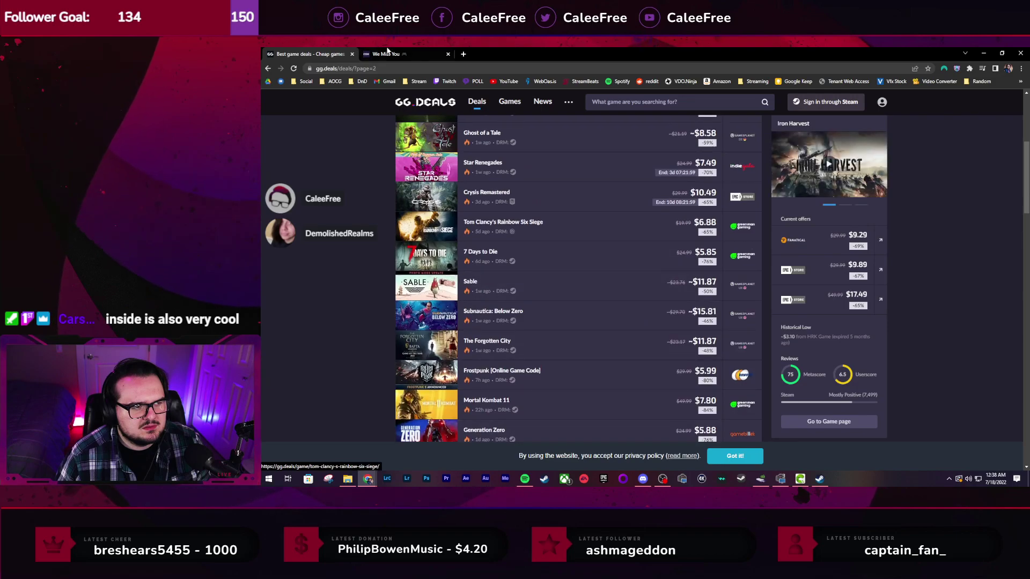
left_click(464, 53)
left_click(489, 70)
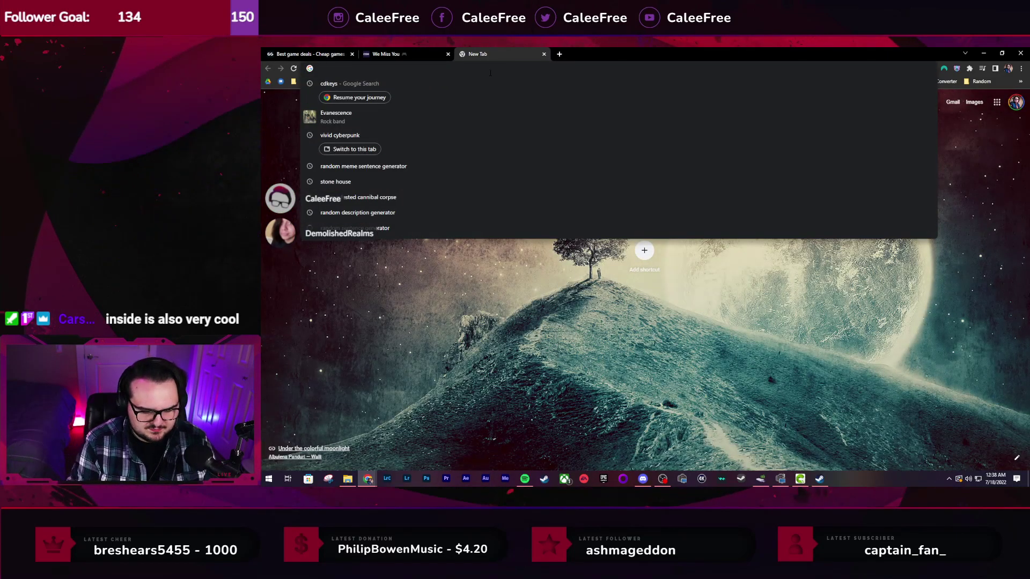
type("HOPG")
key("BackSpace")
key("BackSpace")
type("GWA")
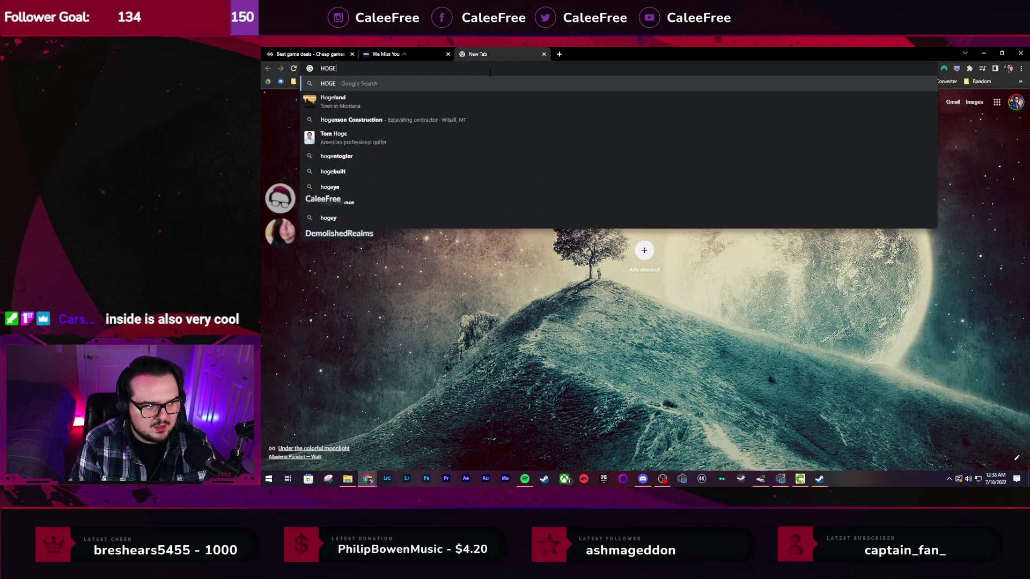
type("RTS L")
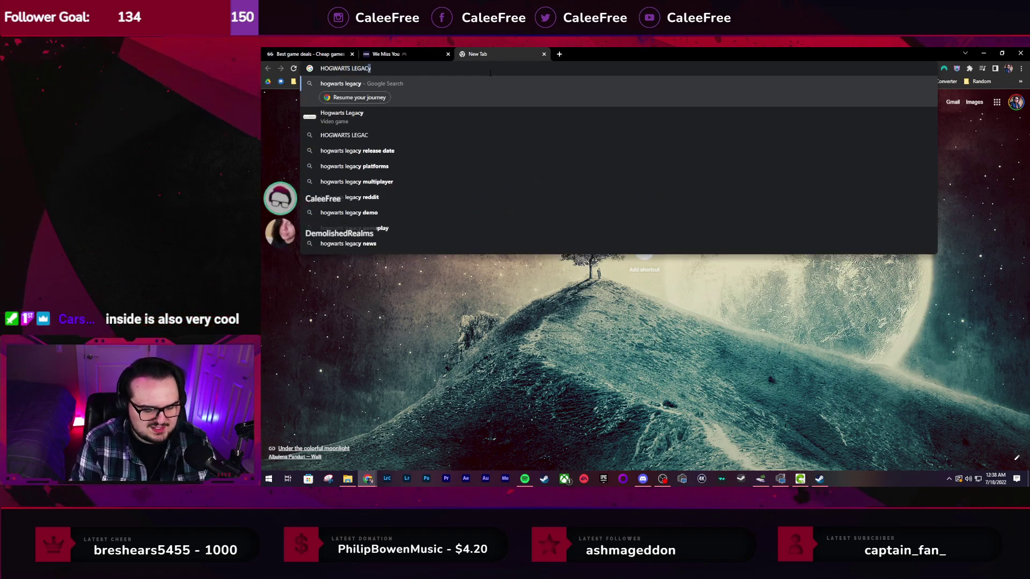
type("EGAC")
key("Return")
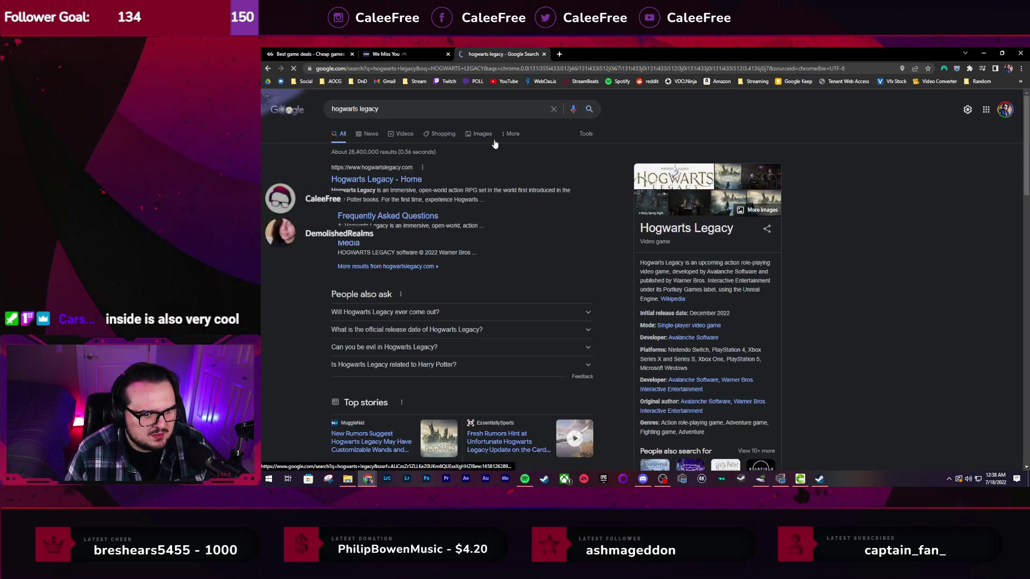
scroll(452, 213, "down", 3)
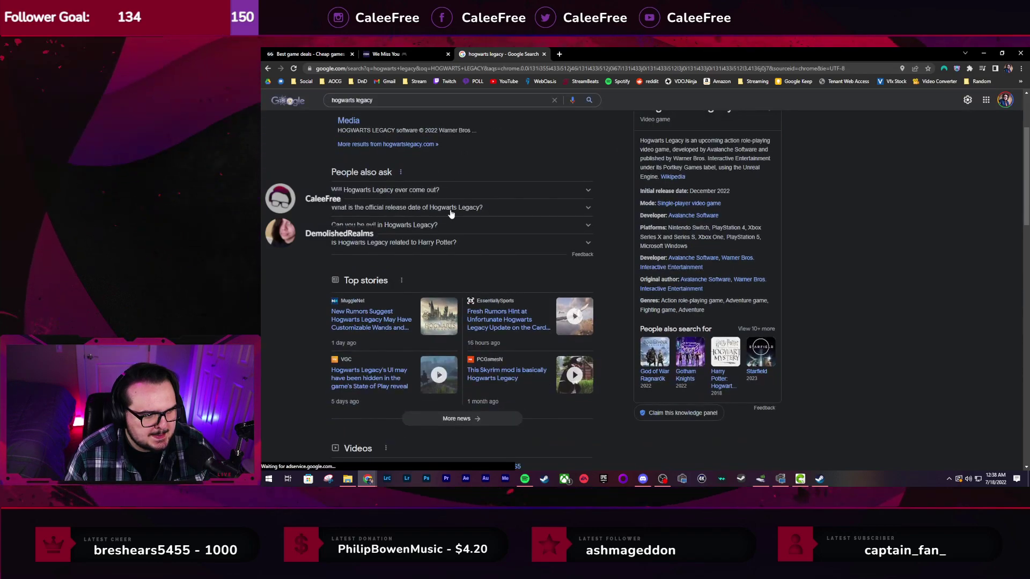
scroll(451, 213, "down", 1)
scroll(408, 231, "down", 1)
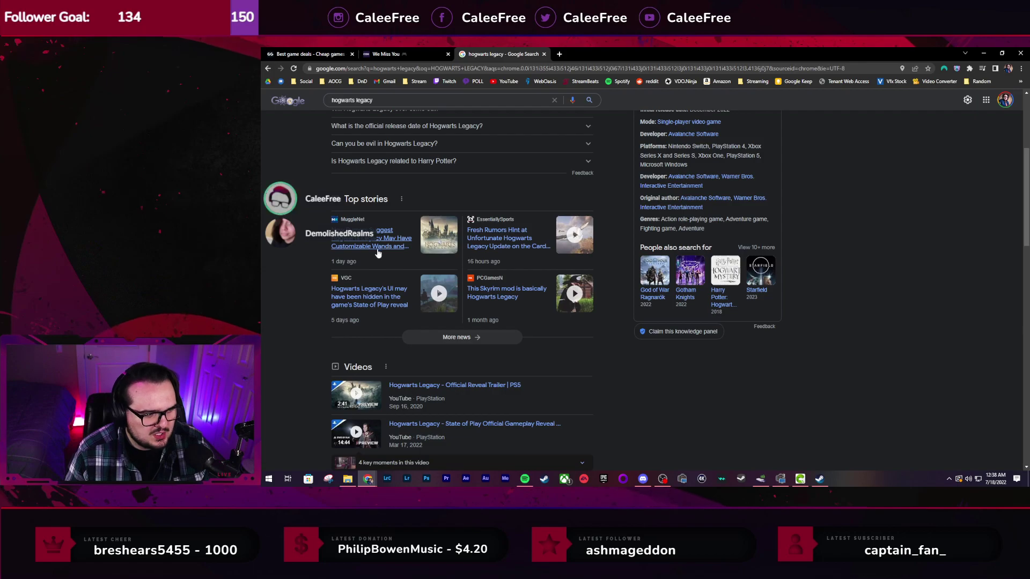
scroll(361, 301, "down", 2)
scroll(307, 303, "down", 2)
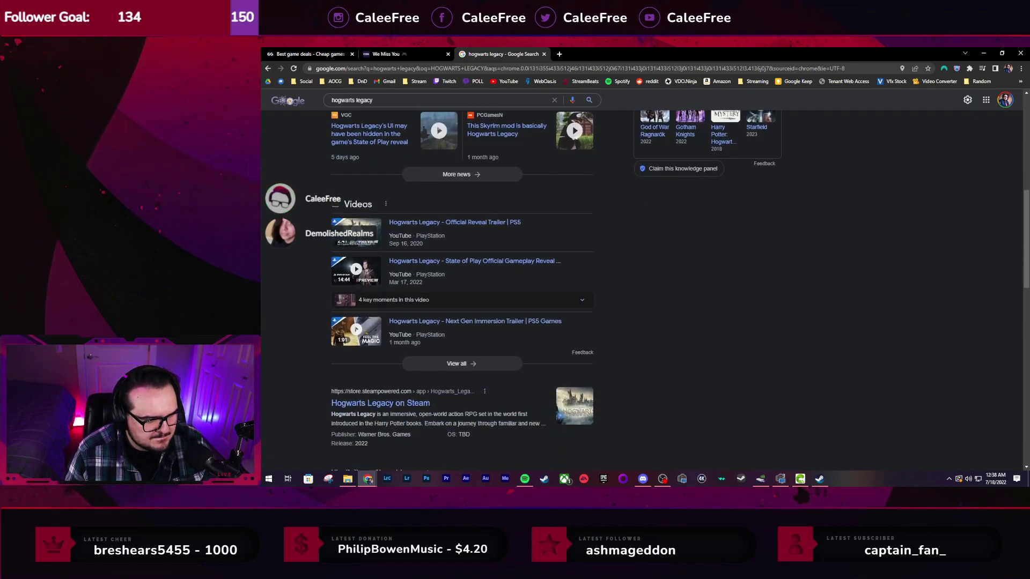
scroll(369, 405, "up", 8)
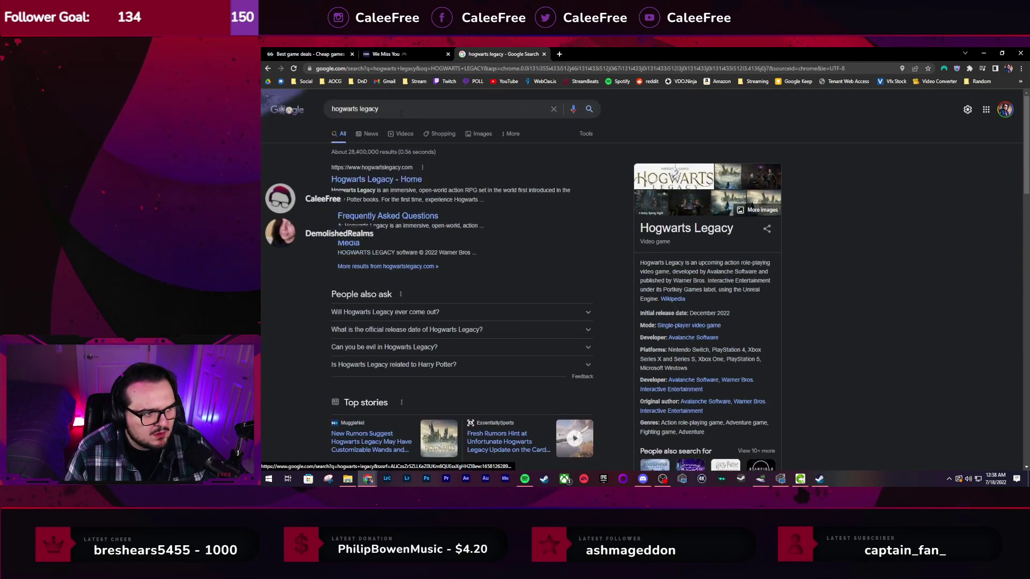
left_click(405, 104)
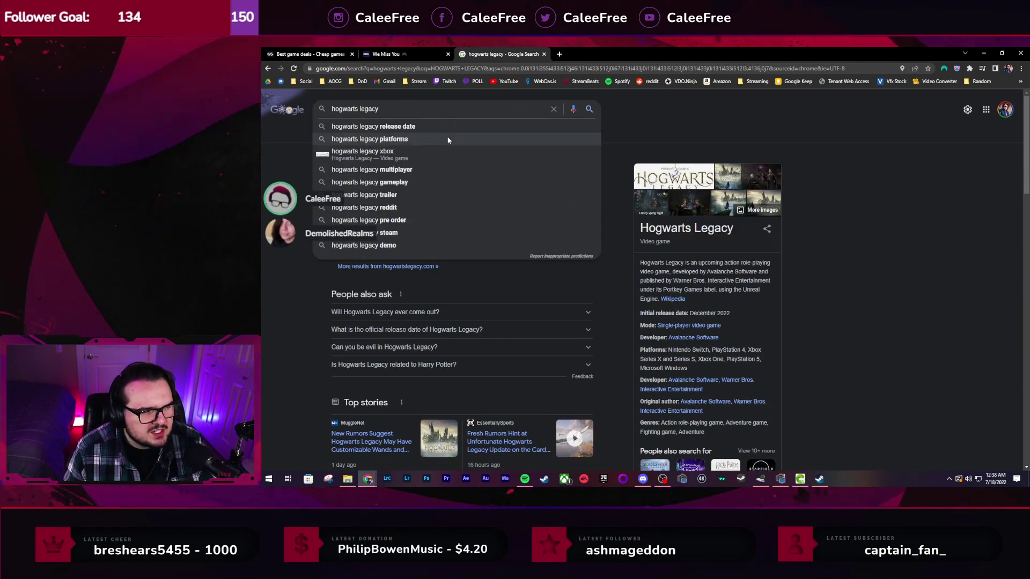
left_click(448, 131)
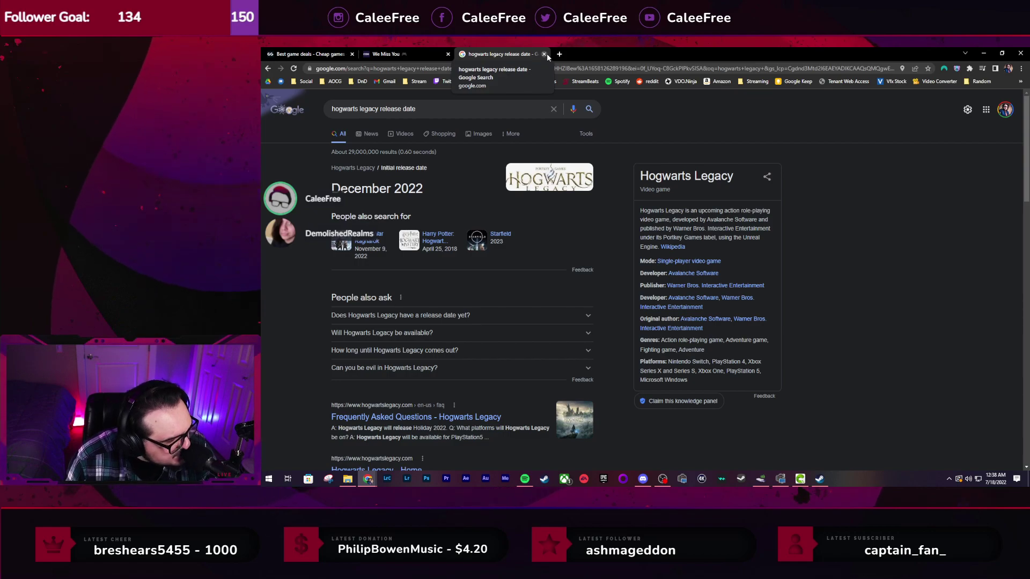
left_click(544, 54)
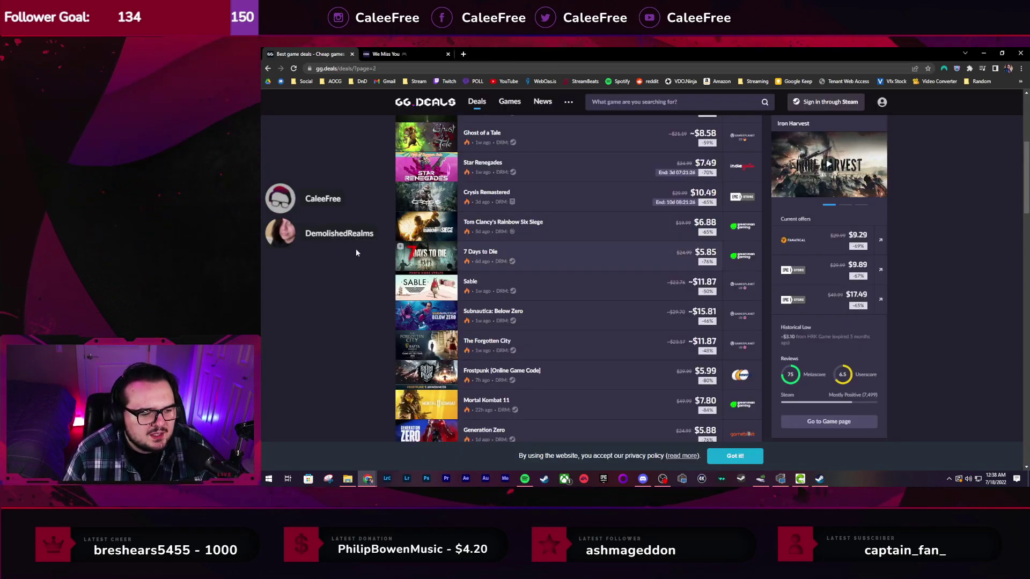
Scroll down and open page 3 of best deals, topped by Little Hope at $10.32
scroll(322, 250, "down", 3)
scroll(332, 246, "down", 6)
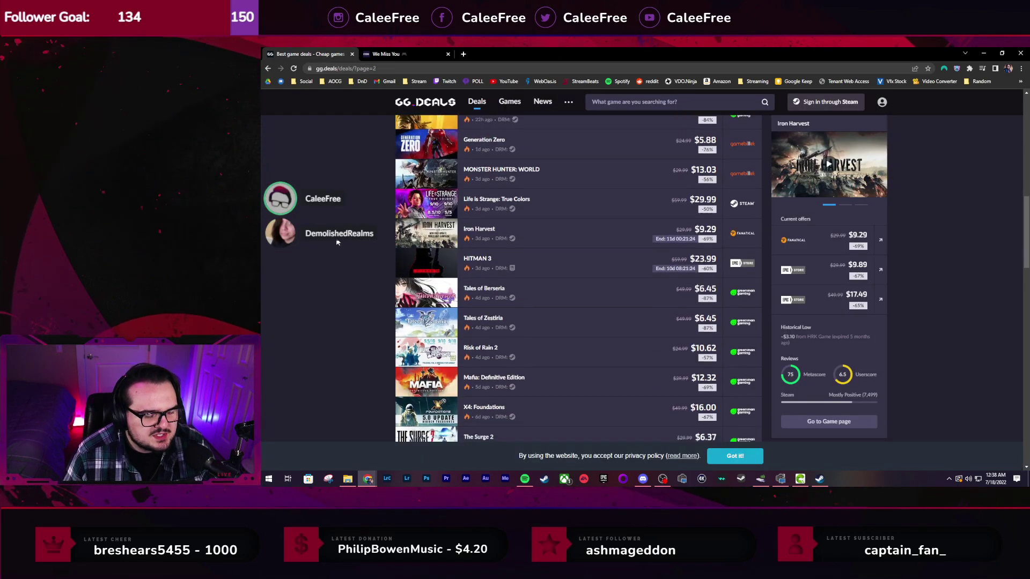
scroll(337, 242, "down", 3)
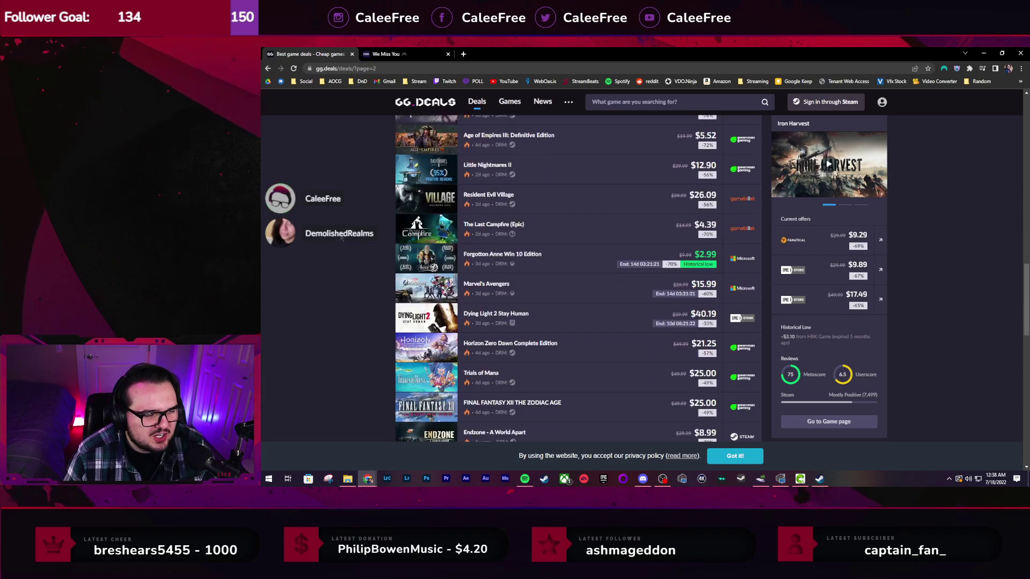
scroll(574, 277, "down", 3)
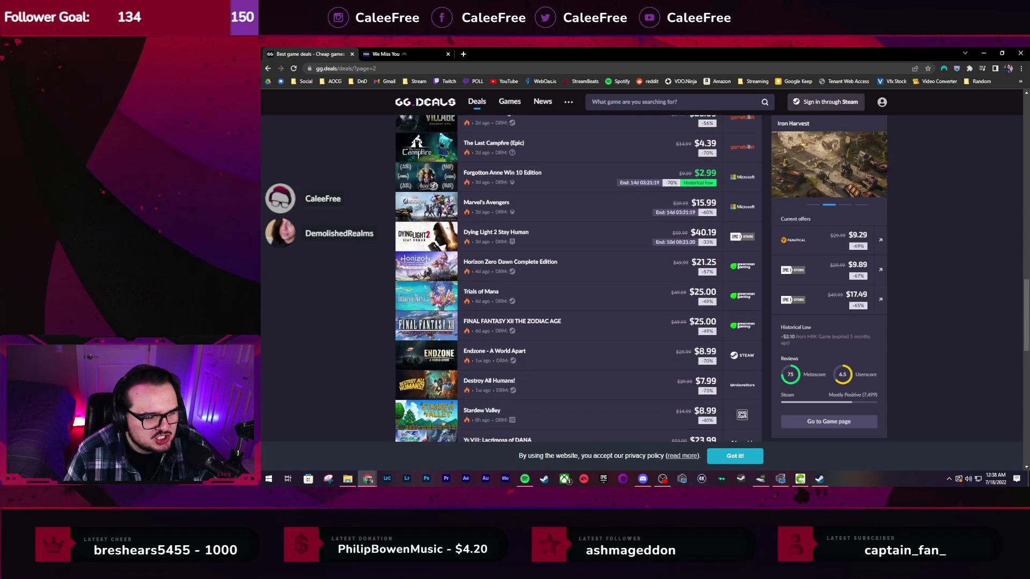
scroll(577, 278, "down", 5)
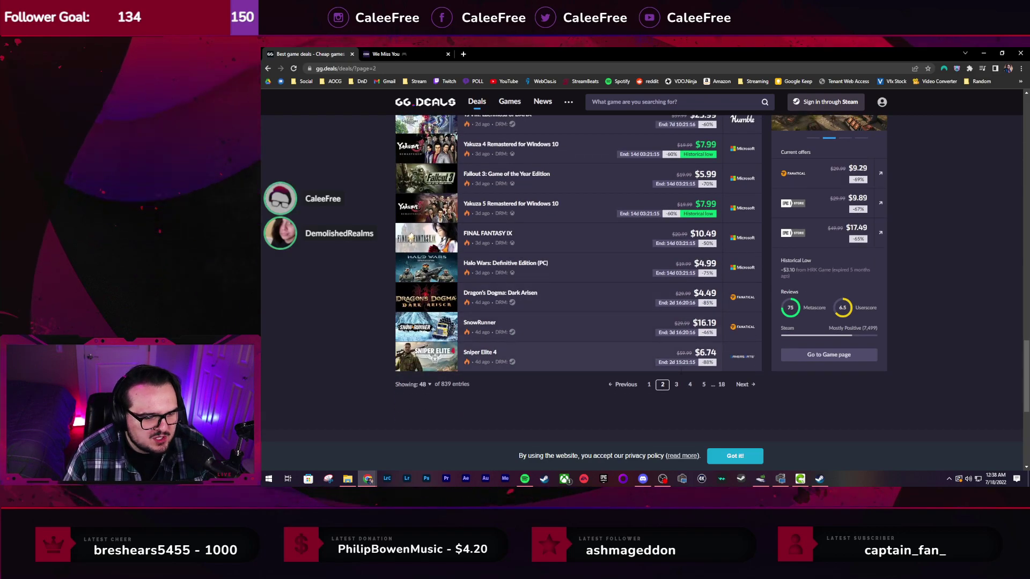
left_click(676, 384)
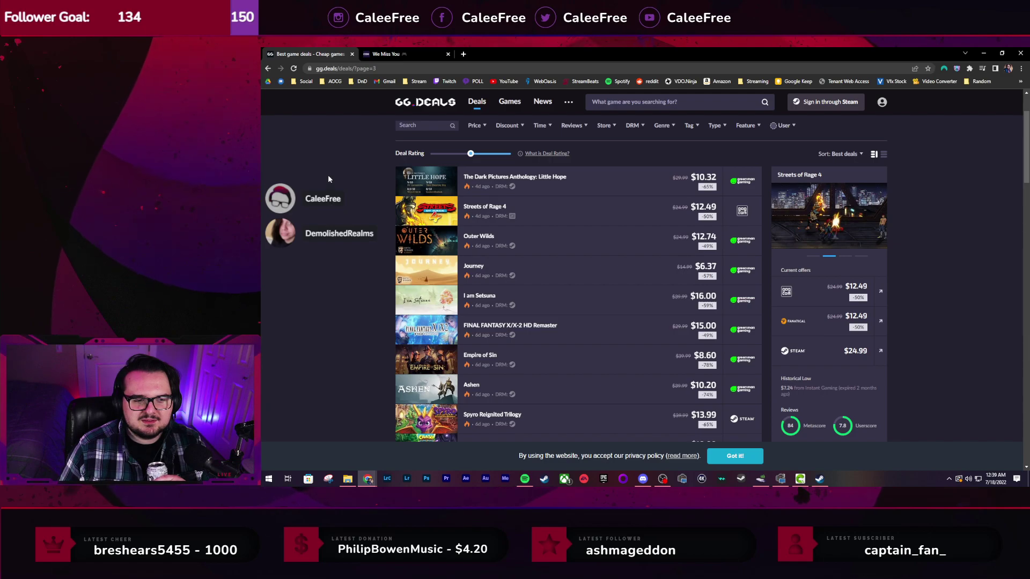
Scroll through the page 3 deals, then go back to CDKeys' Risk of Rain 2 page ($6.79)
scroll(379, 244, "down", 3)
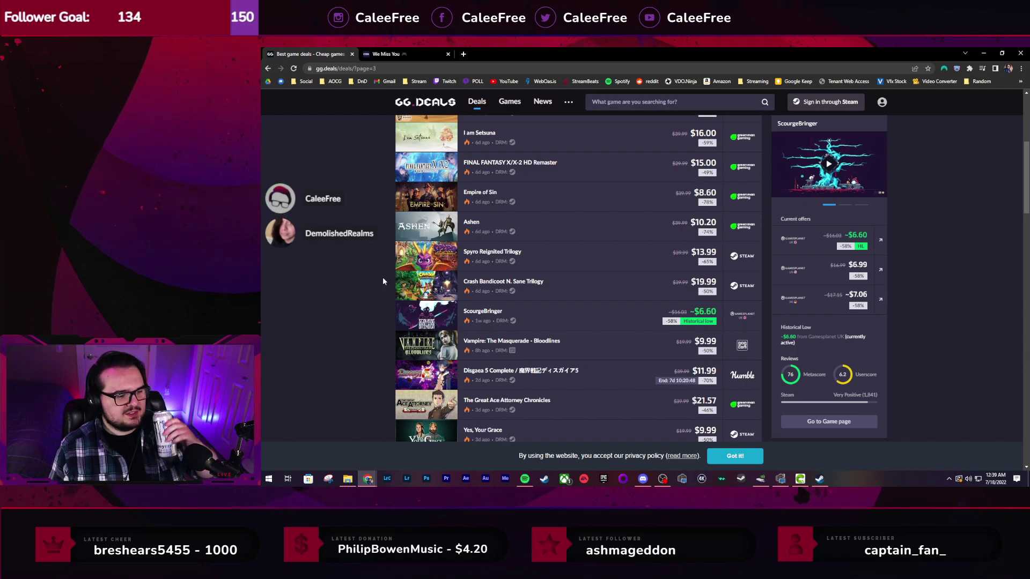
scroll(582, 336, "down", 5)
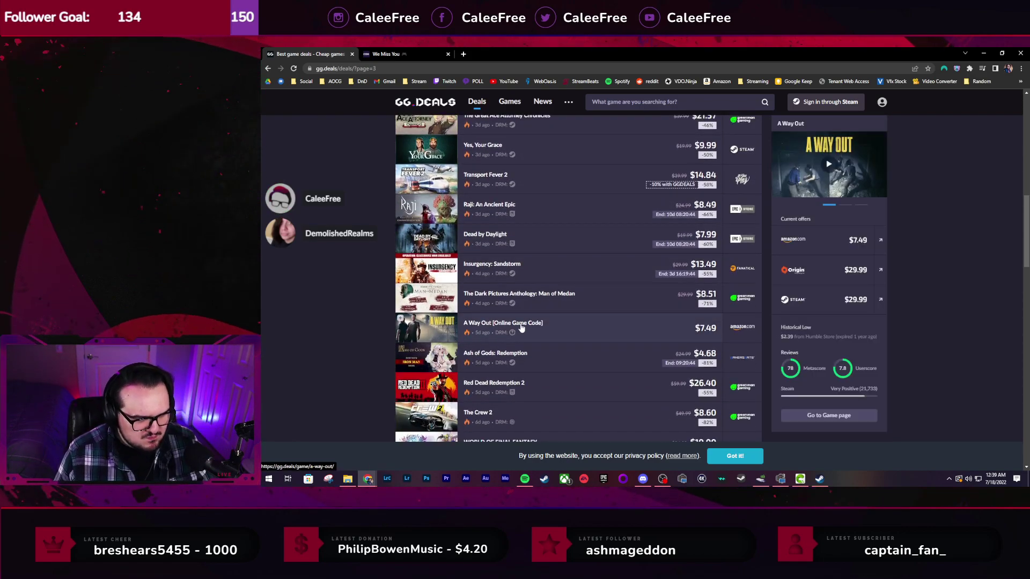
scroll(521, 330, "down", 4)
scroll(341, 306, "down", 1)
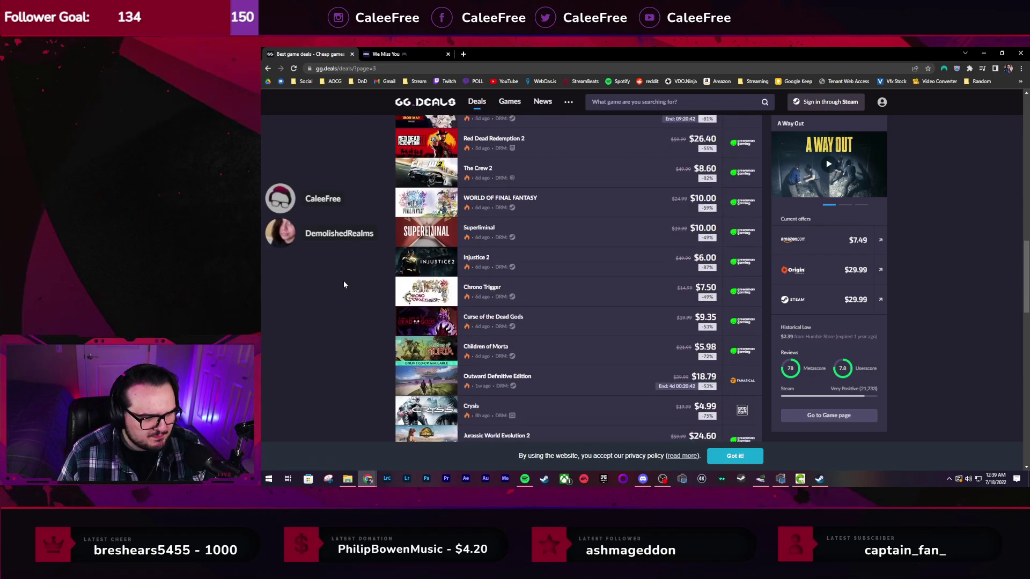
scroll(578, 279, "down", 2)
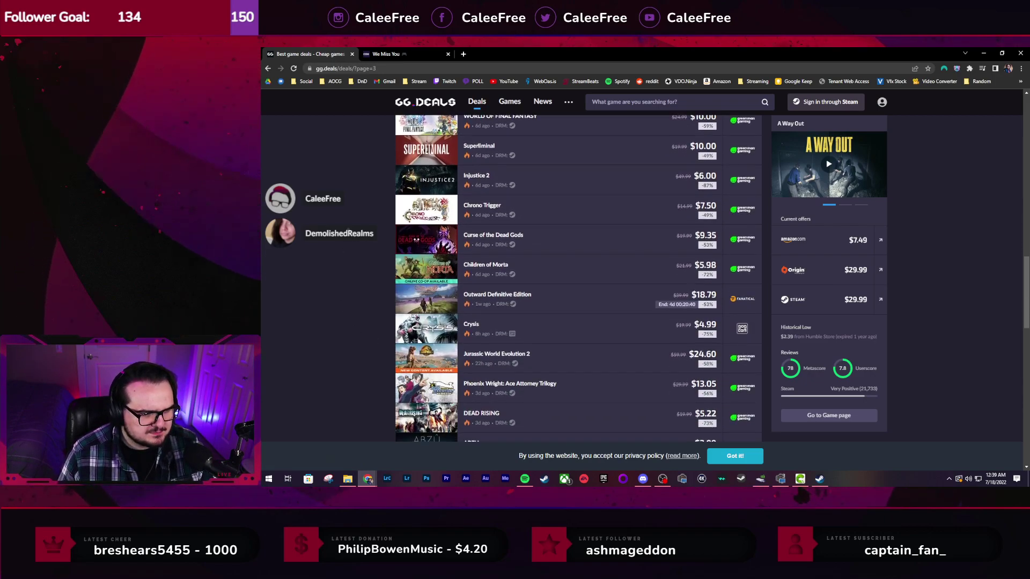
scroll(579, 279, "down", 3)
scroll(578, 279, "down", 3)
scroll(345, 211, "down", 5)
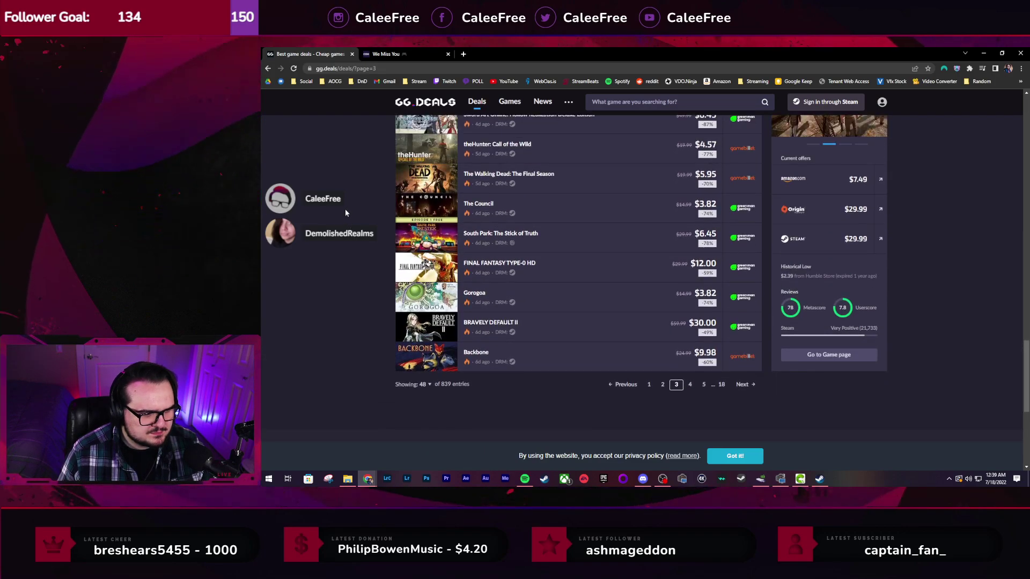
key("alt+Left")
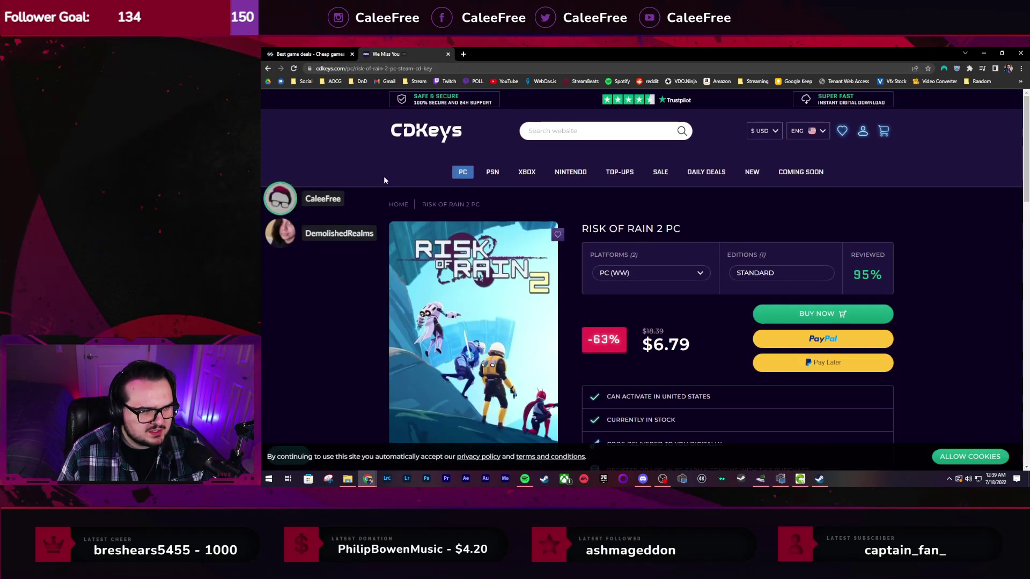
Search CDKeys for RUST and view Rust PC at $24.59 beside the Xbox editions
left_click(656, 171)
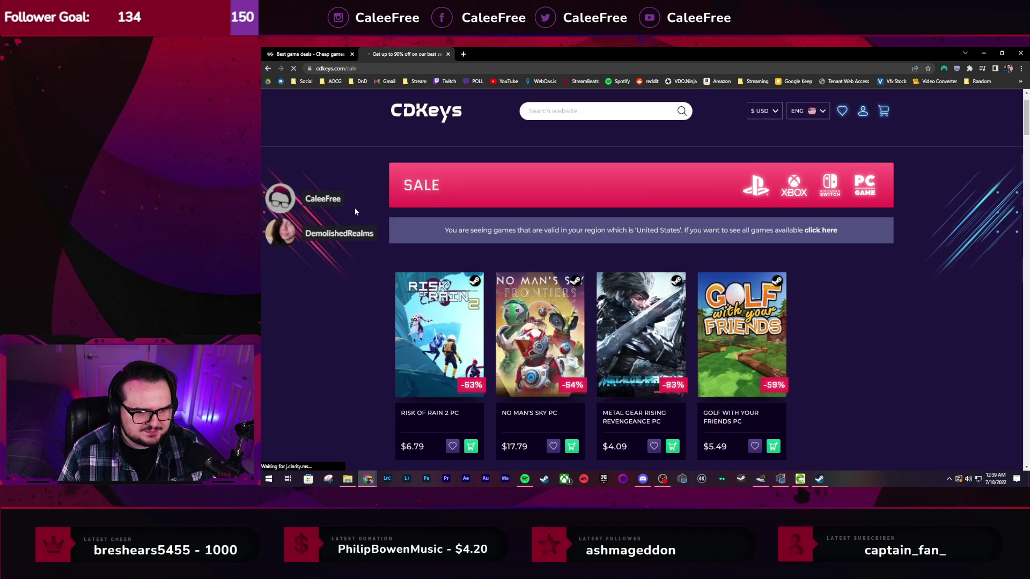
left_click(560, 128)
type("RUST")
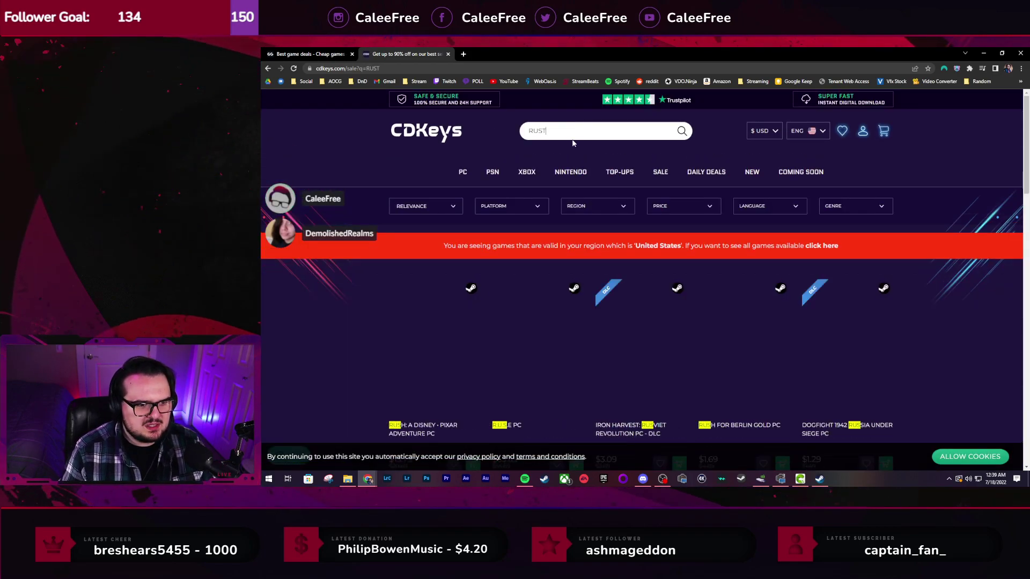
left_click(626, 322)
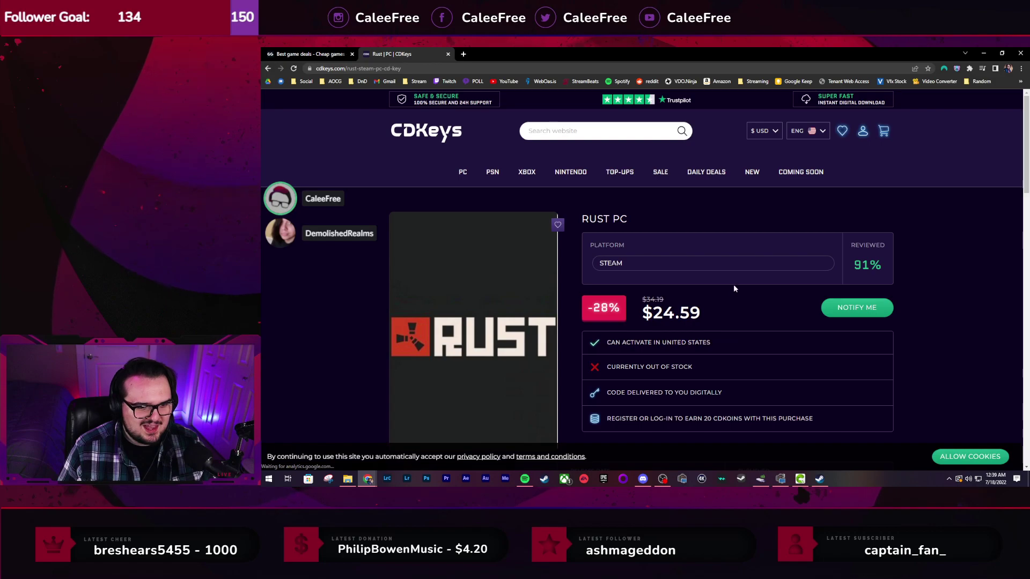
scroll(733, 283, "down", 2)
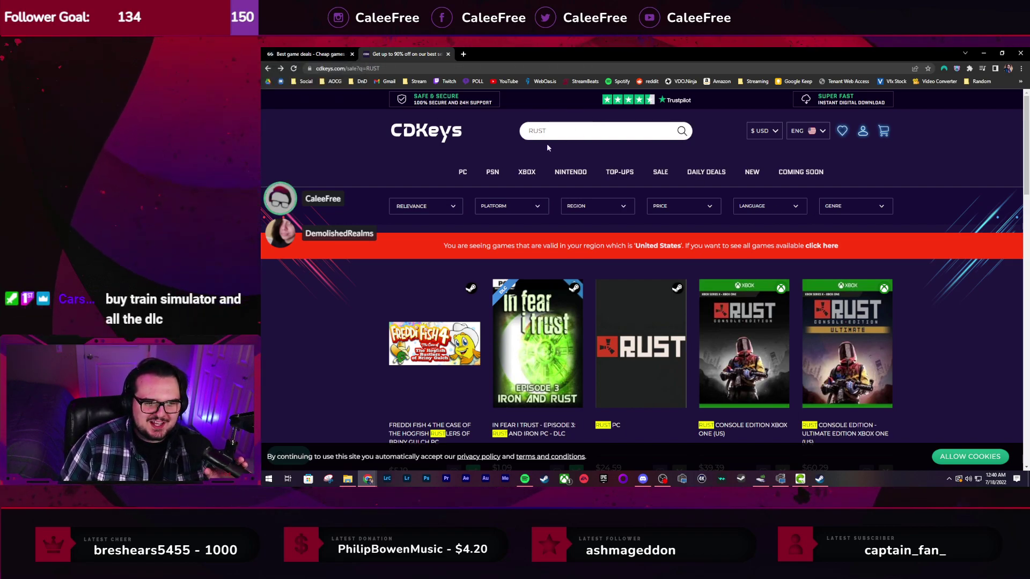
Search for TRAIN SIM and scroll the results, ending on Train Simulator Collection at $11.09
type("TR")
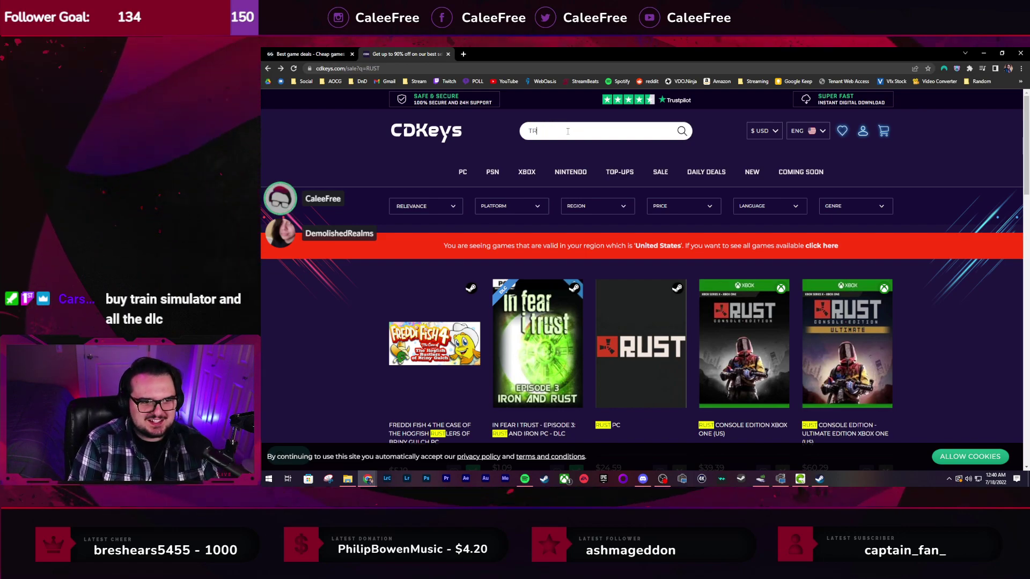
type("AIN SIMI")
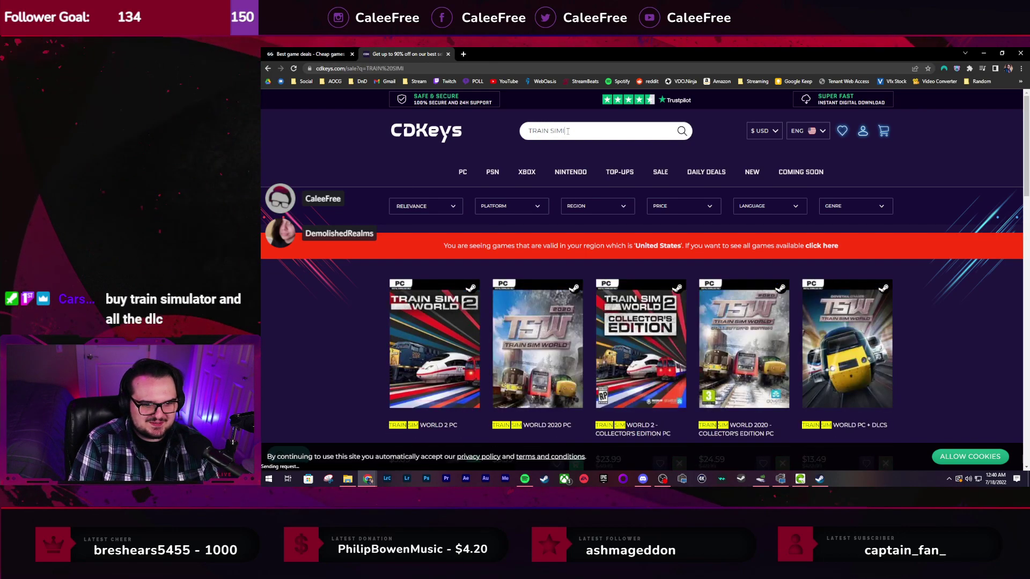
scroll(379, 243, "down", 3)
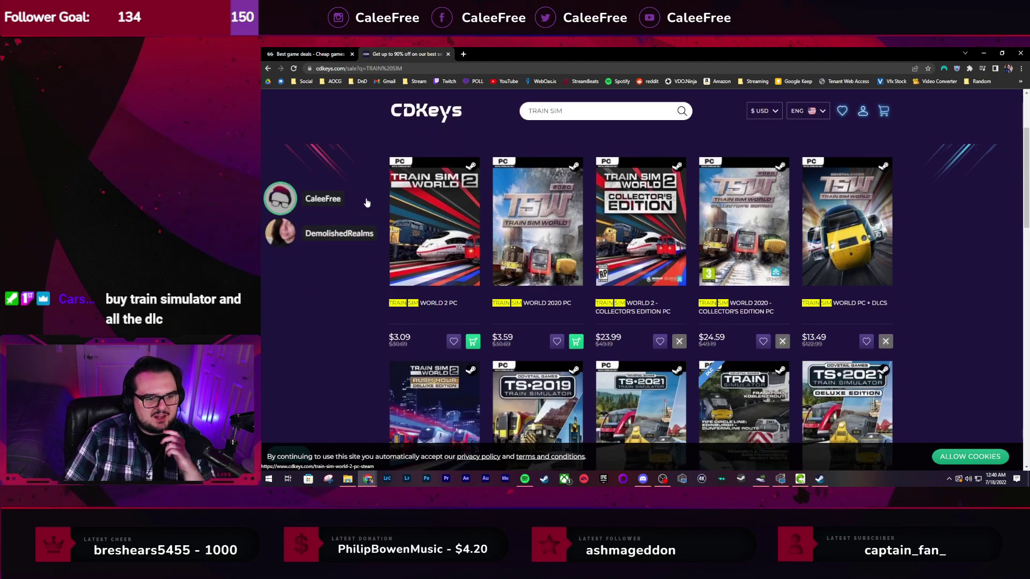
scroll(560, 299, "down", 3)
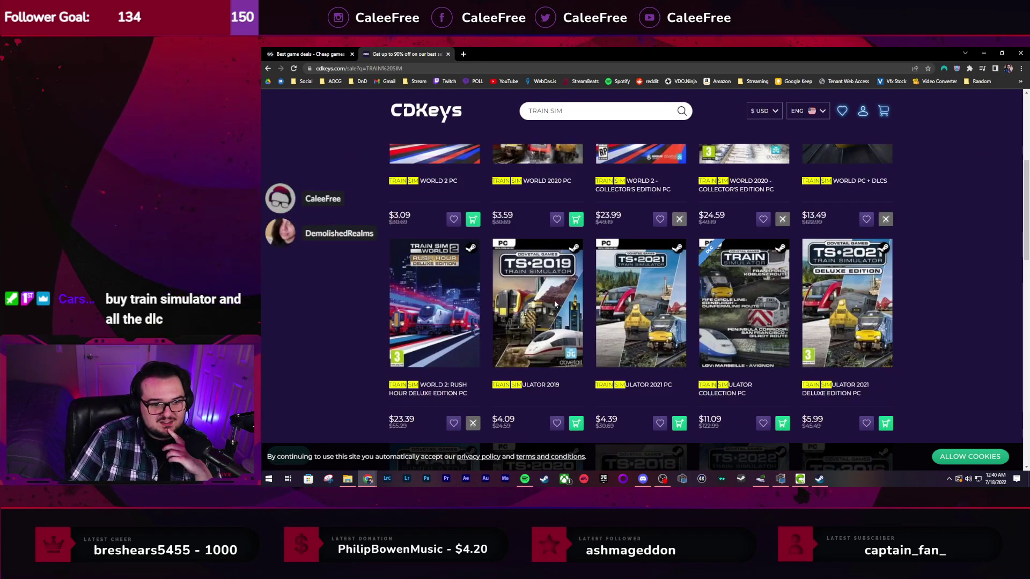
scroll(720, 424, "down", 3)
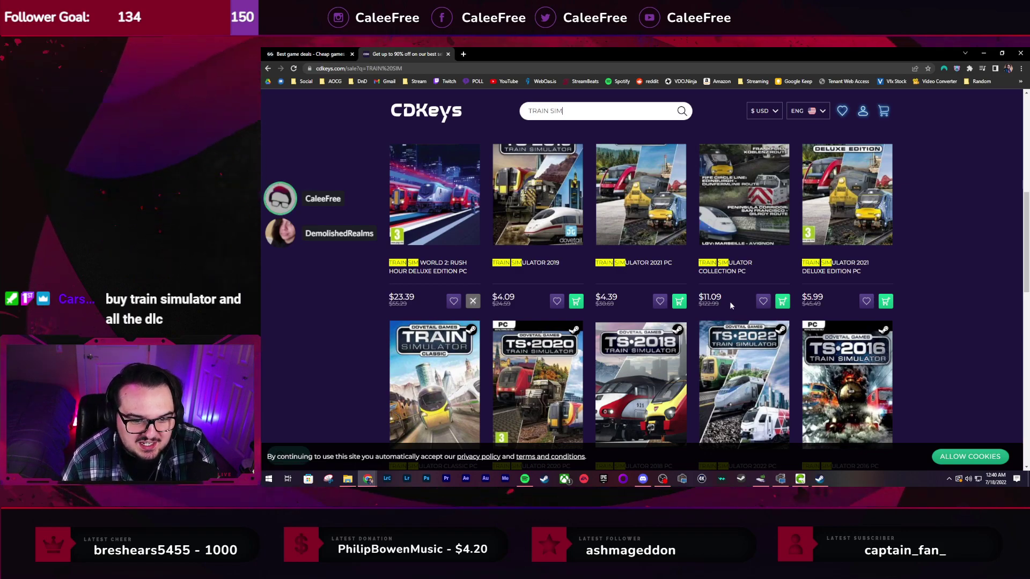
scroll(729, 301, "up", 1)
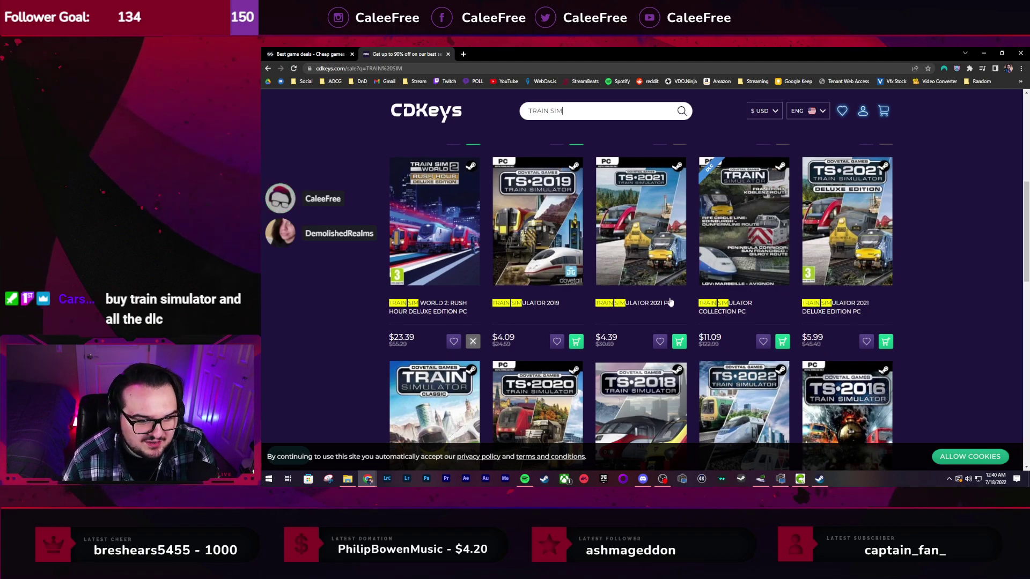
scroll(669, 302, "down", 3)
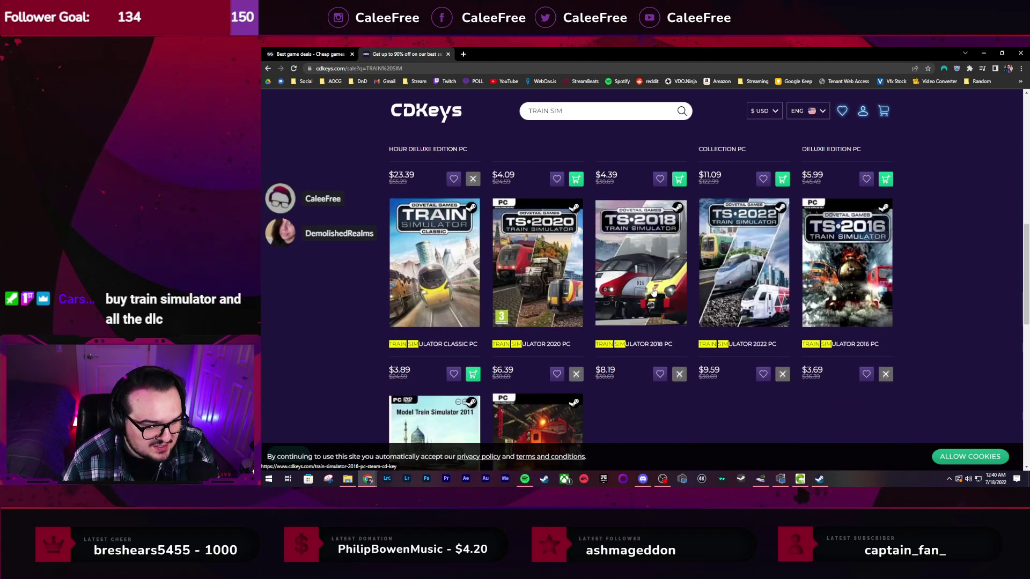
scroll(645, 284, "up", 5)
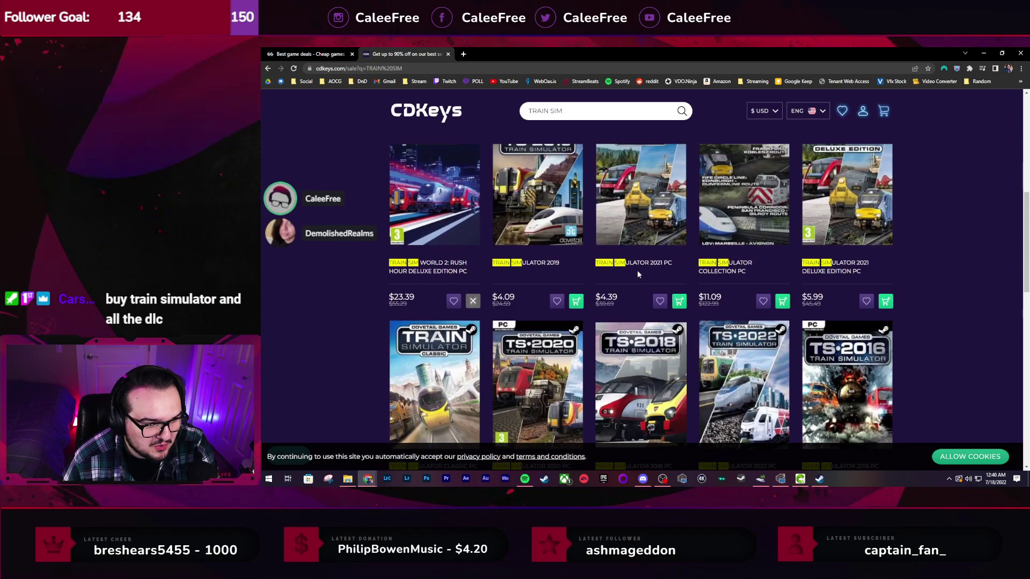
scroll(639, 274, "up", 2)
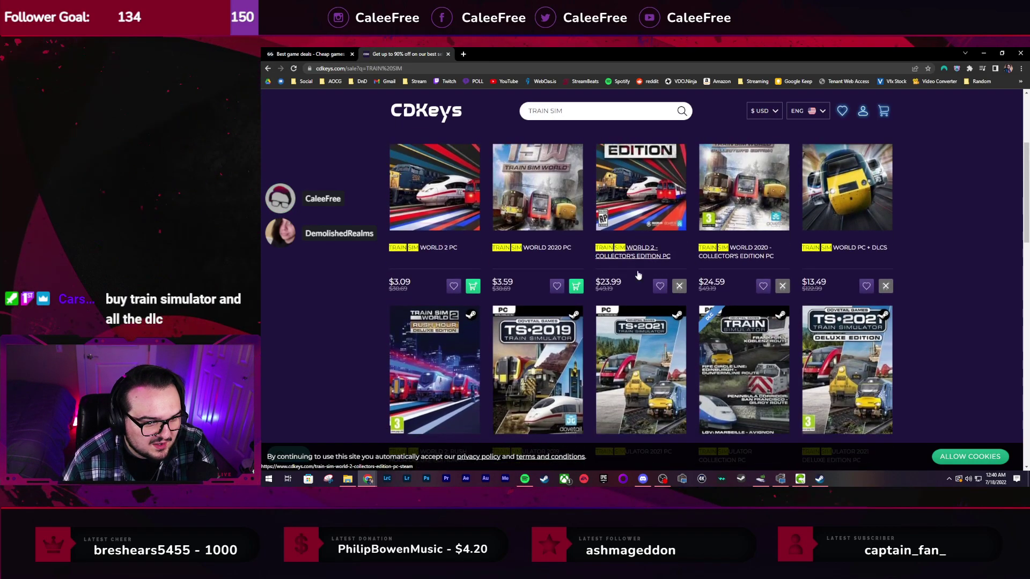
scroll(769, 337, "down", 3)
left_click(729, 345)
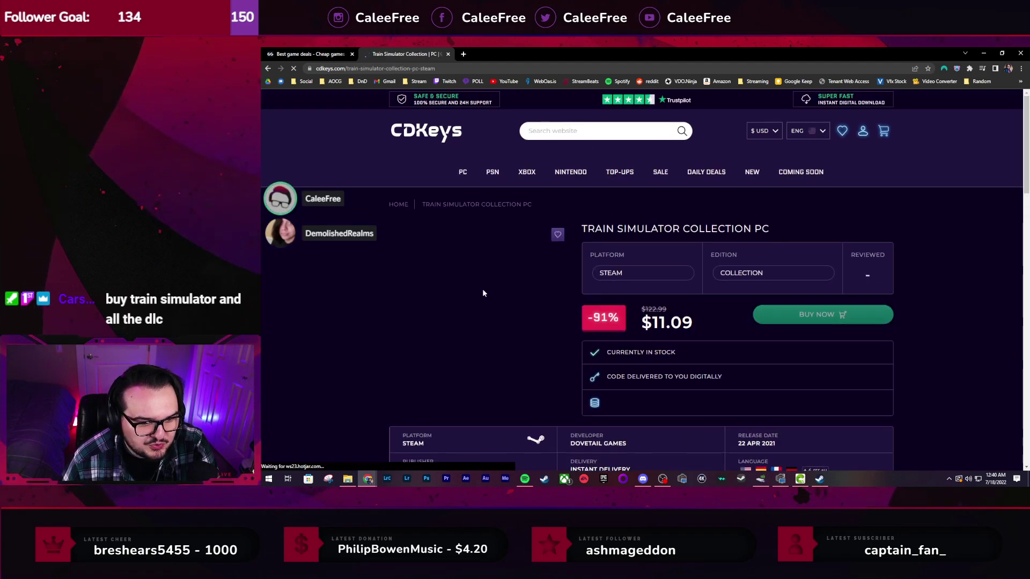
scroll(431, 249, "down", 2)
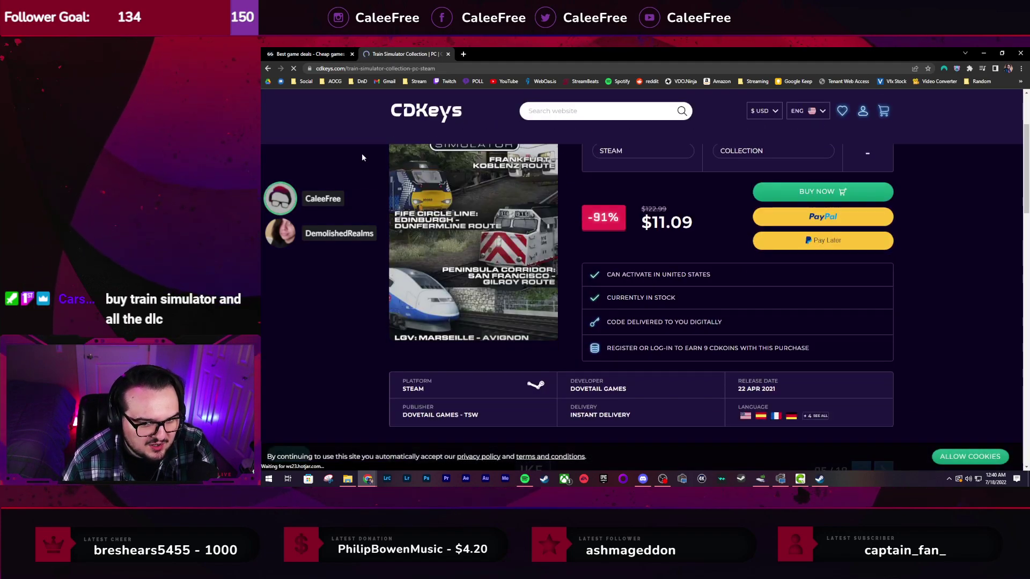
scroll(456, 214, "up", 1)
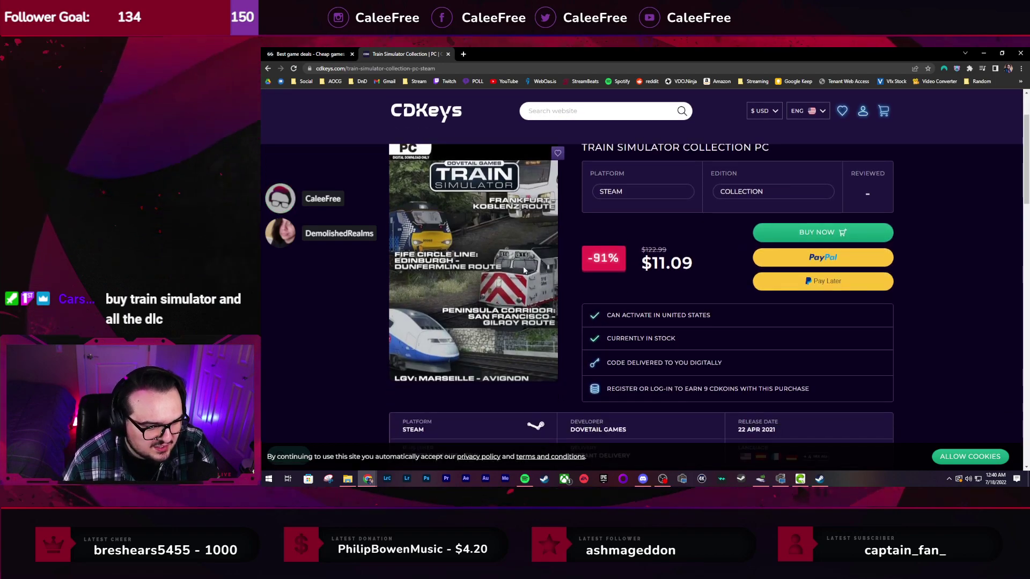
scroll(524, 269, "down", 7)
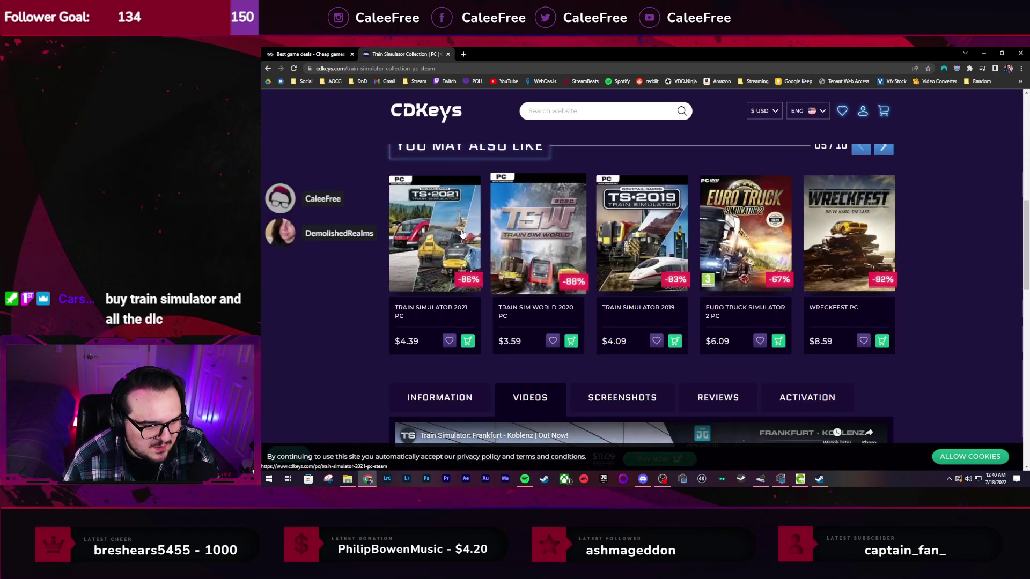
left_click(267, 68)
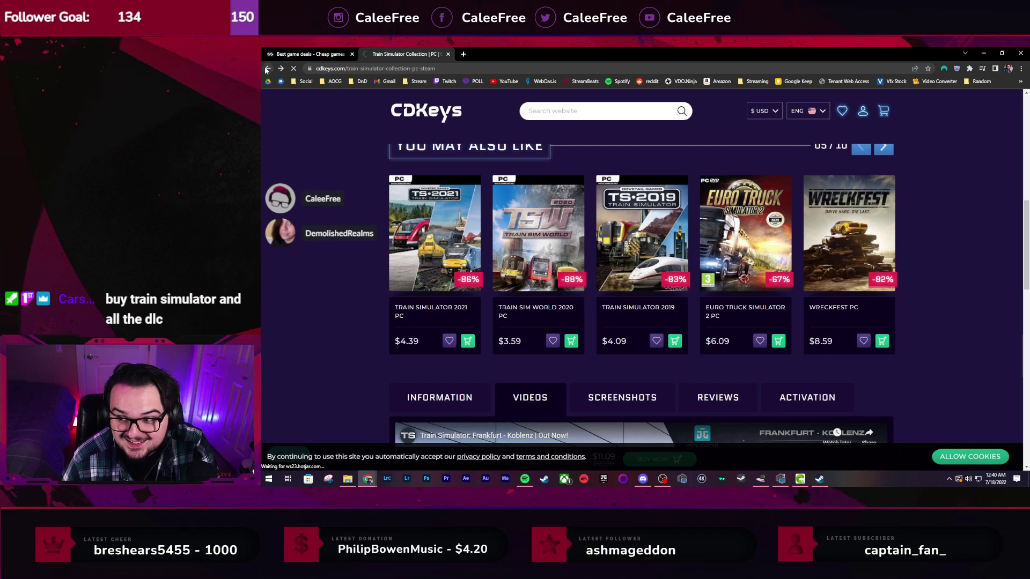
scroll(600, 265, "down", 11)
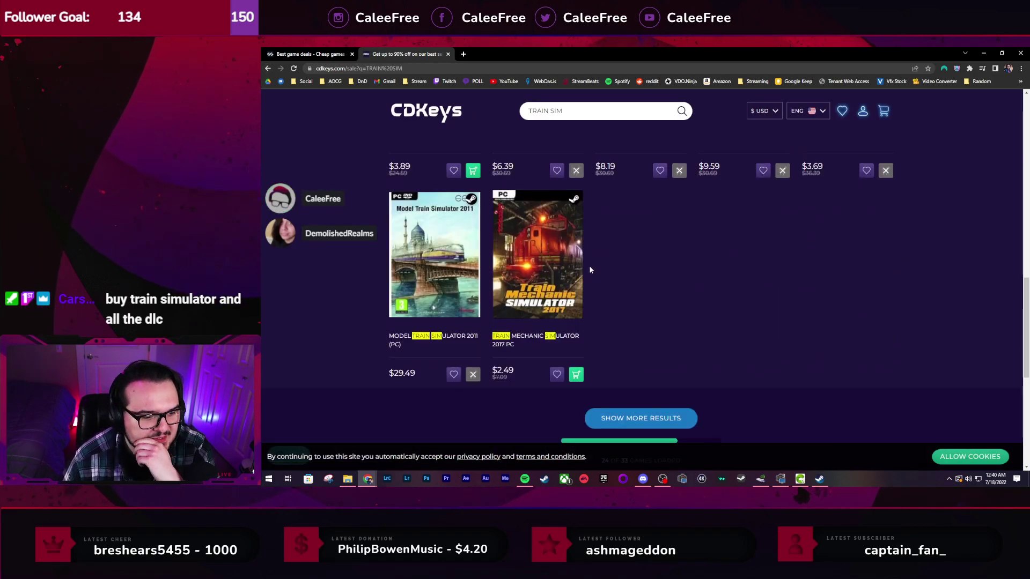
scroll(584, 271, "up", 6)
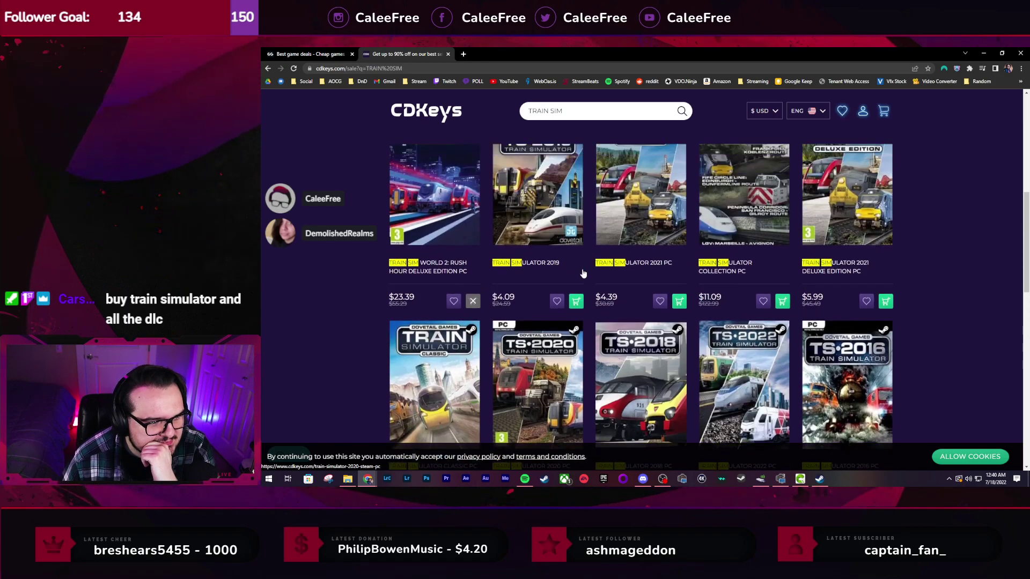
scroll(583, 273, "up", 5)
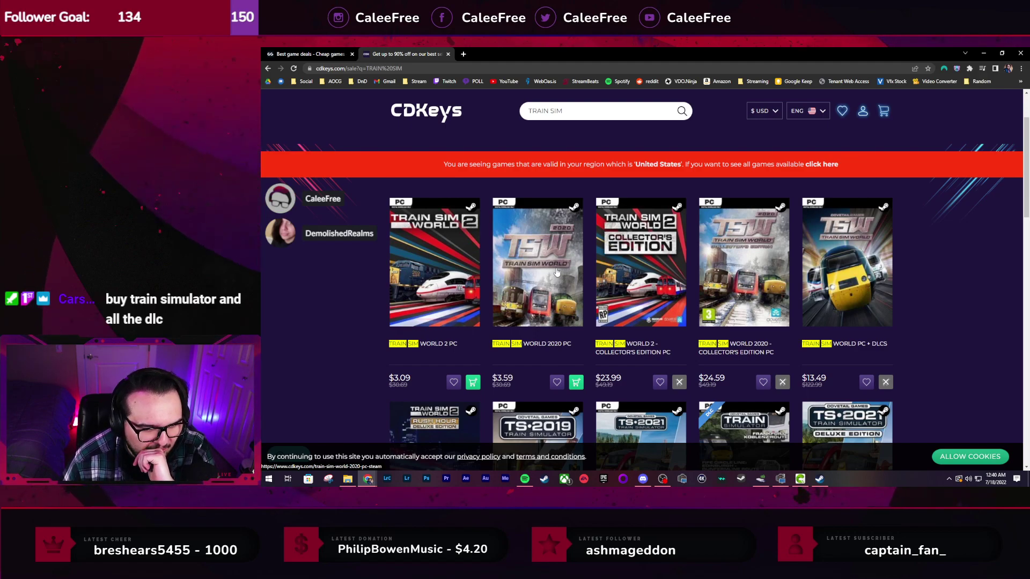
scroll(556, 273, "down", 2)
scroll(555, 271, "up", 4)
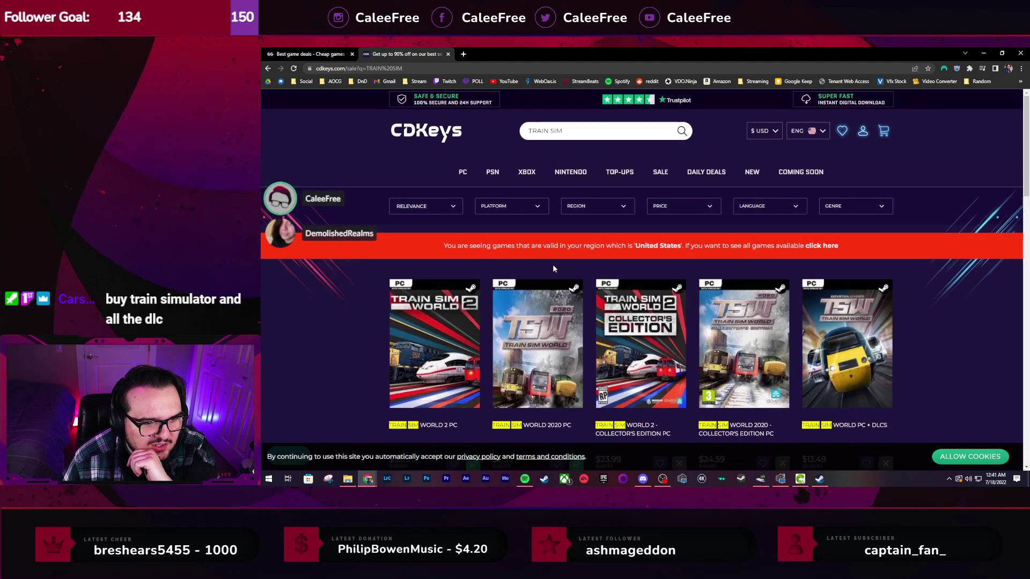
left_click(658, 174)
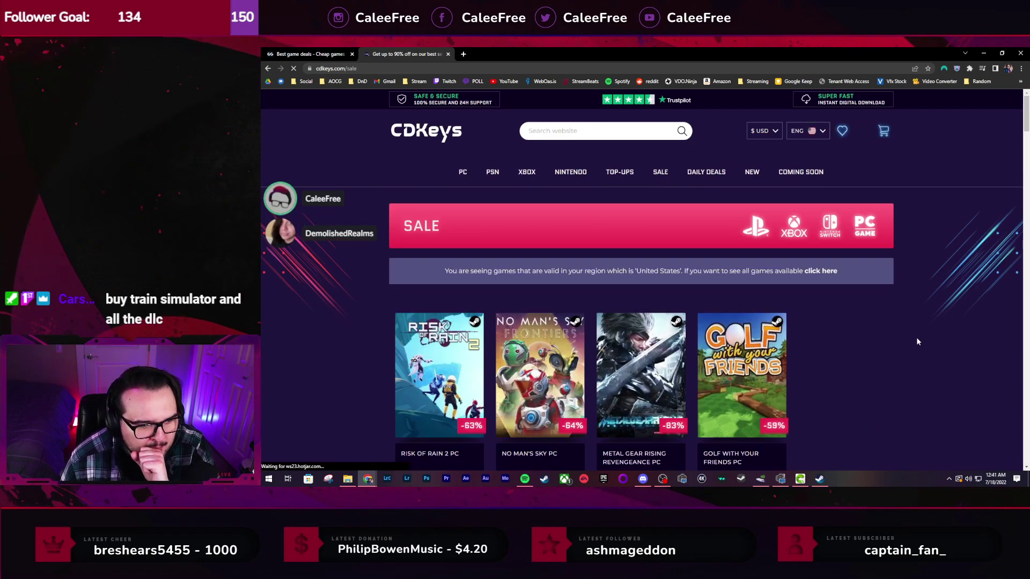
scroll(914, 336, "down", 3)
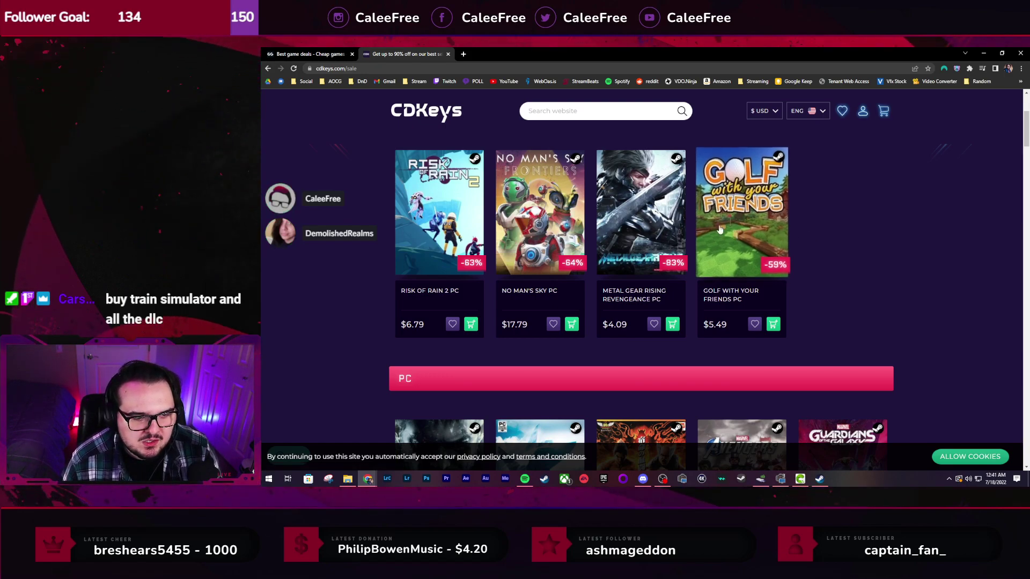
scroll(806, 241, "down", 2)
scroll(351, 225, "down", 2)
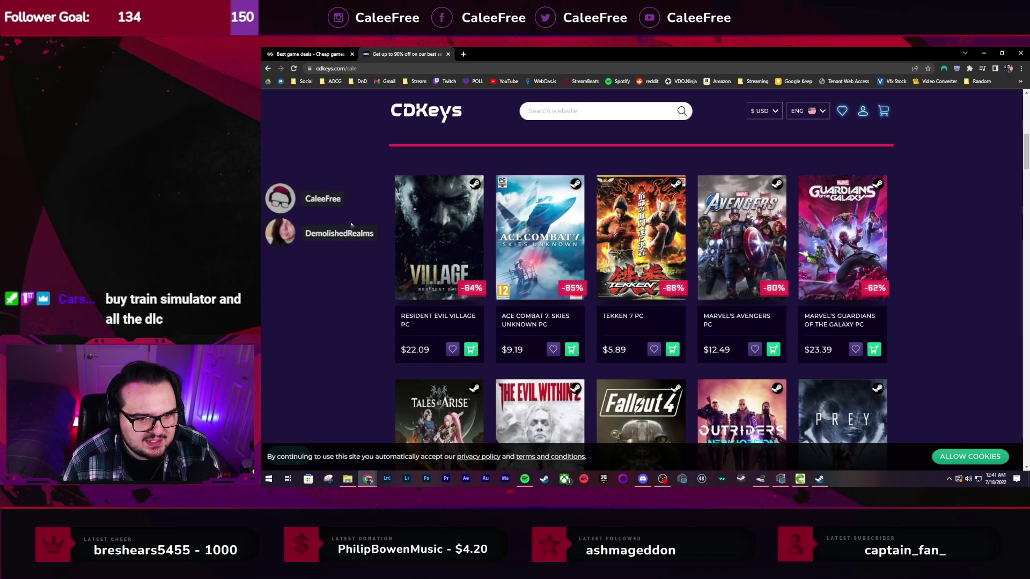
scroll(351, 224, "up", 5)
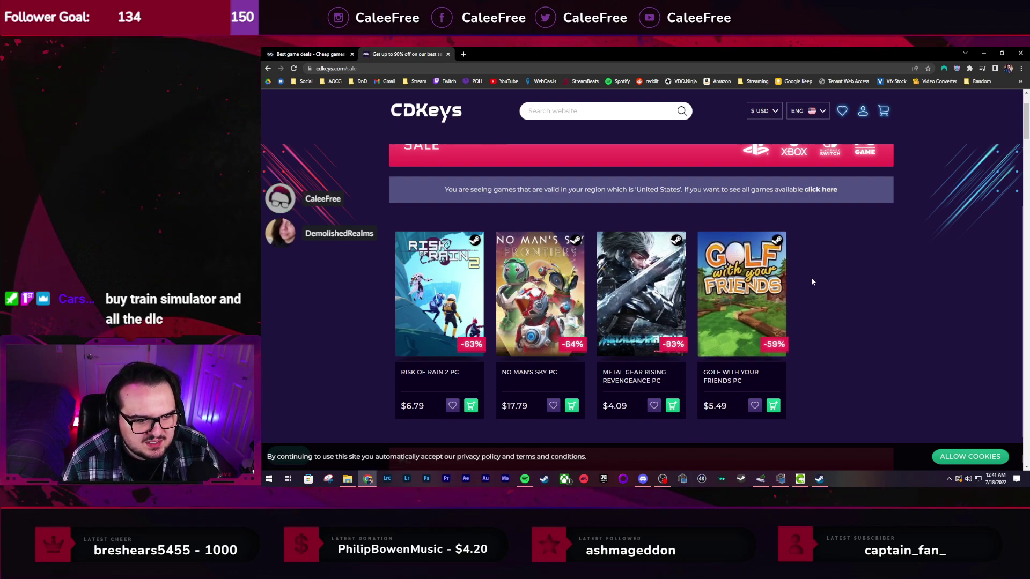
scroll(811, 278, "down", 5)
scroll(811, 278, "down", 2)
scroll(811, 278, "up", 1)
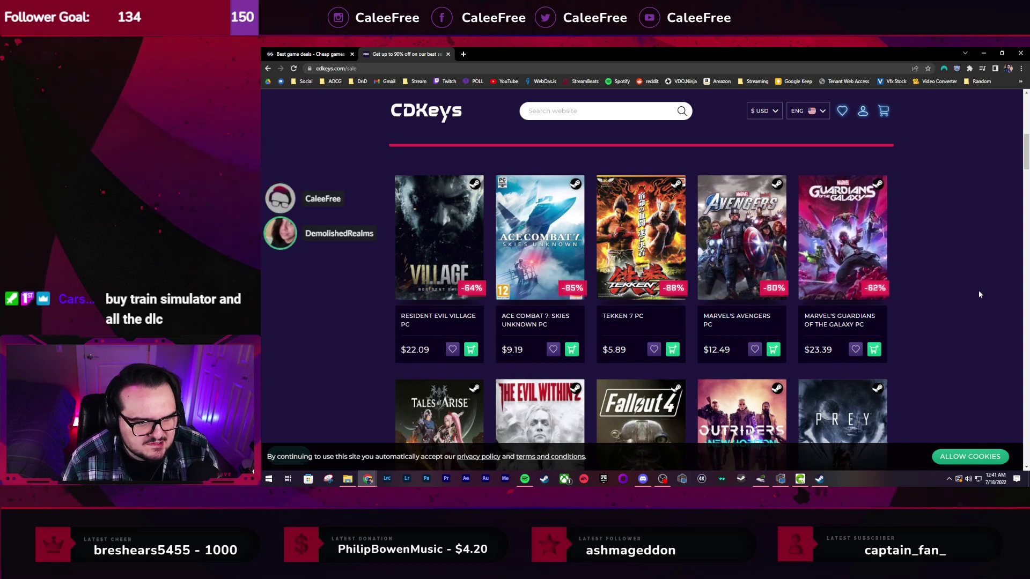
scroll(978, 294, "down", 3)
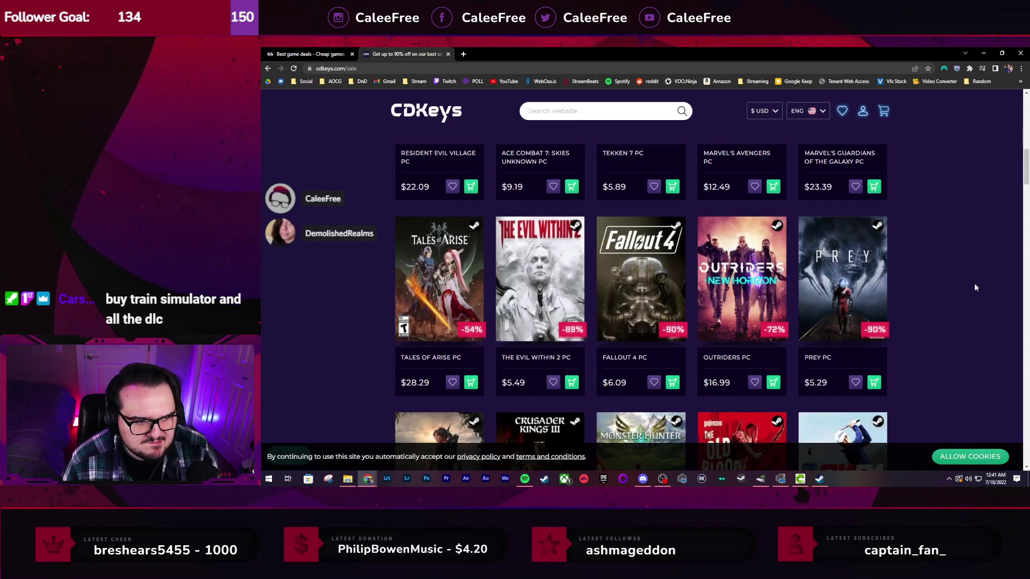
scroll(975, 287, "down", 3)
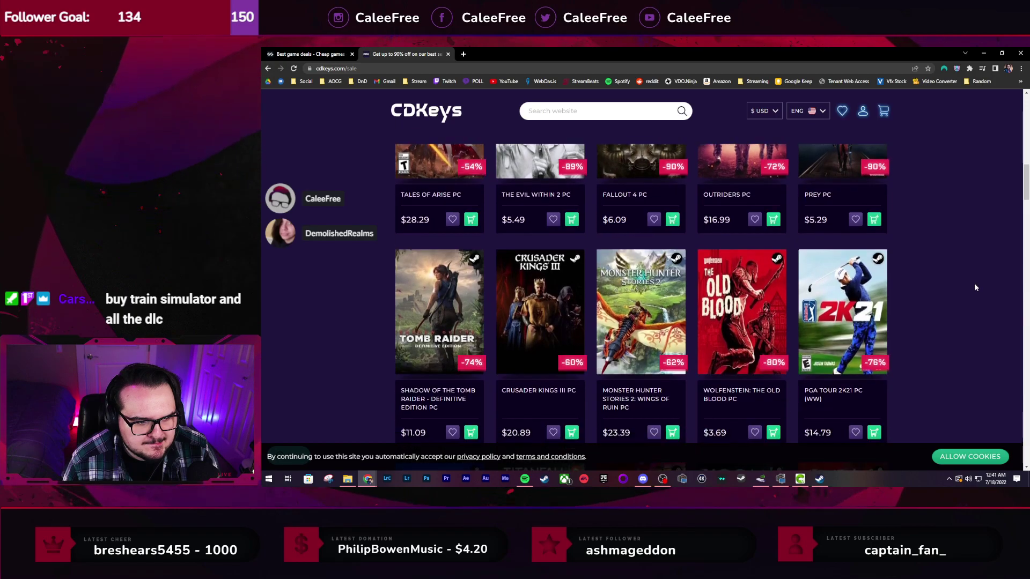
scroll(975, 287, "down", 2)
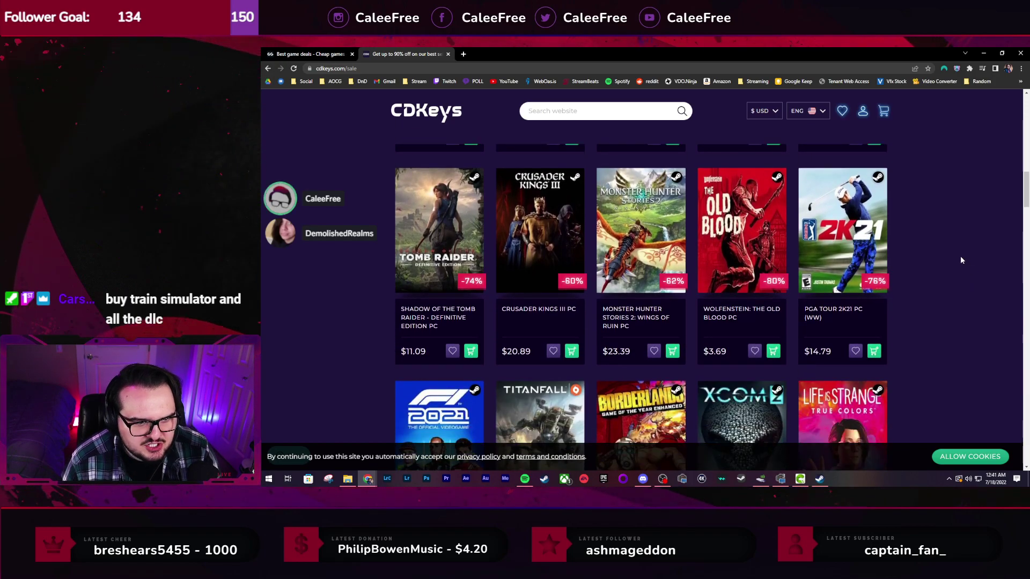
scroll(954, 261, "down", 4)
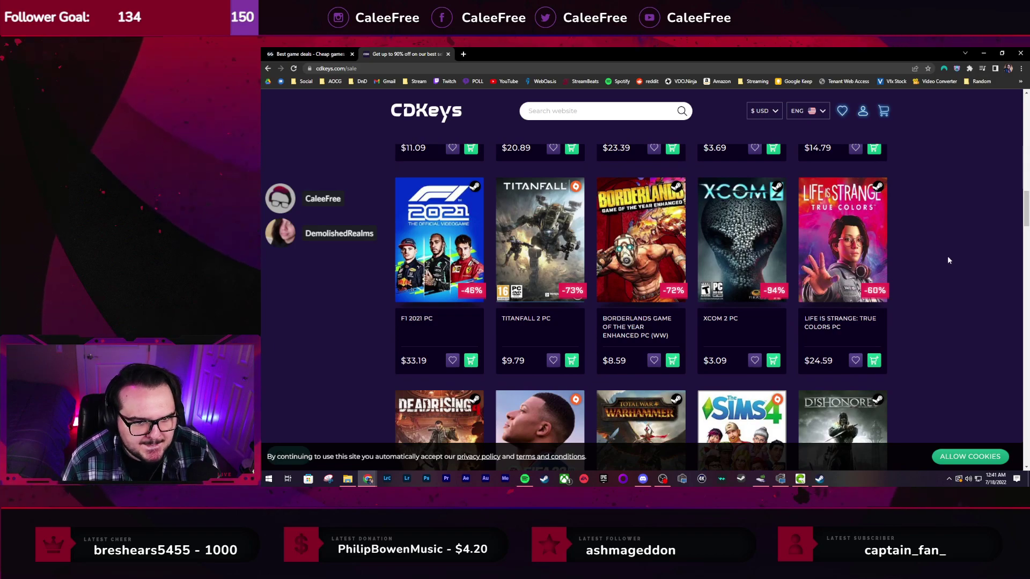
scroll(941, 255, "down", 4)
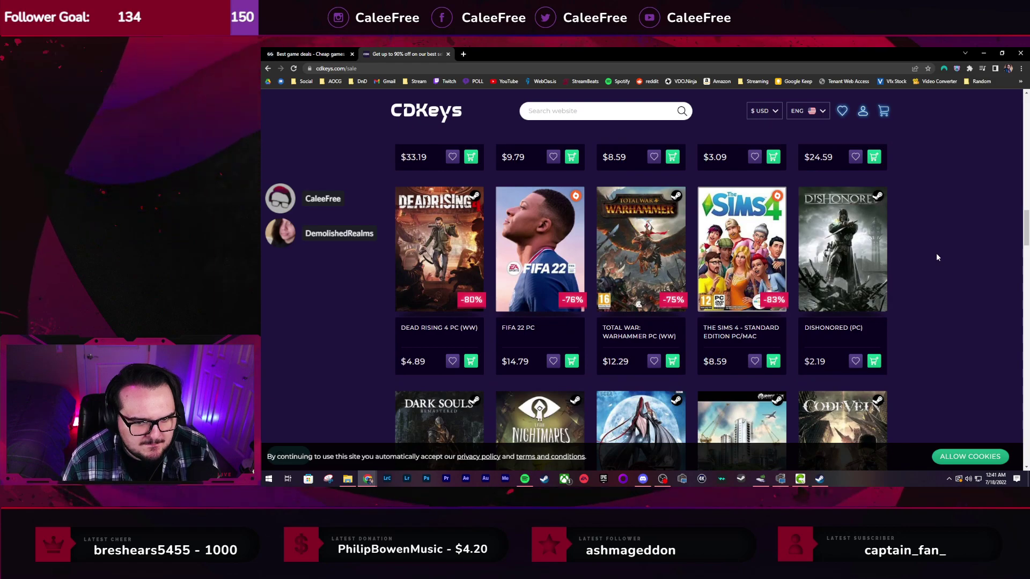
scroll(927, 238, "down", 2)
scroll(927, 238, "down", 2)
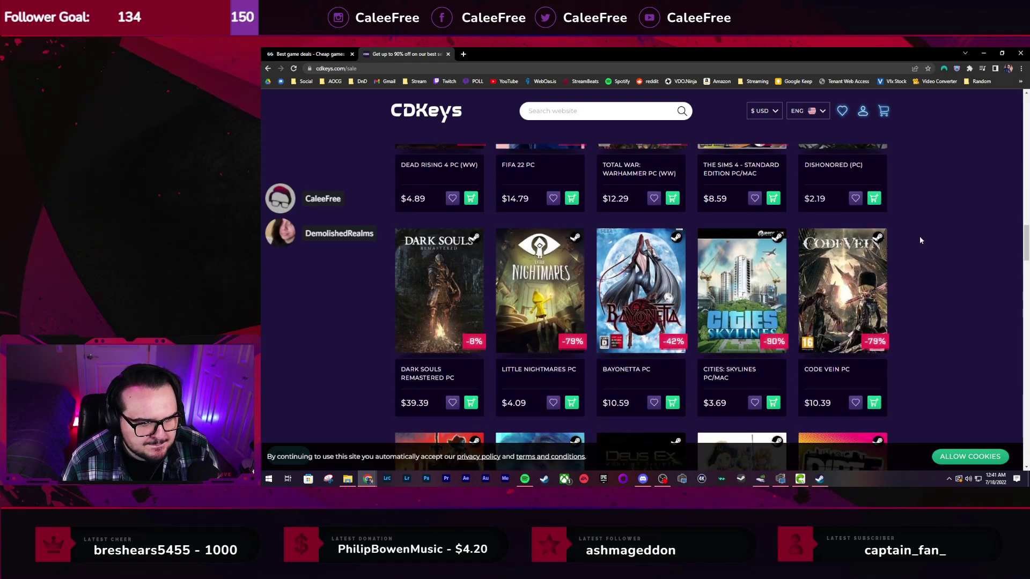
scroll(921, 239, "down", 6)
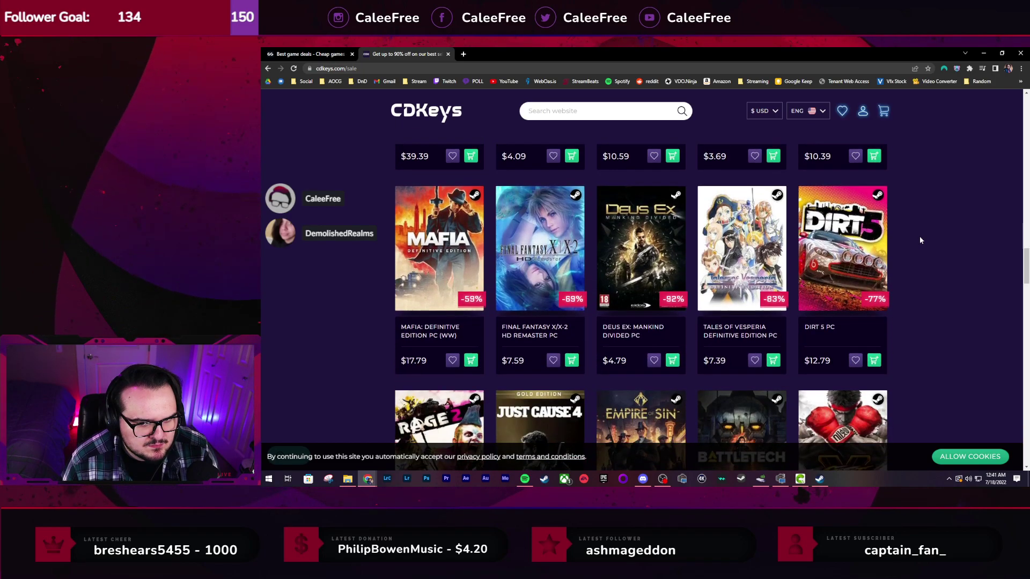
scroll(921, 240, "down", 5)
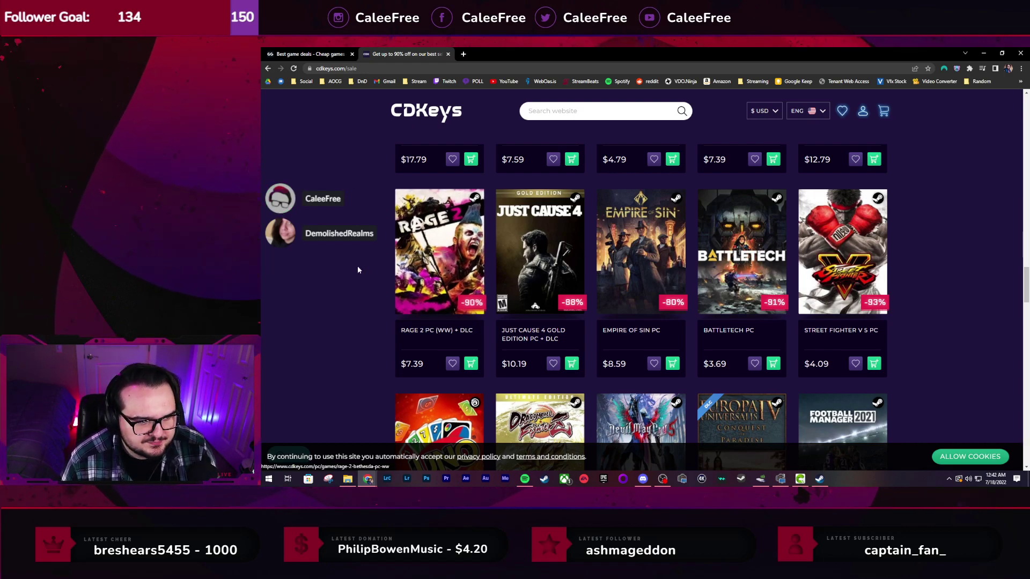
scroll(340, 244, "down", 2)
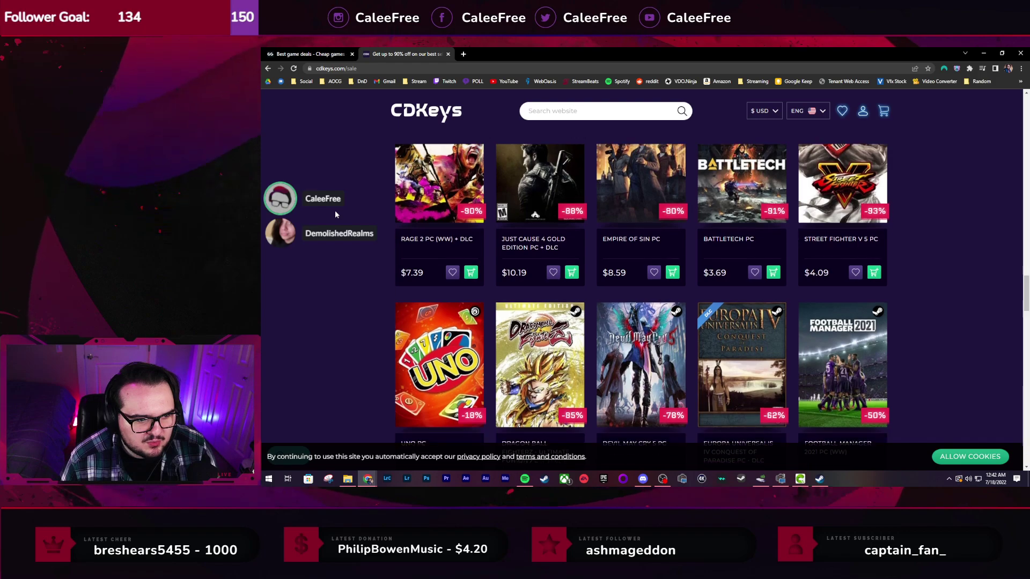
scroll(335, 210, "down", 2)
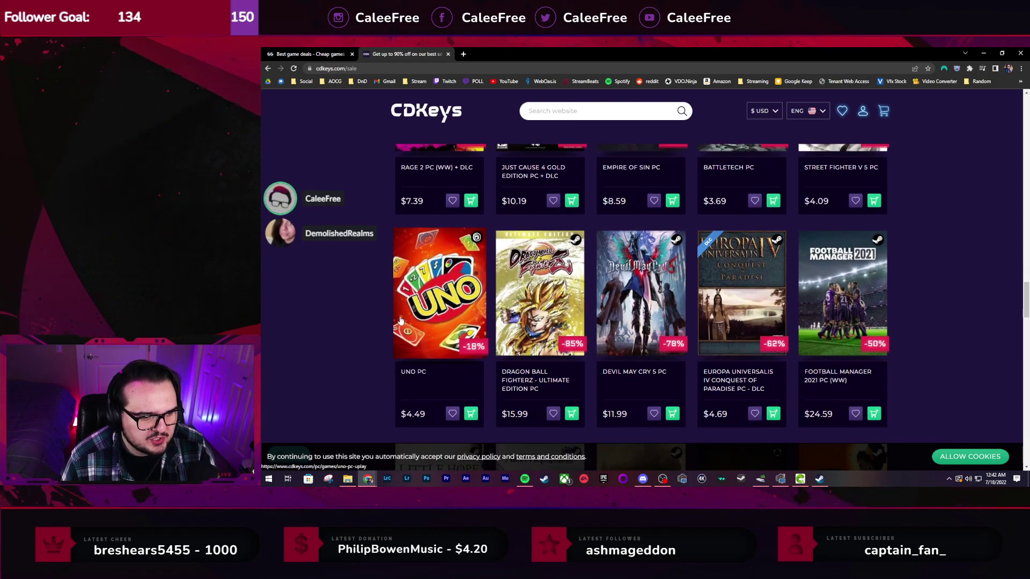
scroll(364, 283, "down", 3)
scroll(361, 265, "down", 2)
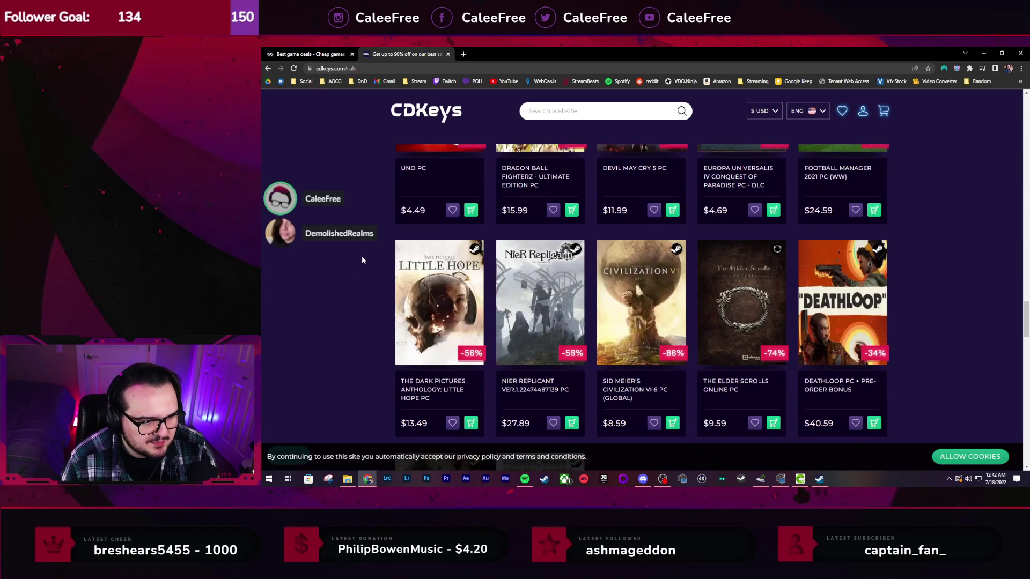
scroll(360, 246, "up", 1)
scroll(359, 246, "up", 3)
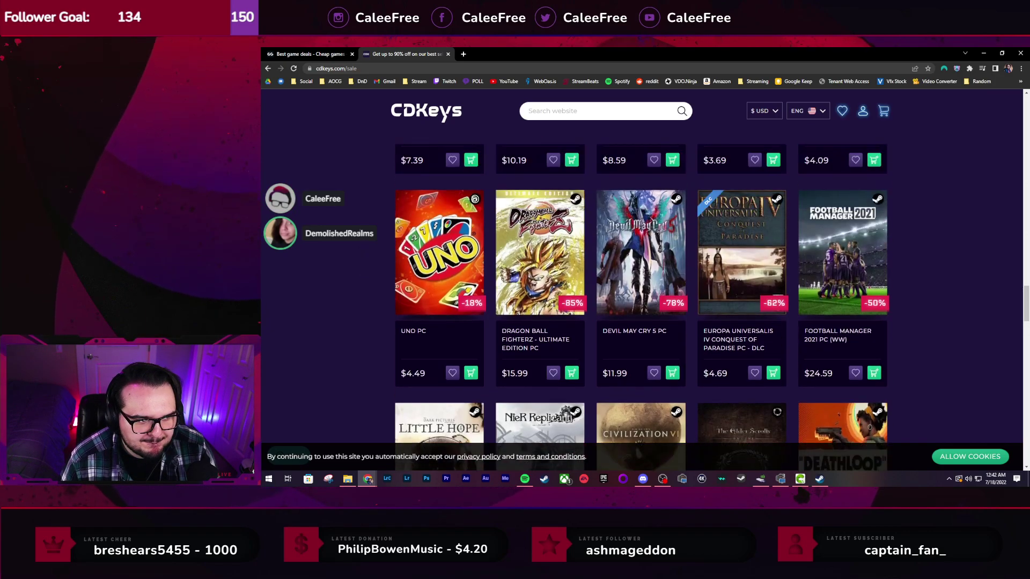
scroll(357, 226, "down", 6)
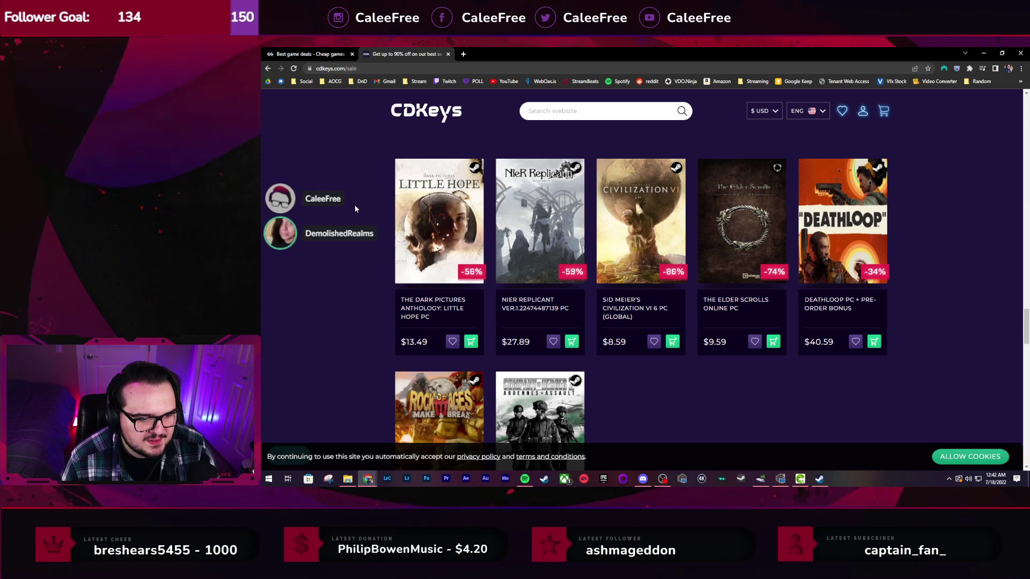
scroll(354, 209, "down", 4)
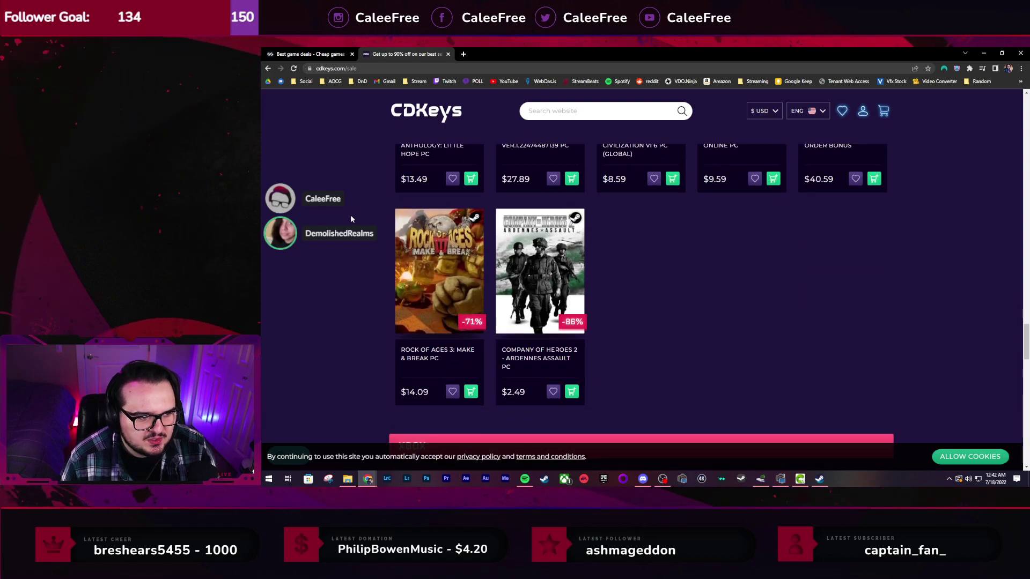
scroll(349, 150, "up", 10)
scroll(349, 88, "up", 5)
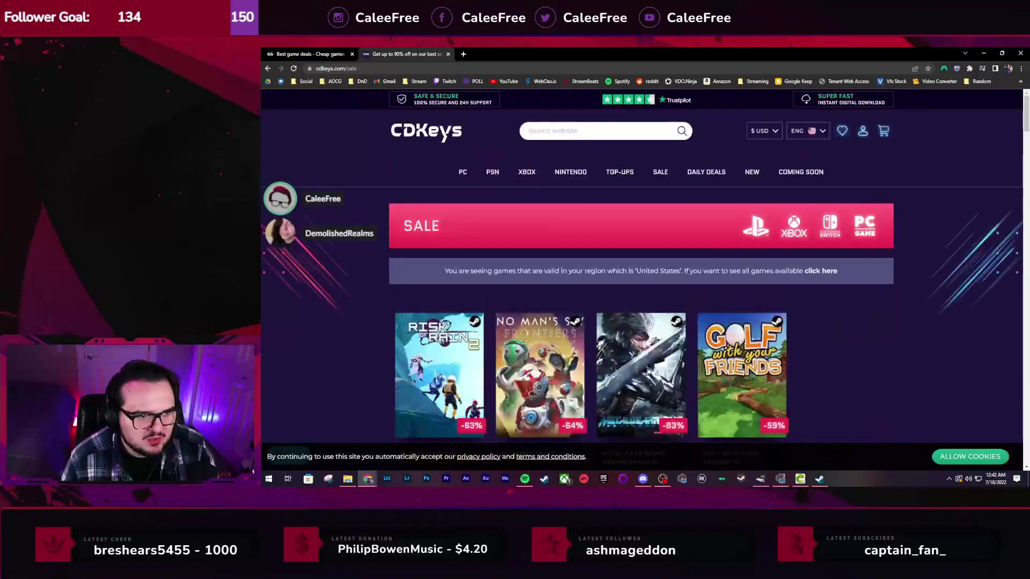
left_click(590, 130)
type("ROCKBA")
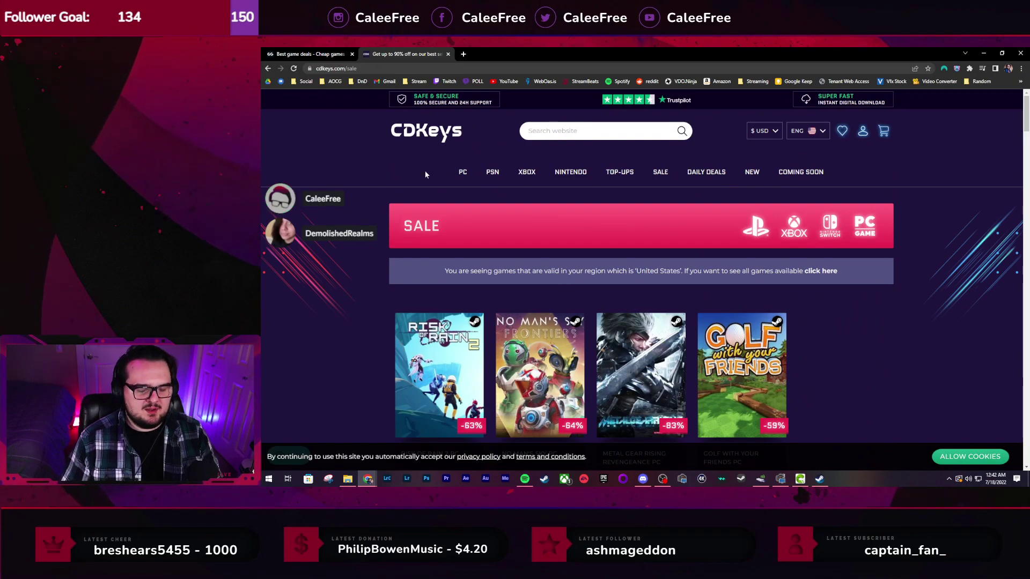
type("ND")
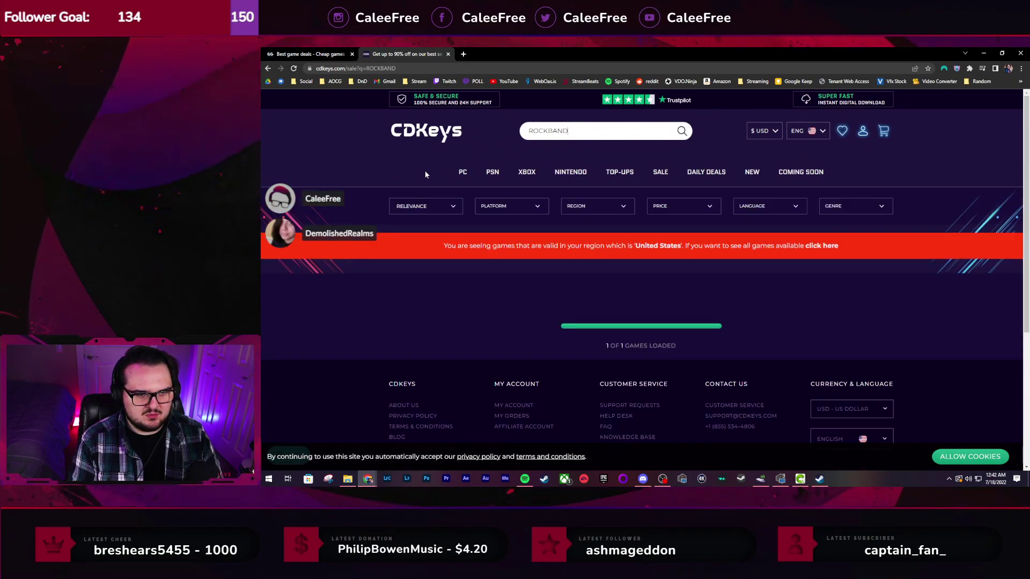
key("BackSpace")
key("BackSpace")
key("BackSpace")
key("BackSpace")
key("BackSpace")
key("BackSpace")
key("BackSpace")
key("BackSpace")
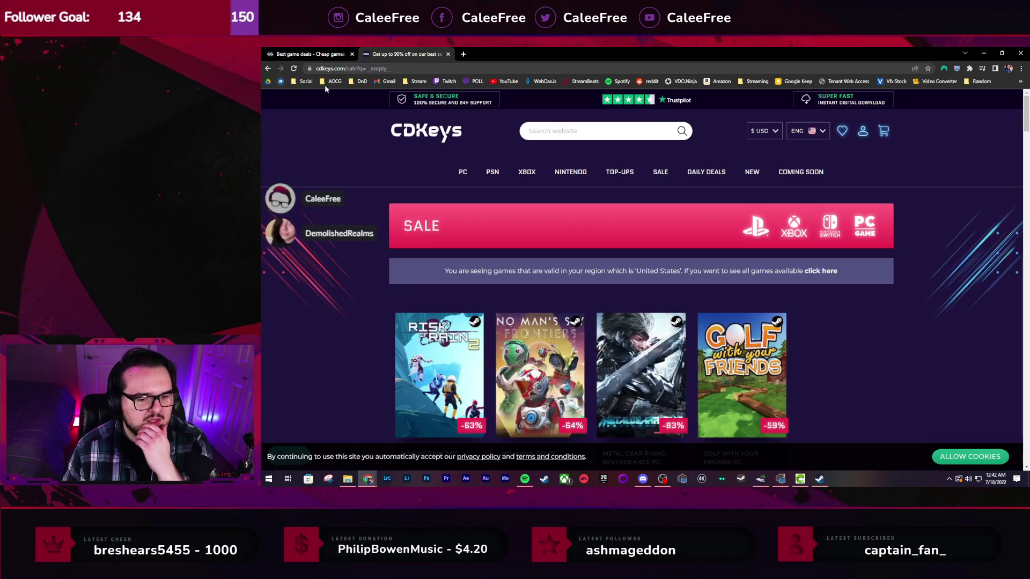
scroll(644, 322, "down", 2)
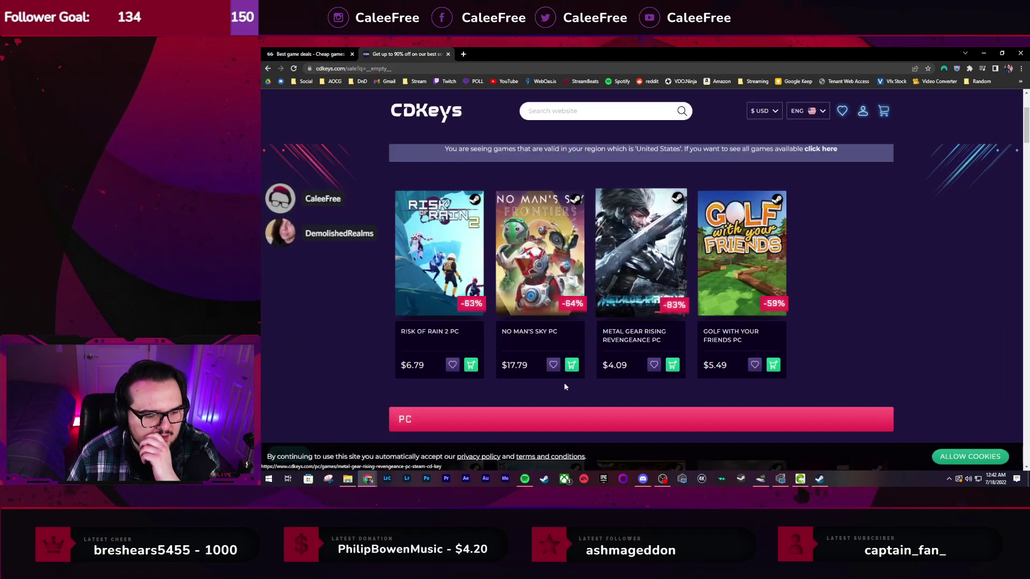
mouse_move(797, 480)
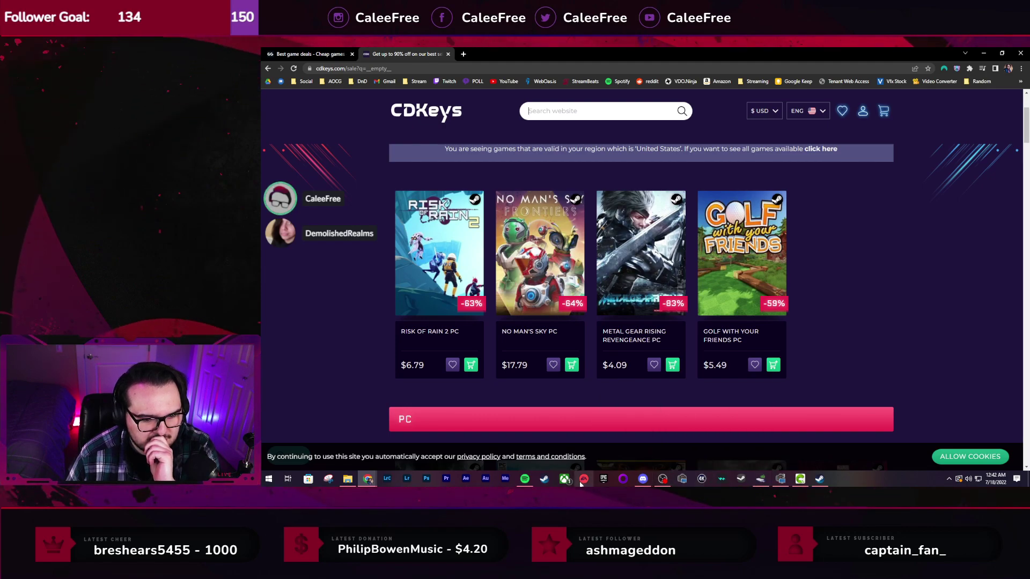
Open the Xbox app's Game Pass home and skip ahead in the My Friend Peppa Pig trailer
left_click(562, 480)
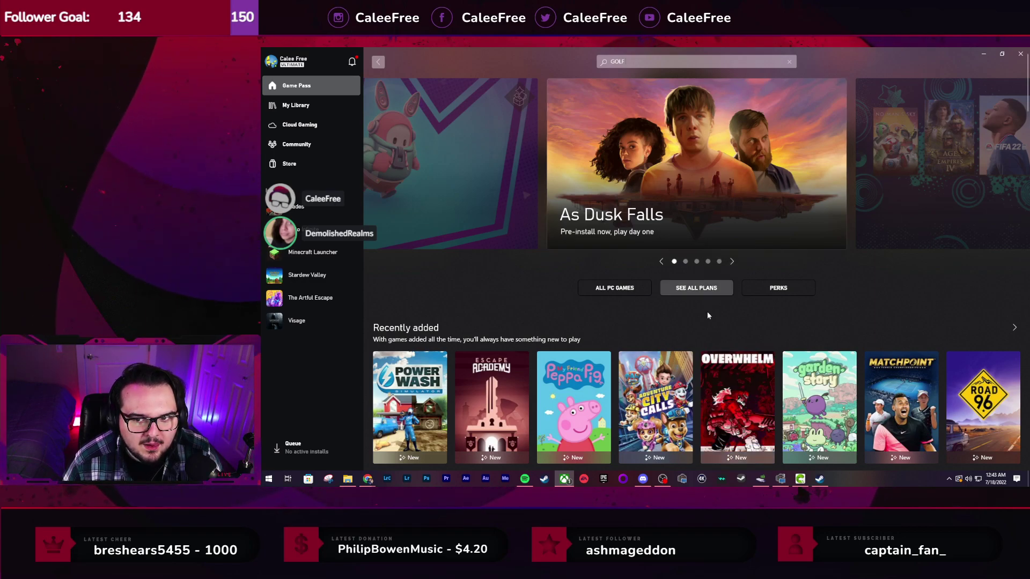
scroll(525, 320, "down", 2)
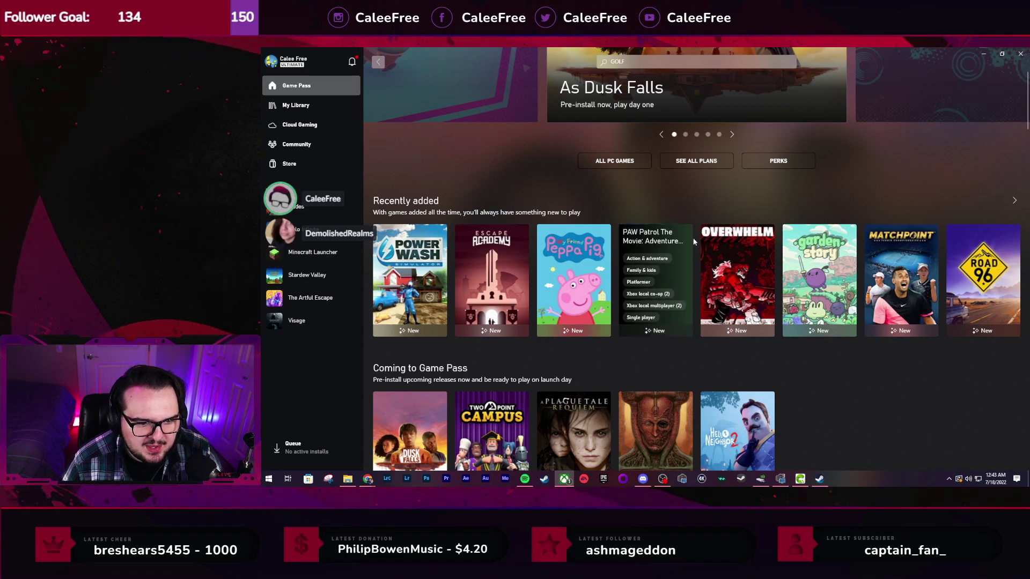
mouse_move(679, 263)
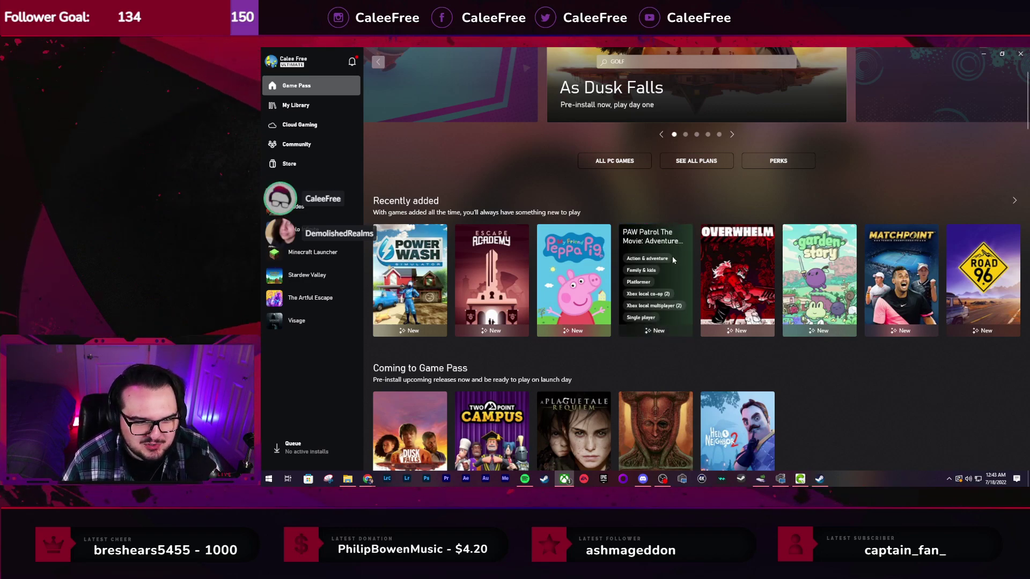
mouse_move(516, 280)
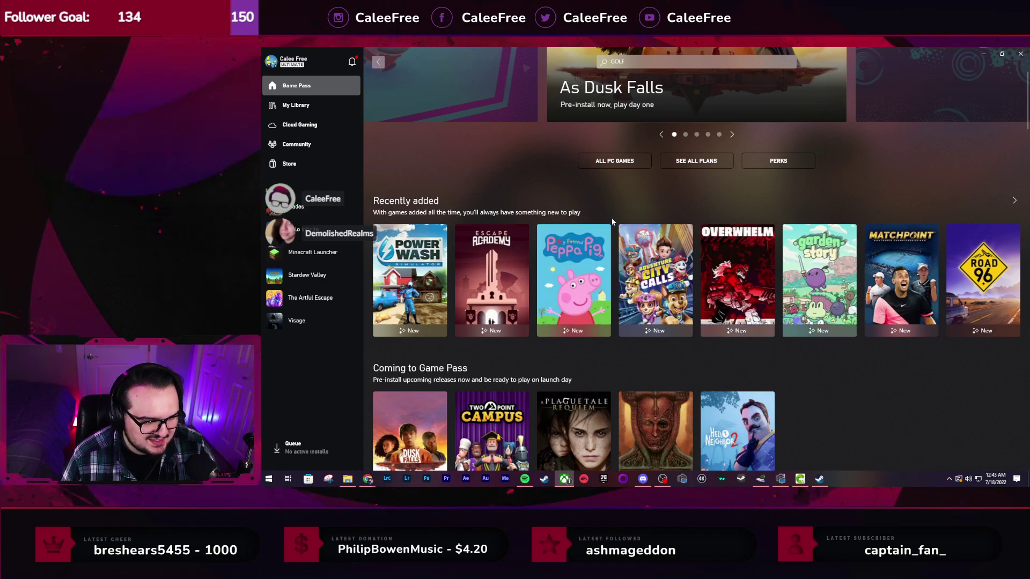
left_click(575, 246)
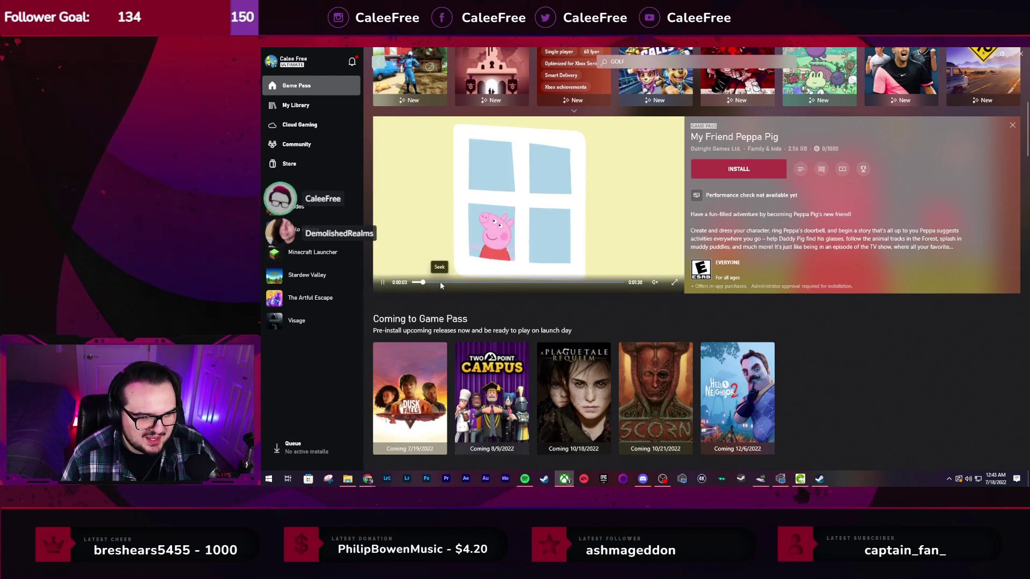
left_click(486, 282)
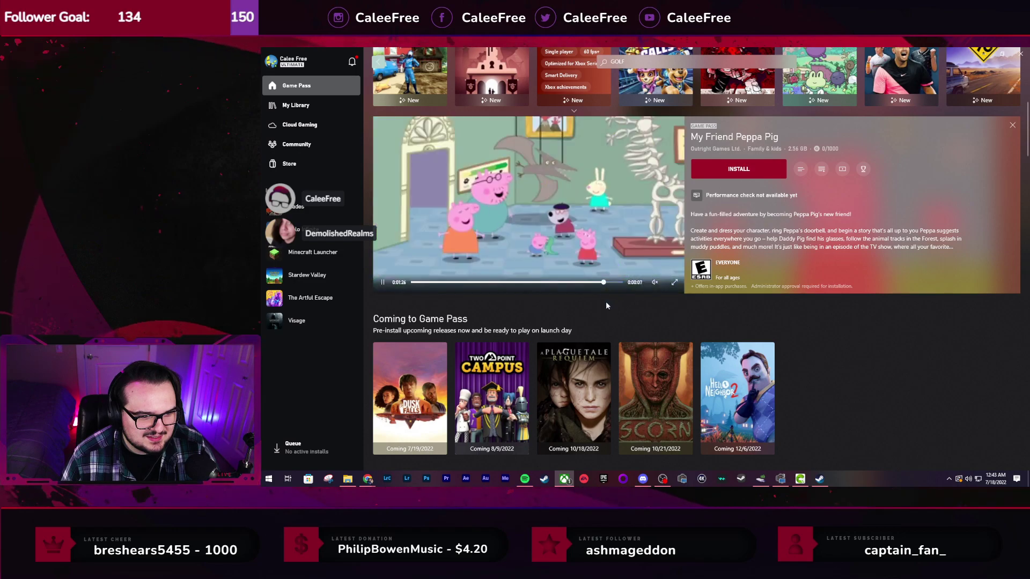
scroll(617, 290, "up", 3)
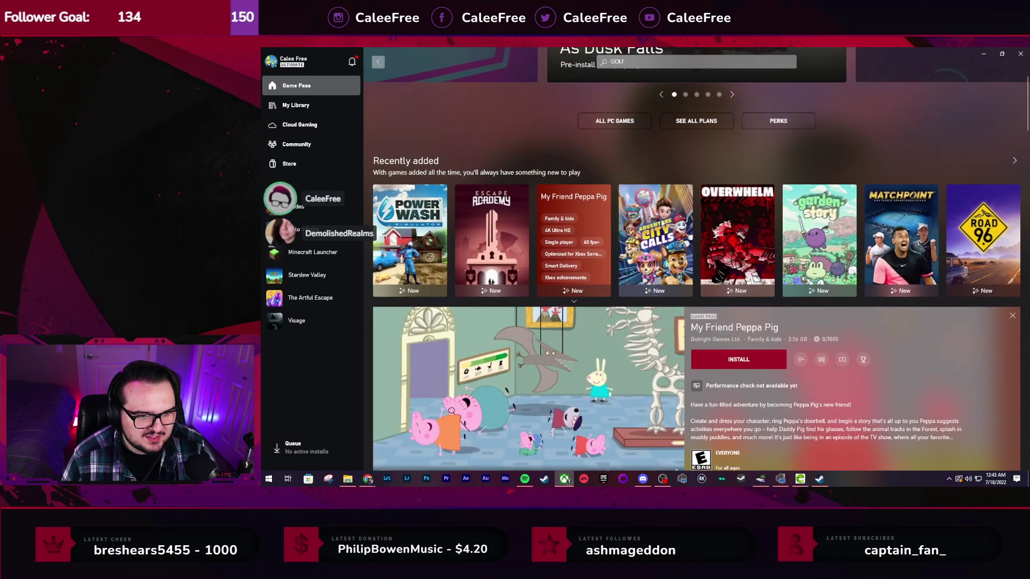
Open PAW Patrol The Movie: Adventure City Calls and scrub back and forth through its trailer
left_click(656, 249)
scroll(616, 322, "down", 3)
scroll(657, 250, "up", 3)
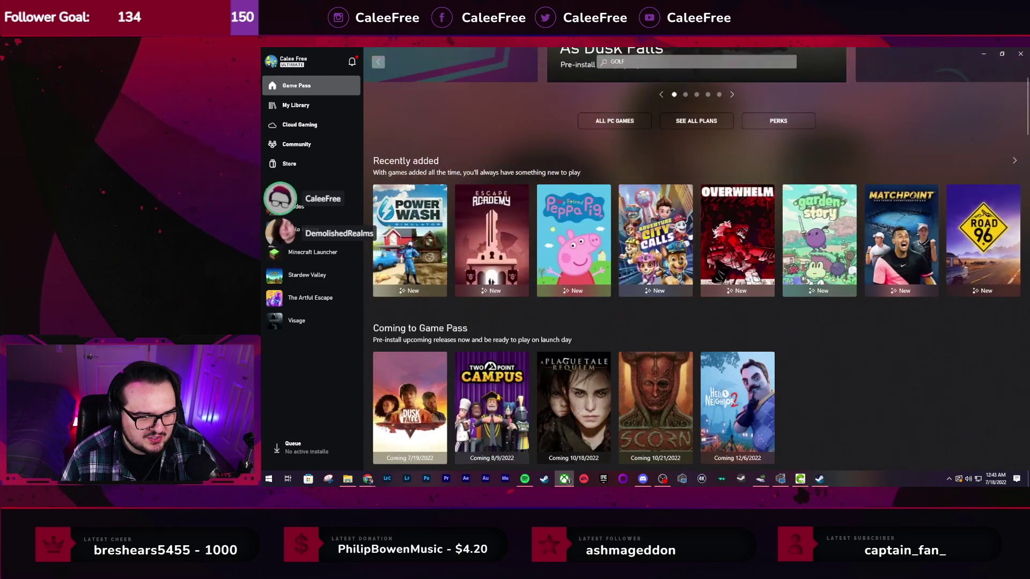
scroll(657, 252, "up", 2)
left_click(664, 363)
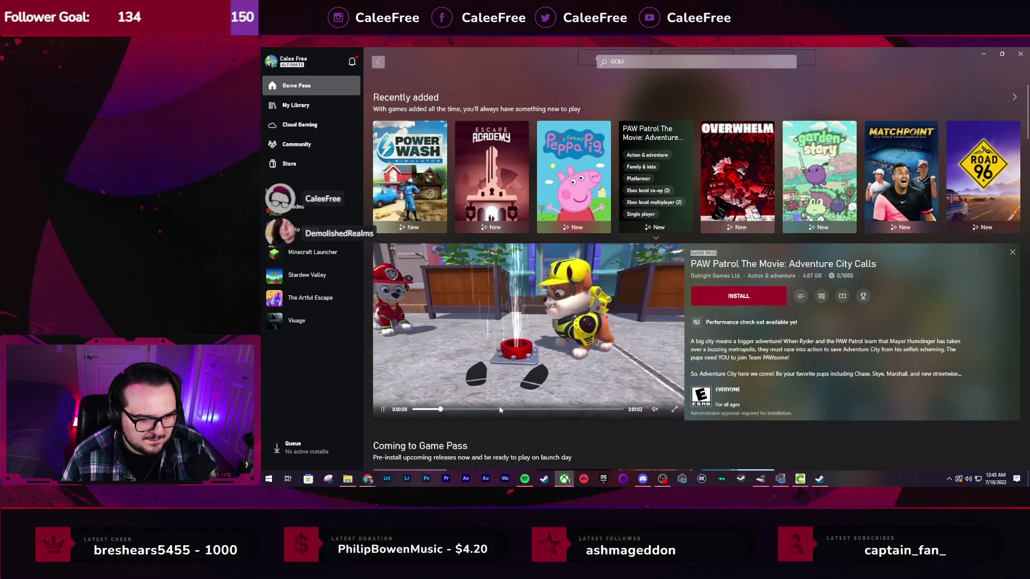
left_click(591, 409)
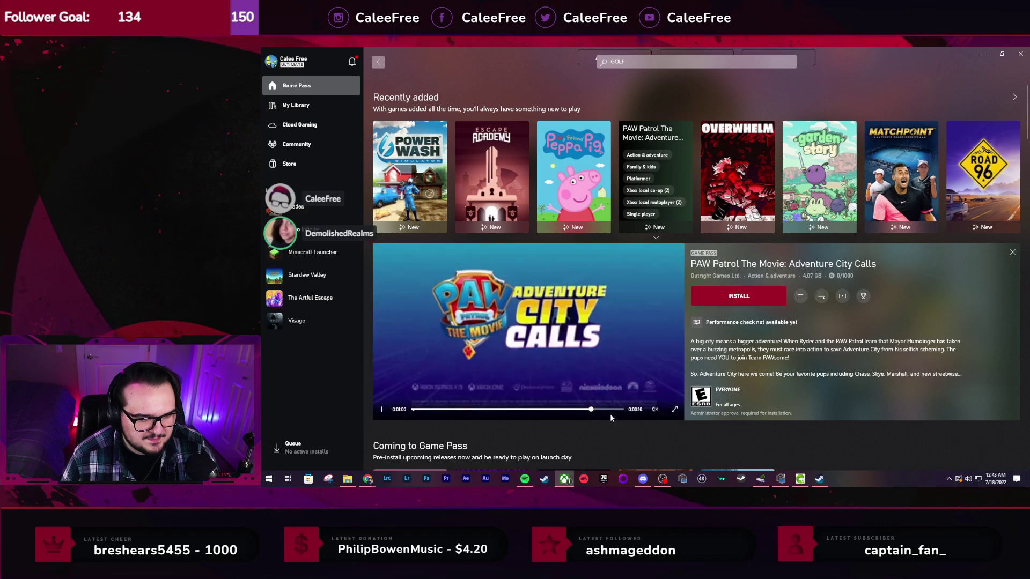
left_click(449, 409)
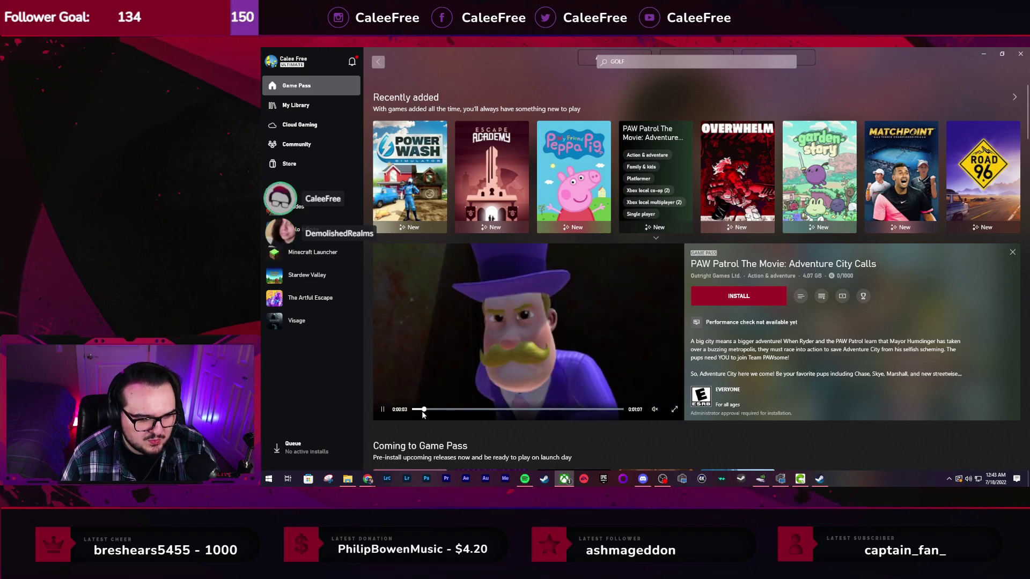
left_click(459, 409)
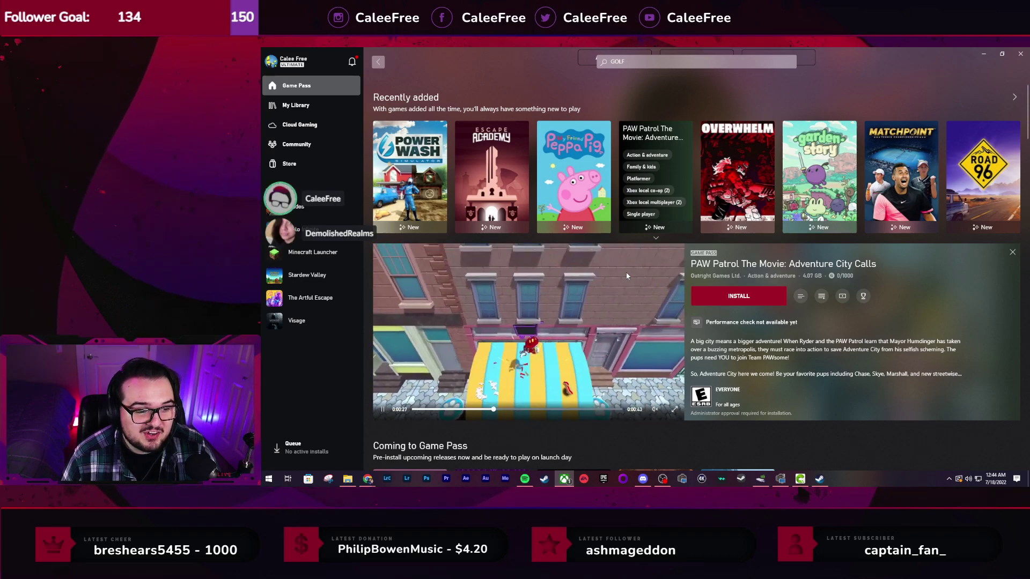
scroll(623, 257, "up", 3)
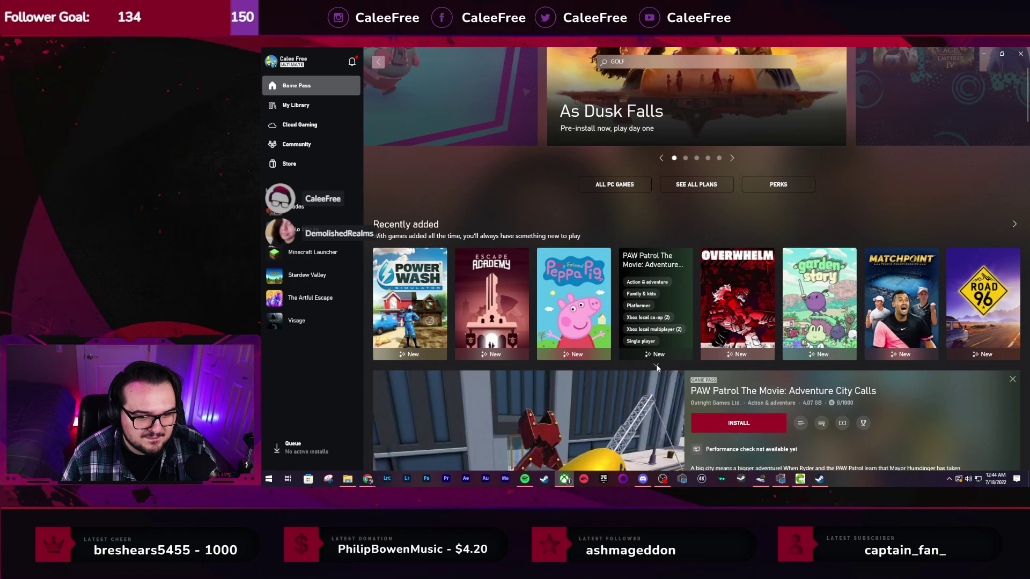
scroll(654, 359, "down", 3)
scroll(674, 350, "up", 5)
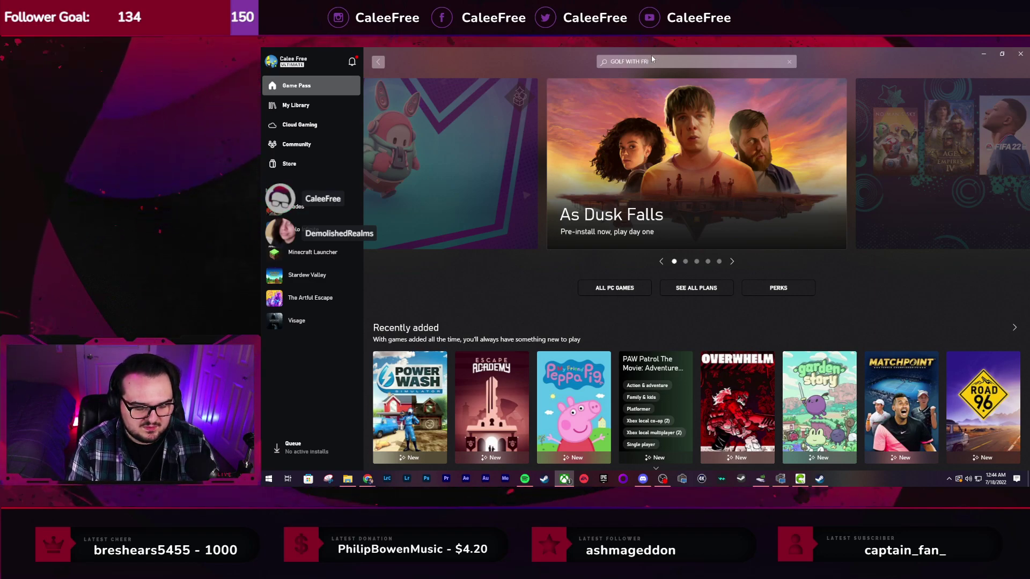
Search Game Pass for GOLF WITH FRIENDS and maximize the Xbox app window over the results
type("ENDS")
key("Return")
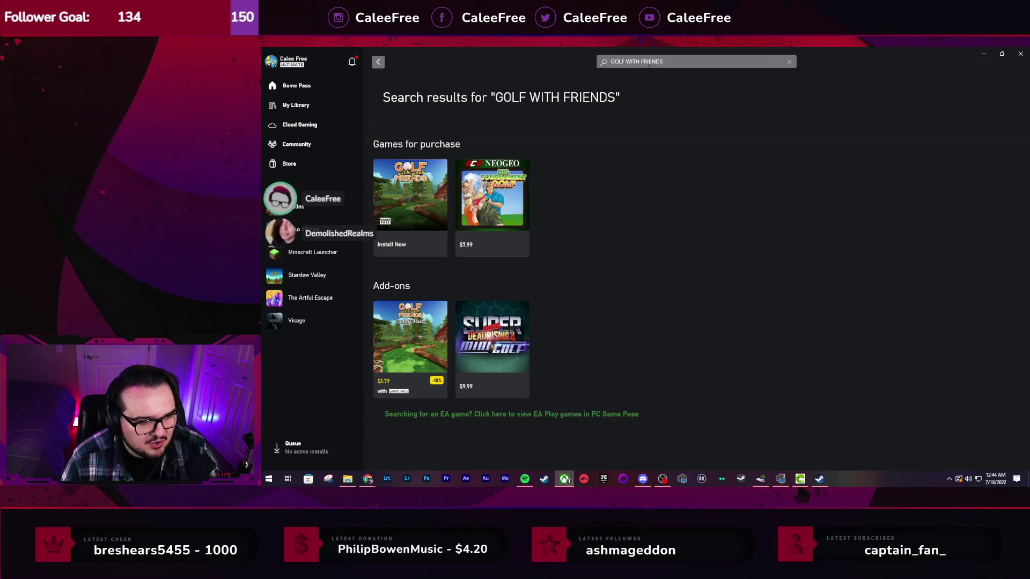
key("alt+Tab")
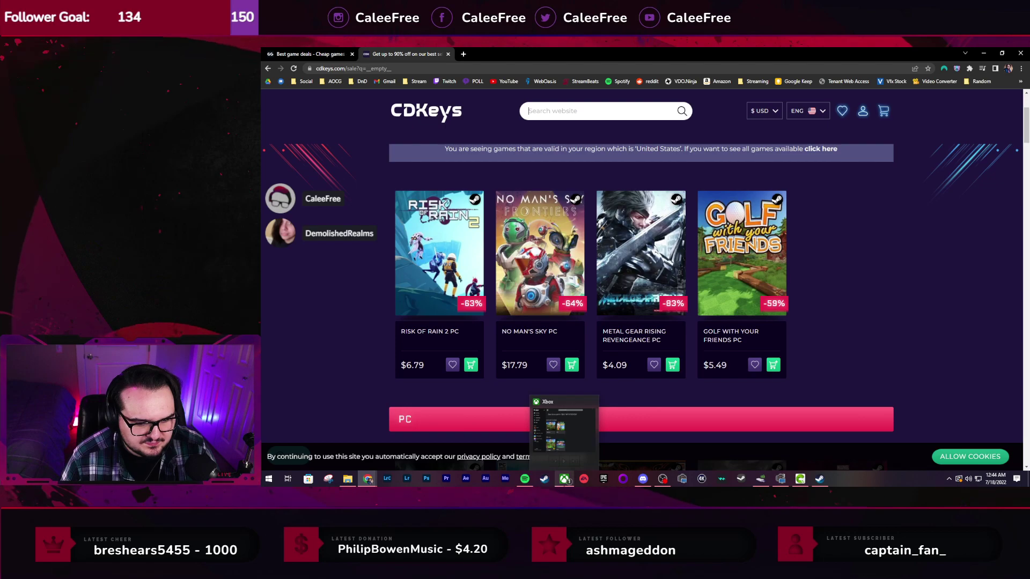
left_click(564, 479)
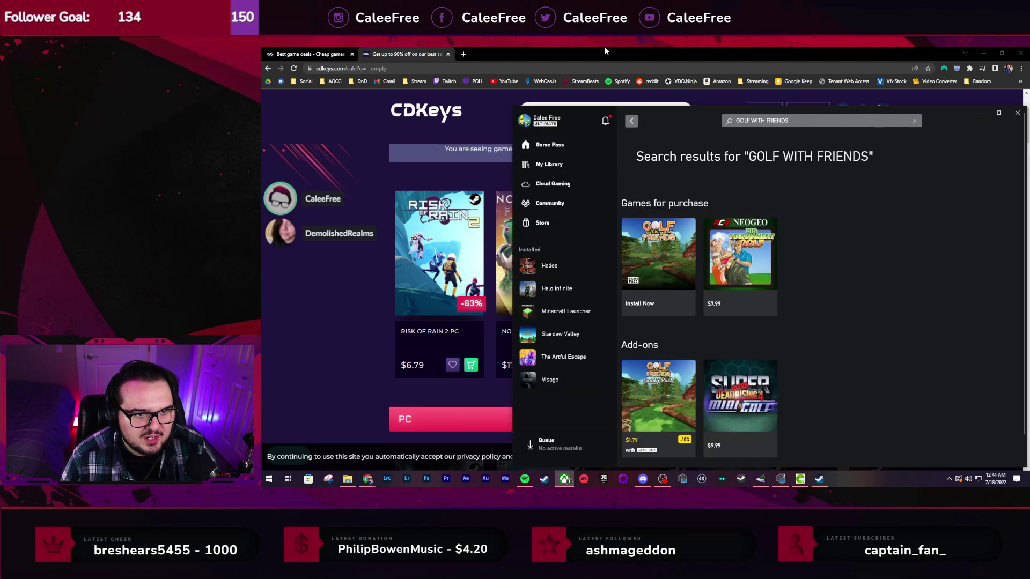
left_click_drag(709, 111, 559, 49)
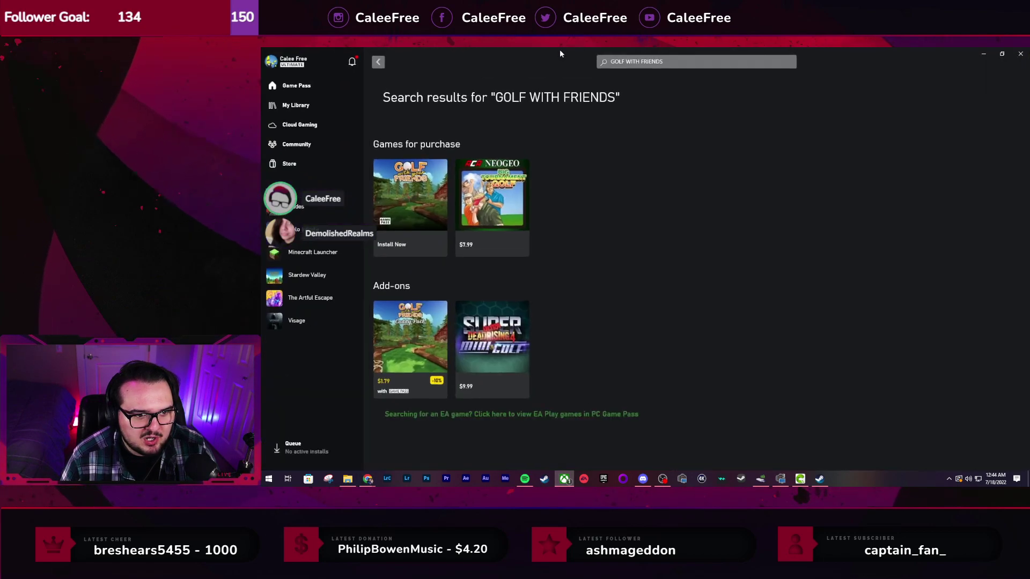
Back on Game Pass home, revisit the PAW Patrol and Peppa Pig trailers, then open OVERWHELM's details
left_click(372, 63)
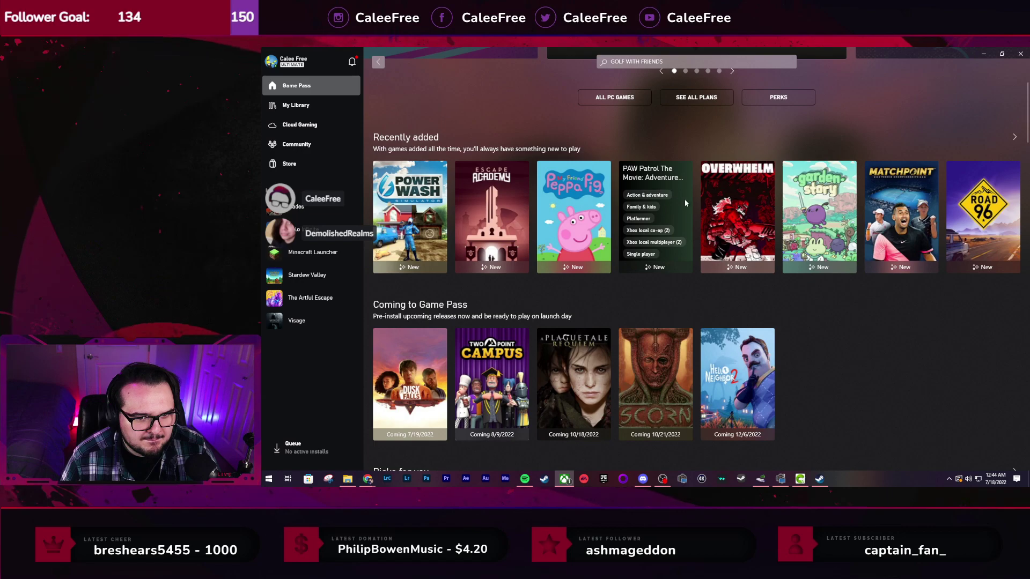
left_click(685, 202)
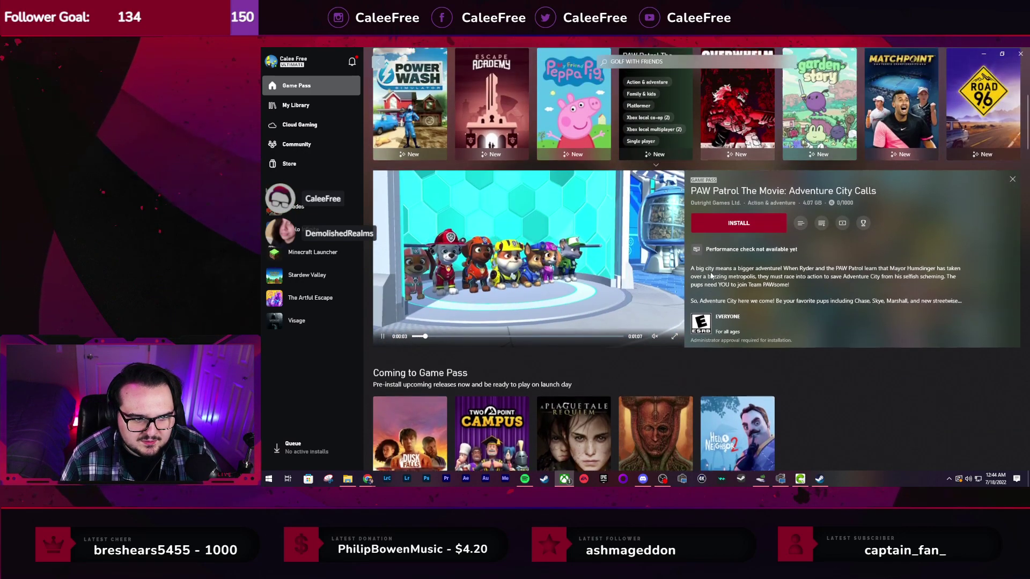
scroll(711, 276, "up", 2)
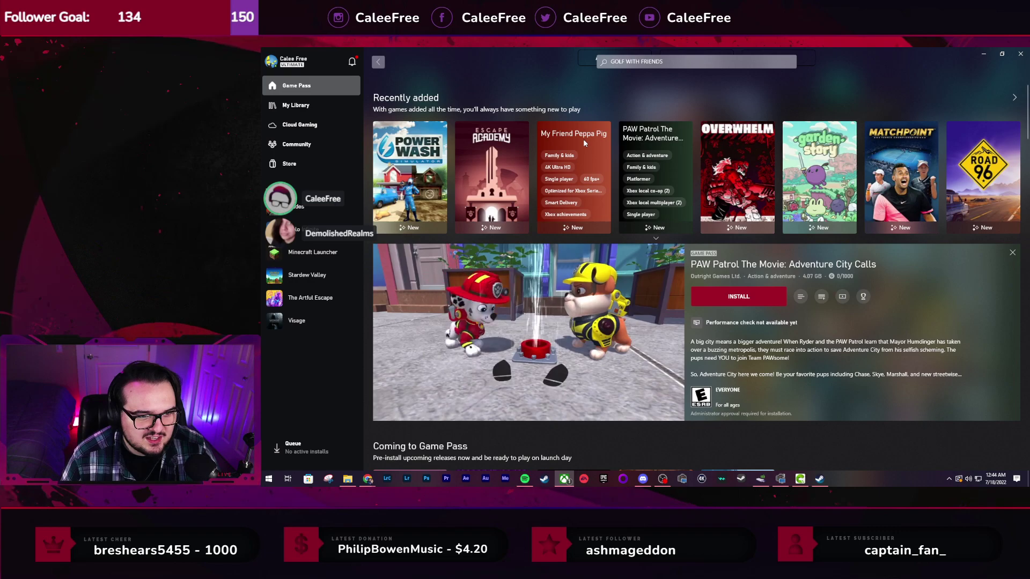
left_click(584, 140)
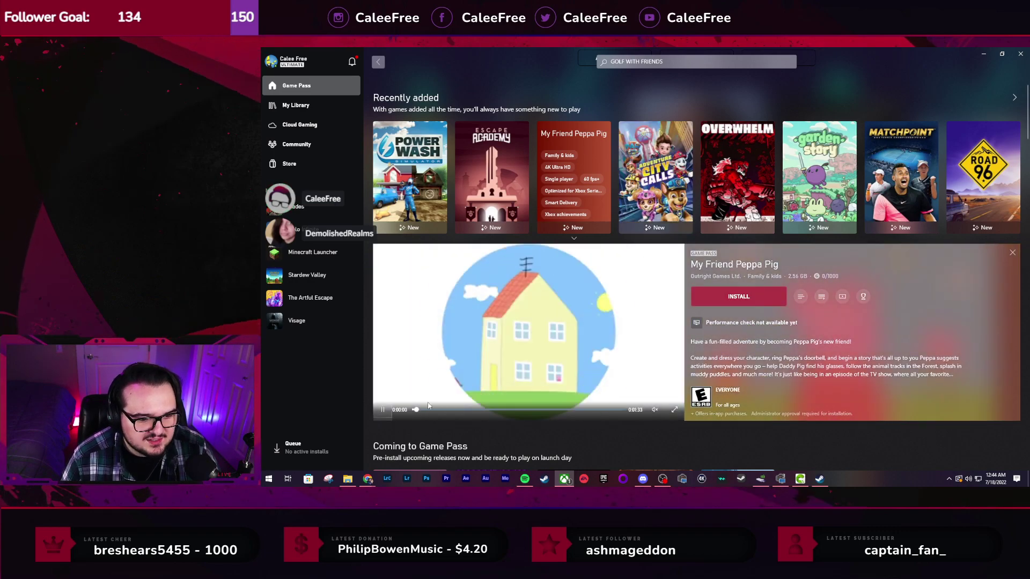
left_click_drag(428, 407, 601, 409)
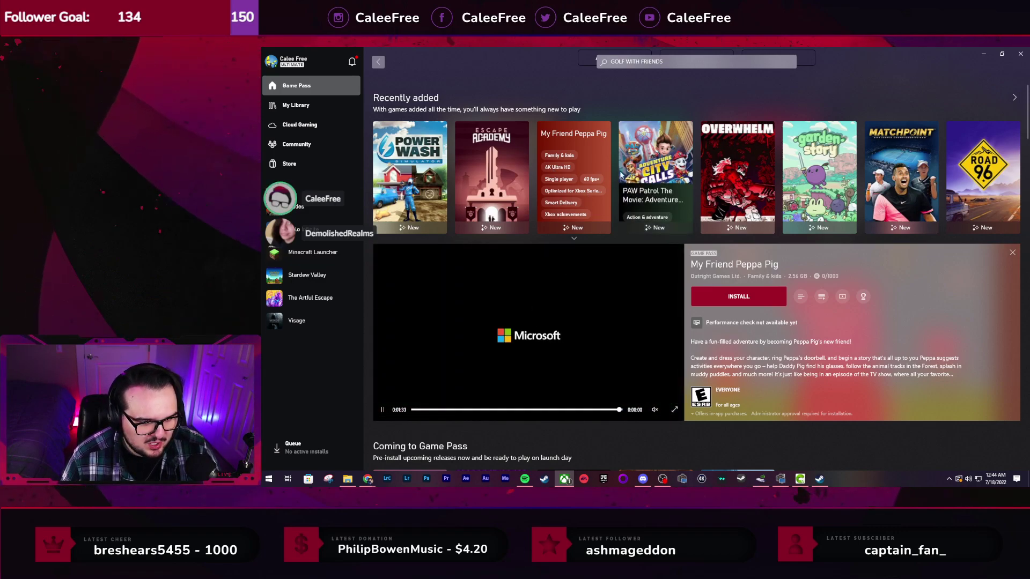
left_click(668, 133)
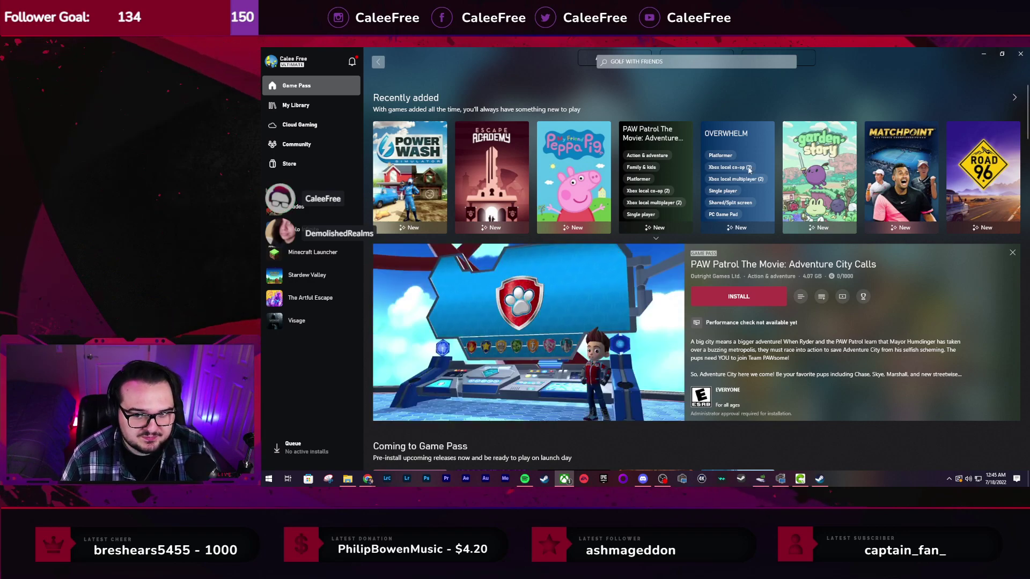
left_click(749, 170)
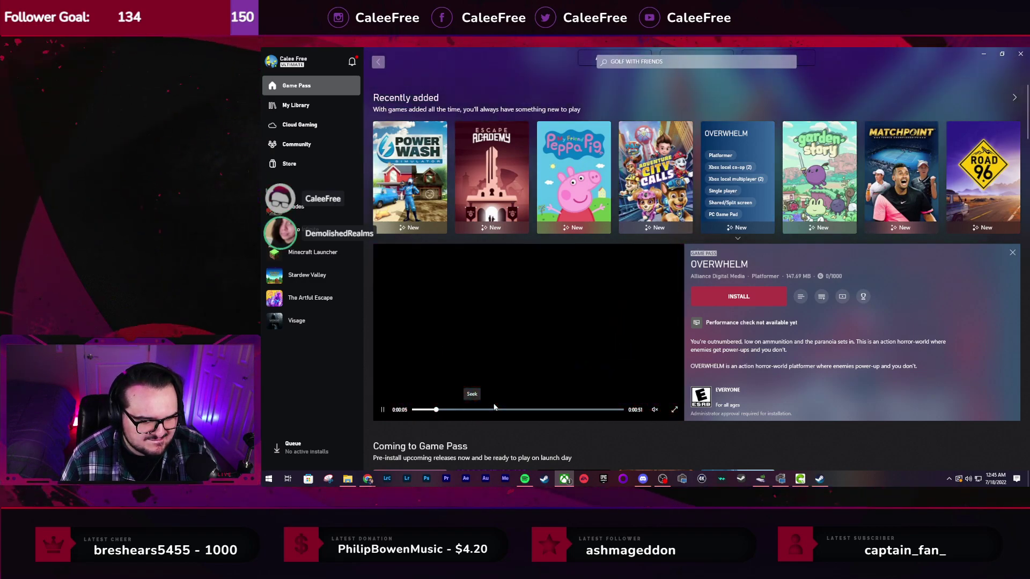
Scrub the OVERWHELM, Garden Story and PowerWash Simulator trailers, then open Road 96's details
left_click_drag(494, 407, 546, 412)
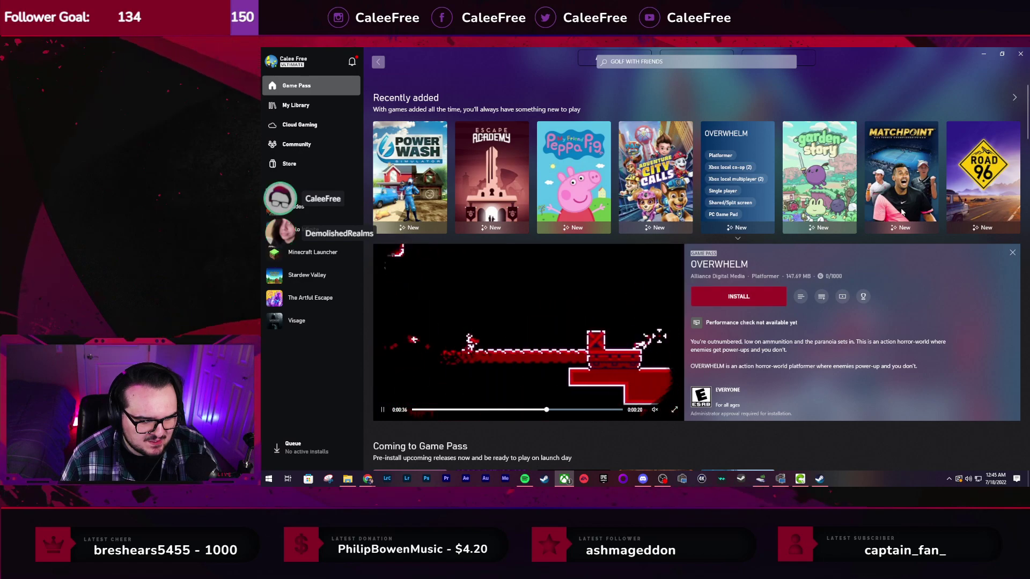
left_click(812, 133)
left_click_drag(474, 410, 547, 410)
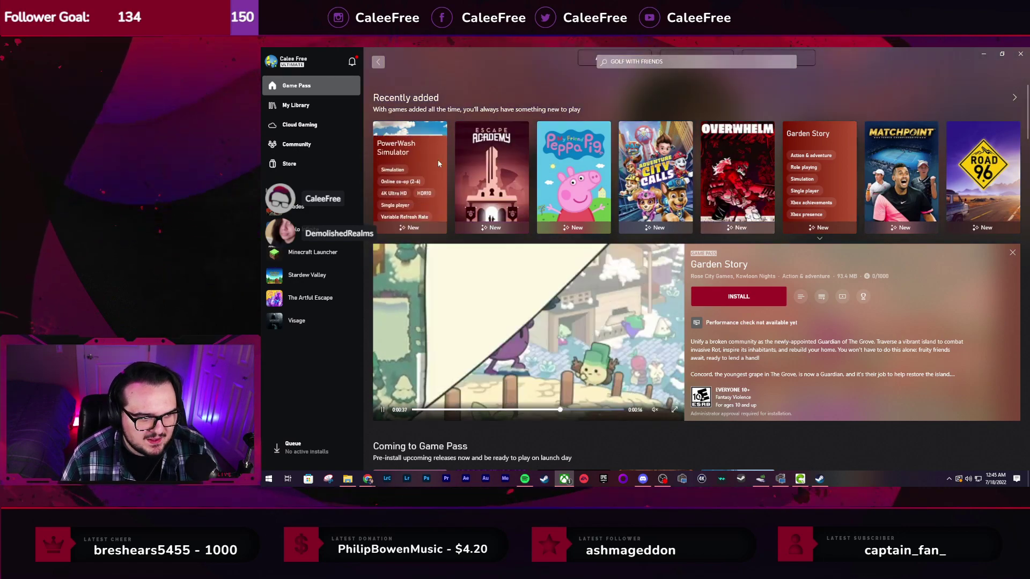
left_click(413, 138)
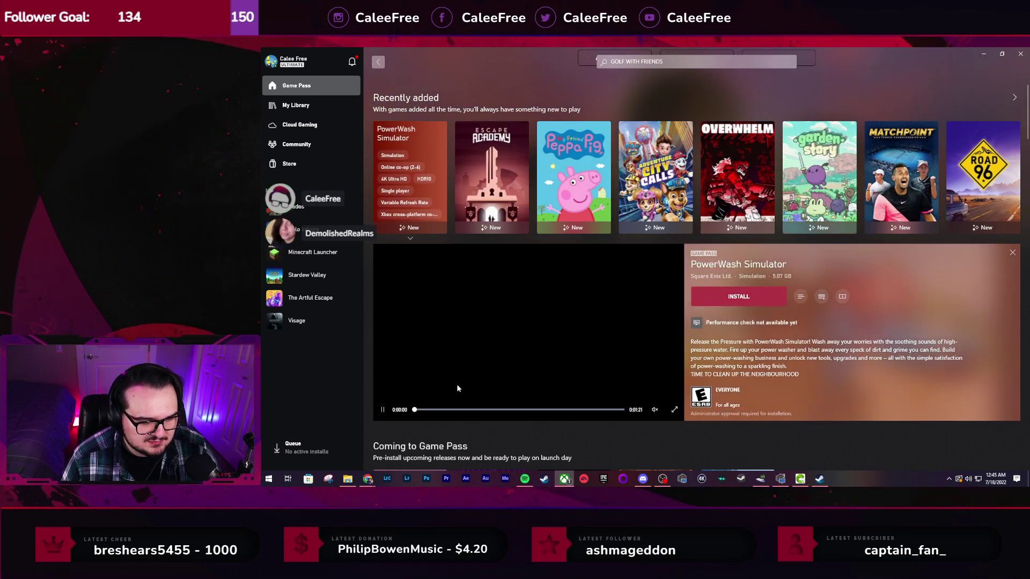
left_click(476, 411)
left_click_drag(476, 411, 529, 410)
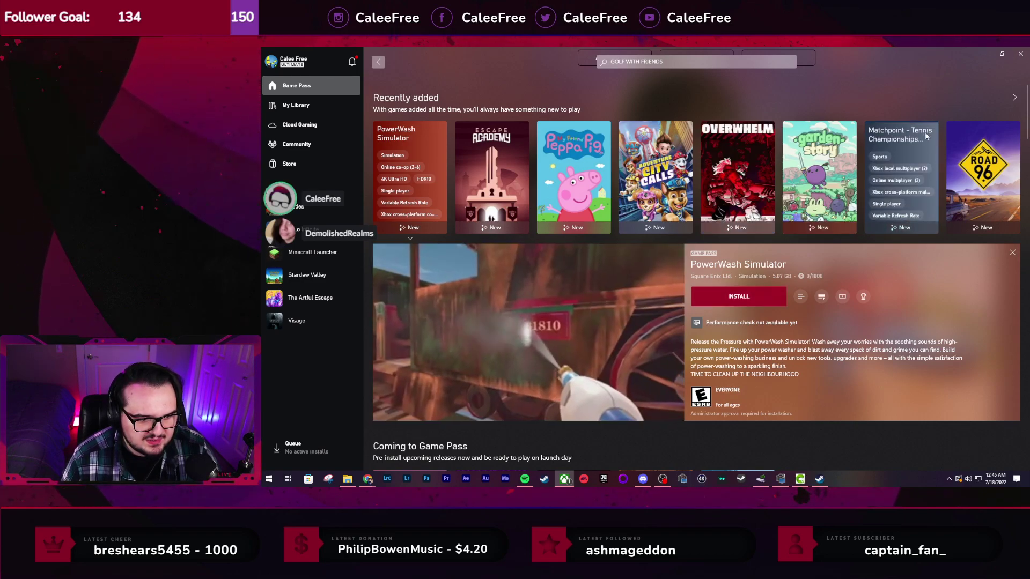
left_click(984, 132)
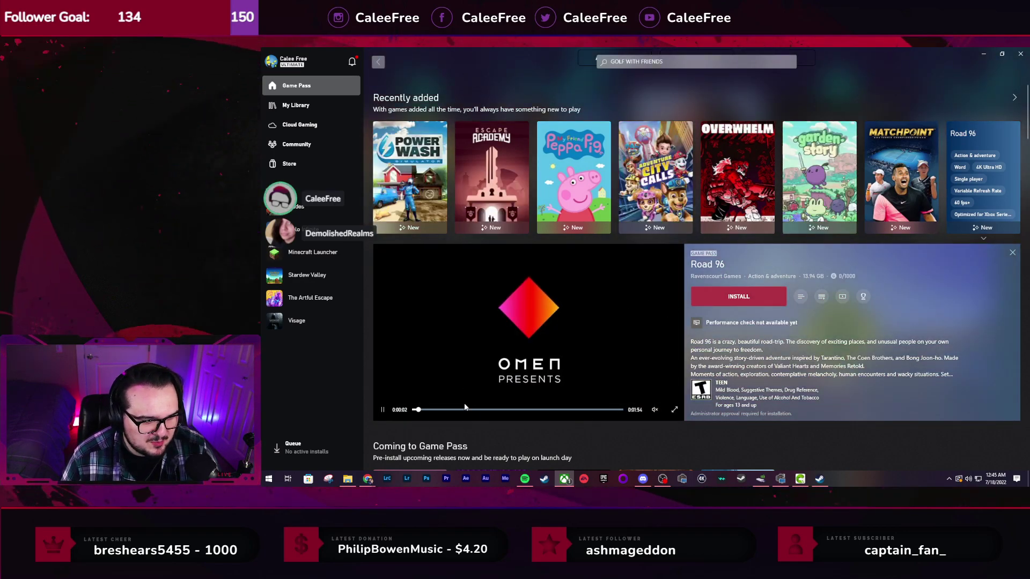
Jump the Road 96 trailer to 0:00:26, then 0:00:54, and pause it
left_click(462, 409)
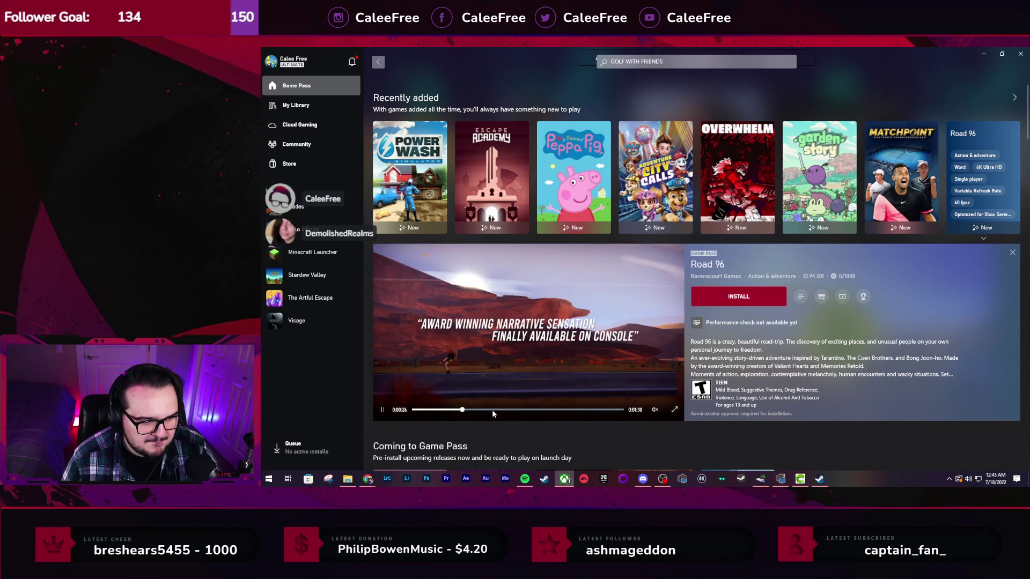
left_click(507, 410)
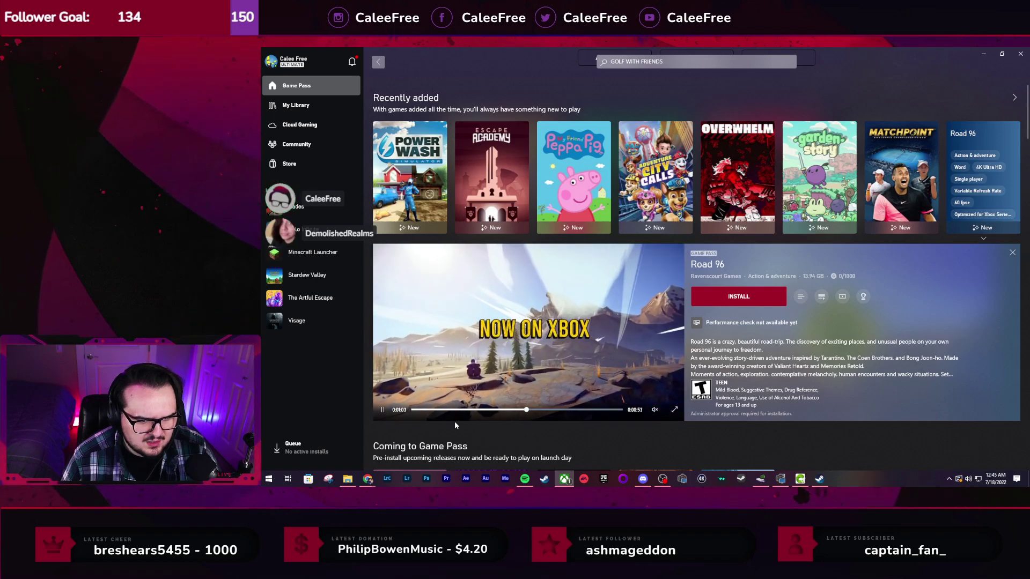
left_click(384, 411)
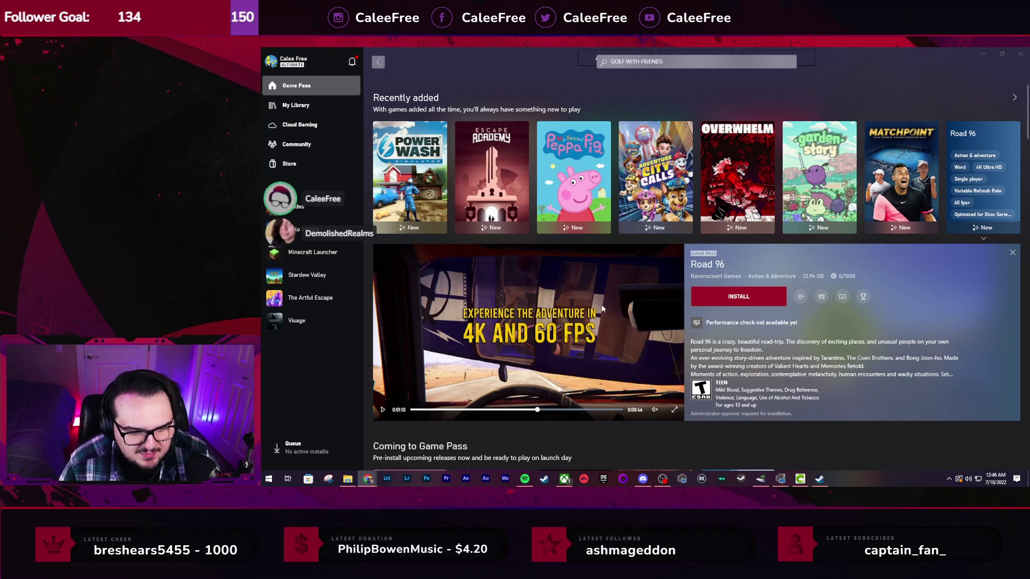
Switch the Road 96 trailer to fullscreen and restart it from the beginning
left_click(674, 410)
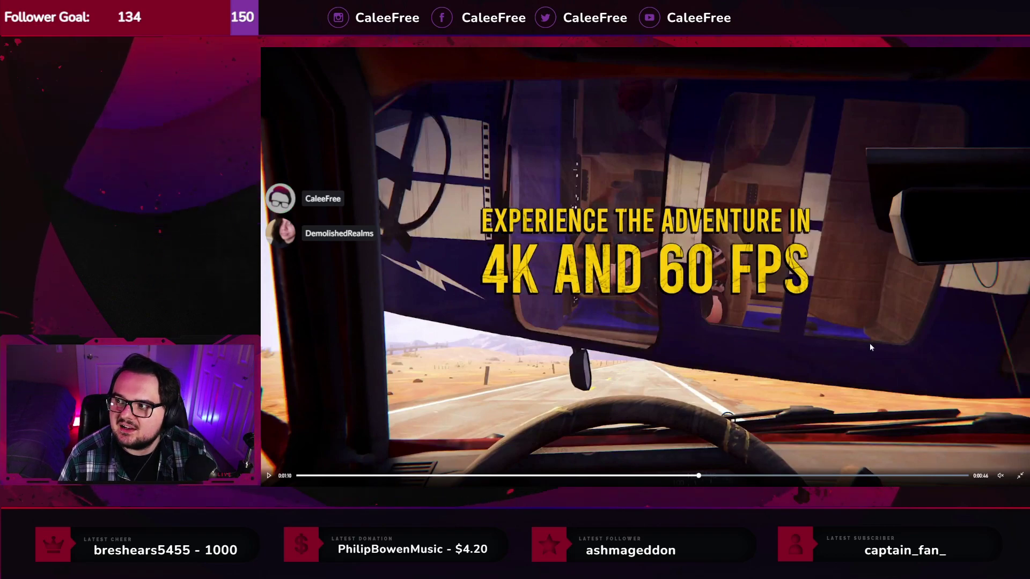
left_click(298, 476)
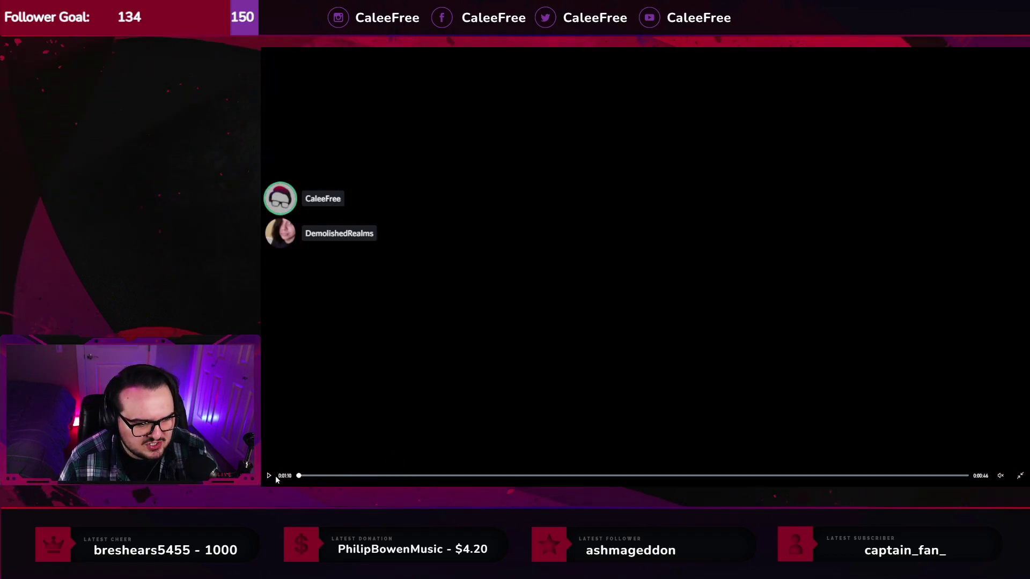
left_click(273, 475)
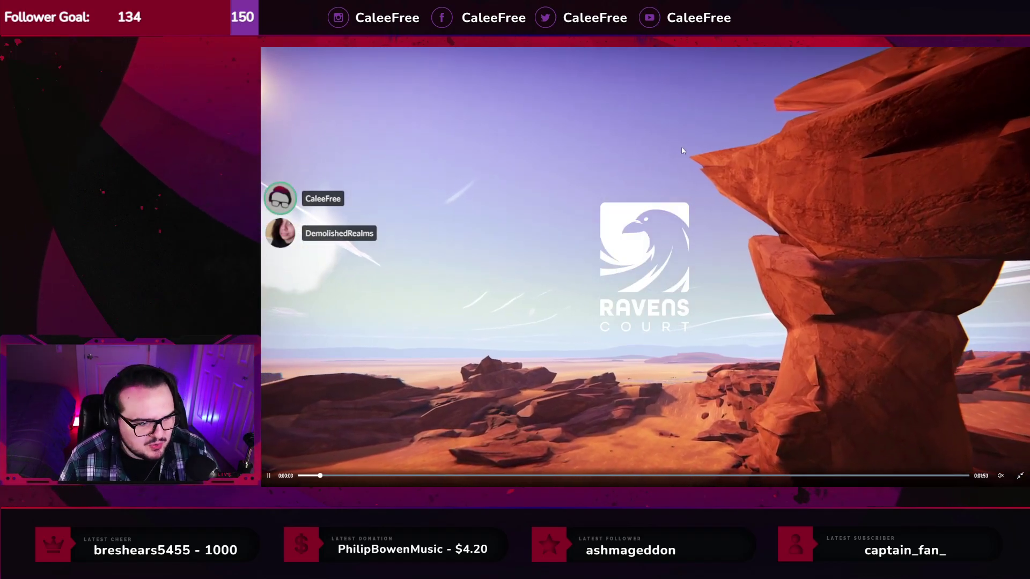
left_click(301, 475)
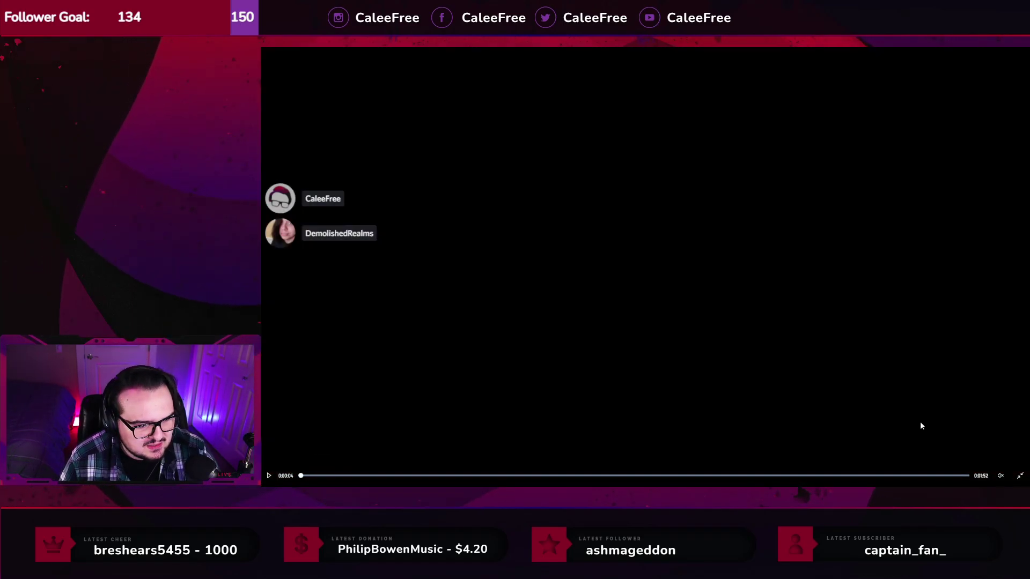
Resume the trailer playing with the volume unmuted and raised to 87
mouse_move(1005, 476)
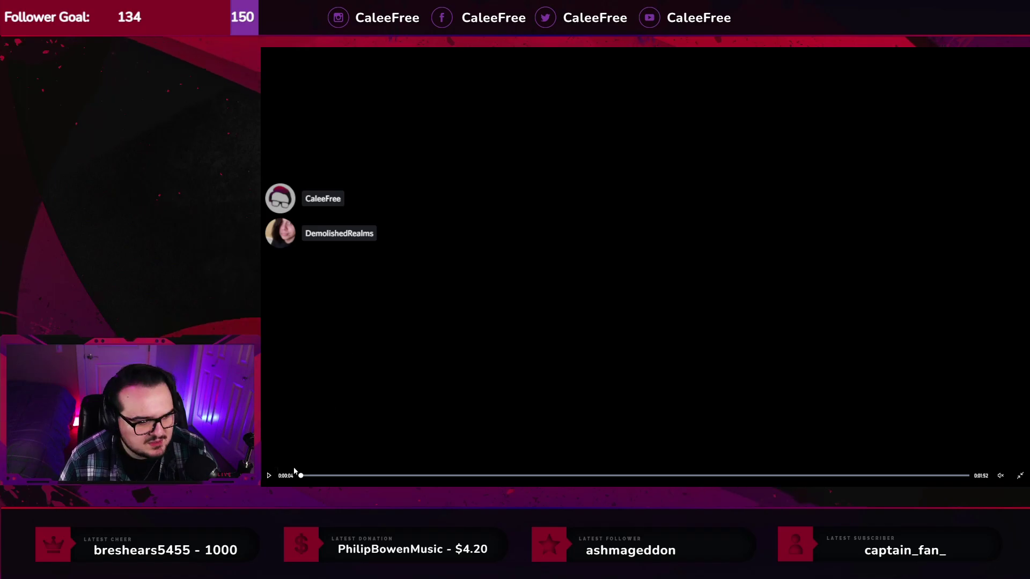
left_click(268, 475)
mouse_move(1003, 472)
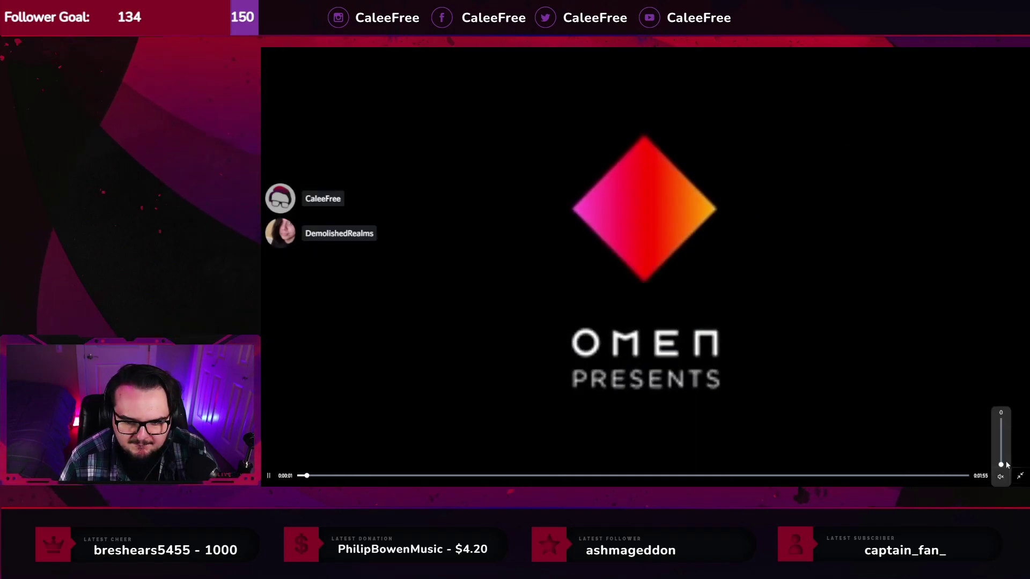
left_click_drag(1001, 465, 1002, 428)
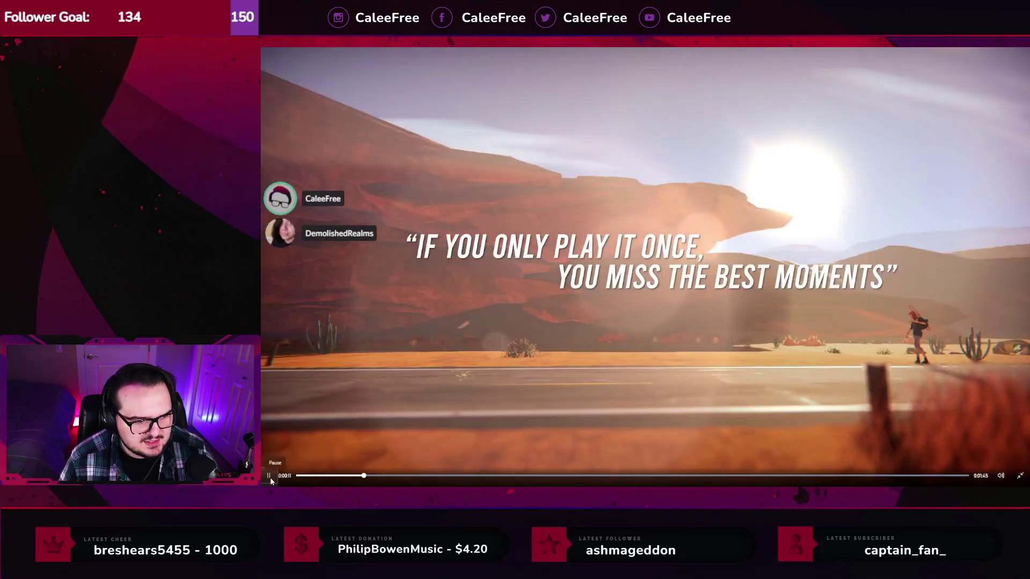
left_click(269, 476)
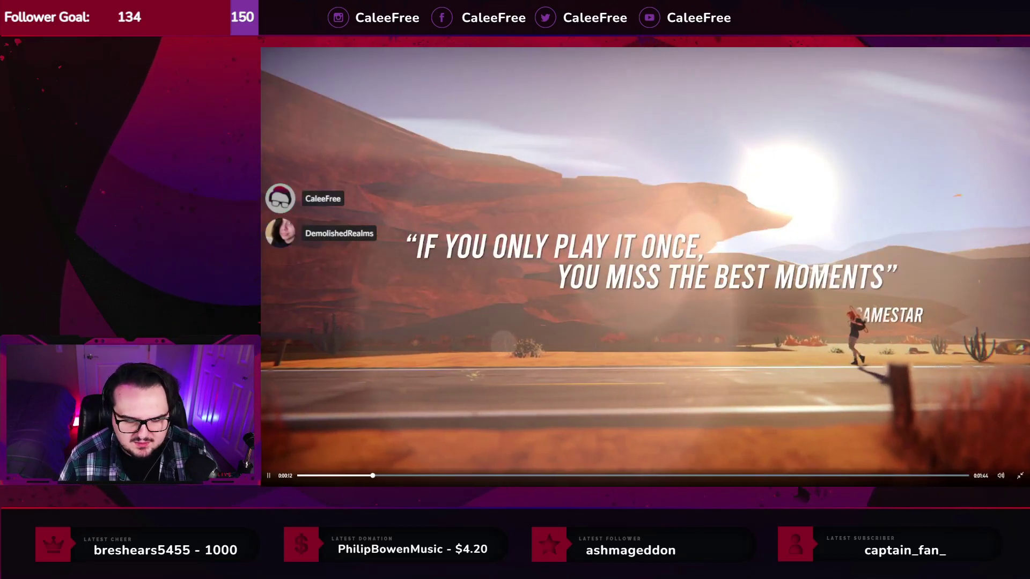